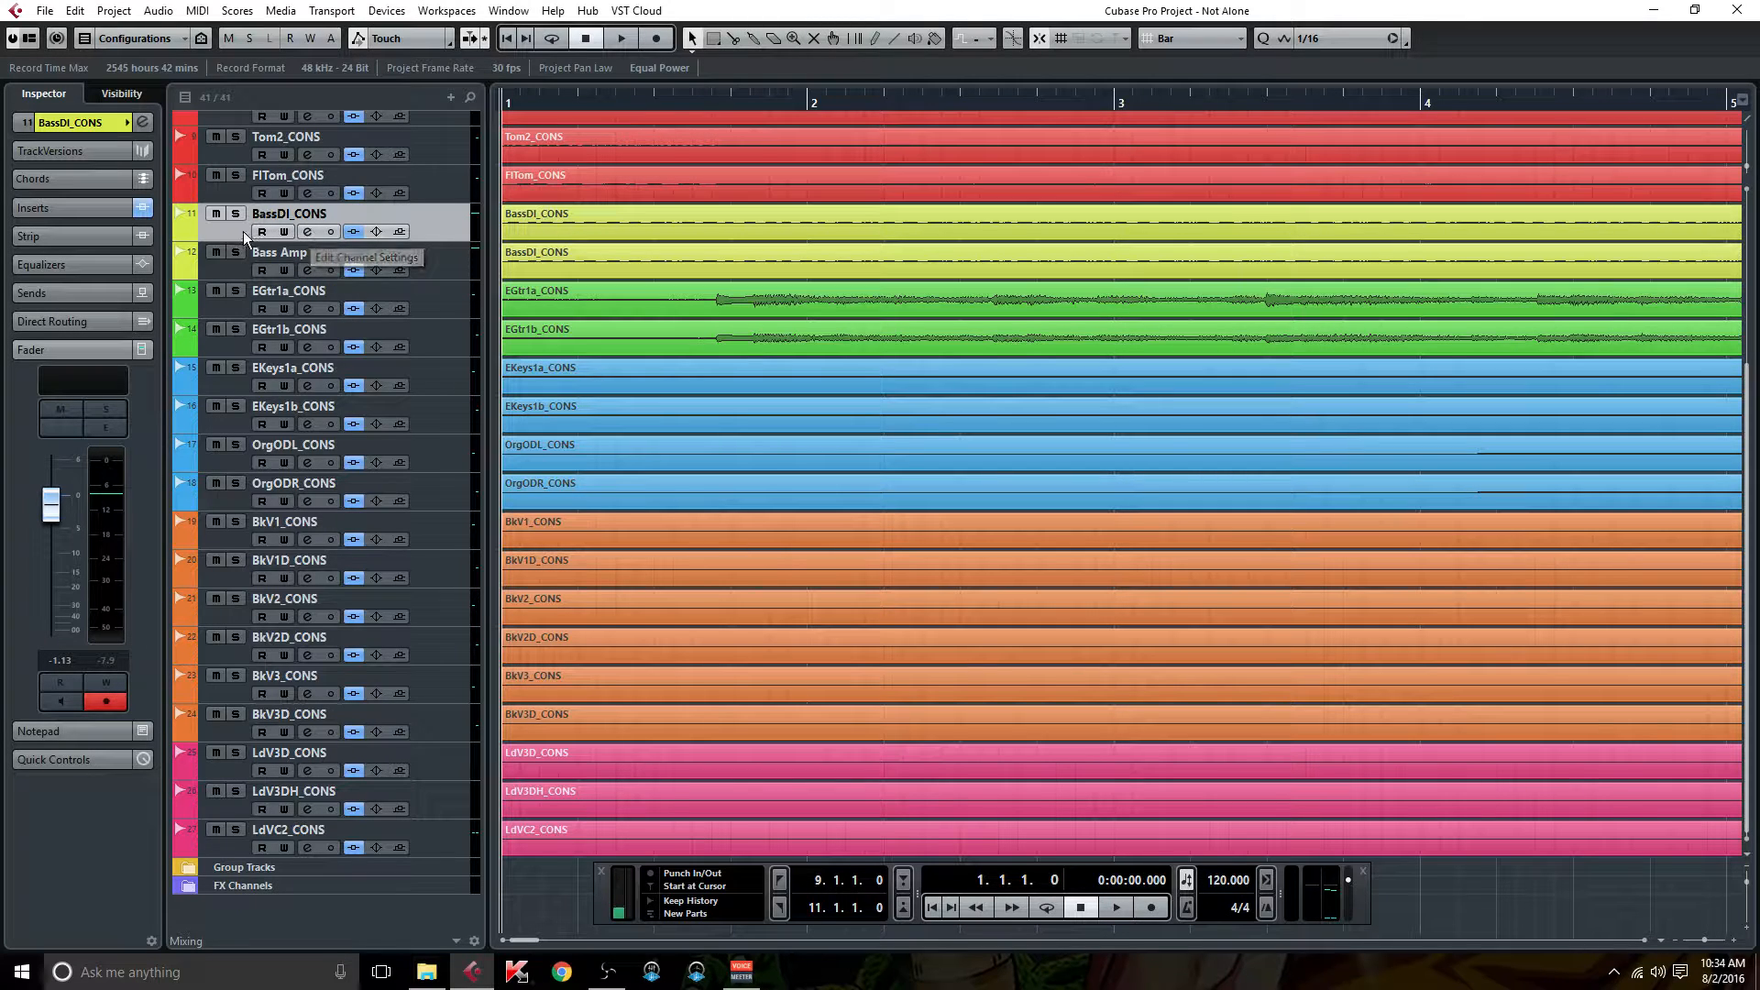
right_click(233, 231)
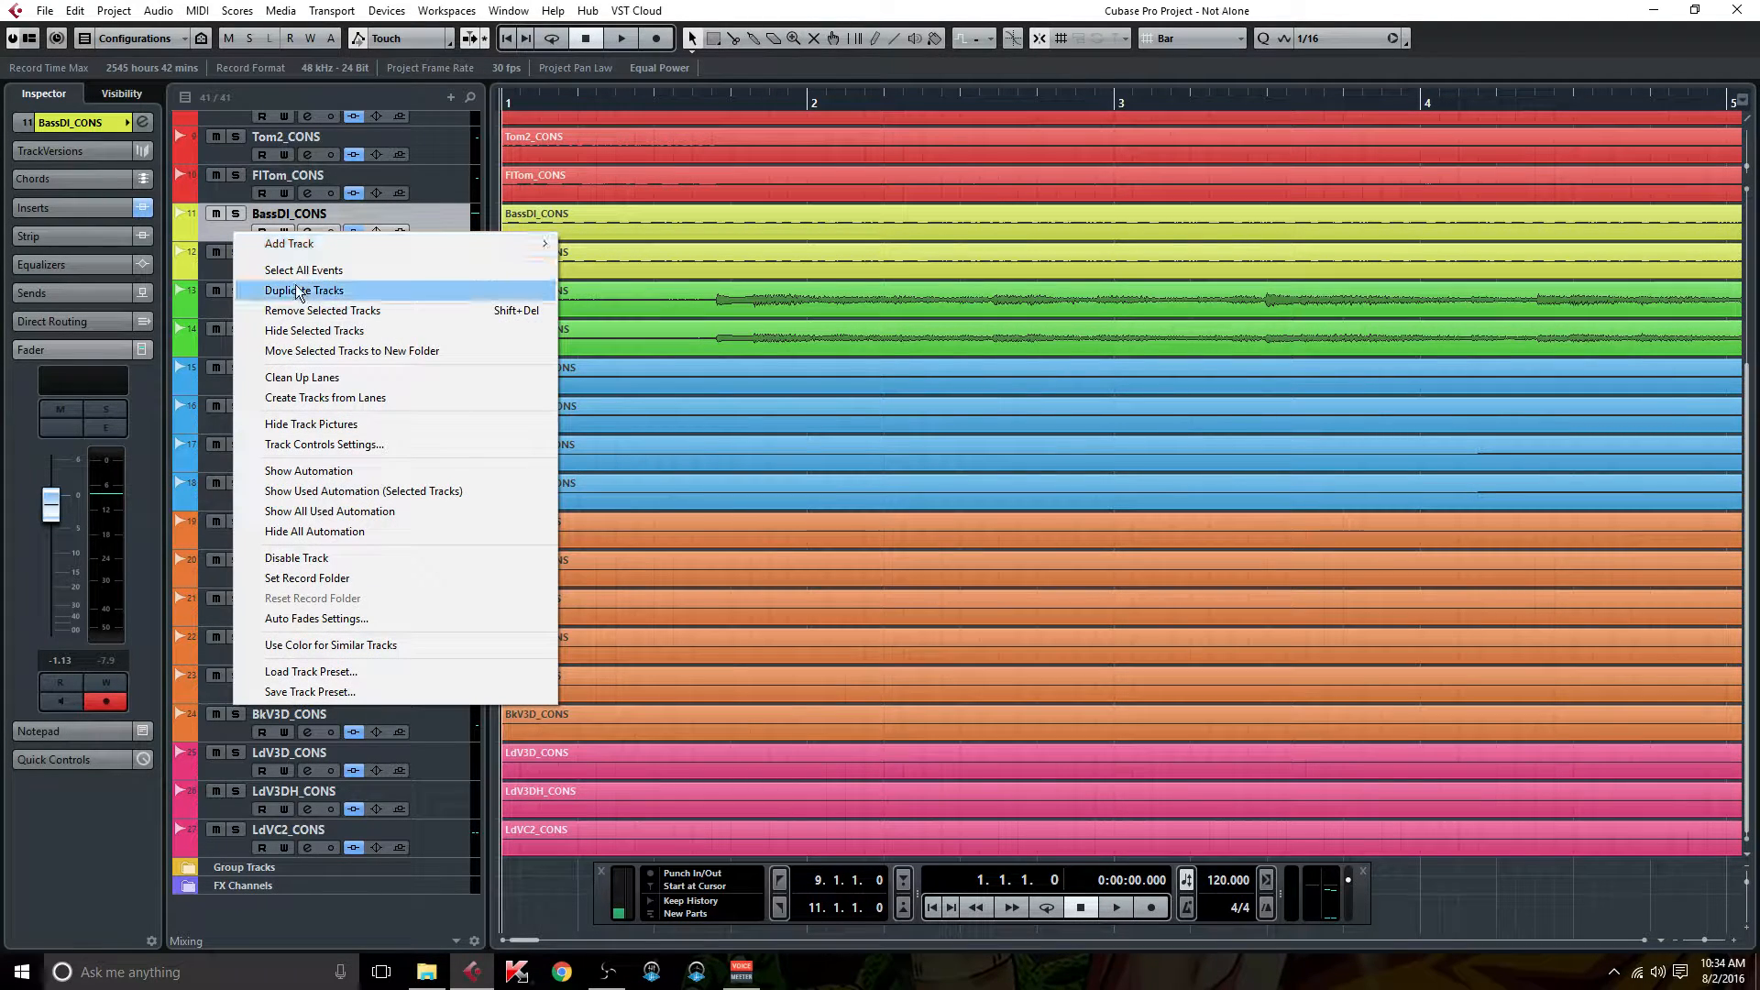
click(203, 266)
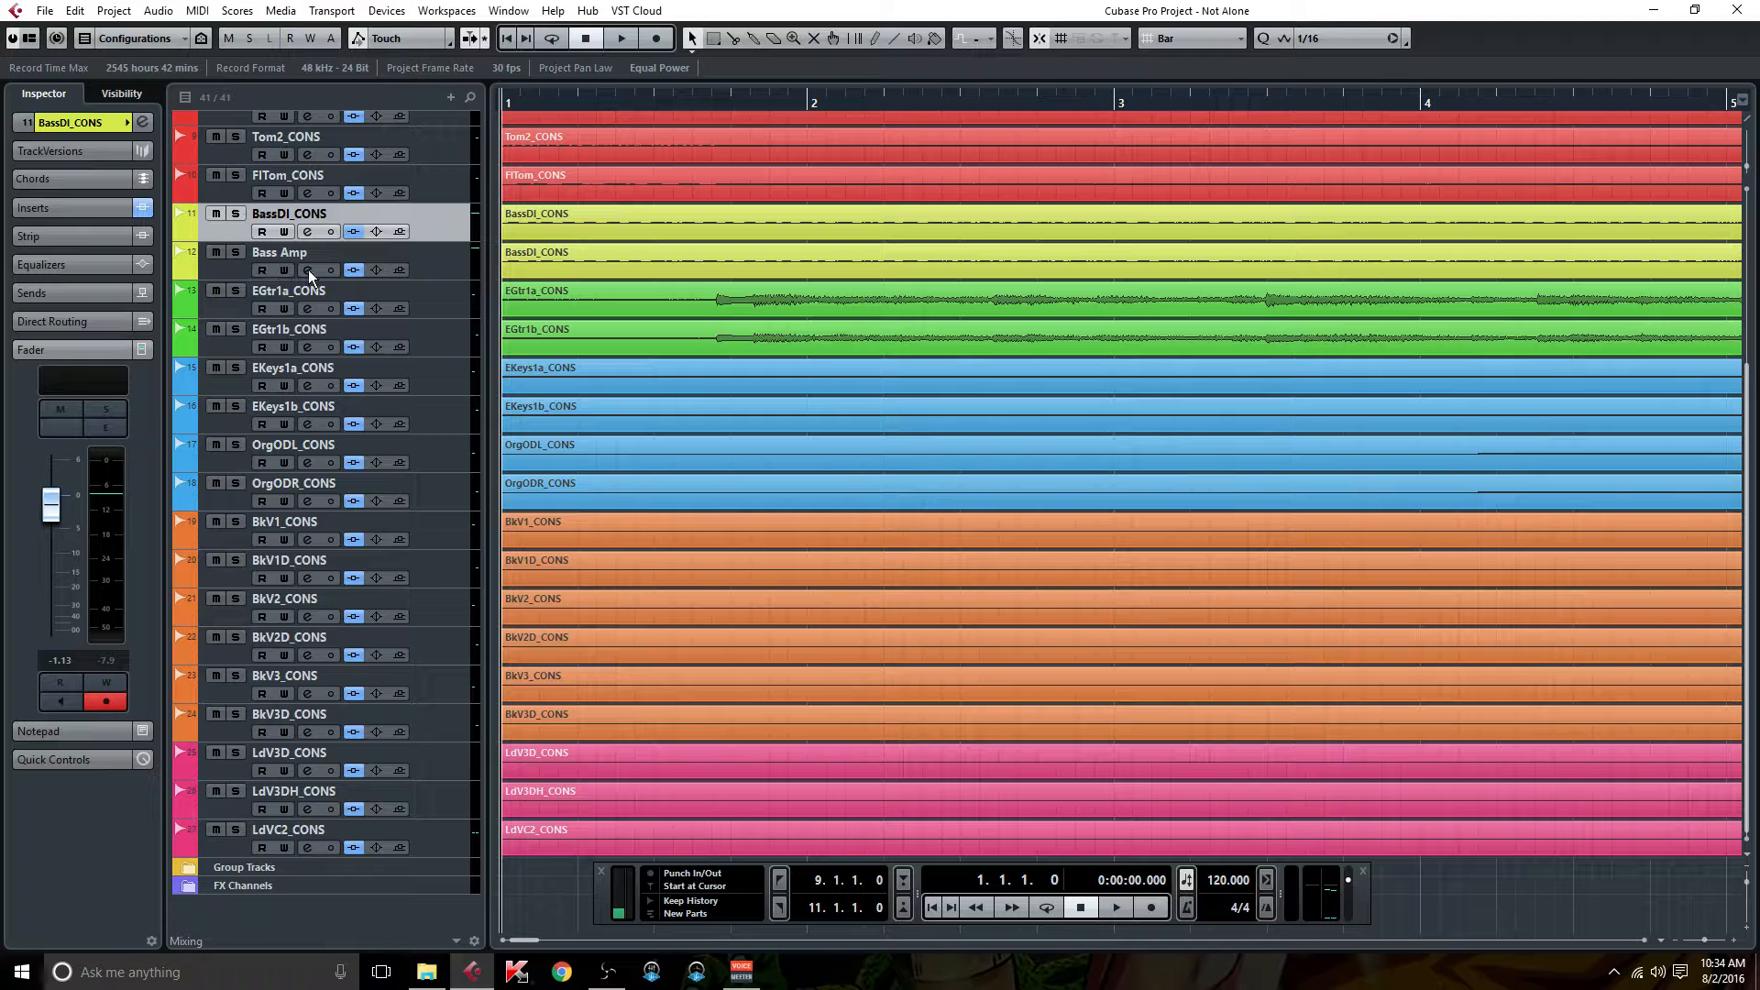
Examine the UAD Softube Bass Amp Room insert on the Bass Amp track, closing the plug-in and channel settings when done.
click(308, 270)
click(601, 359)
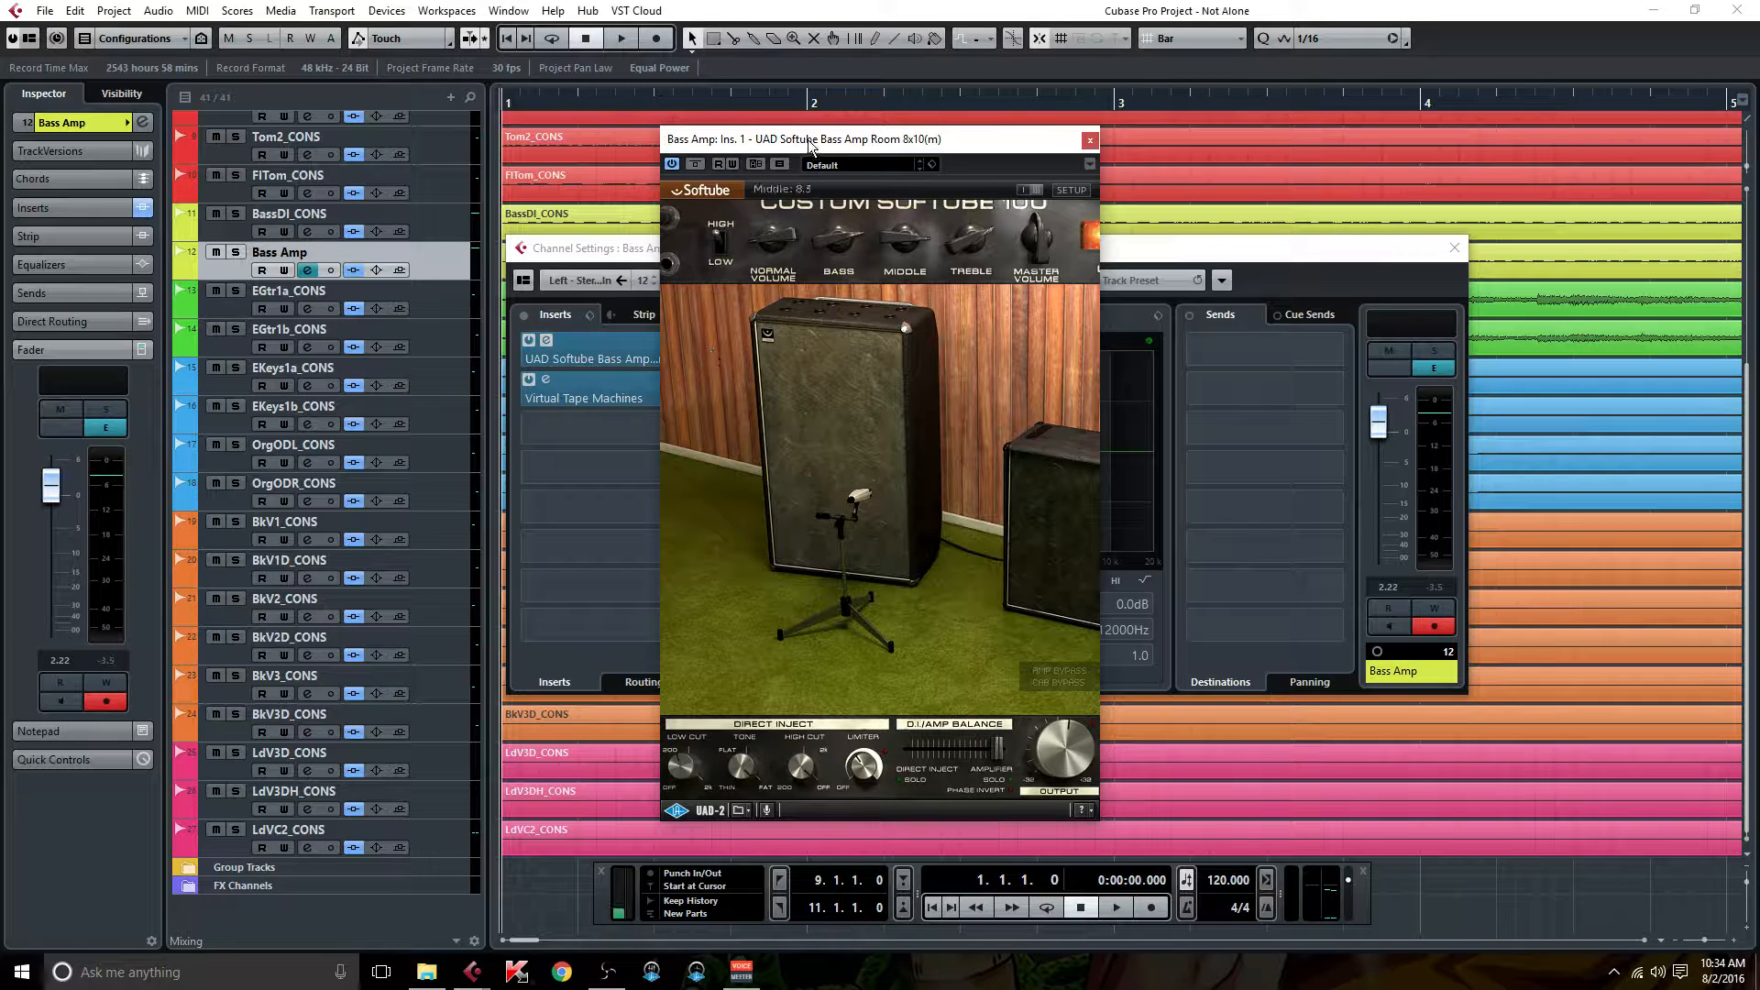
click(1090, 143)
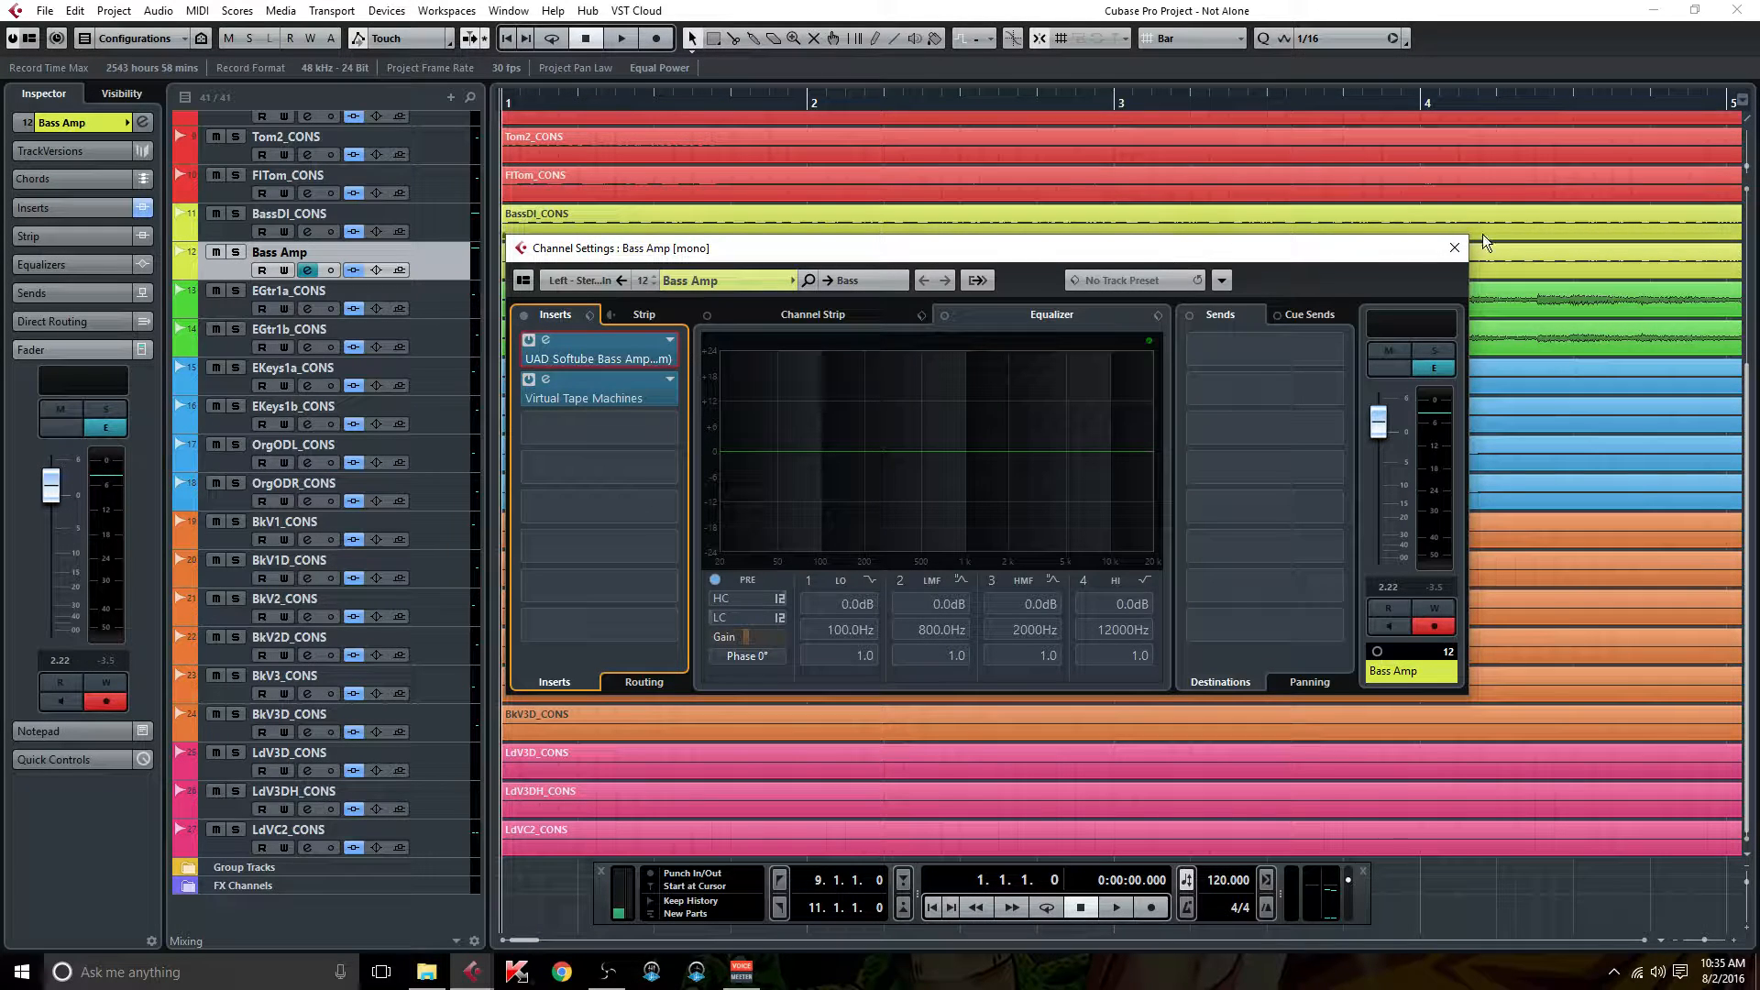
click(1455, 247)
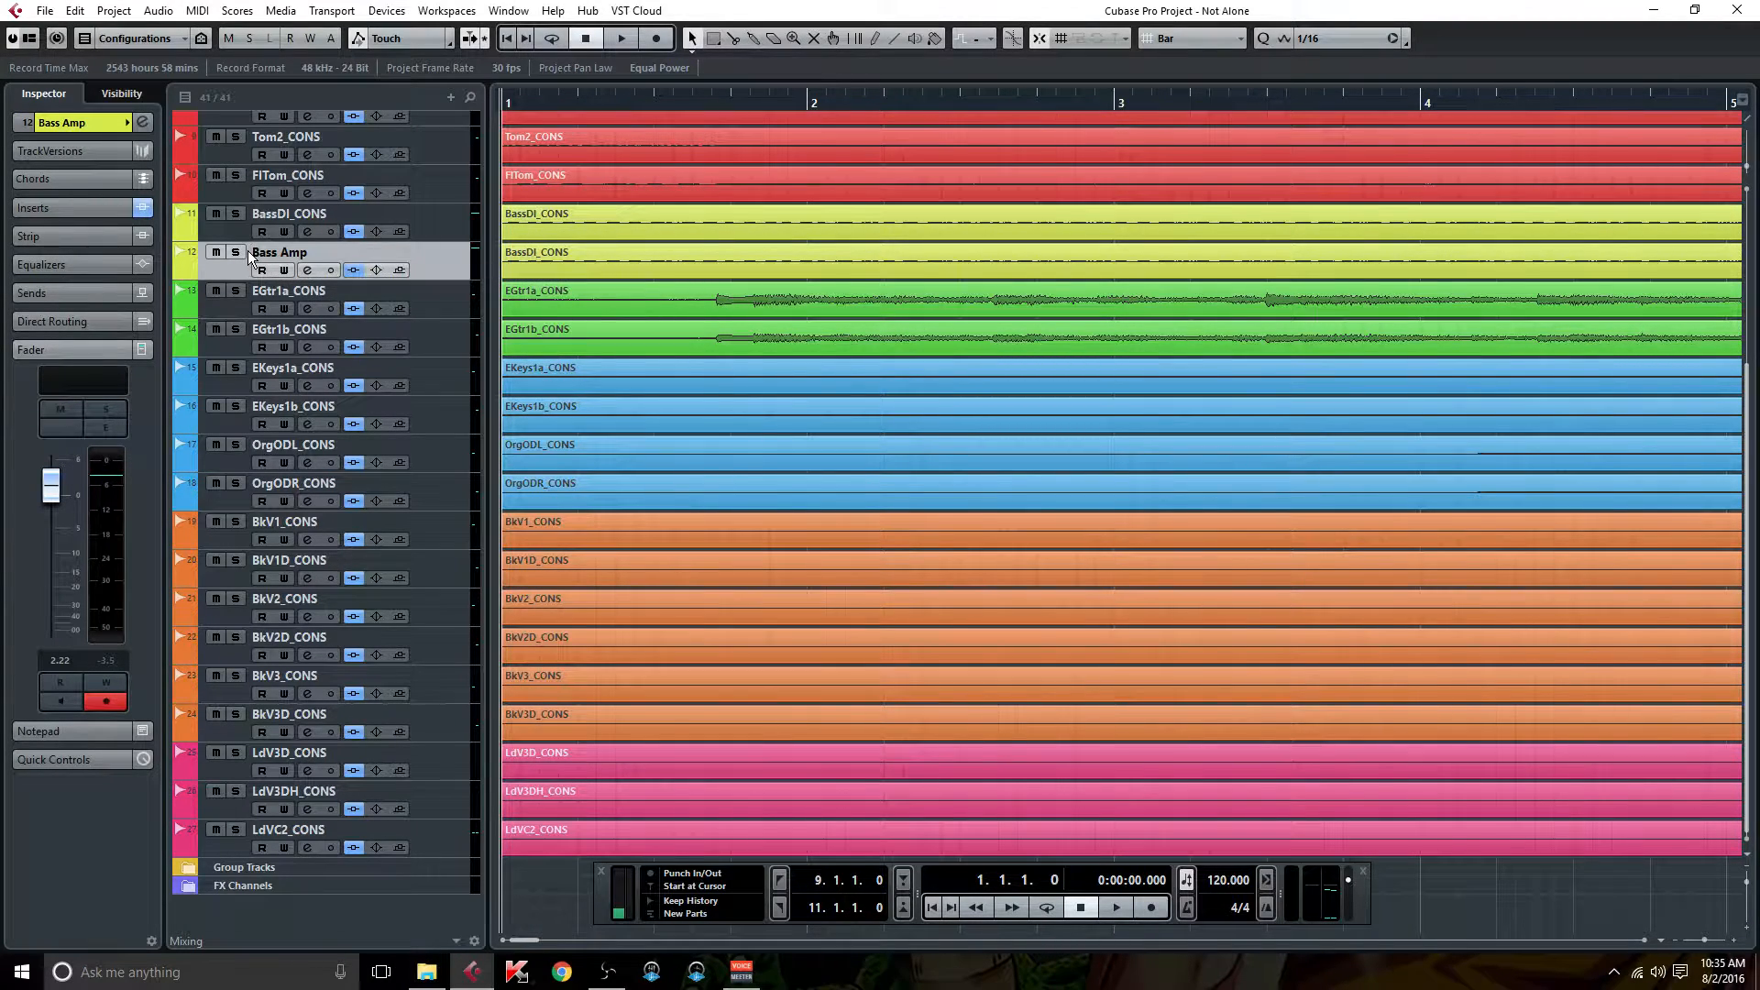
Enable the high-cut filter in the BassDI_CONS channel settings and set its frequency to 200 Hz.
click(308, 231)
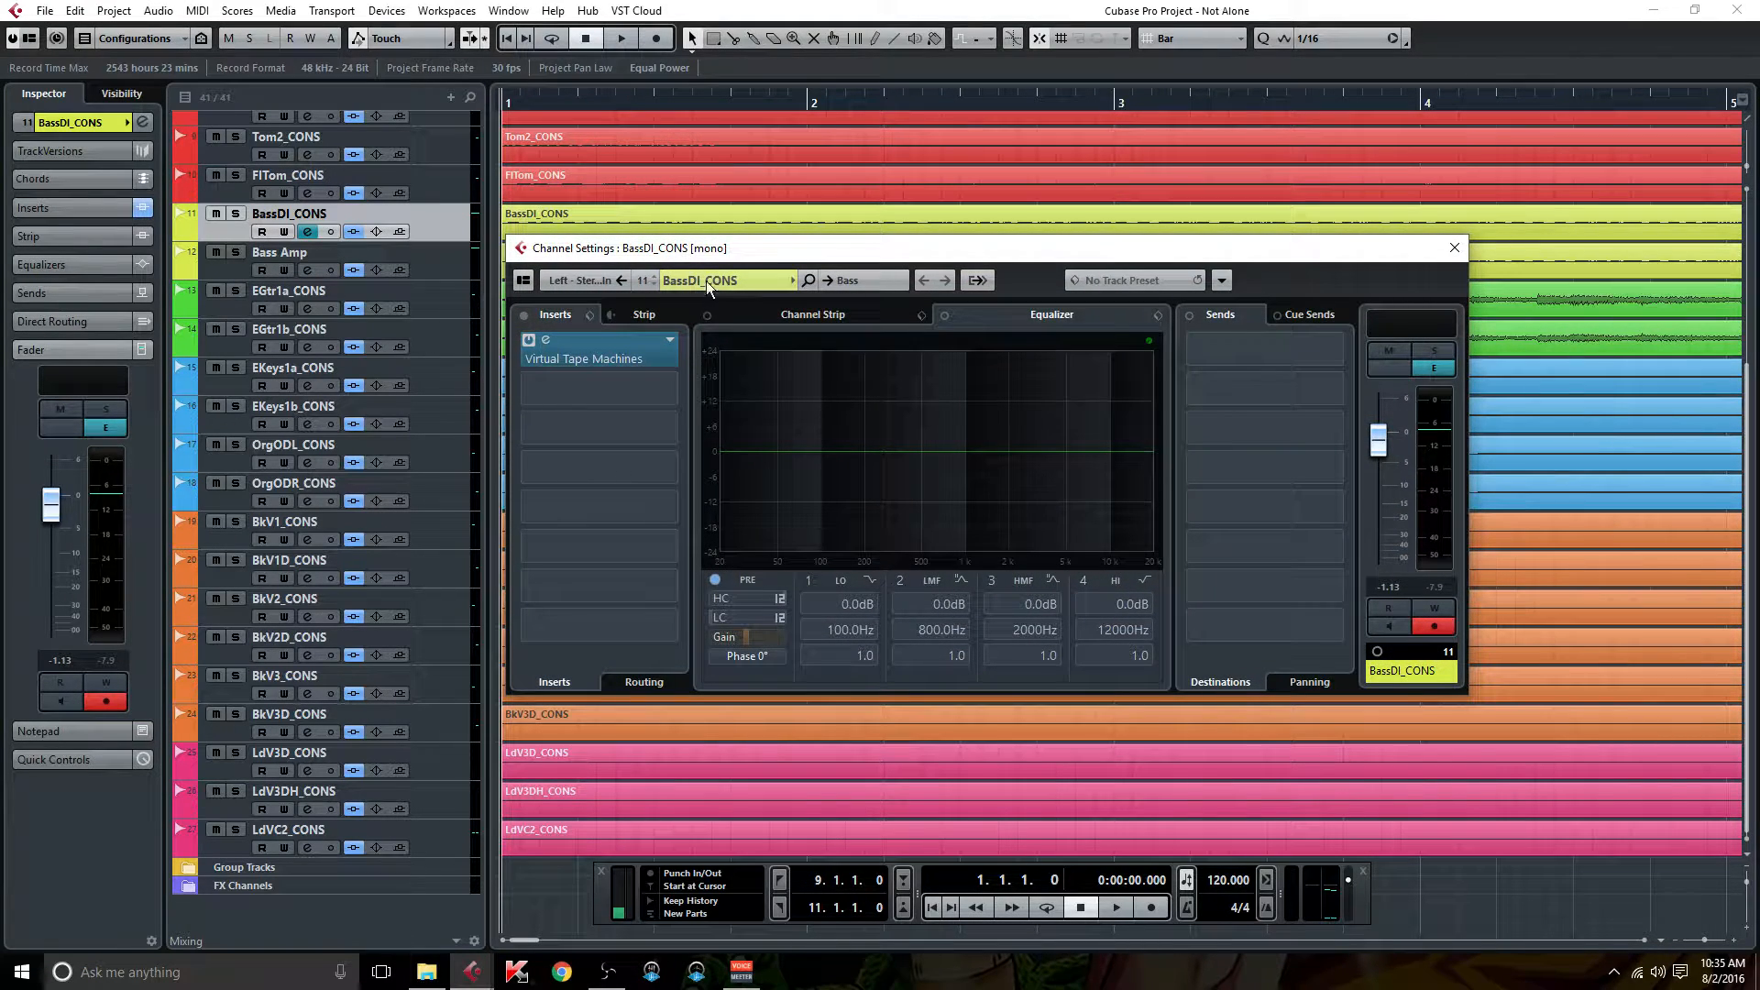
click(717, 599)
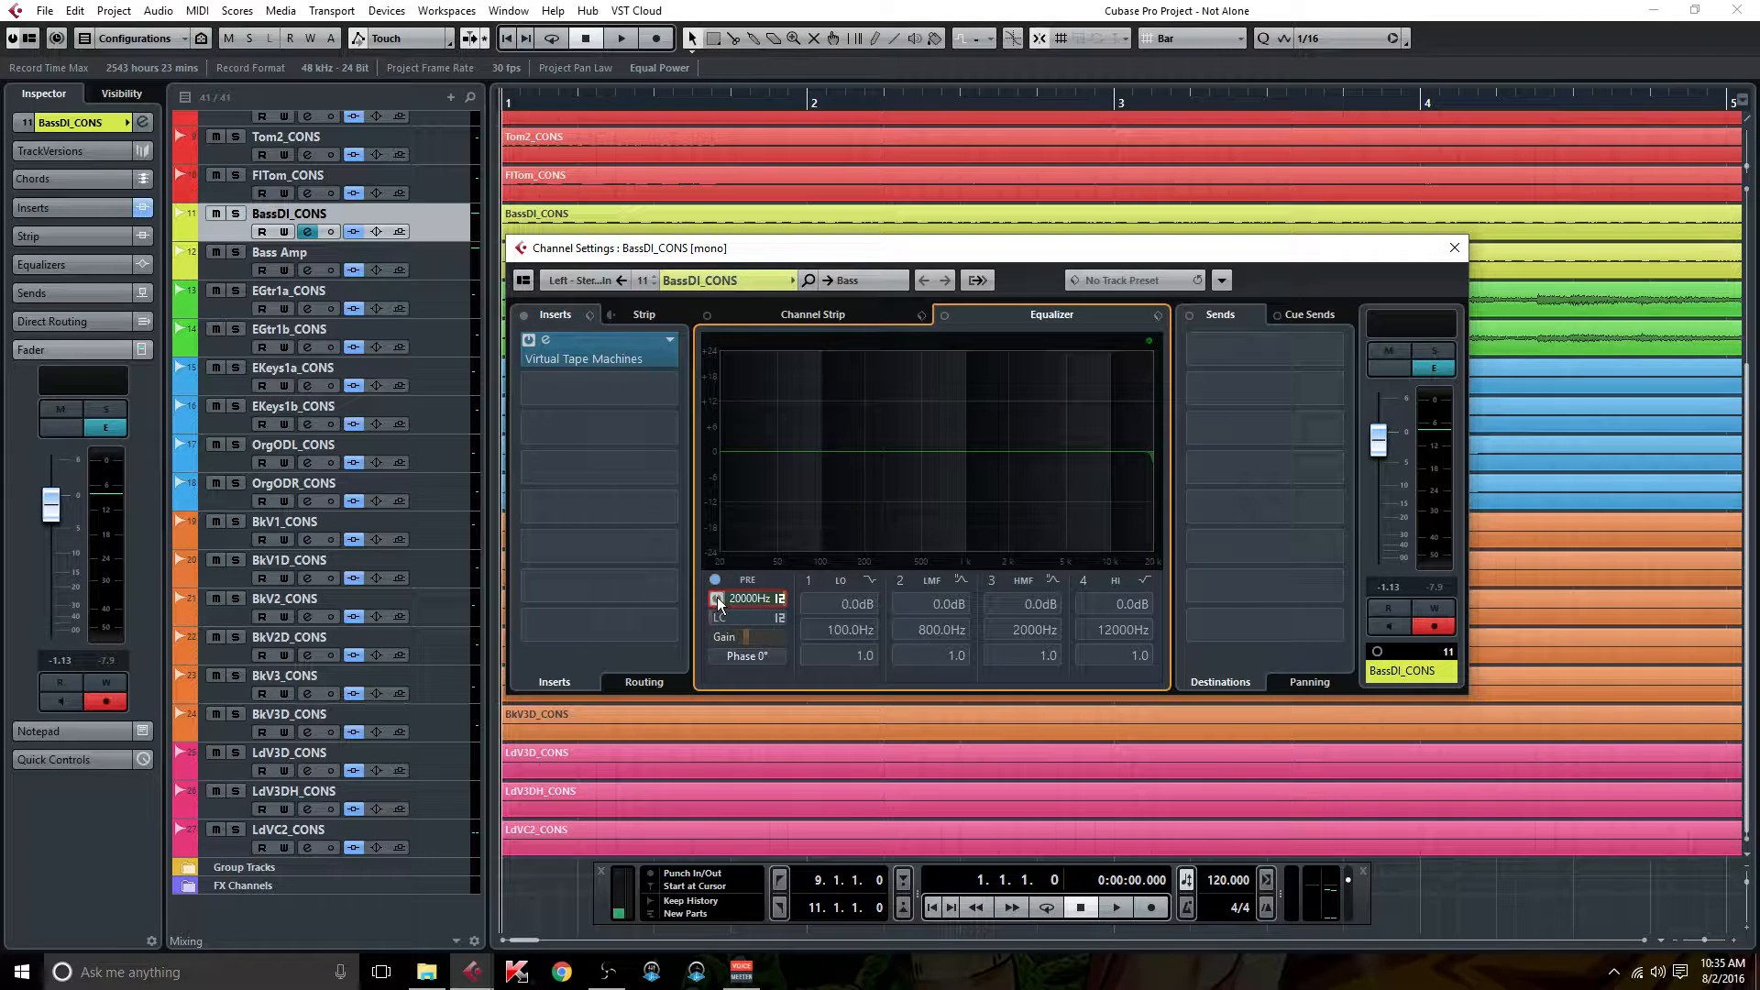
double_click(757, 600)
text(200)
key(Return)
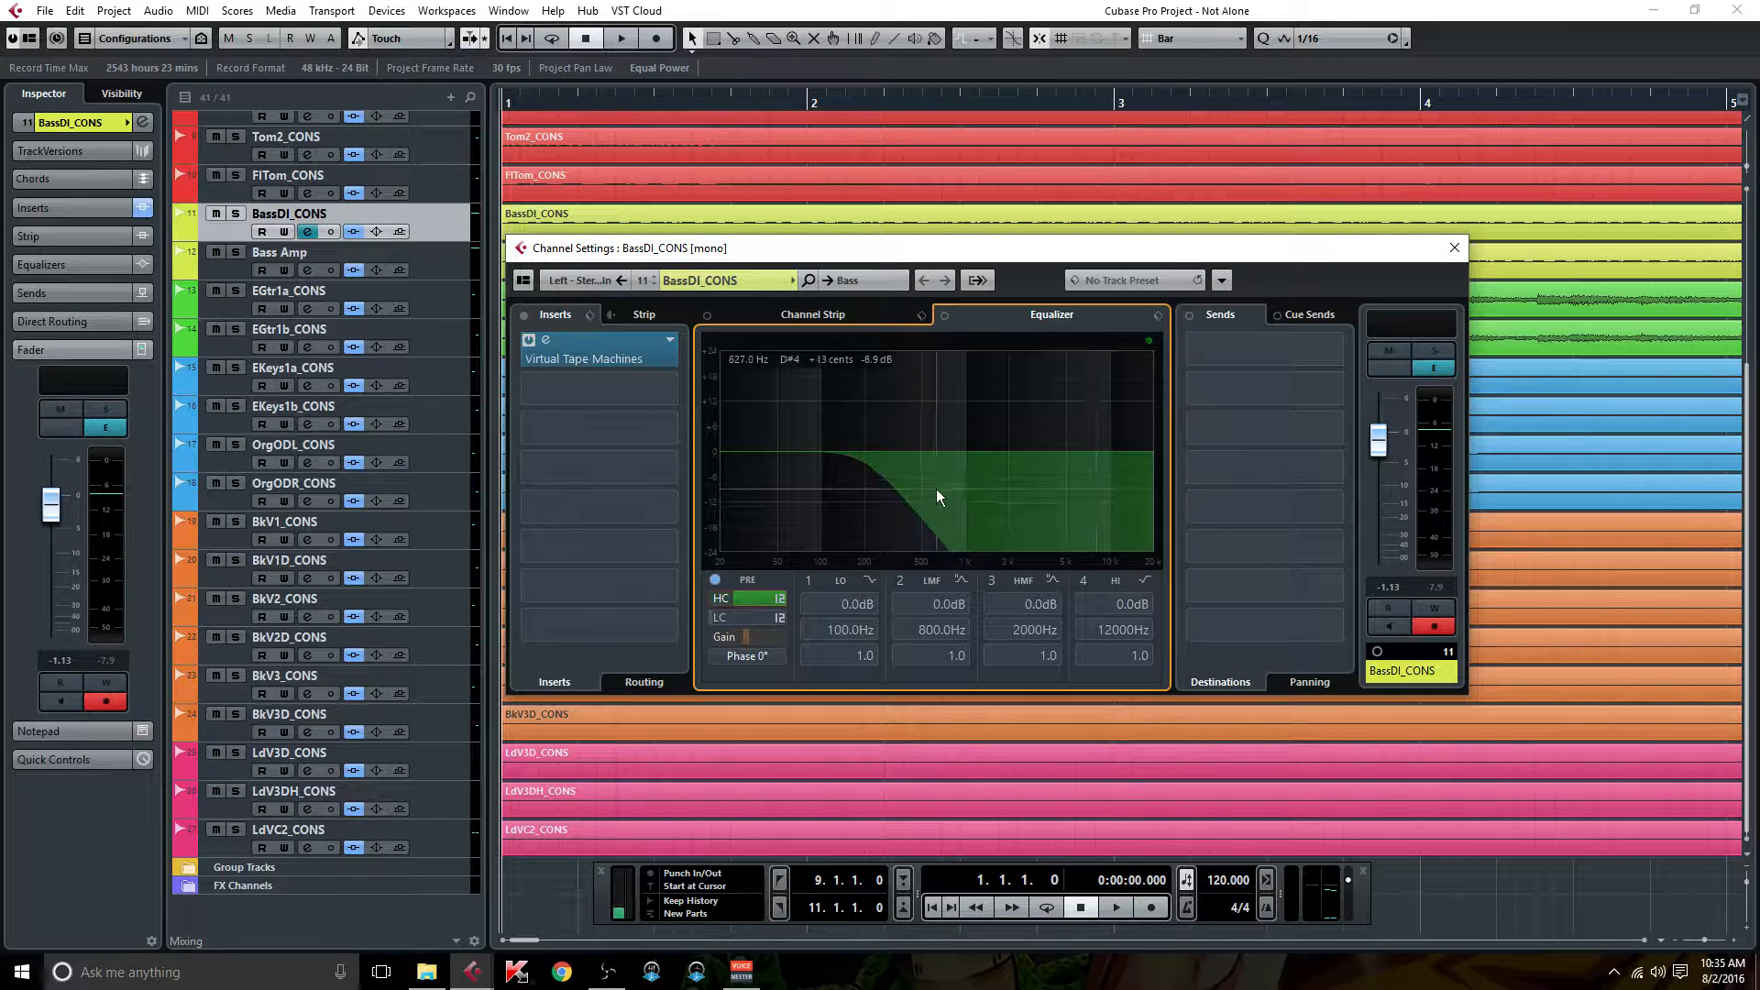
Enable the low-cut filter in the Bass Amp channel settings and set its frequency to 200 Hz.
click(309, 271)
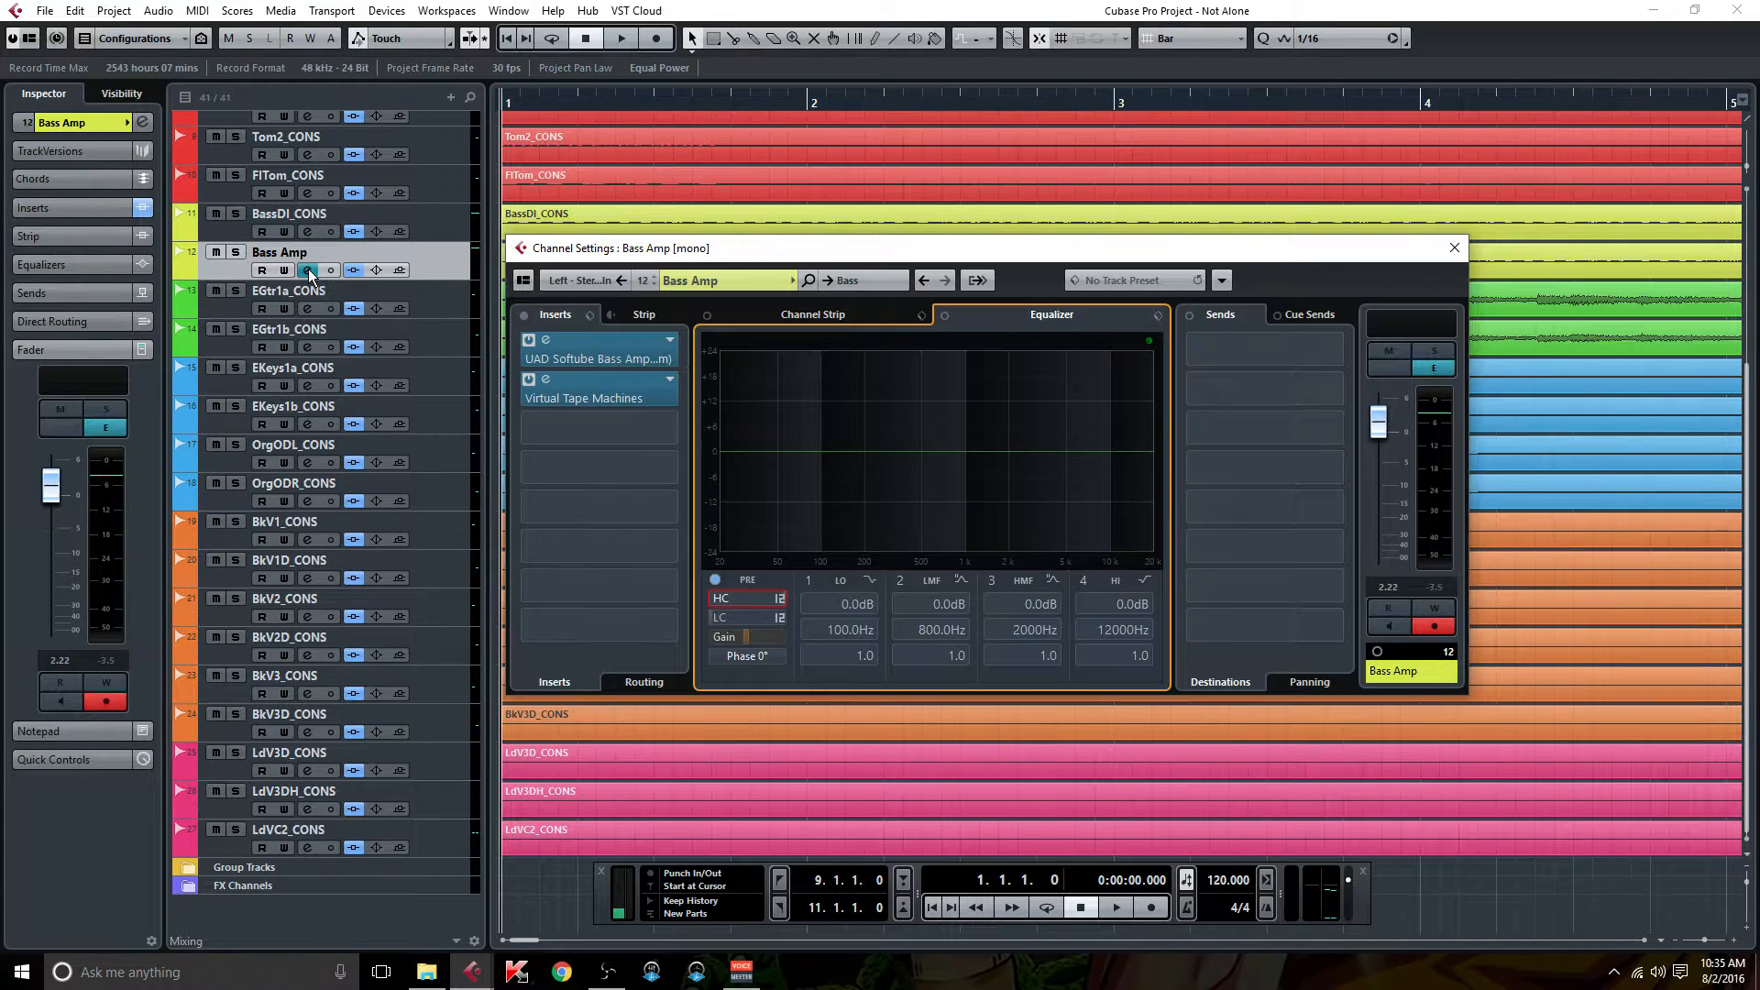
click(717, 618)
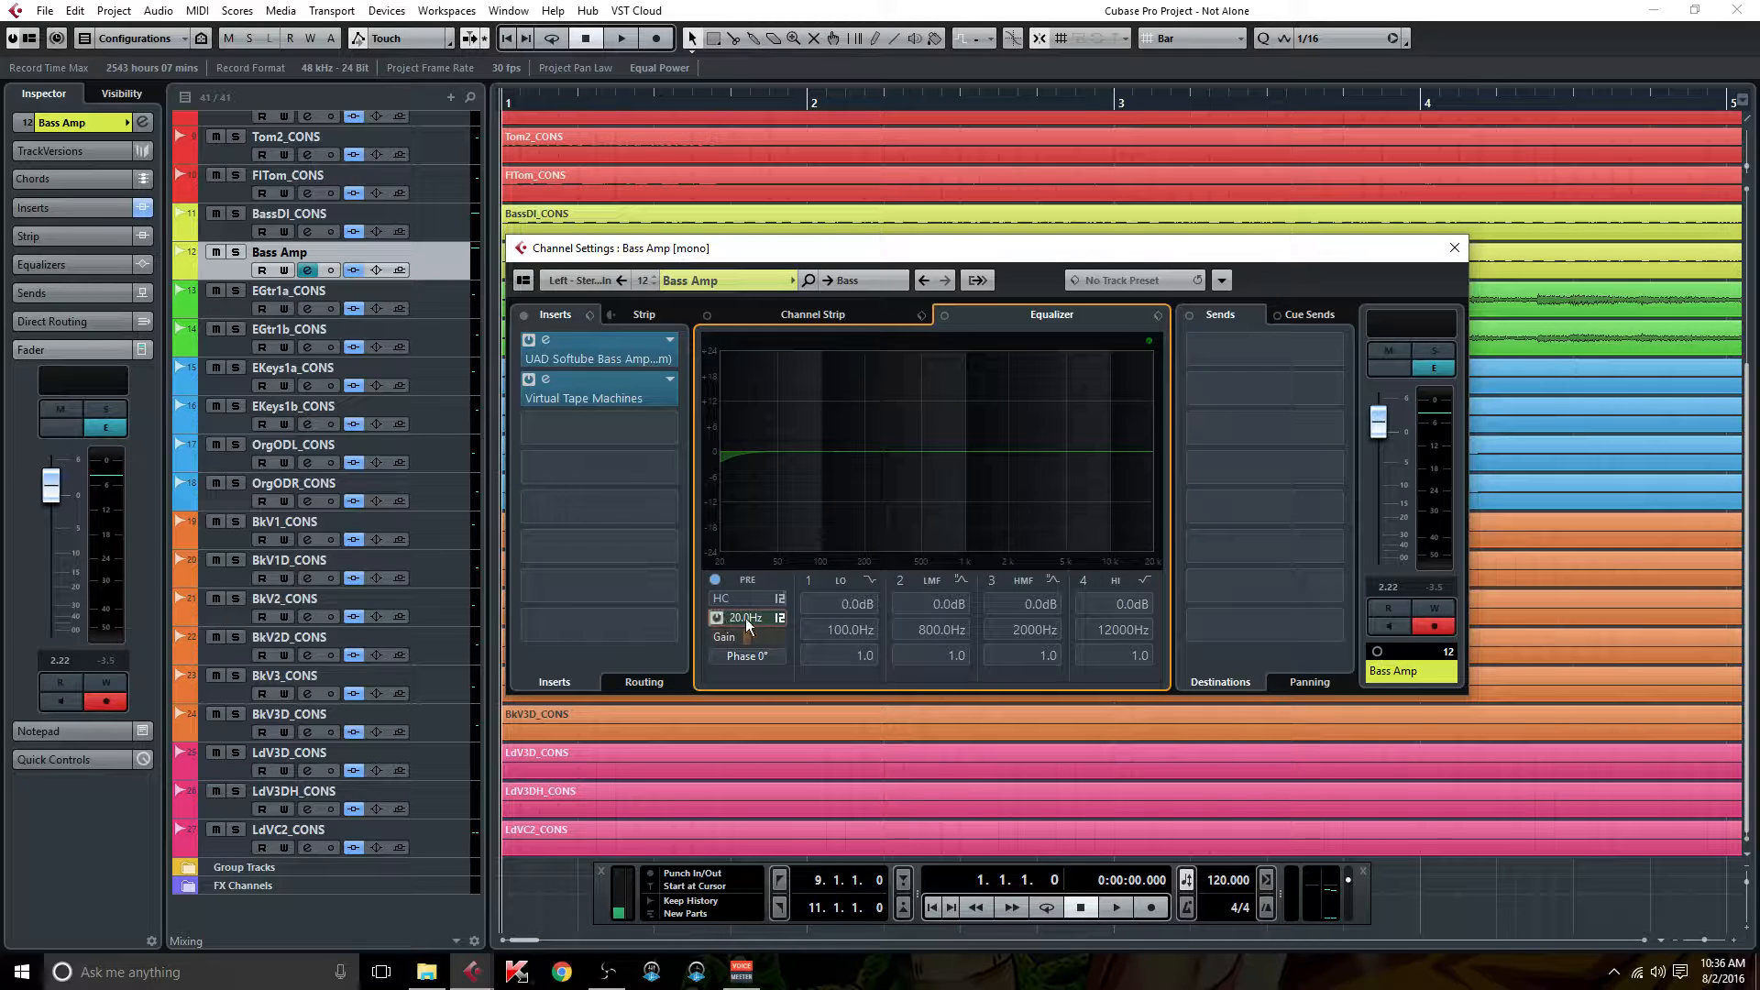
double_click(748, 620)
text(200)
key(Return)
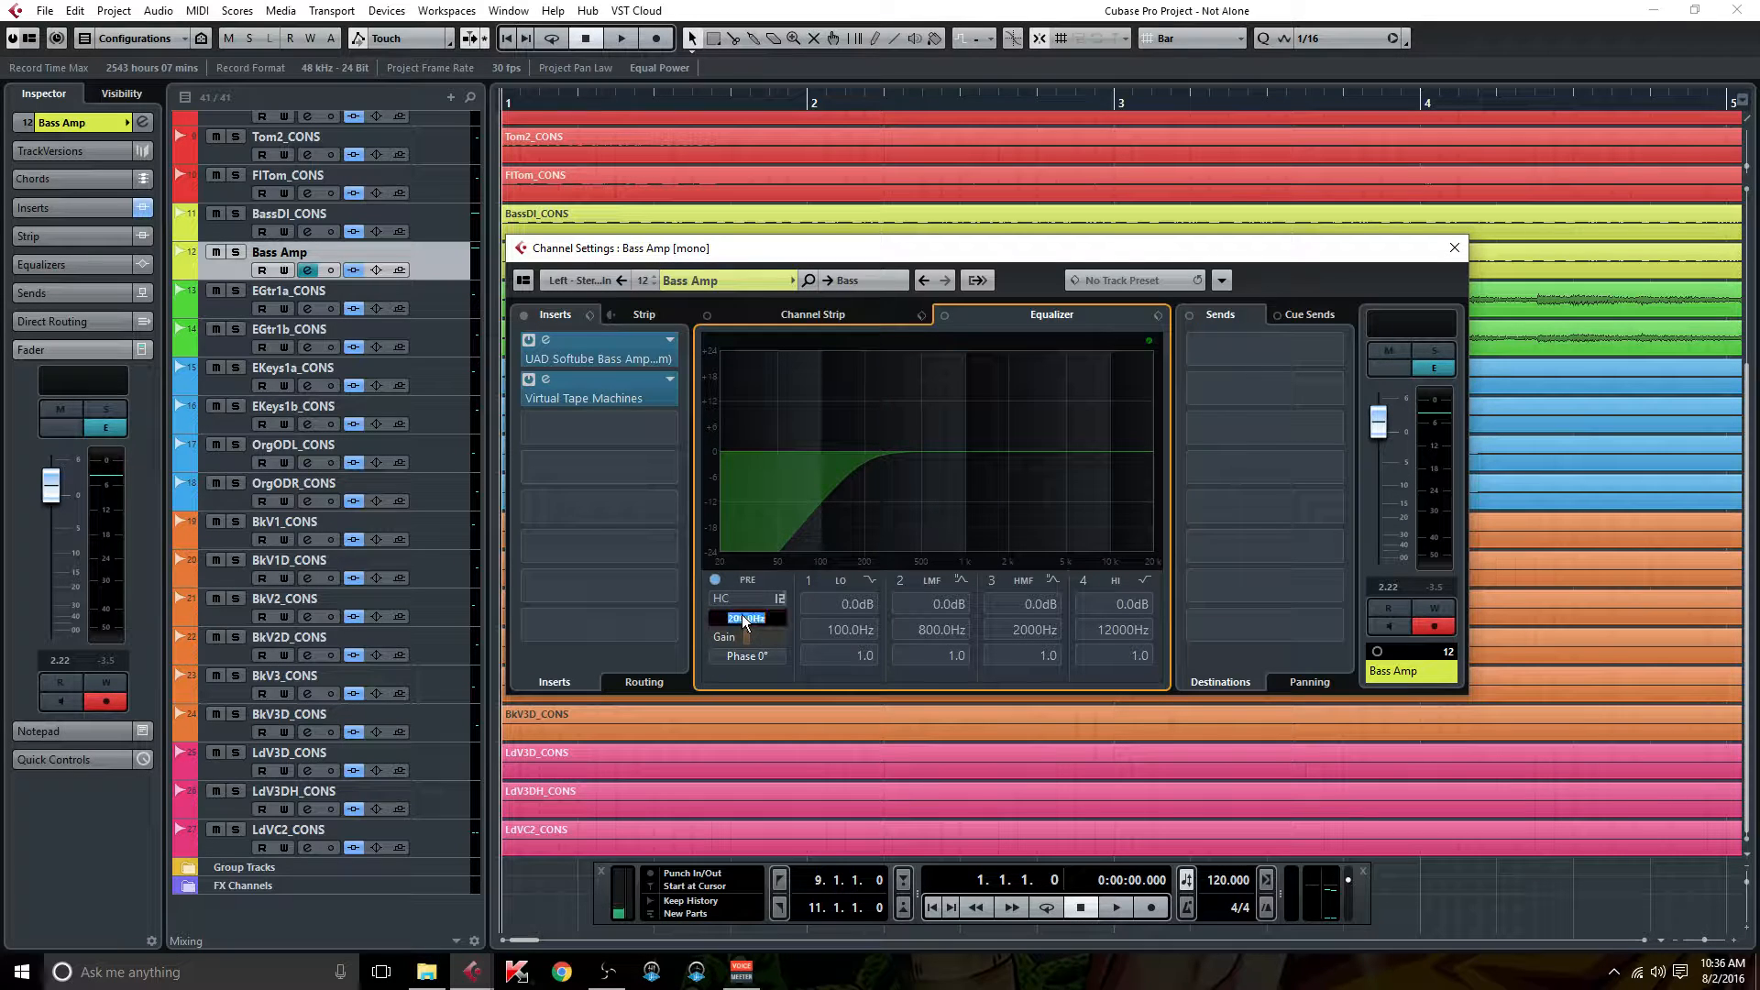
Switch off the Bass Amp low-cut filter and the BassDI_CONS high-cut filter, closing the channel settings.
click(714, 618)
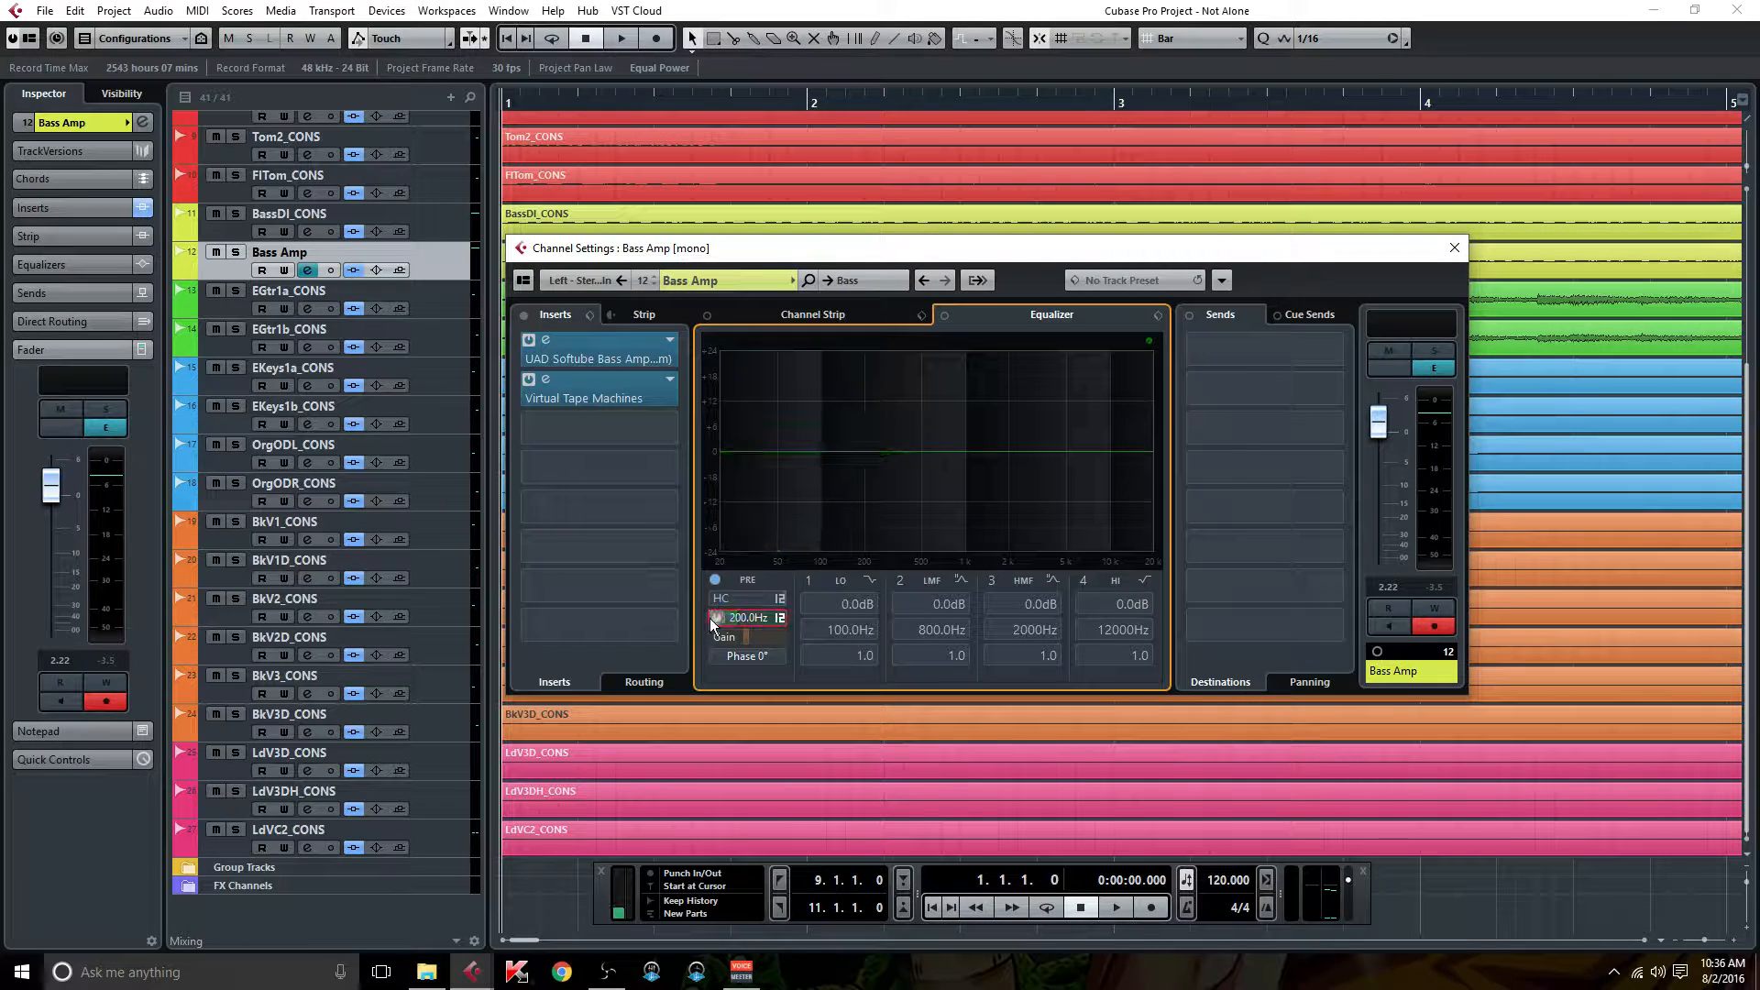
click(316, 231)
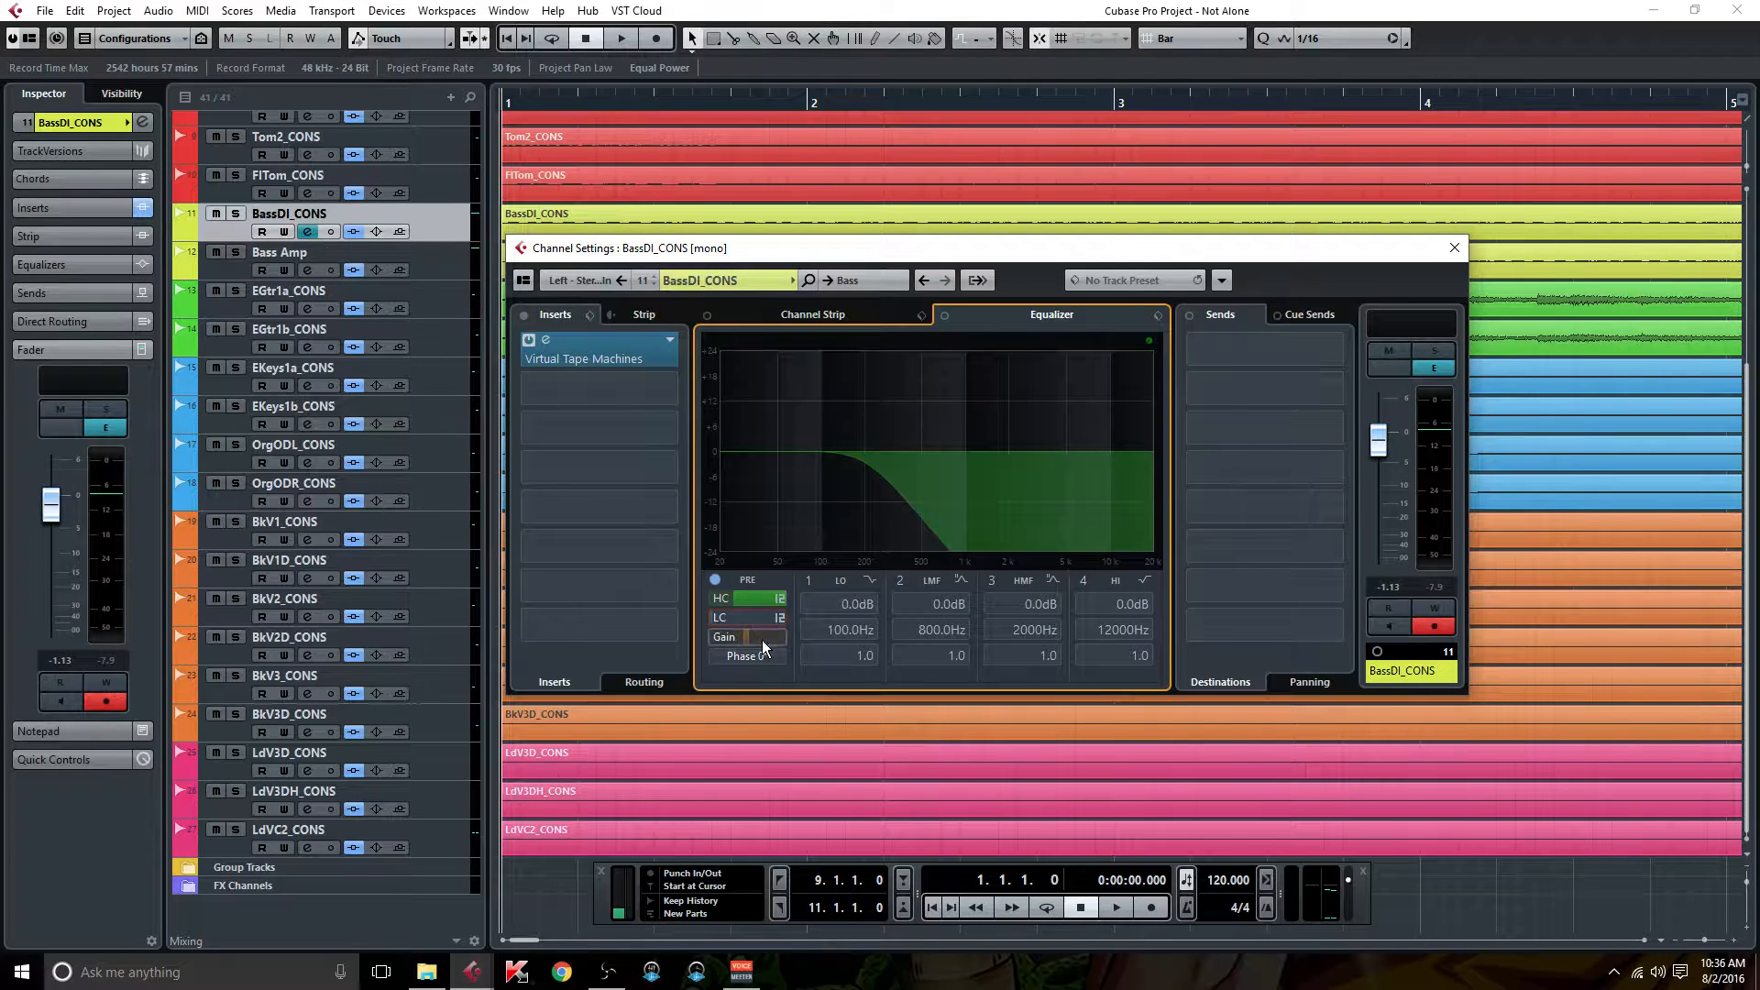
click(717, 599)
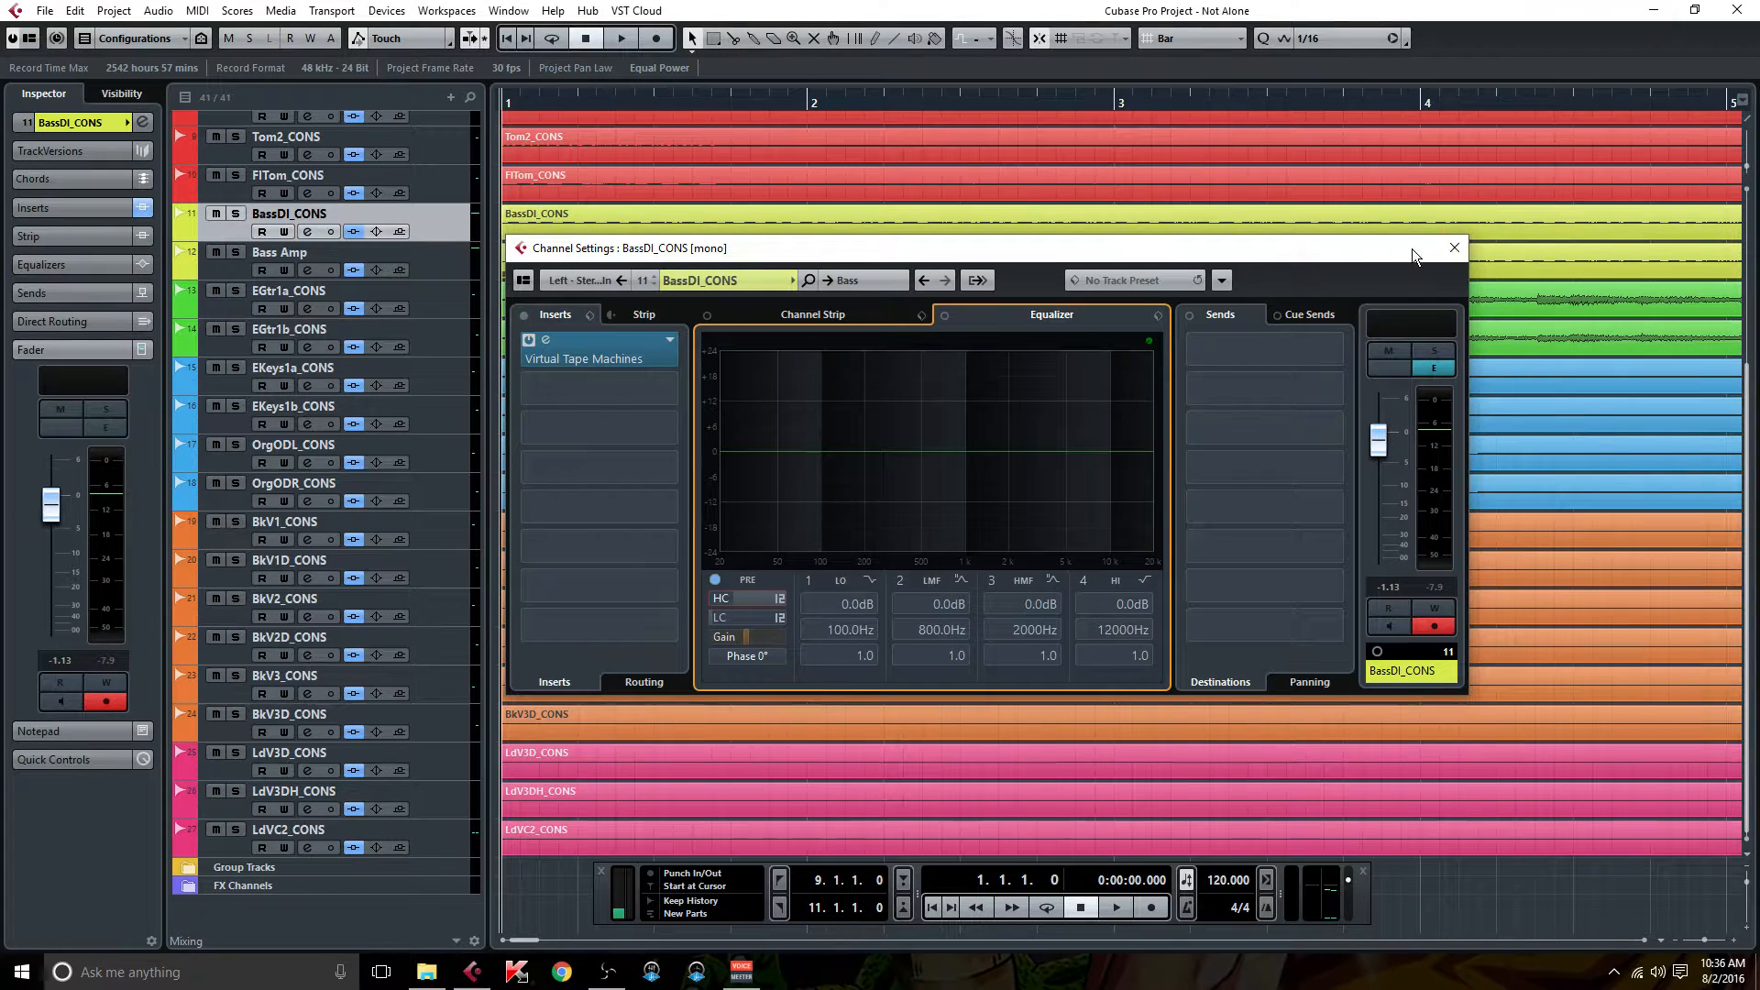
click(1455, 247)
Solo the BassDI_CONS track and play the project from bar 8.
click(236, 214)
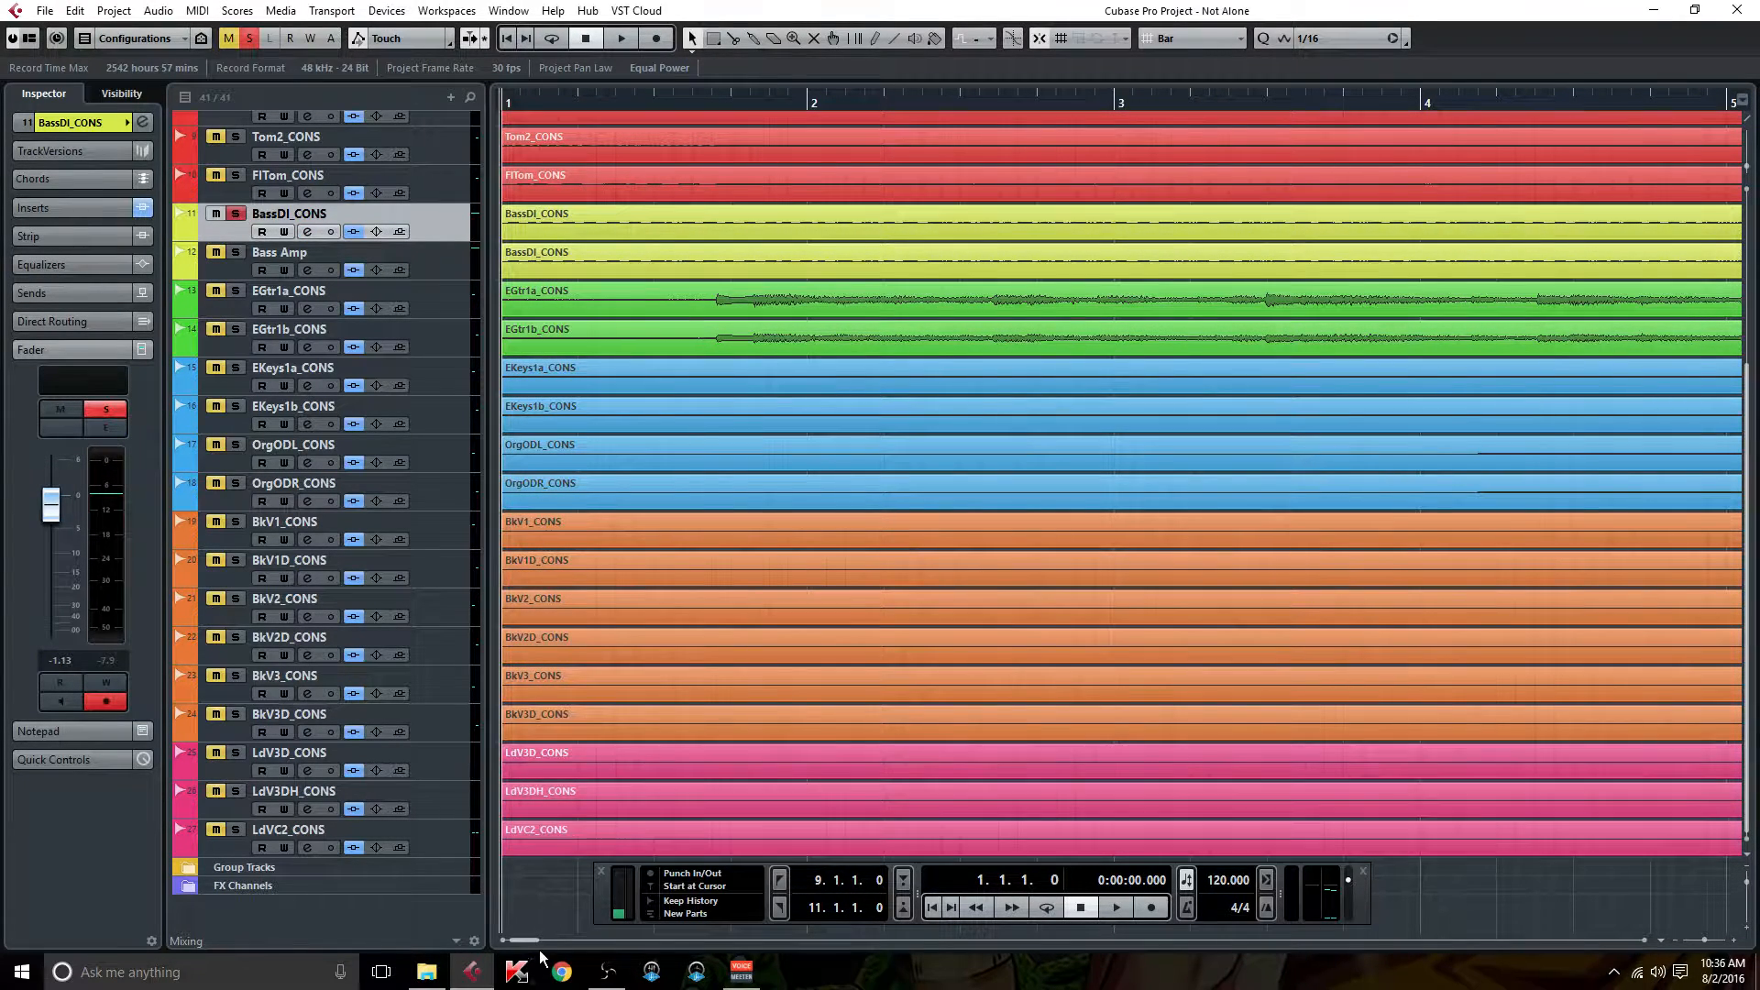
drag(520, 944, 541, 946)
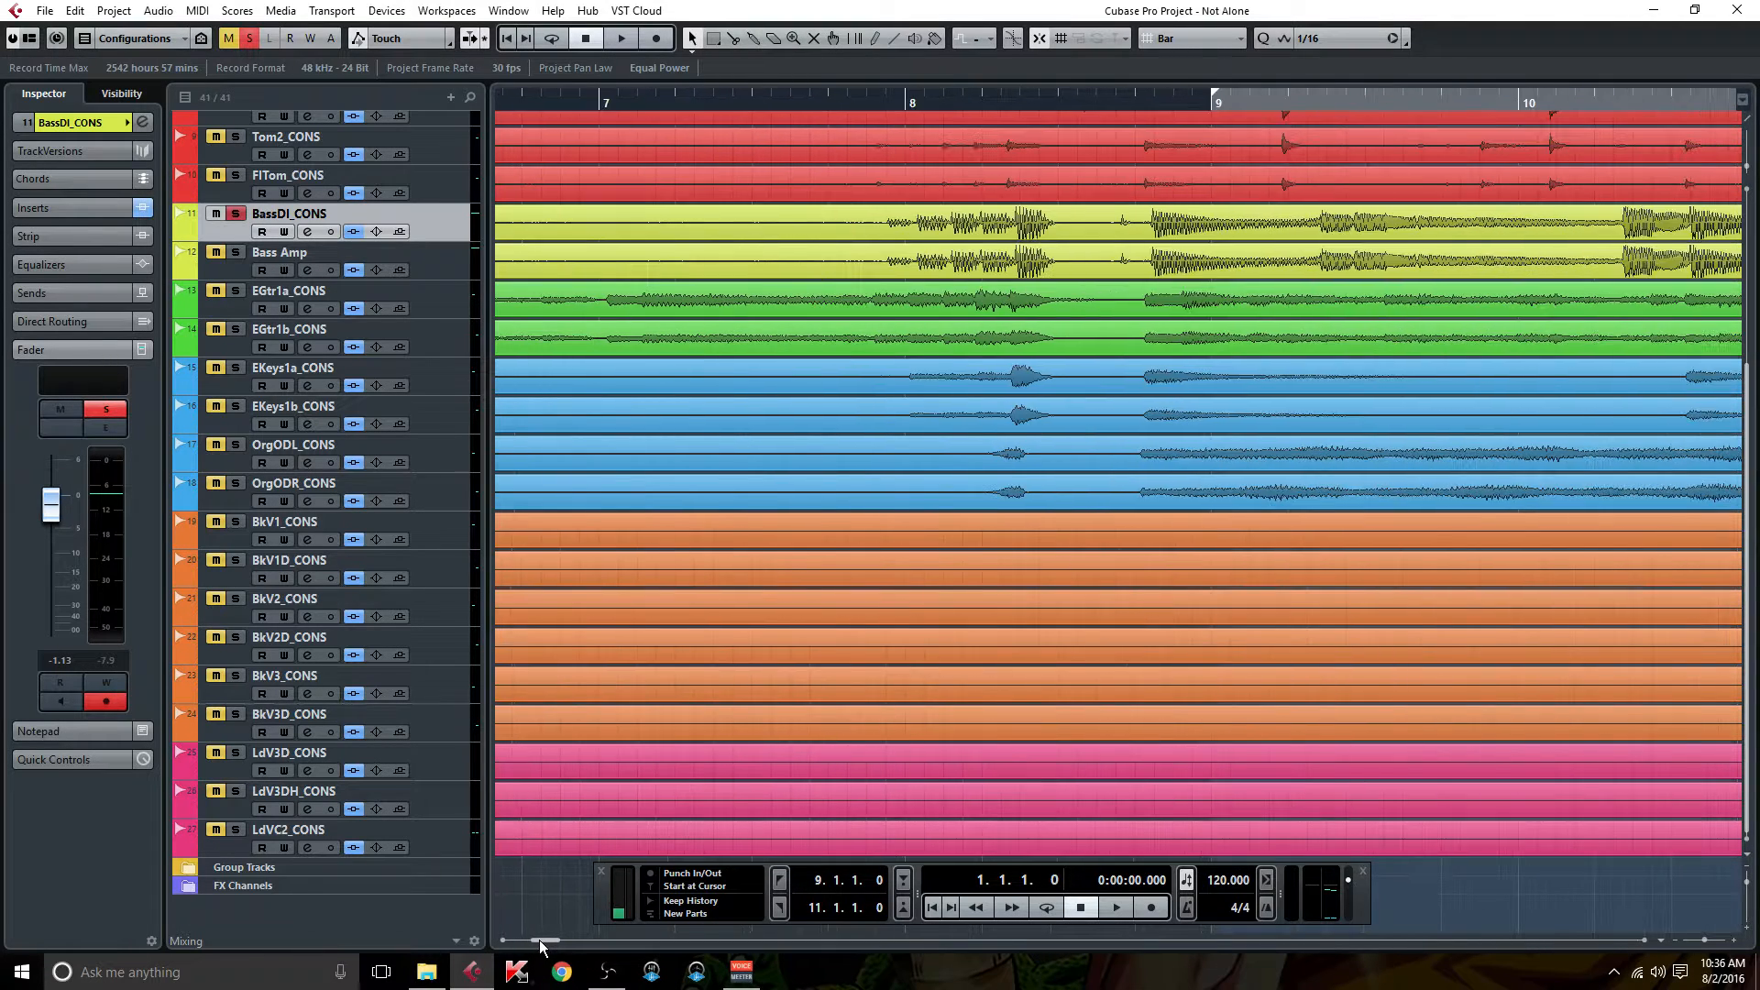
click(905, 98)
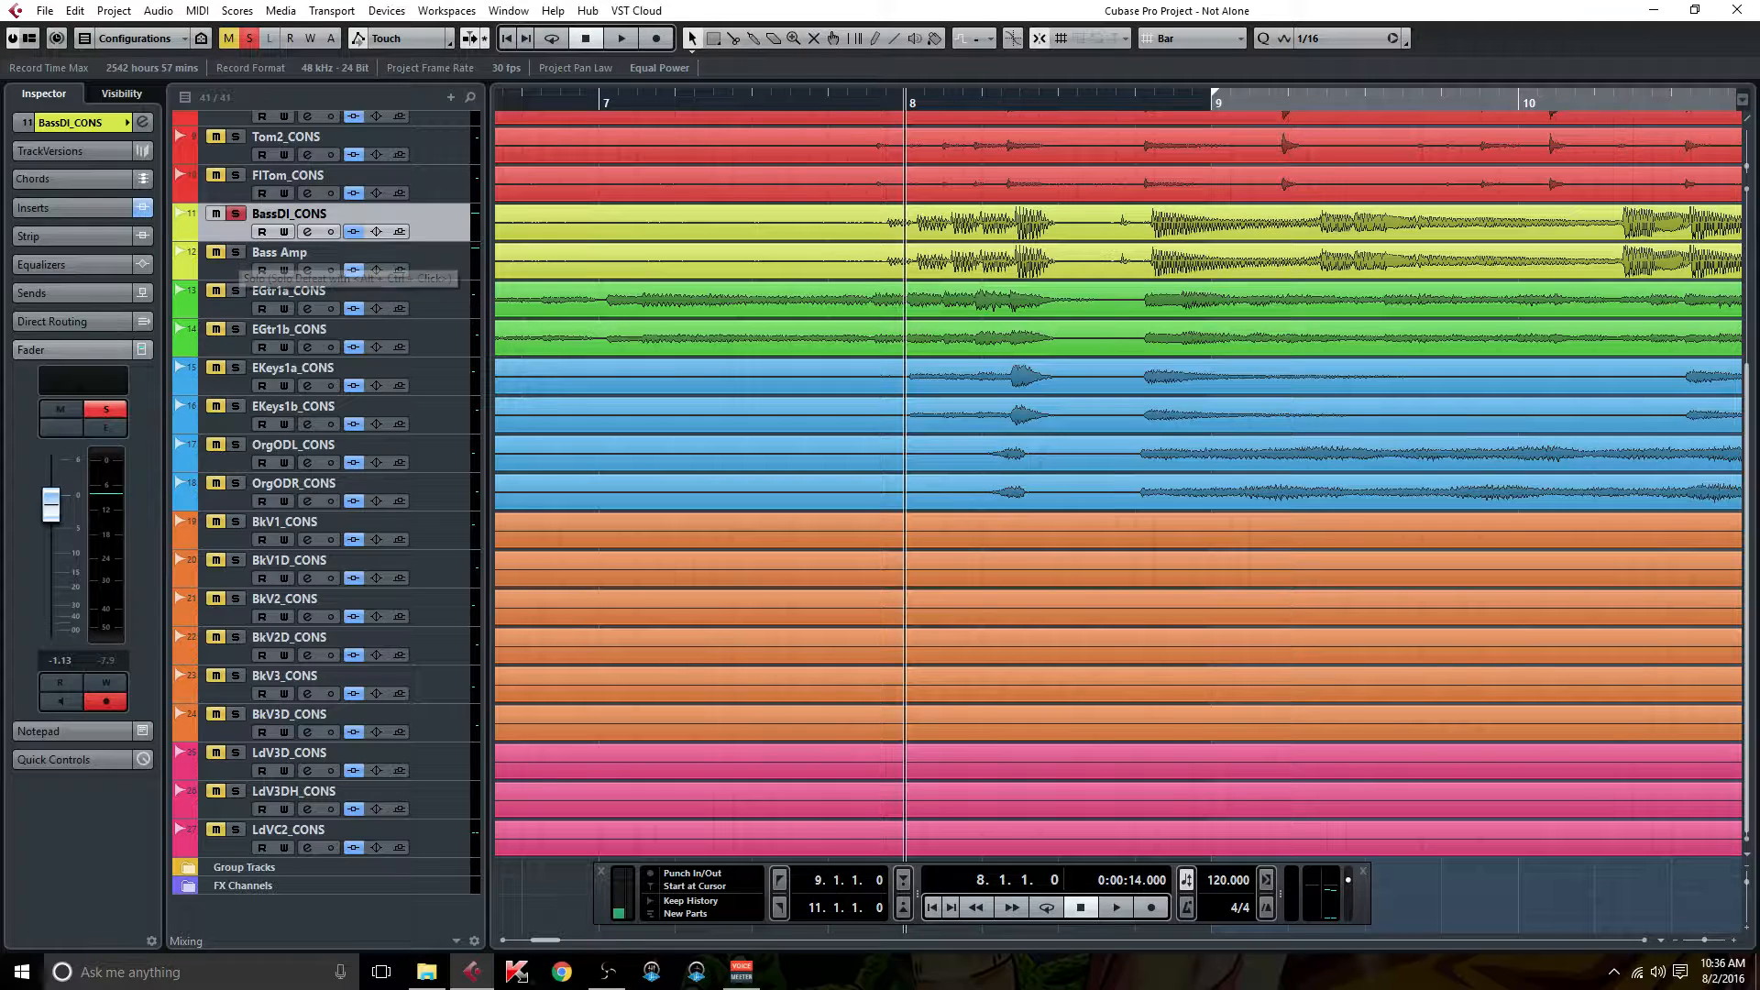
click(621, 39)
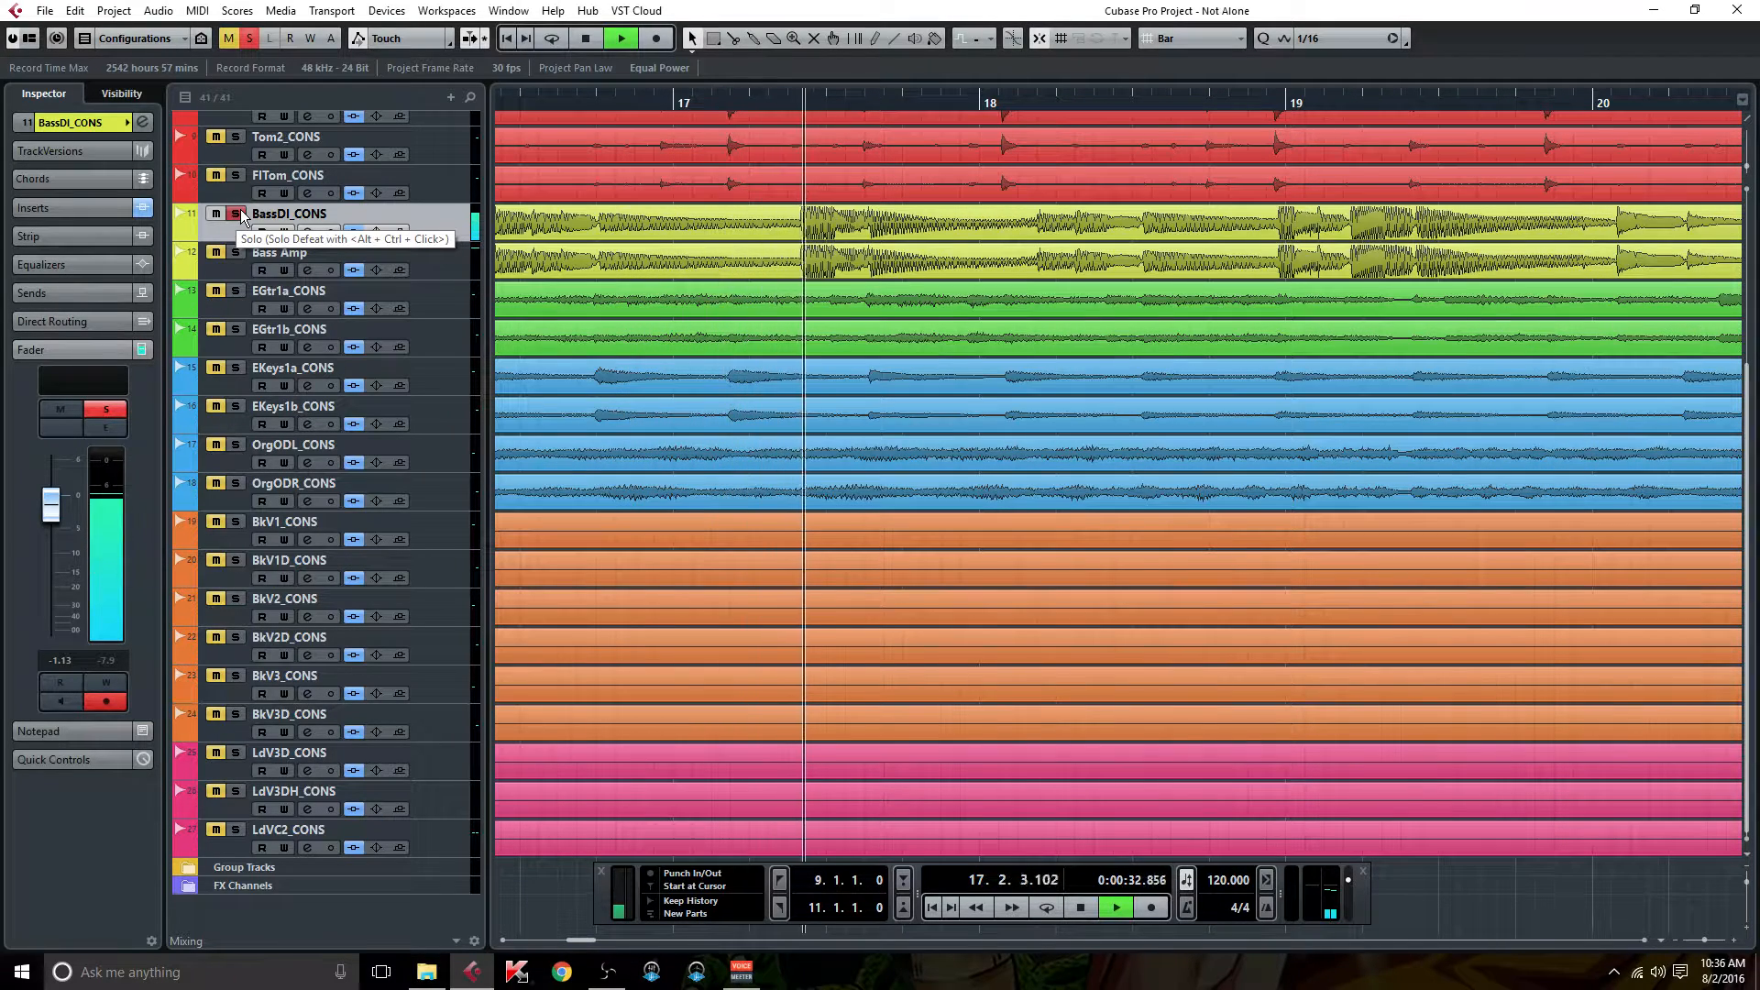
Solo Bass Amp too, compare it with and without BassDI_CONS soloed, and stop playback with both soloed.
click(238, 254)
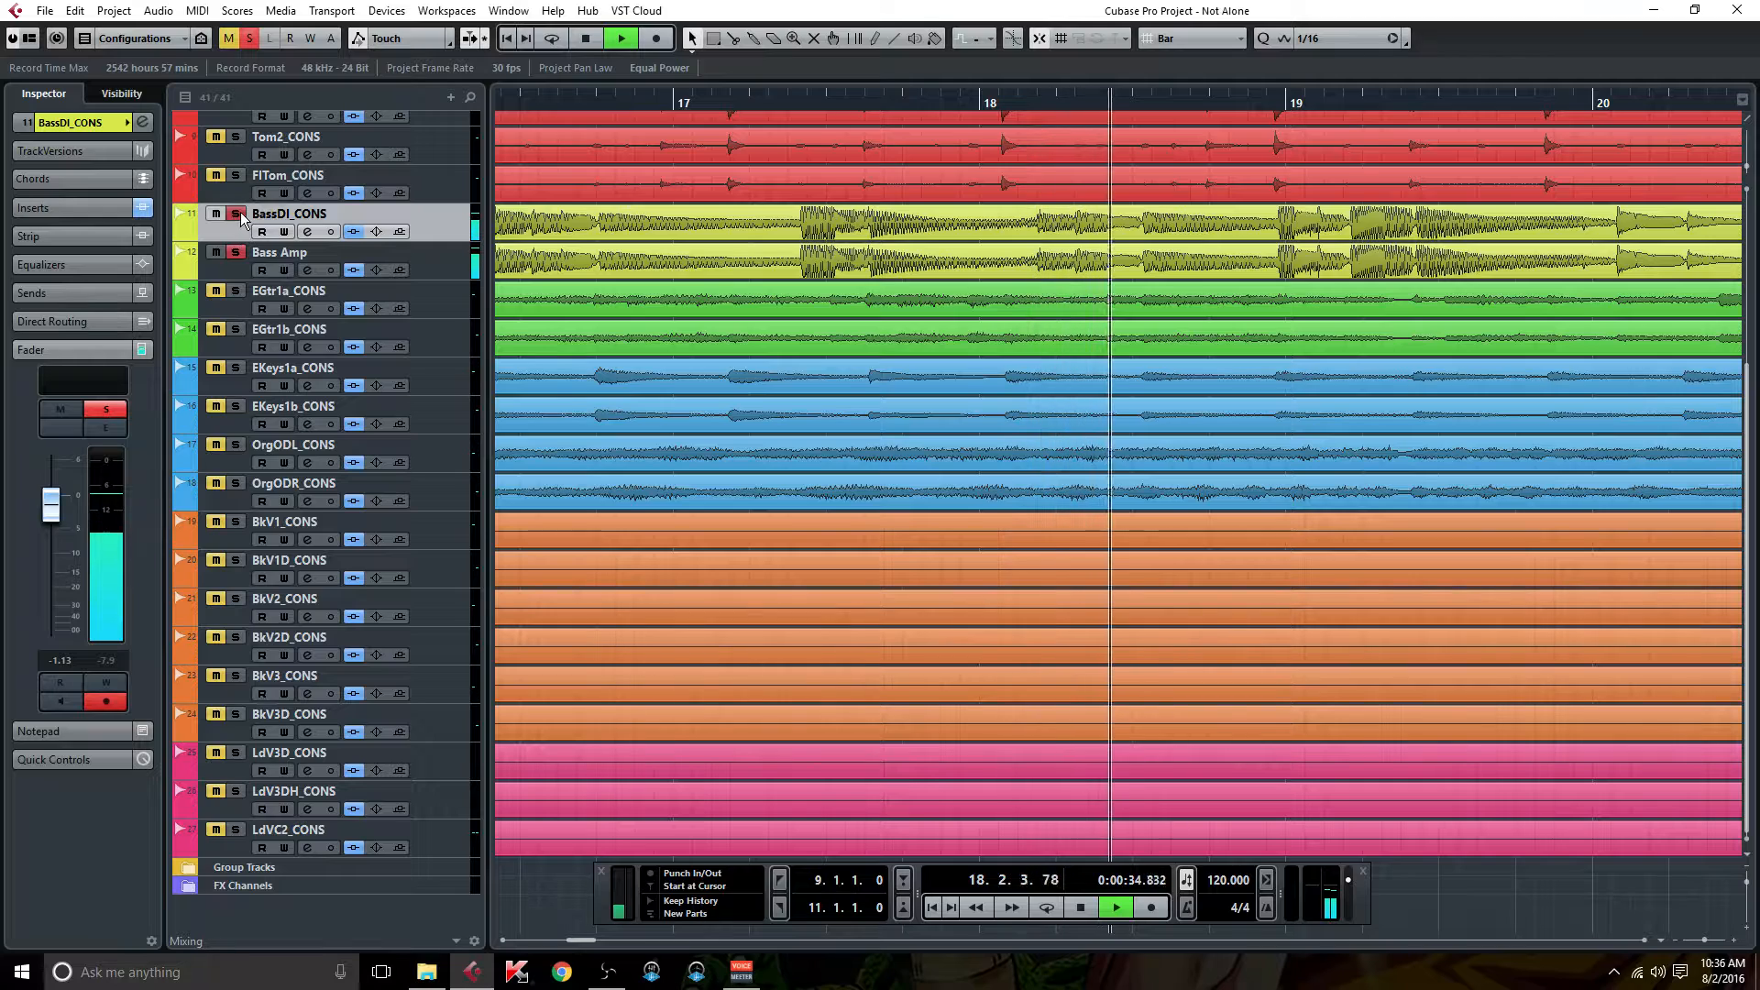
click(236, 214)
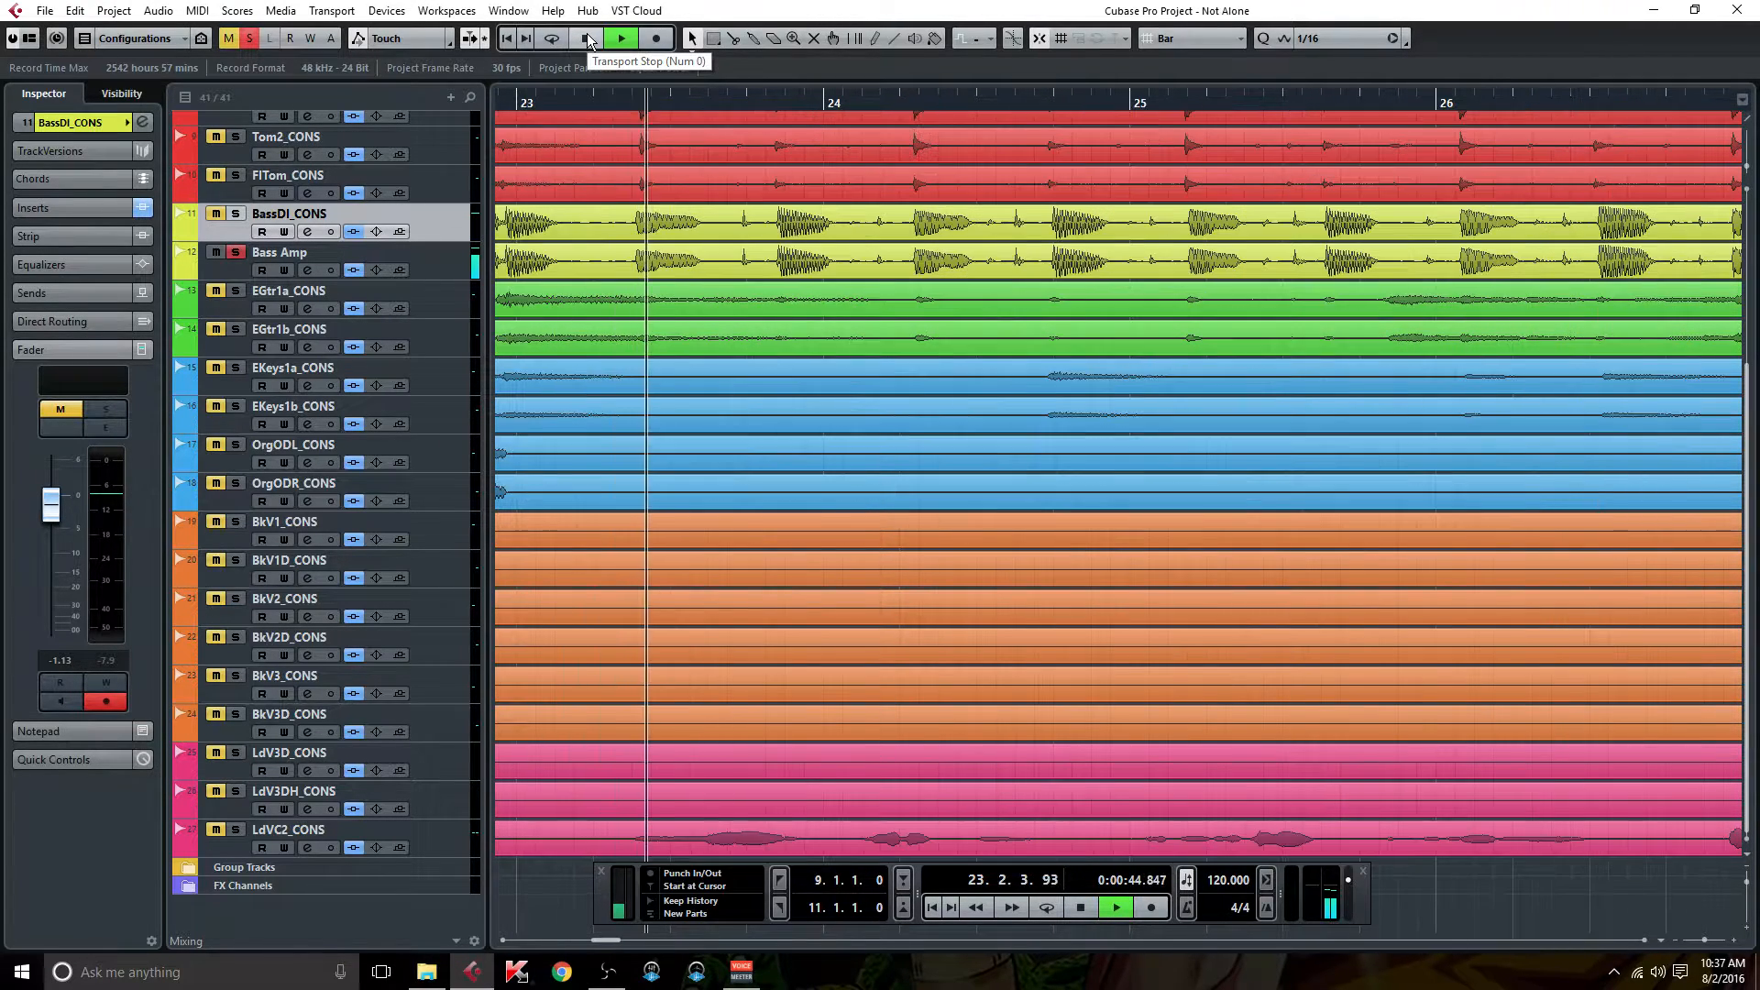
click(236, 212)
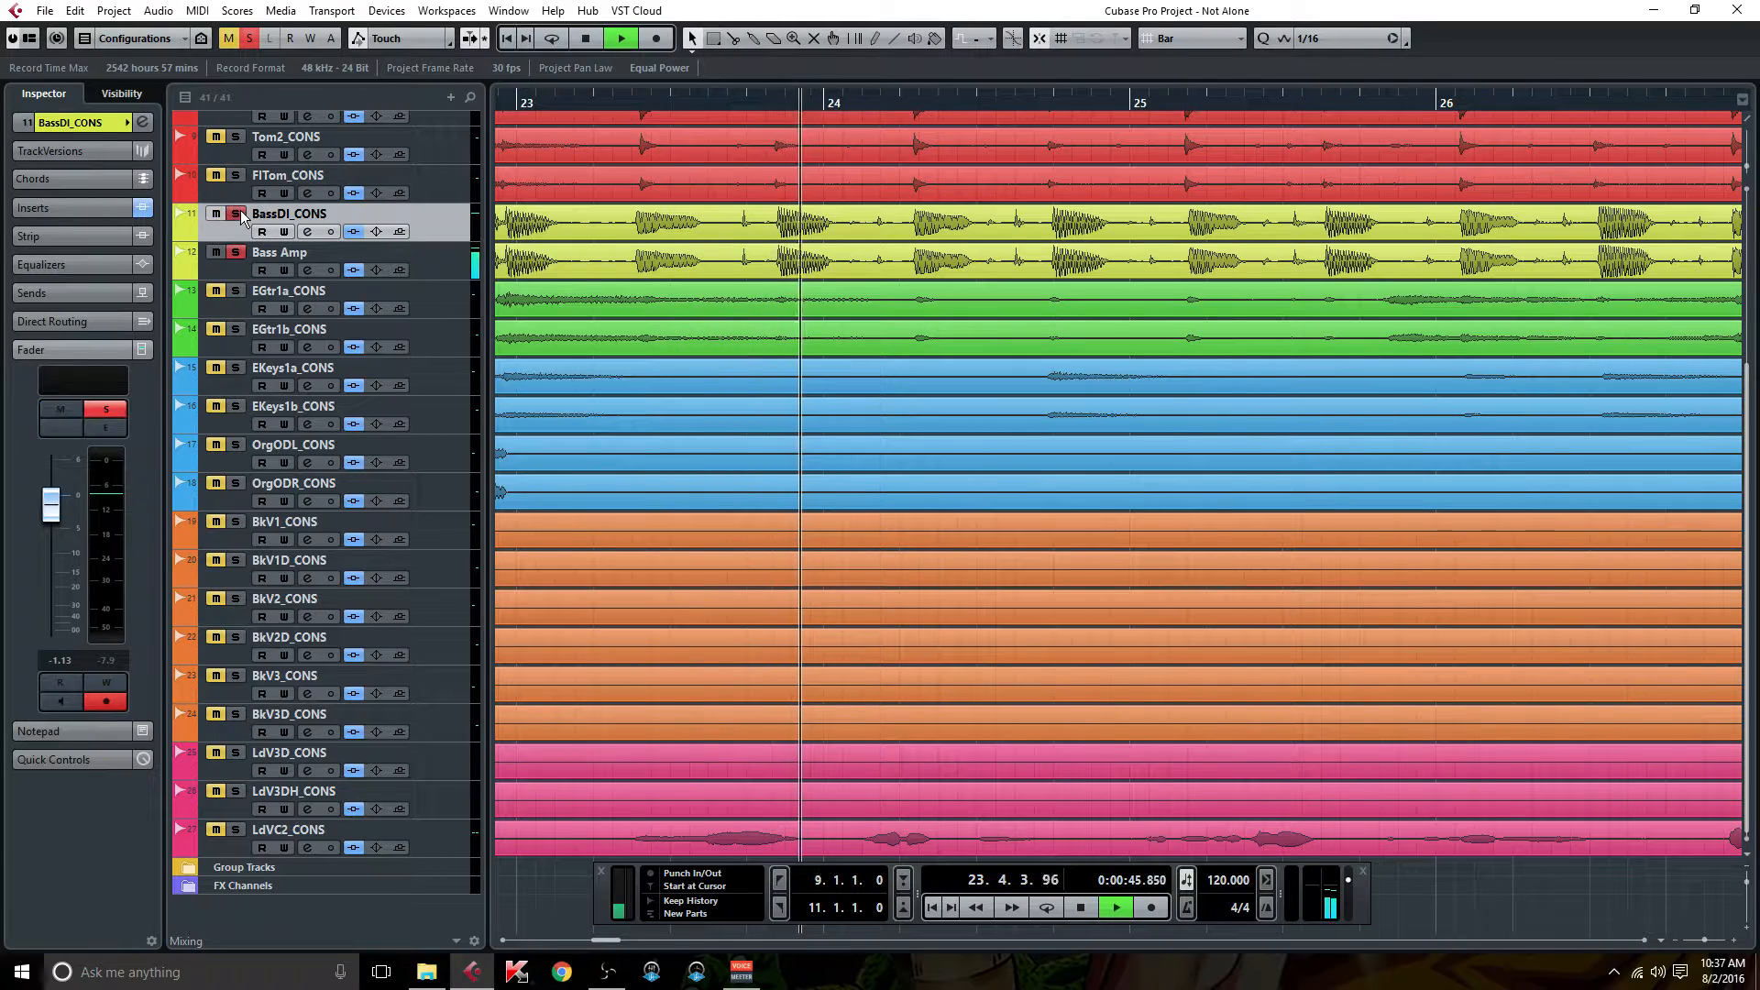
click(590, 40)
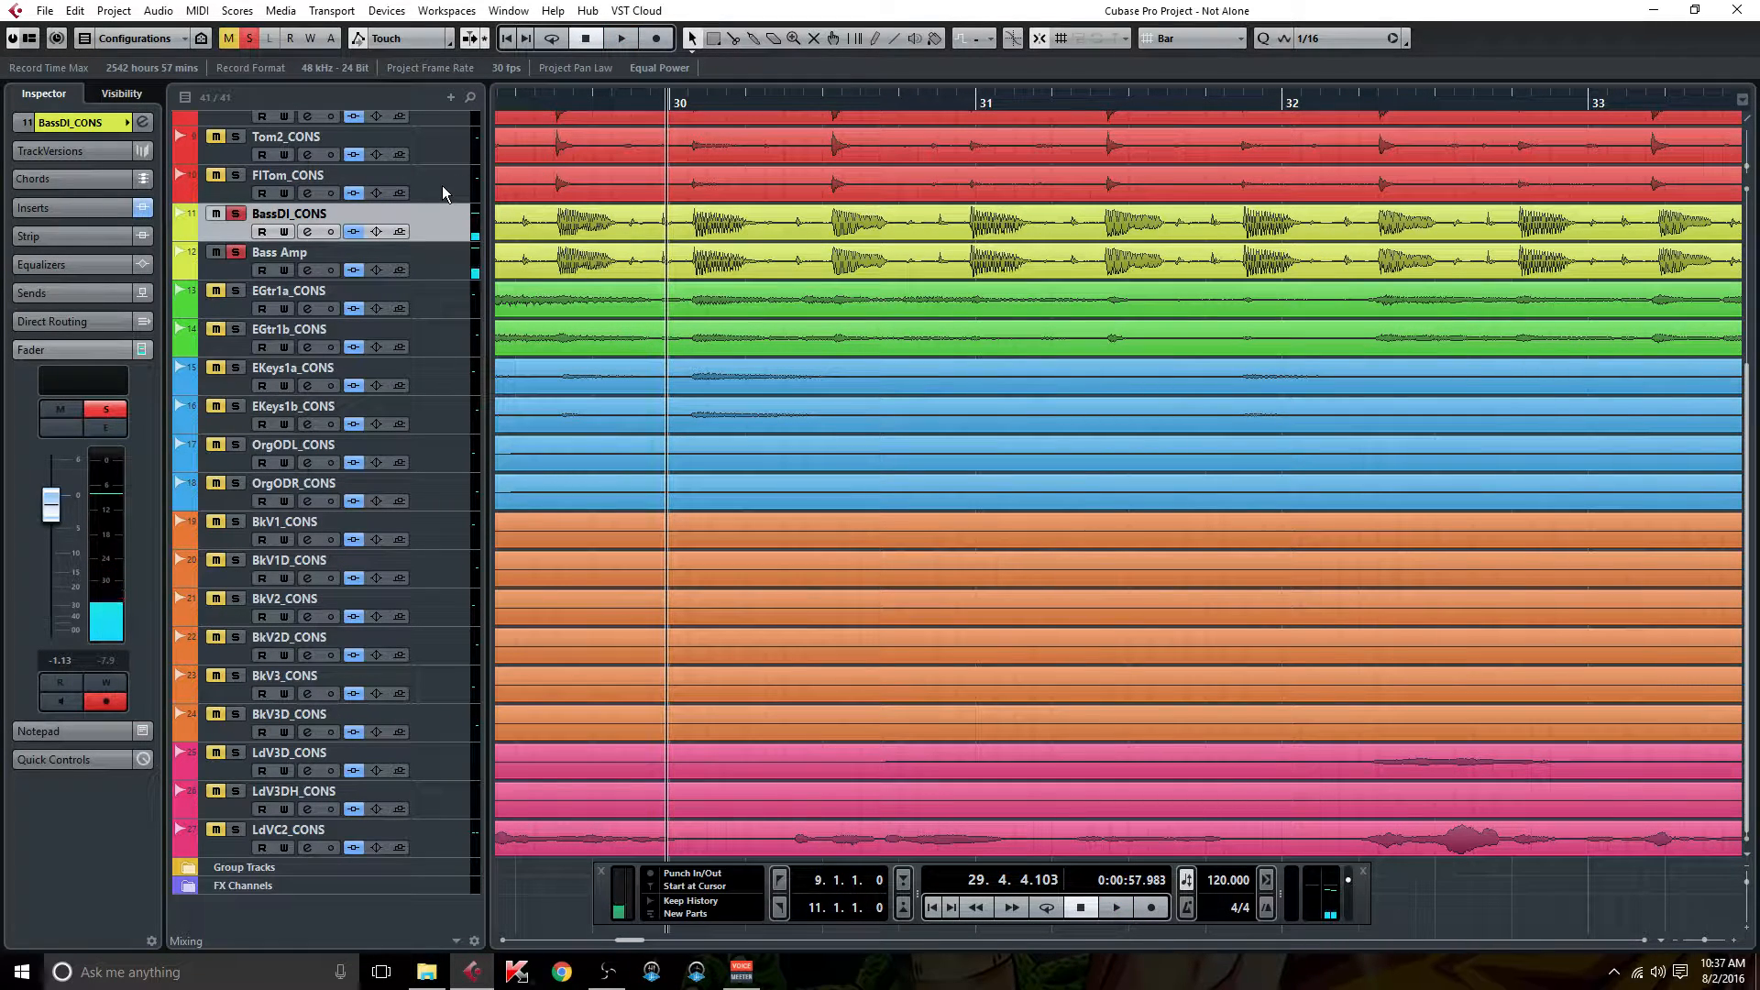
Compare the channel settings of the BassDI_CONS and Bass Amp tracks.
click(310, 231)
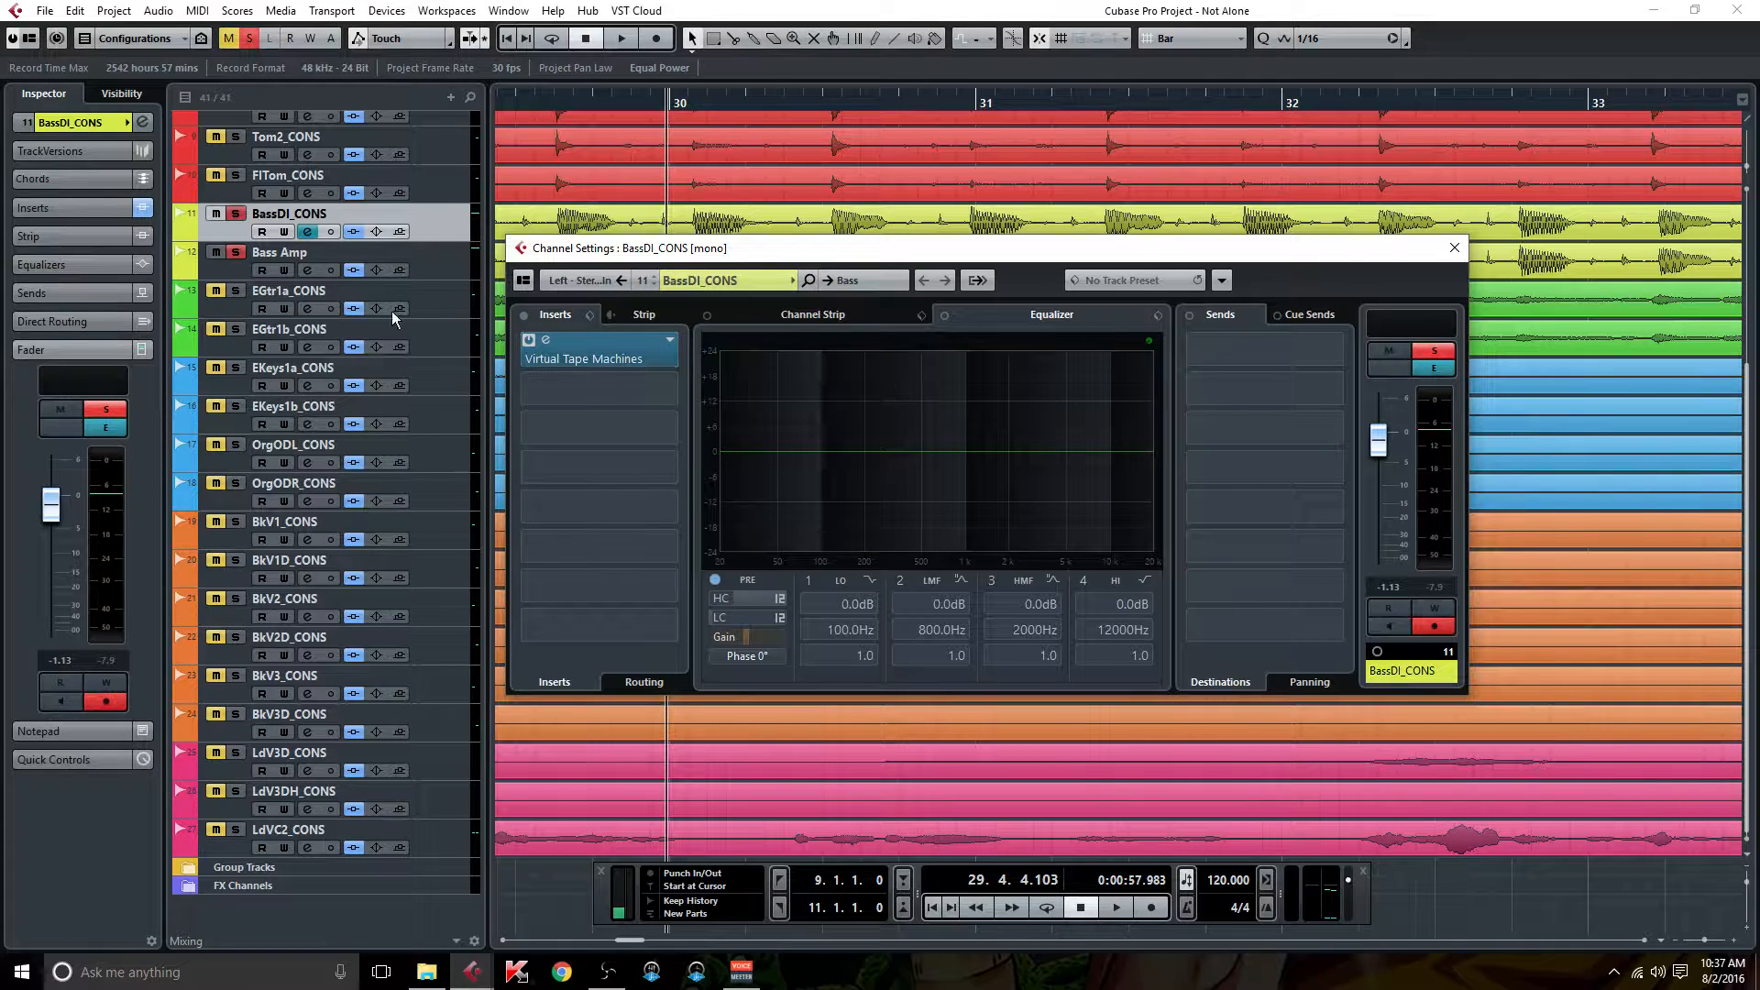
click(310, 268)
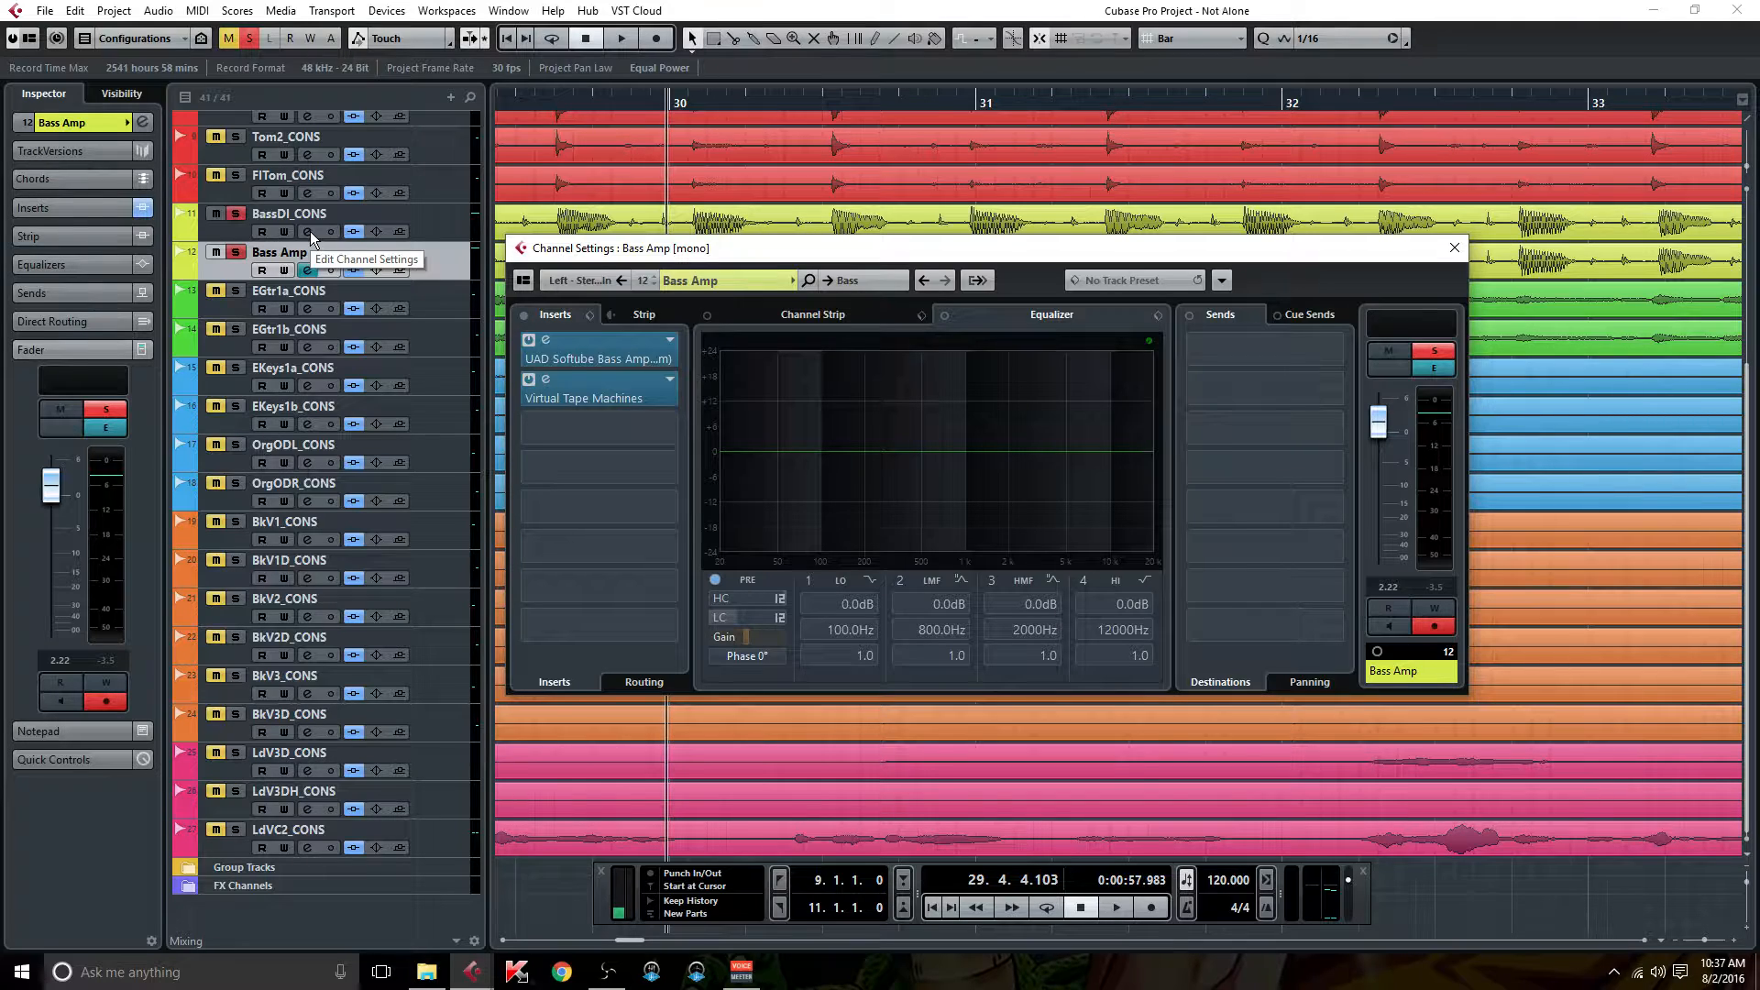
click(310, 233)
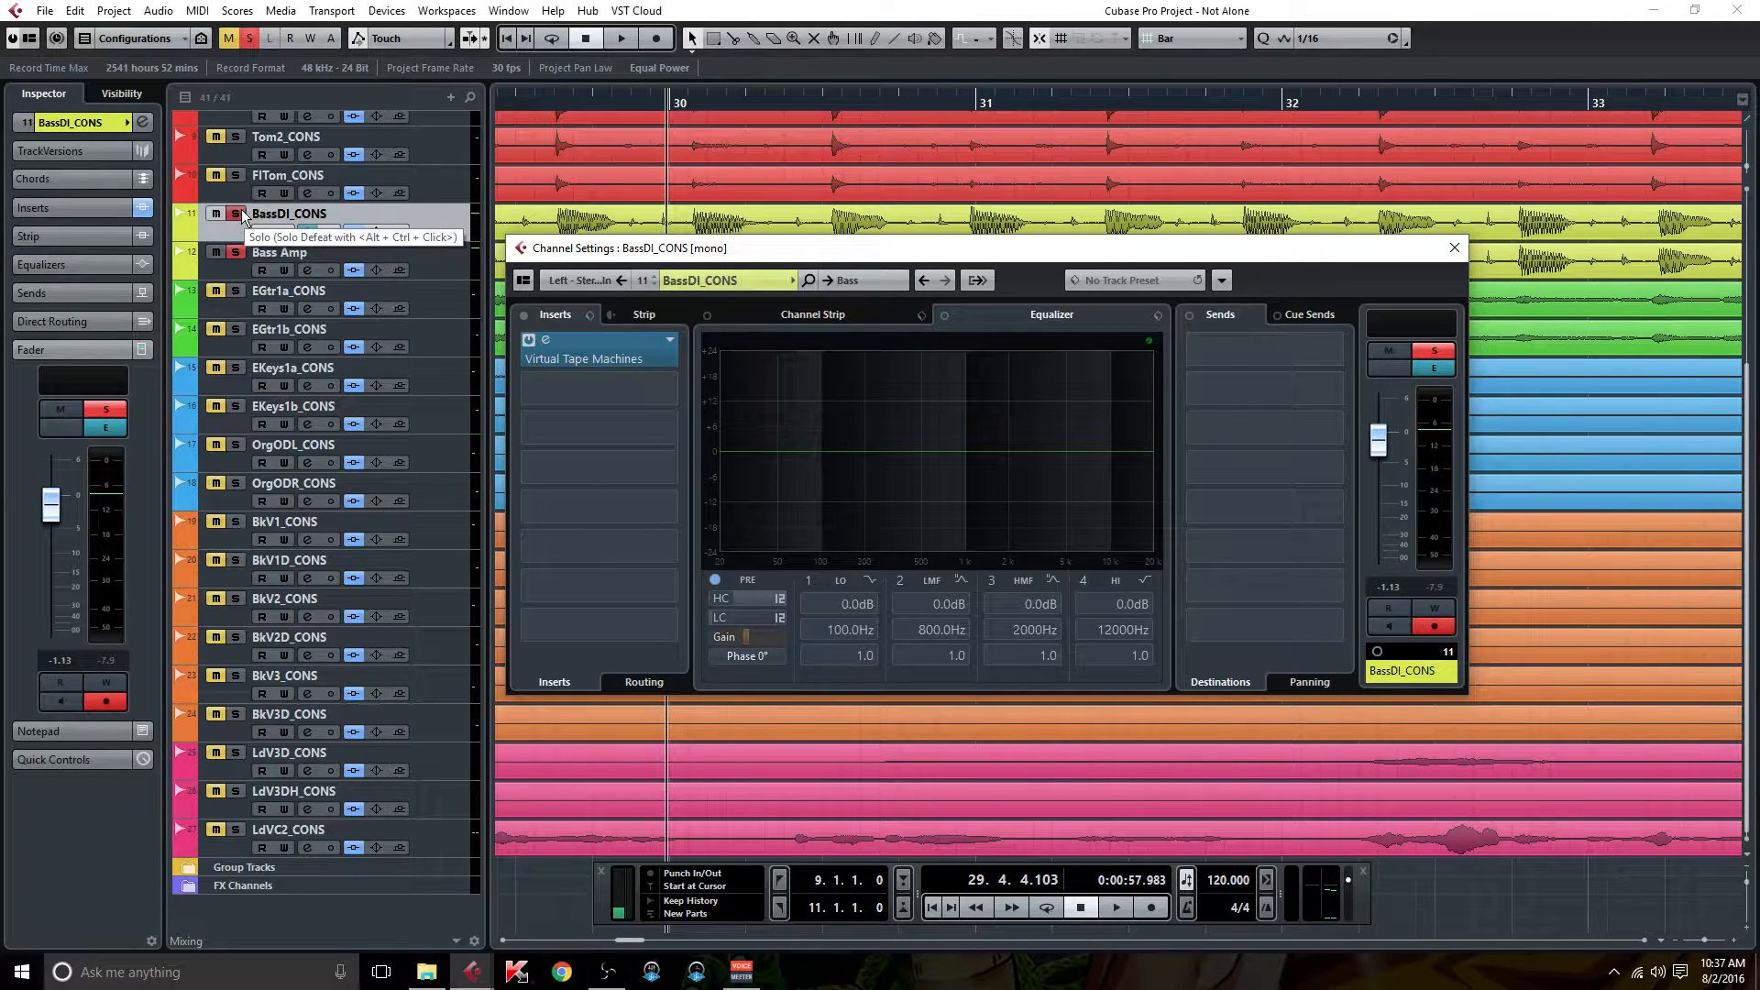
Expand the Group Tracks folder, solo the Drums group along with the bass, and collapse the folder.
click(193, 869)
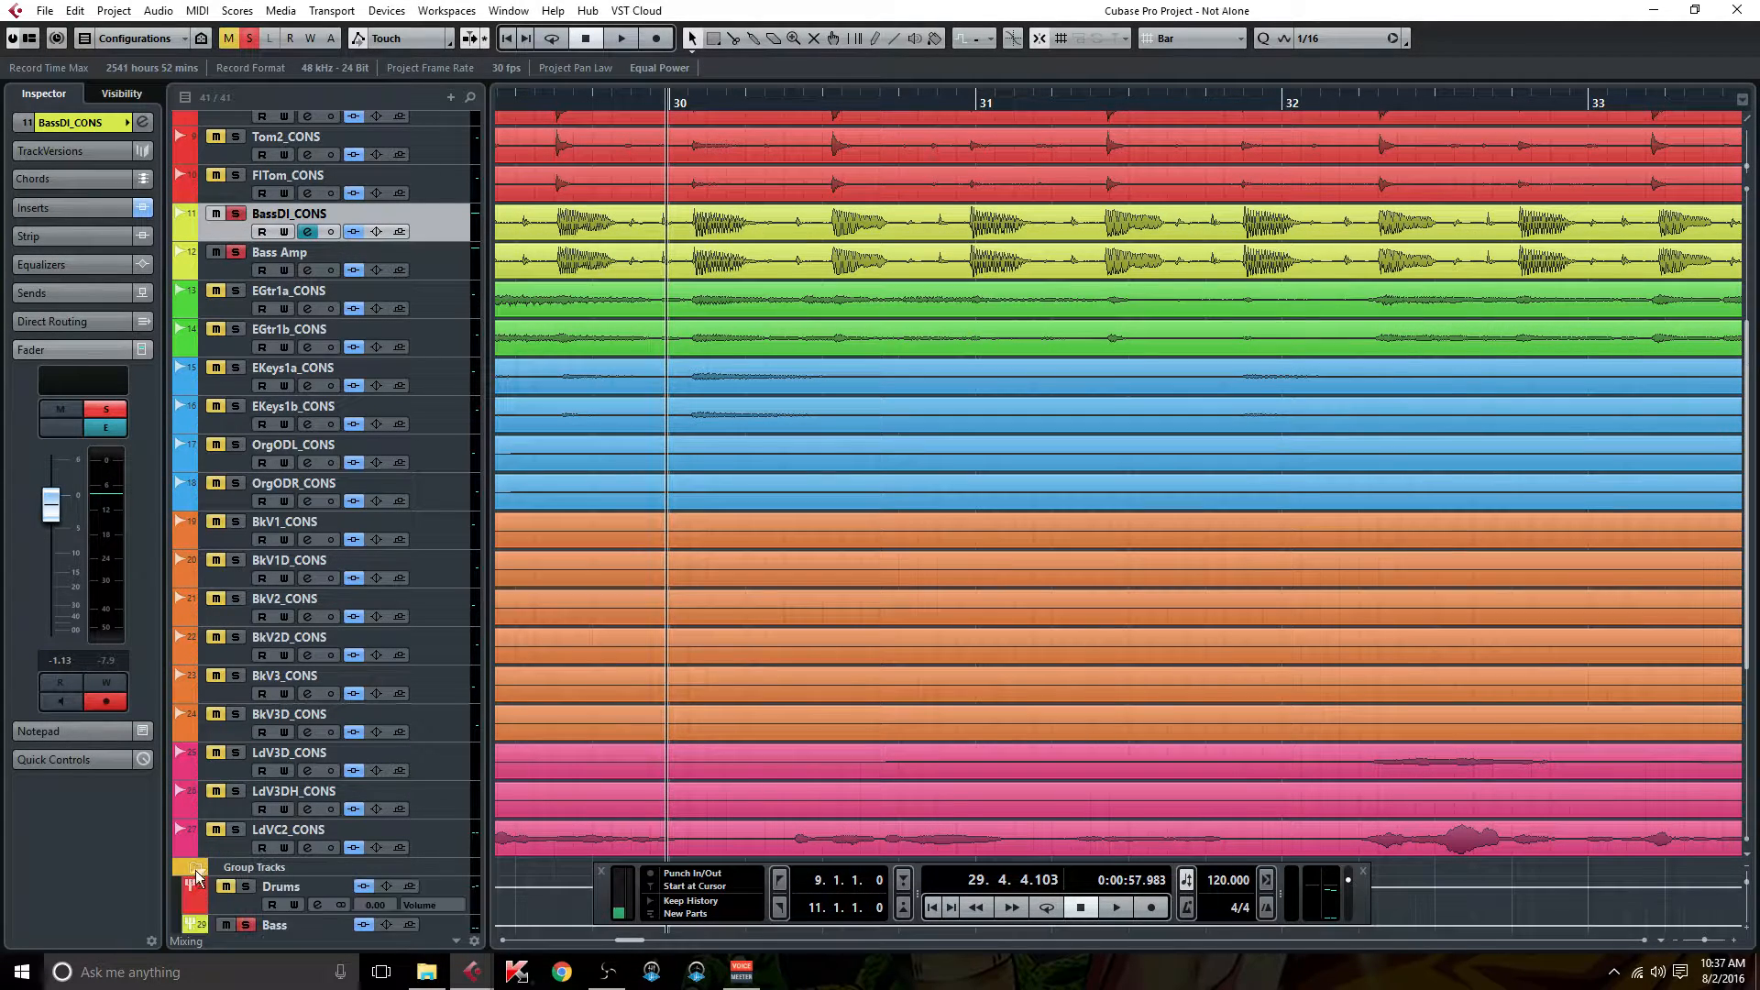
click(244, 888)
click(192, 869)
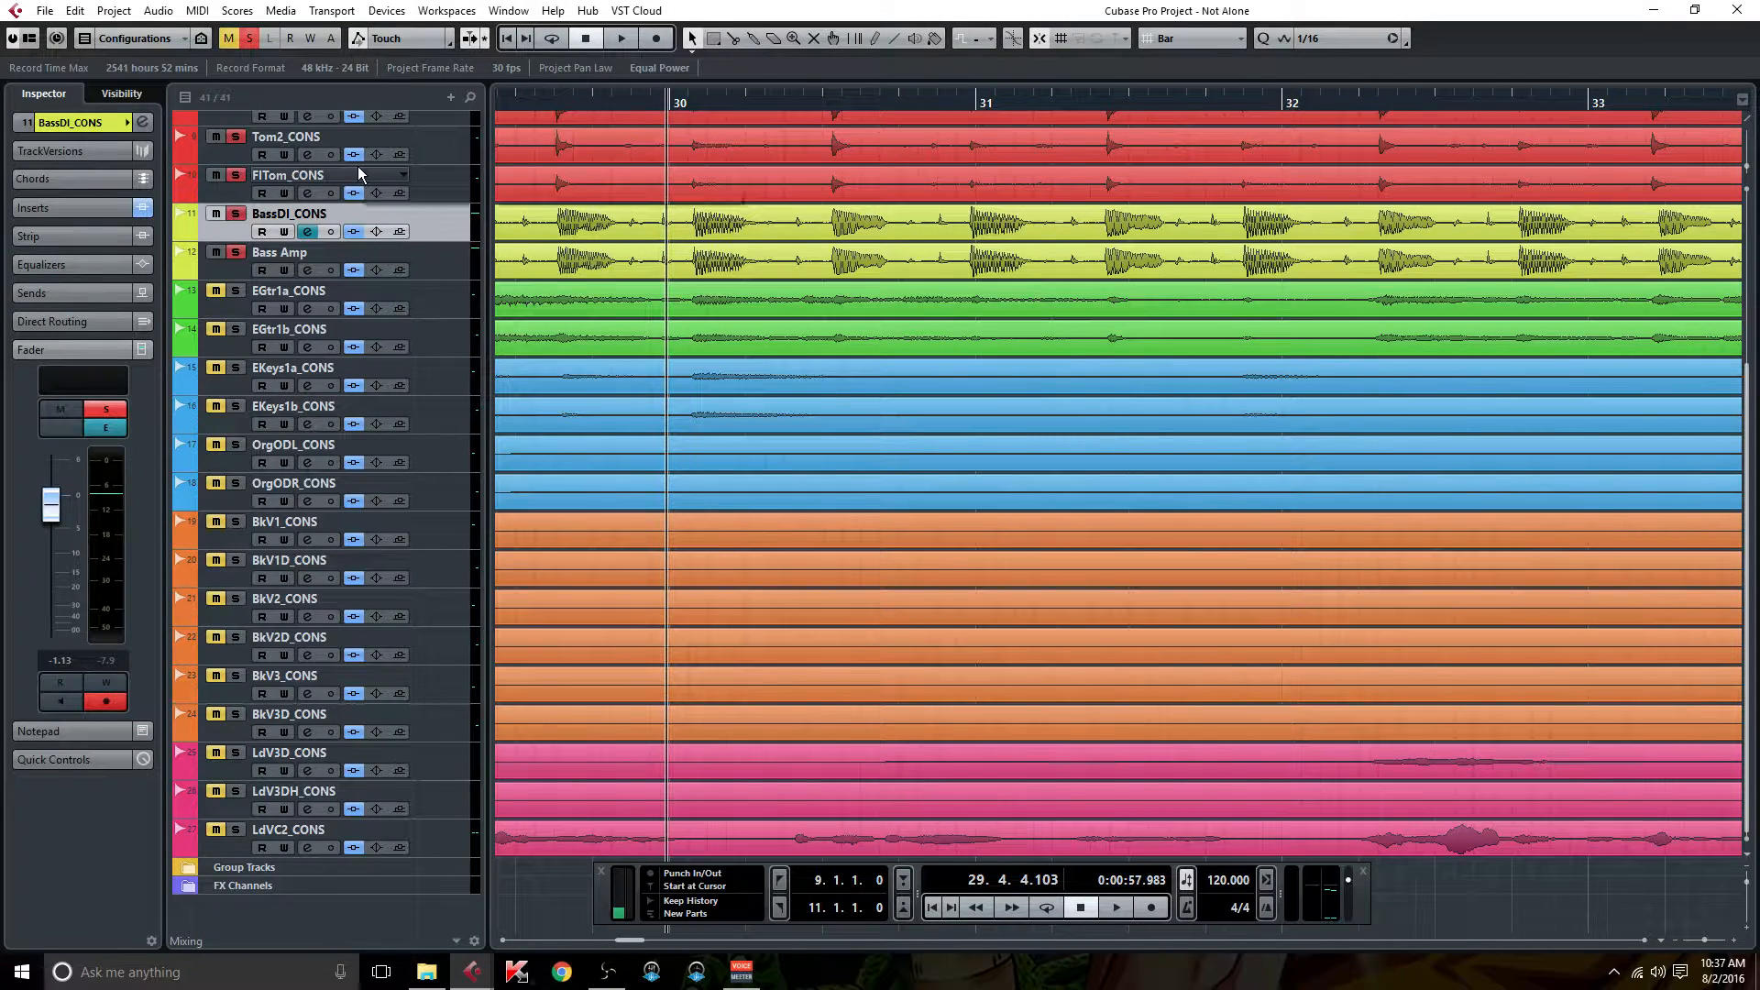
Remove the Bass Amp track from solo and start playback of the drums with BassDI_CONS.
scroll(357, 167, up, 4)
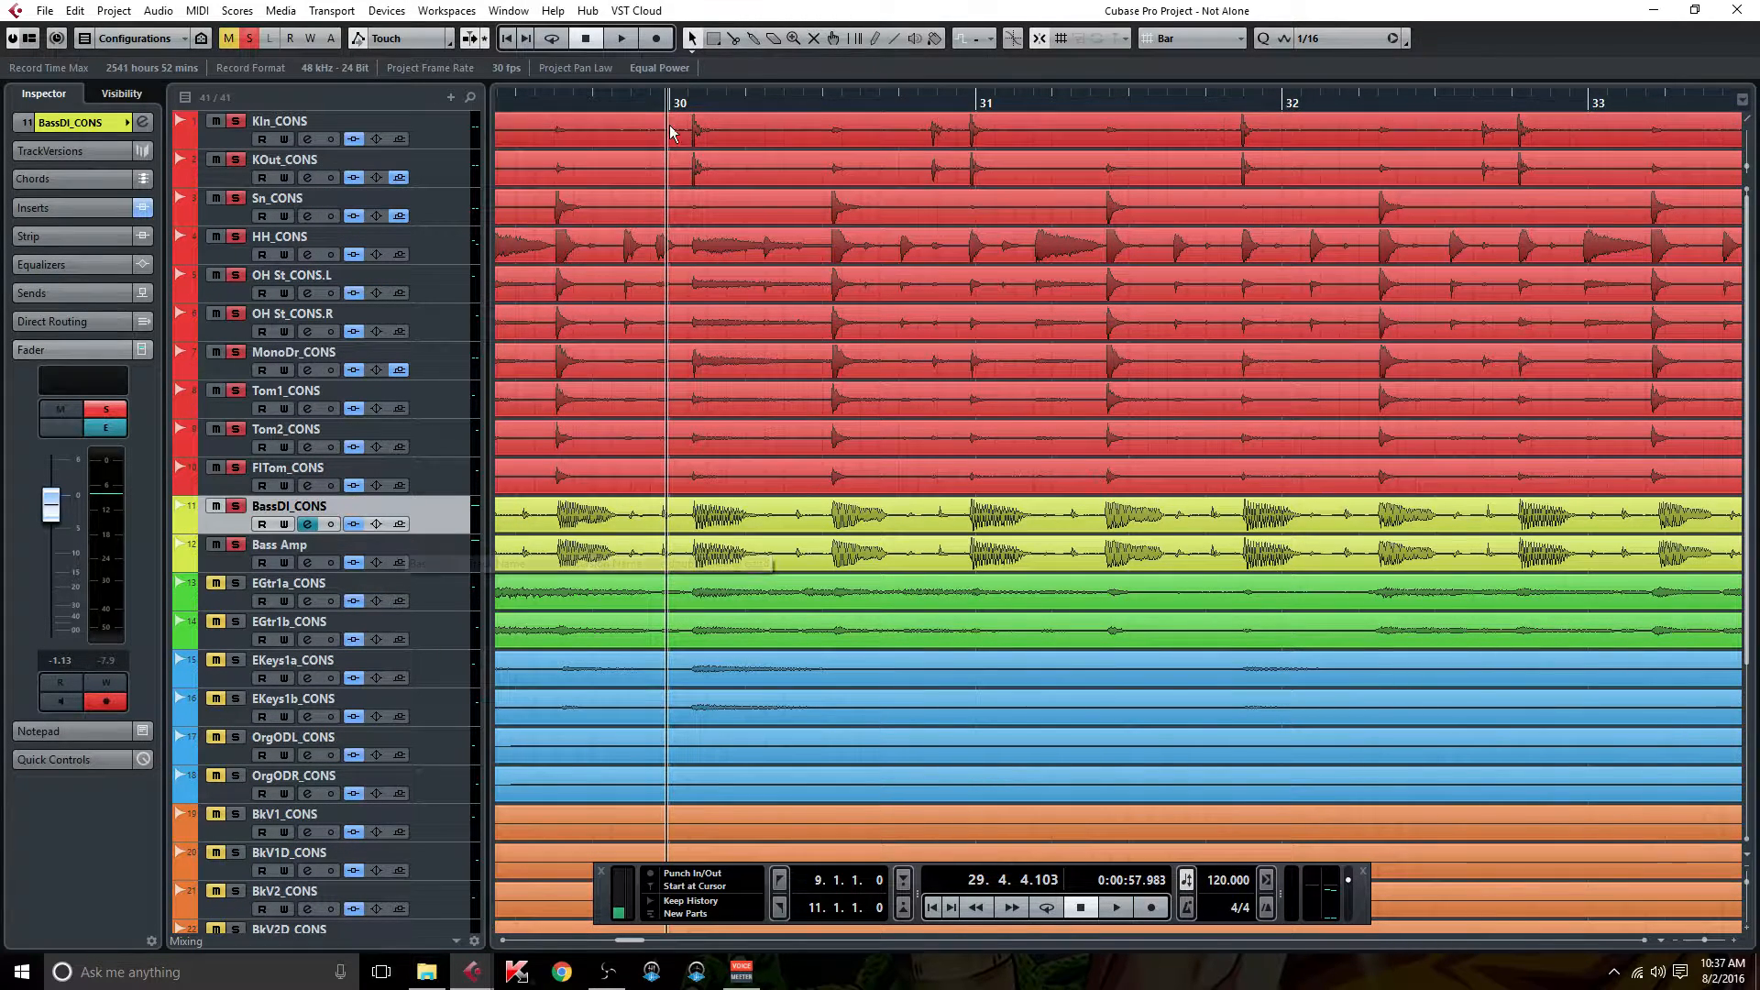
click(237, 546)
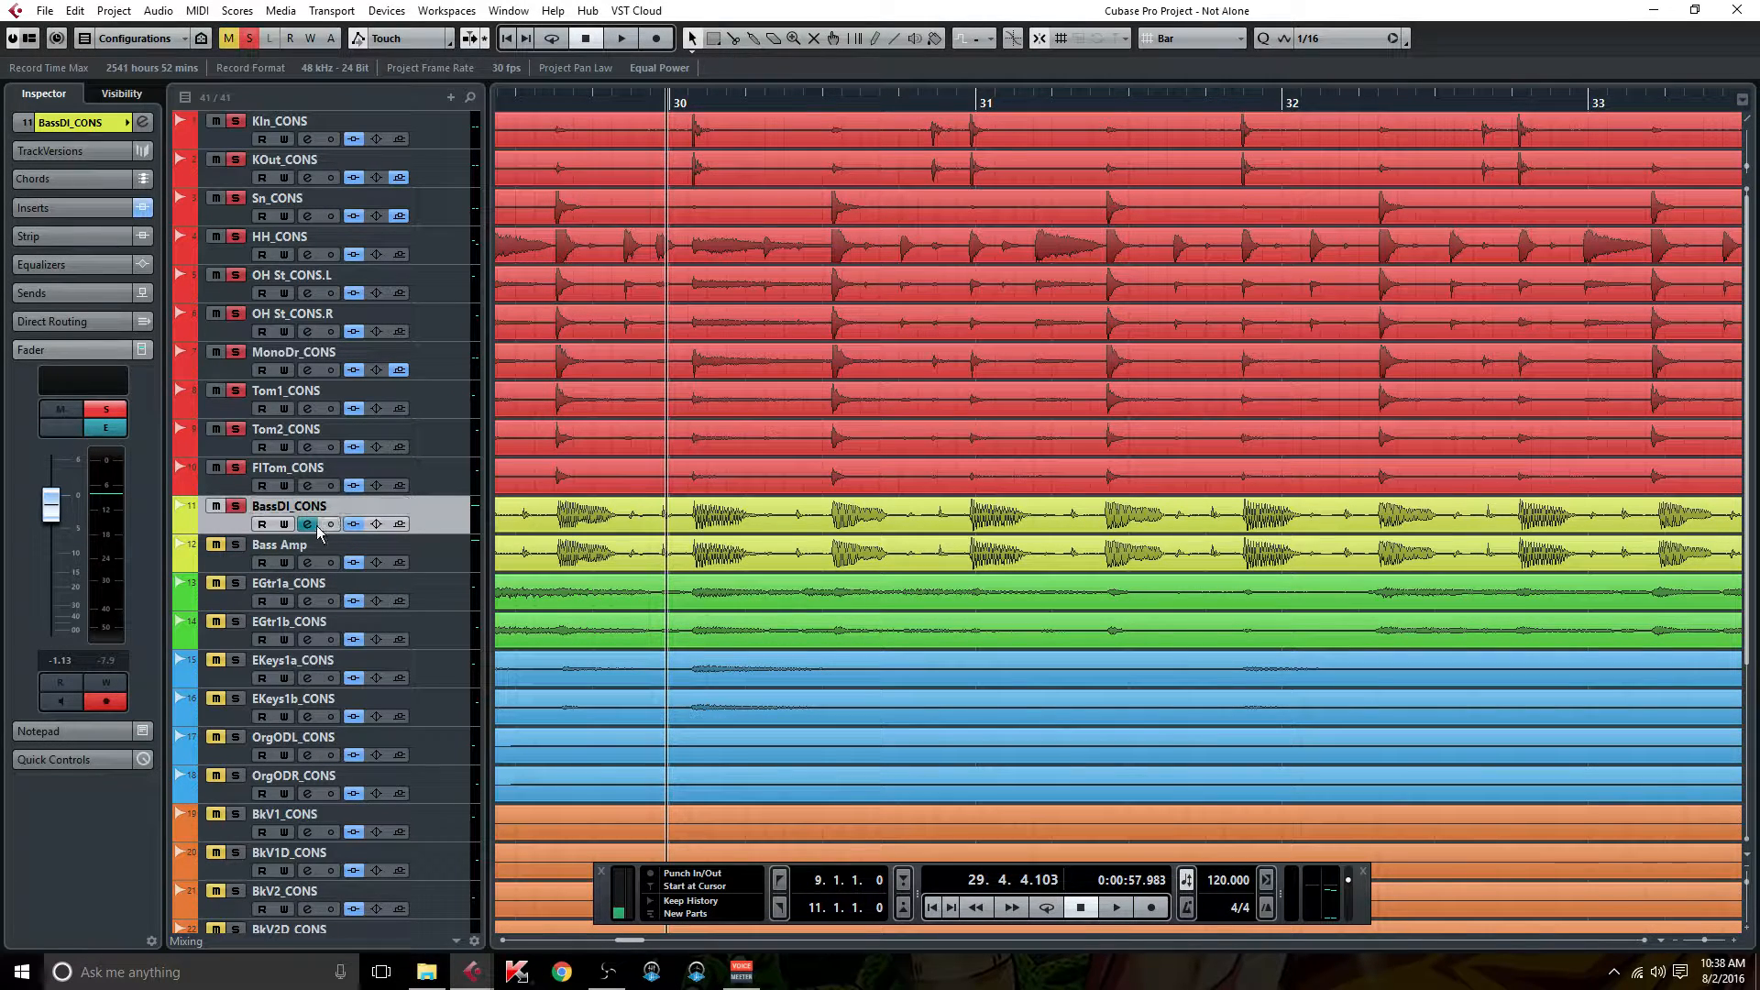
key(space)
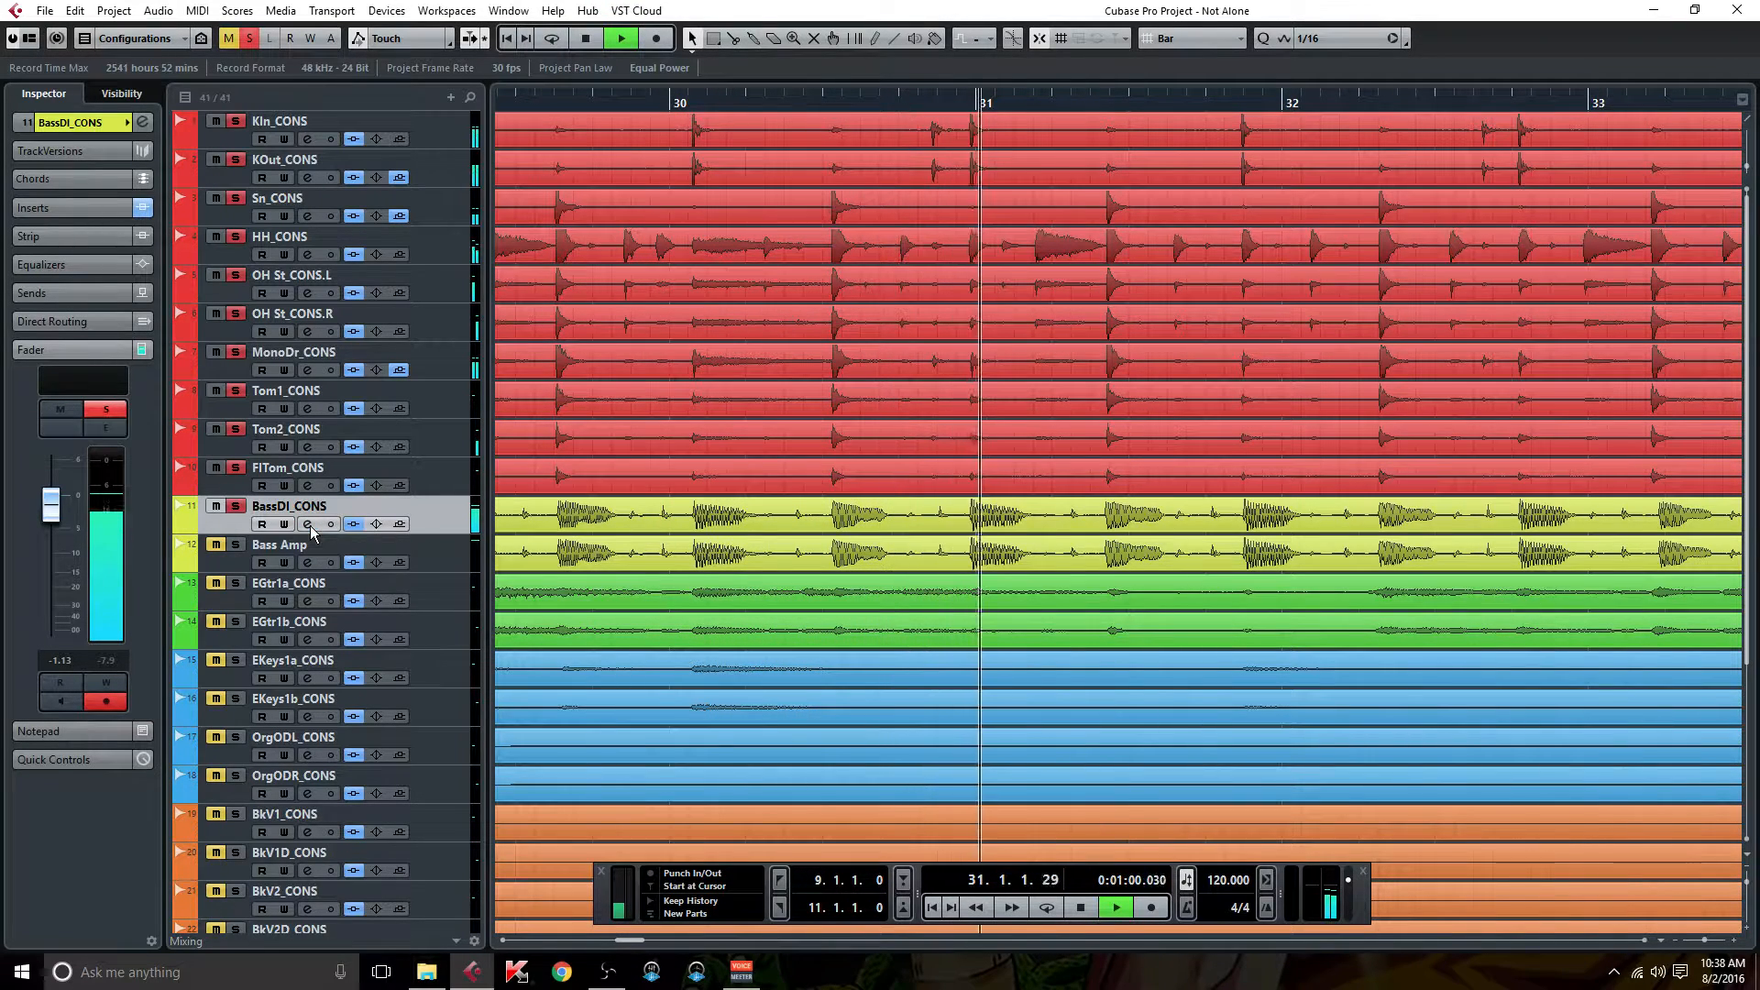
Insert Virtual Mix Rack in the second insert slot of BassDI_CONS, searching the plug-ins for "vmr".
click(309, 524)
click(671, 393)
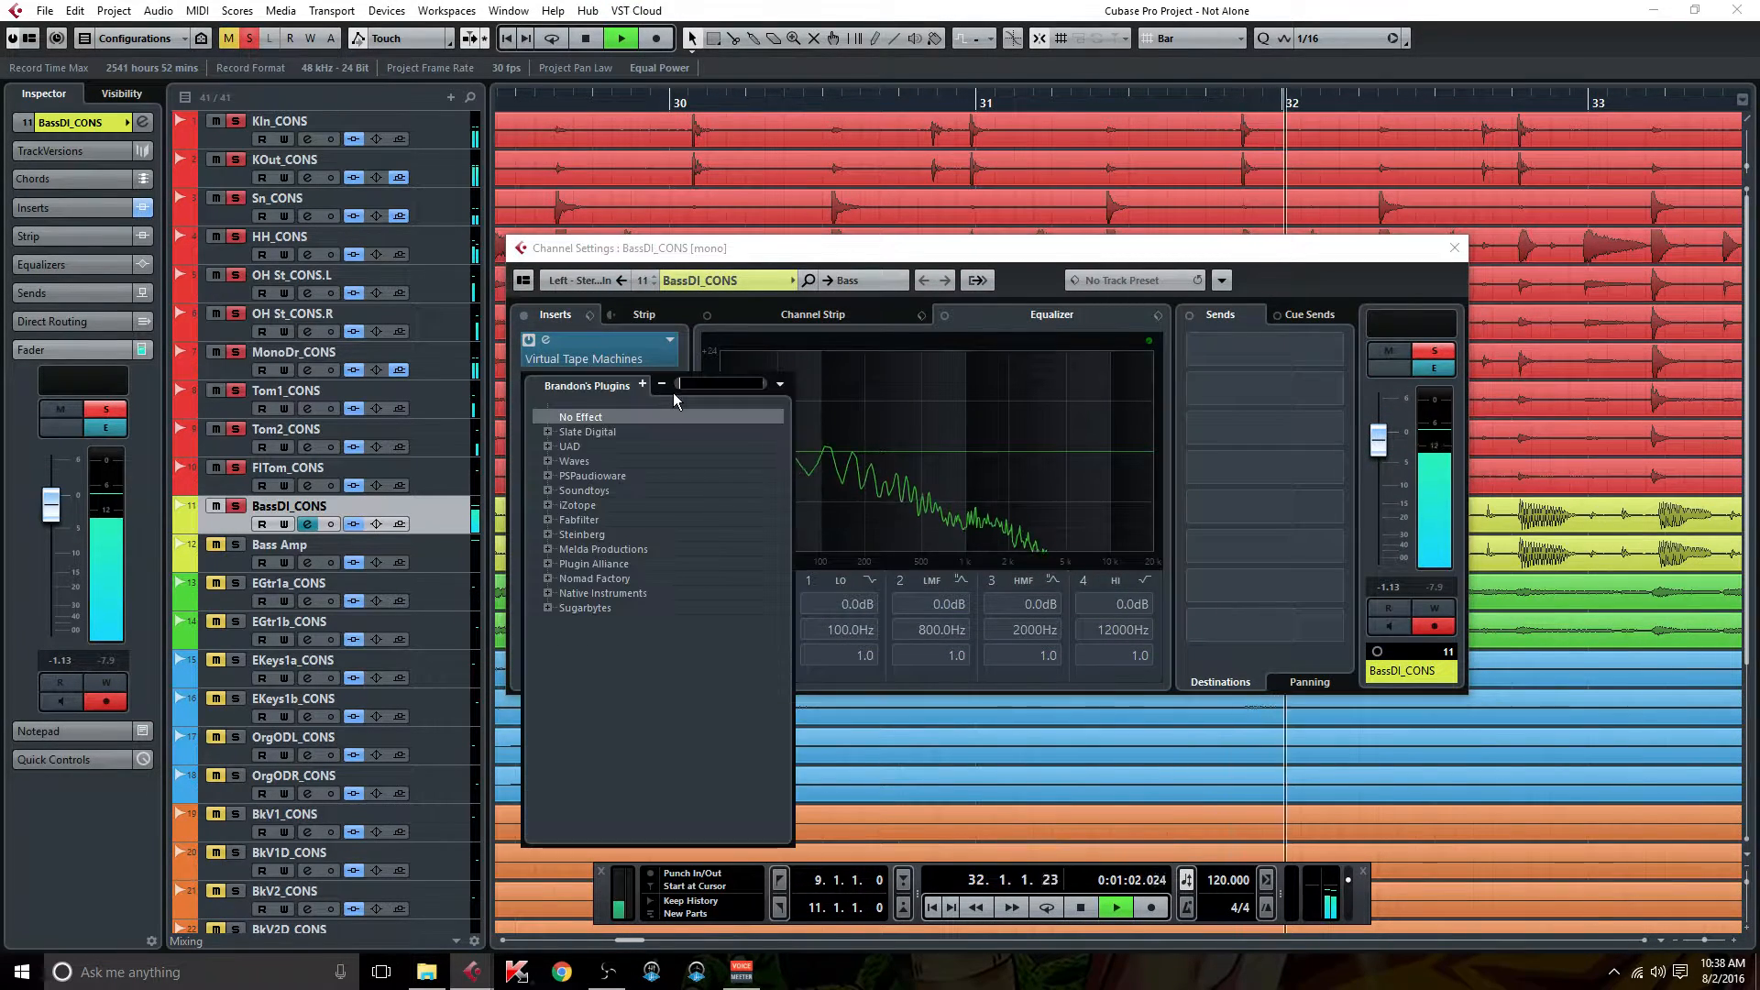
text(vmr)
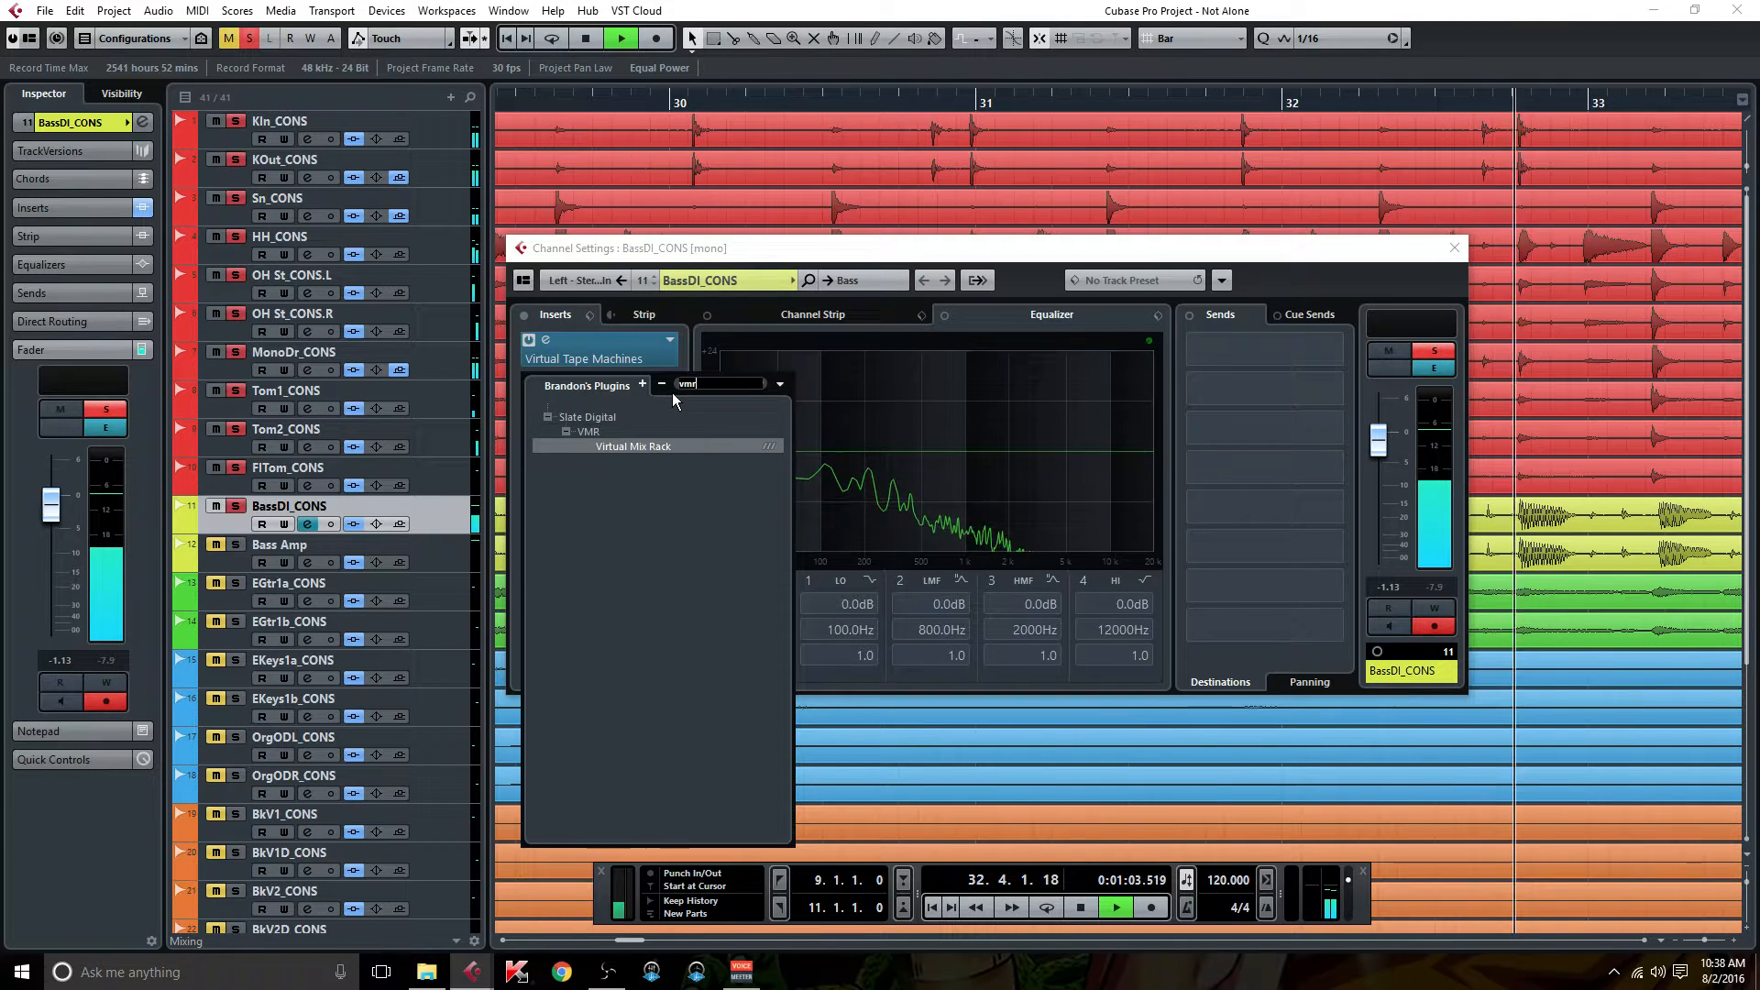
click(654, 445)
Load the VCC Channel module into rack slot A, with the Brit N console selected and Group I/O switched off.
scroll(646, 449, down, 10)
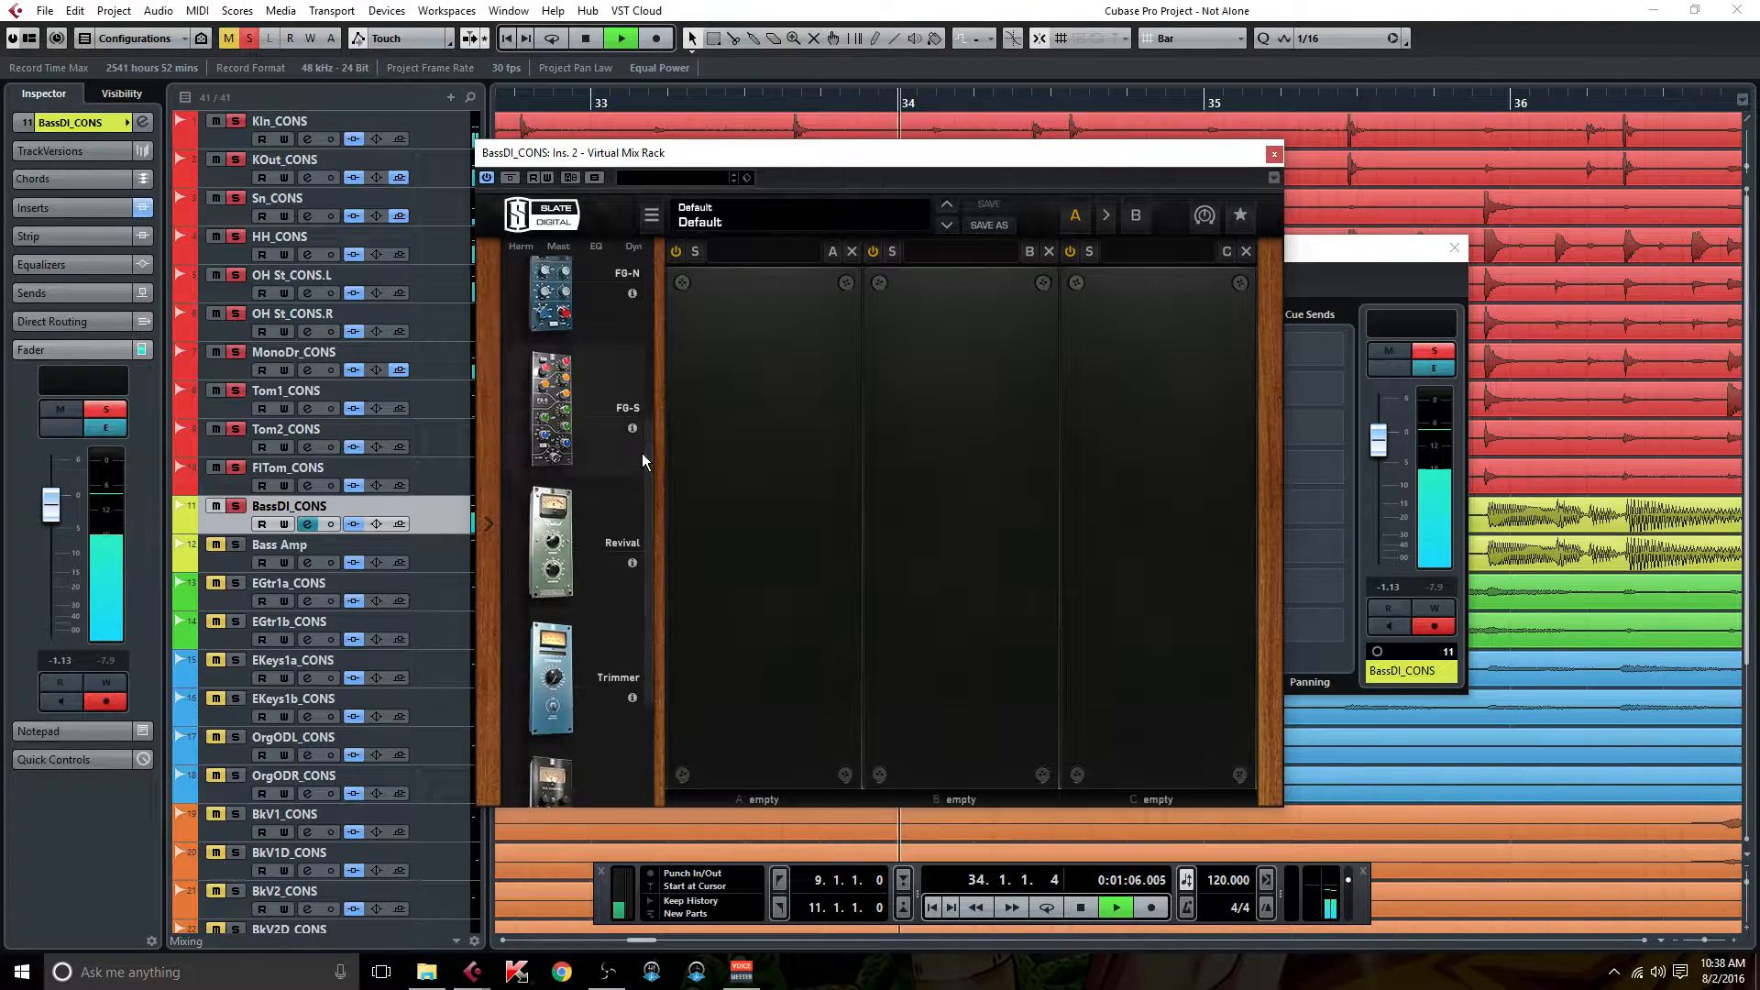
drag(564, 610, 743, 610)
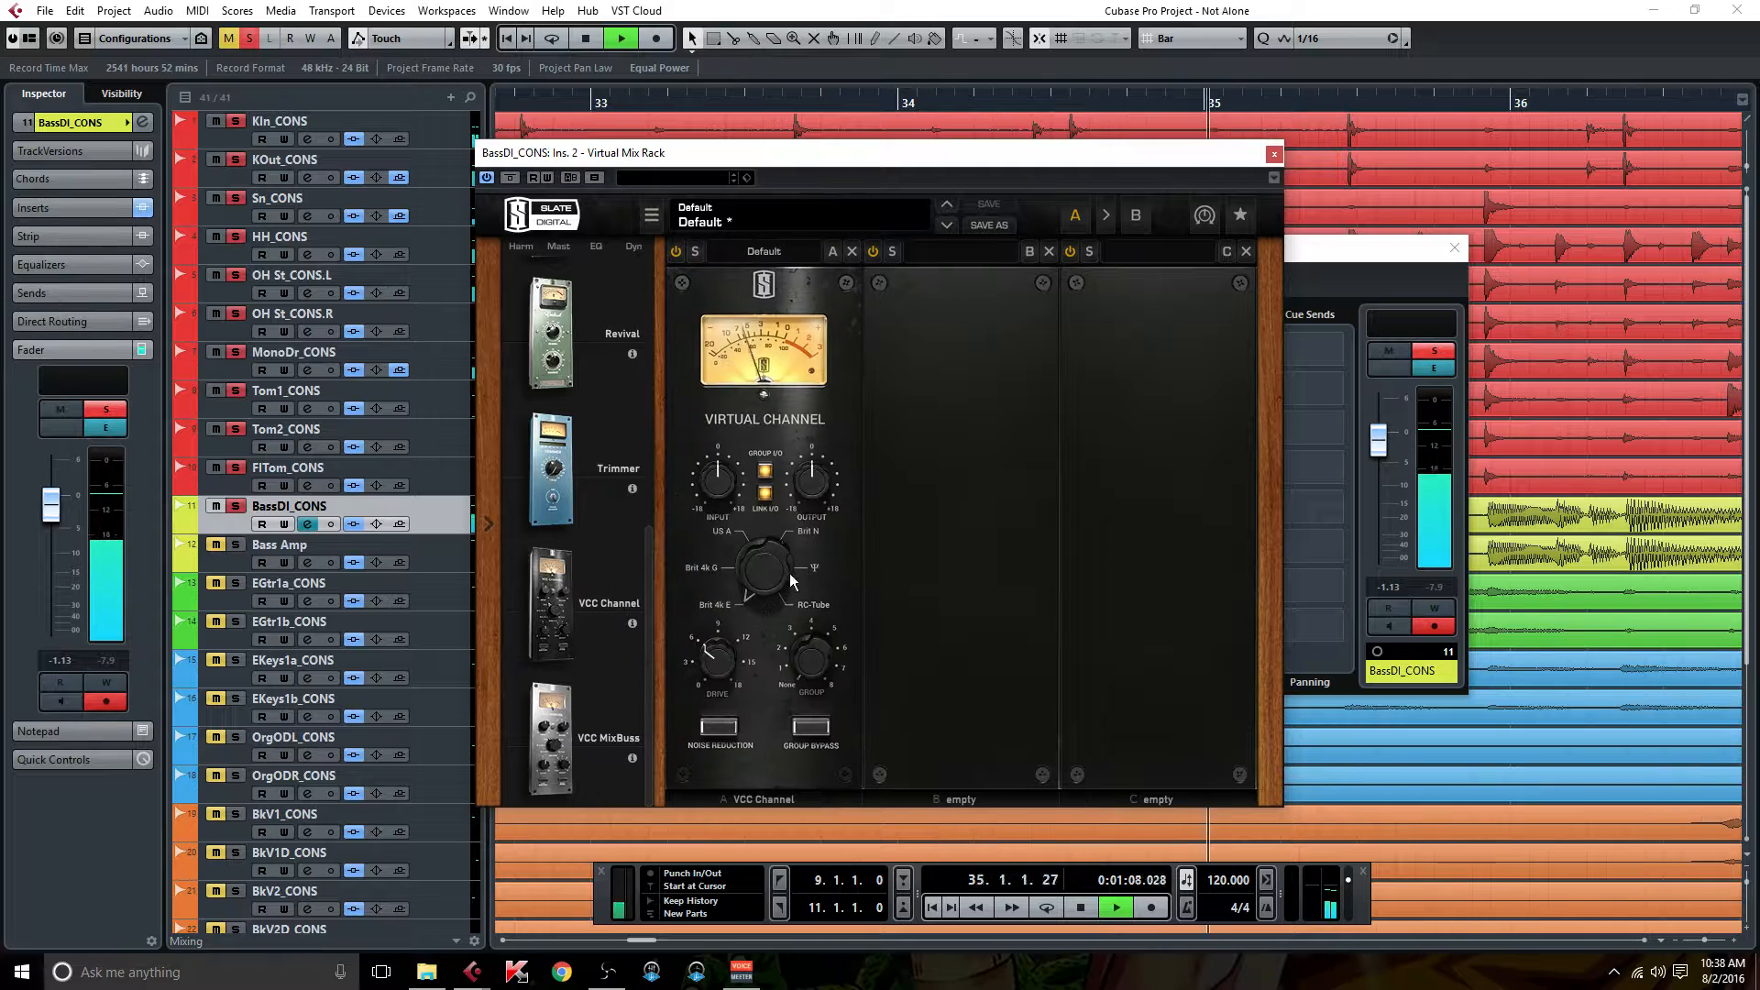
click(768, 473)
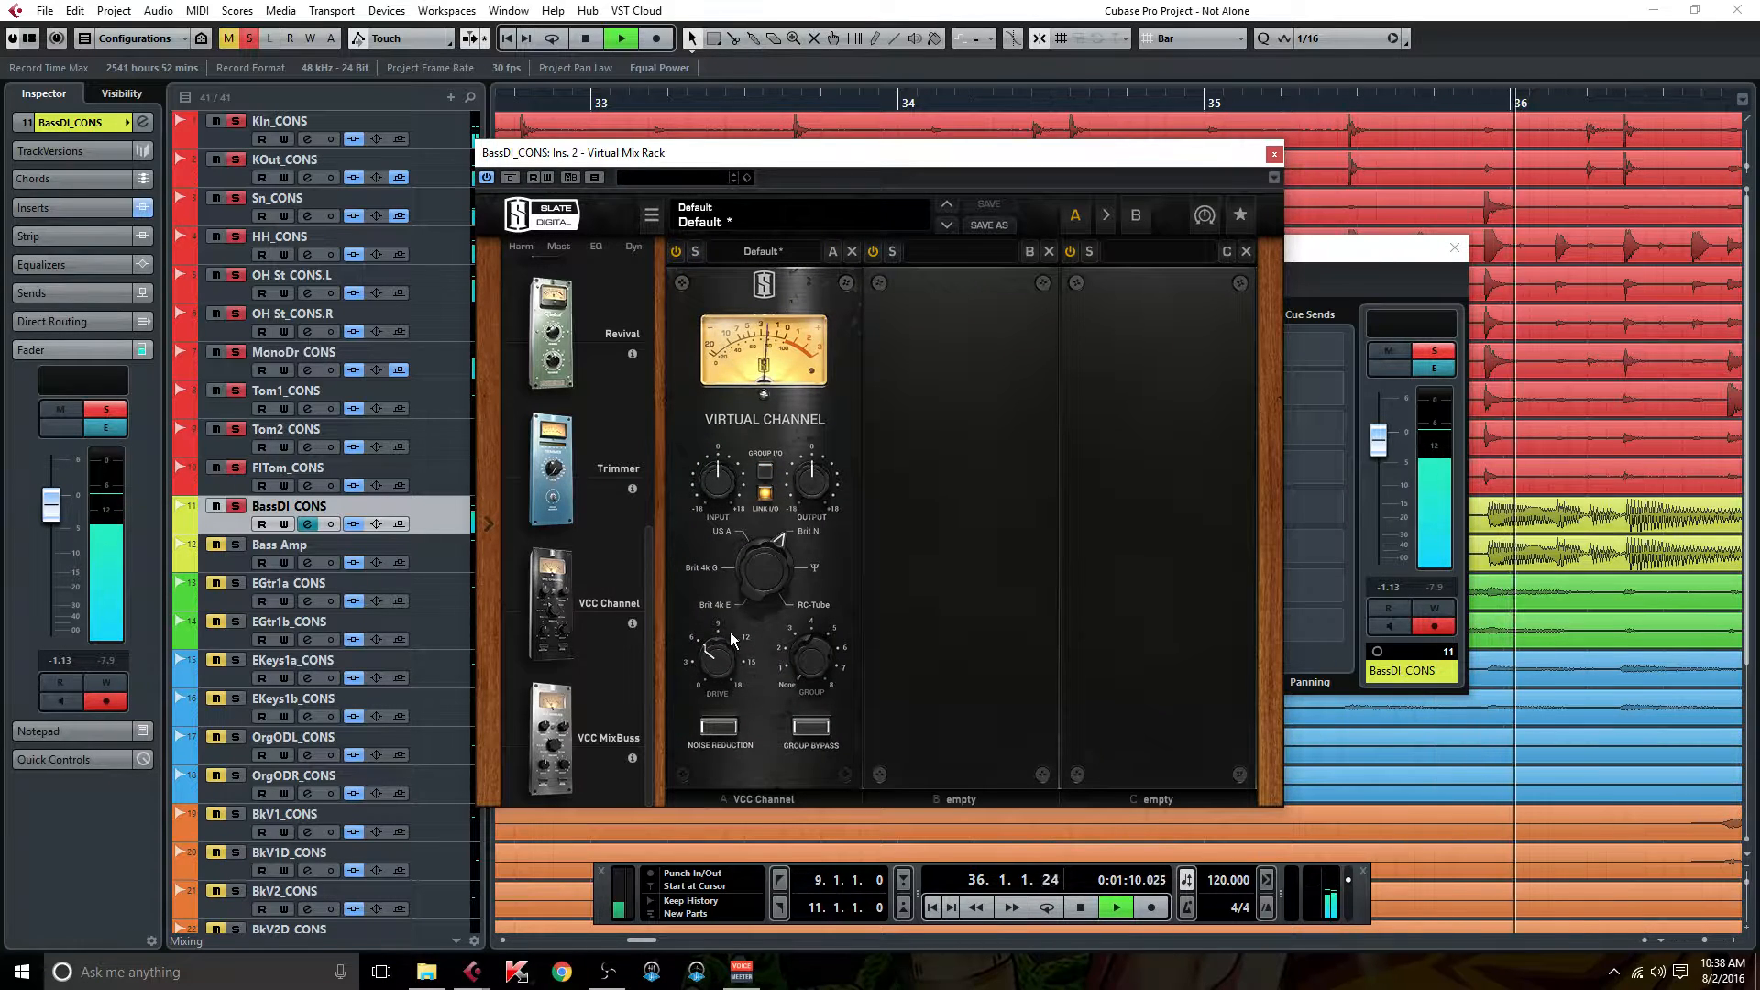
Turn up the VCC Channel's Drive and load the FG-401 compressor into rack slot B.
scroll(743, 645, up, 5)
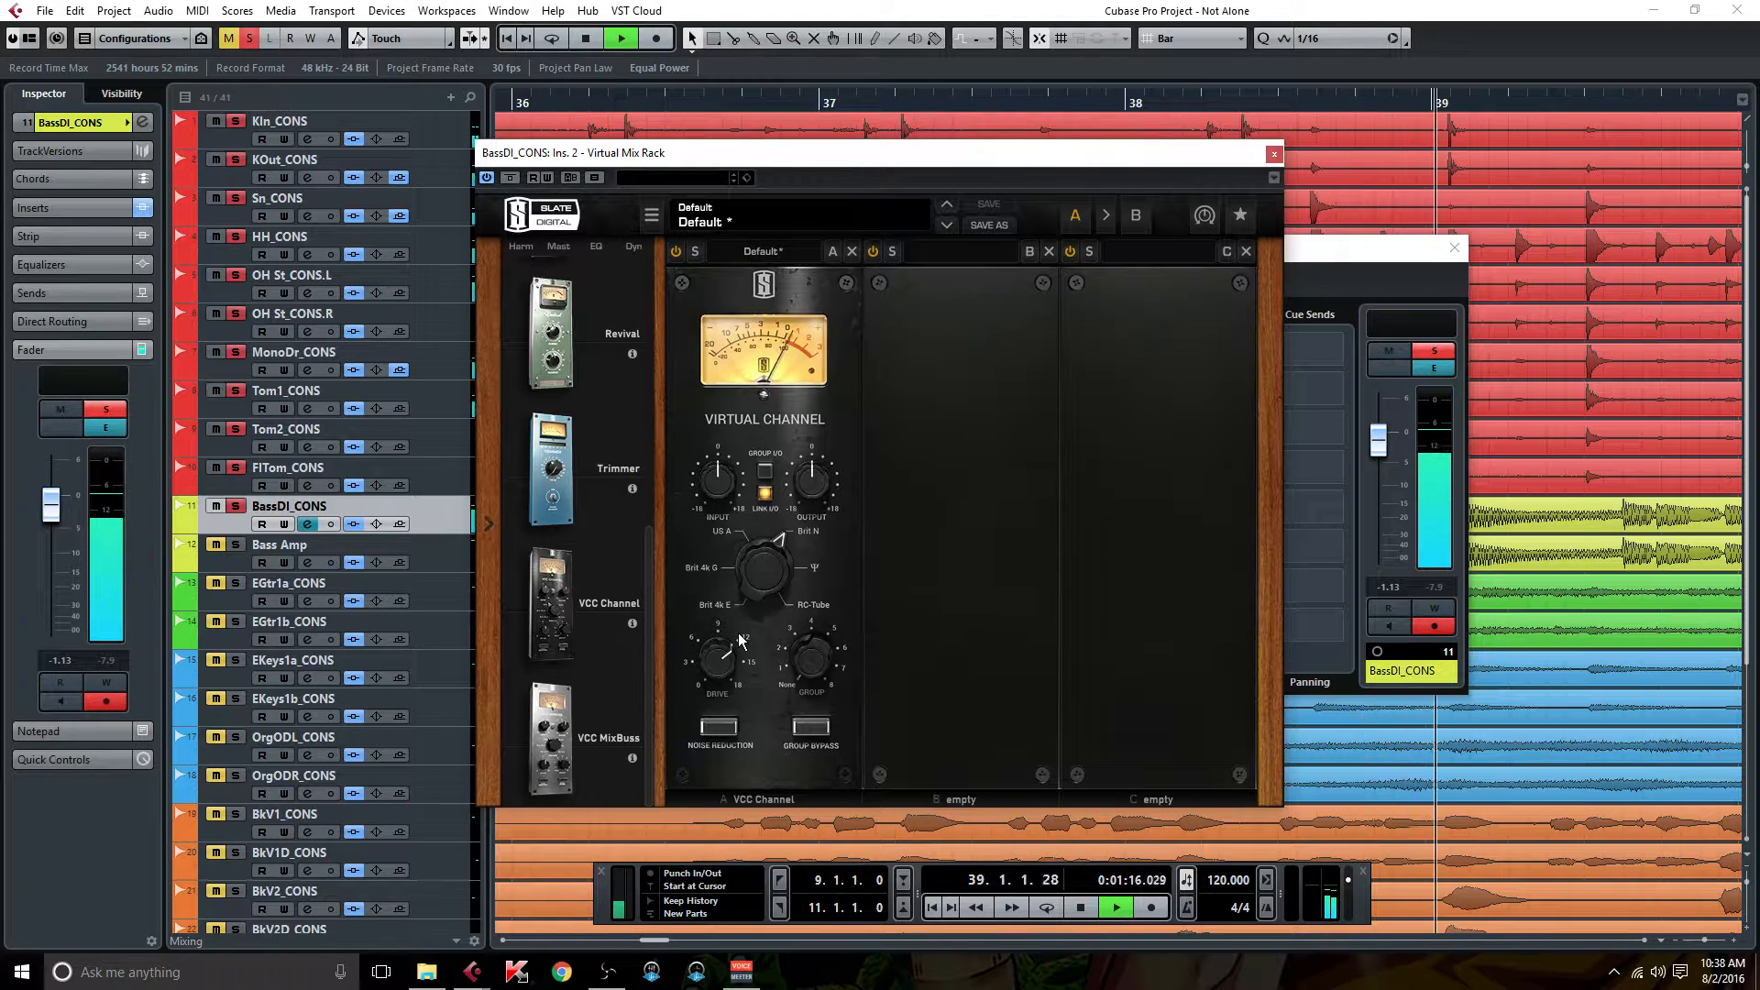
scroll(591, 596, up, 2)
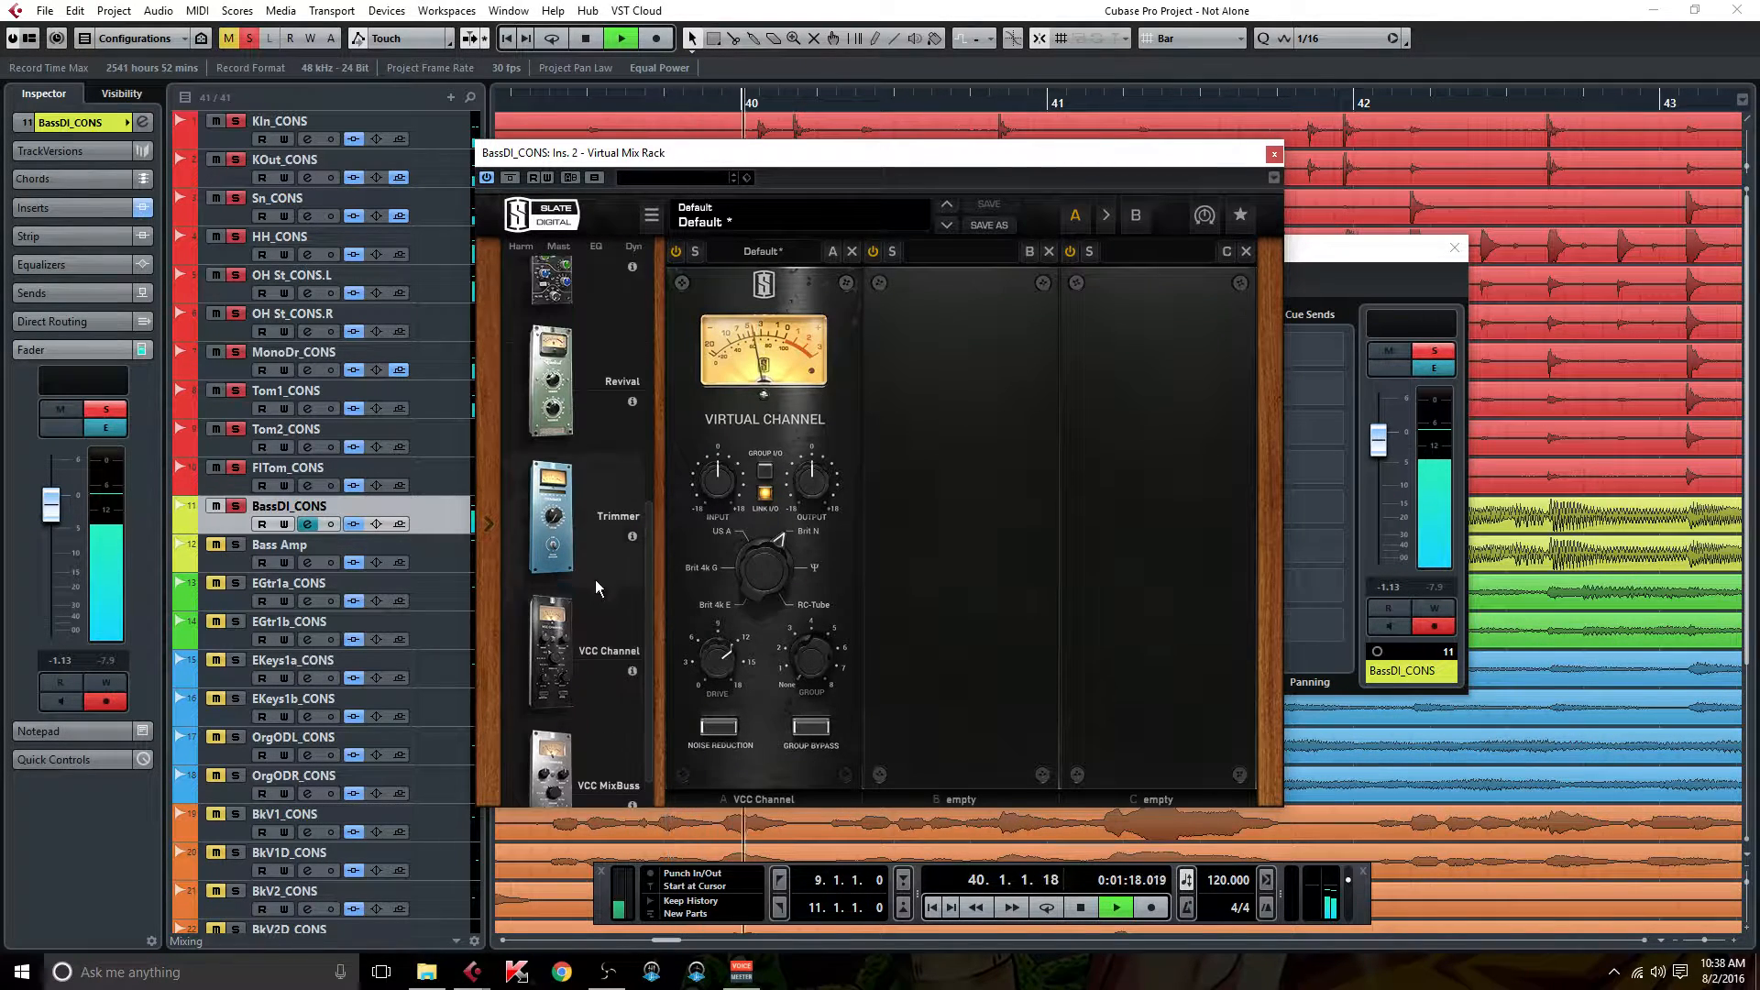
scroll(595, 463, up, 2)
drag(551, 311, 937, 532)
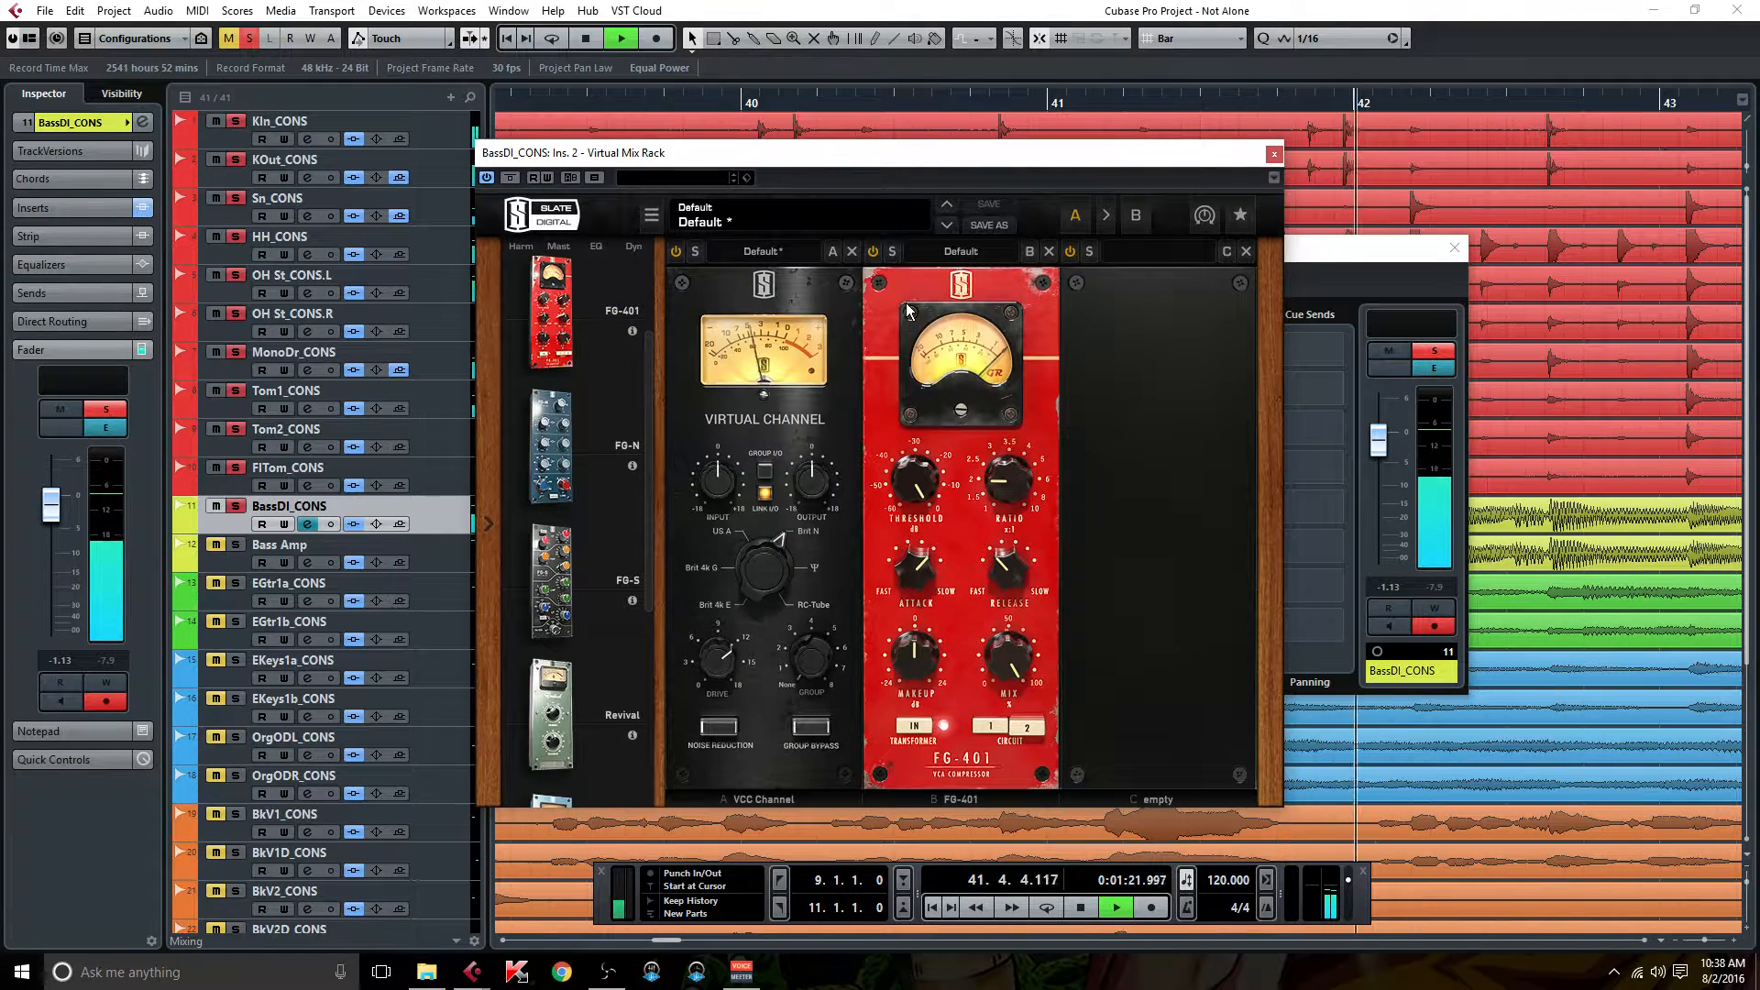
Apply the Smooth Bass 1 preset to the FG-401 and set its threshold to -18.1 dB.
click(953, 251)
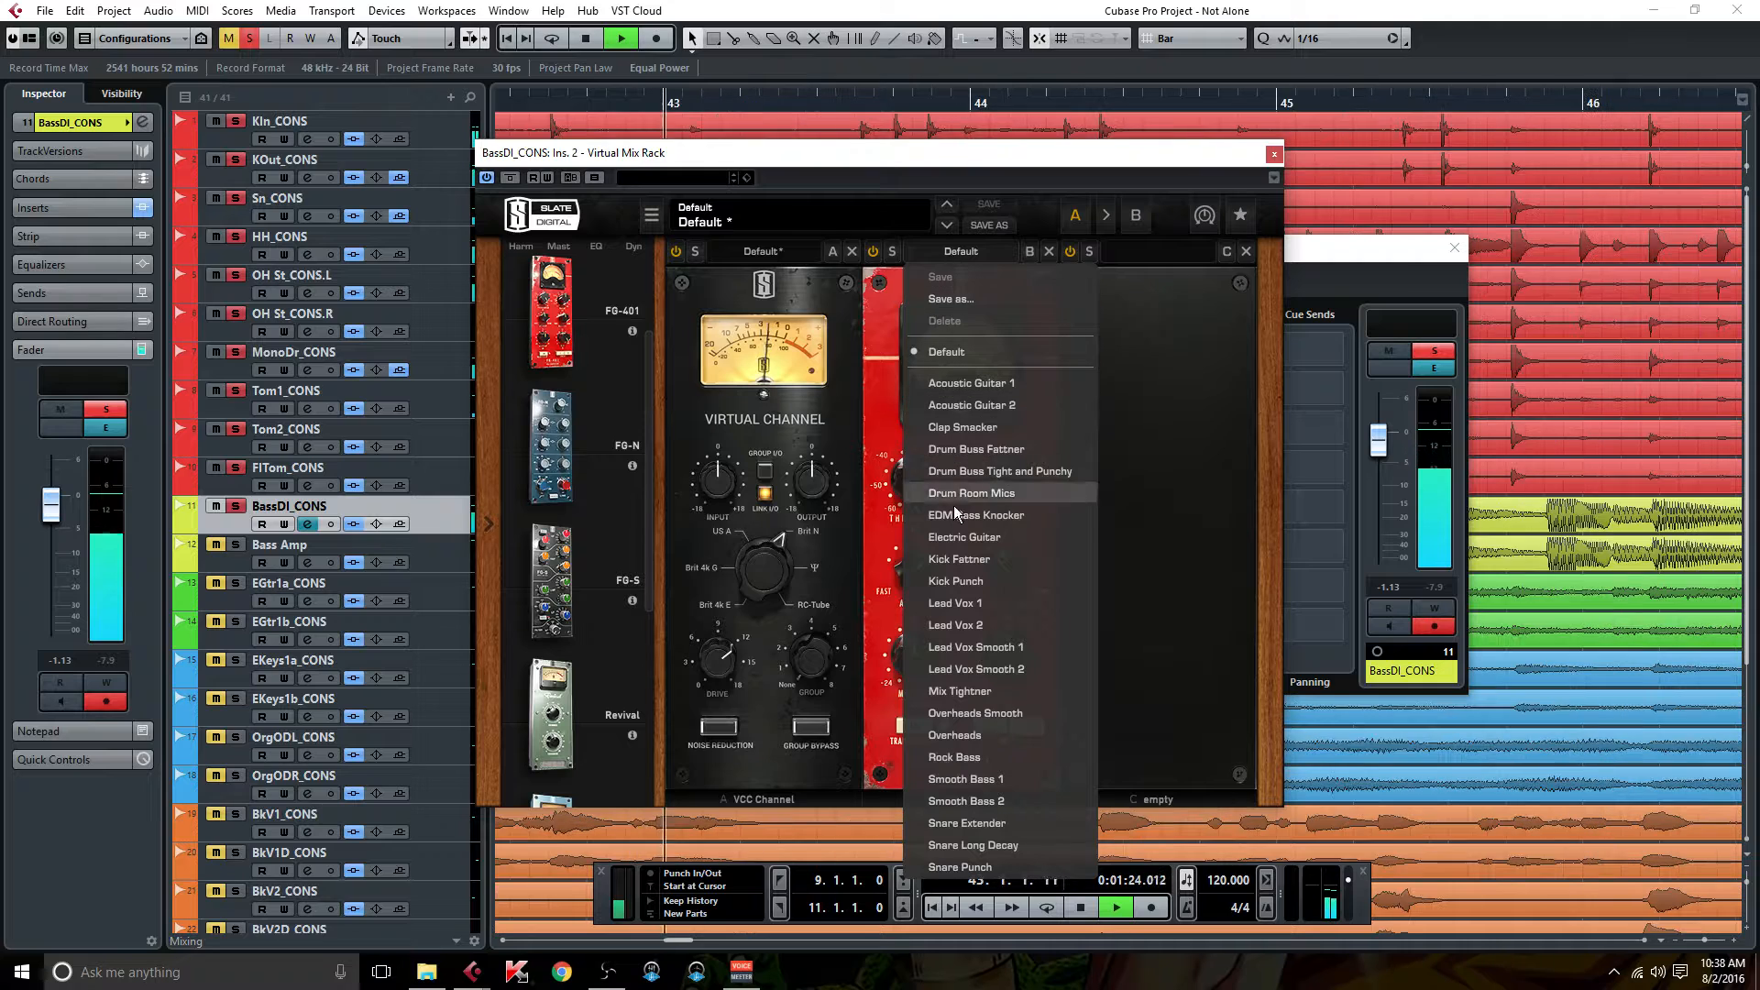
click(996, 778)
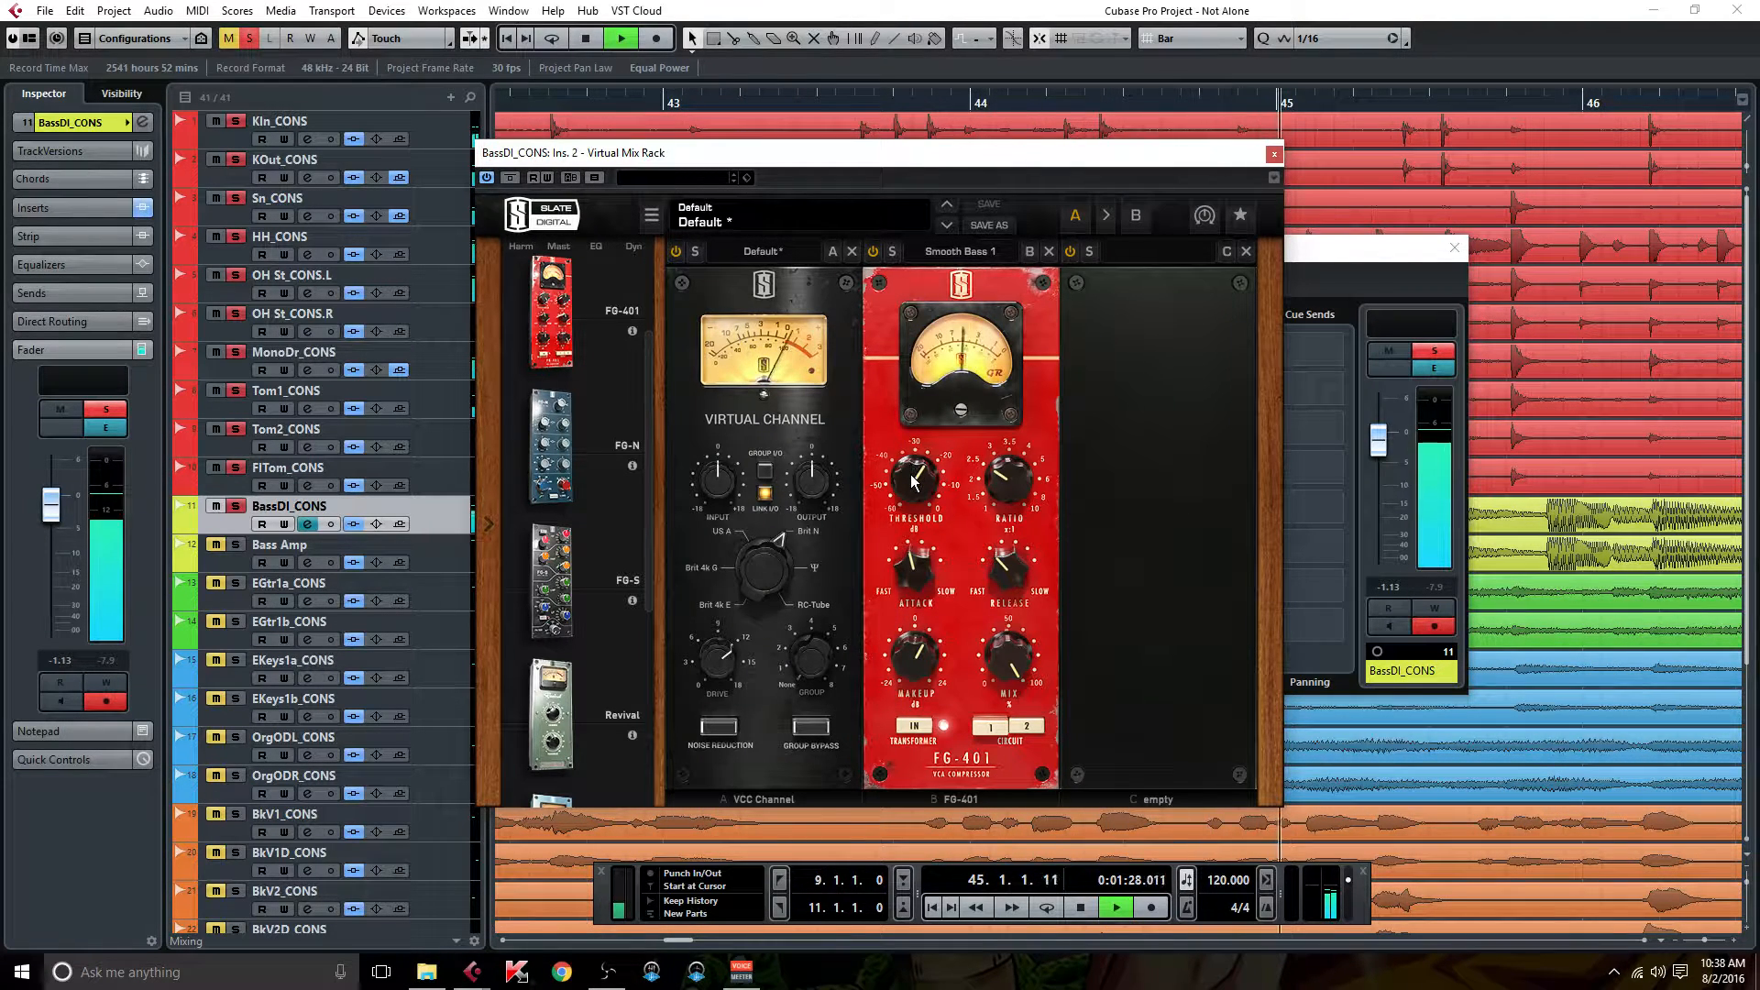
mouse_move(914, 469)
drag(911, 479, 910, 472)
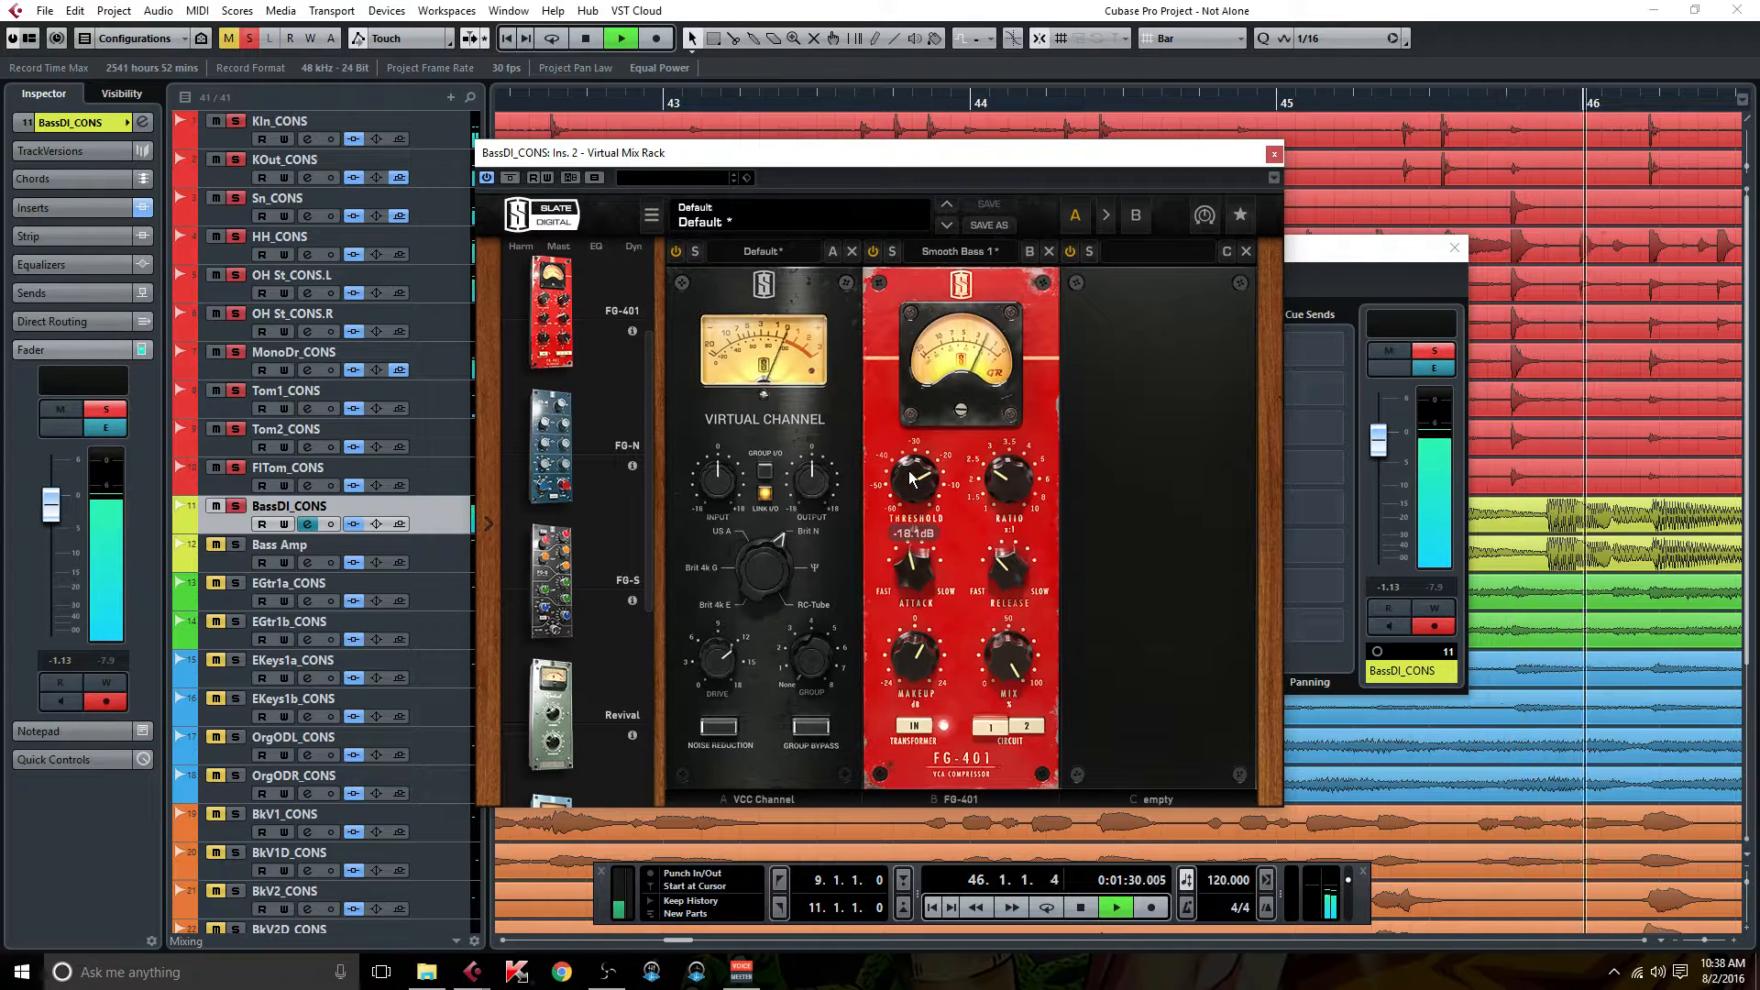
mouse_move(924, 669)
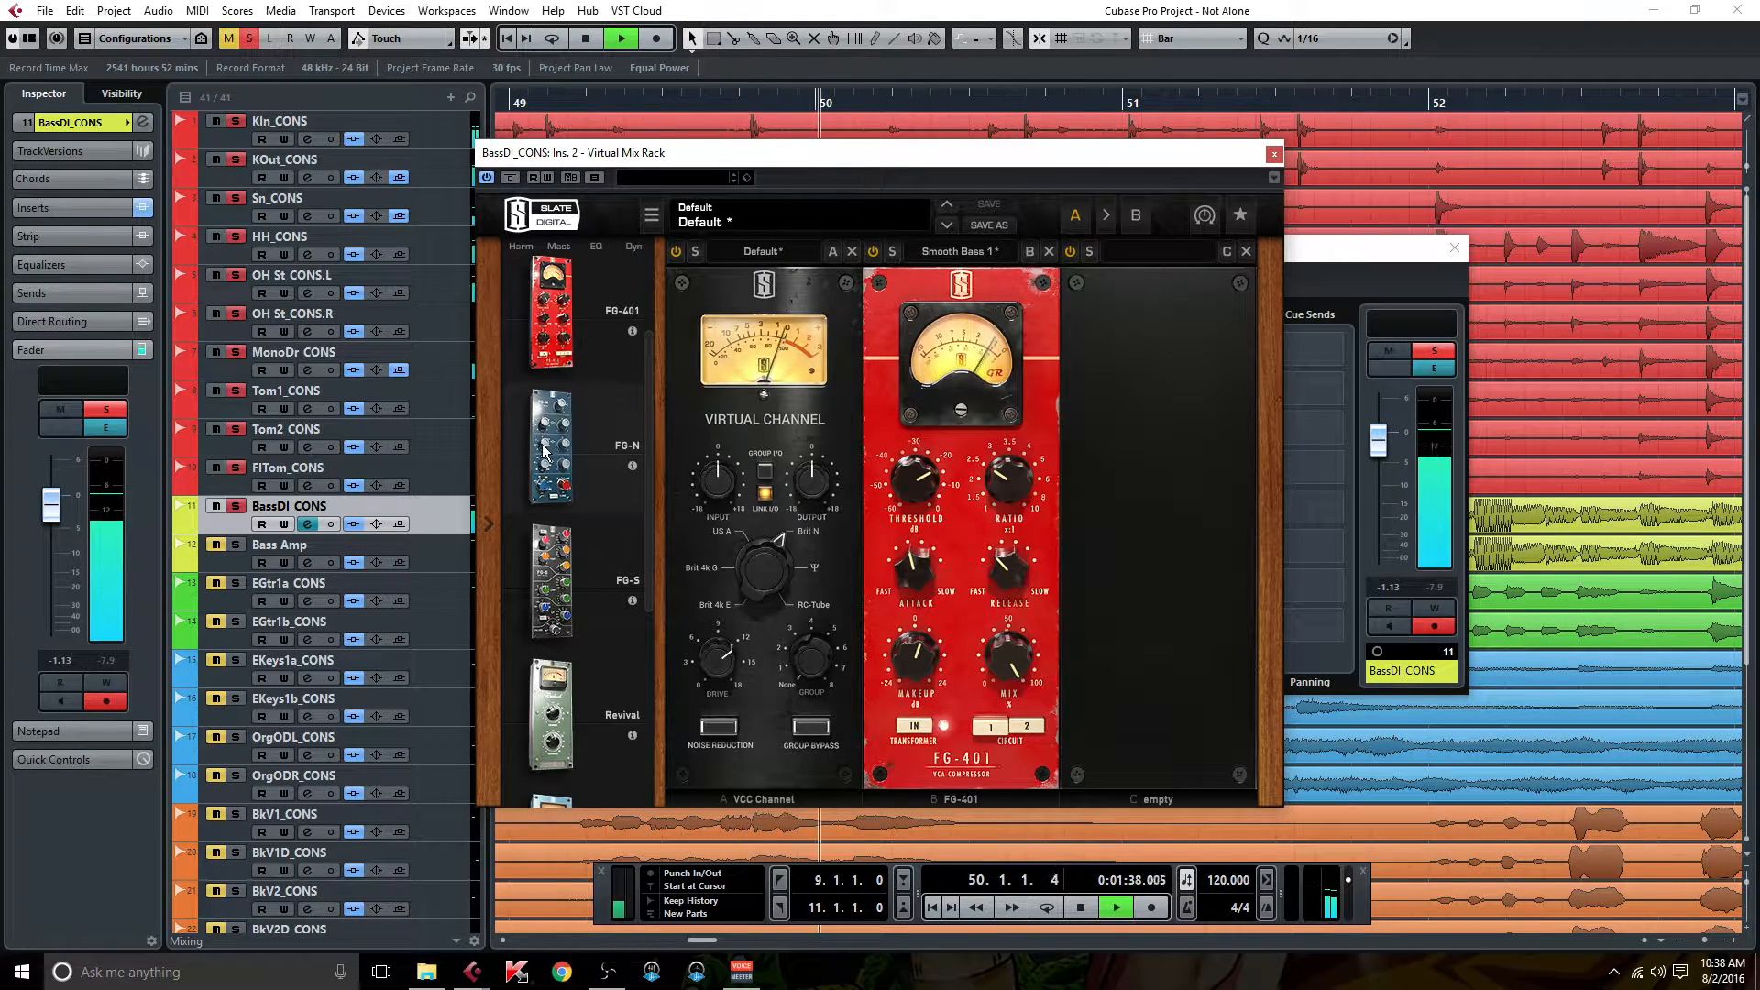
Load the FG-N equalizer into rack slot C with the Fat Bass preset.
drag(548, 448, 1114, 532)
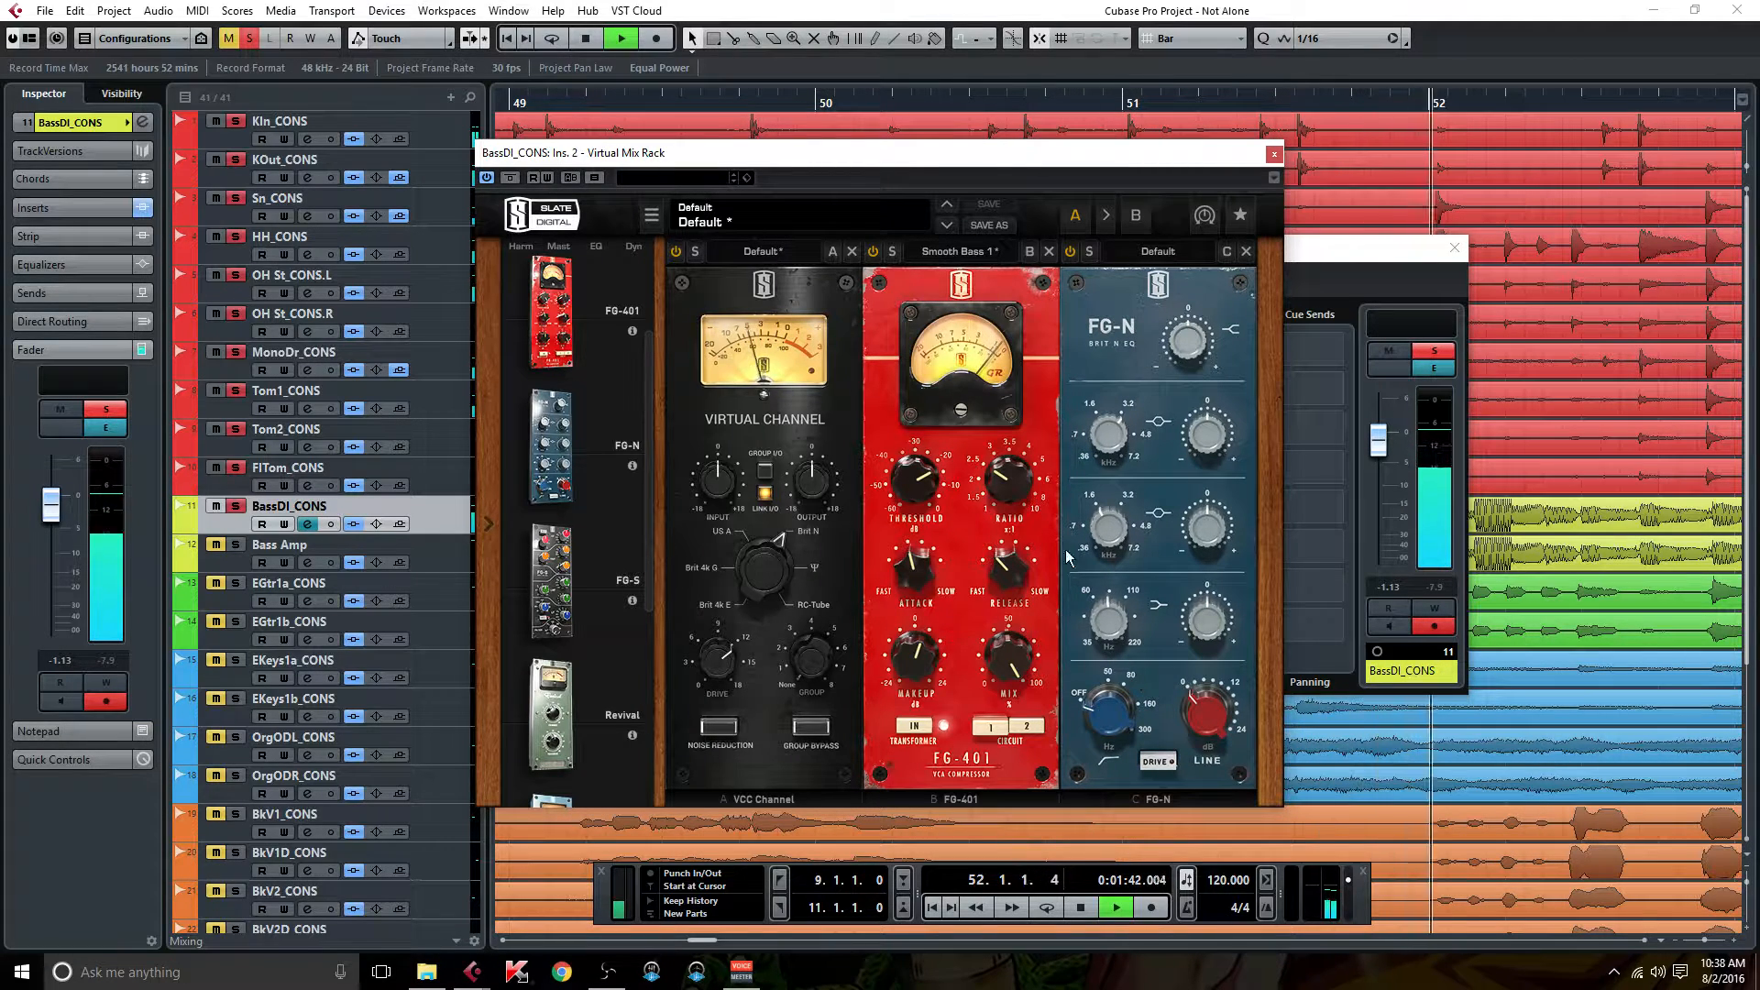
click(1157, 252)
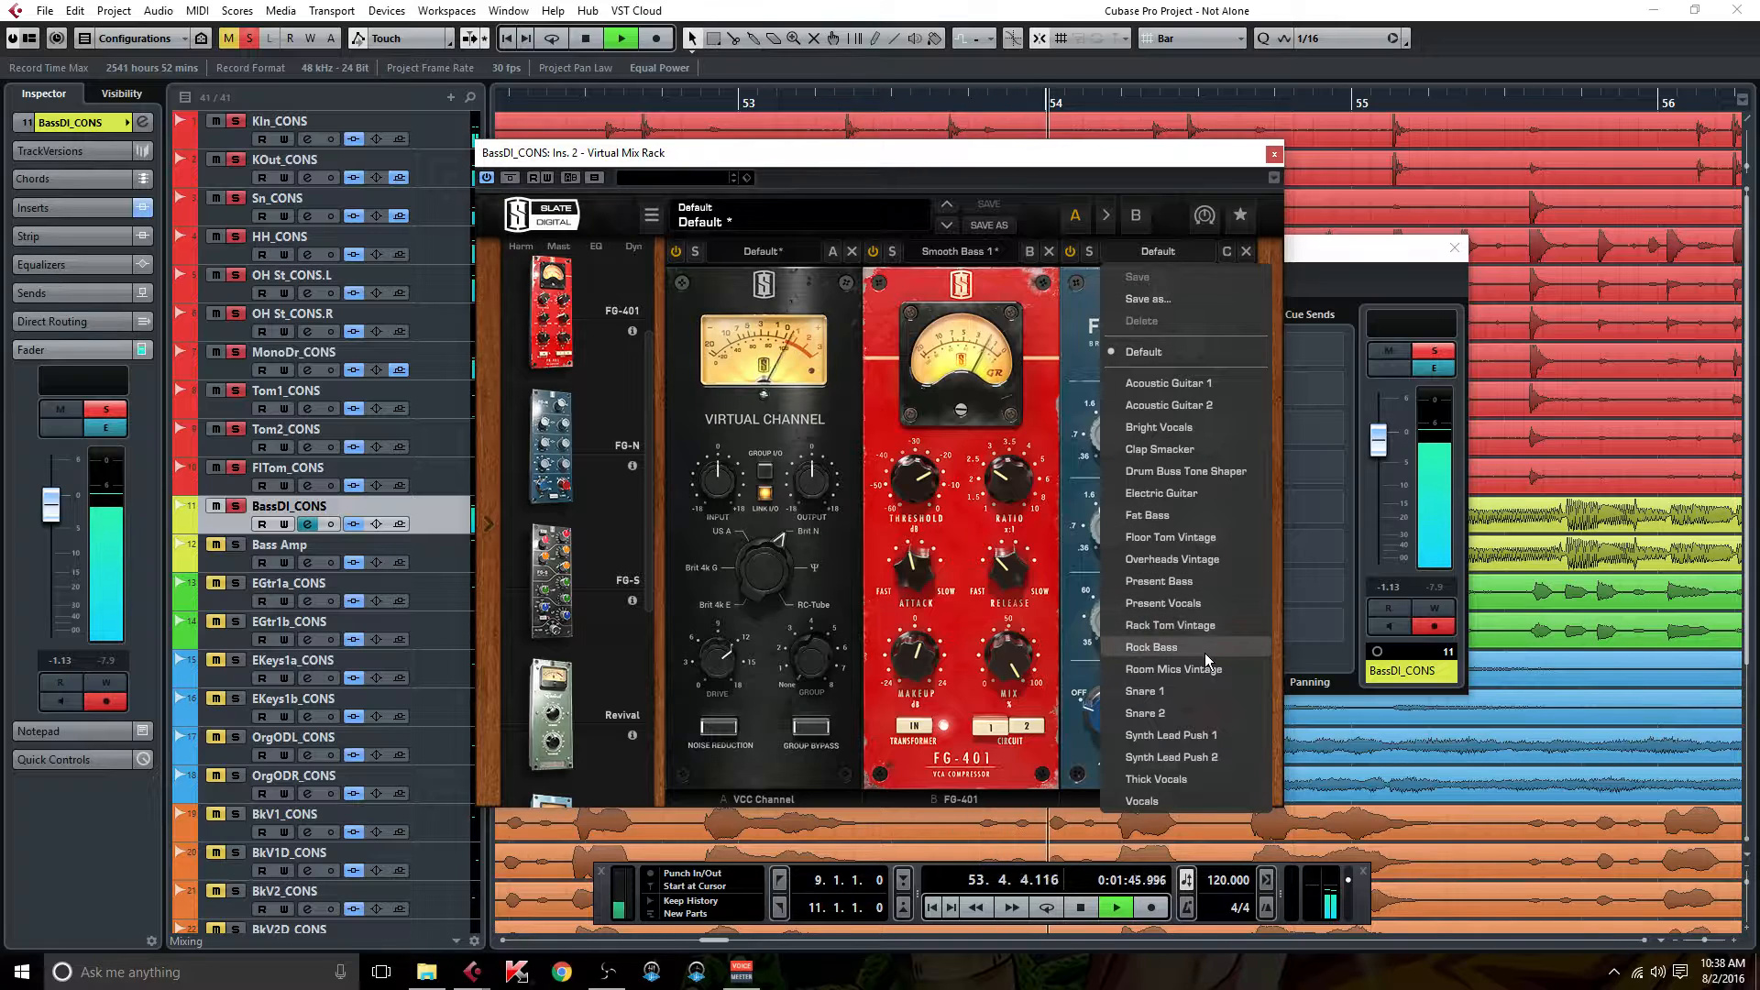
click(1147, 515)
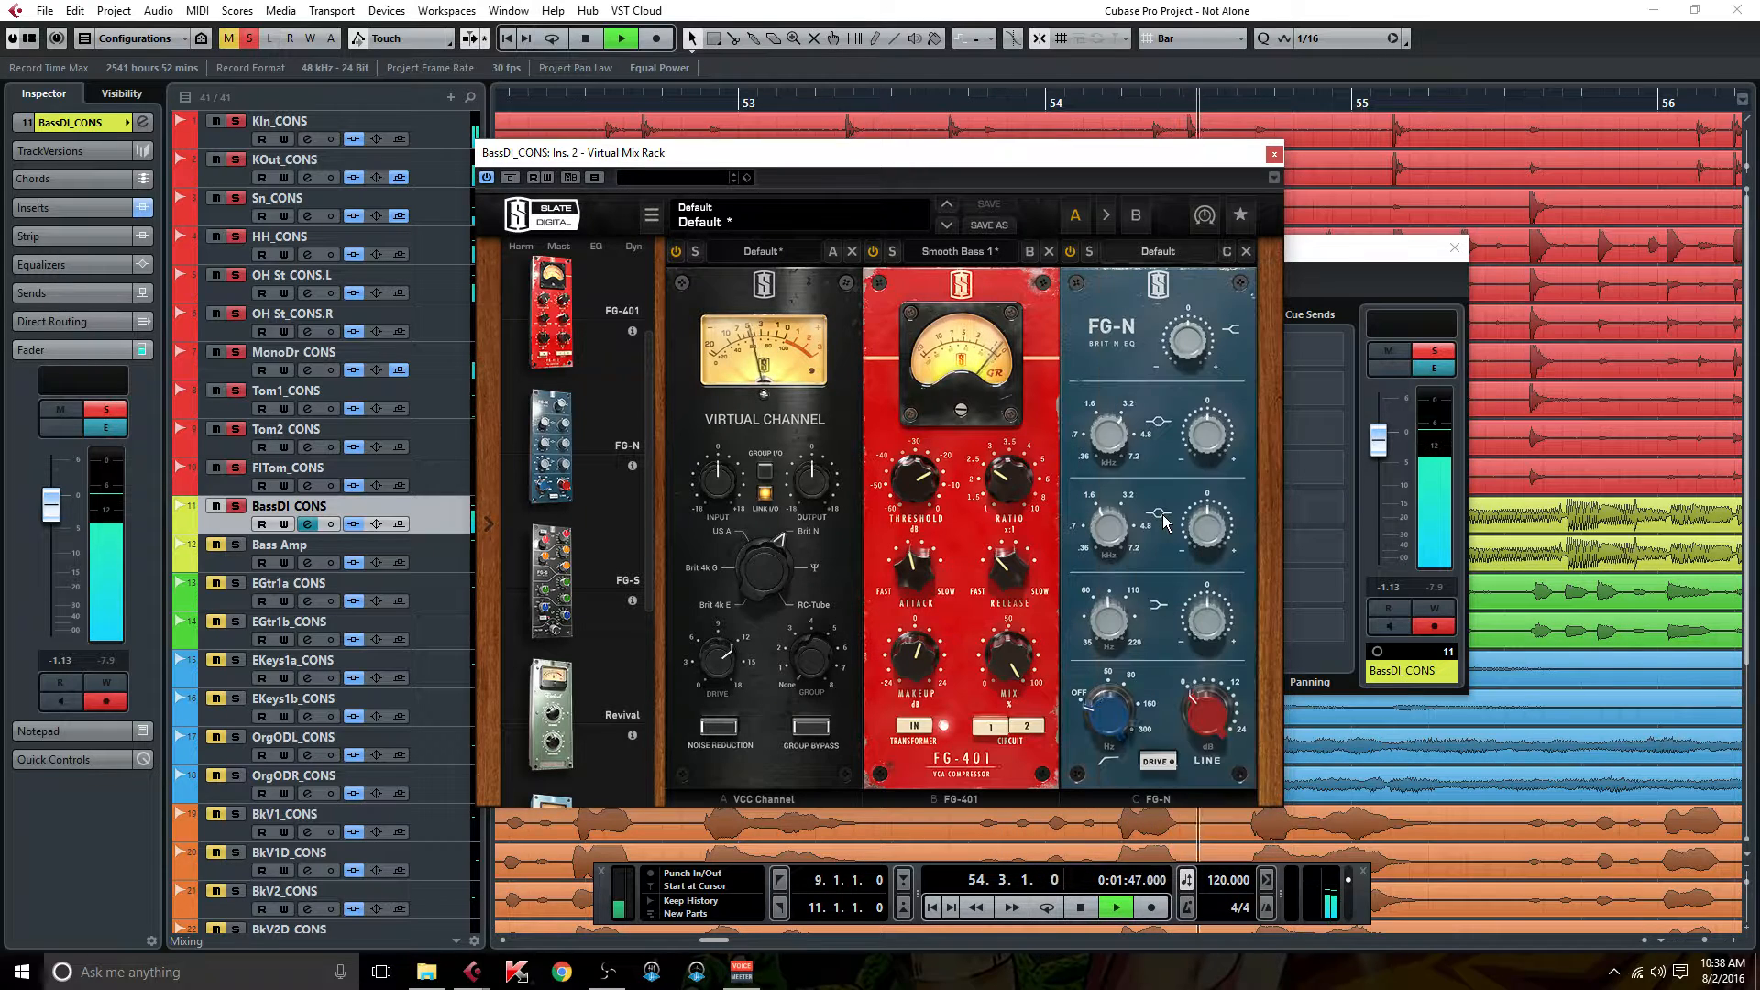
Switch on the FG-N's Drive, adjust its Line gain, and fine-tune the high-shelf and upper-mid gains.
click(1158, 760)
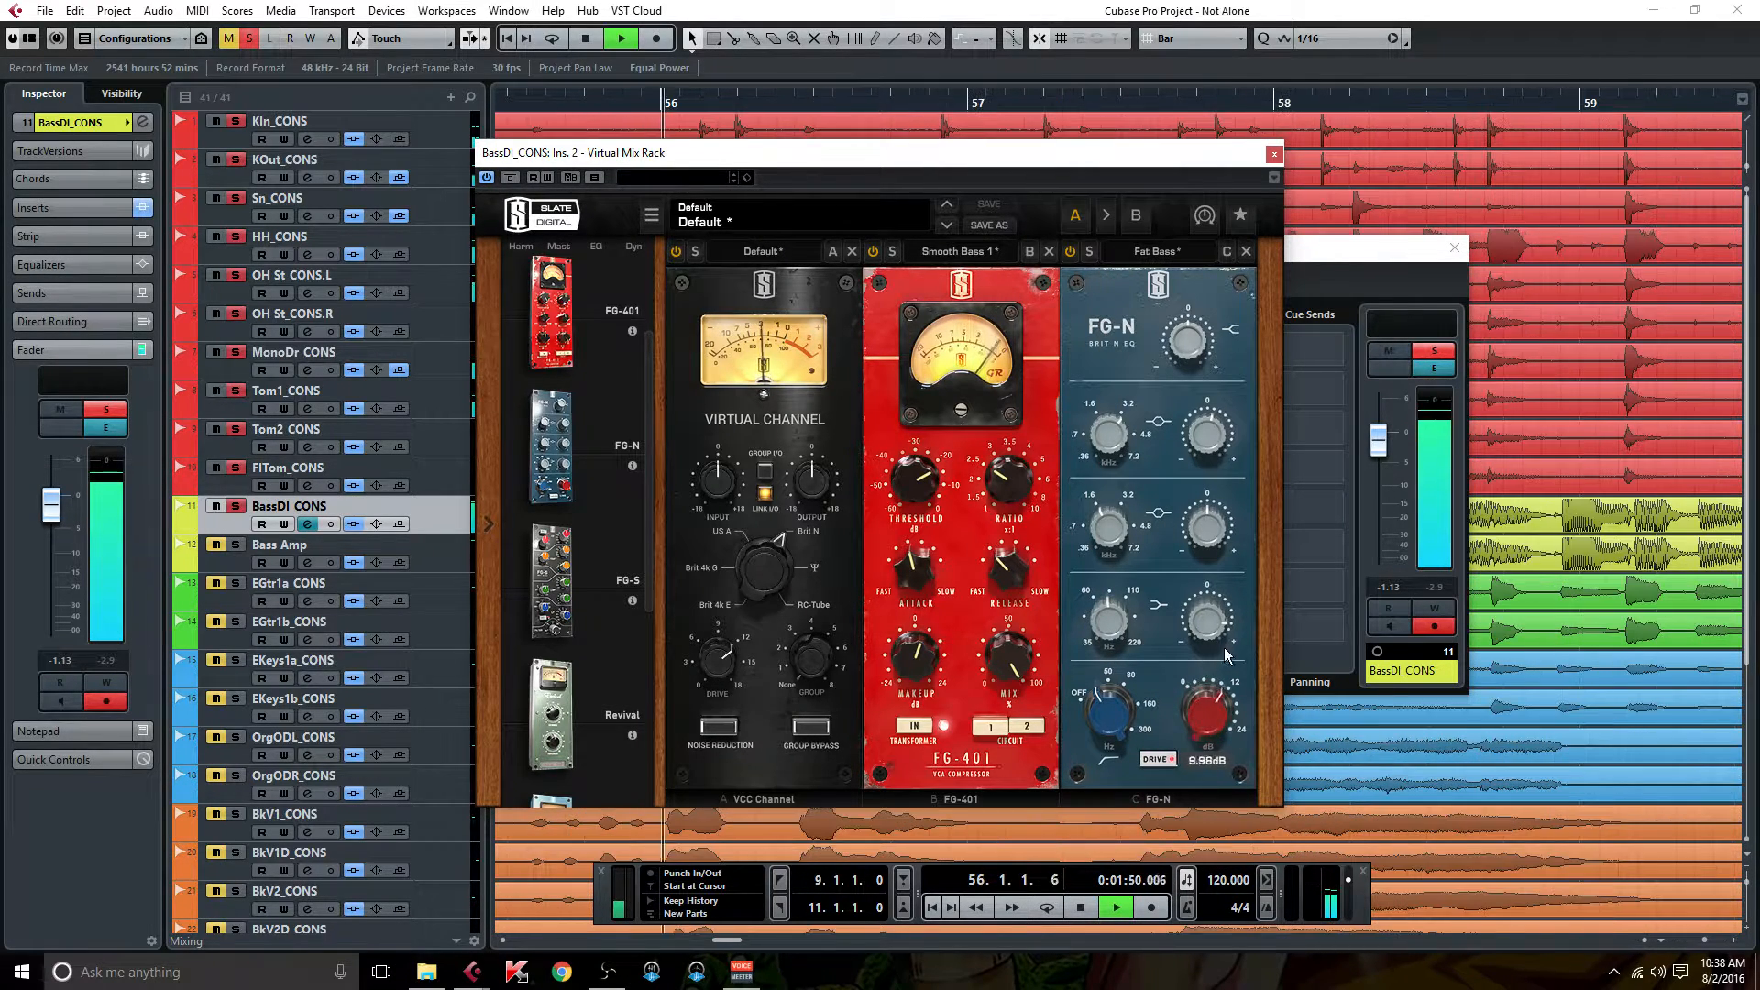
mouse_move(1231, 642)
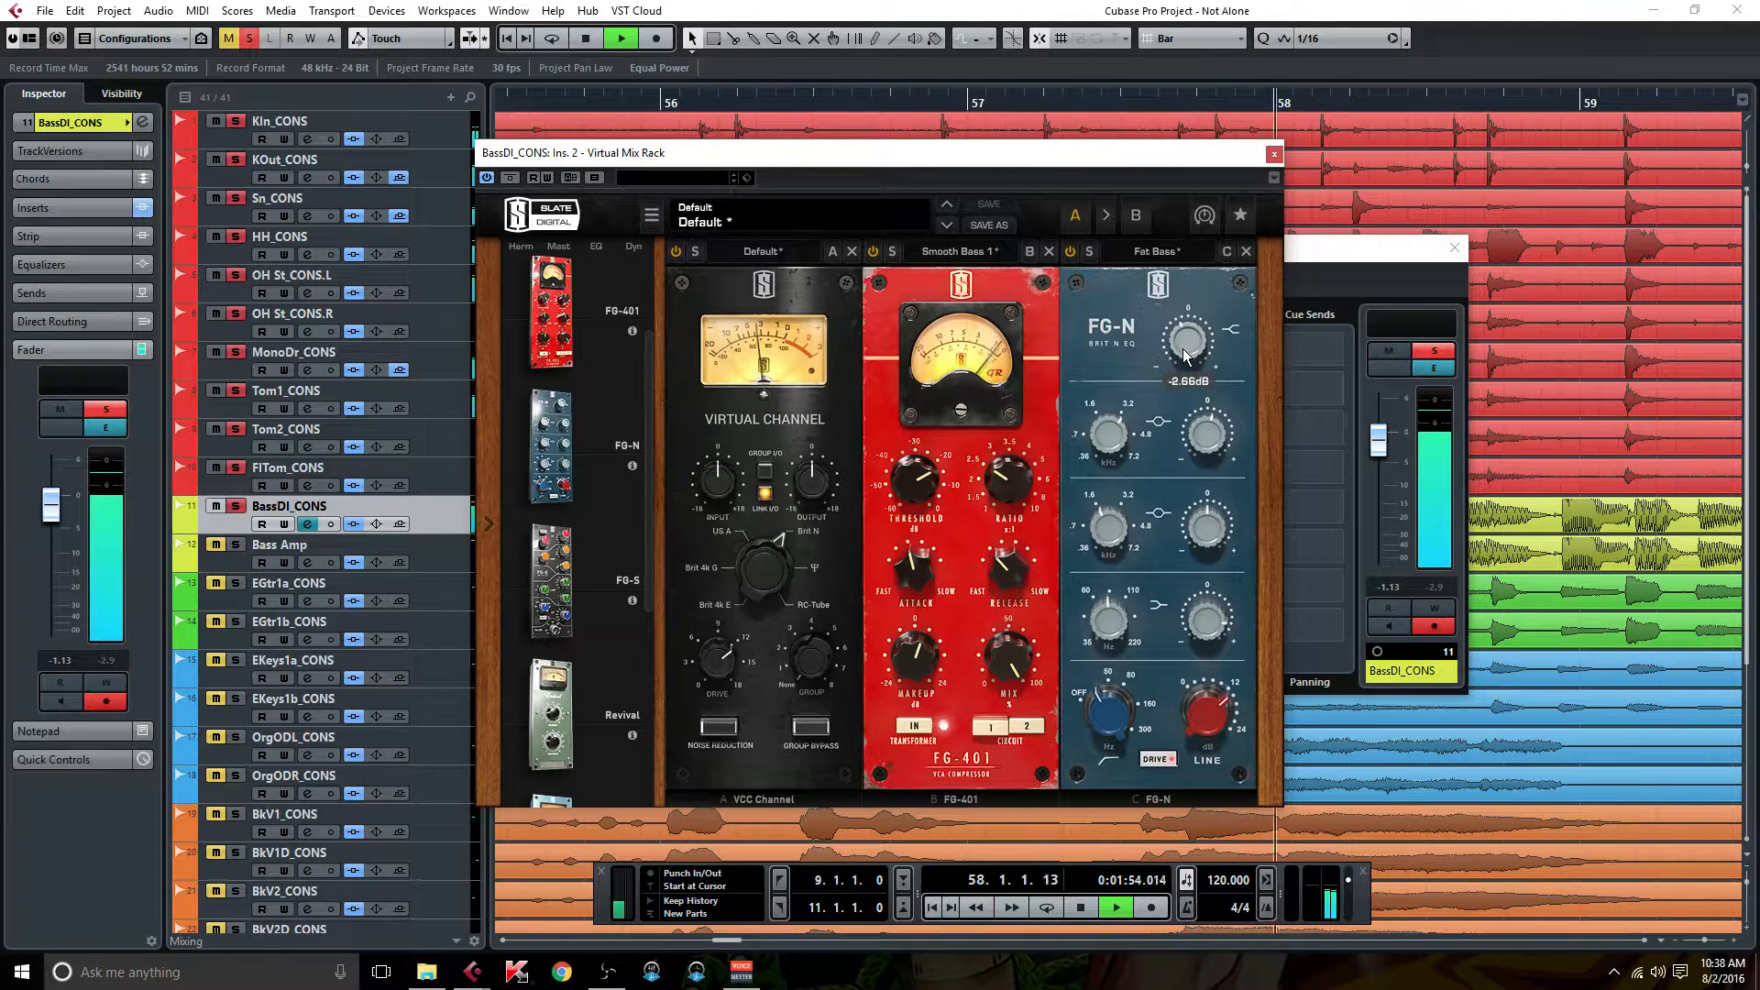
scroll(1182, 350, down, 3)
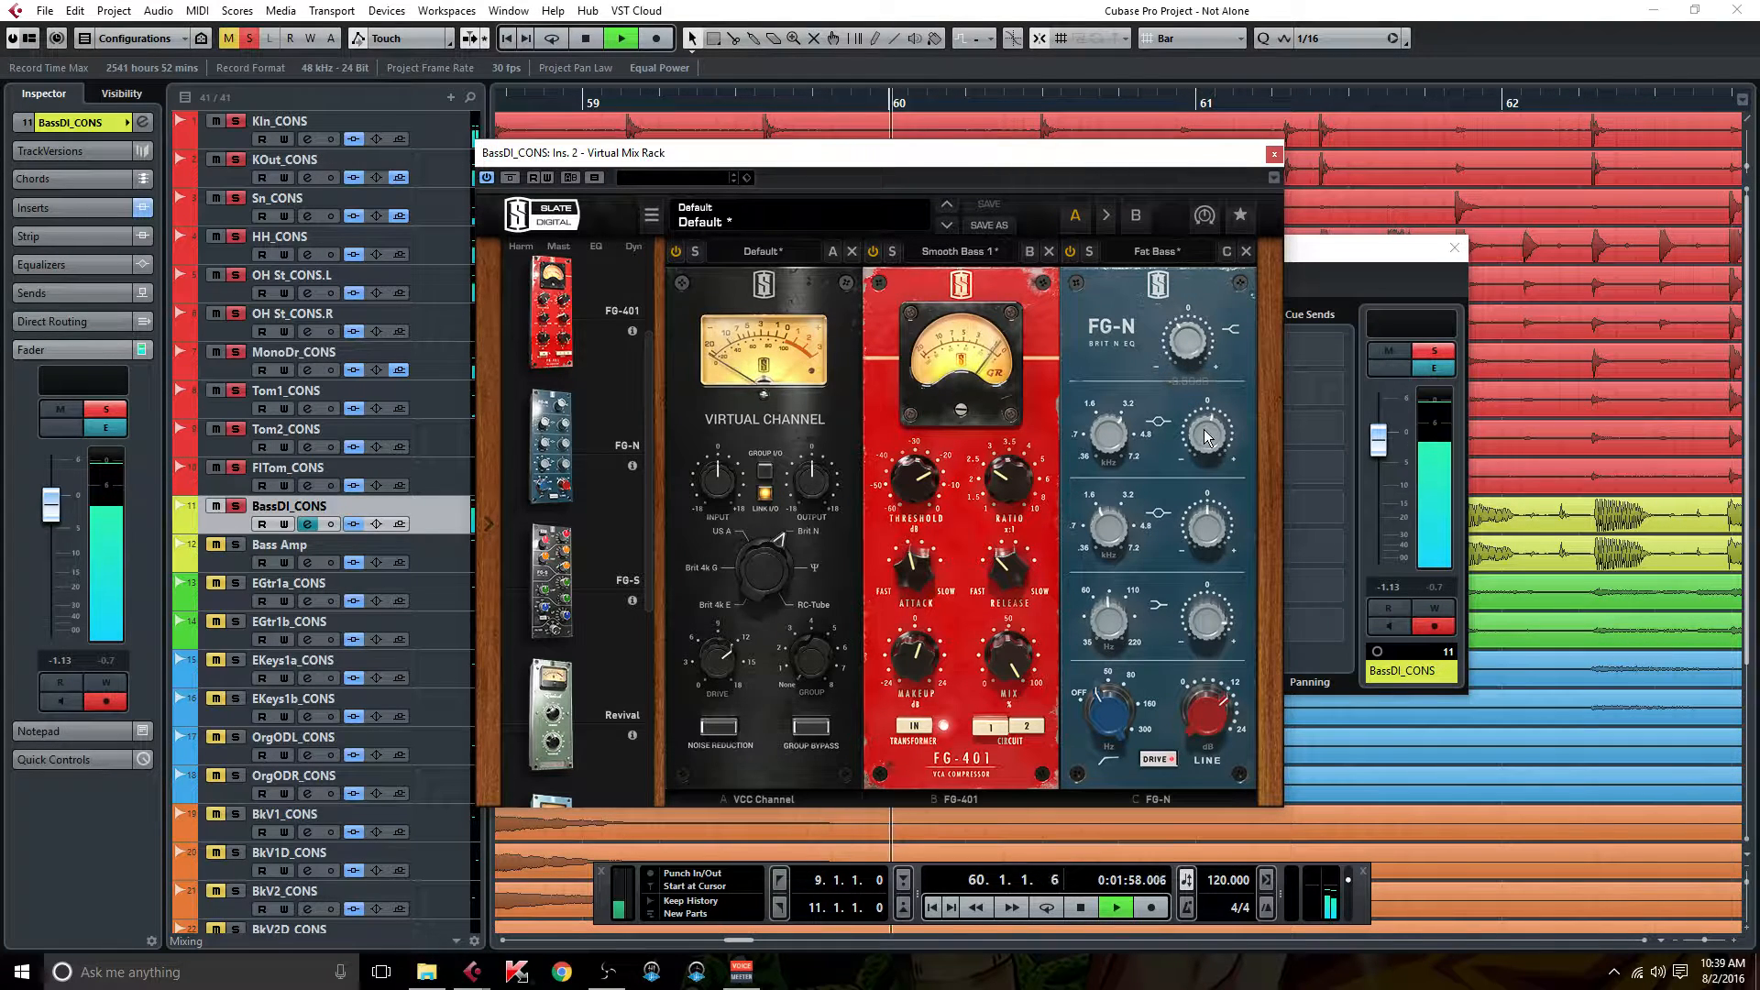
mouse_move(1204, 437)
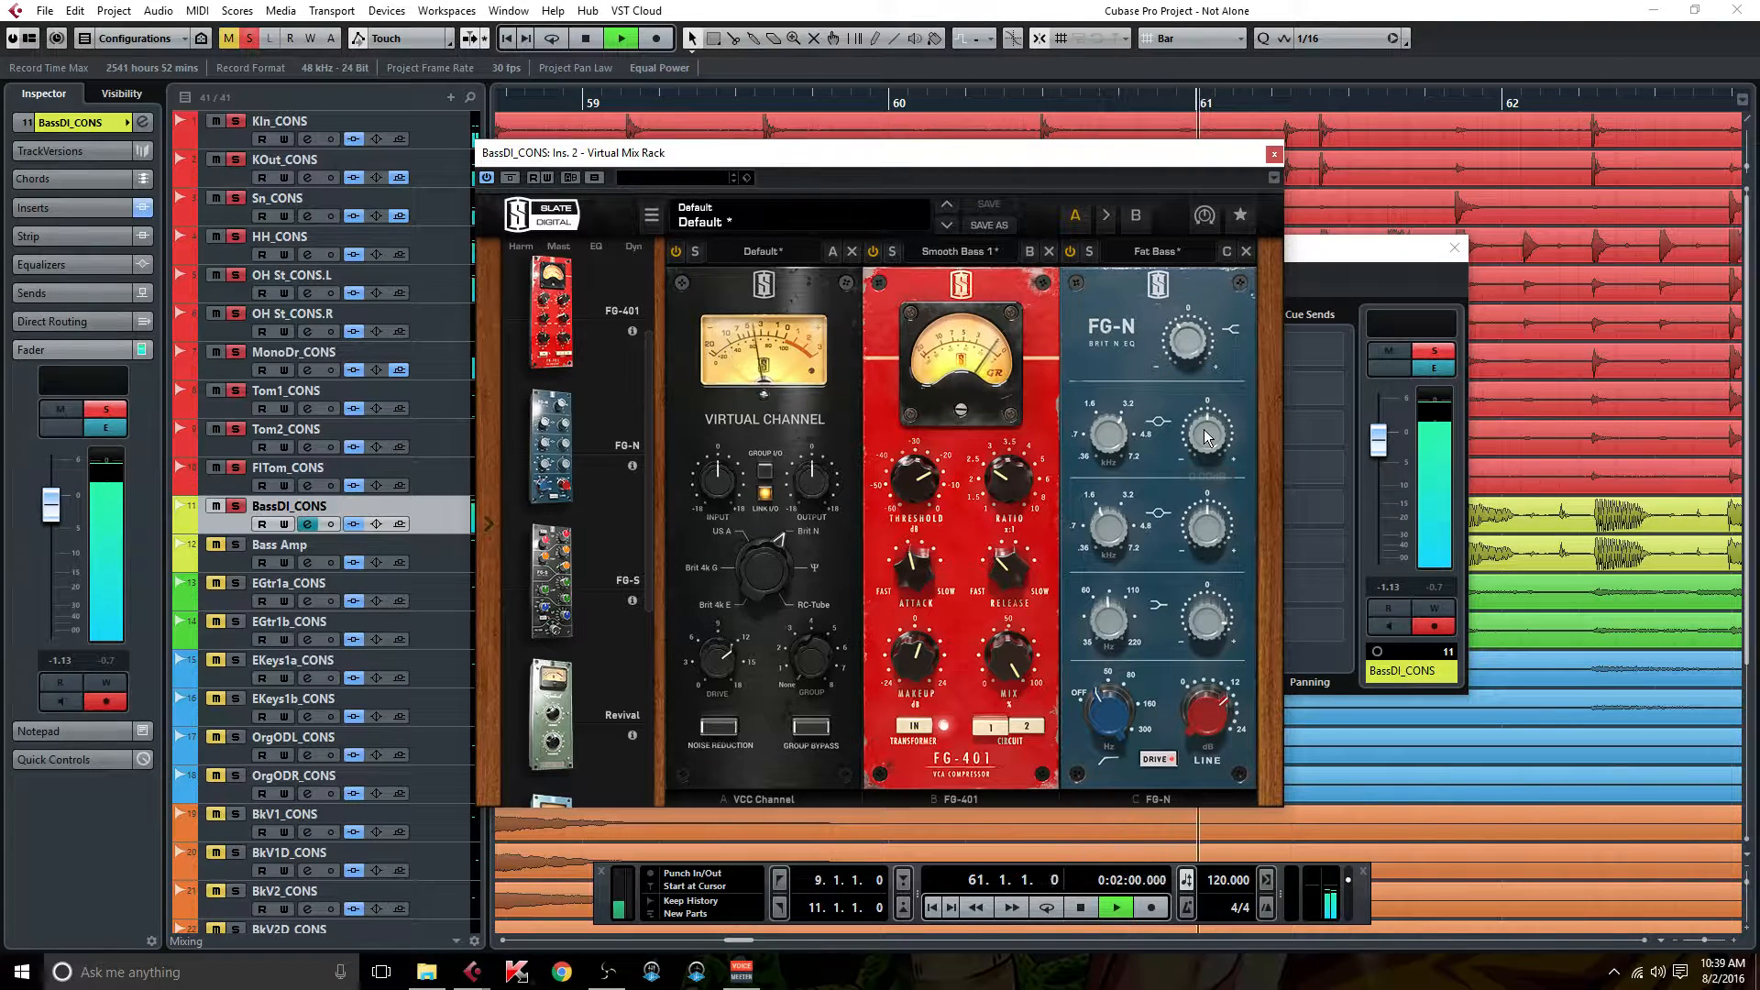
drag(1206, 430, 1208, 421)
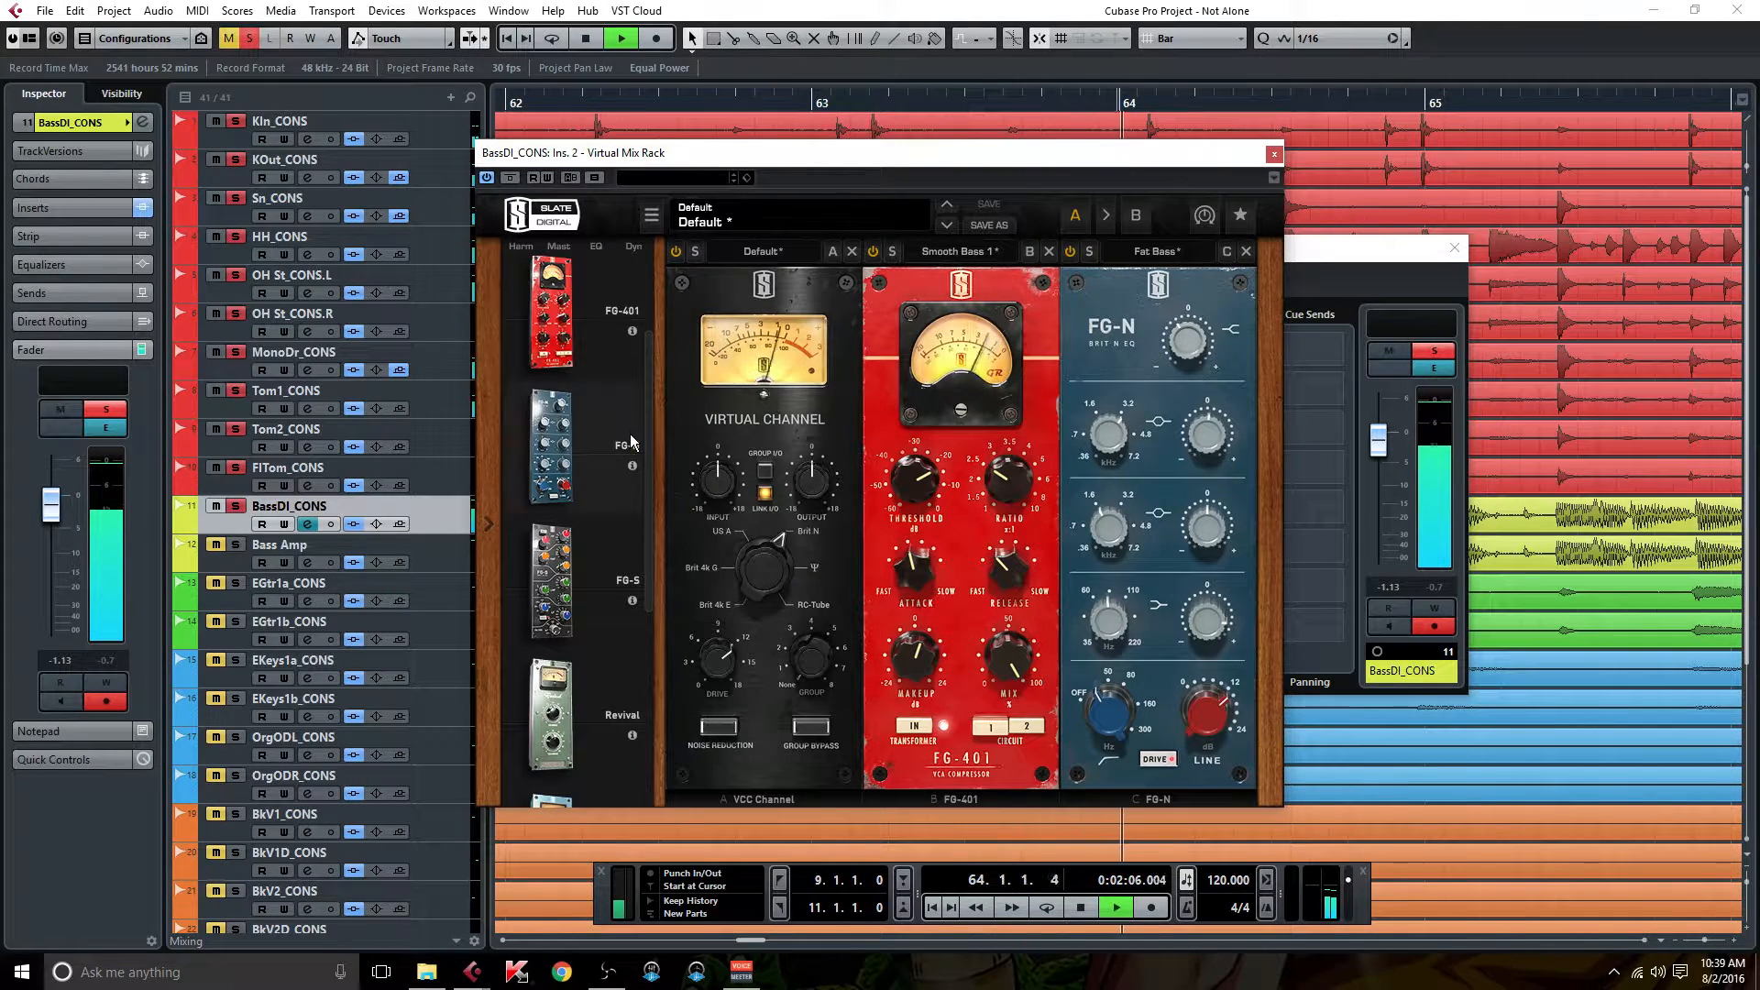
Load the Trimmer into rack slot D with the trim at -3.00 dB and compare the level against bypass.
scroll(589, 474, down, 3)
scroll(579, 645, down, 1)
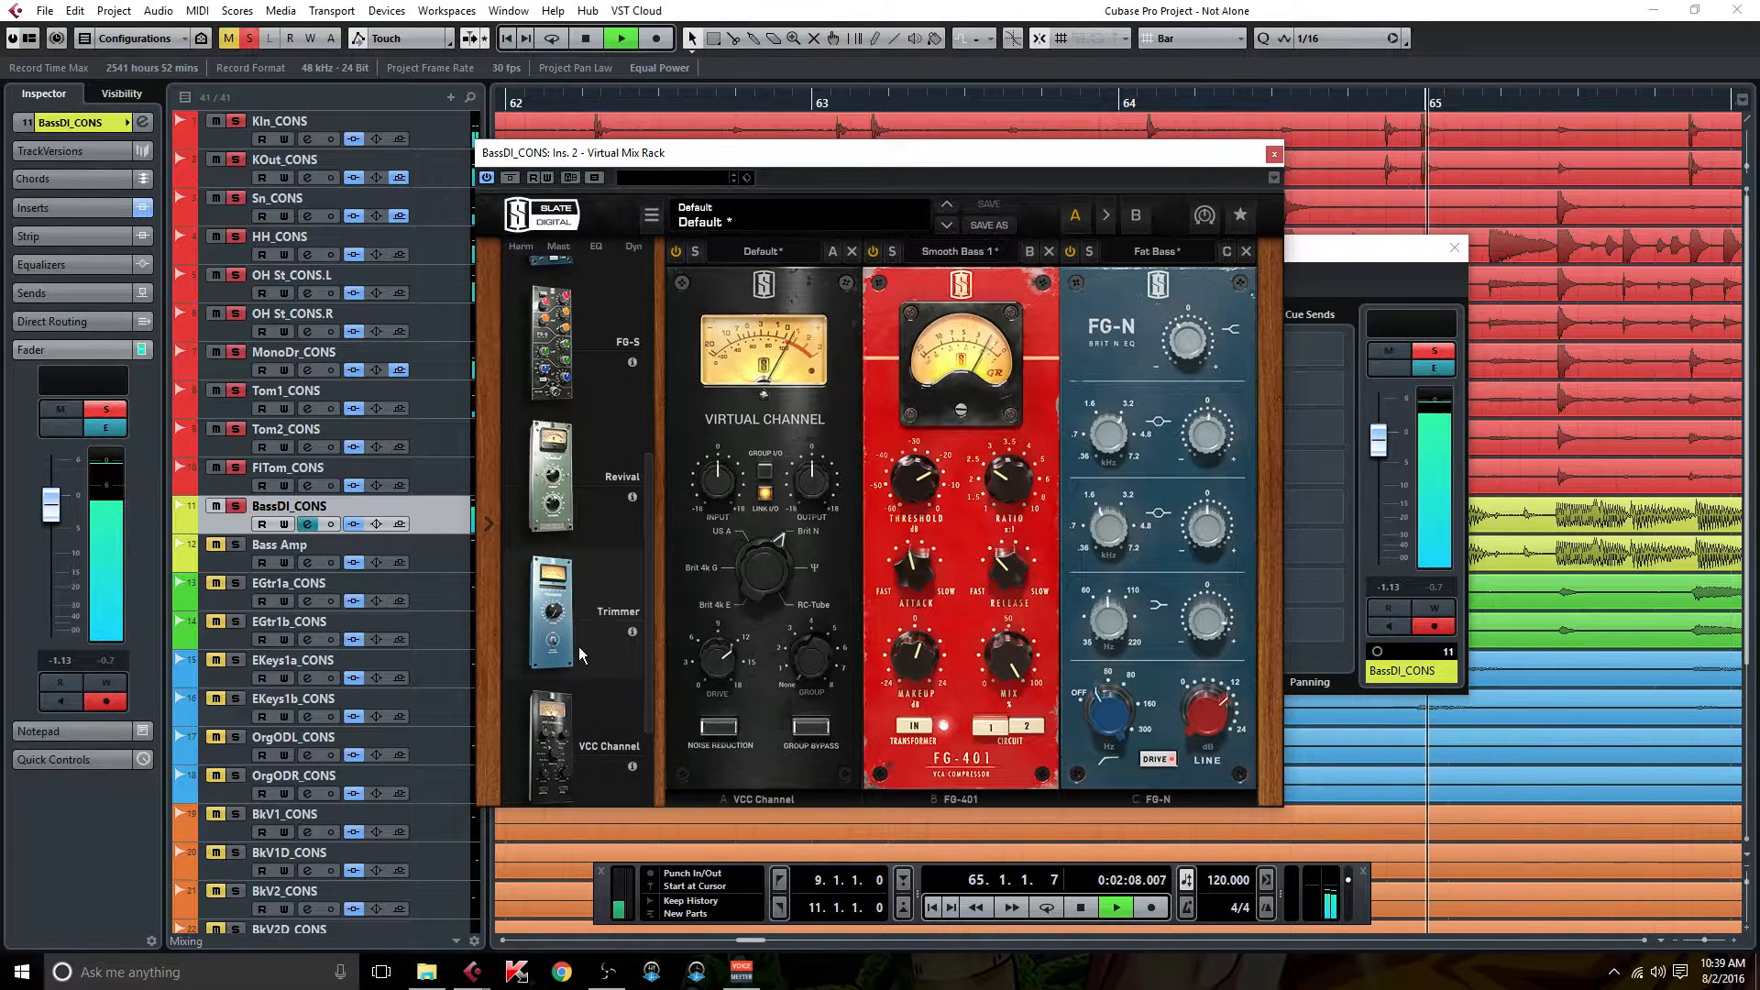
drag(557, 614, 1351, 537)
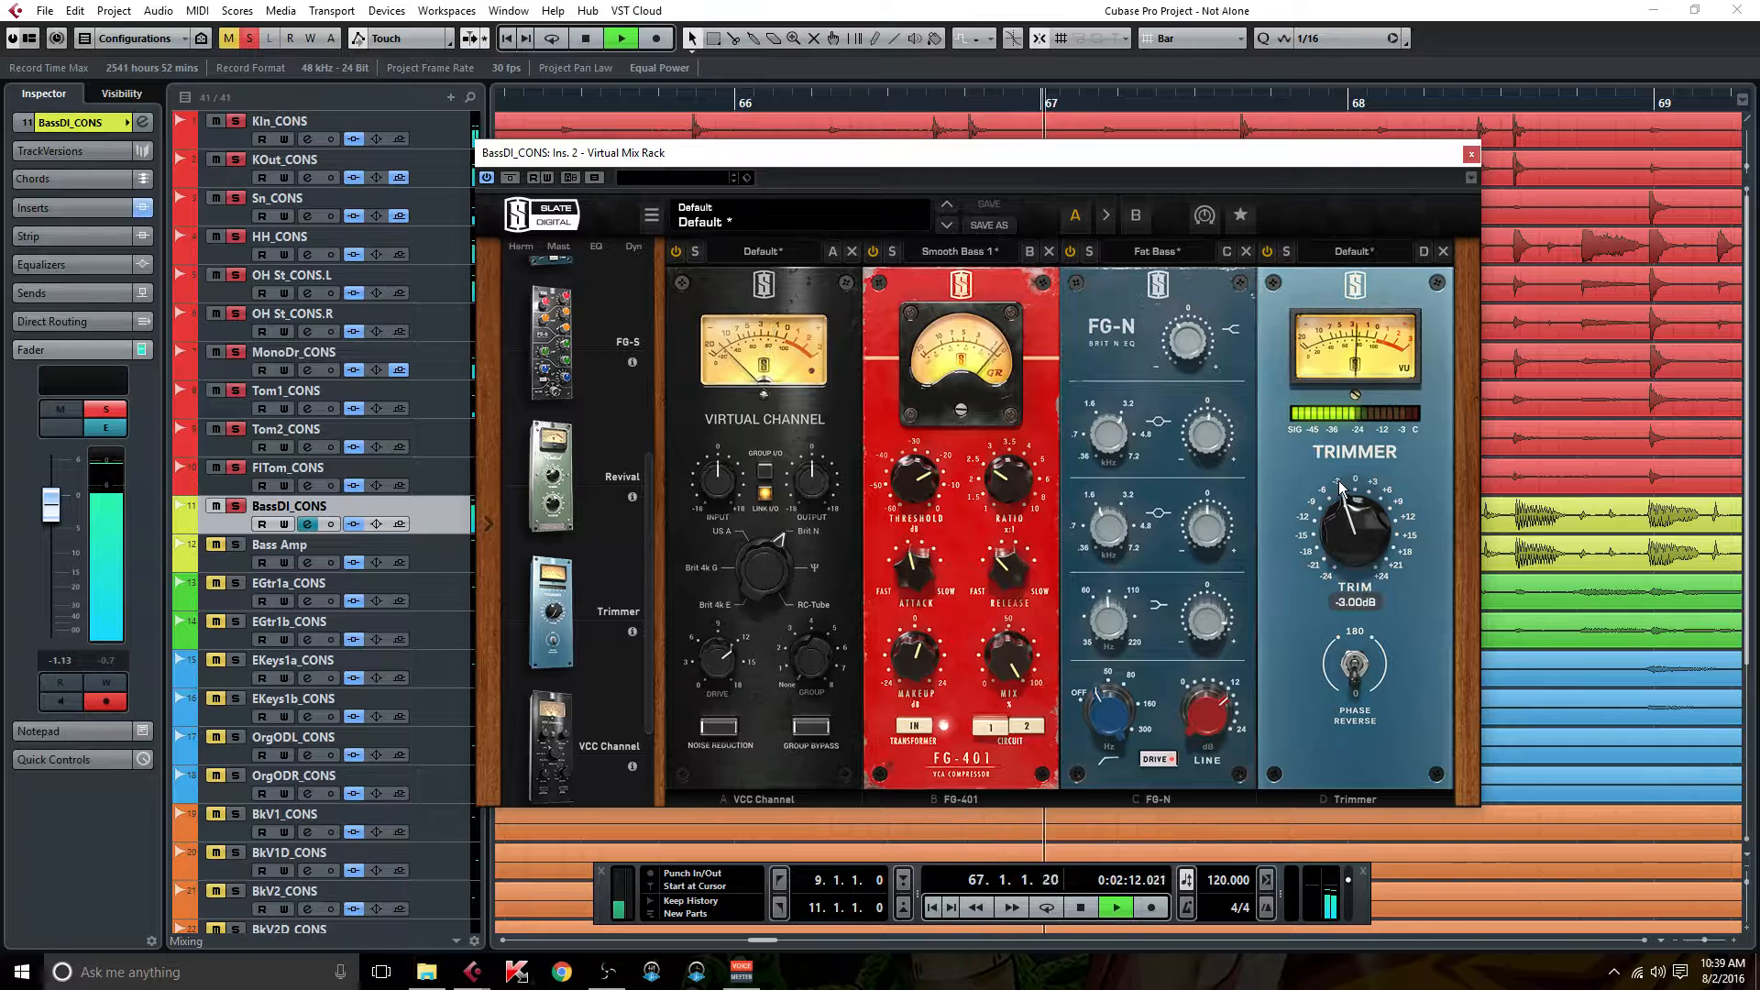
click(510, 178)
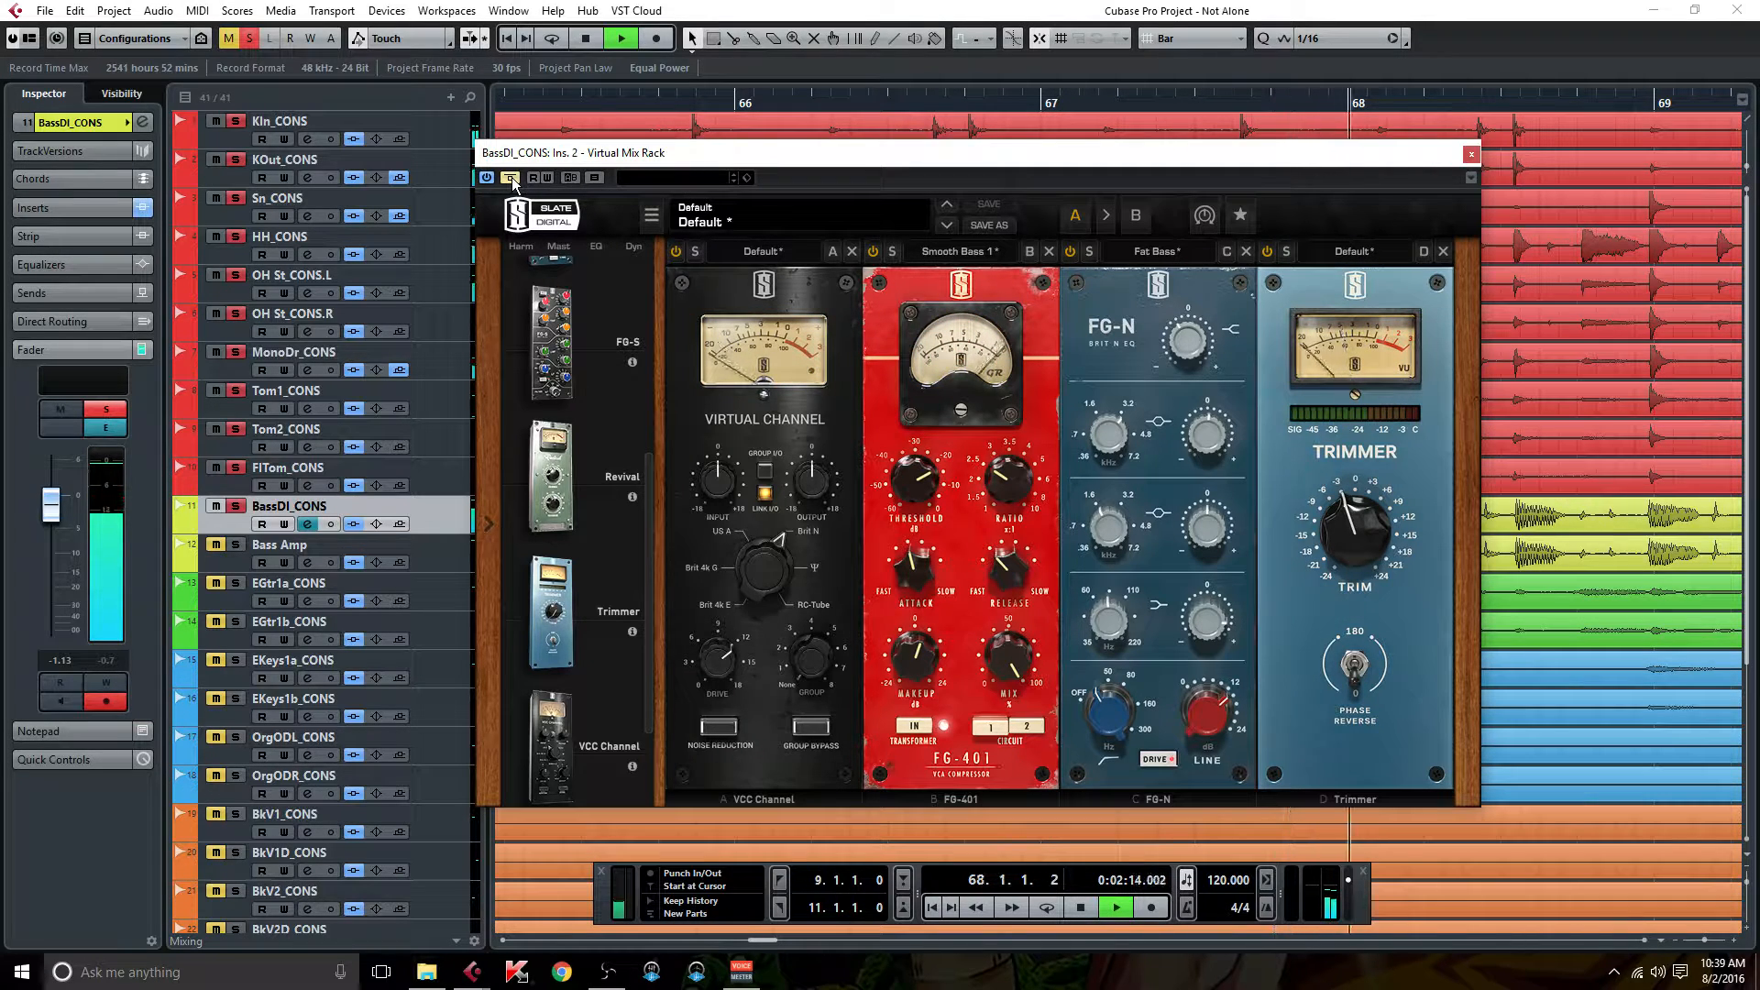
click(510, 177)
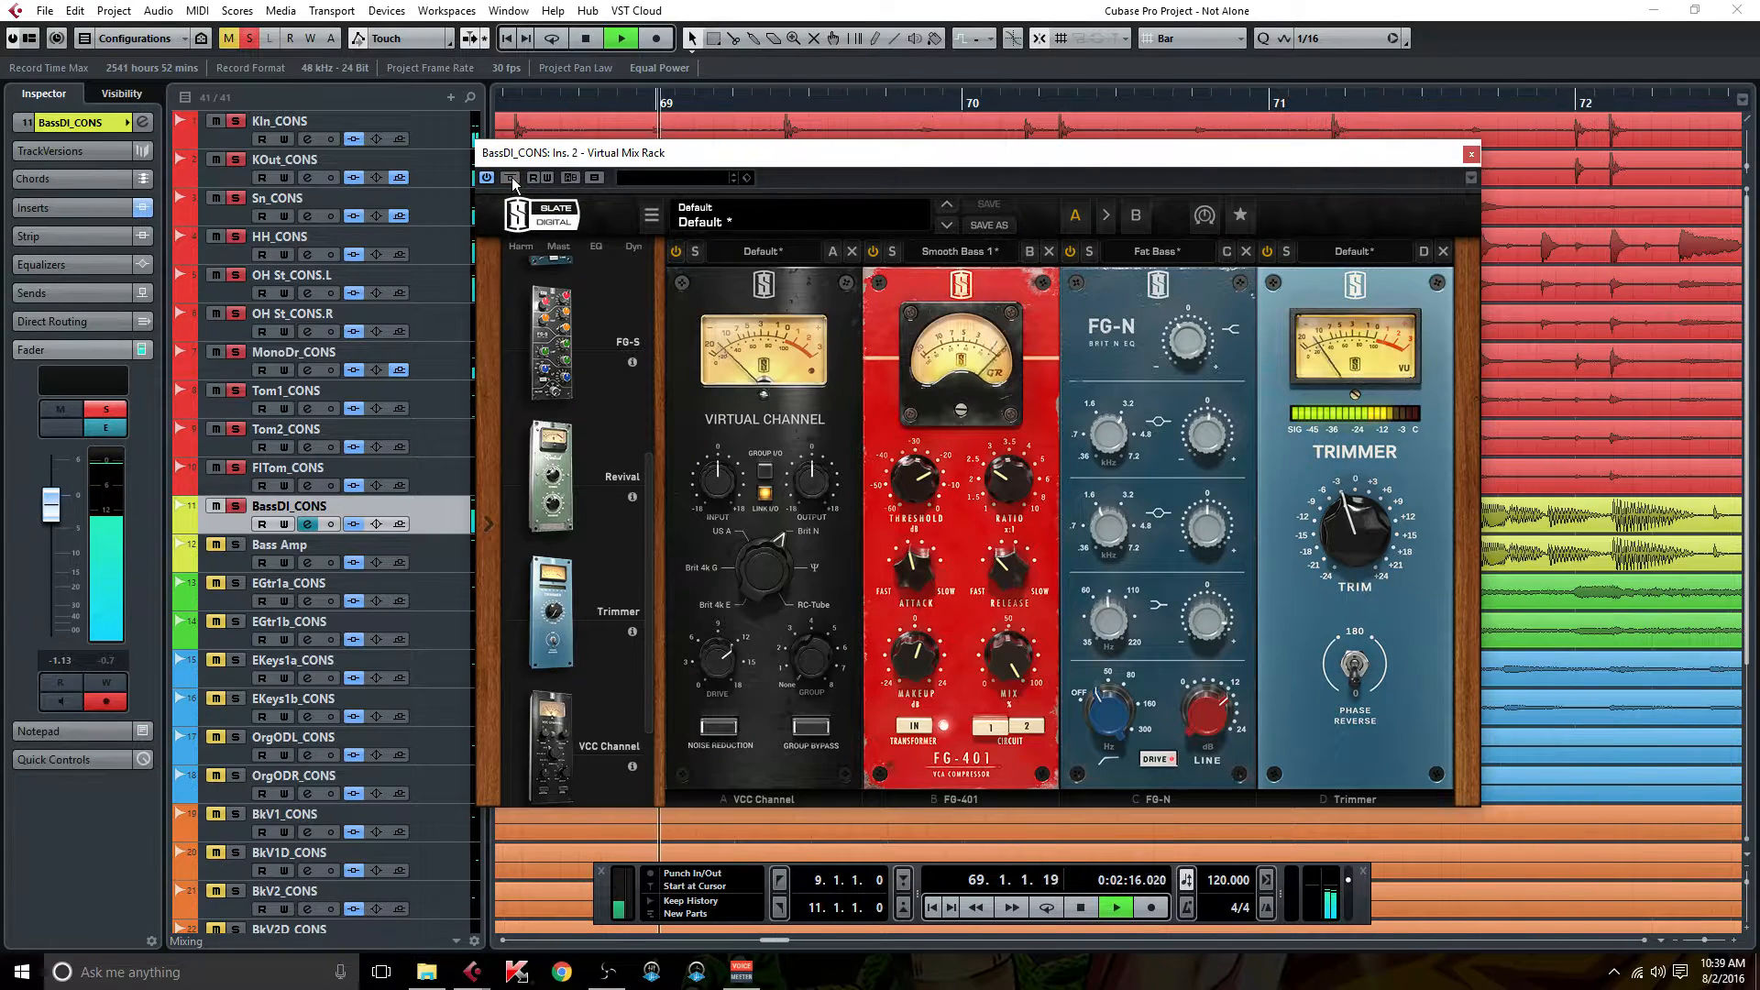
Set the Trimmer to -6.00 dB and compare the processed bass level with the bypassed signal.
drag(1352, 519, 1351, 535)
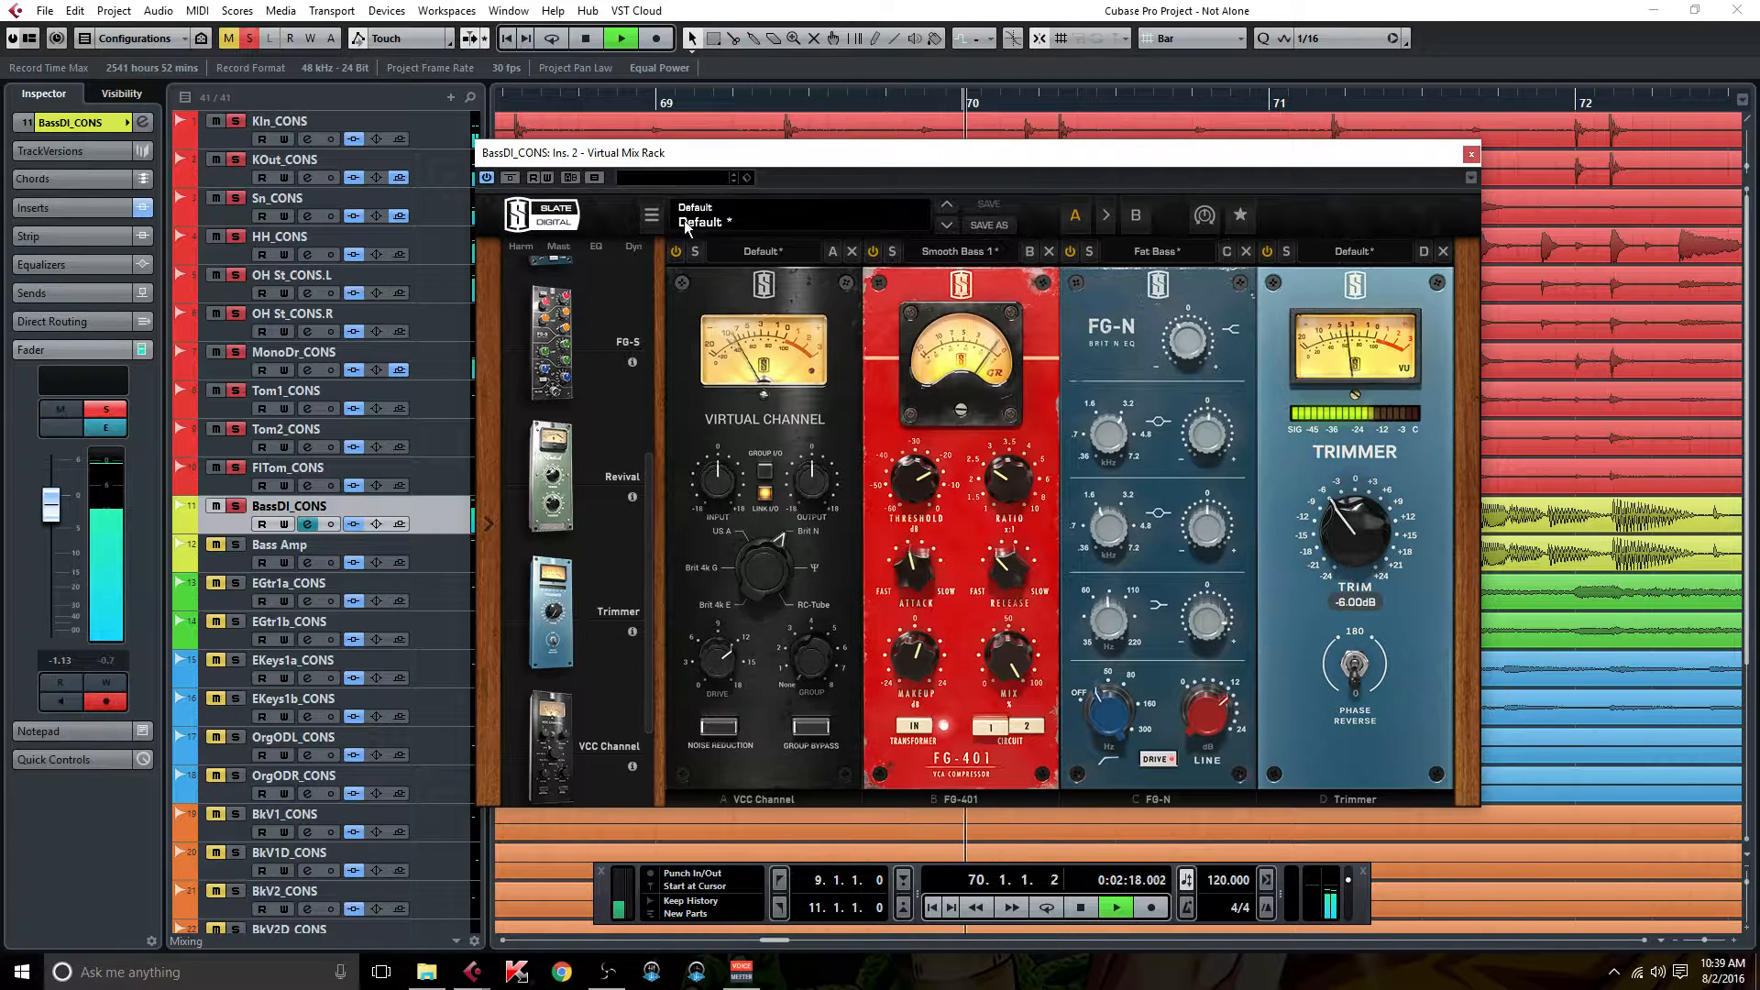
click(510, 178)
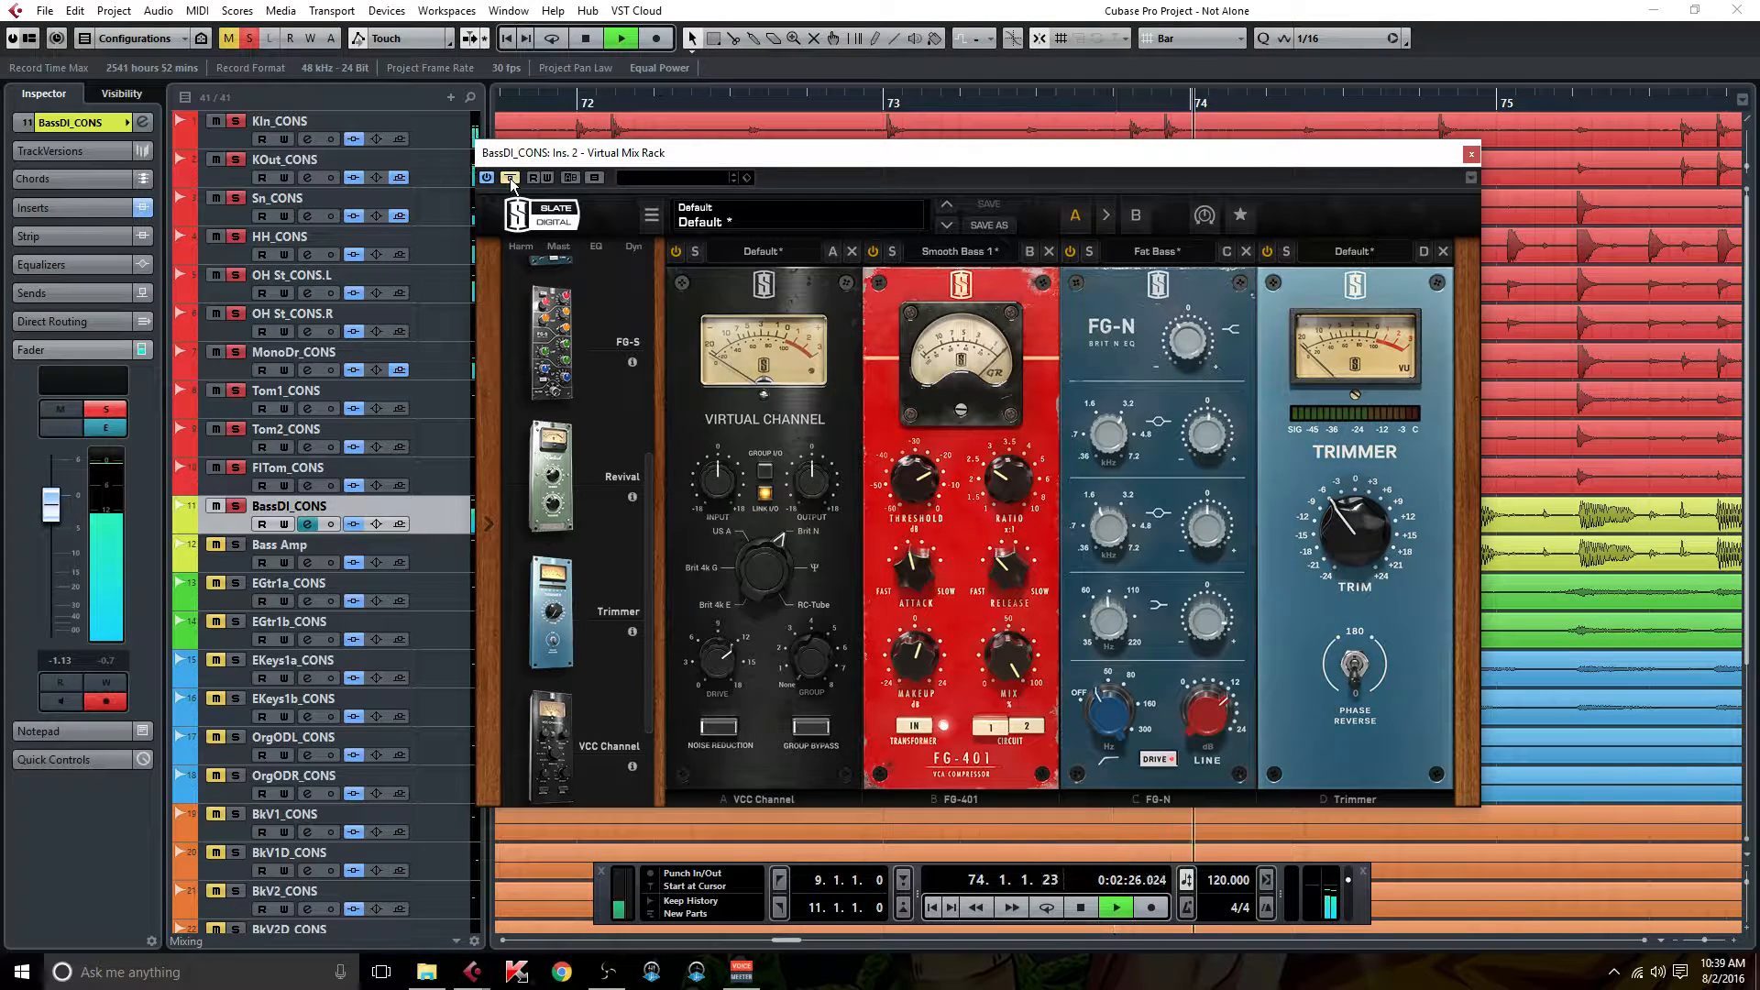
click(514, 178)
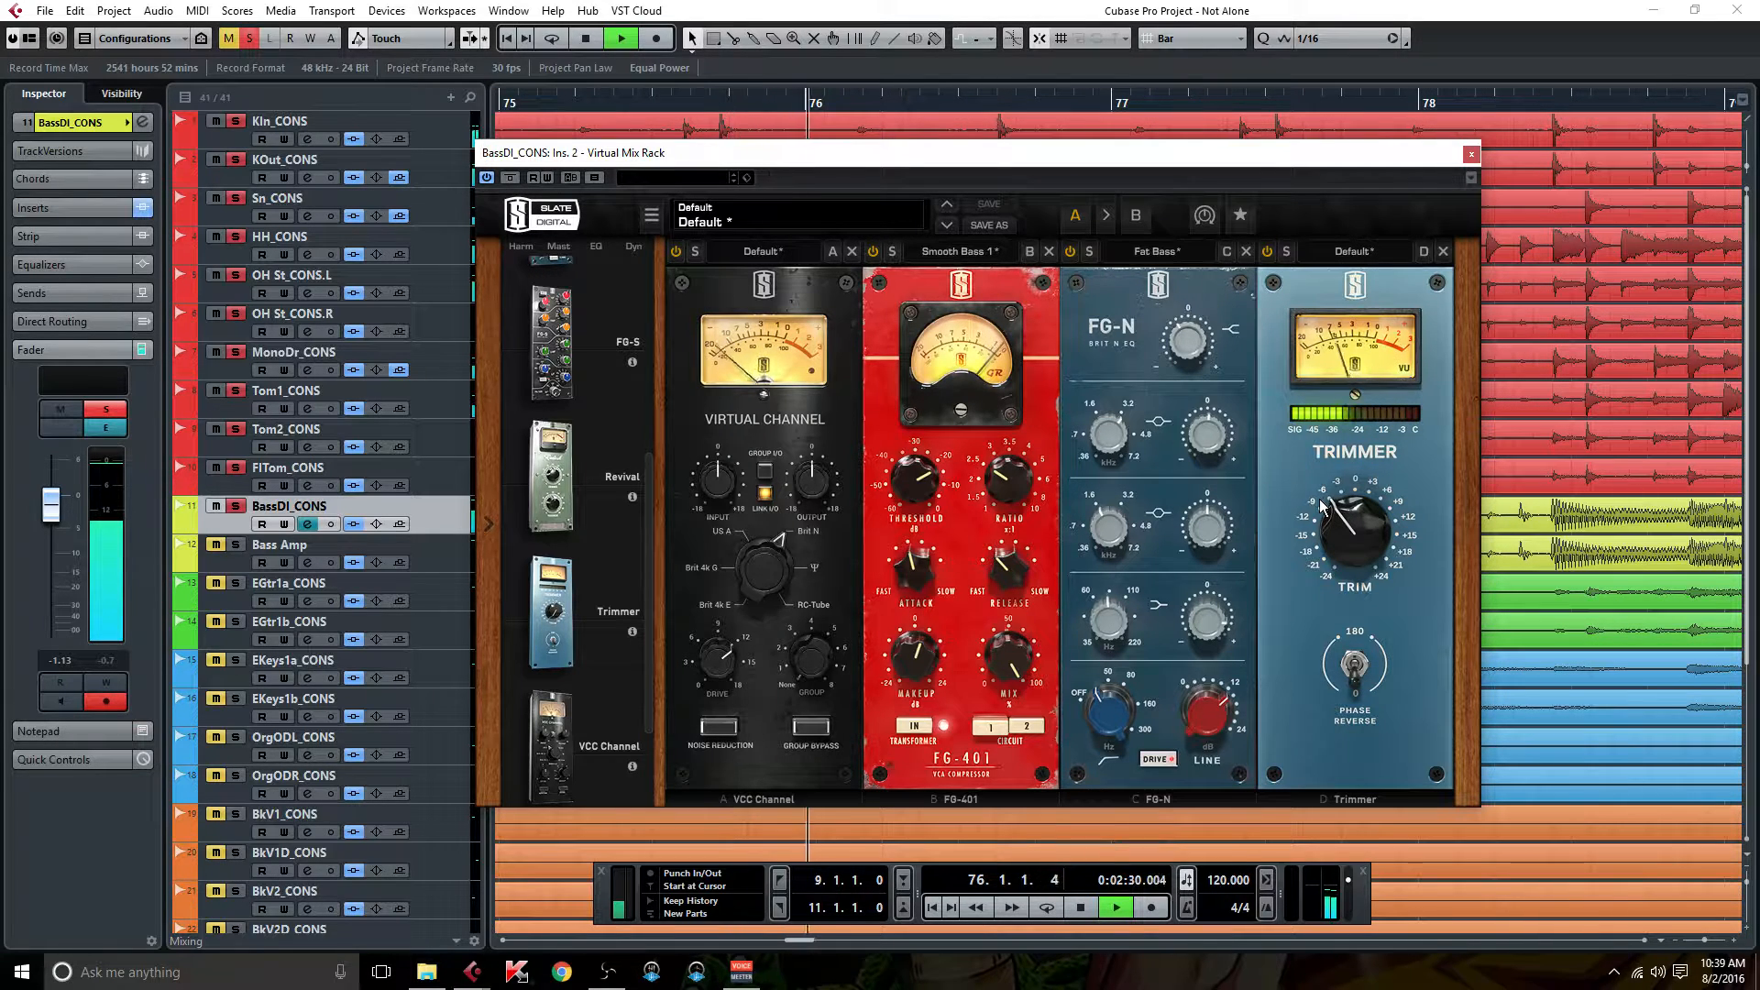
Set the Trimmer to -9.00 dB and check the bass level again with the rack bypassed and active.
drag(1353, 530, 1353, 545)
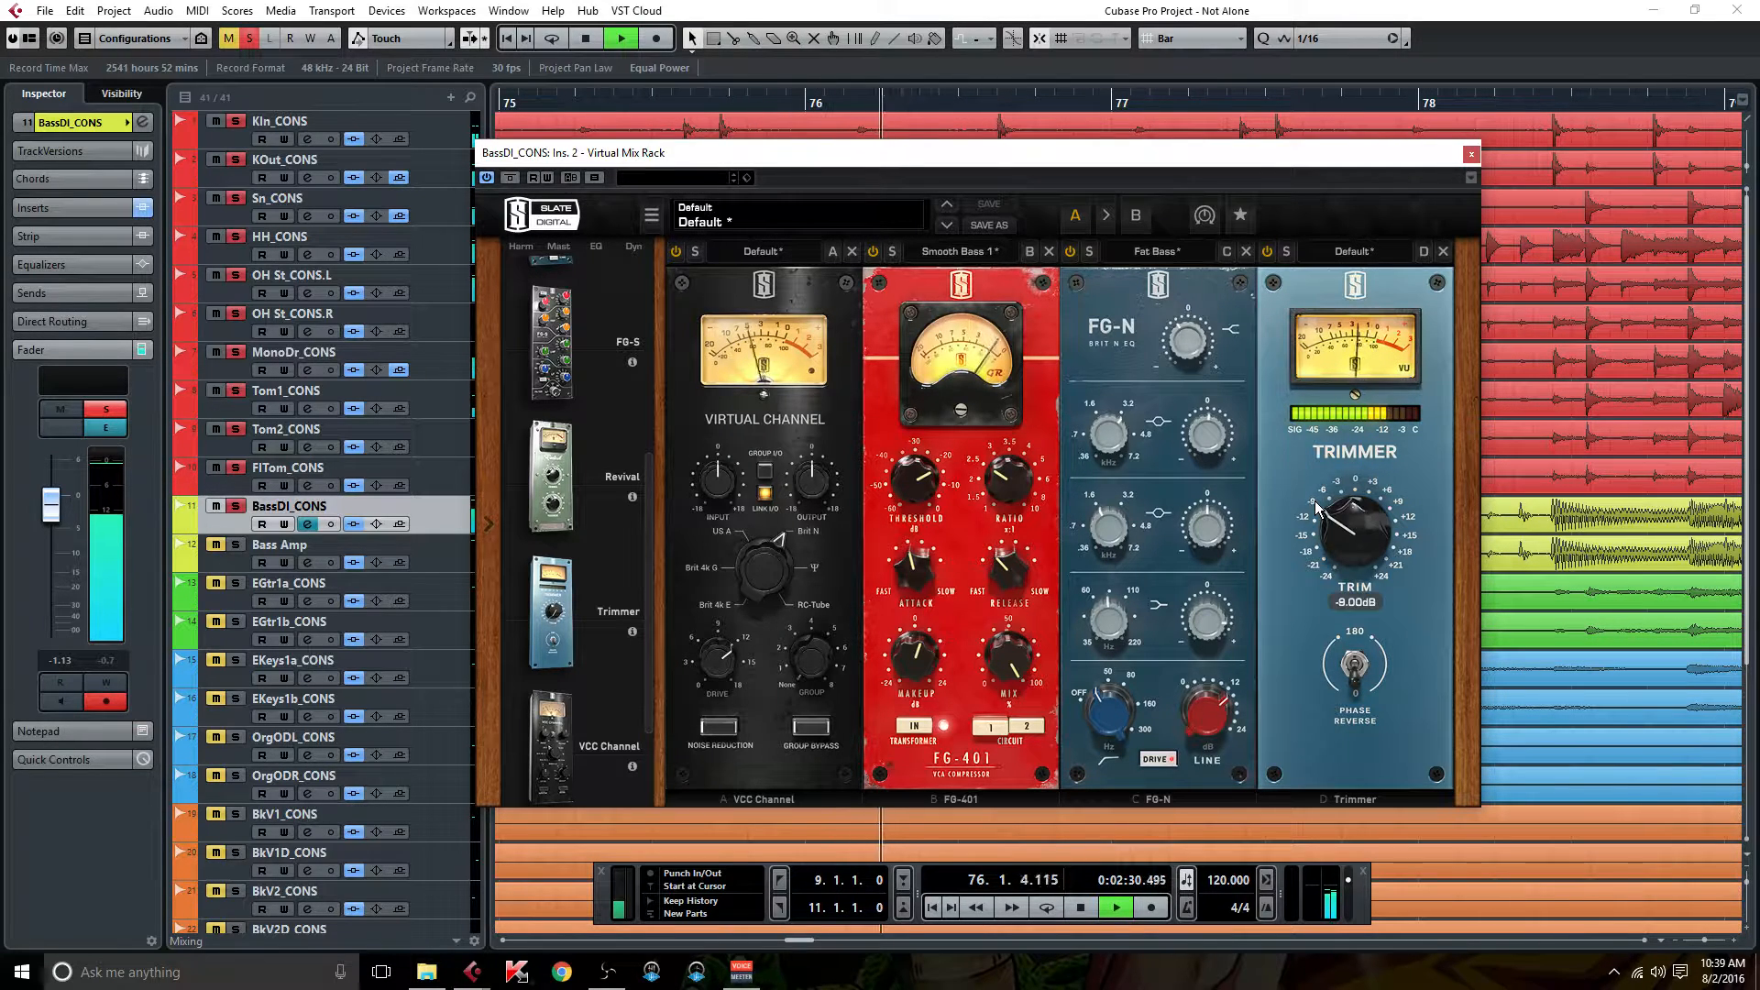
click(511, 178)
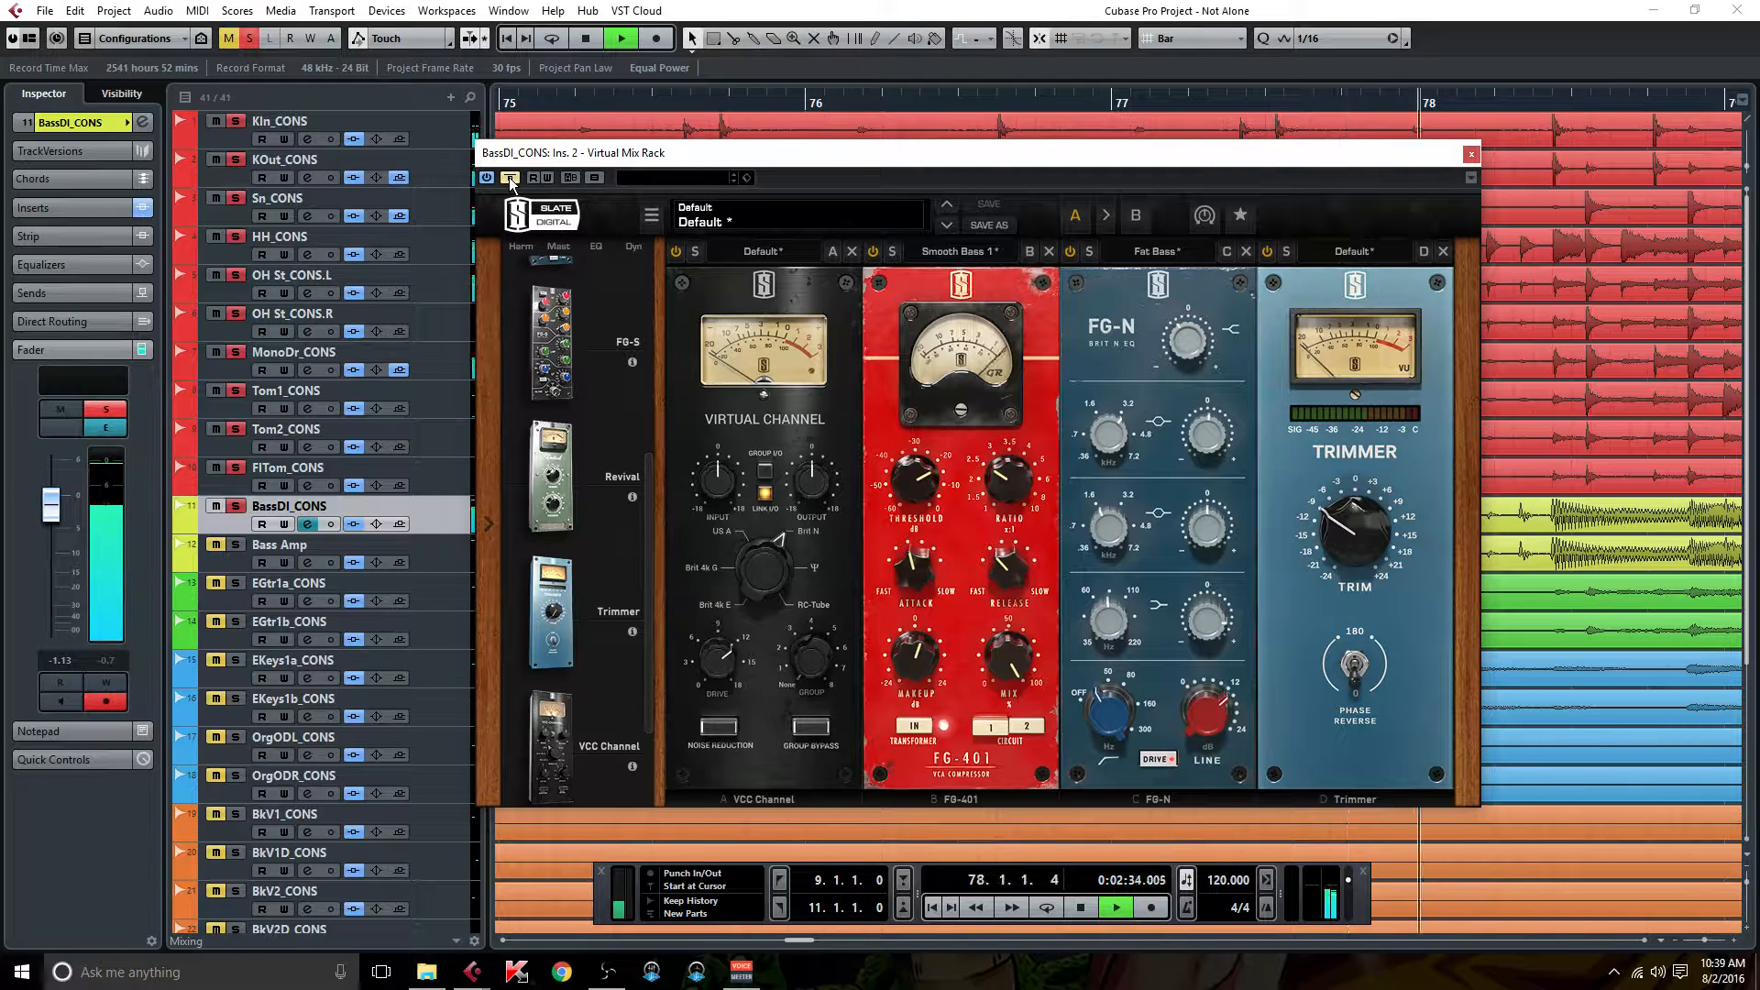
click(510, 178)
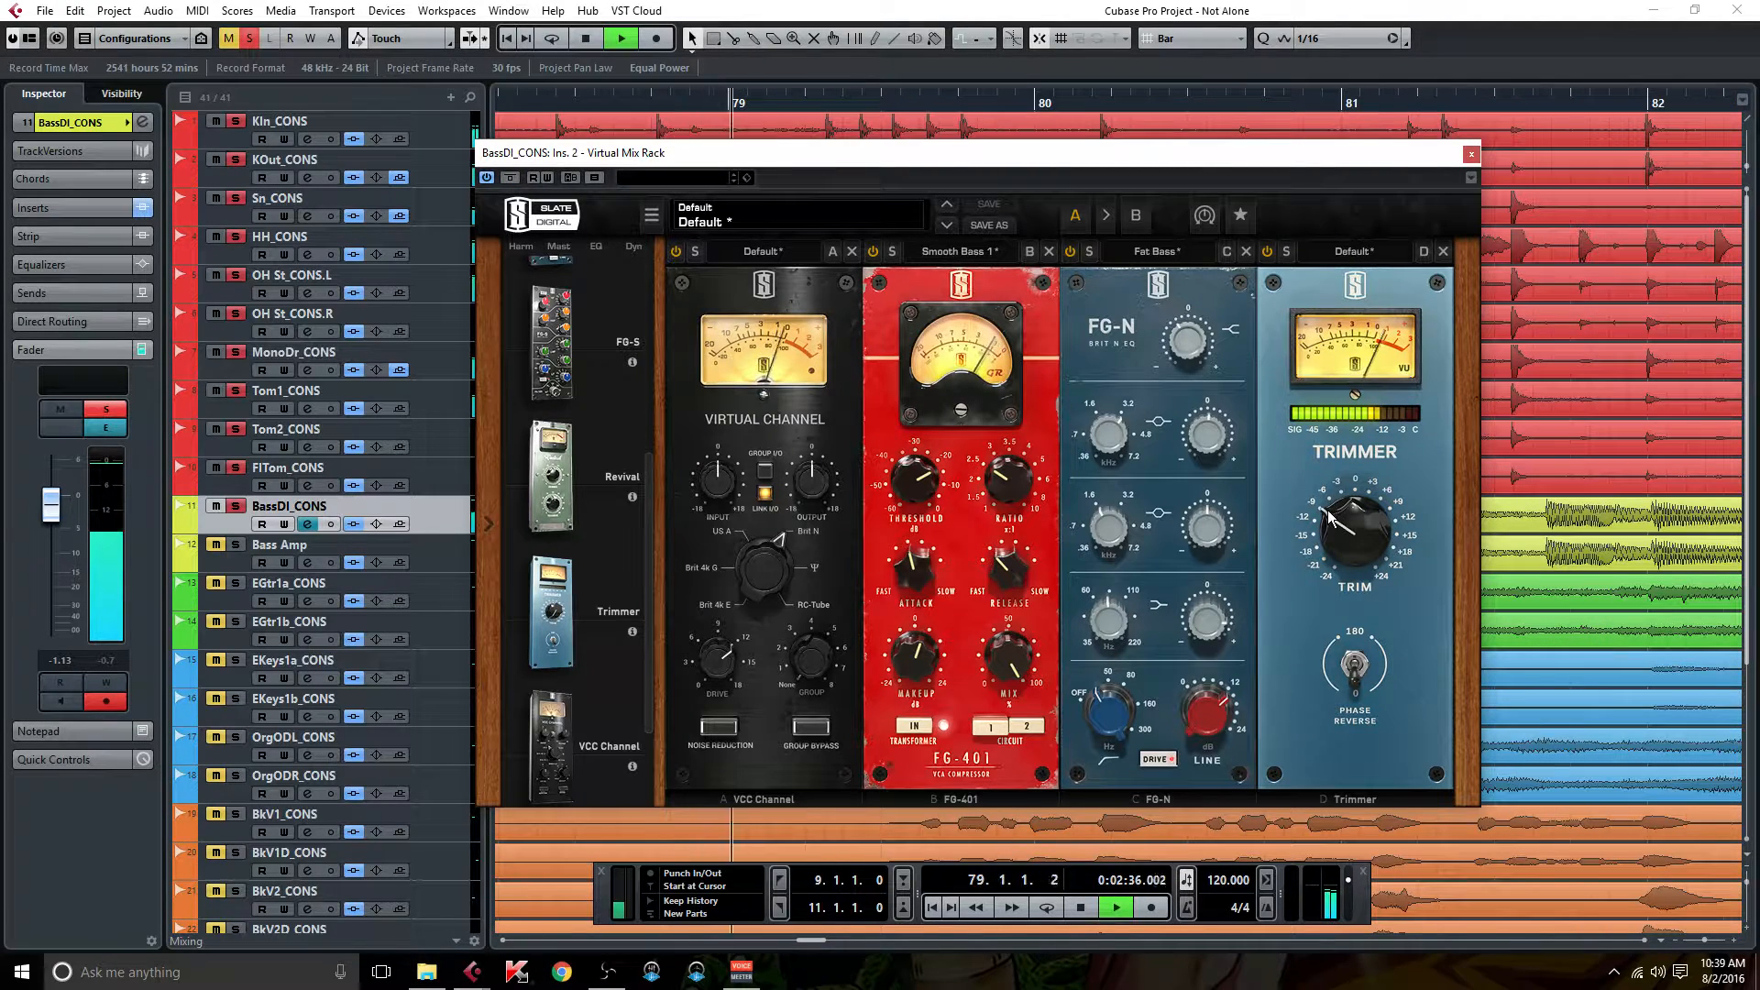
Set the Trimmer to -7.47 dB and compare the rack against bypass.
drag(1329, 510, 1334, 513)
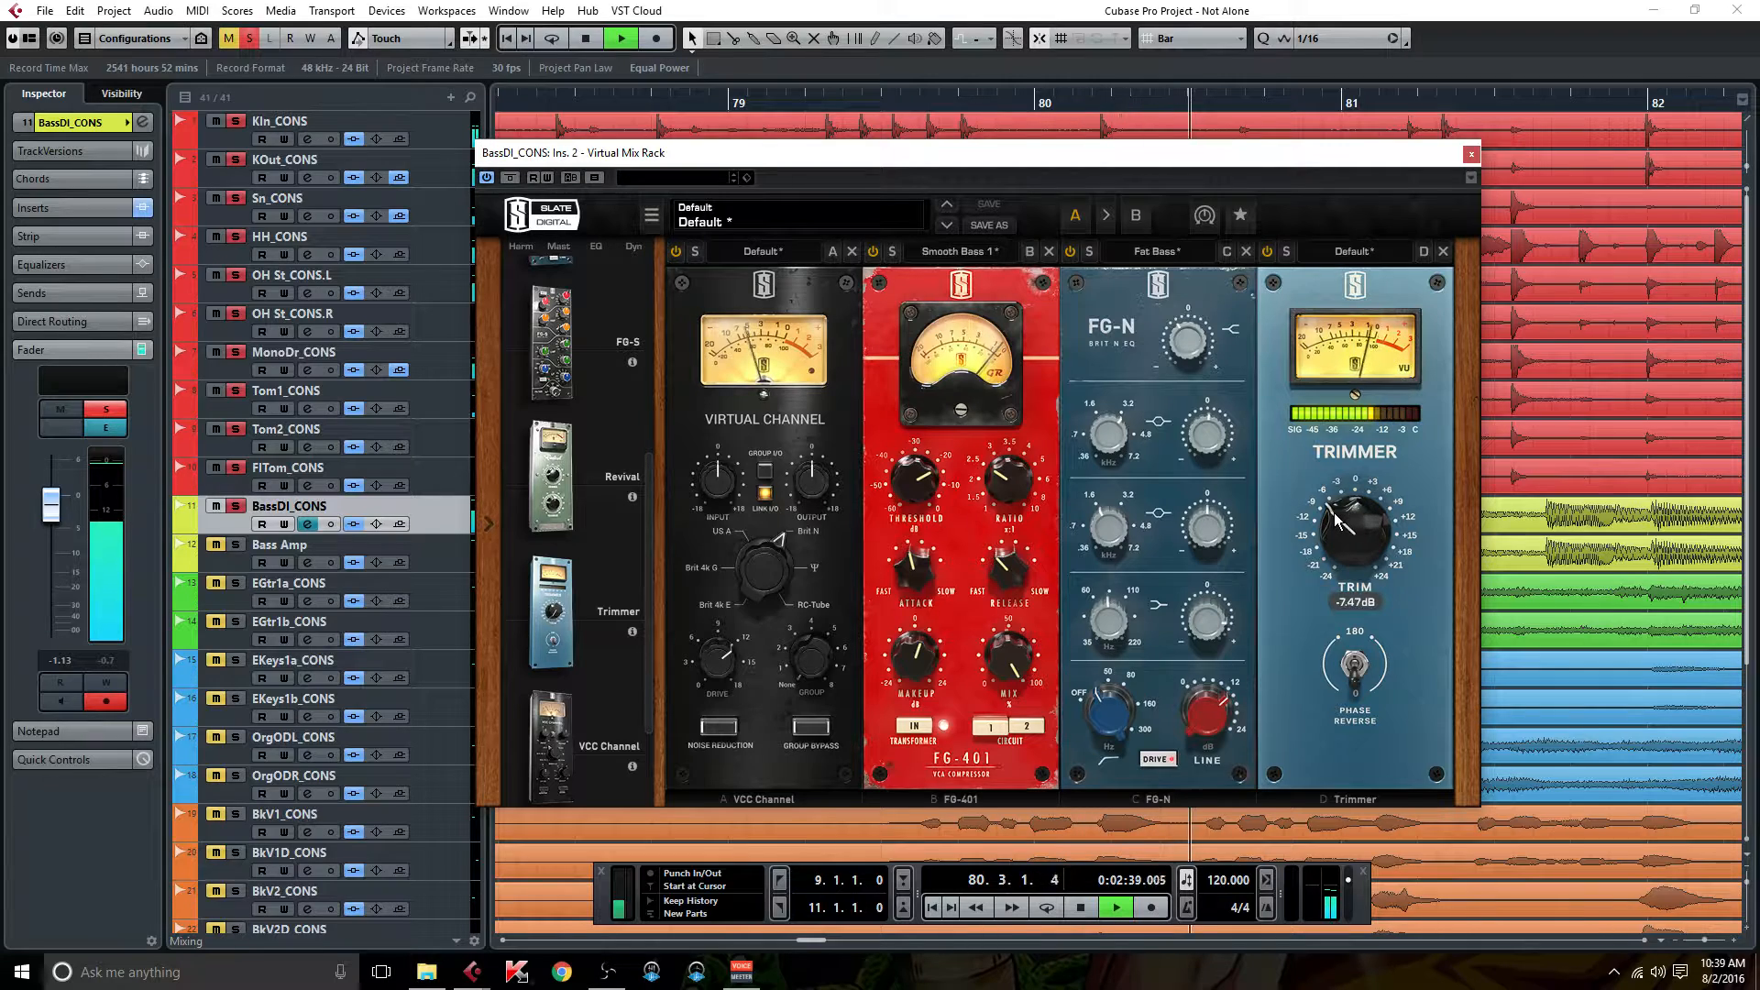
click(512, 179)
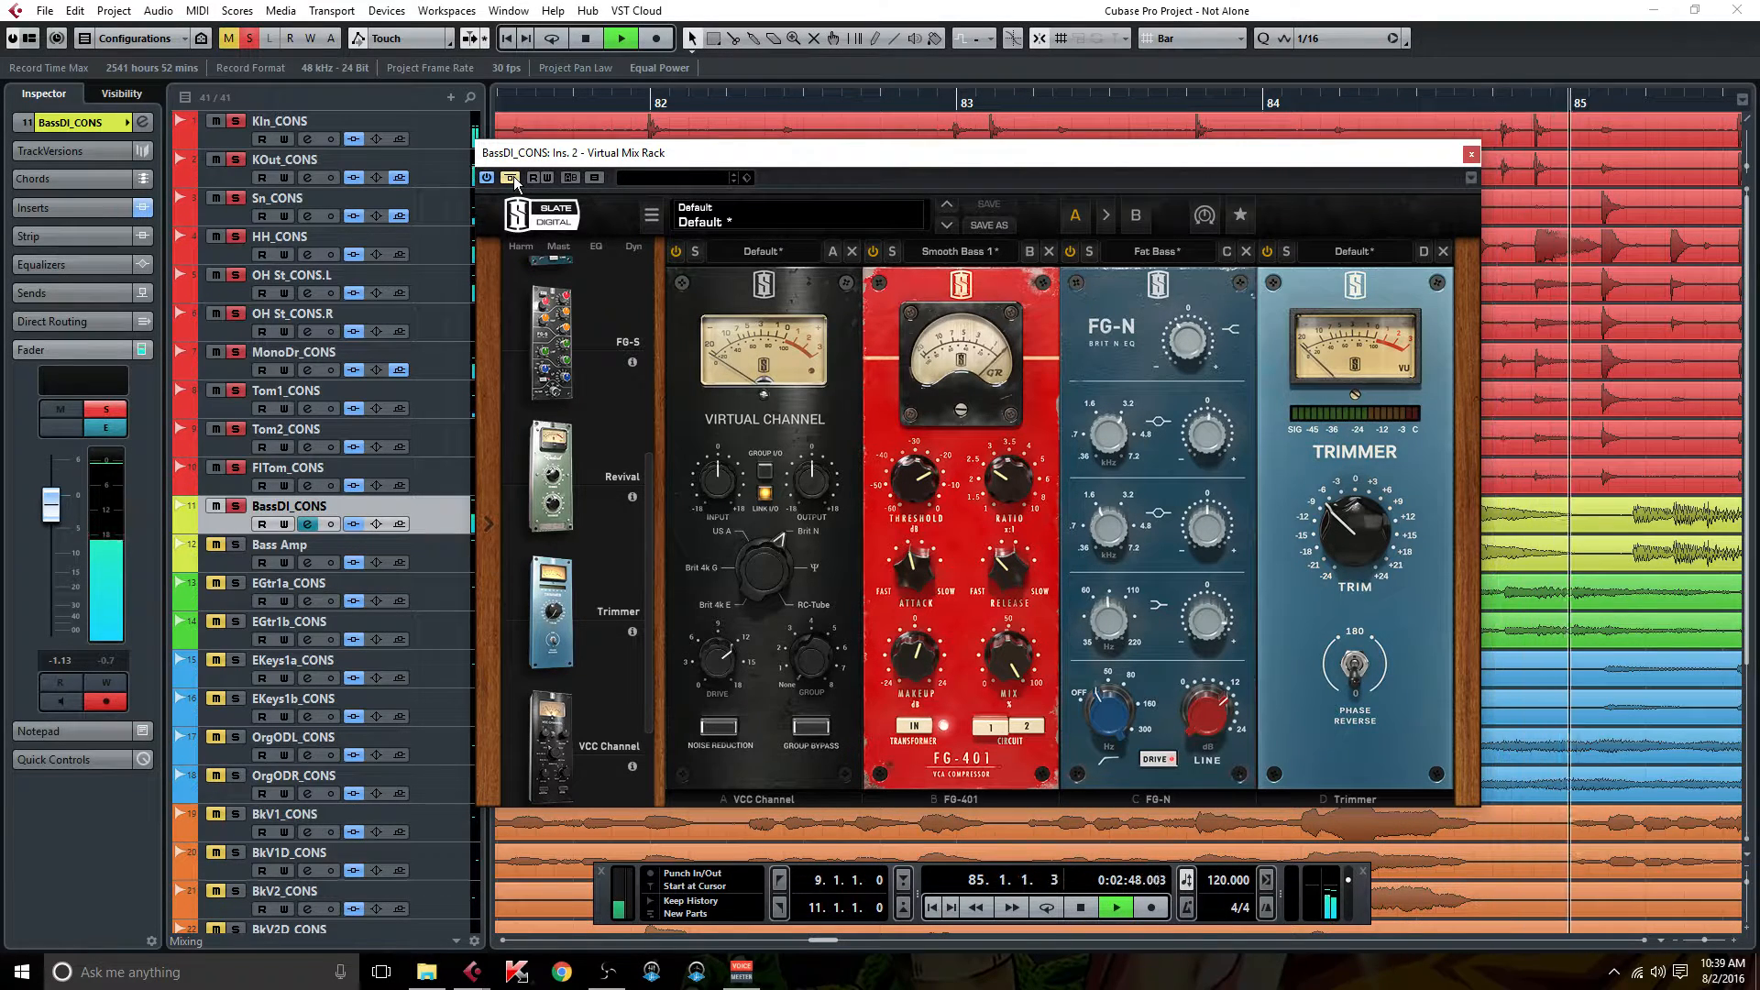
click(511, 179)
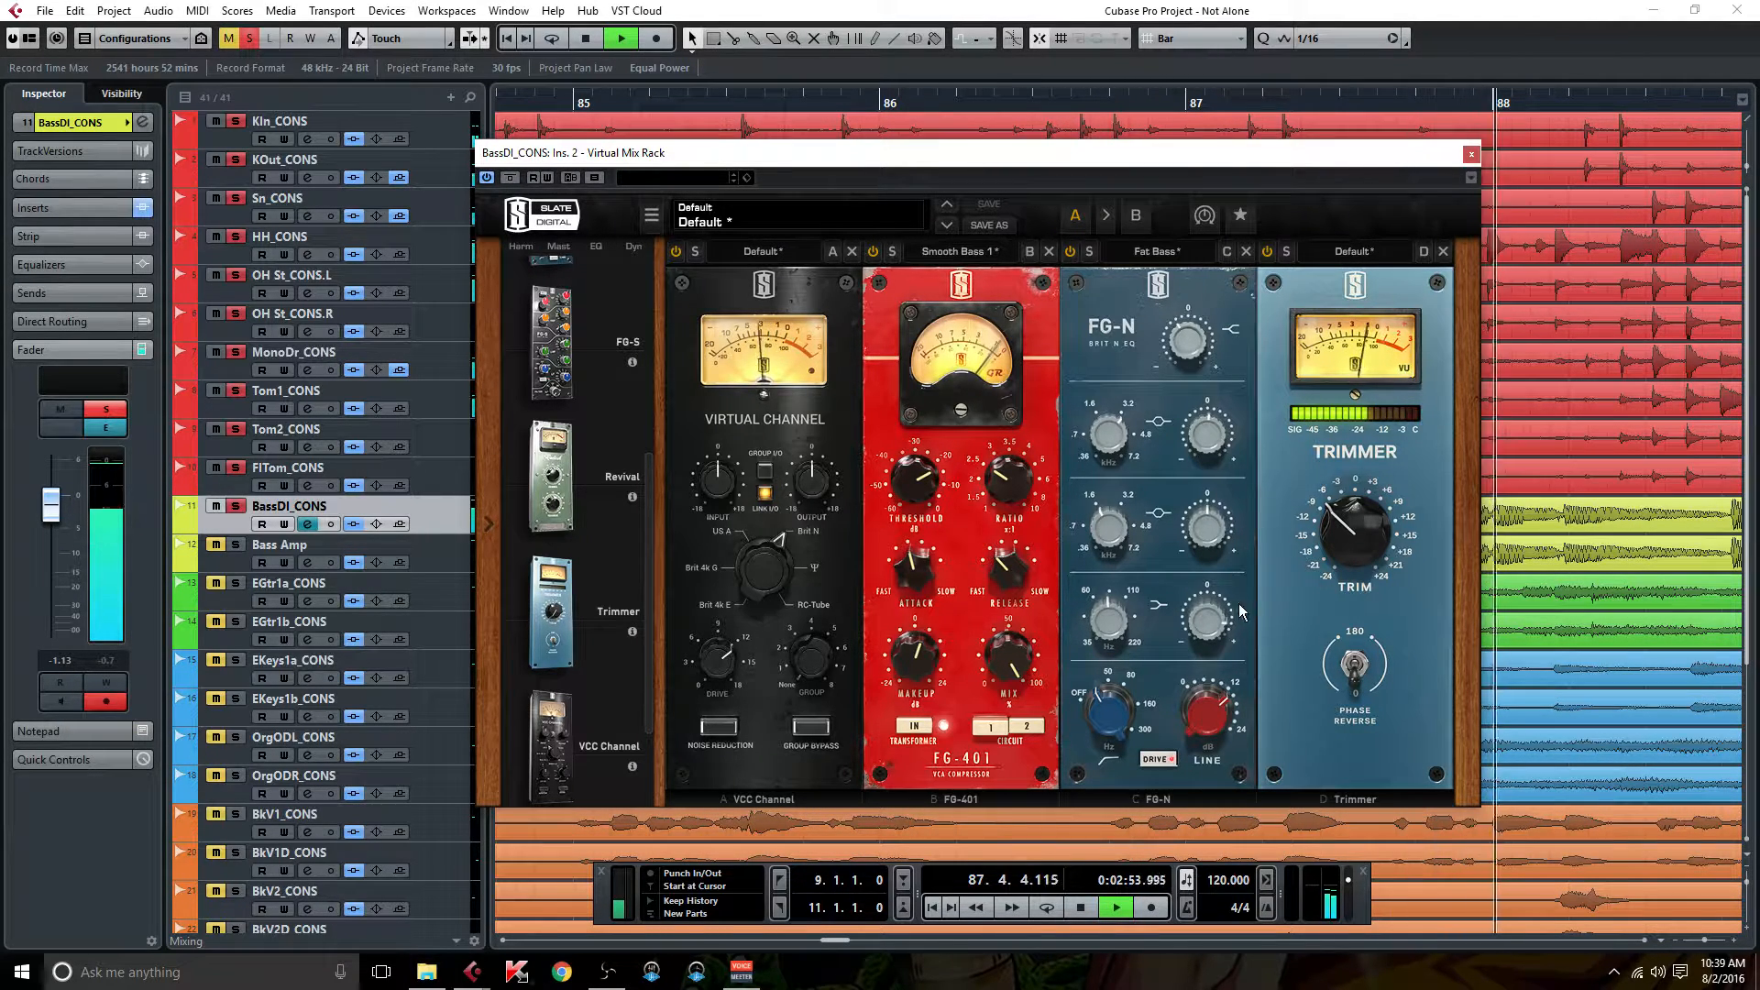
Lower the FG-N's low-shelf gain to +5.18 dB, readjust the Trimmer level, and stop playback.
mouse_move(1205, 635)
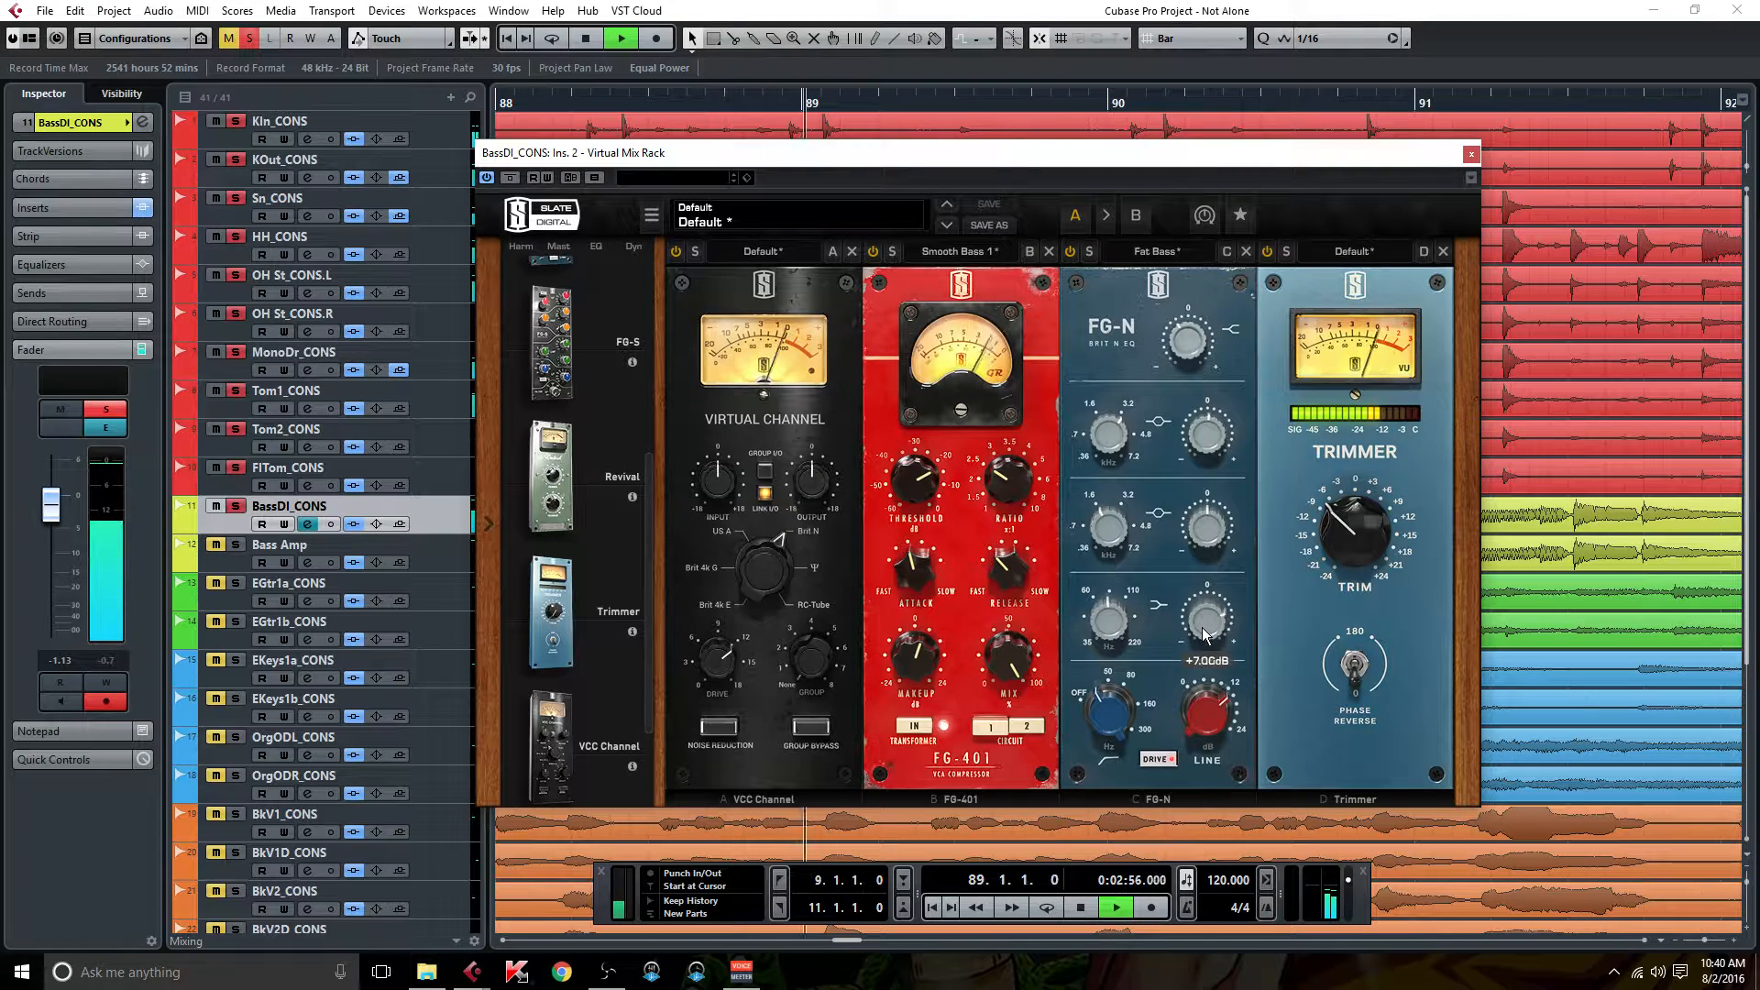
drag(1206, 642, 1204, 646)
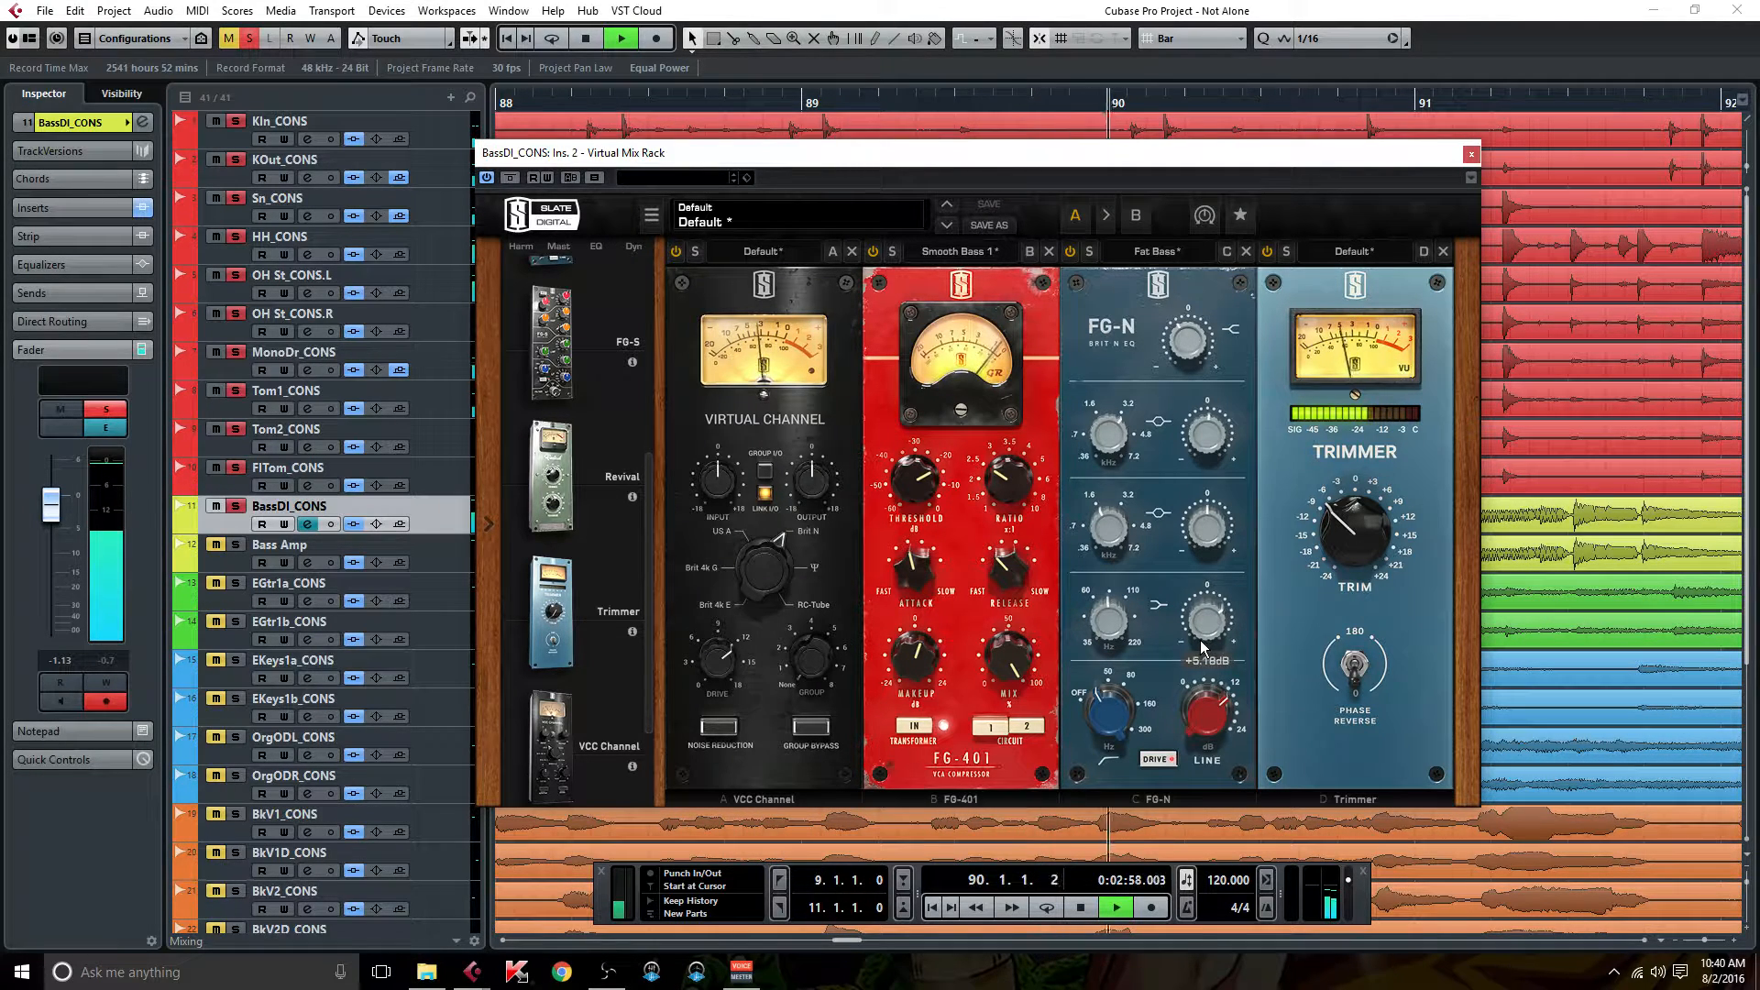
mouse_move(1323, 495)
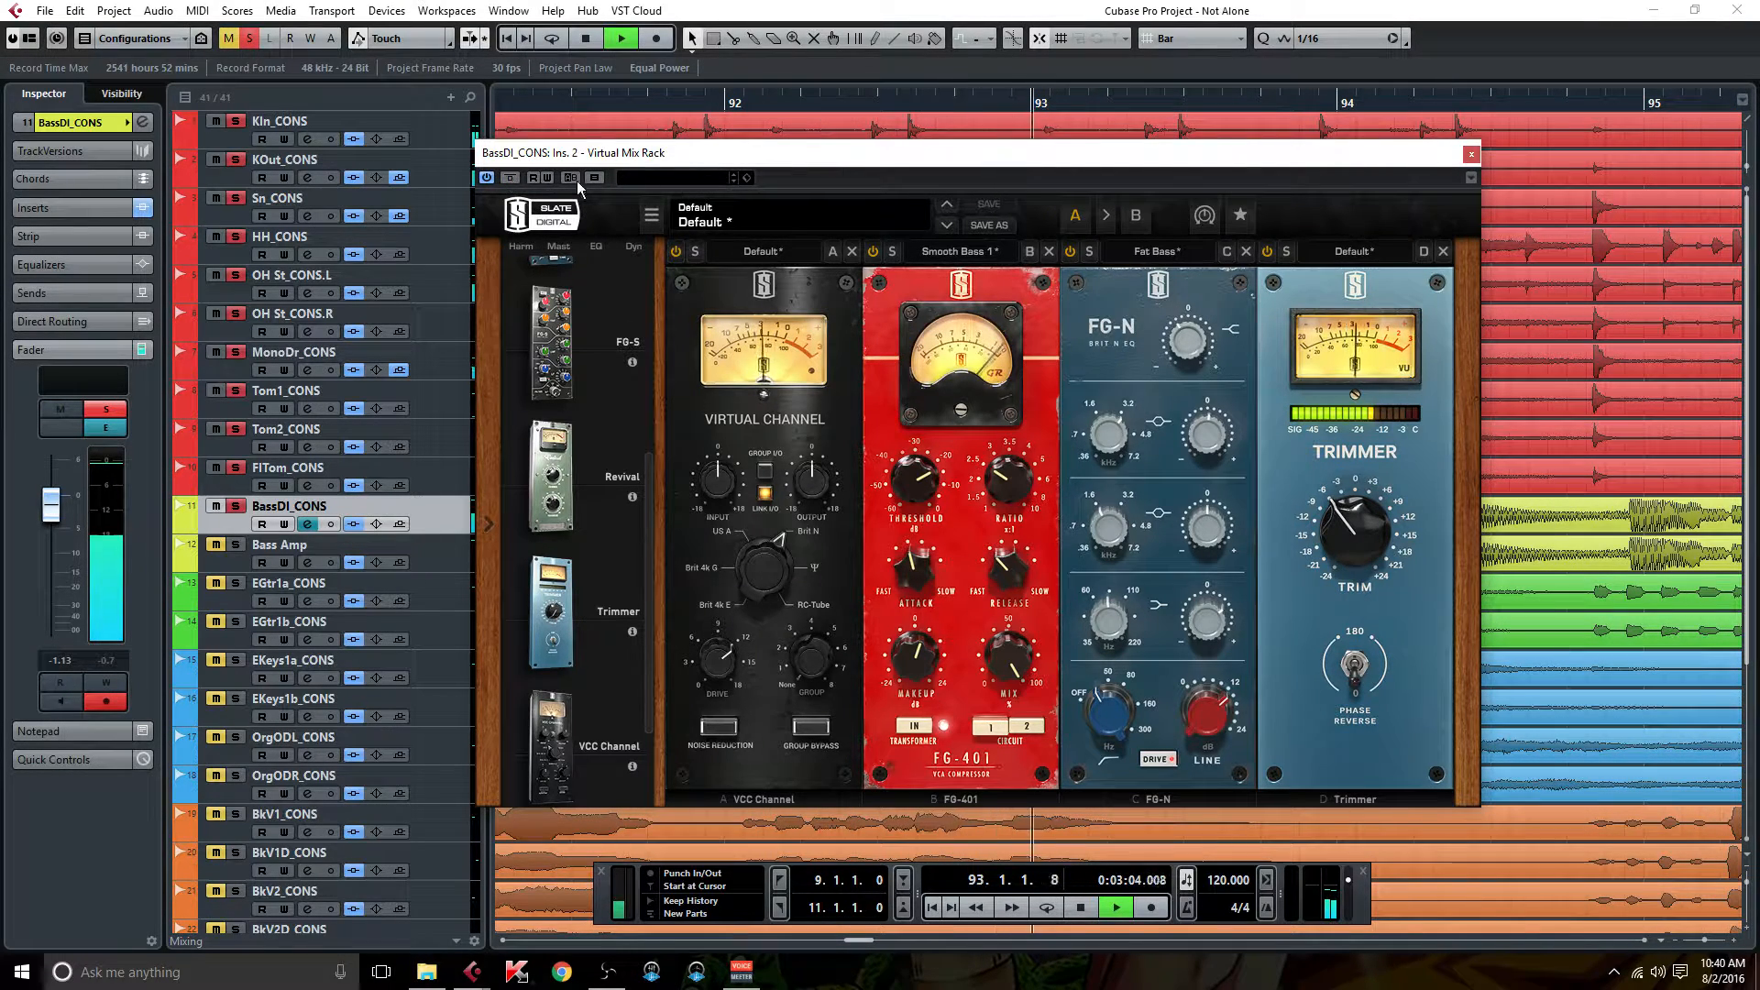
key(space)
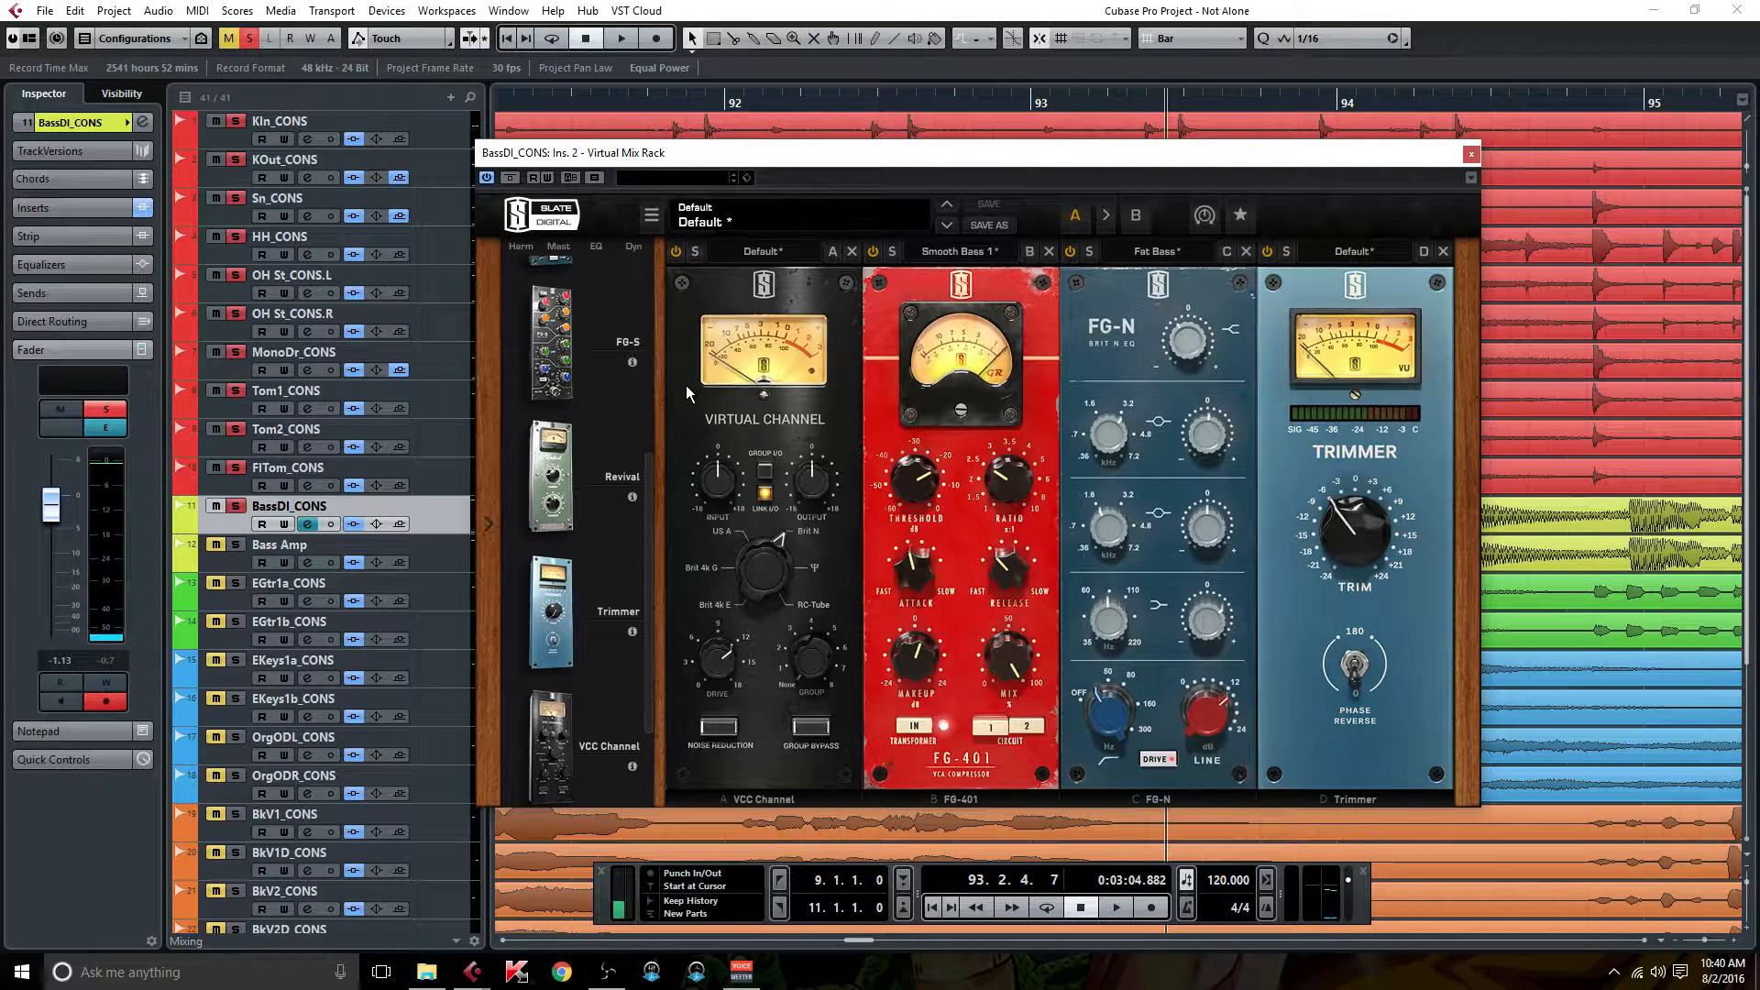
Bring the BassDI_CONS channel settings into view and arrange them beside the Virtual Mix Rack so the insert list is accessible.
click(310, 524)
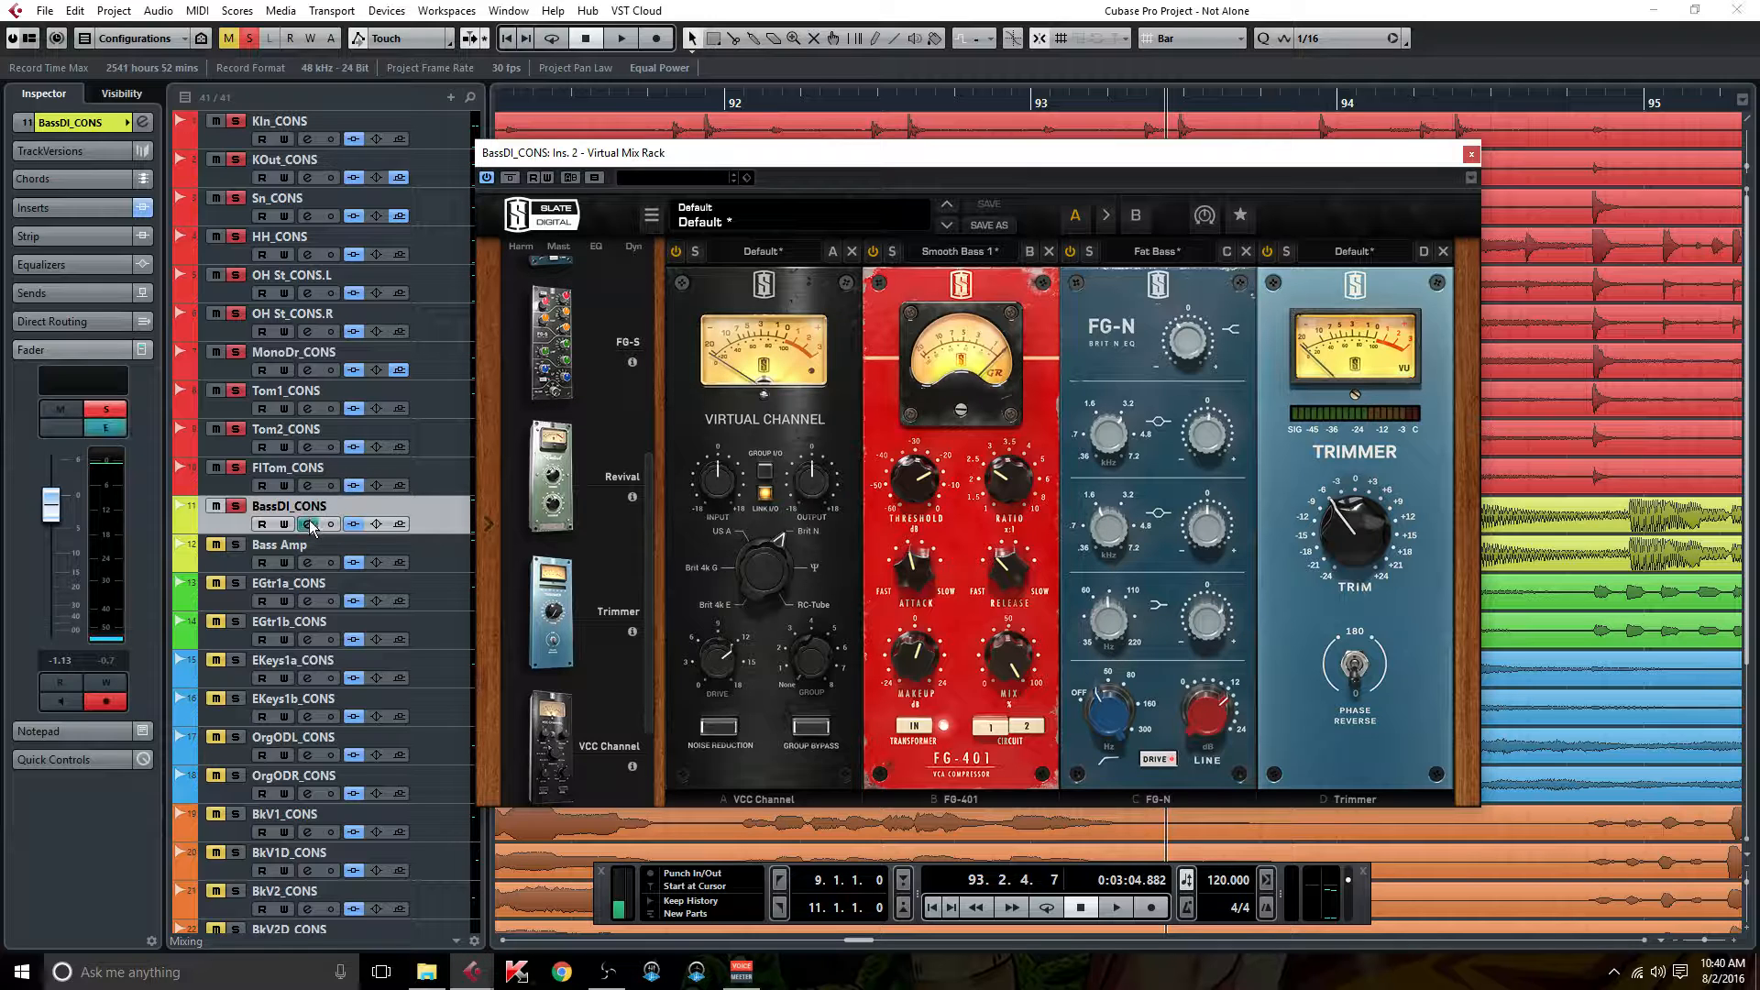
drag(656, 158, 944, 174)
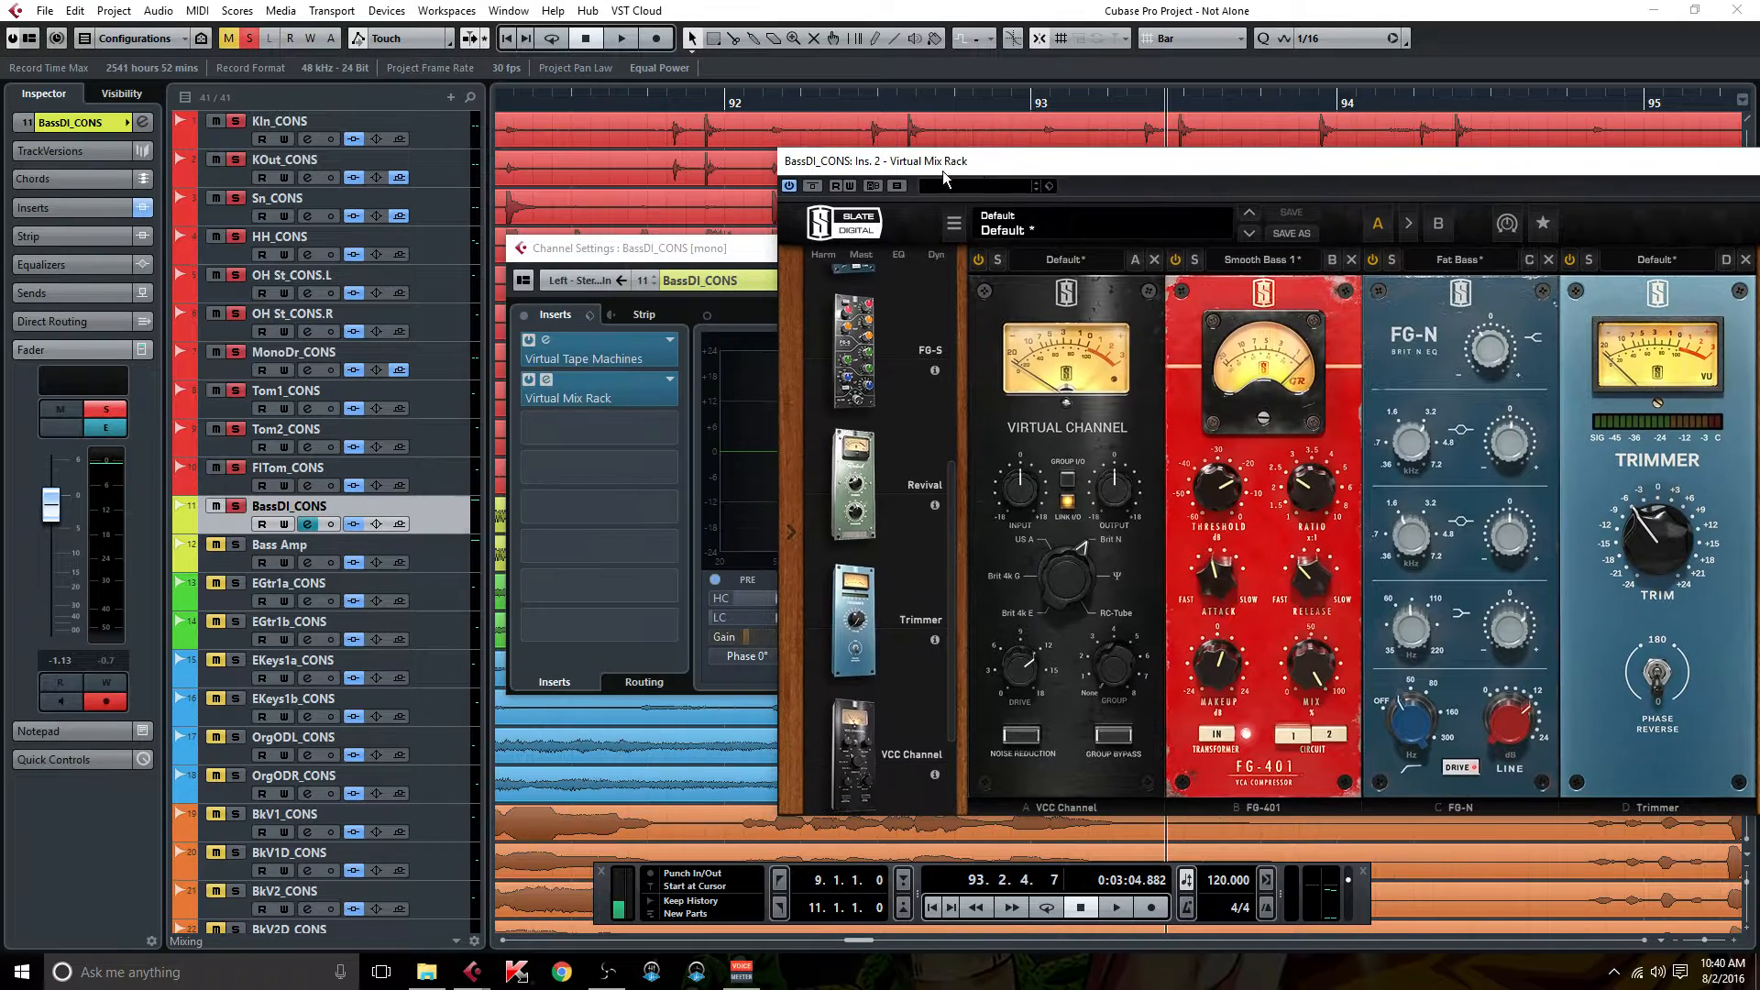
drag(656, 234, 422, 236)
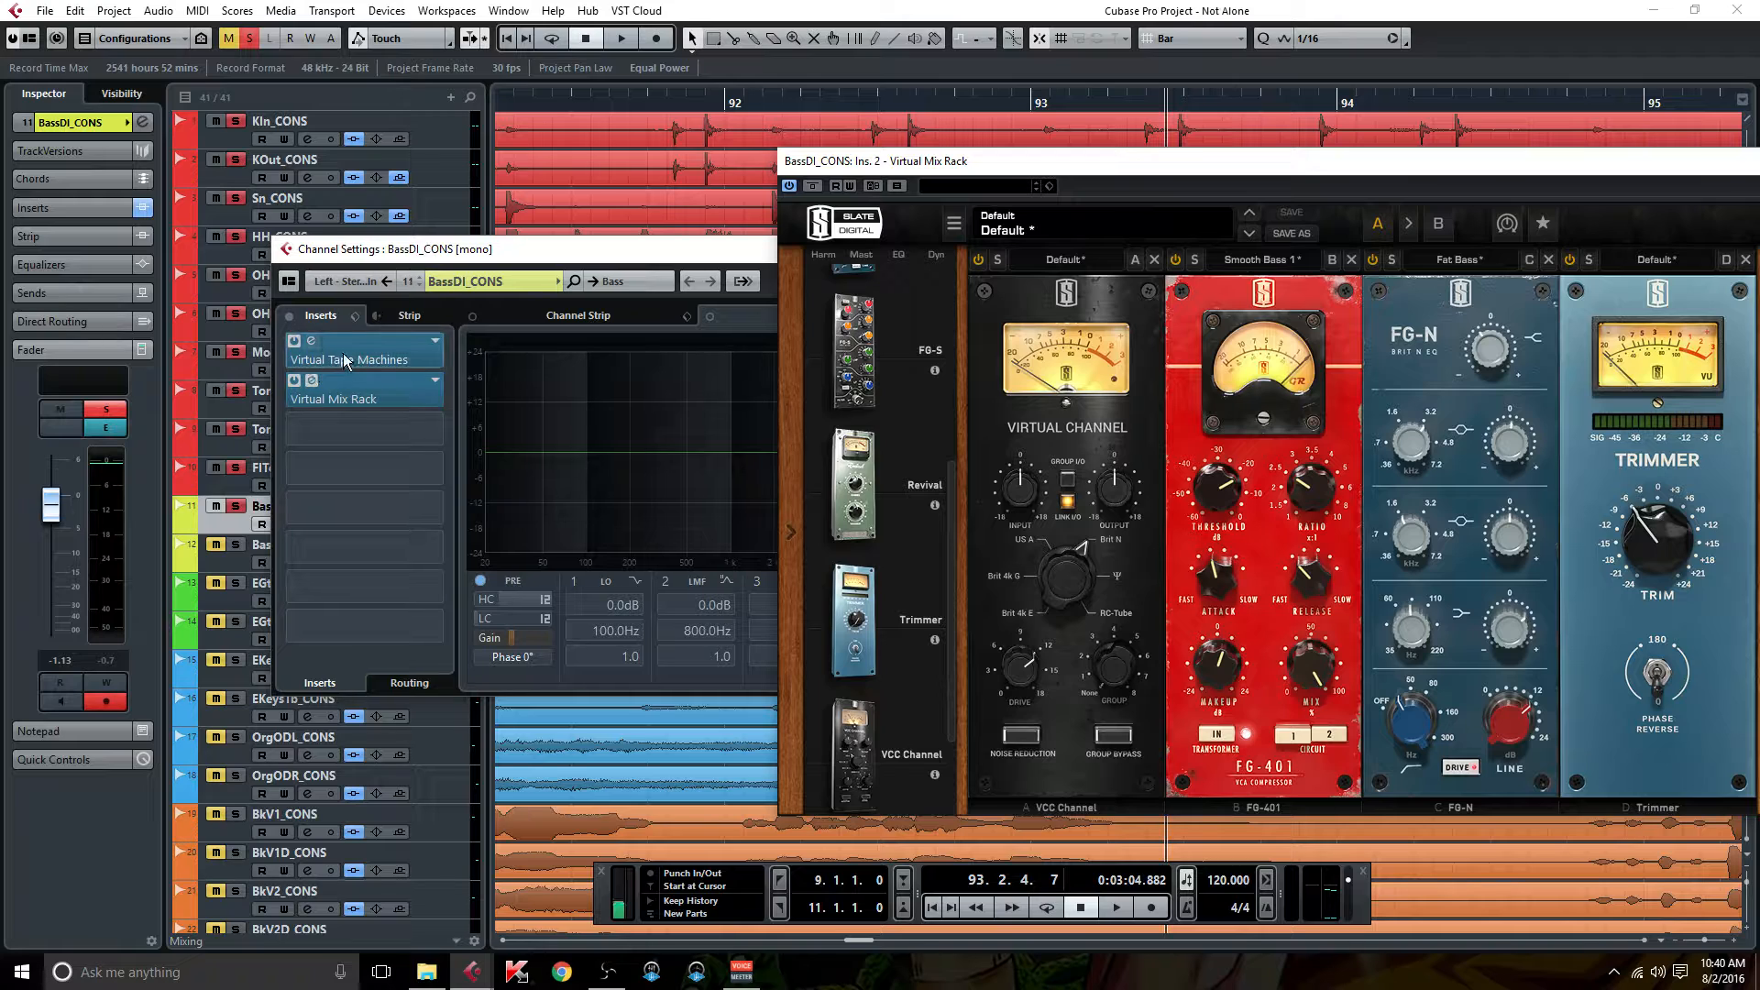
Review the Virtual Tape Machines and Virtual Mix Rack settings on BassDI_CONS, and close its plug-in and channel windows.
click(347, 360)
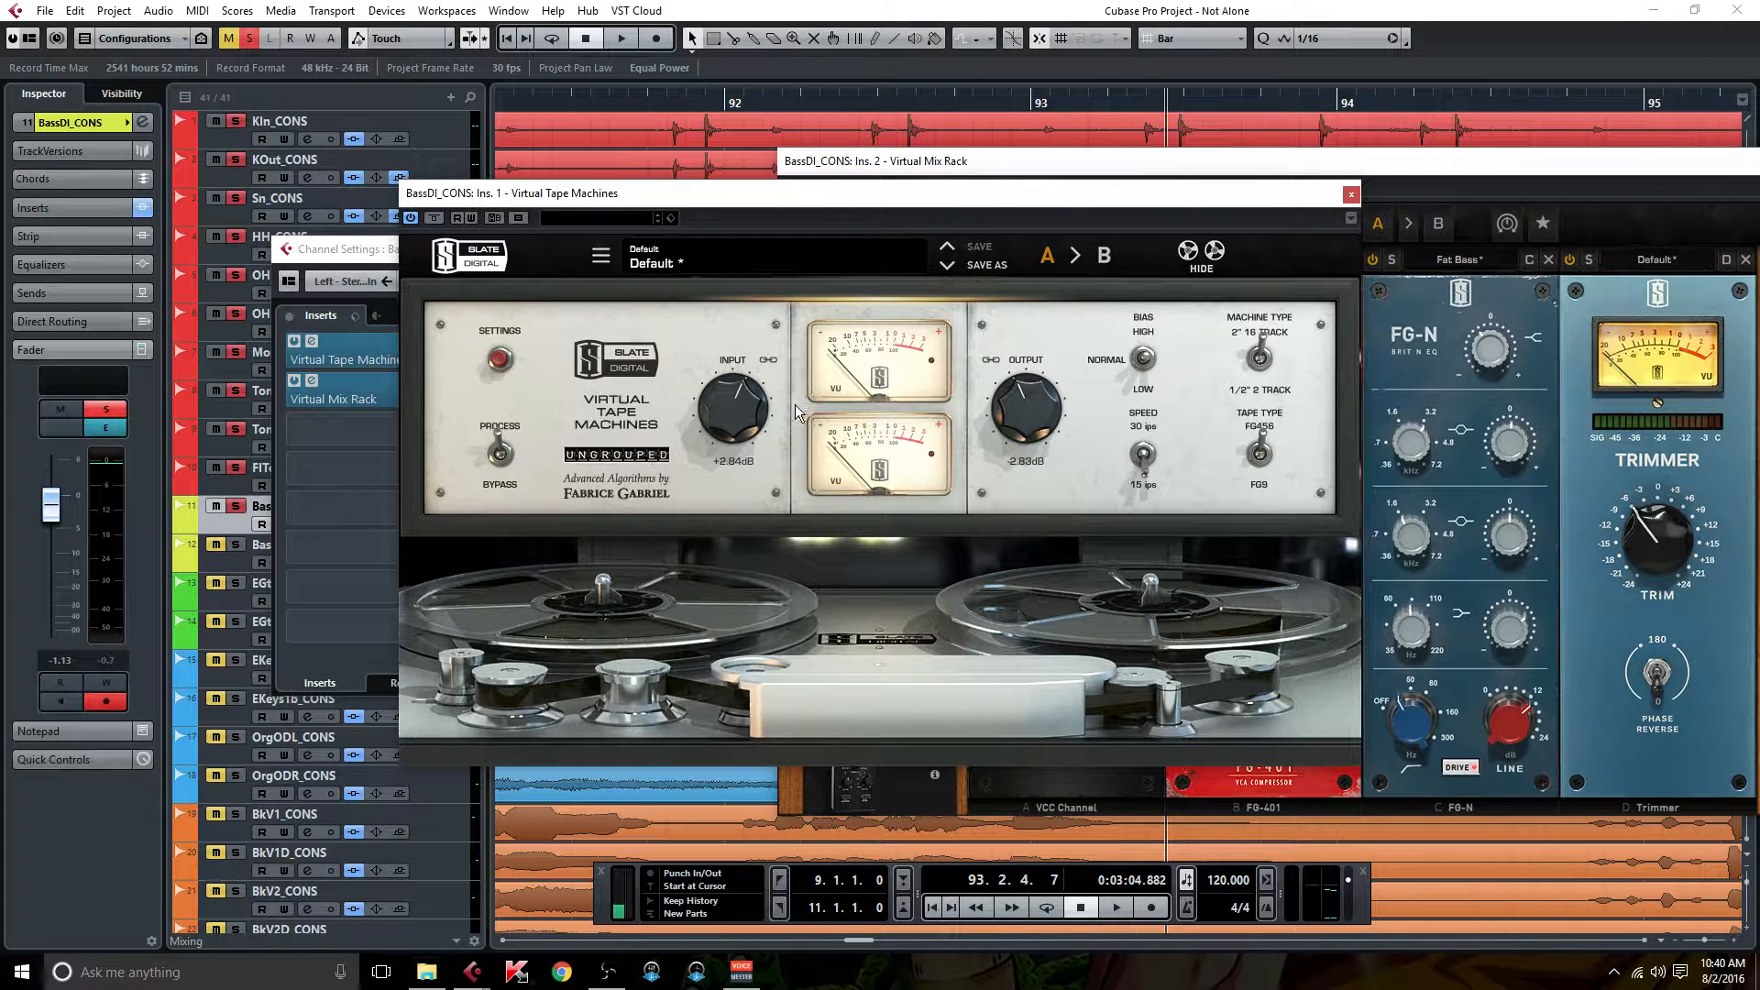
click(1348, 191)
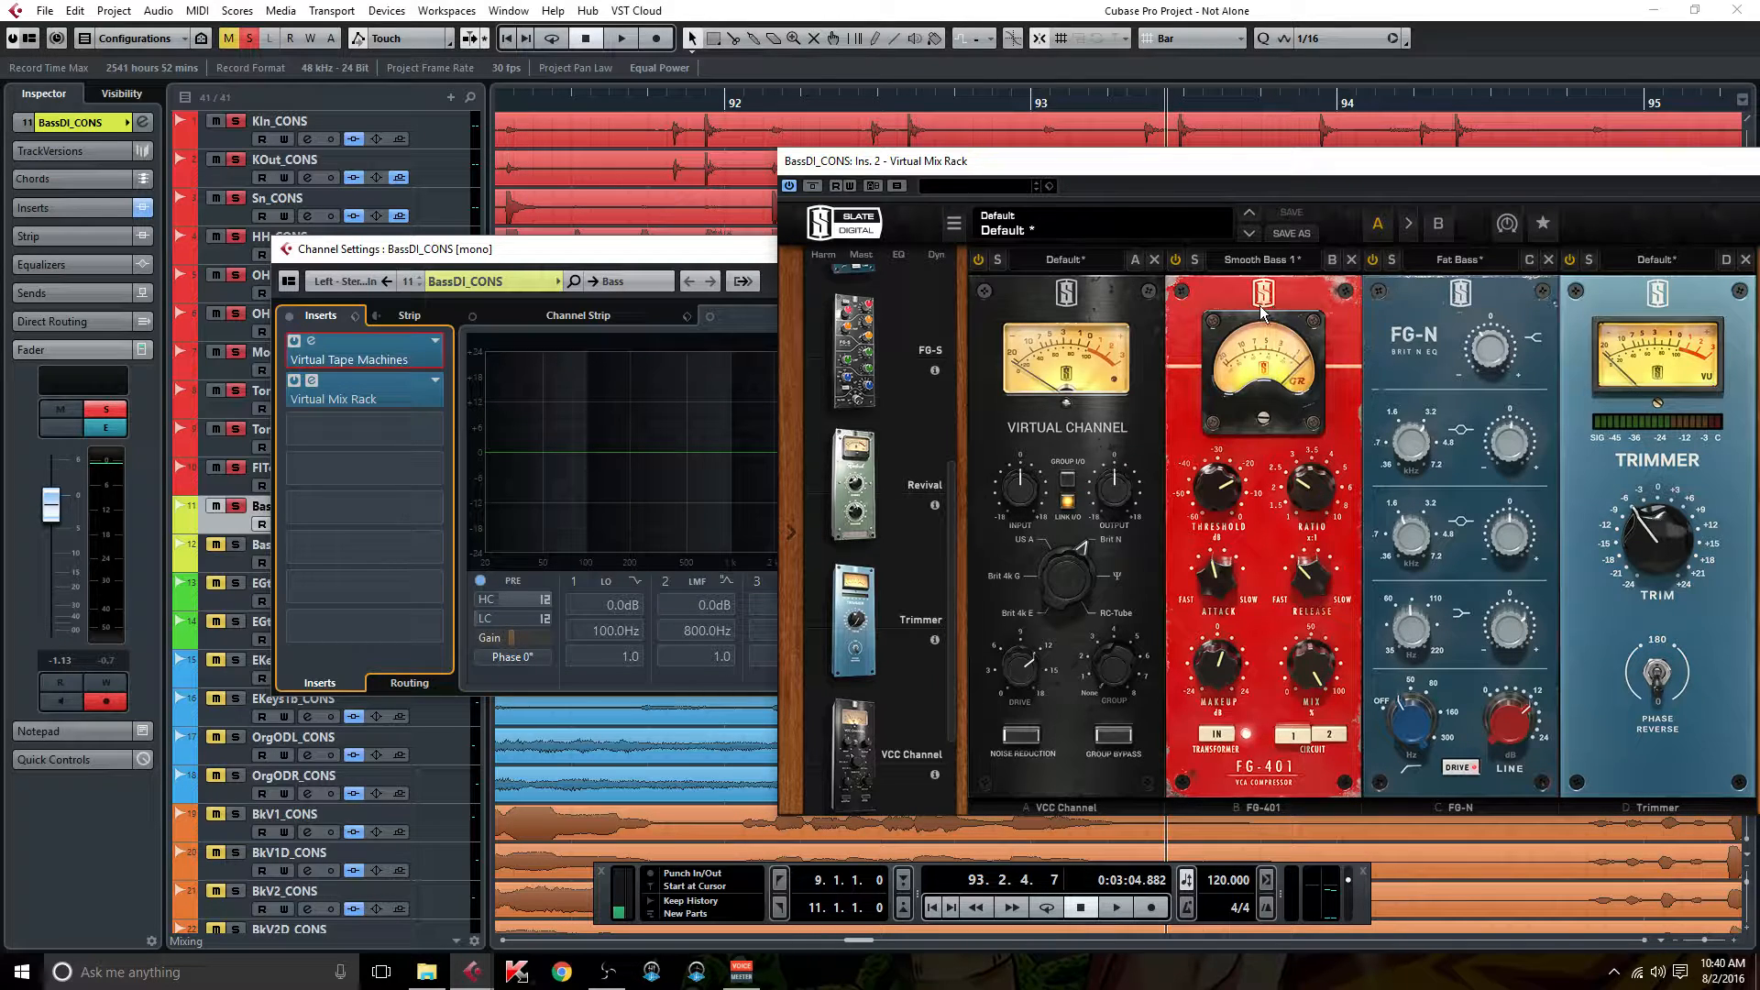
drag(1199, 163, 1020, 160)
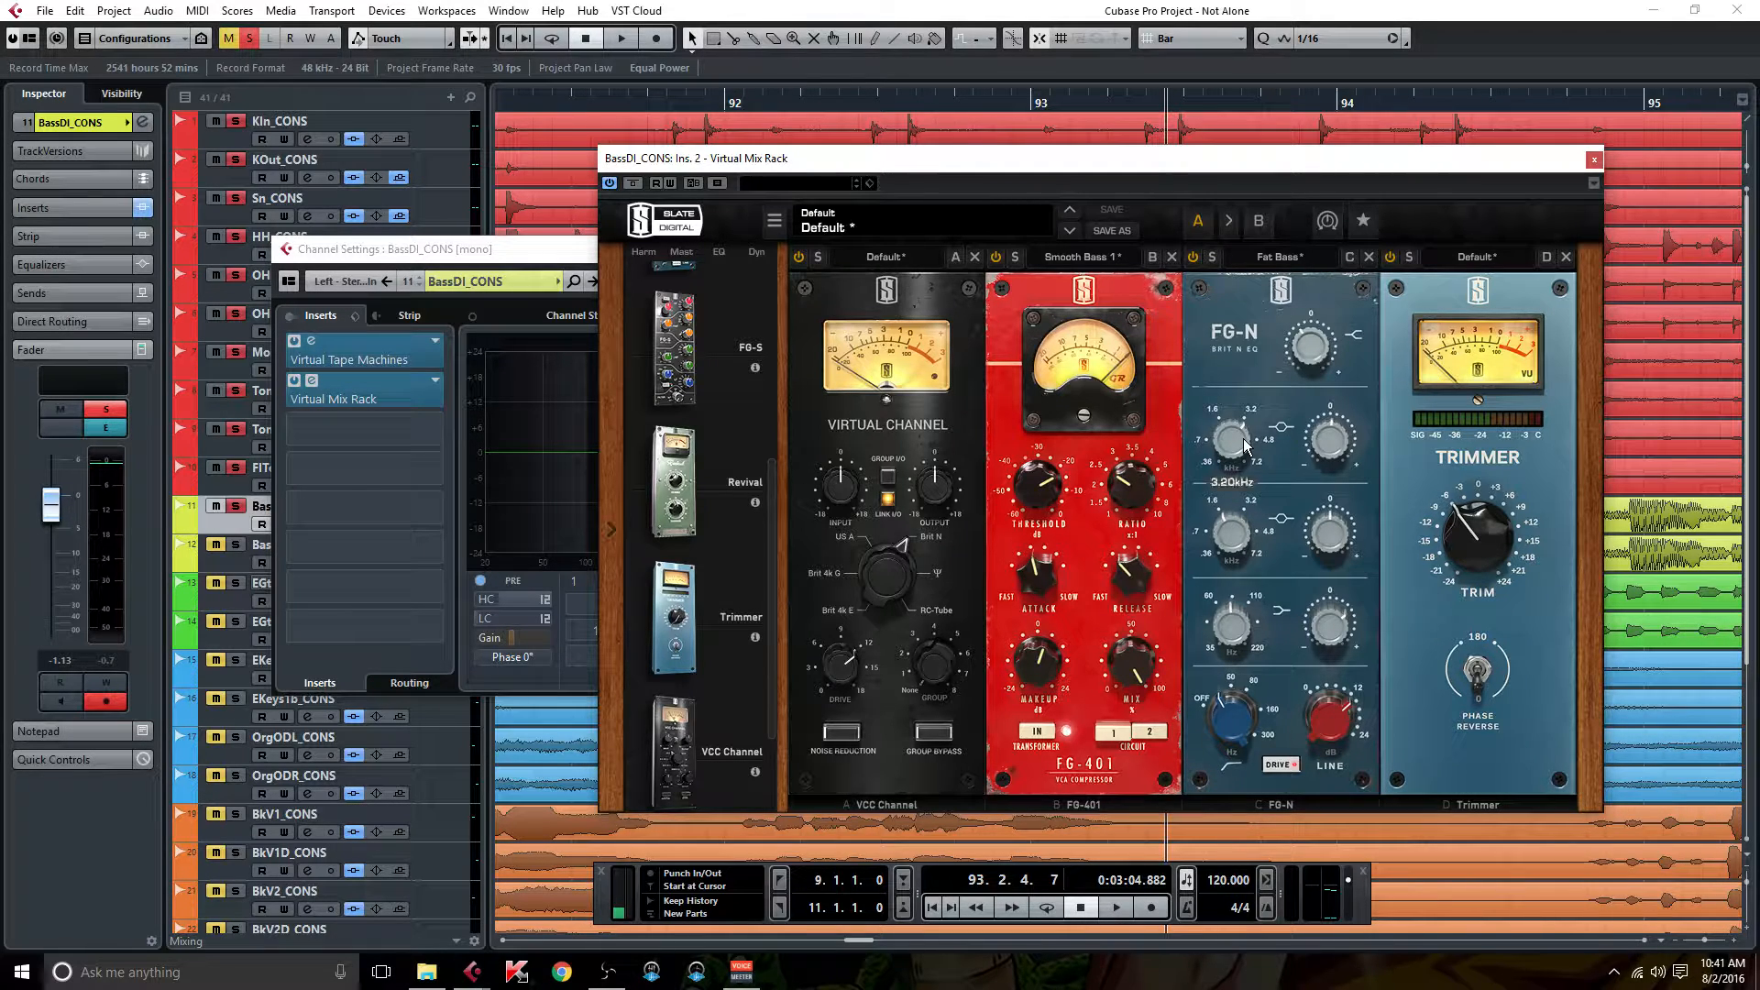
mouse_move(1341, 444)
mouse_move(1476, 524)
click(1593, 159)
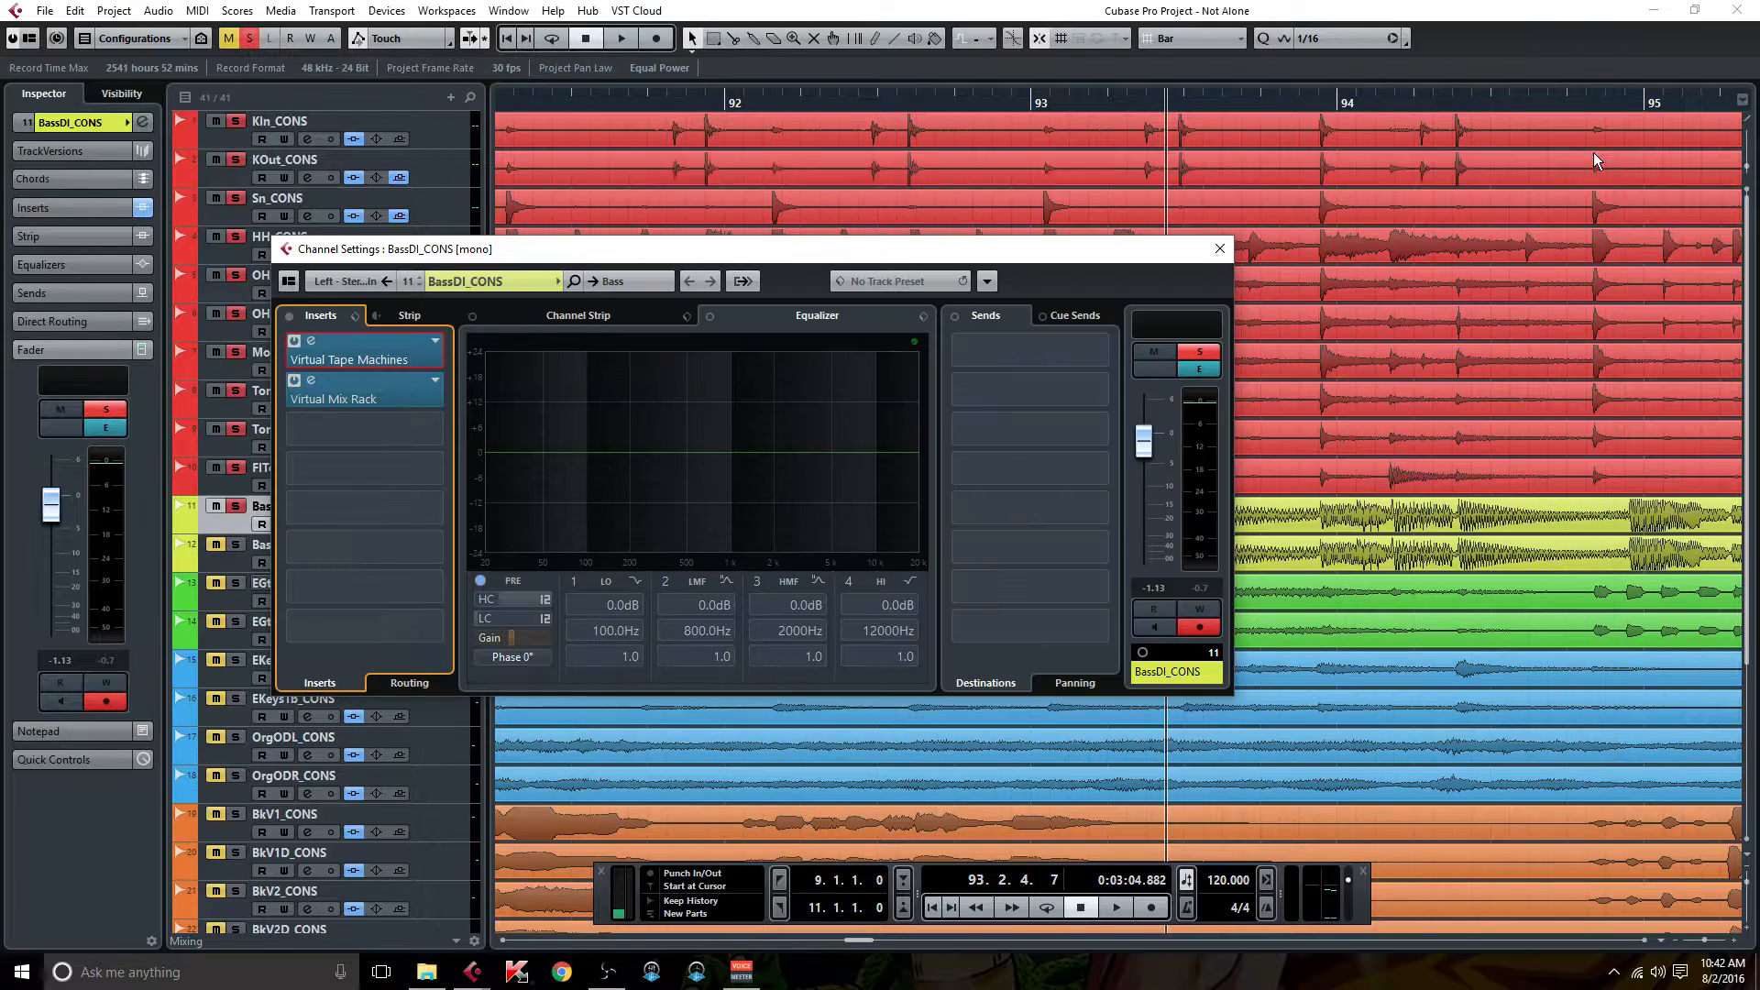
click(1218, 250)
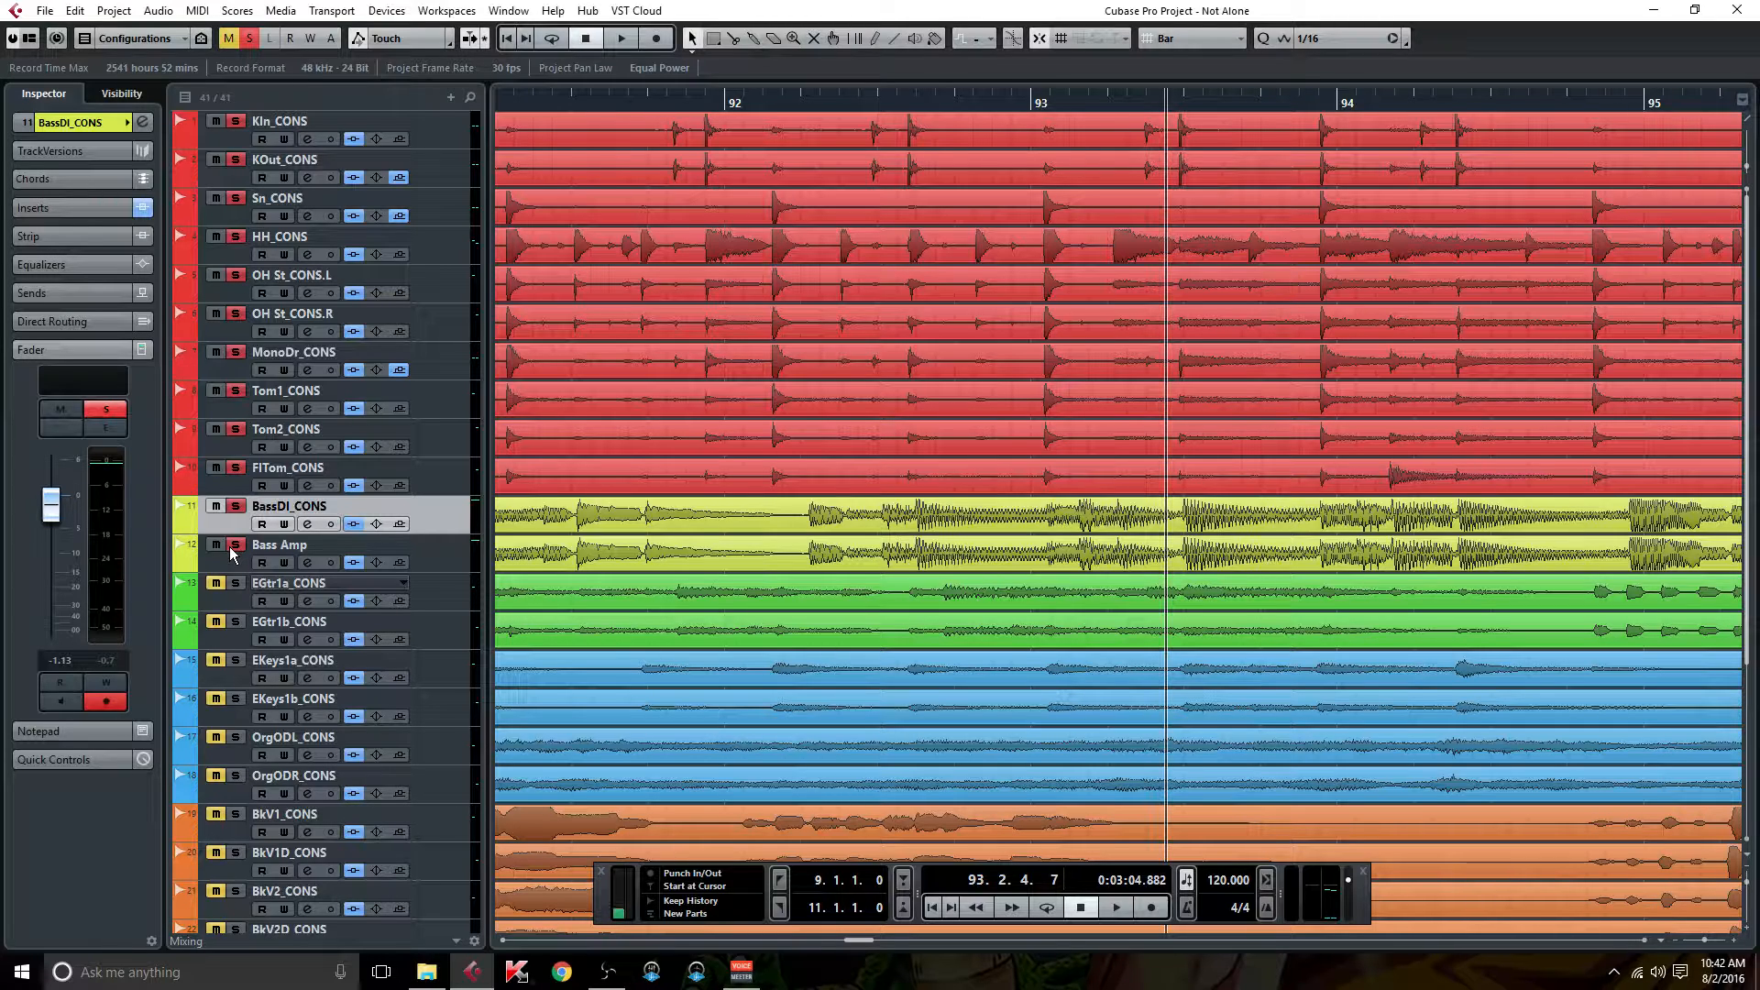
Play the mix, compare it with Bass Amp unsoloed and soloed, and inspect that track's Virtual Tape Machines insert.
key(space)
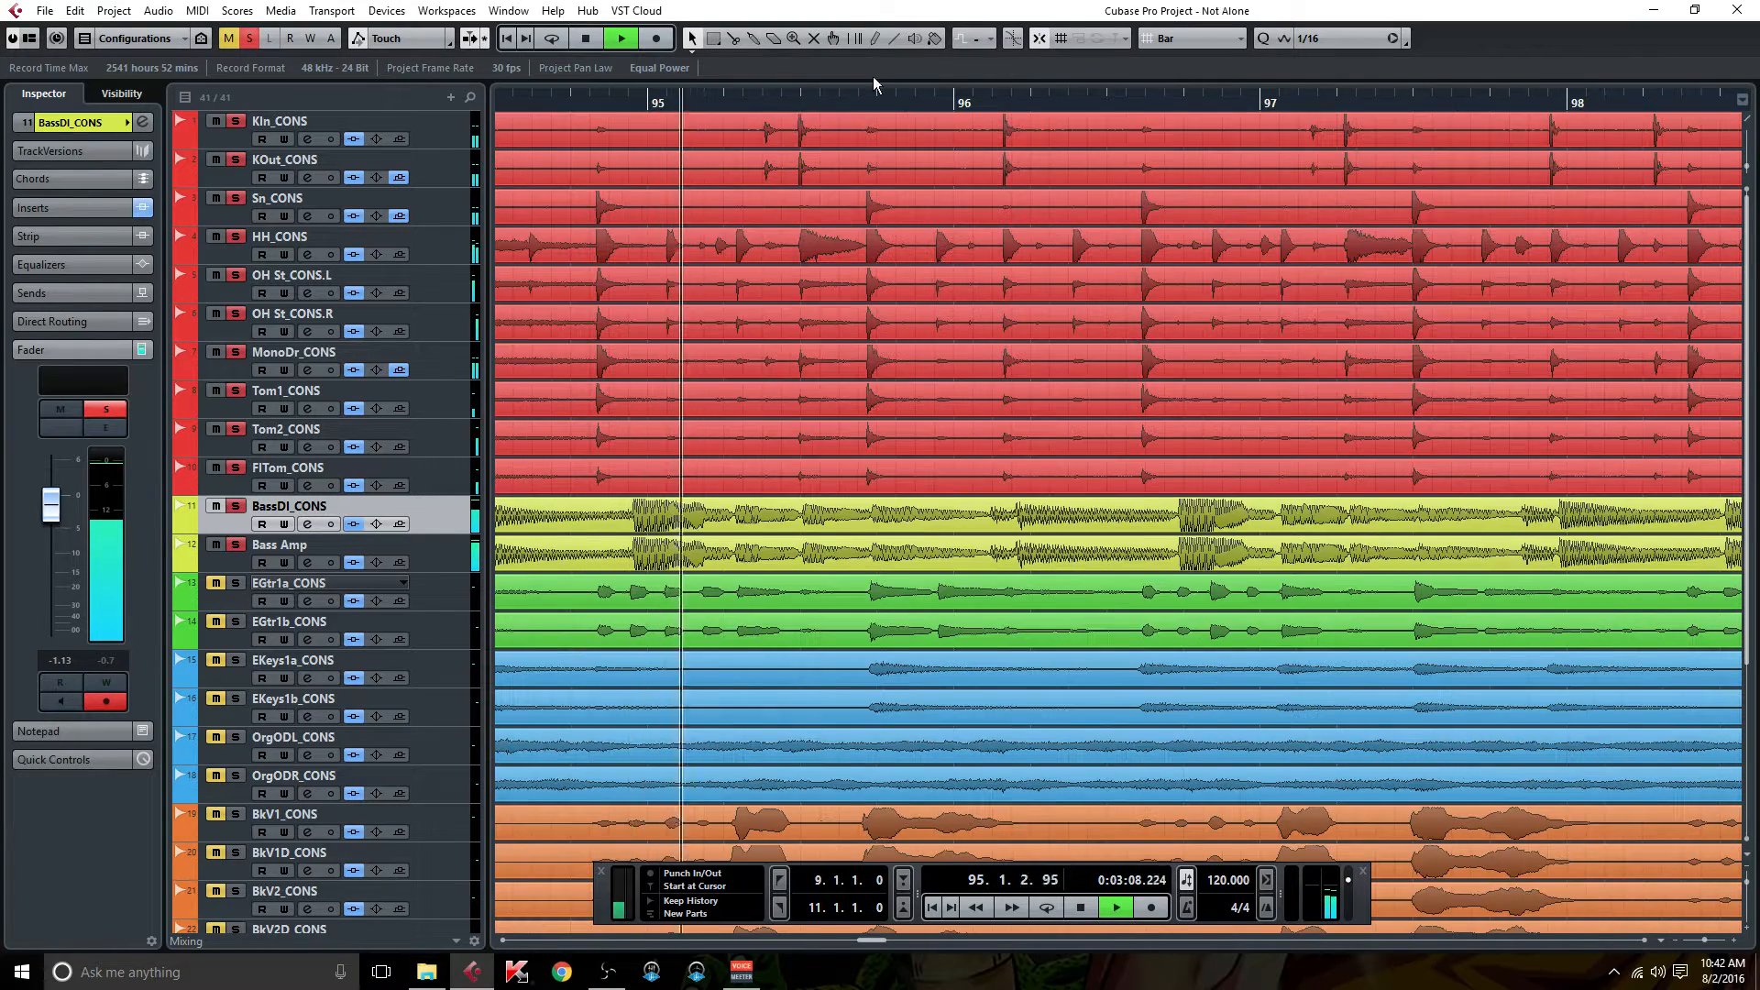
click(236, 545)
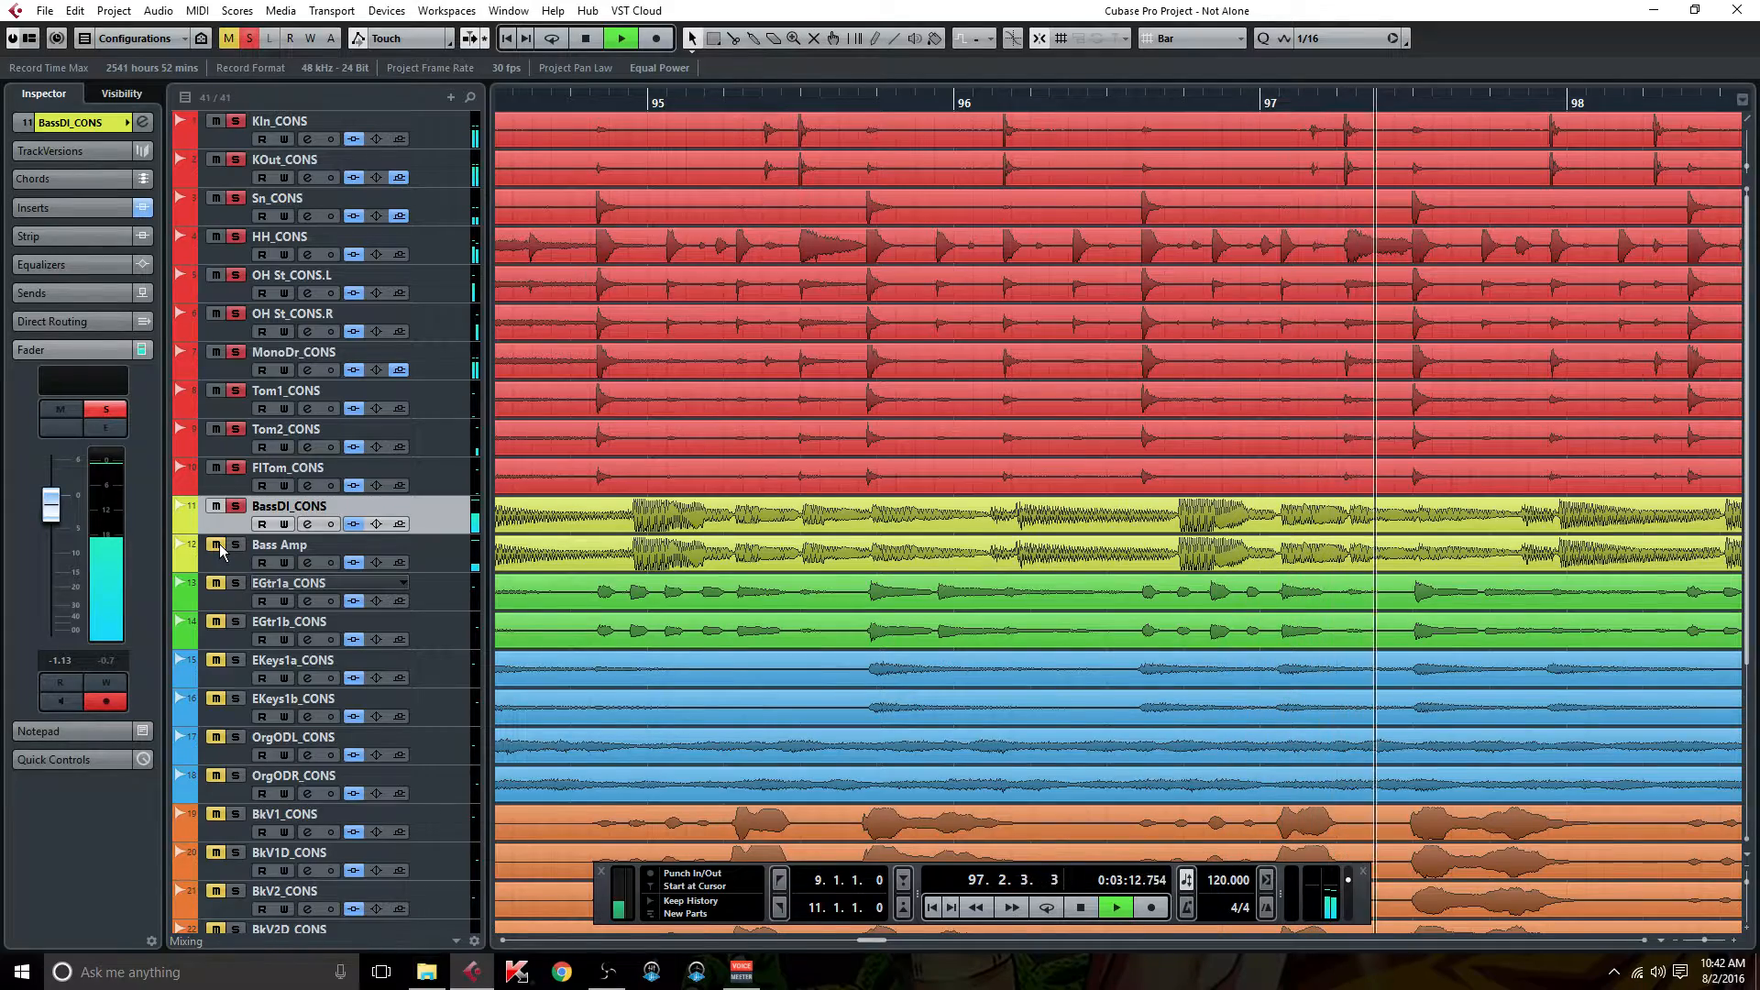
click(308, 563)
click(353, 399)
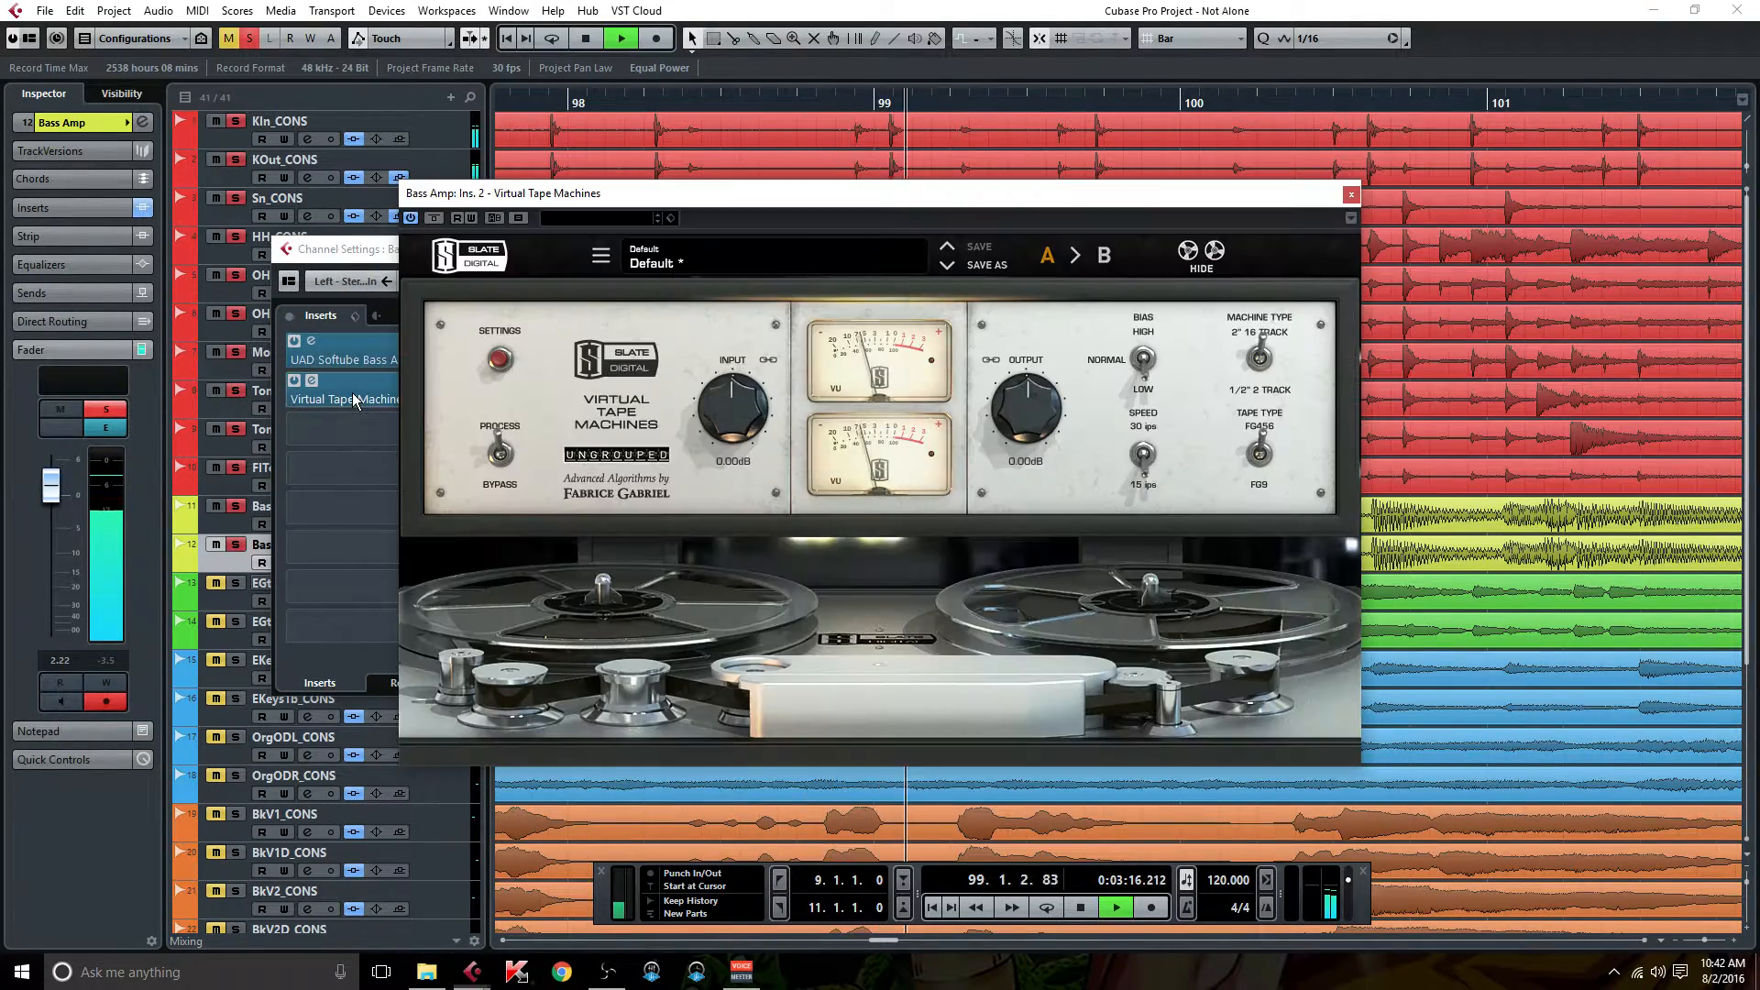
click(1351, 195)
Insert Virtual Mix Rack in the Bass Amp channel's third insert slot.
click(436, 423)
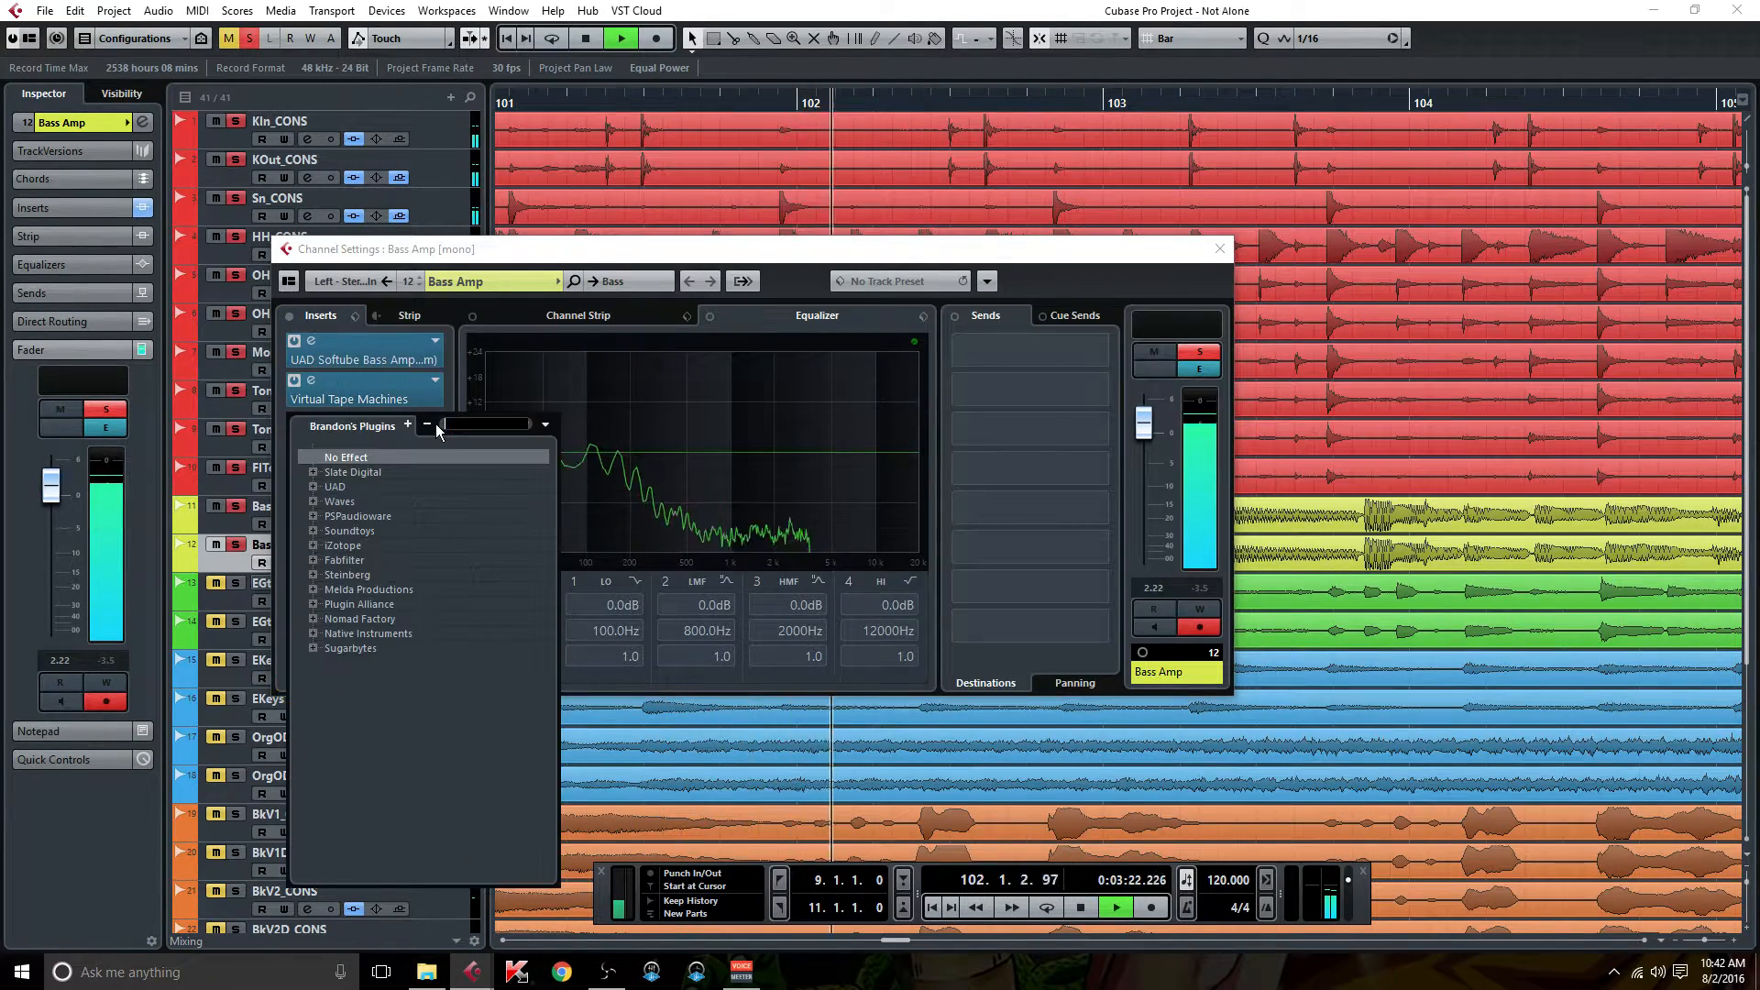
text(vmr)
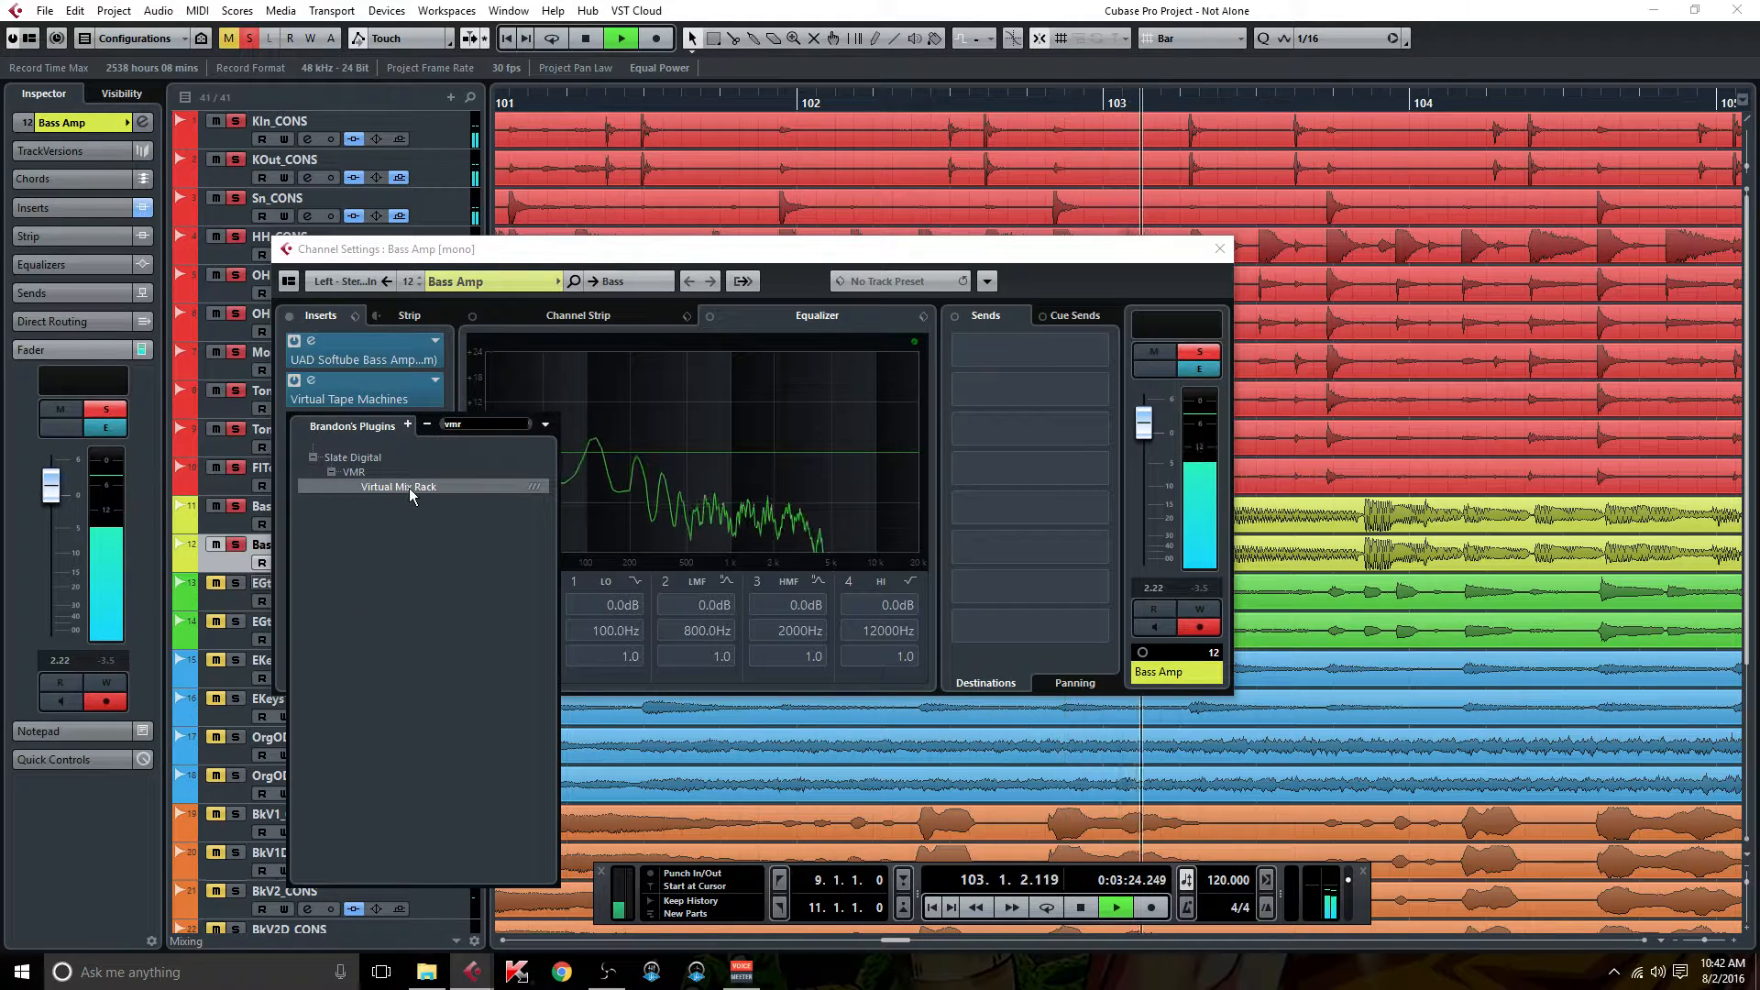
click(408, 487)
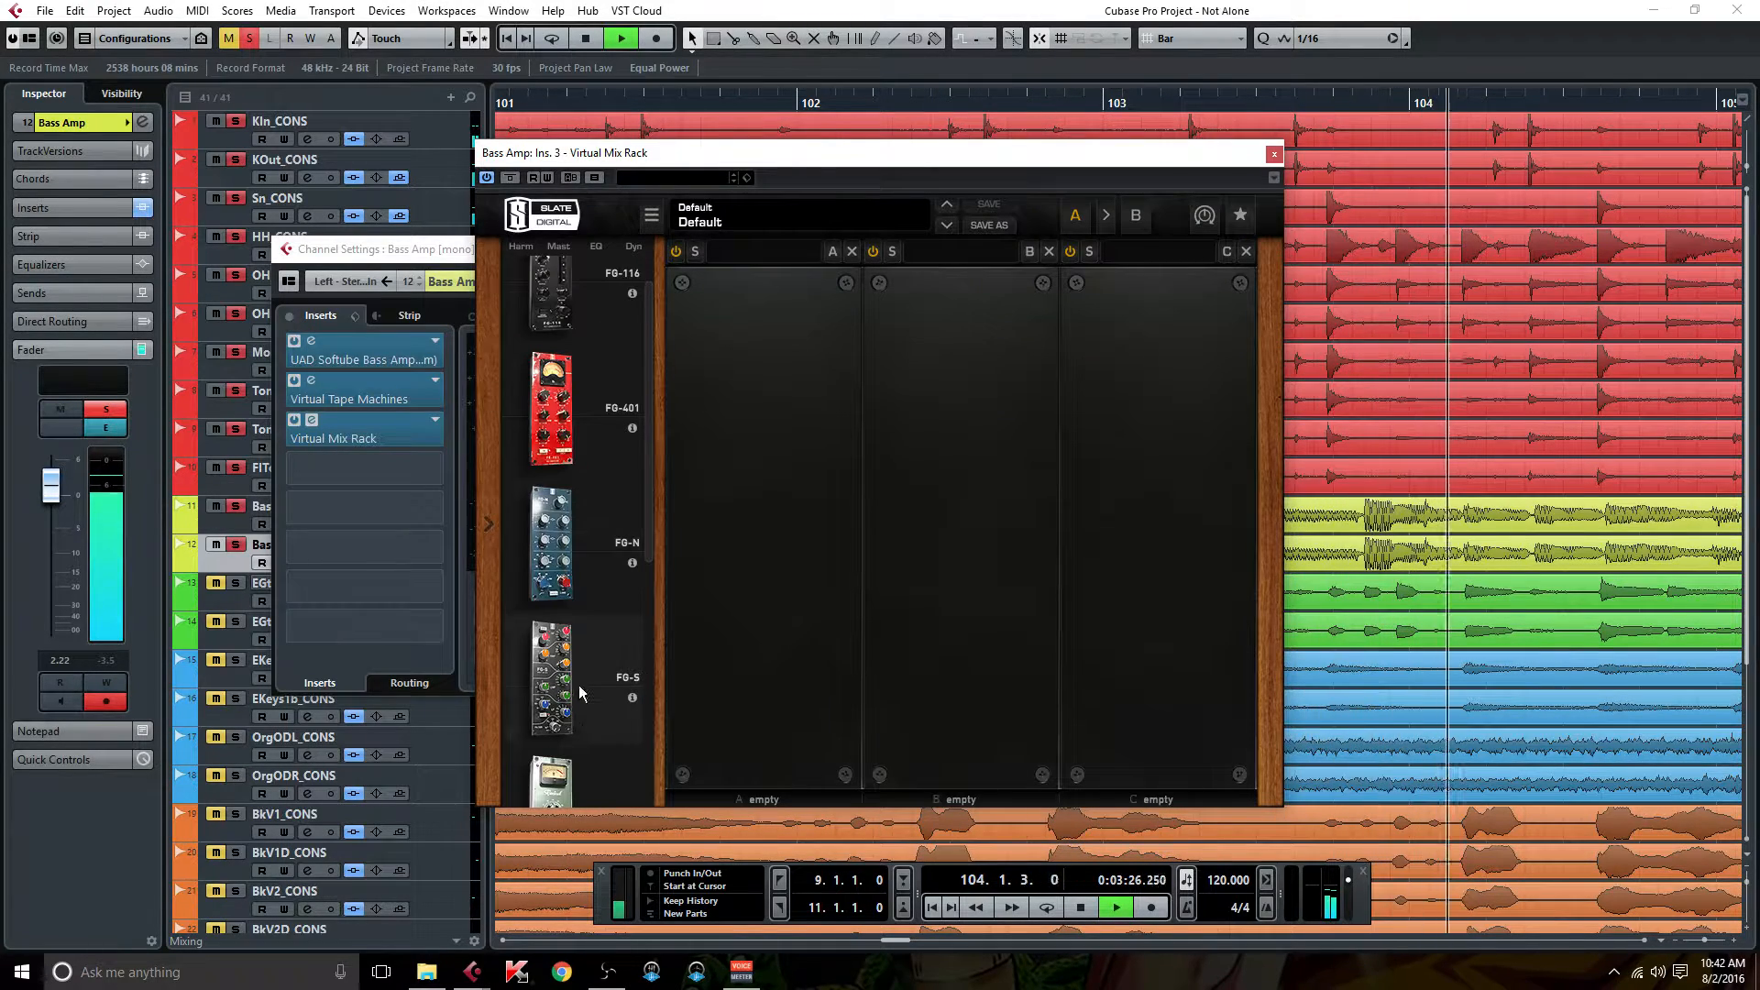
Add a VCC Channel to the rack's first slot, set it to Brit N, disable Group I/O and lower the linked input level.
scroll(576, 663, down, 5)
drag(568, 615, 779, 541)
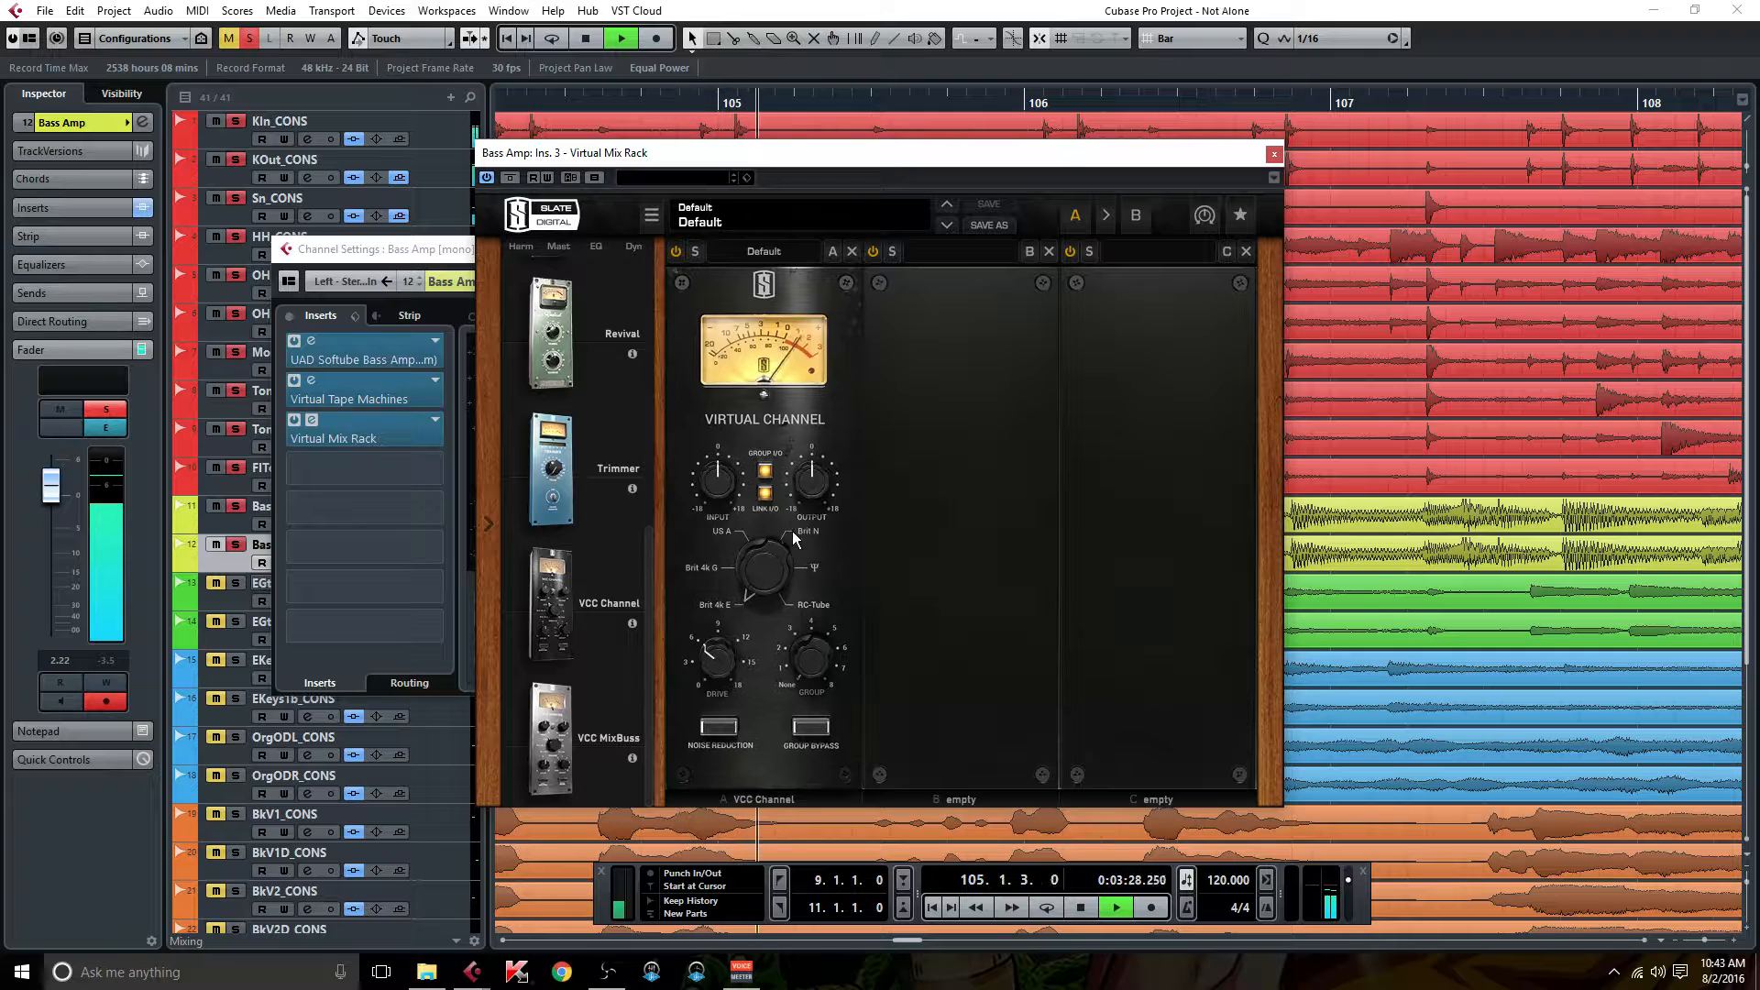
click(809, 531)
click(761, 470)
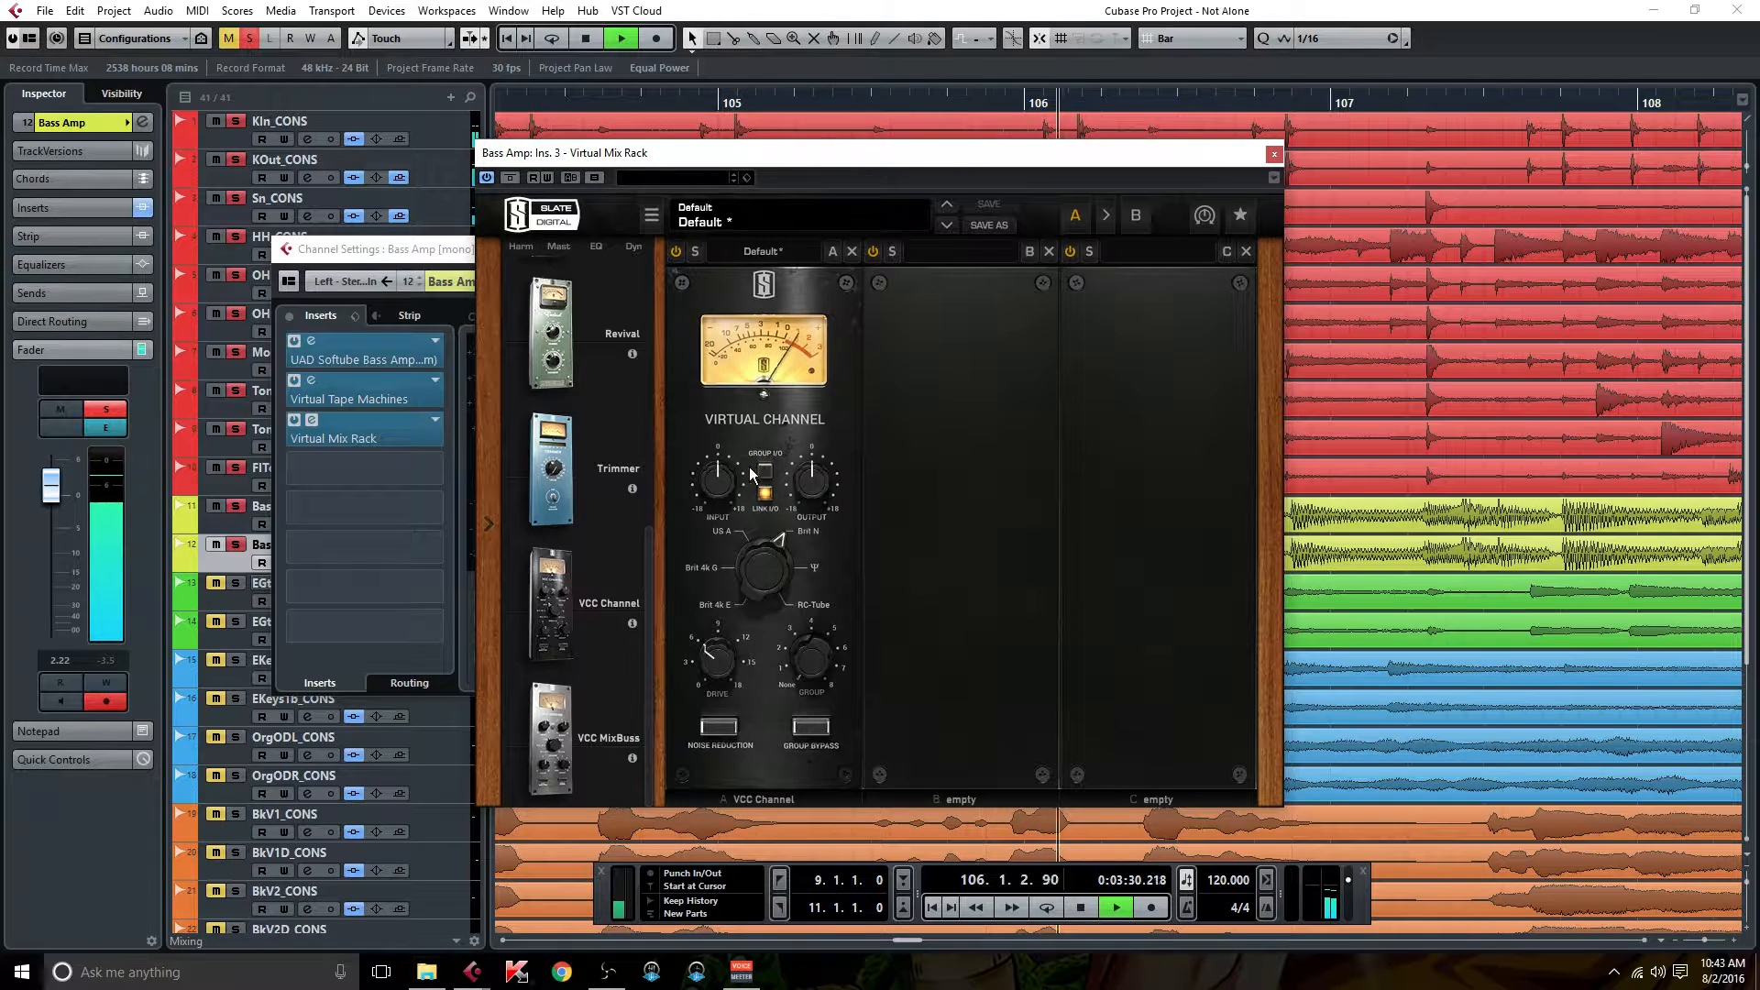
drag(717, 477, 703, 483)
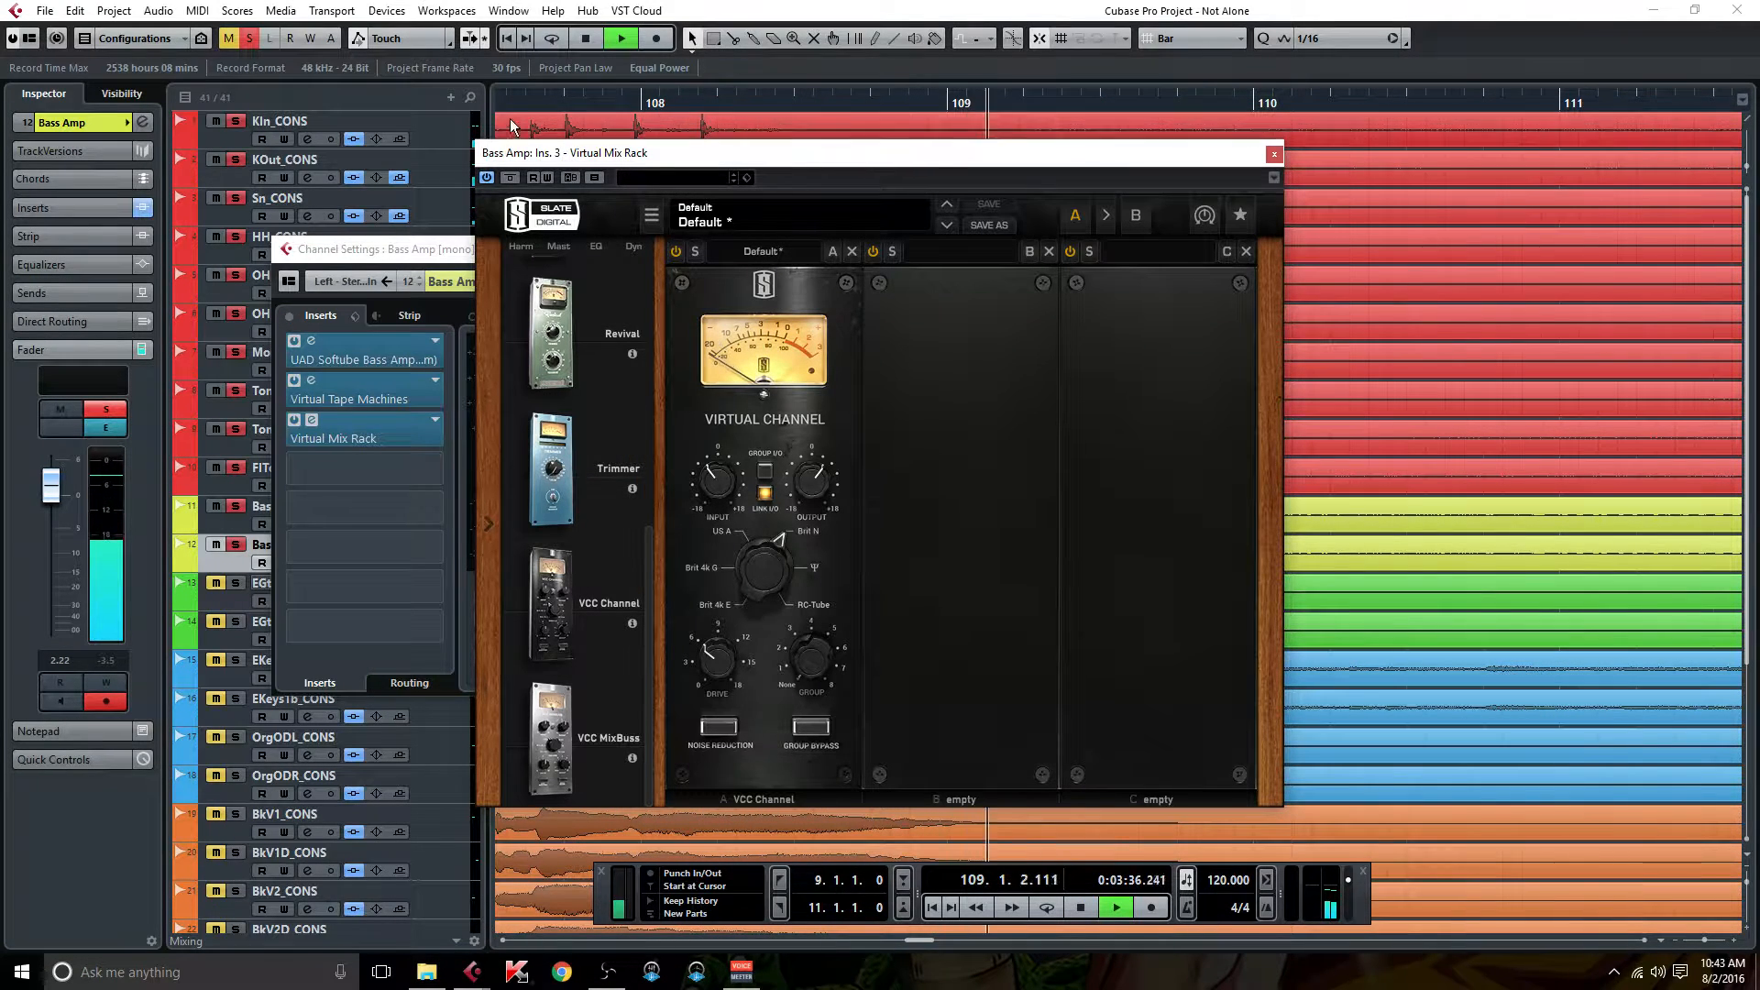
Return playback to the project start and move it ahead to just before bar 8, where the bass begins.
click(512, 36)
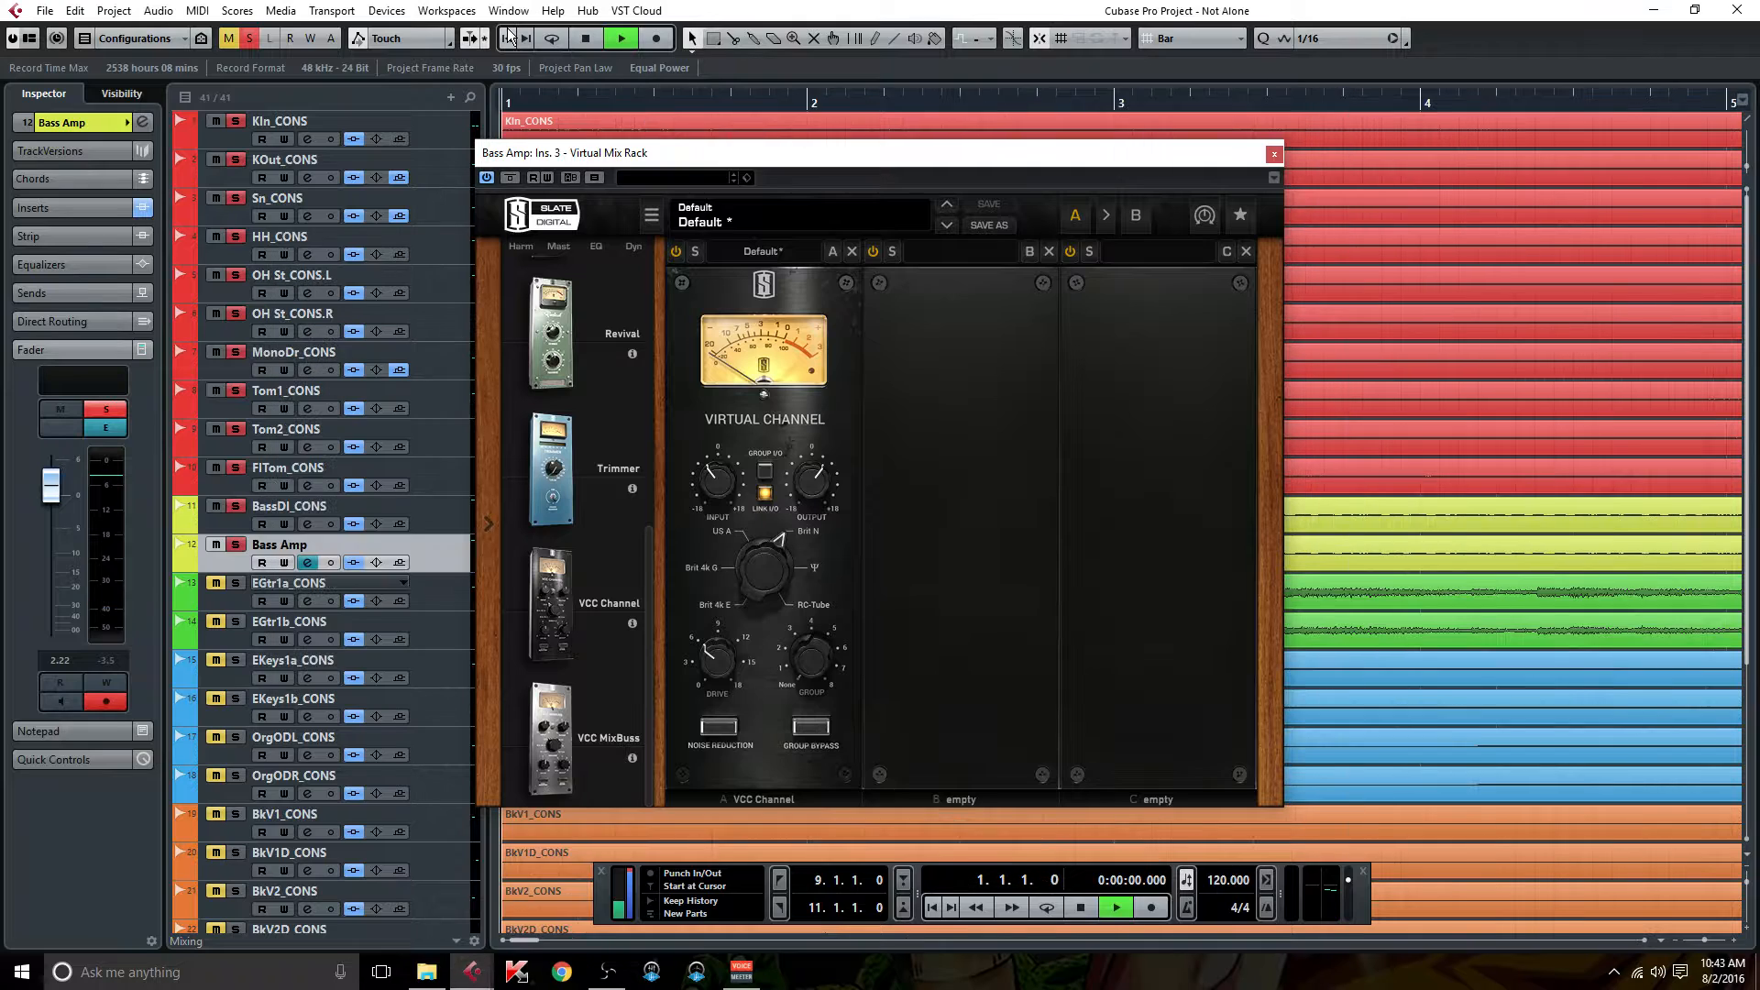
click(1674, 101)
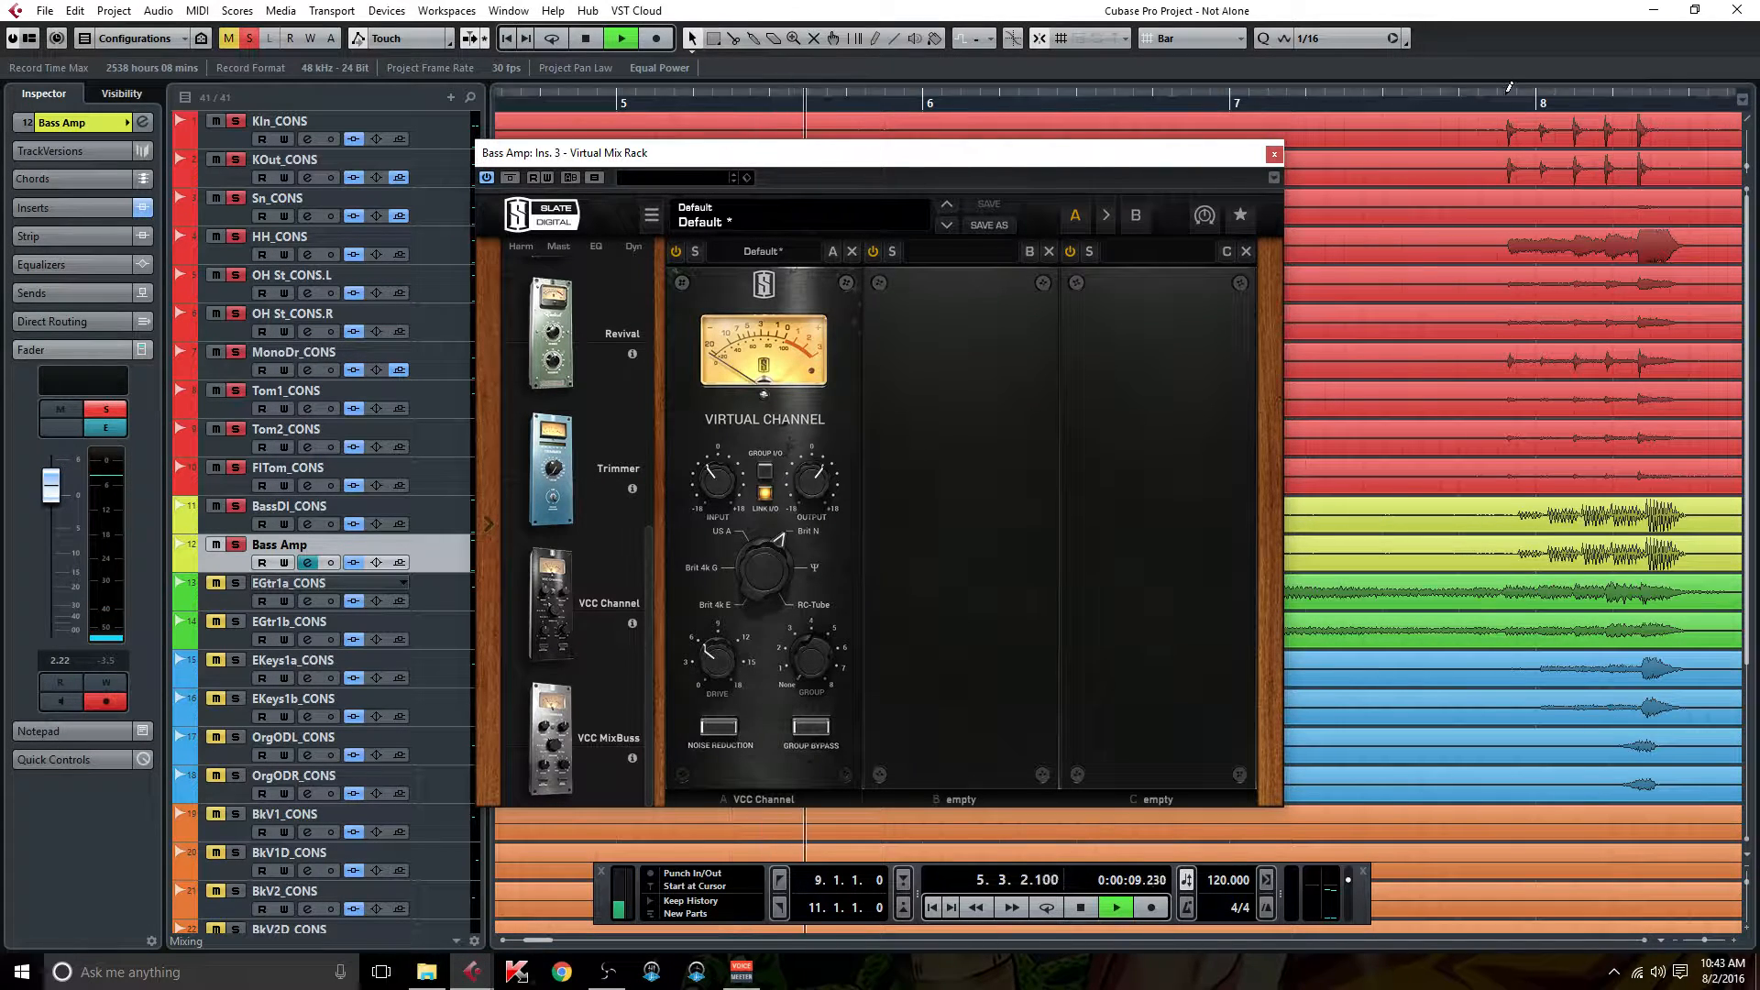
click(1533, 95)
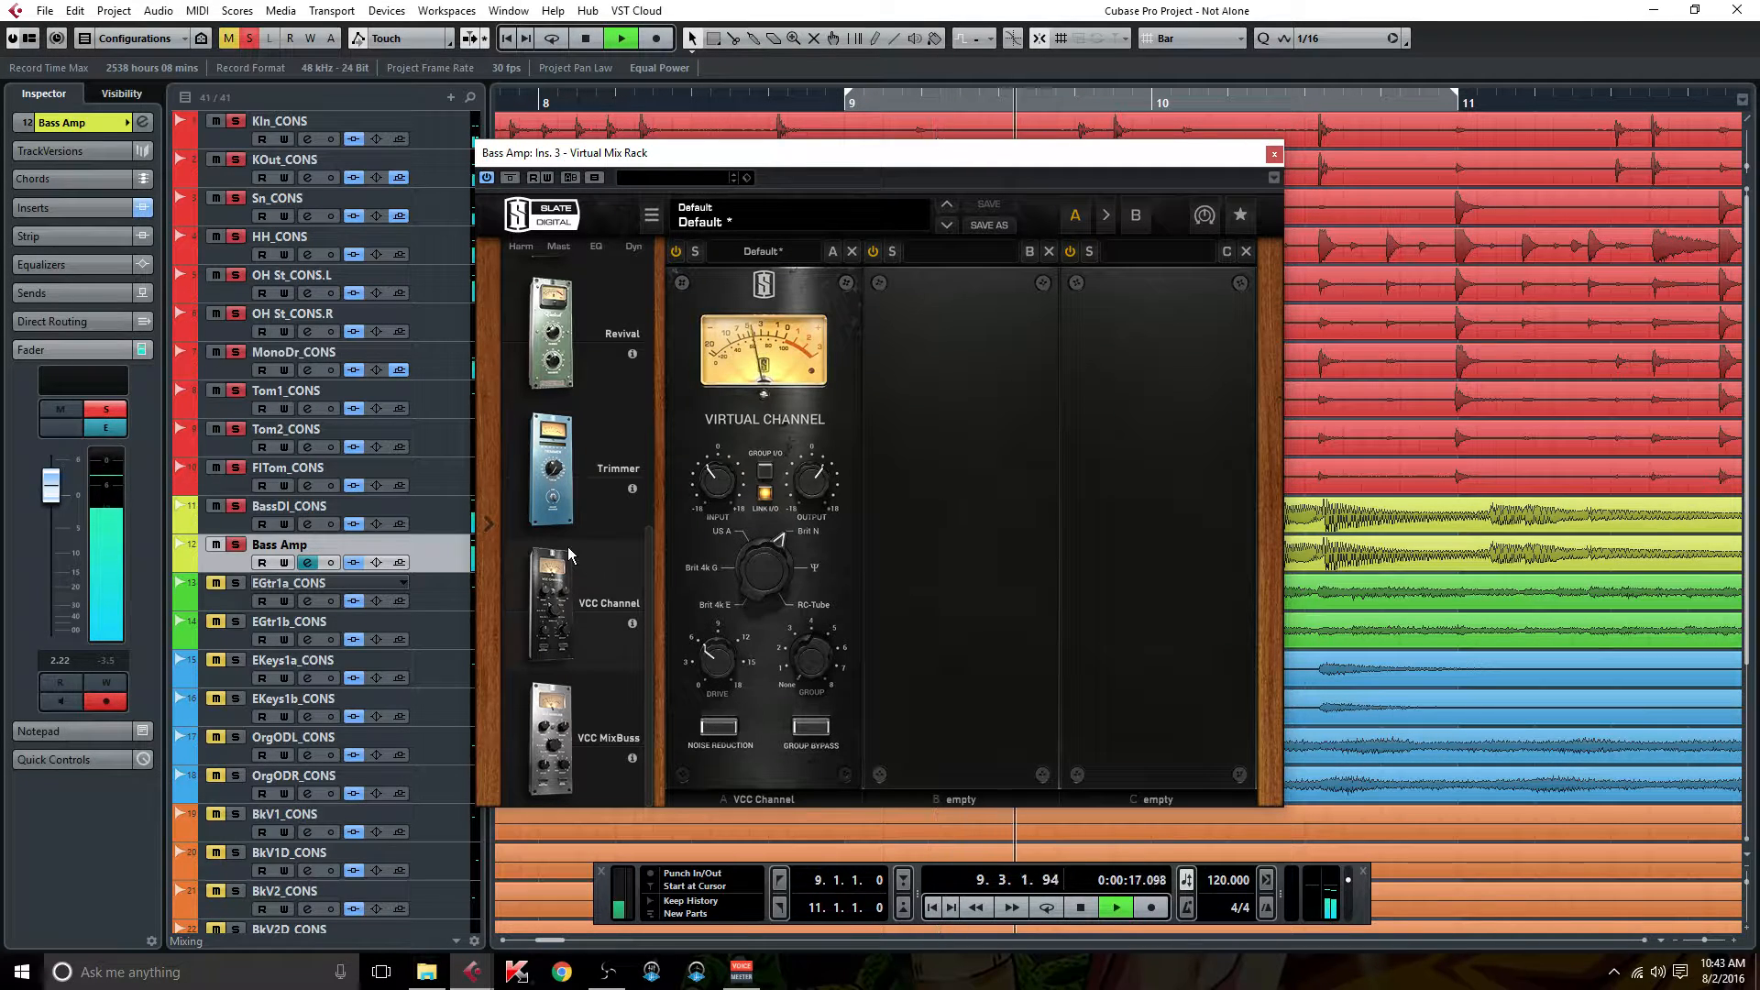
Add the FG-401 compressor to the rack's second slot and load its Smooth Bass 1 preset.
scroll(572, 537, up, 3)
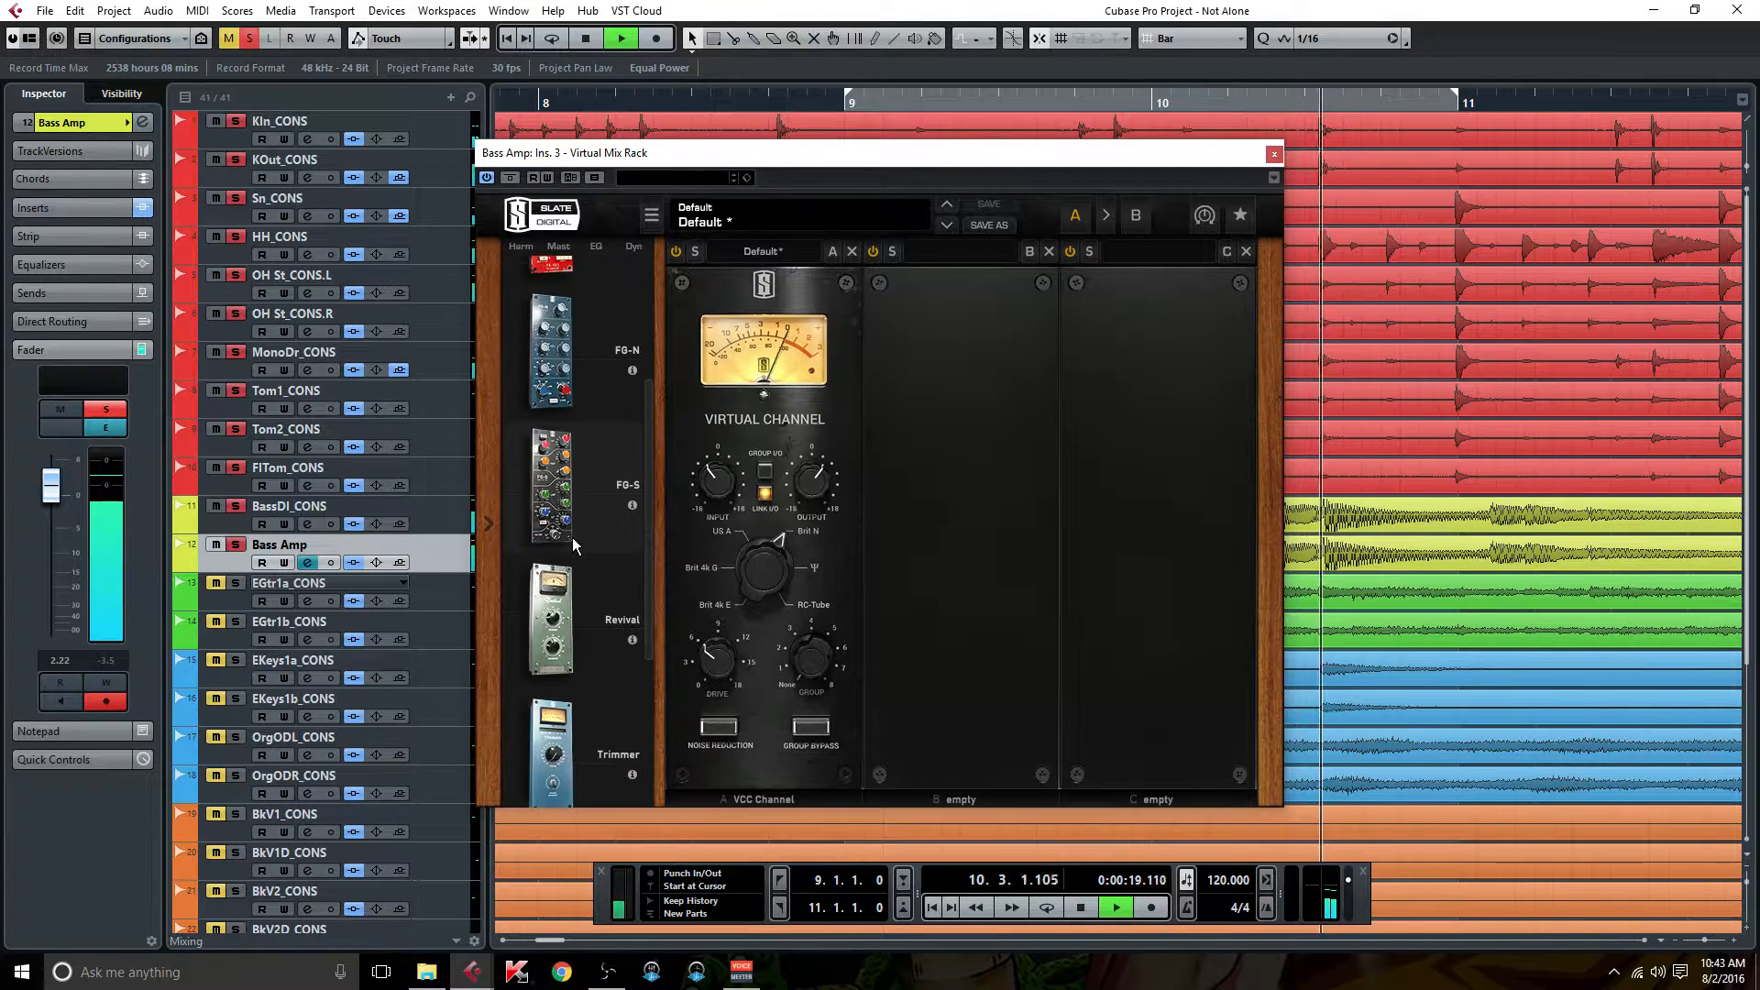
scroll(572, 537, up, 2)
drag(551, 357, 977, 269)
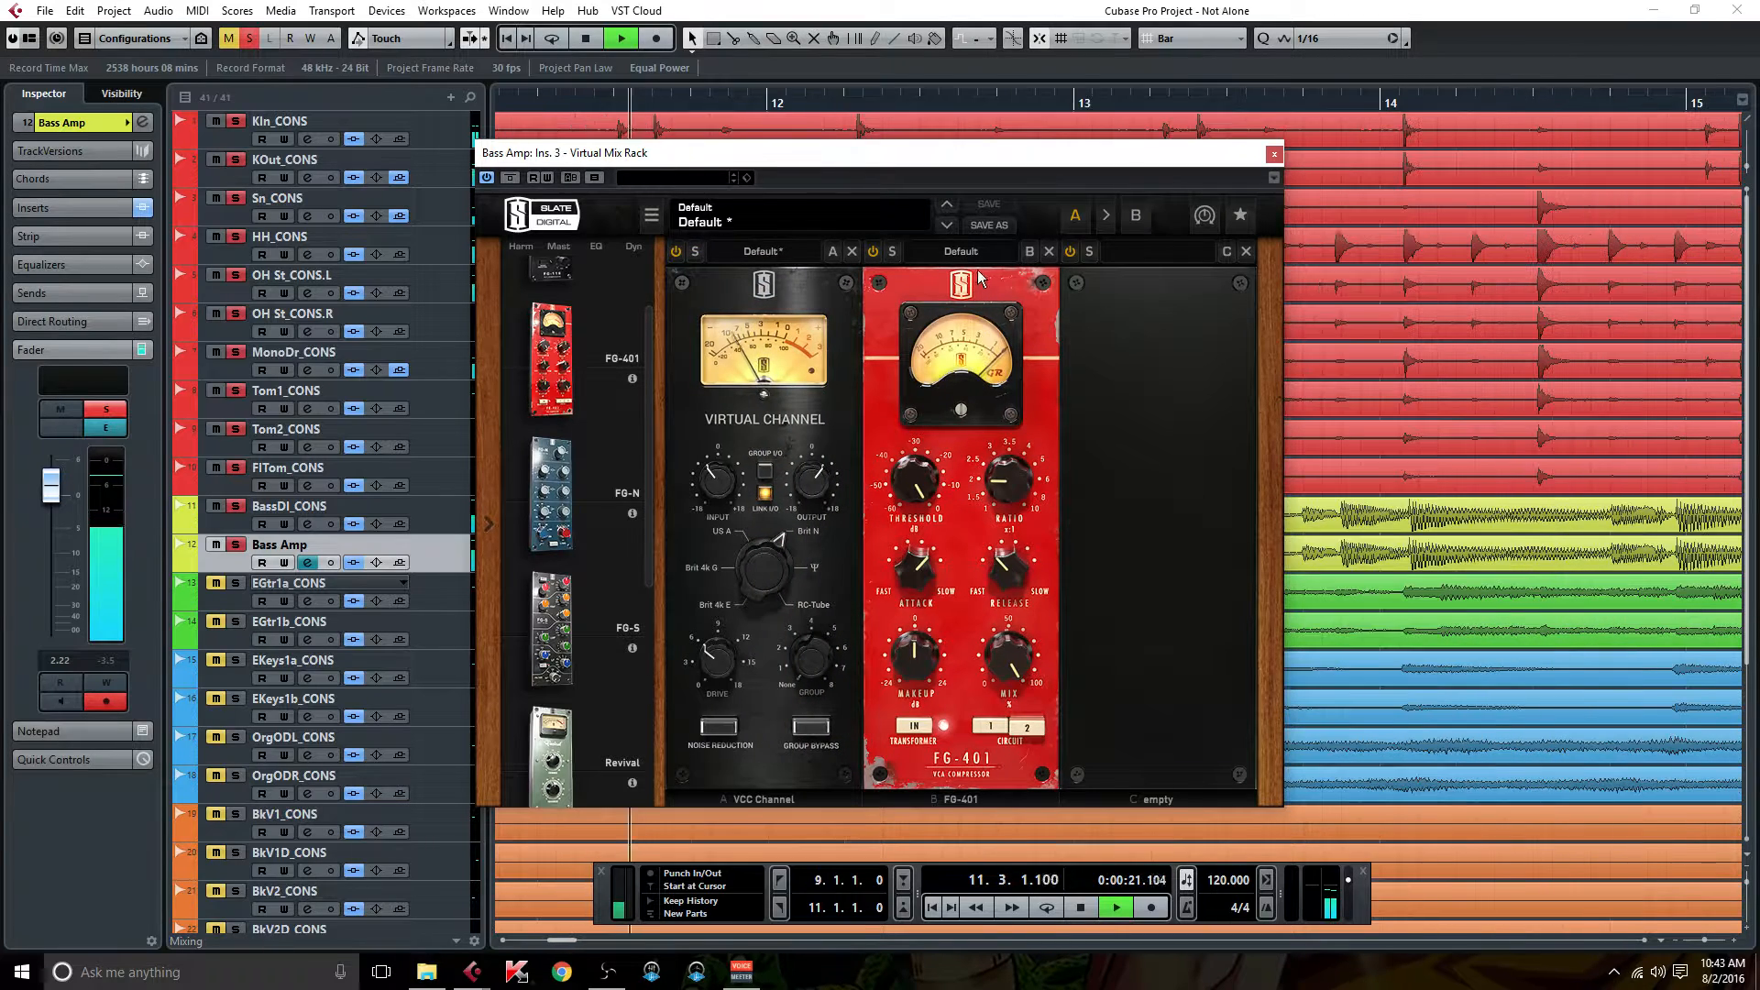
click(971, 250)
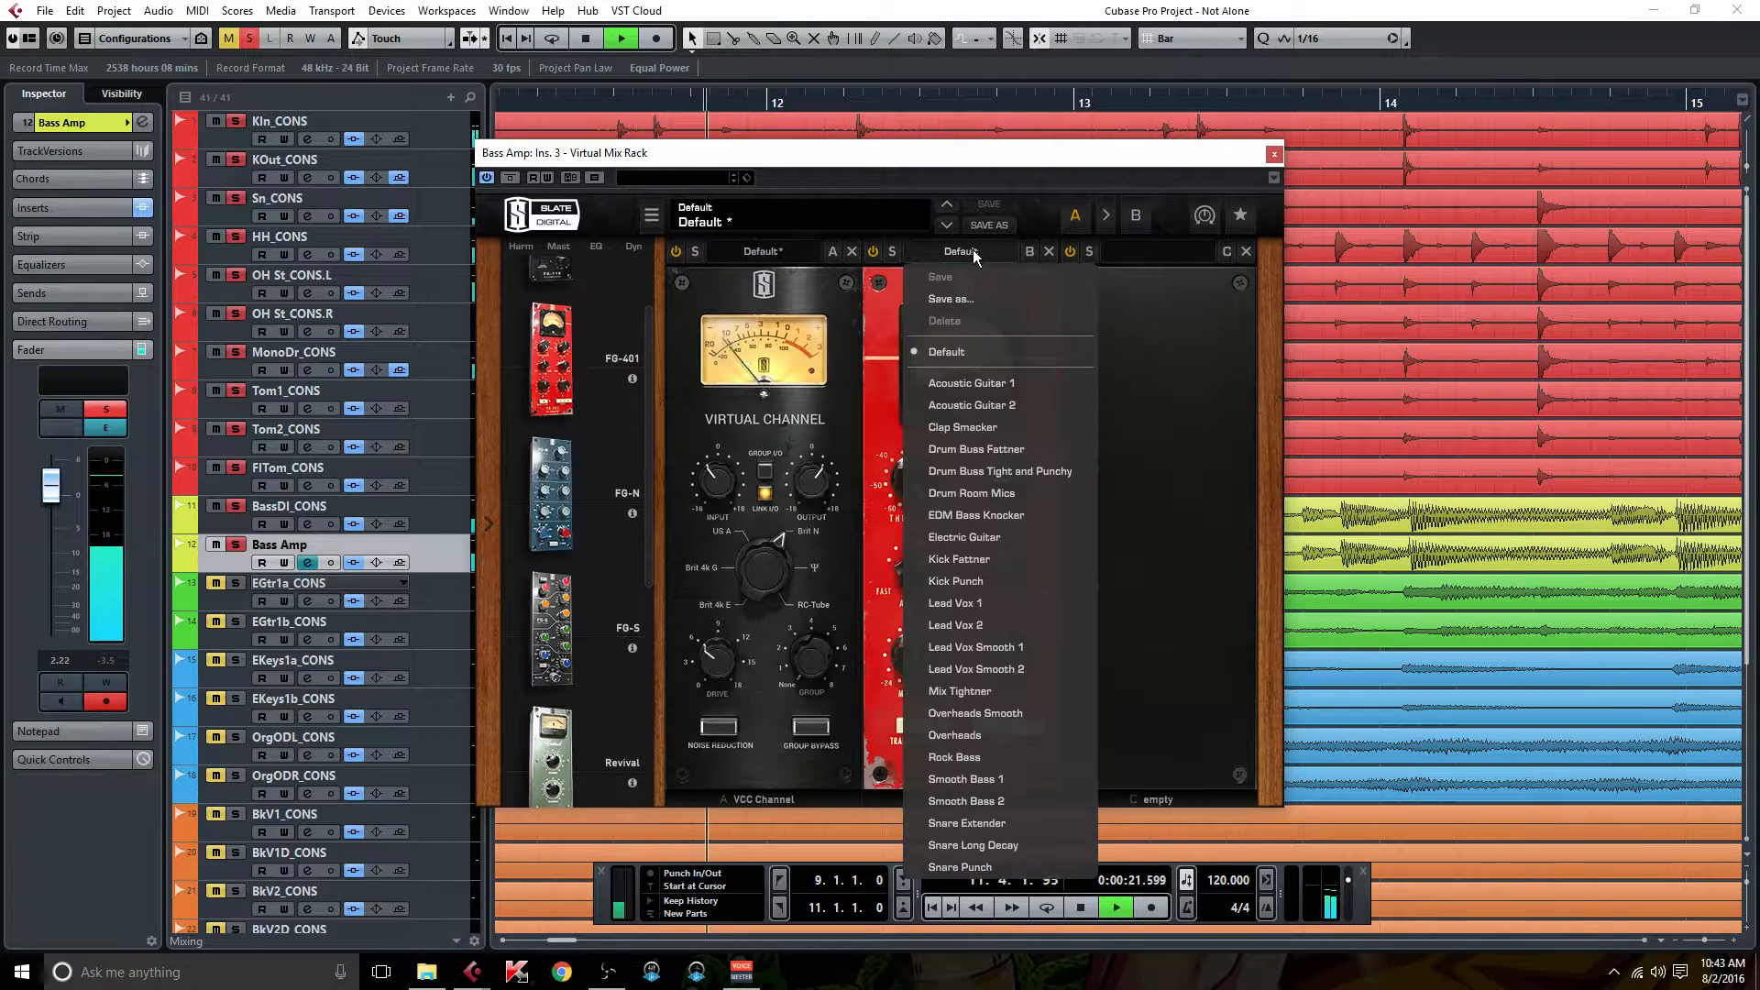
click(999, 778)
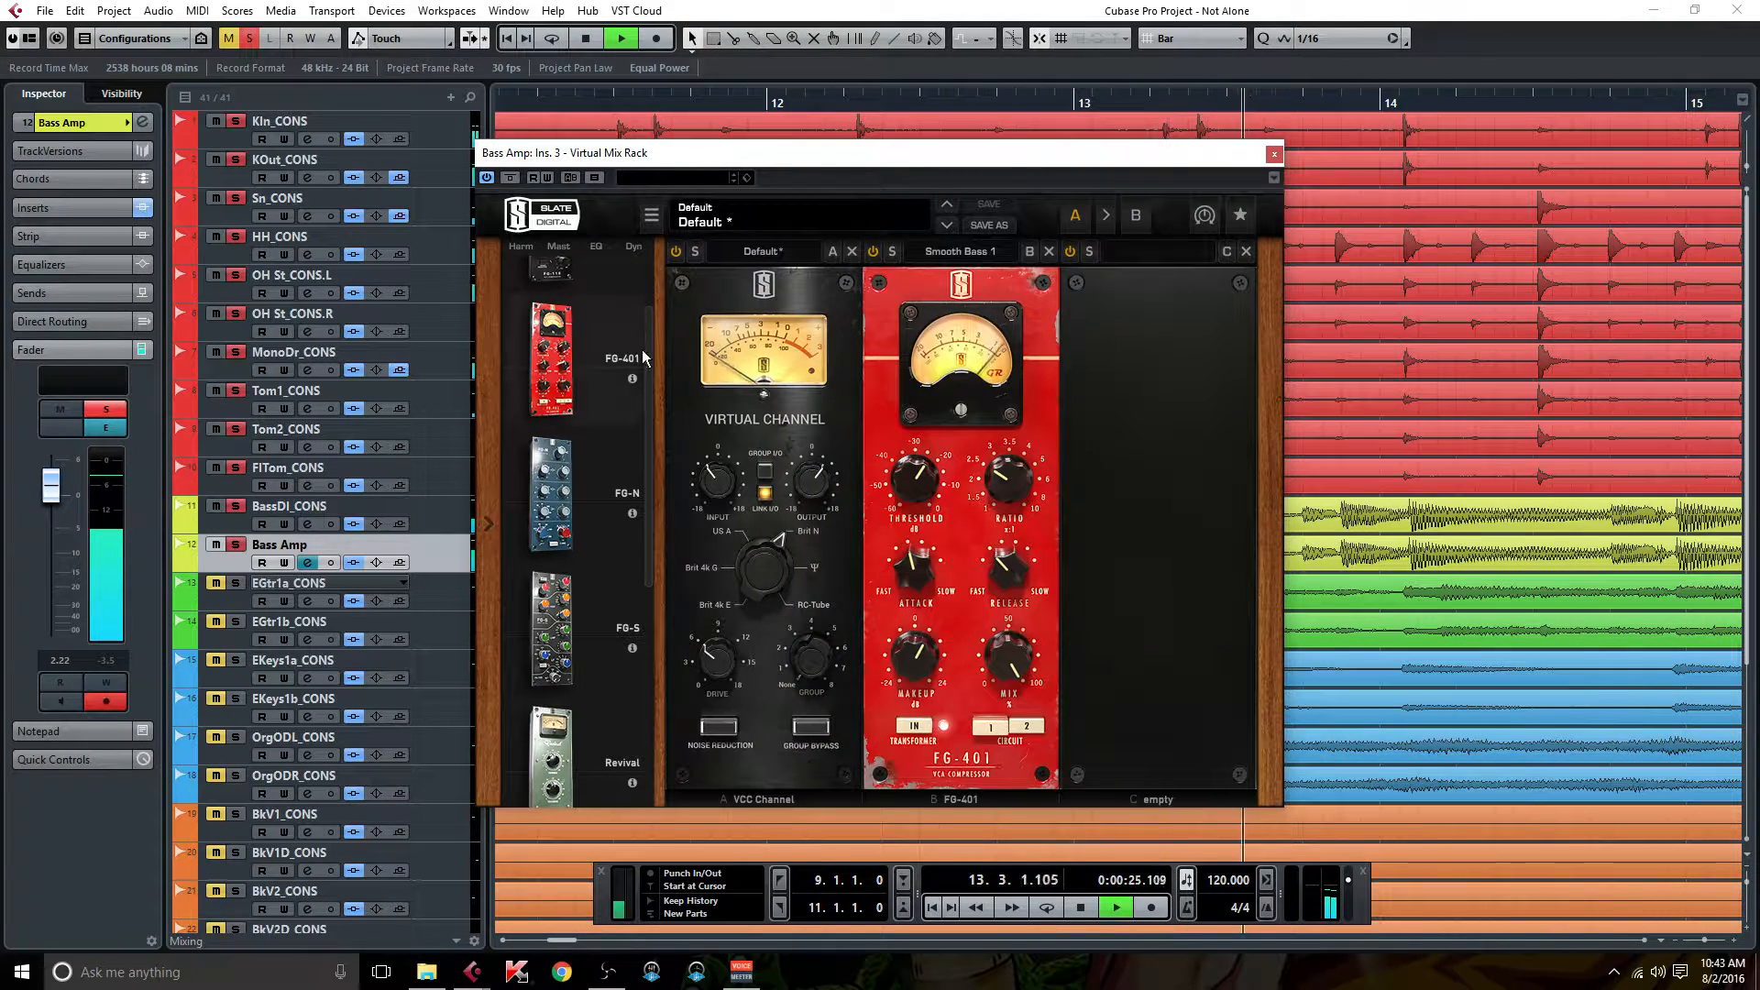
Set the FG-401's threshold to -18.6 dB and its makeup gain to +3.15 dB.
drag(911, 471, 911, 461)
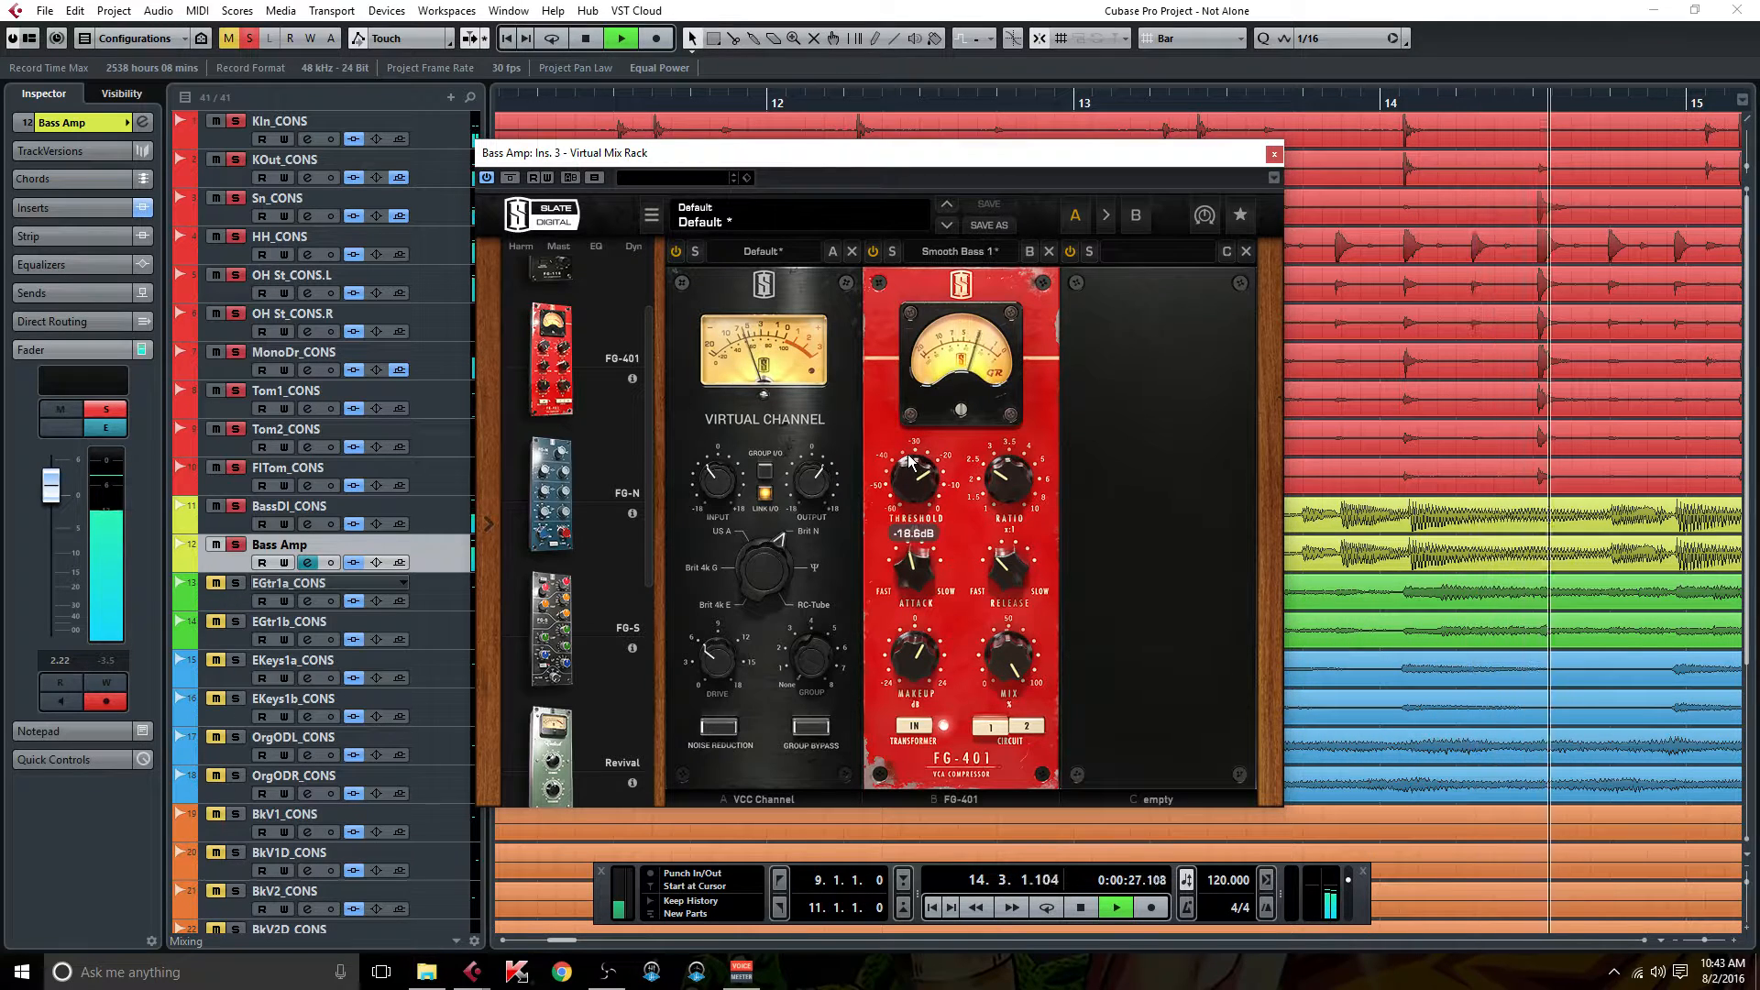
mouse_move(914, 661)
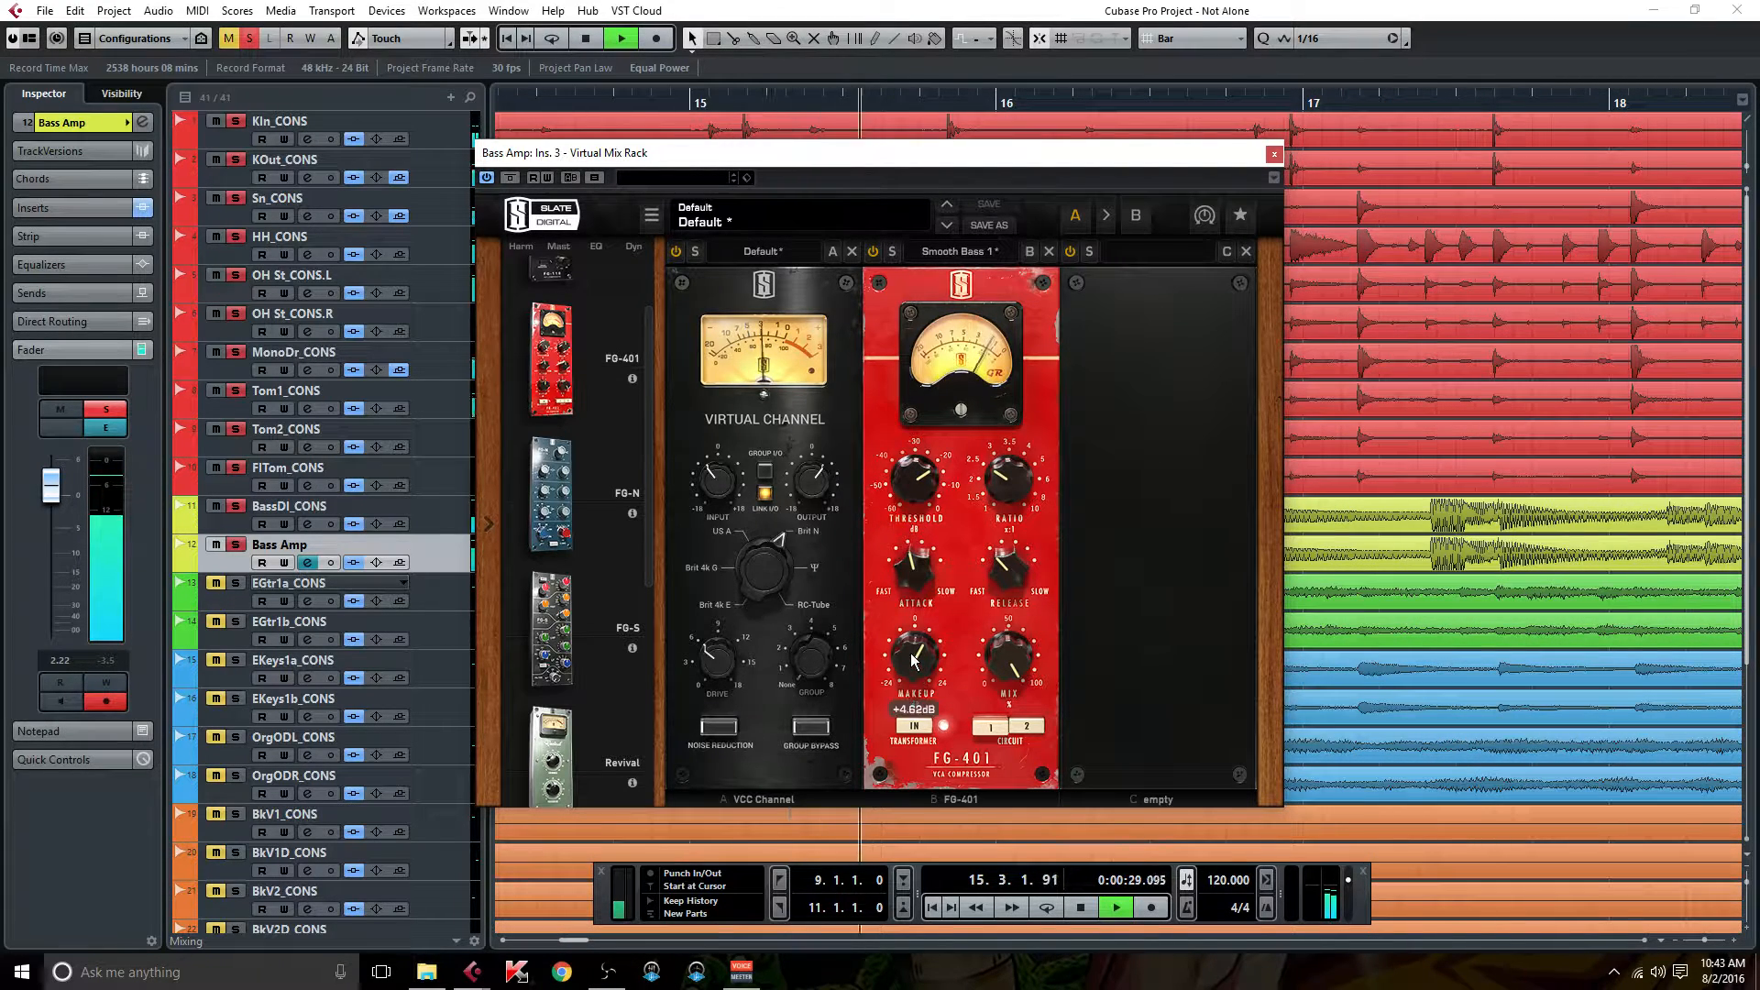
drag(914, 662, 914, 672)
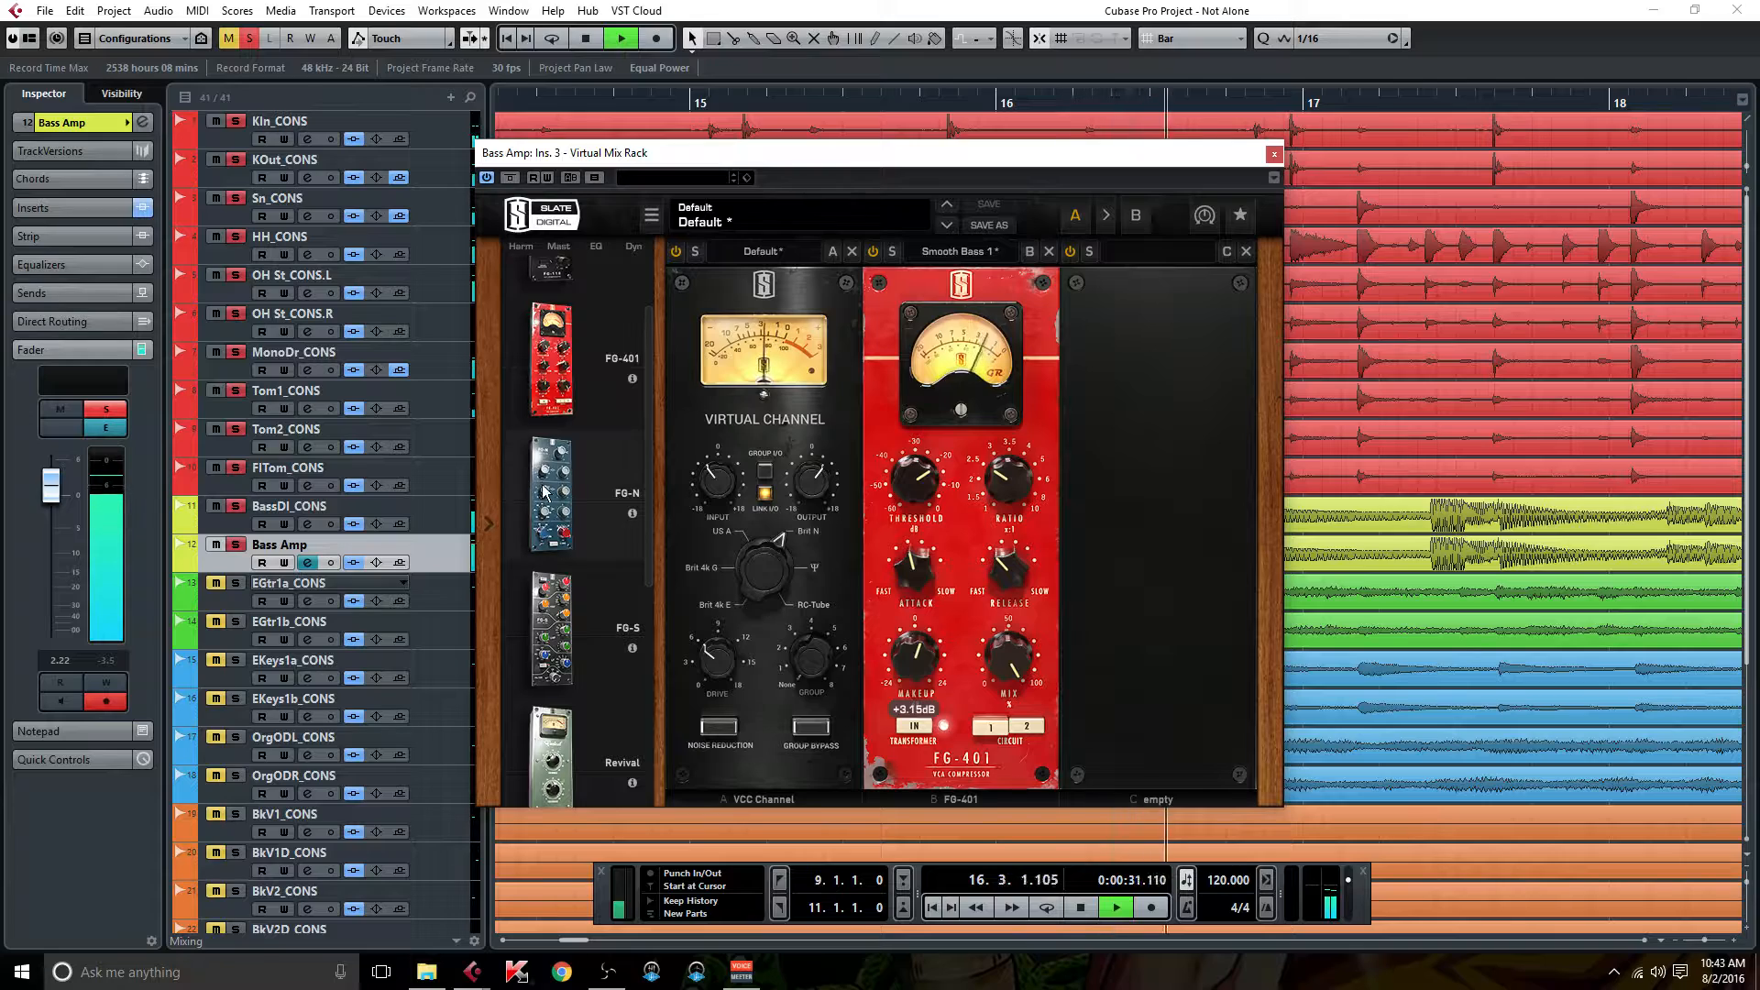
Add the FG-N equalizer to the rack's third slot and load its Fat Bass preset.
drag(544, 492, 1159, 532)
click(1157, 251)
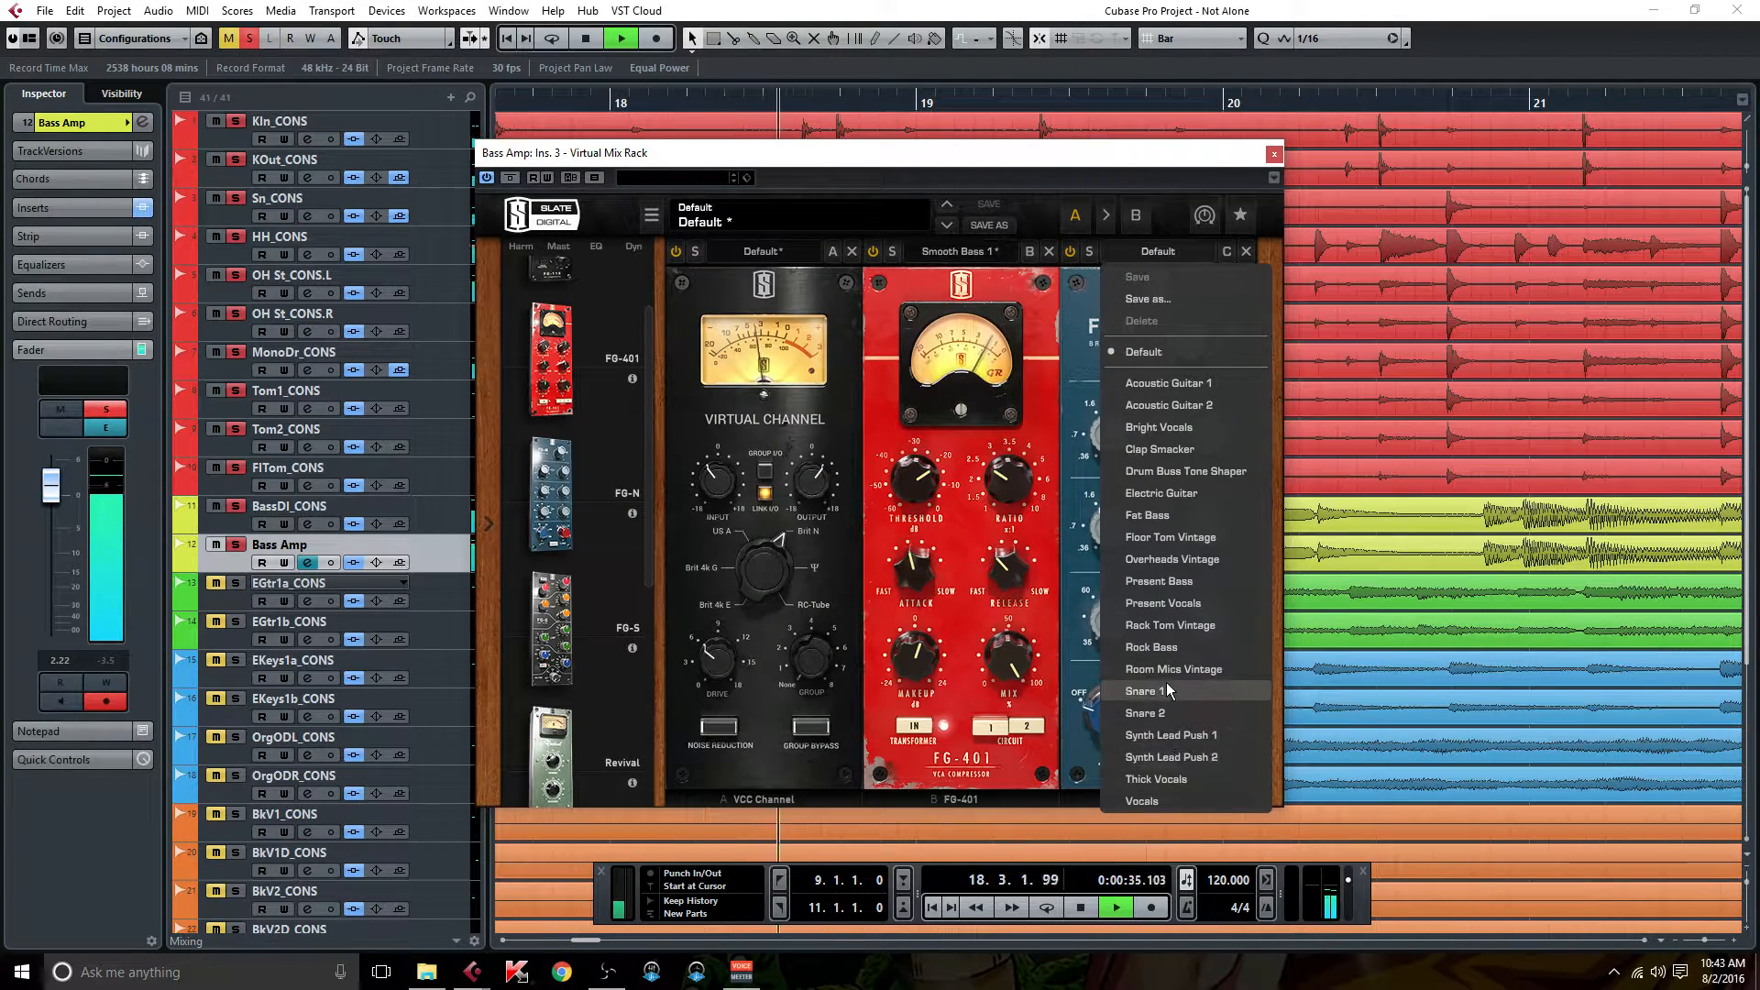
click(1155, 514)
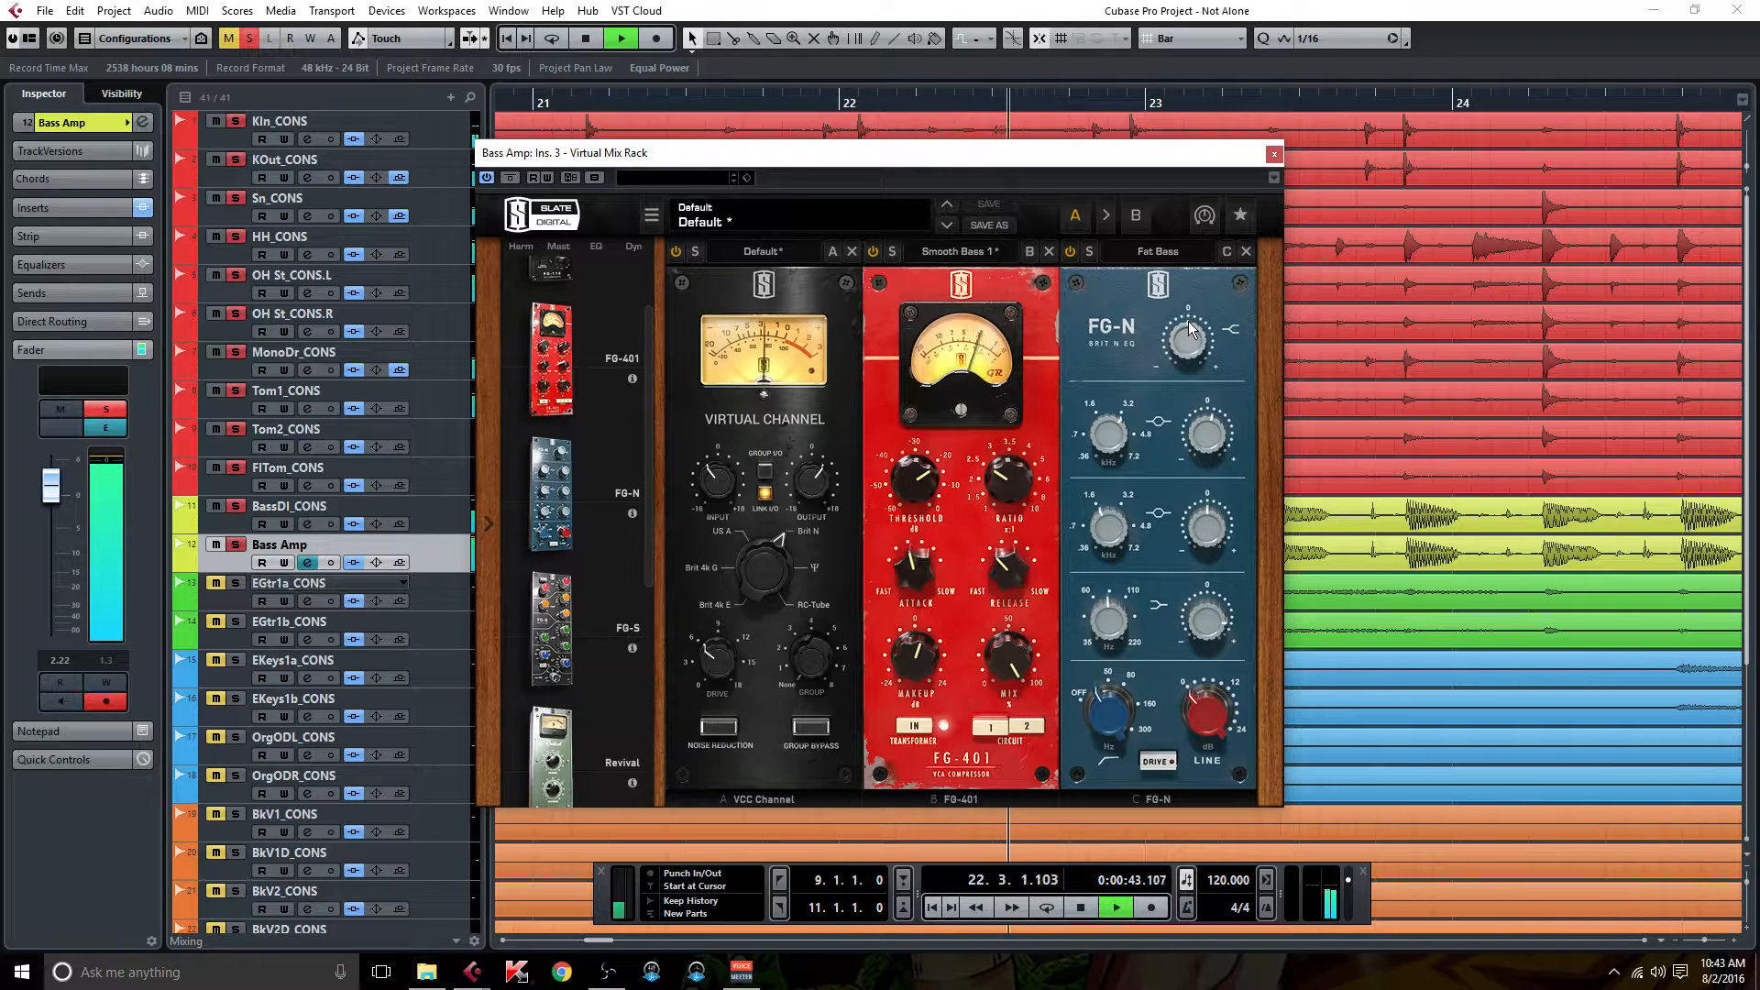
Add a Trimmer after the FG-N in the rack and lower its trim level.
scroll(591, 598, down, 3)
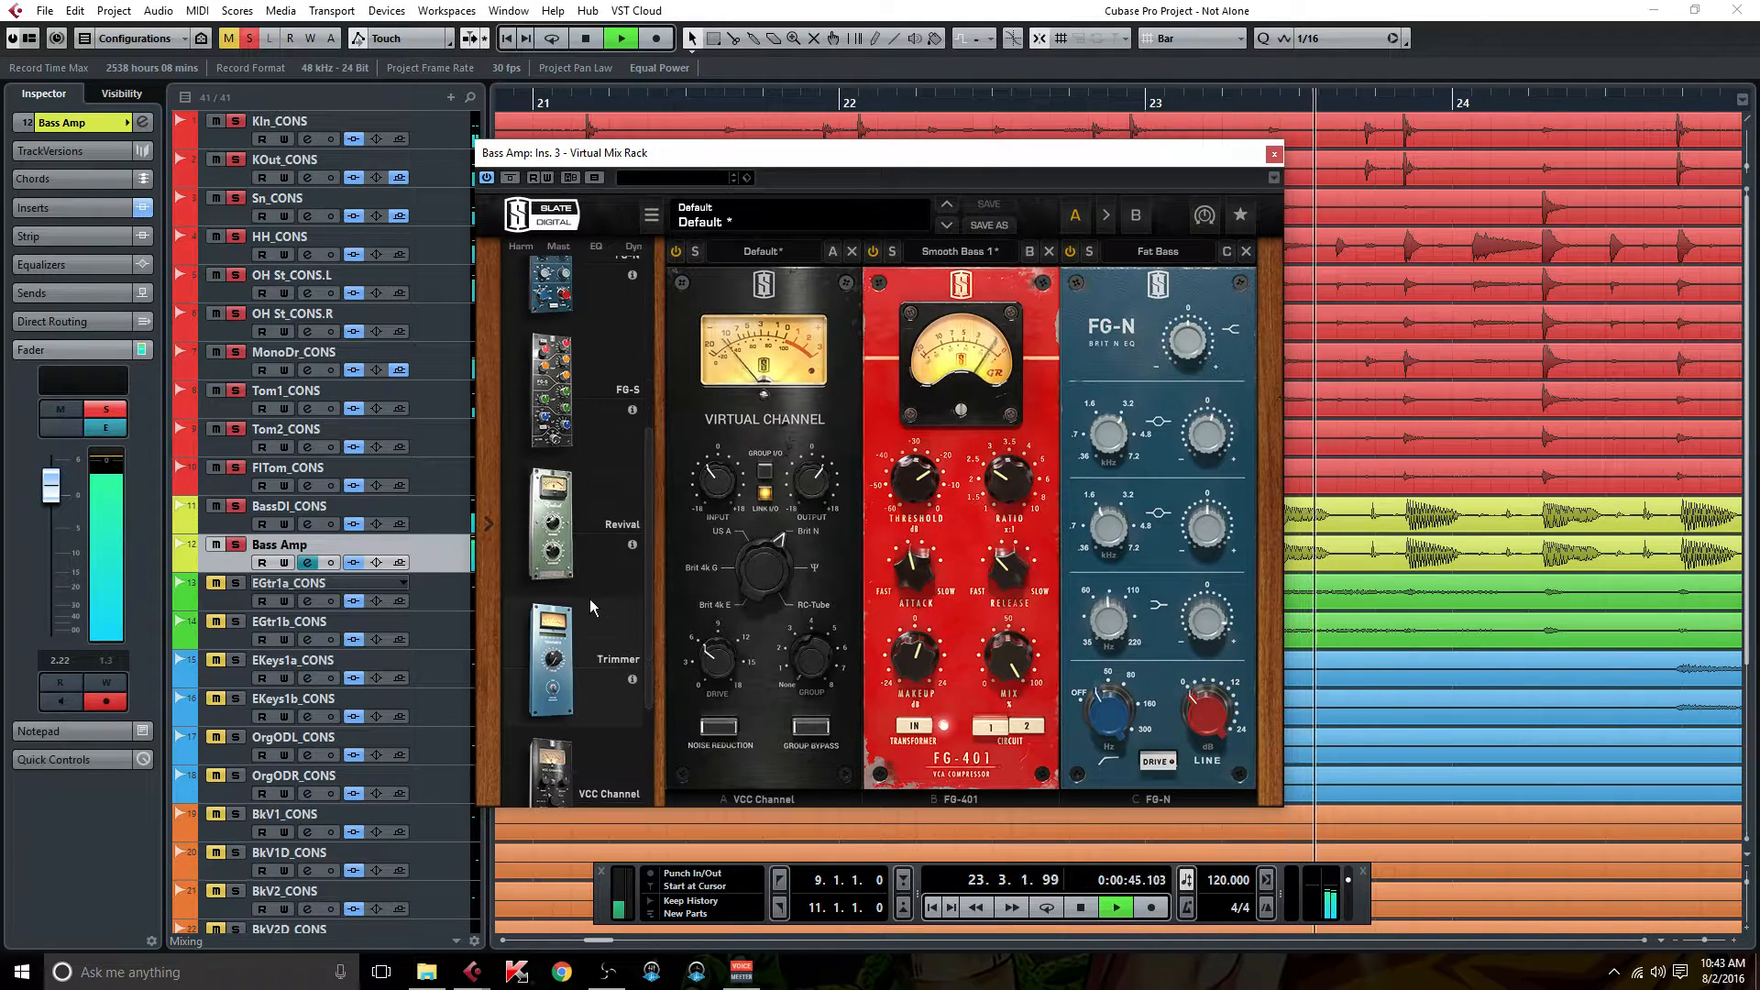
scroll(591, 598, down, 2)
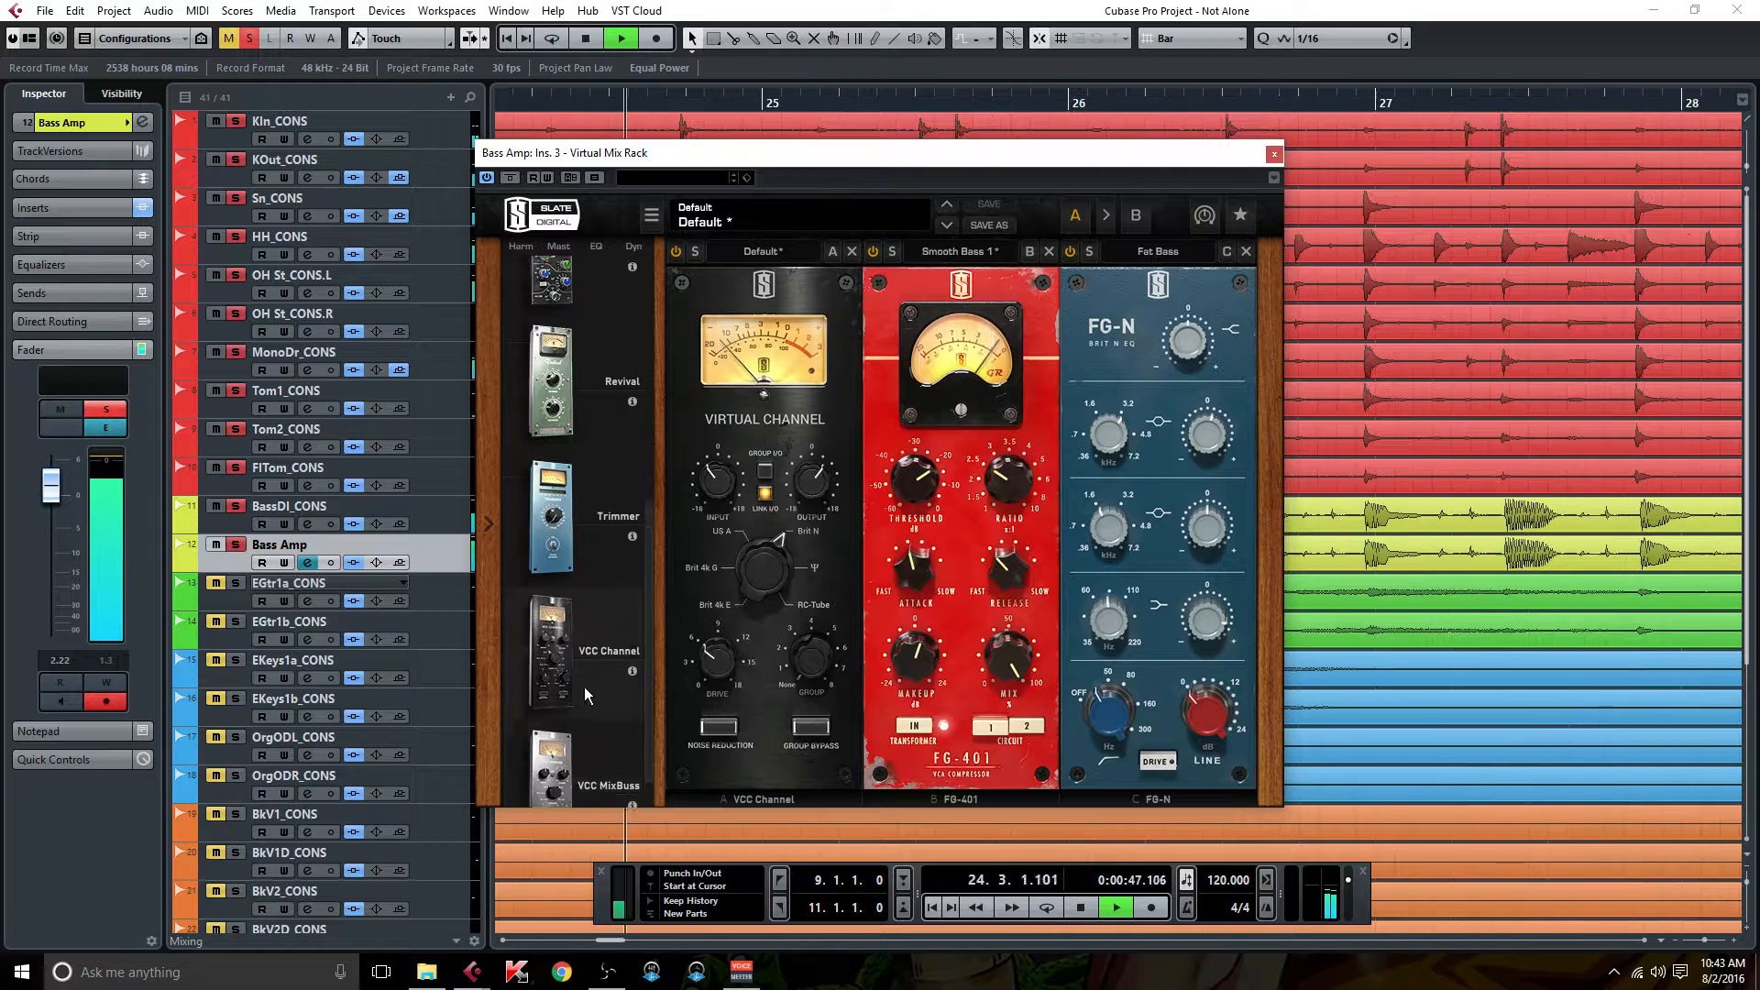
scroll(585, 685, down, 4)
scroll(585, 685, down, 4)
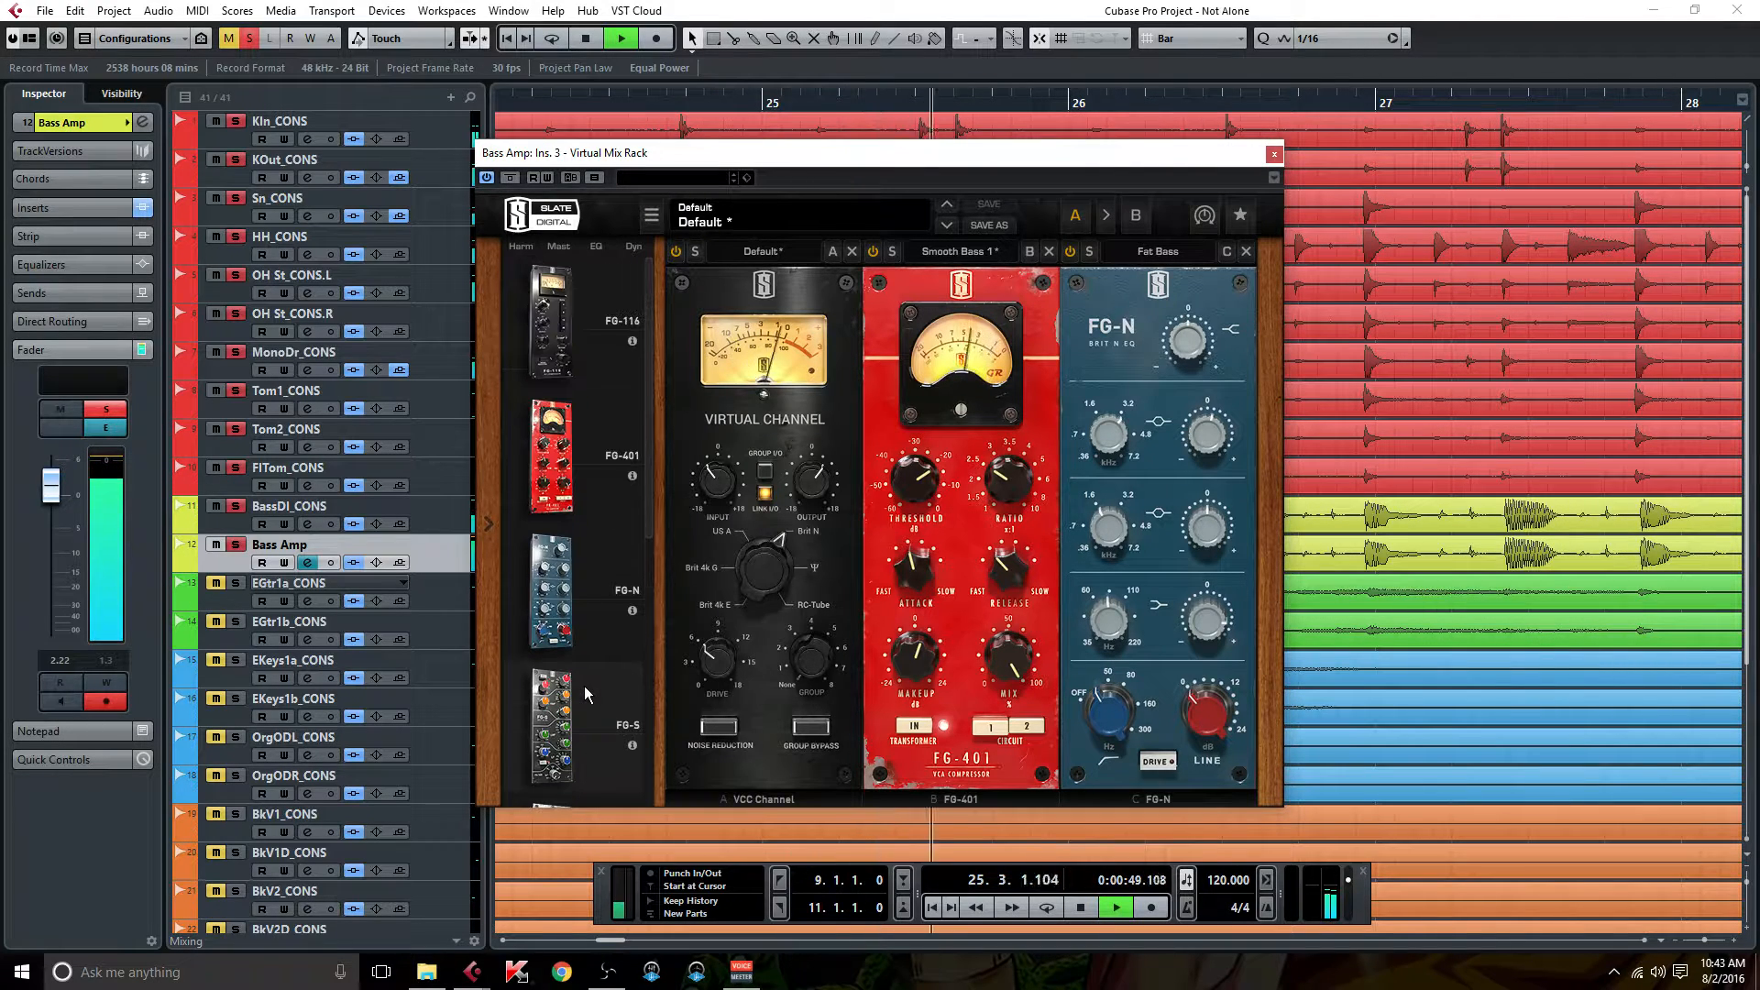
scroll(585, 686, down, 3)
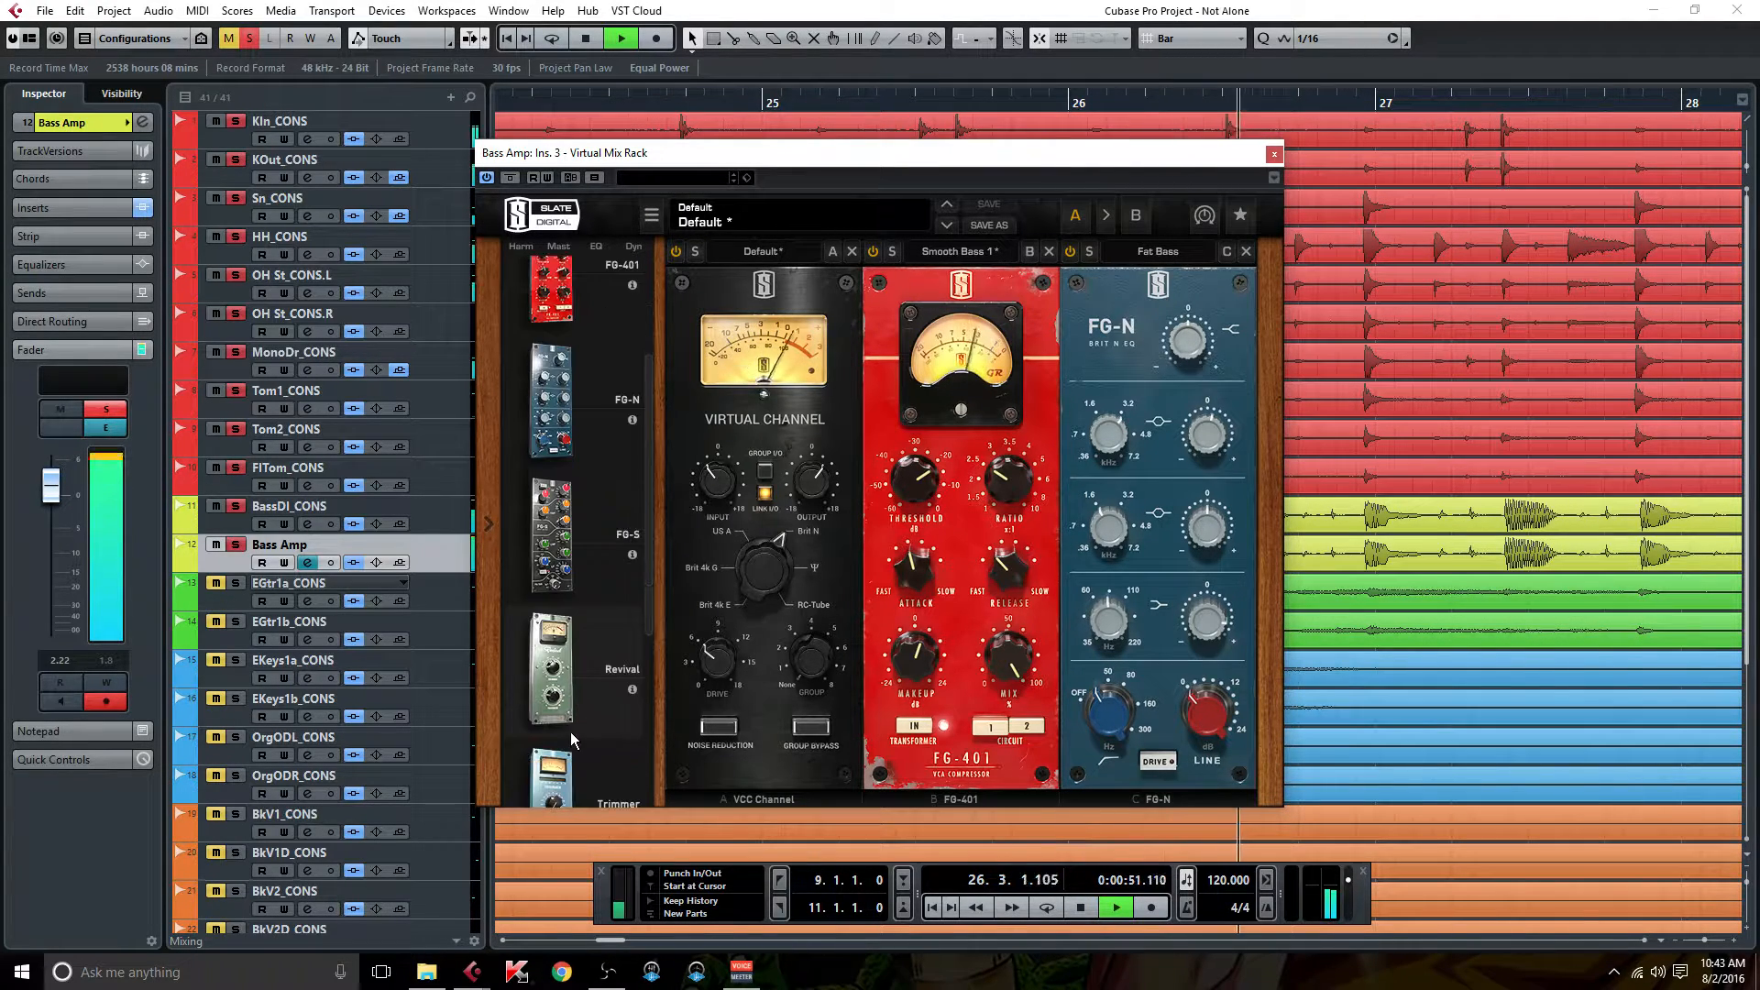
scroll(570, 731, down, 1)
drag(553, 734, 1336, 550)
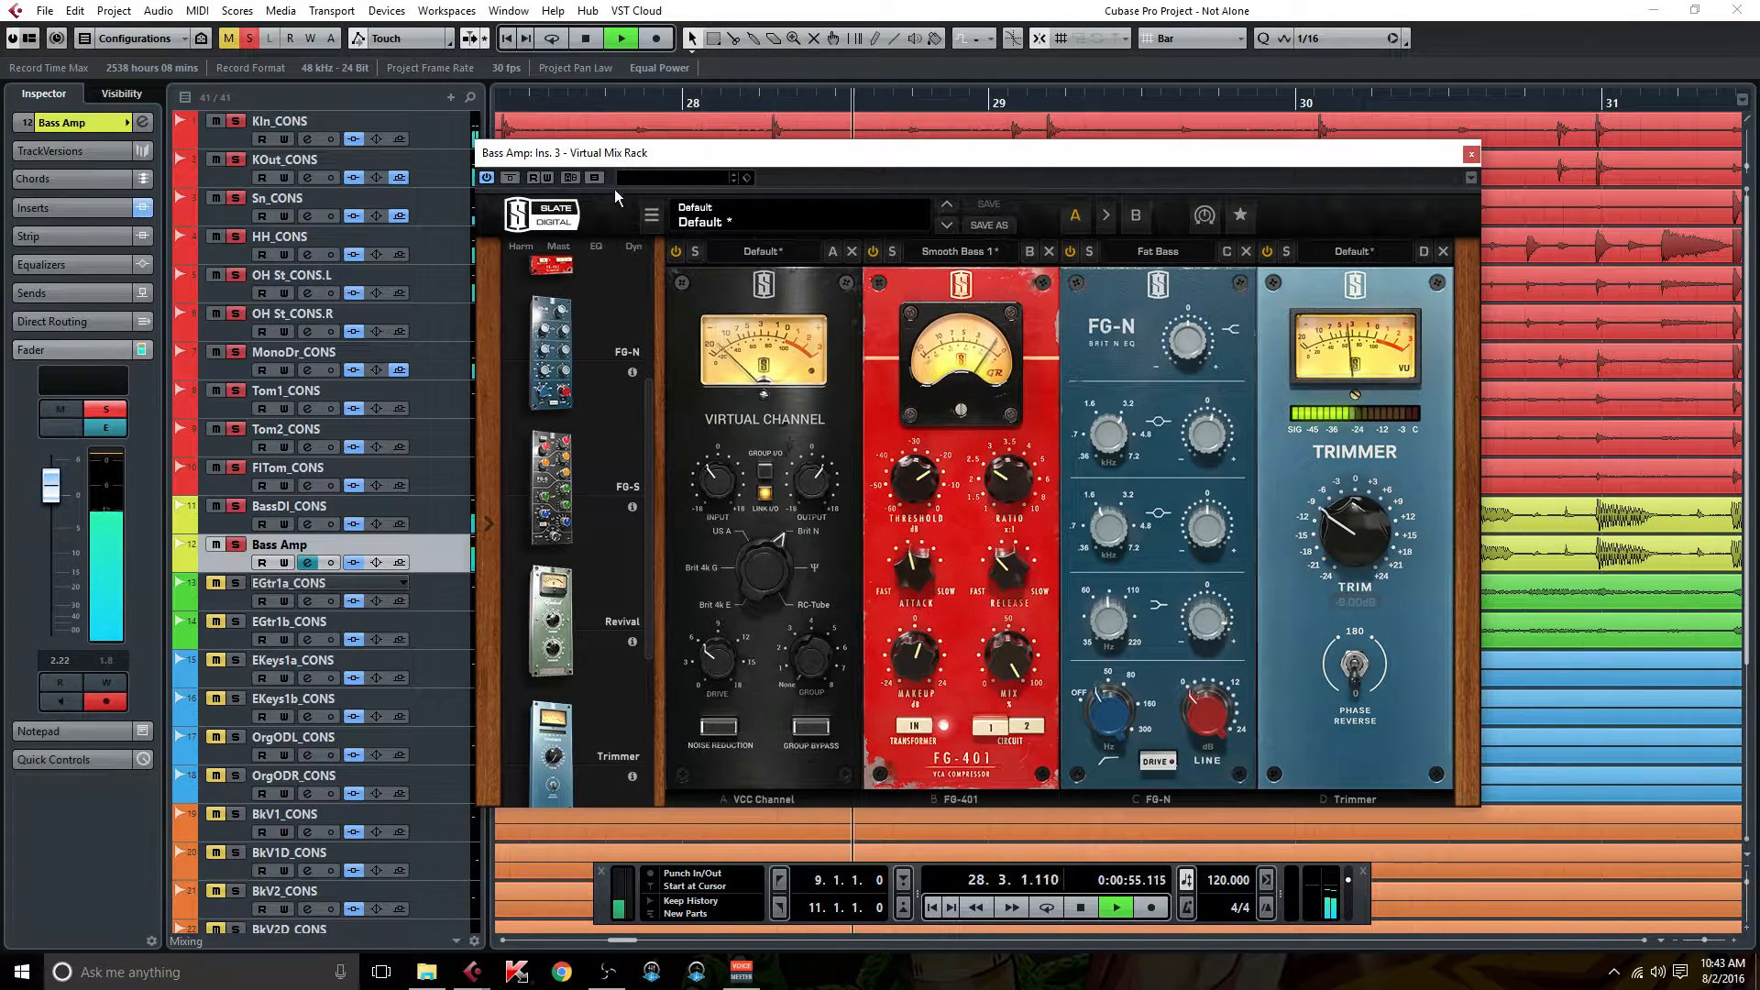
Compare the Bass Amp rack bypassed and active, close its window and bring up the track's channel settings.
click(511, 178)
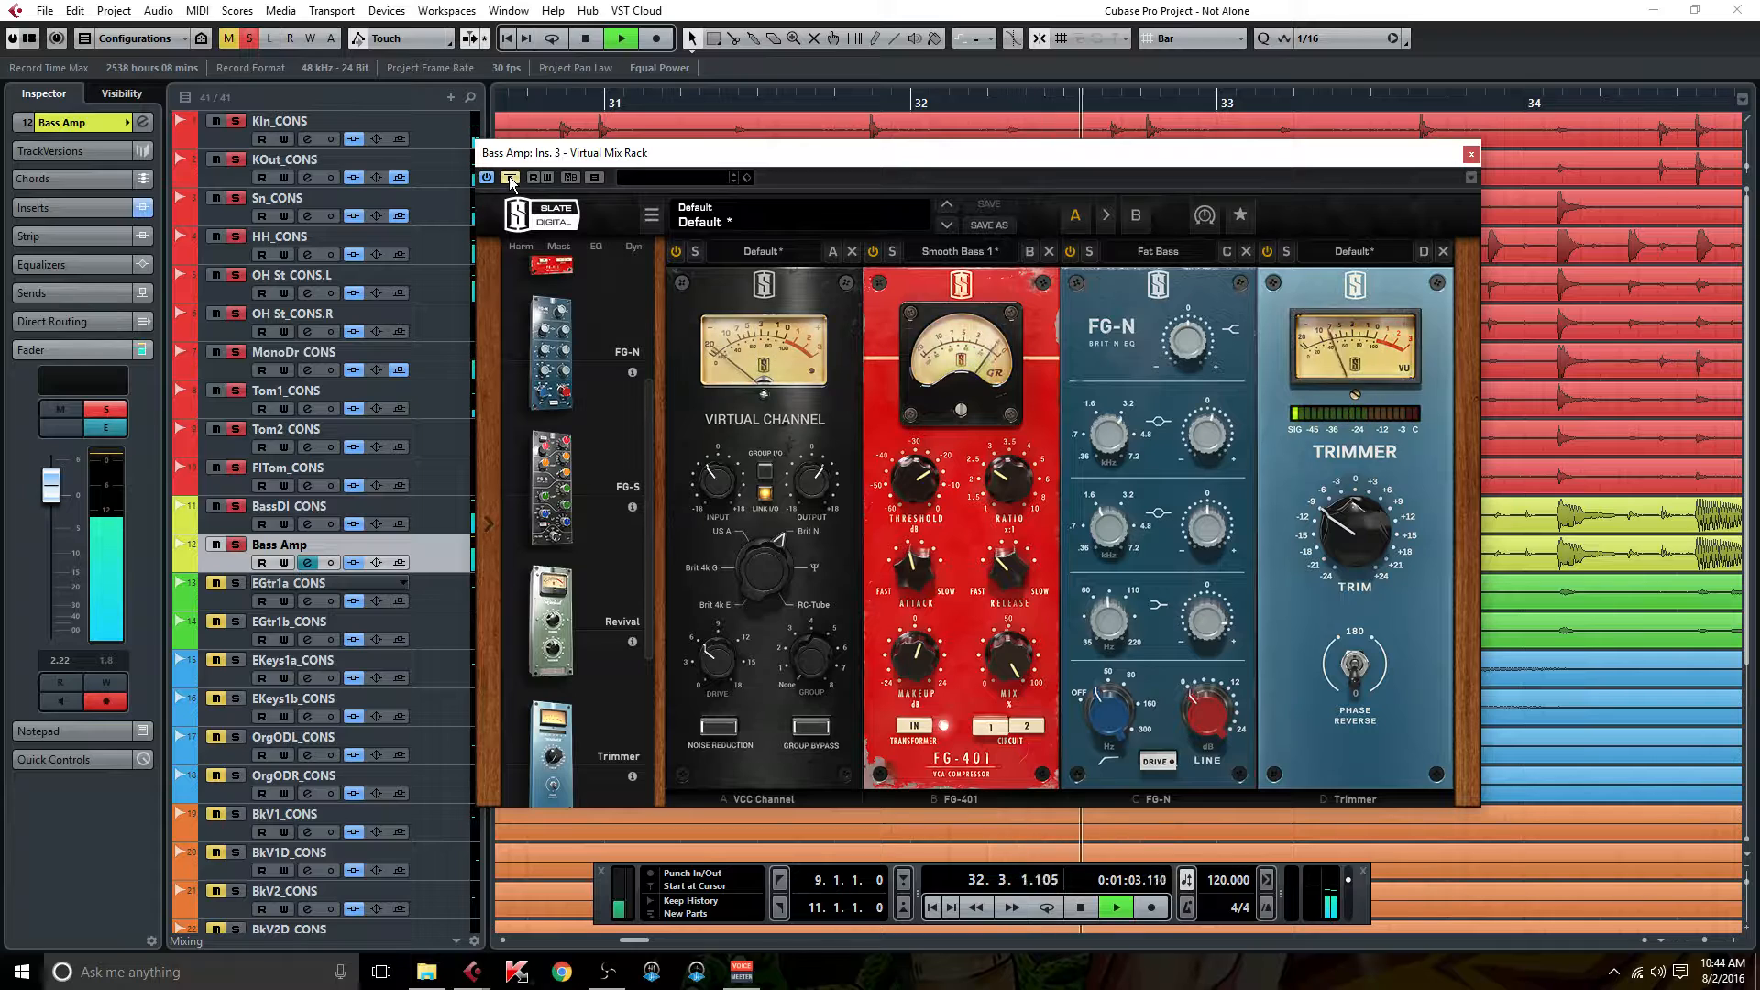
click(511, 178)
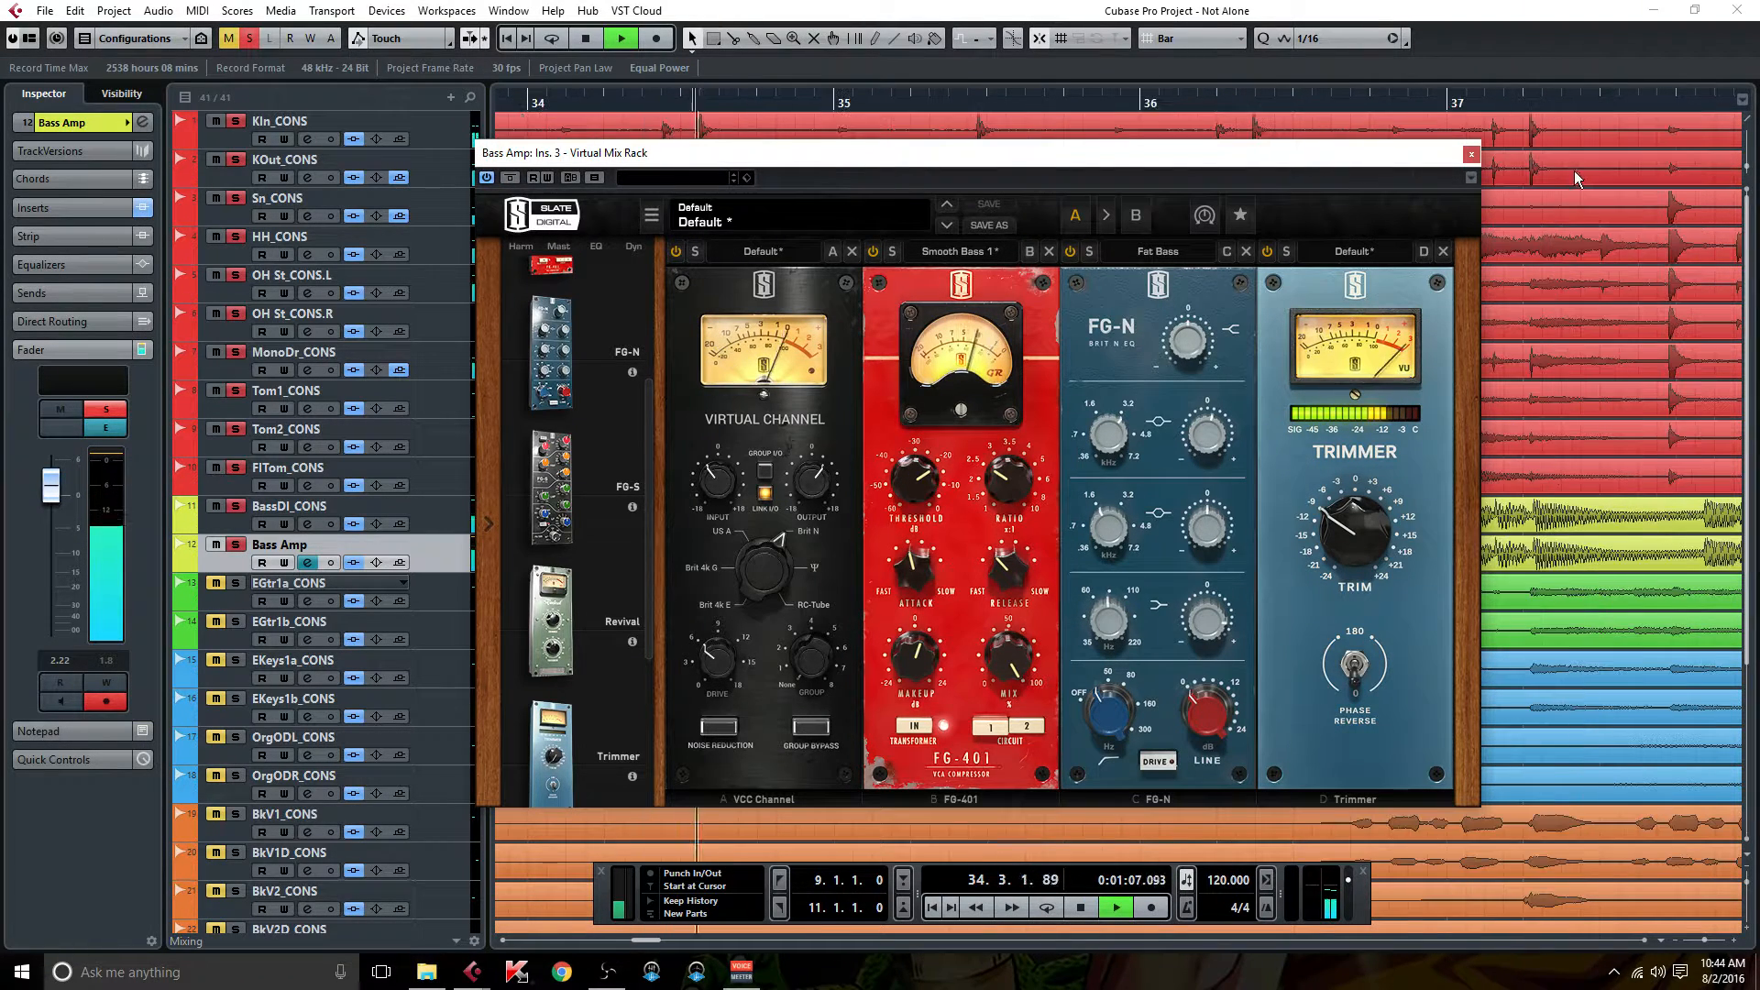
click(1472, 154)
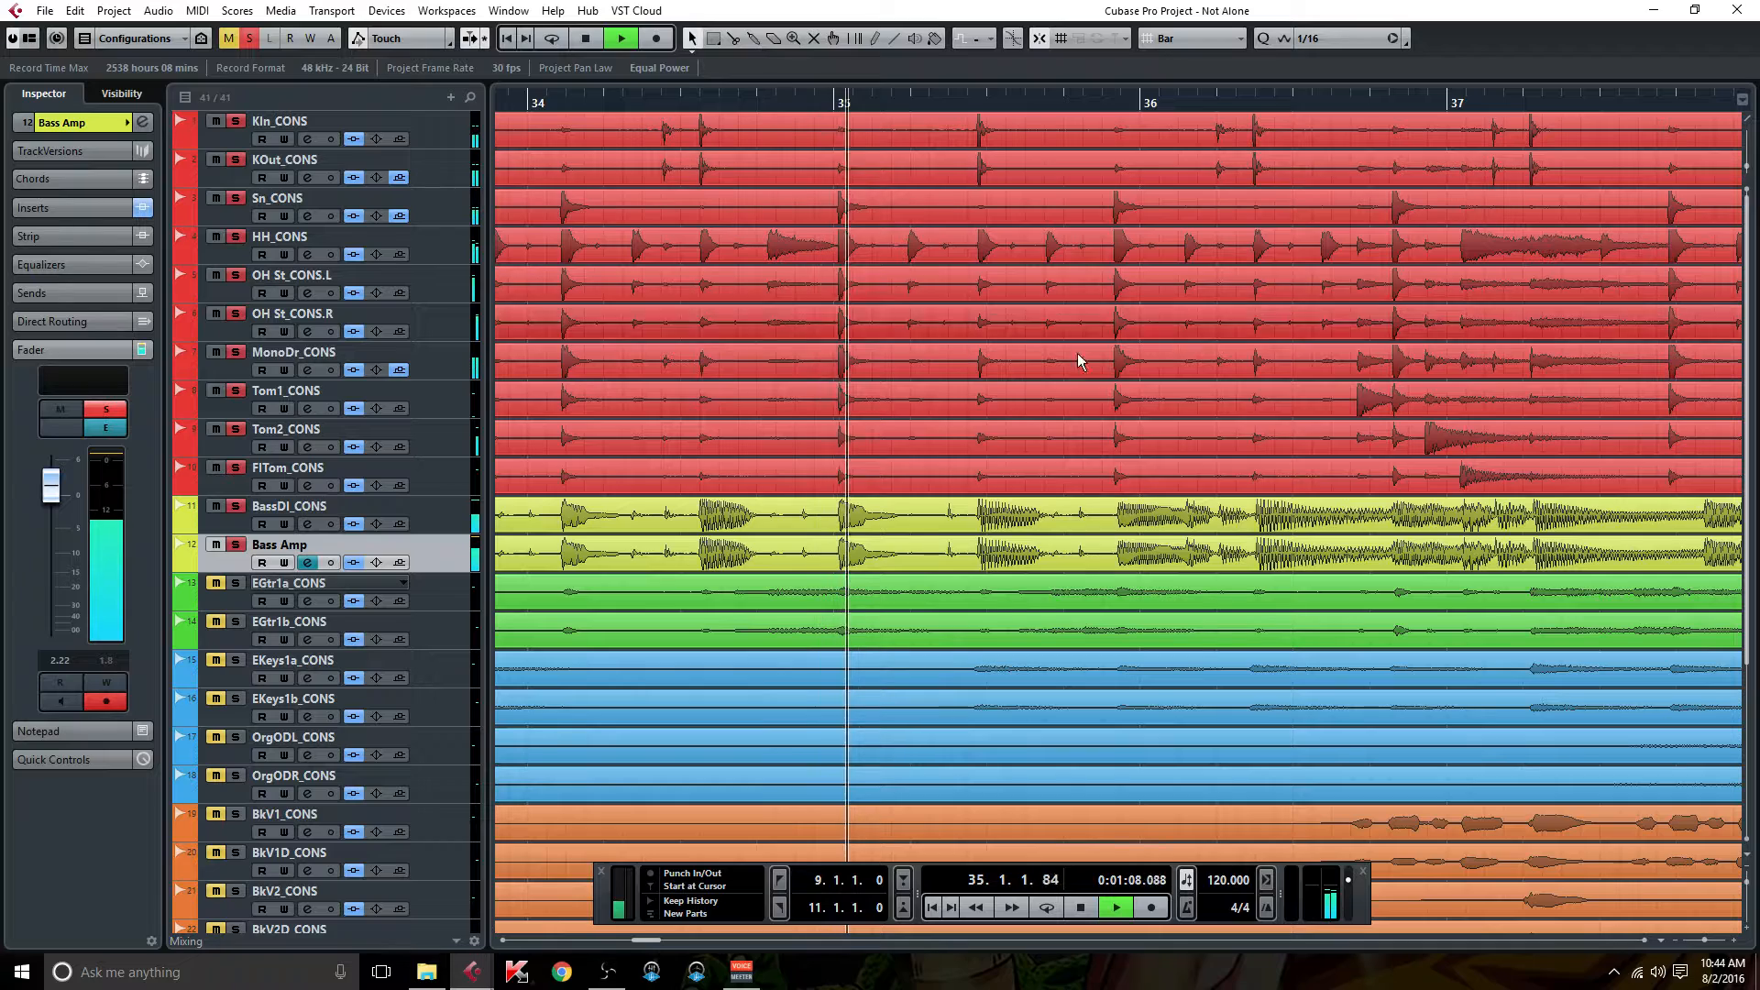
click(308, 562)
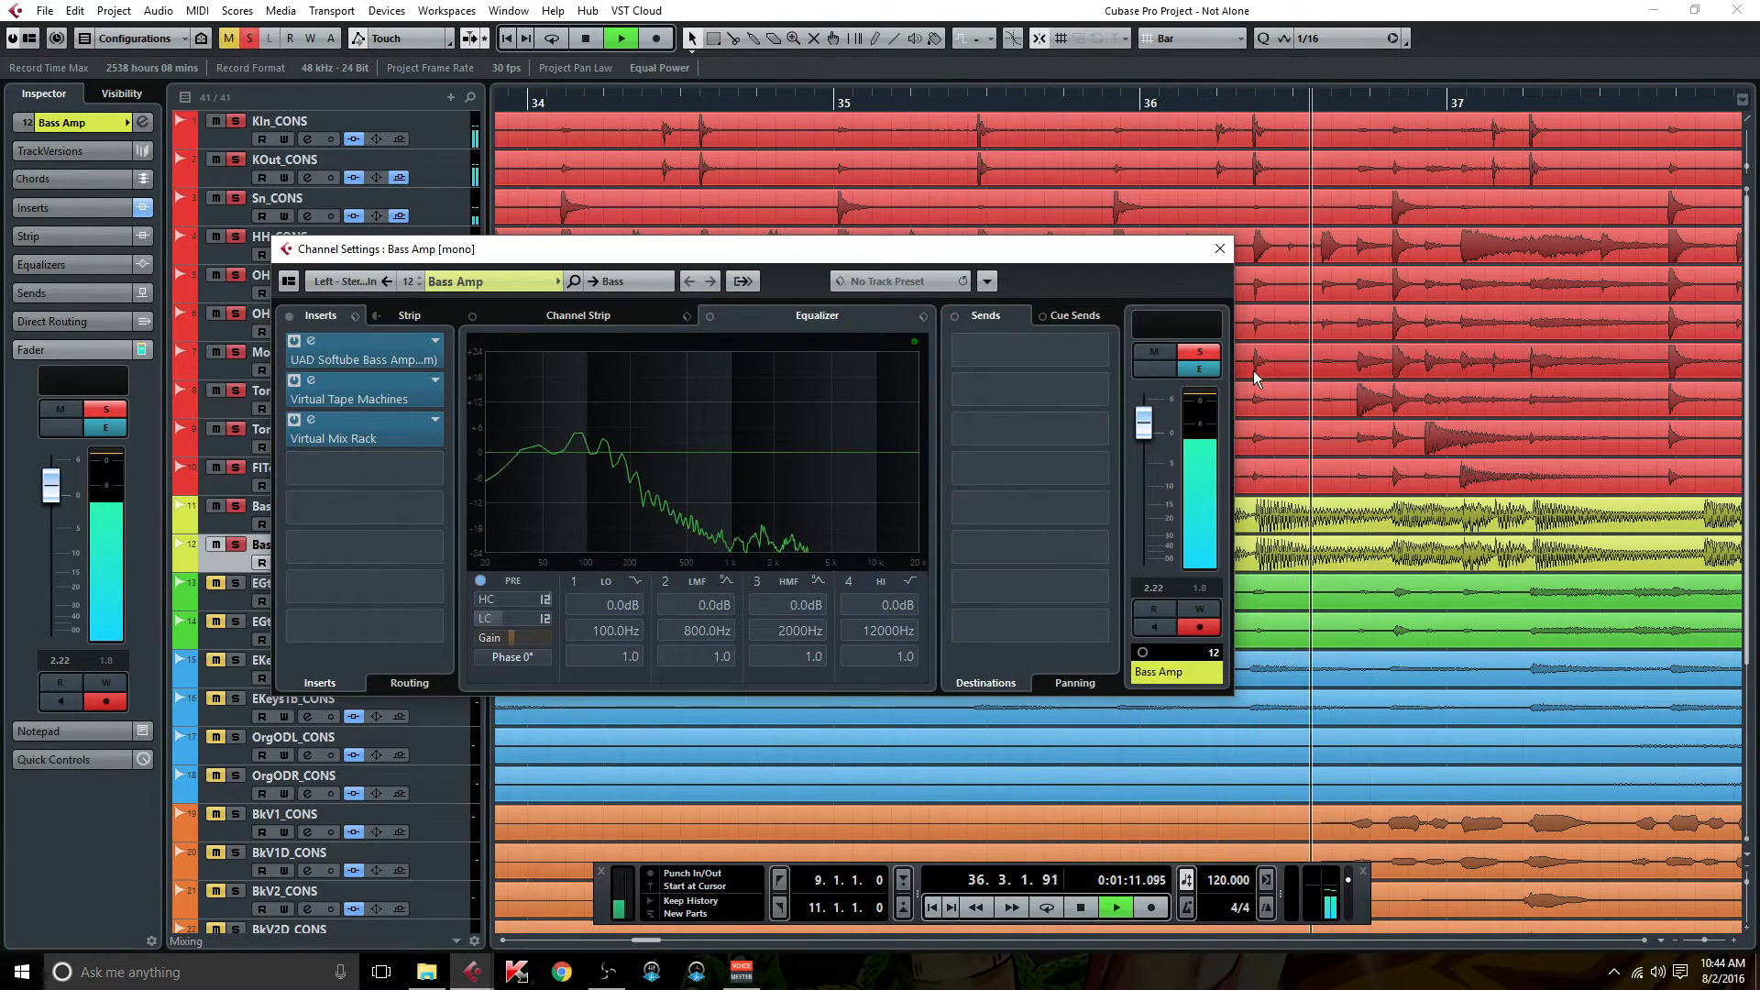
Insert RBass Mono in the Bass Amp channel's fourth insert slot and lower its intensity to -18.5 dB.
click(433, 471)
text(rbass)
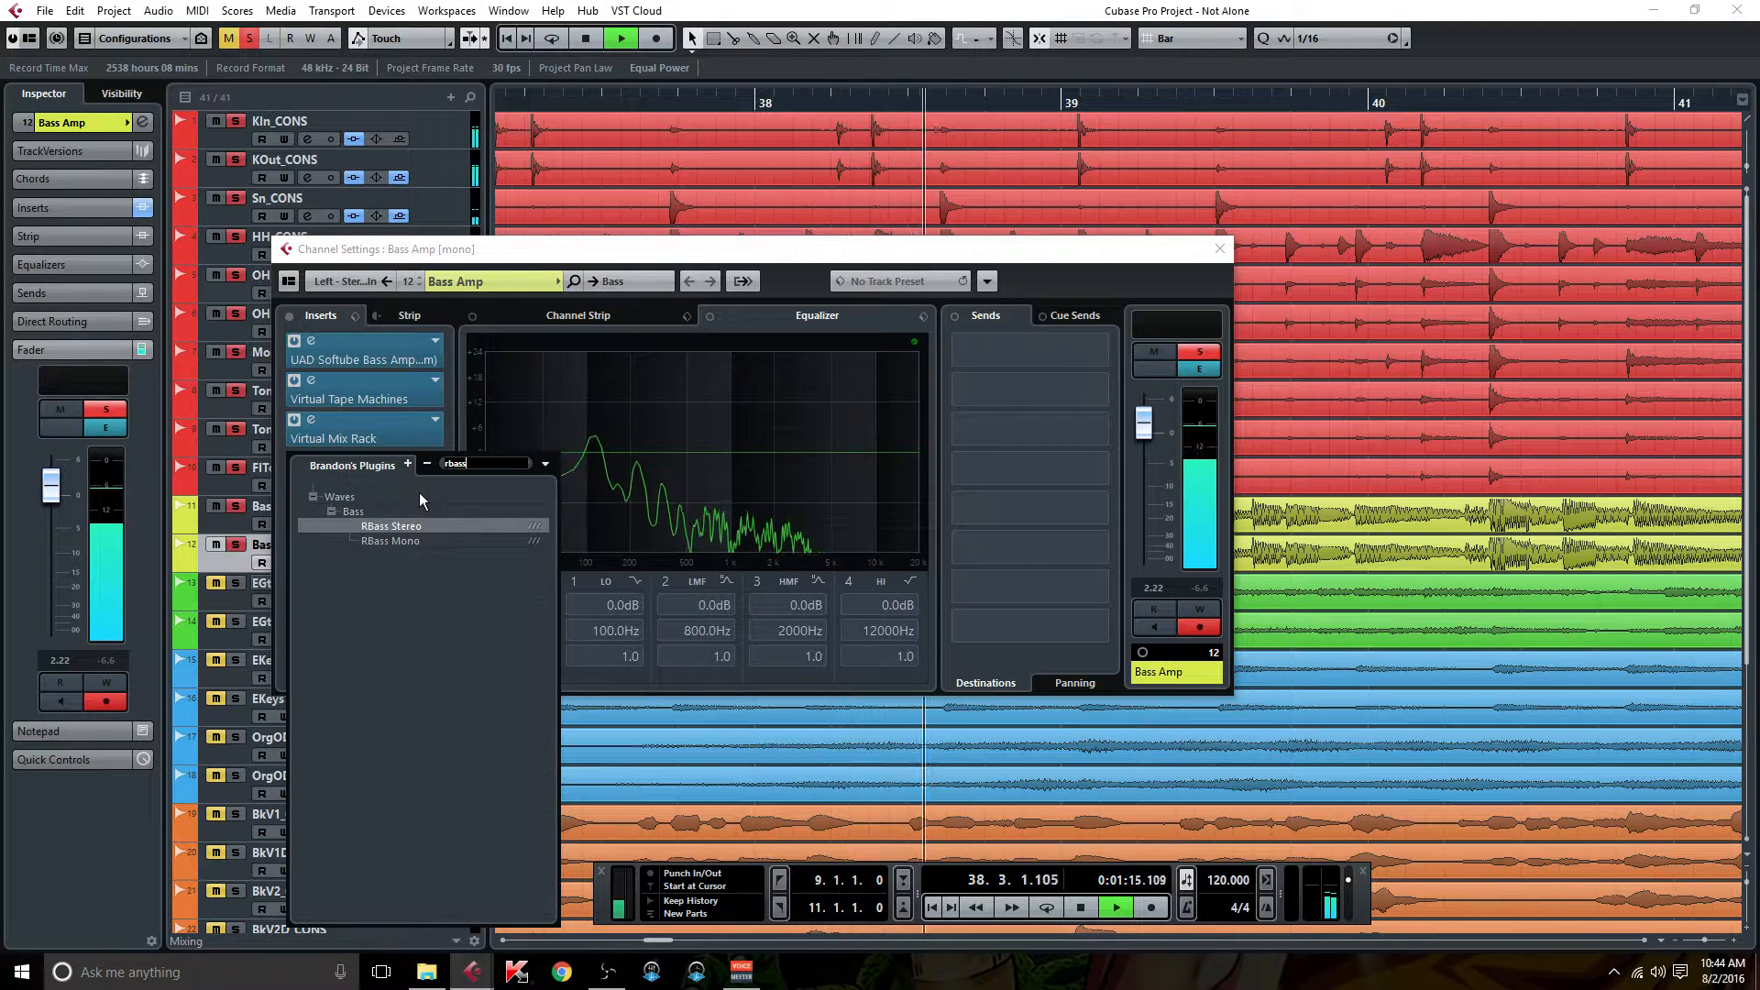
click(406, 541)
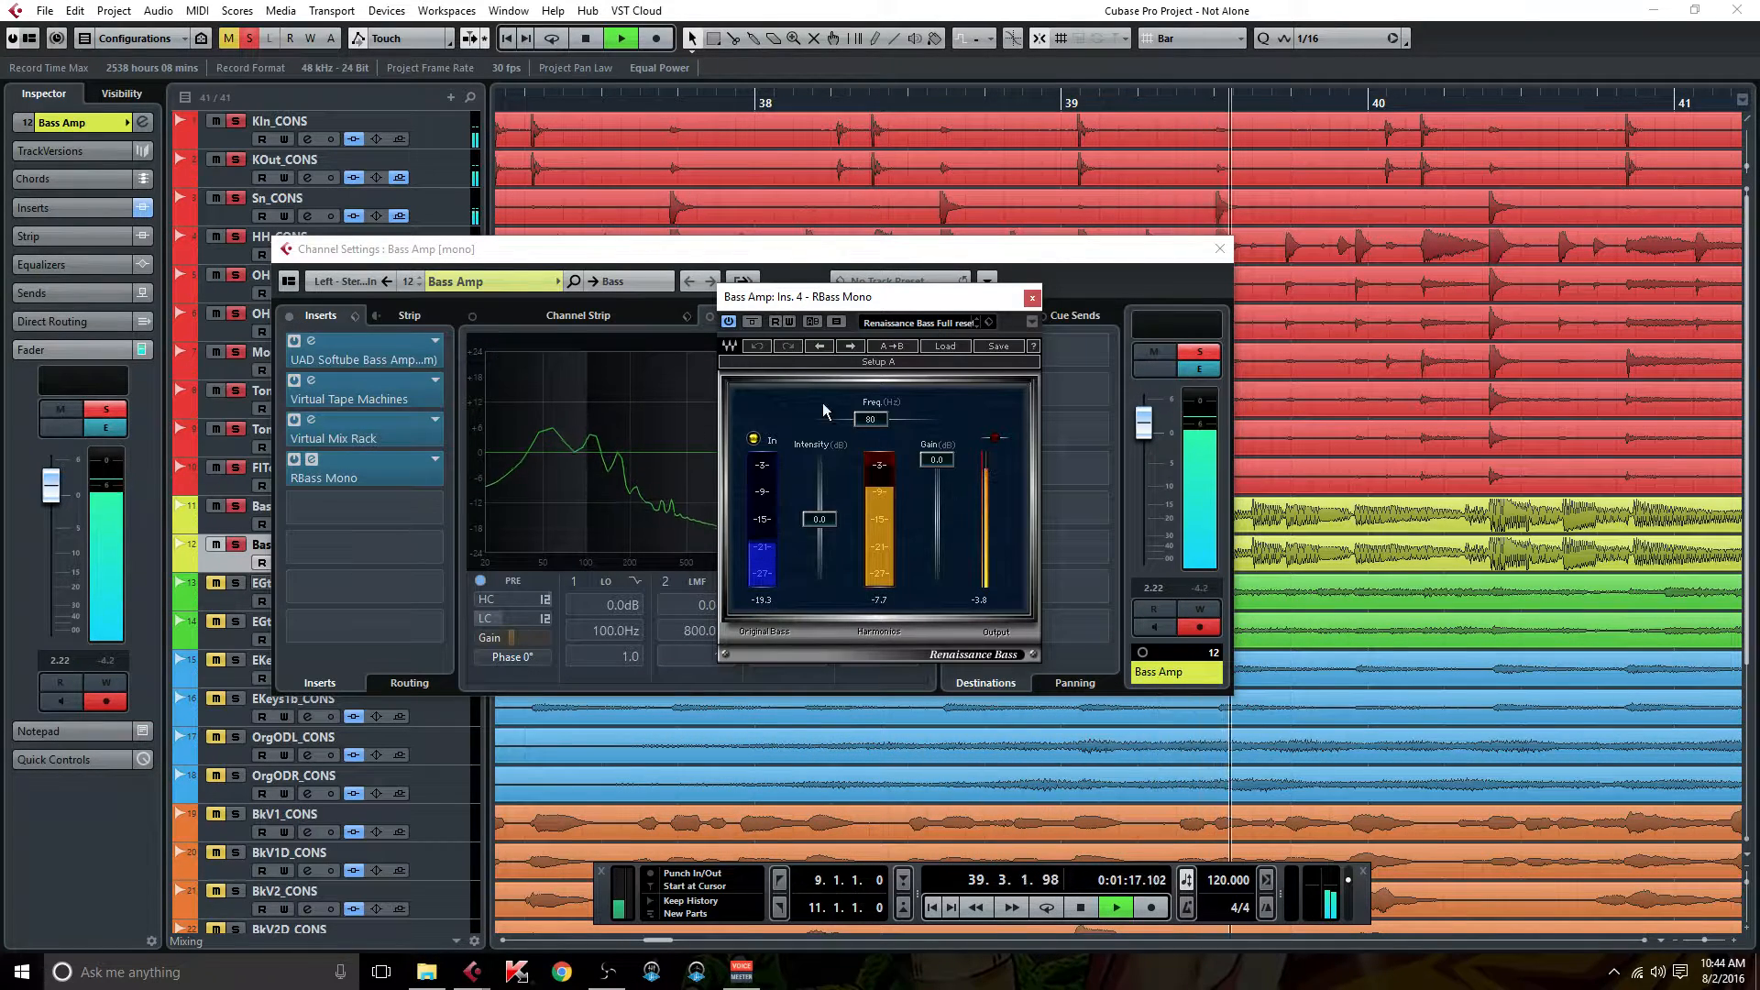
drag(822, 520, 822, 566)
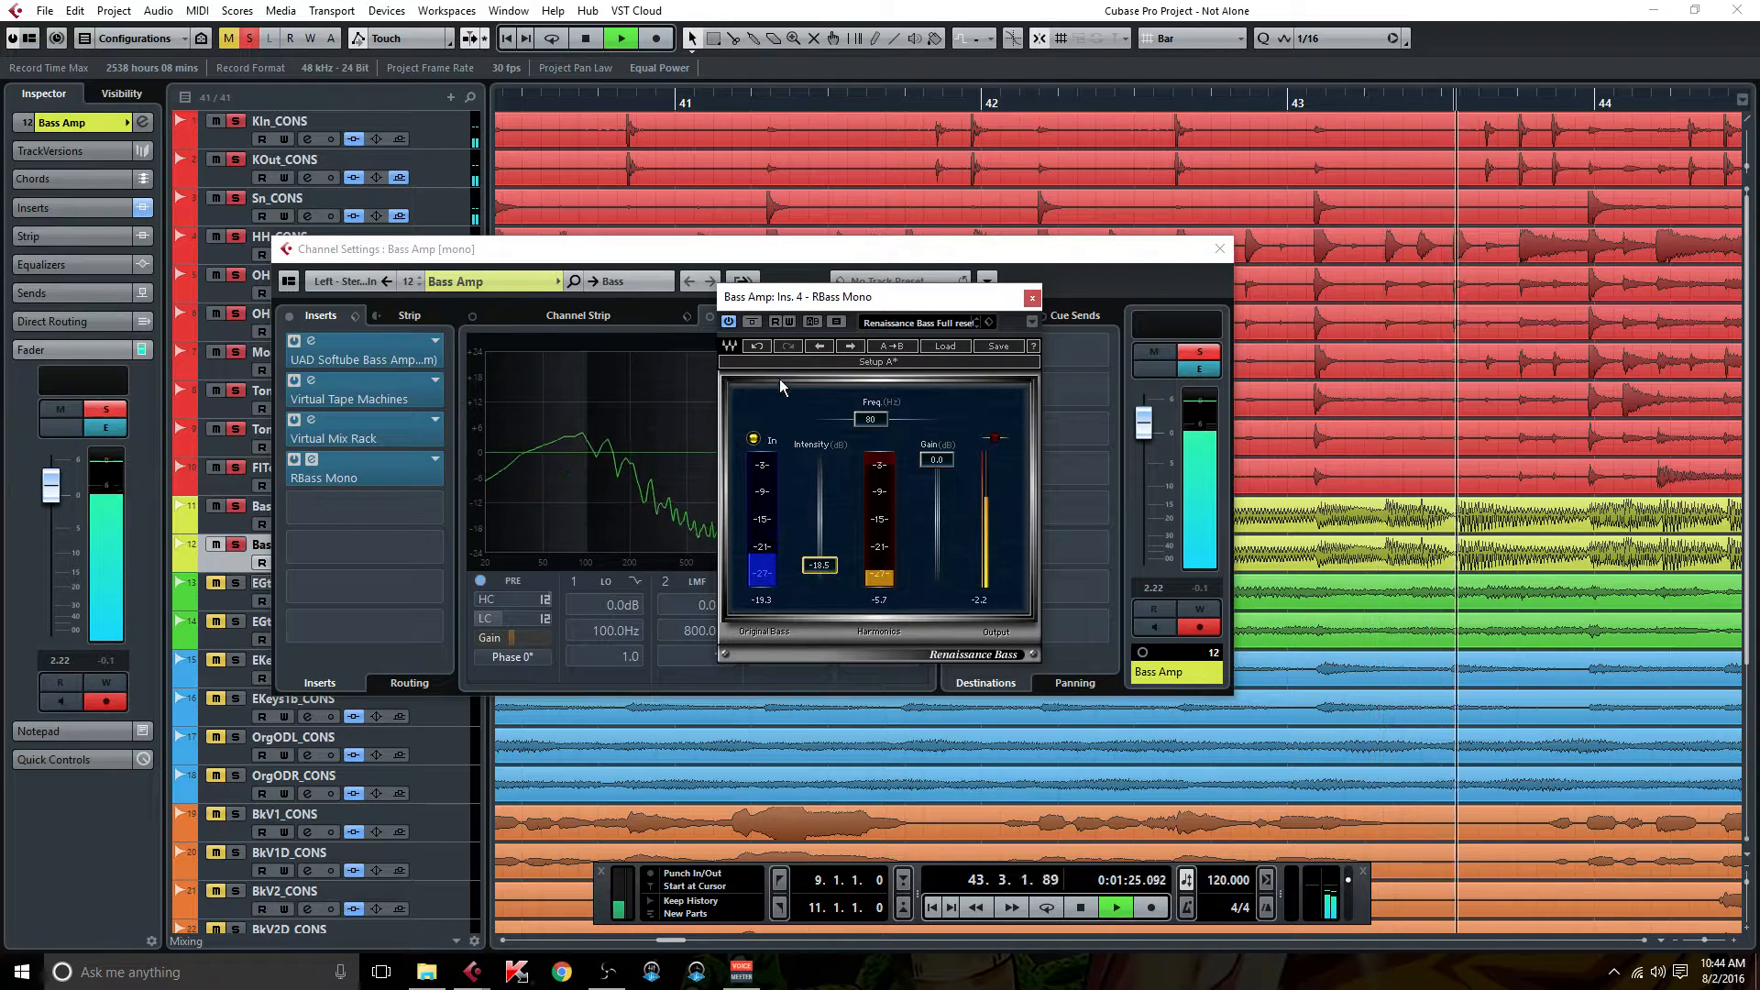
Compare the mix with Bass Amp muted and unmuted, lower its fader to 1.65 dB, and stop playback.
click(1154, 353)
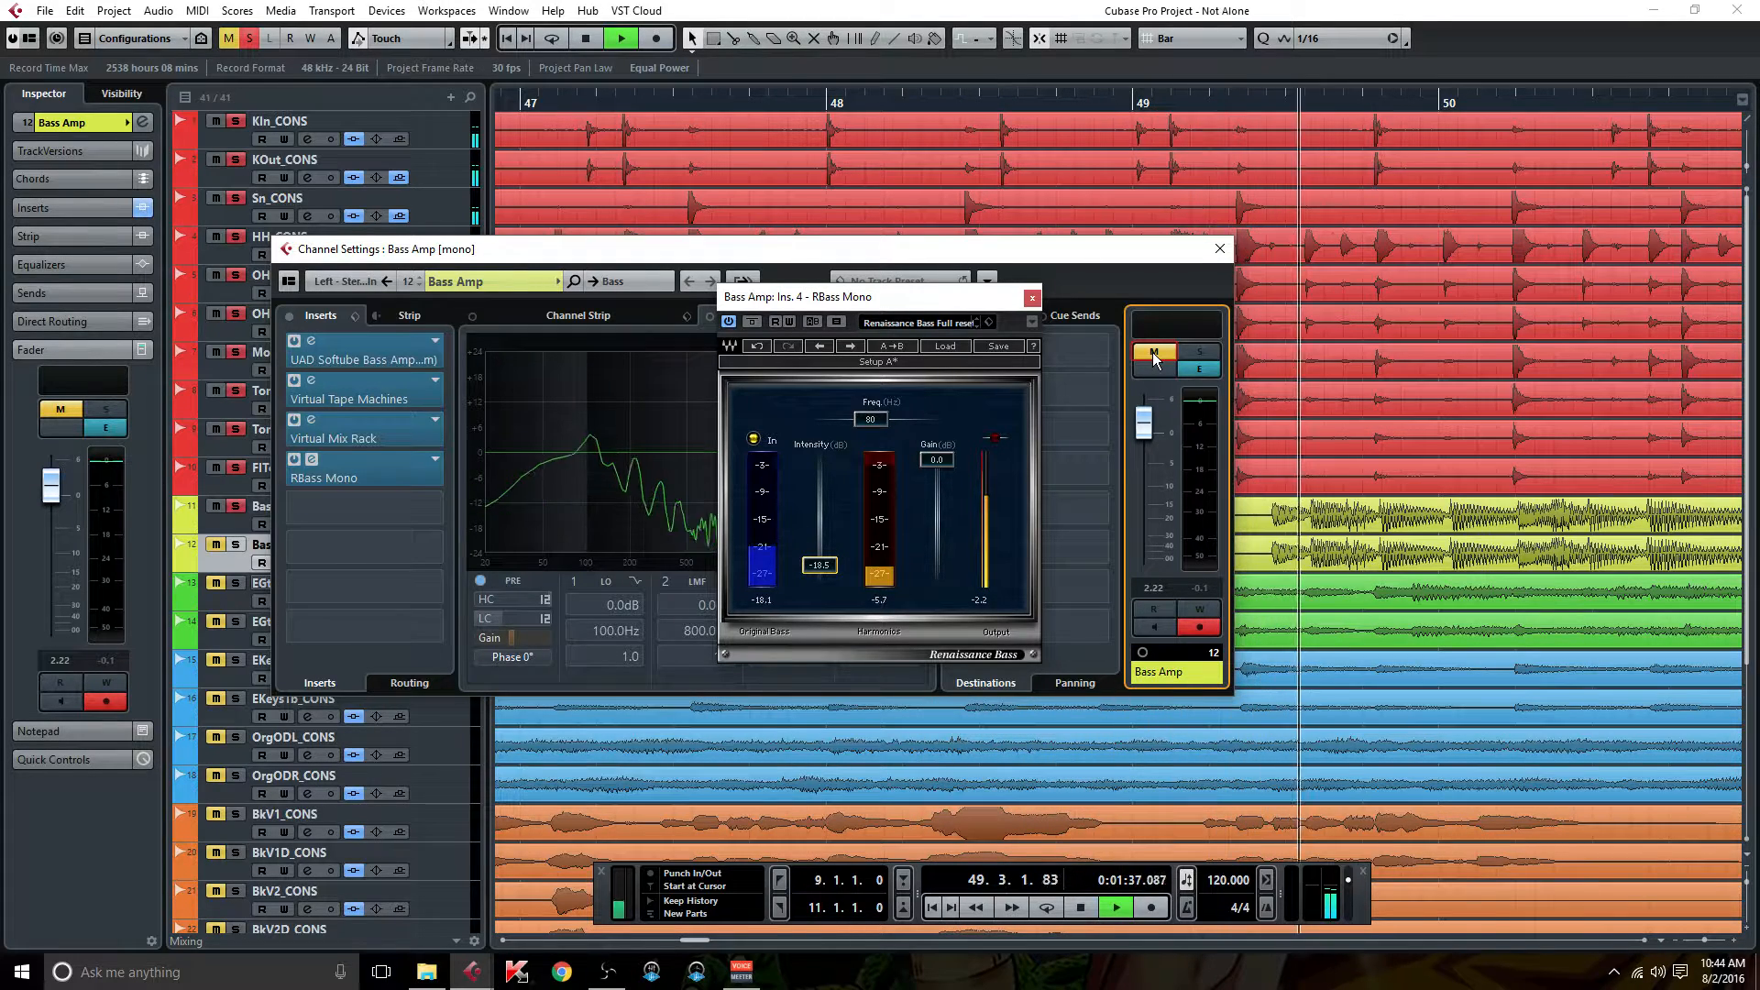
click(1154, 353)
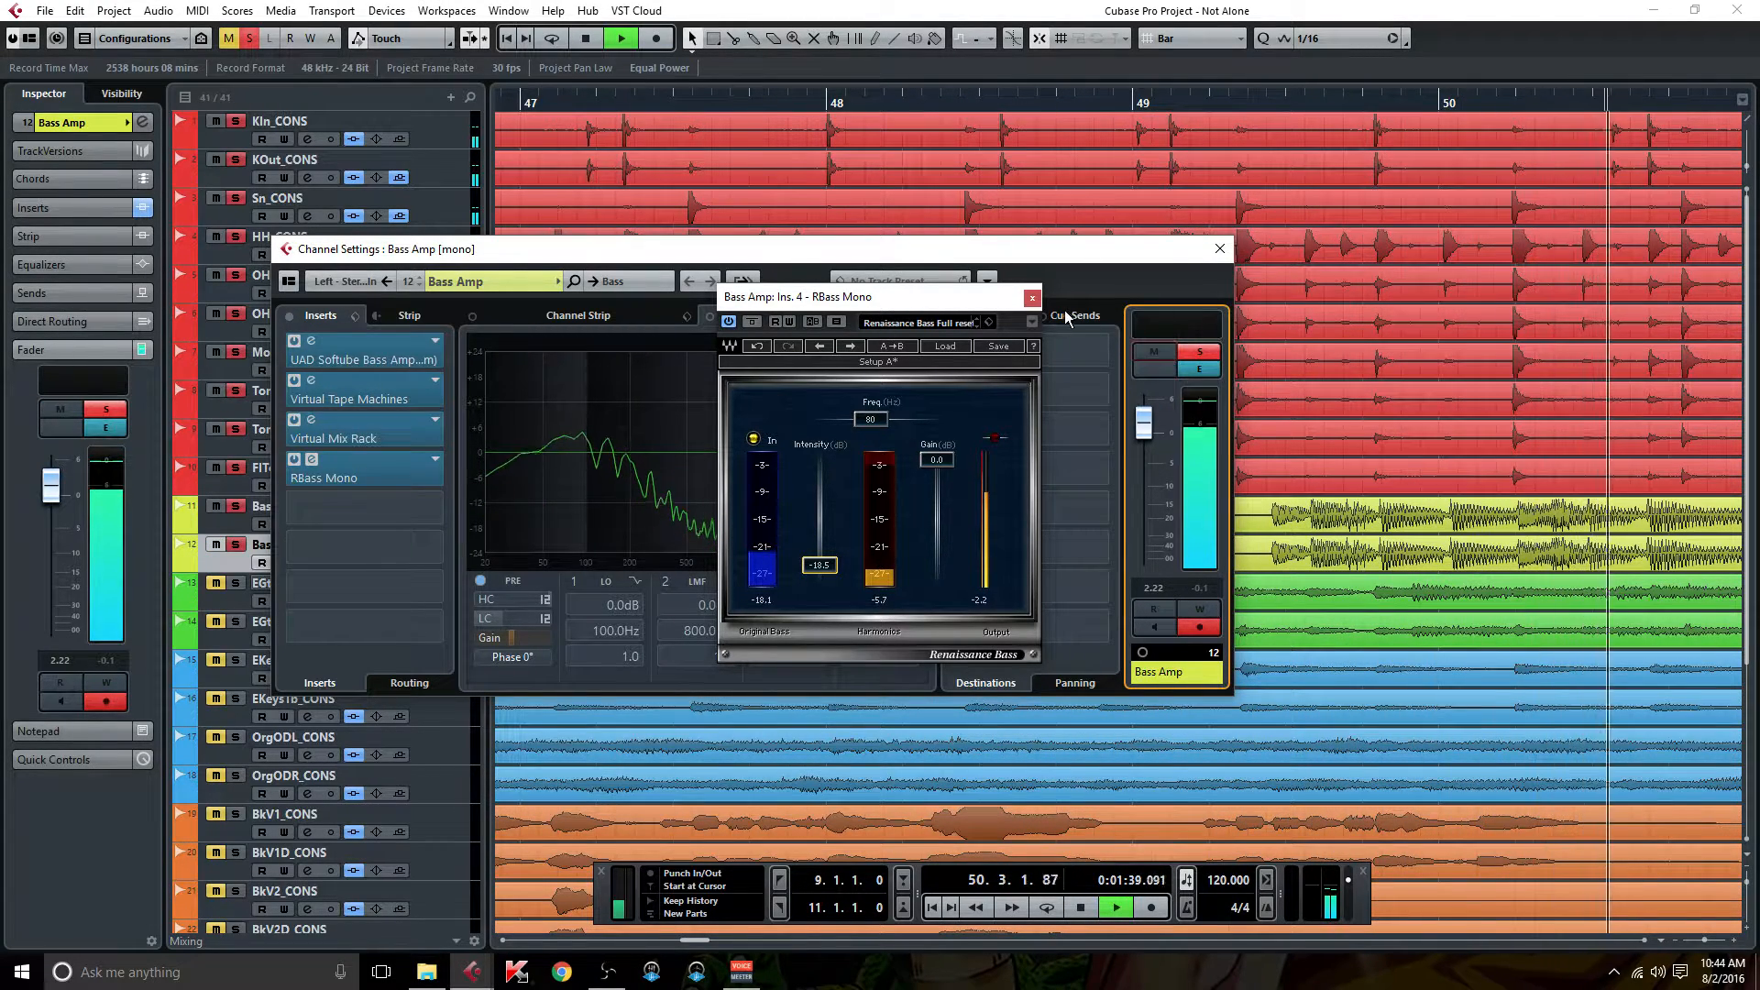
click(1032, 297)
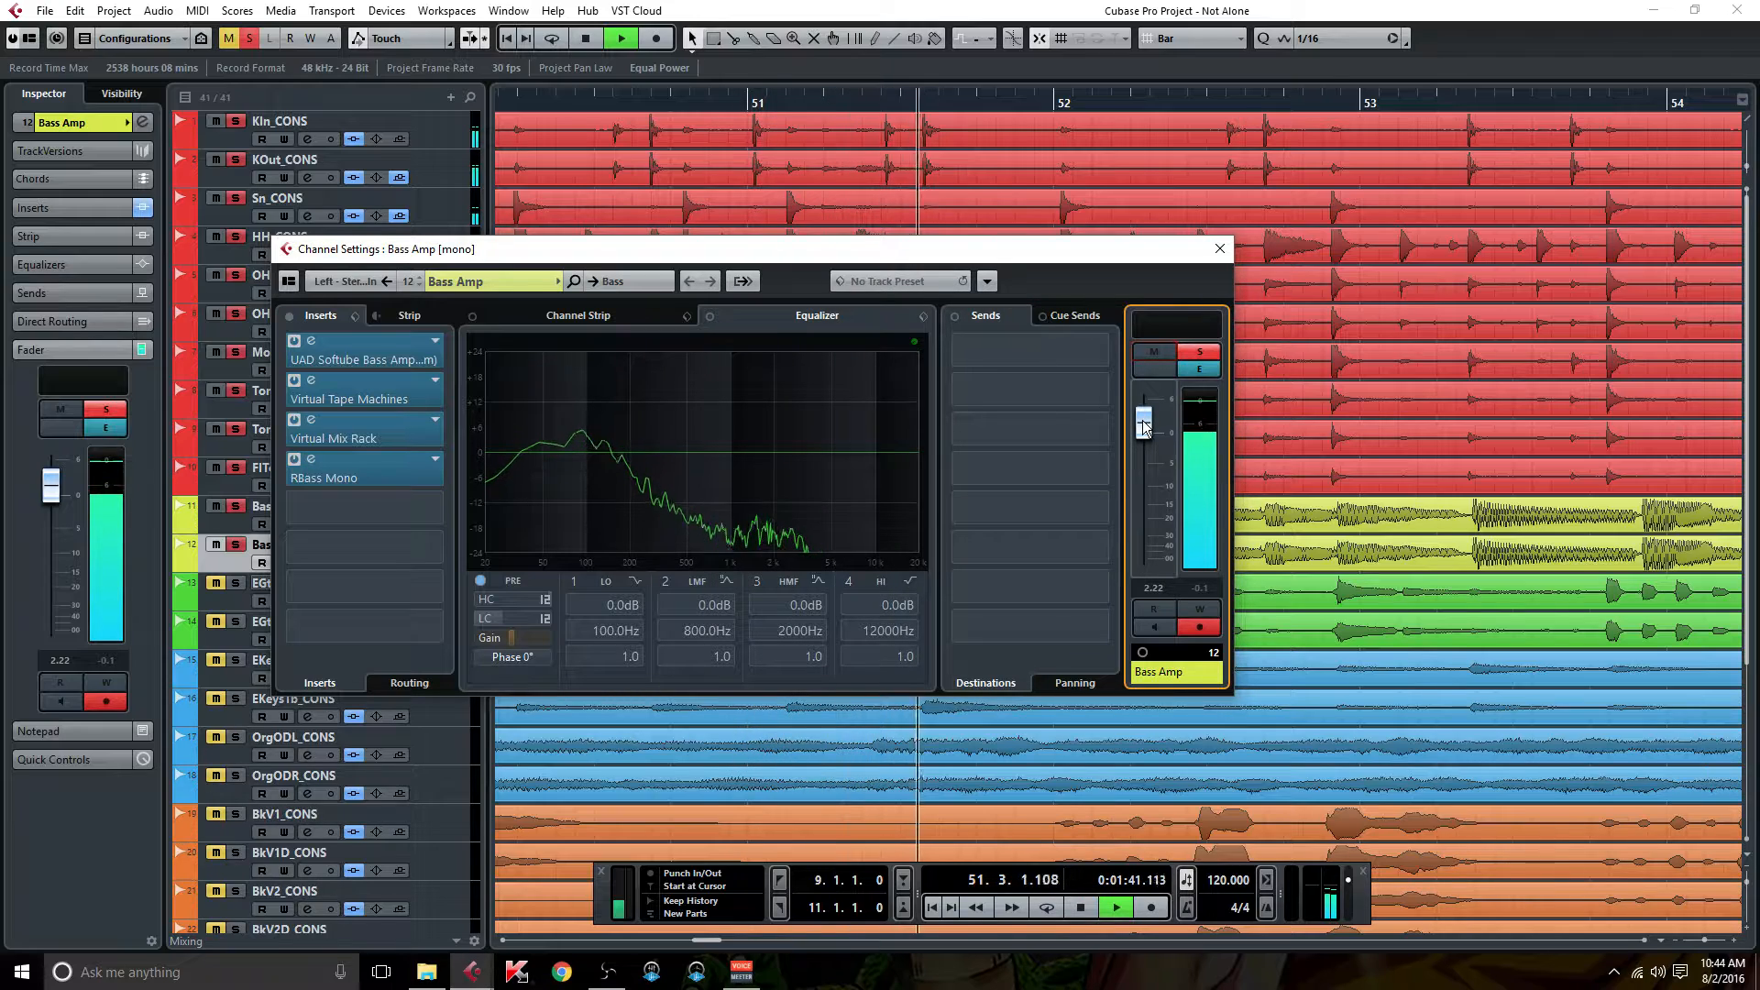
drag(1142, 420, 1144, 431)
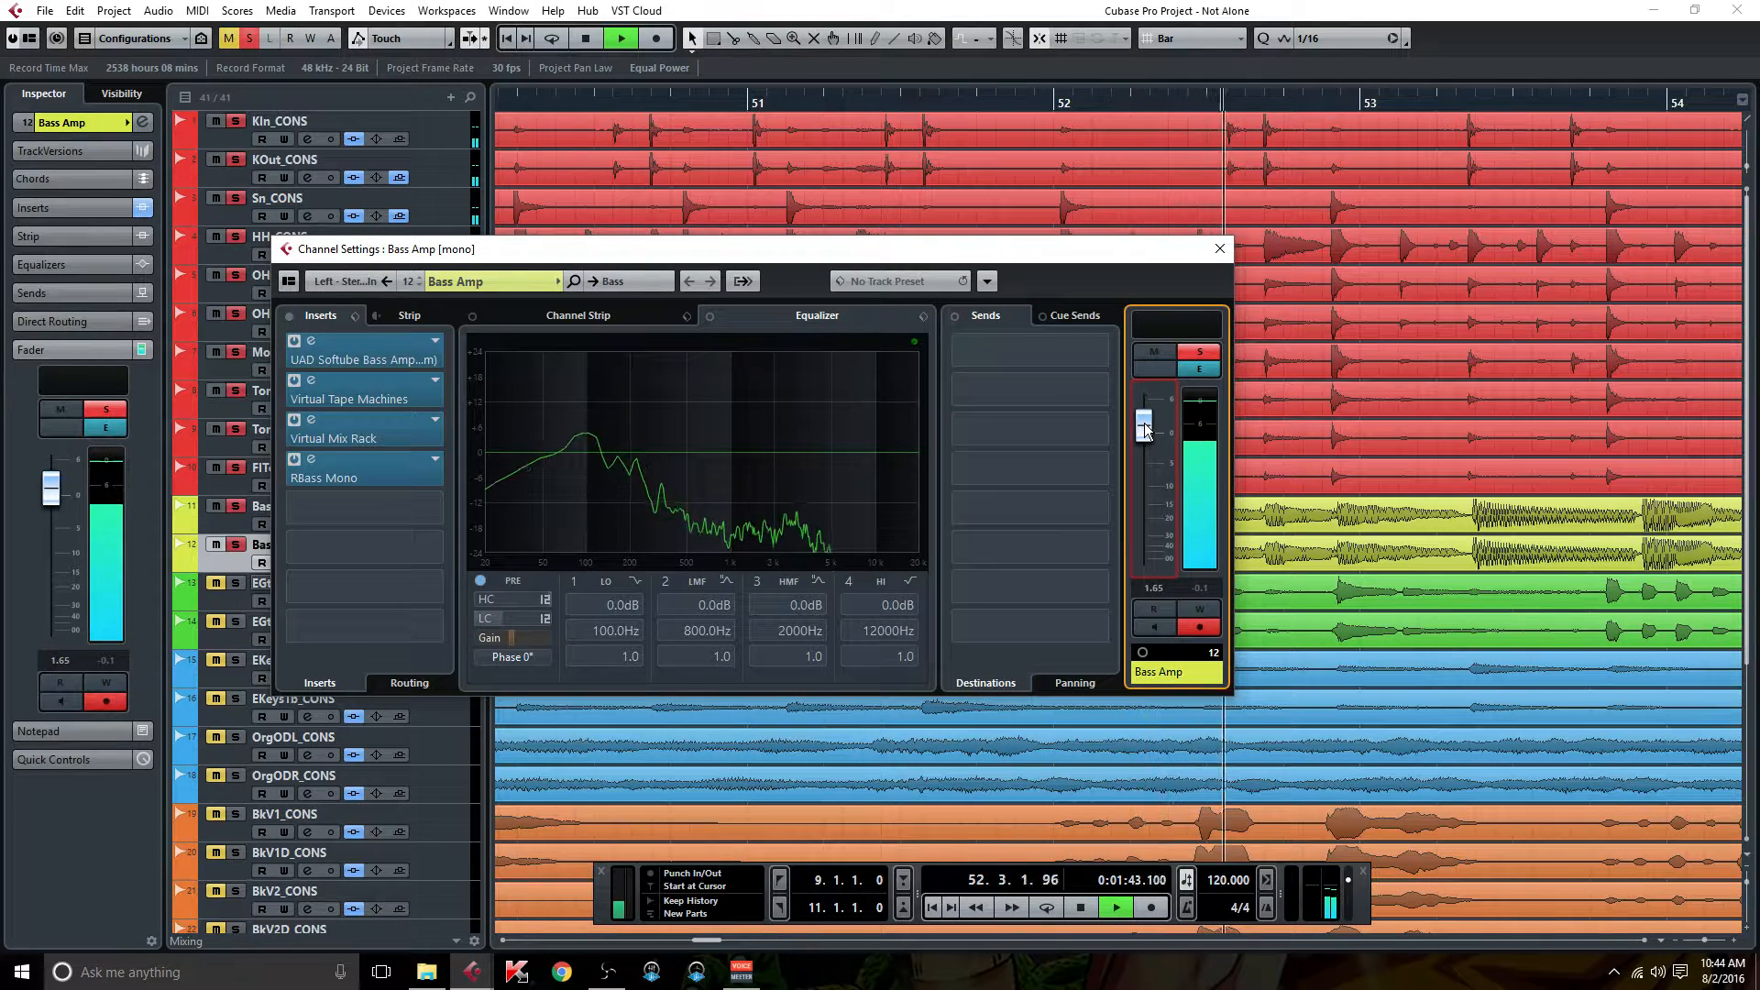
click(1221, 248)
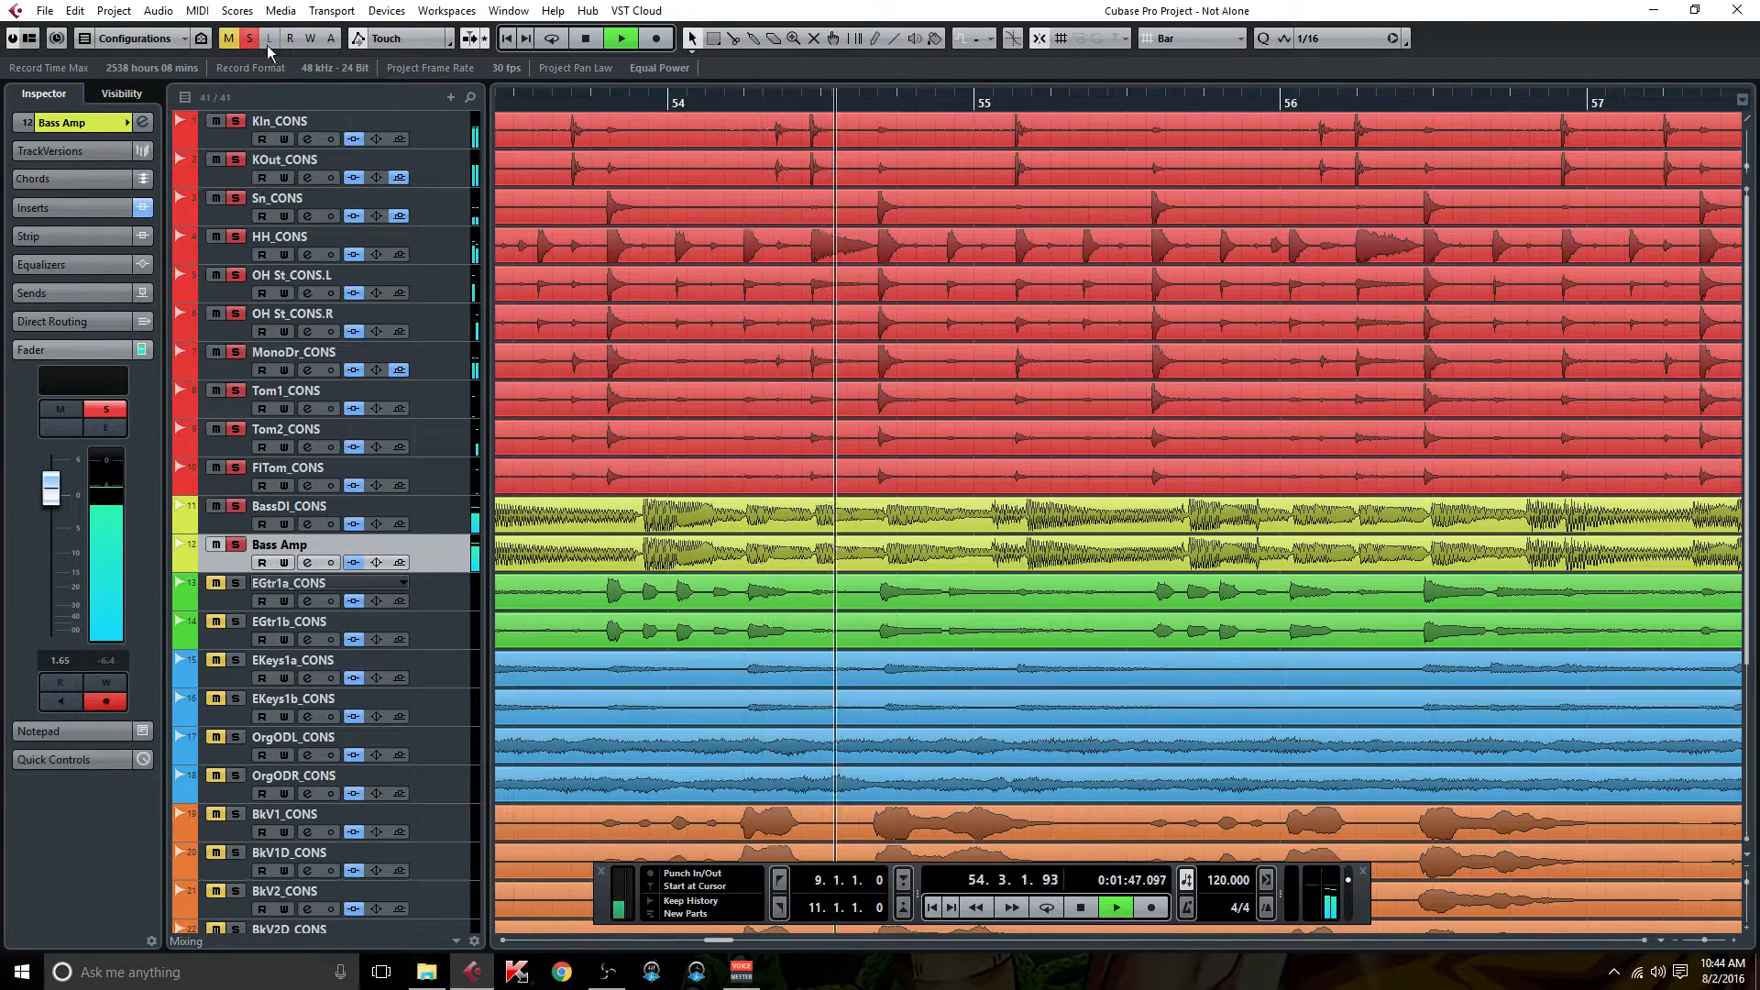
key(space)
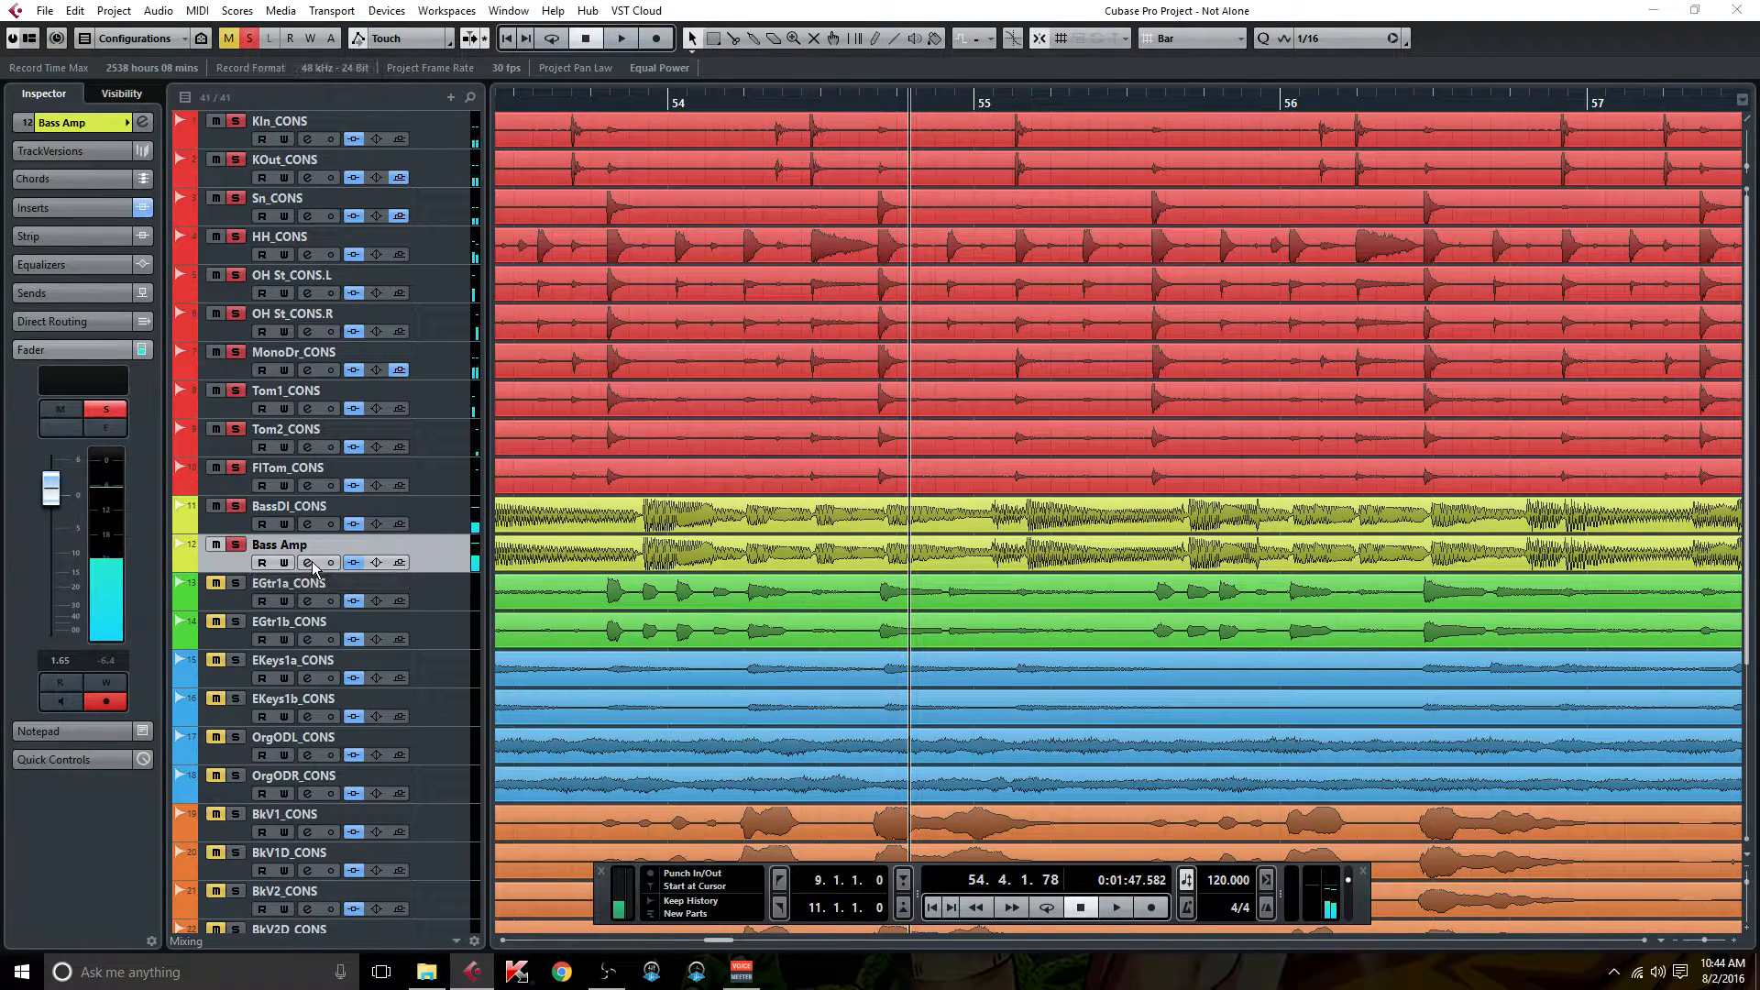
Review the settings of Virtual Tape Machines and Virtual Mix Rack on the Bass Amp channel.
click(309, 562)
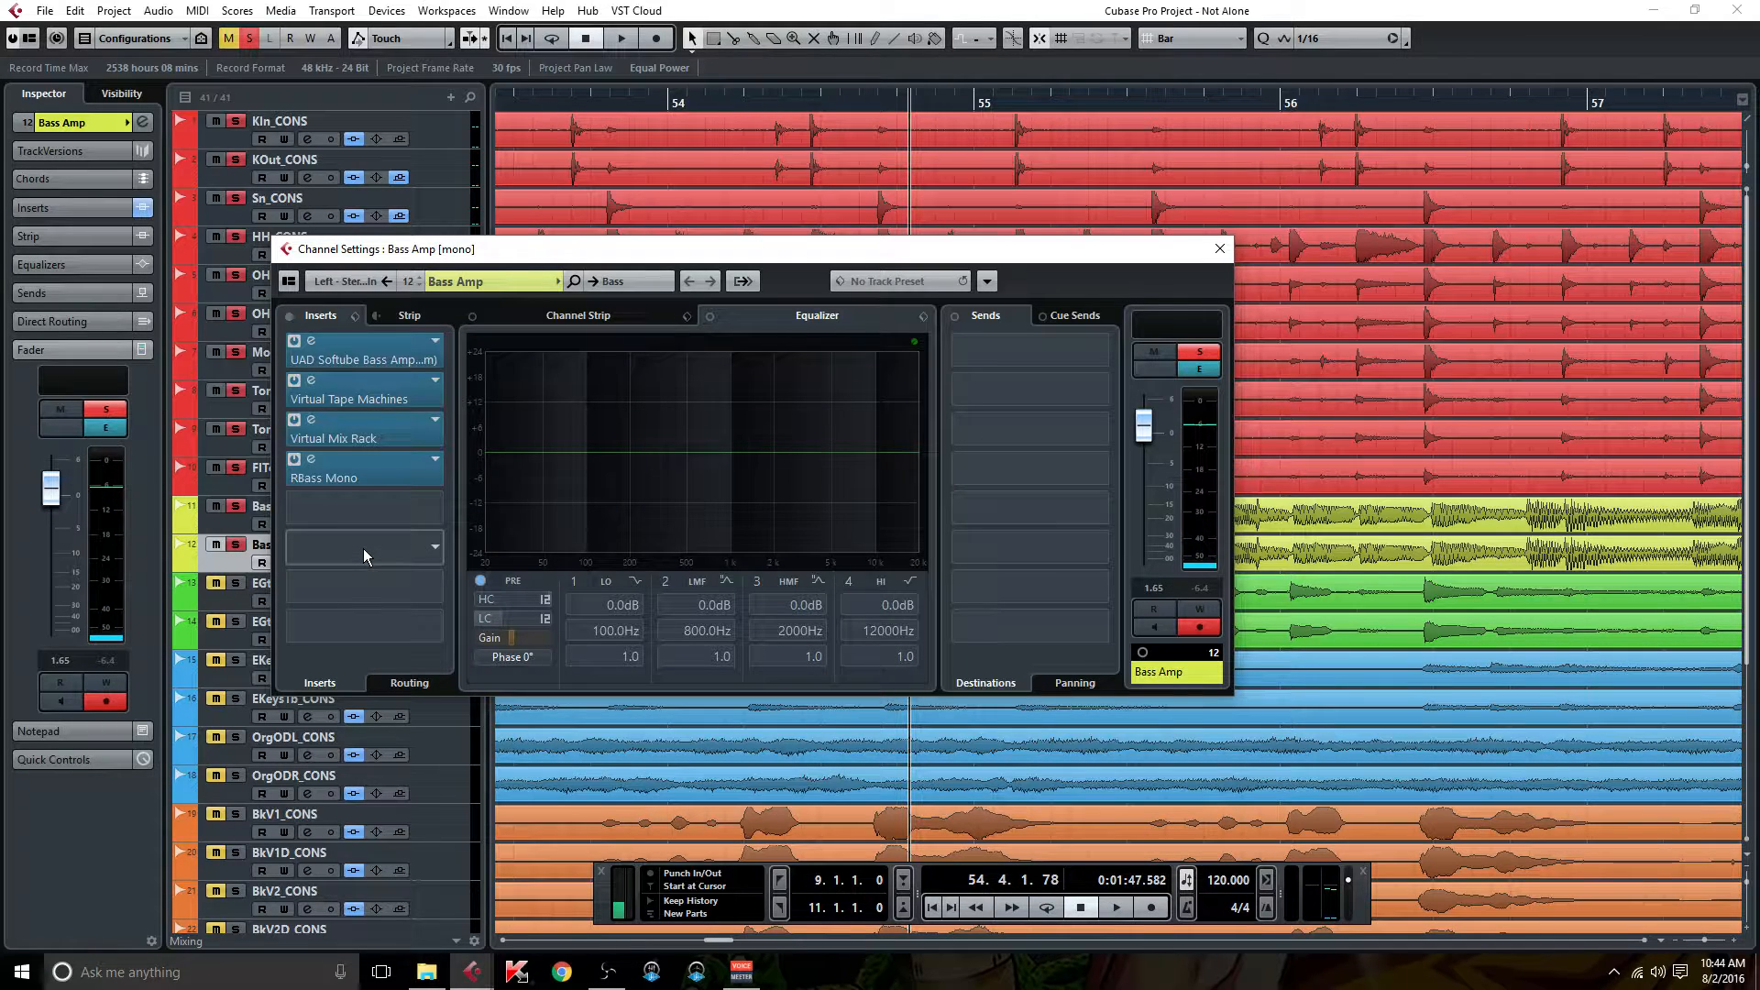
double_click(370, 401)
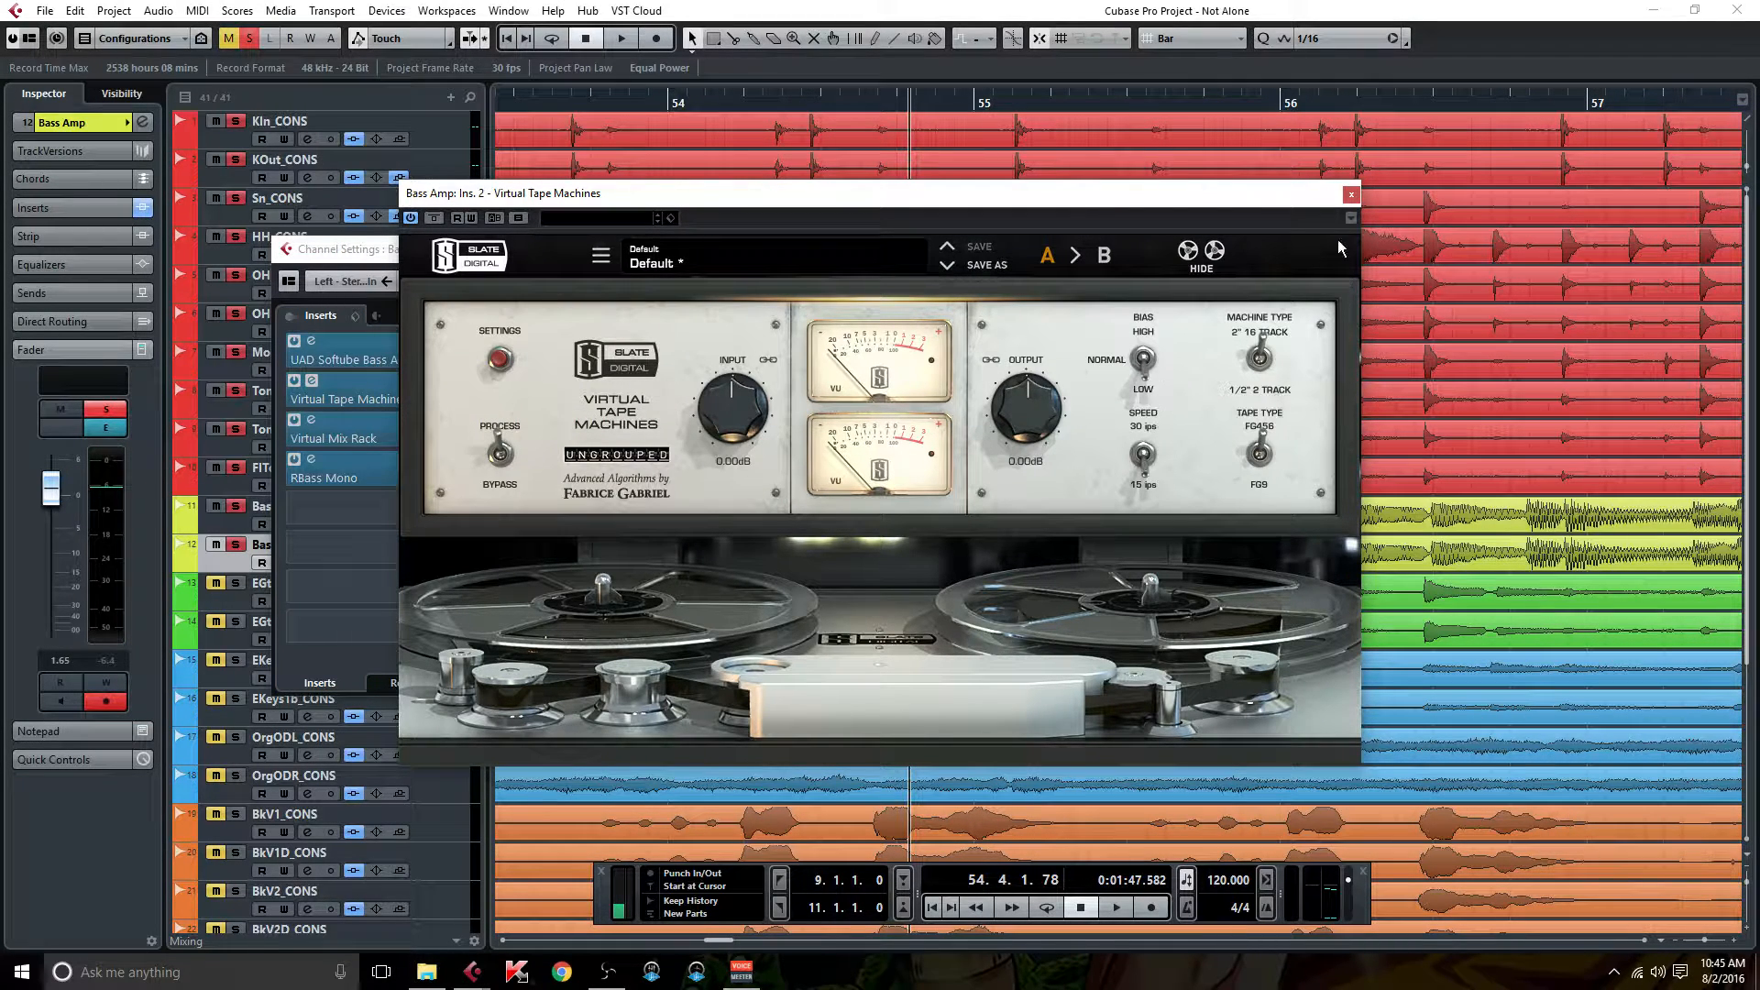
click(1350, 195)
click(390, 439)
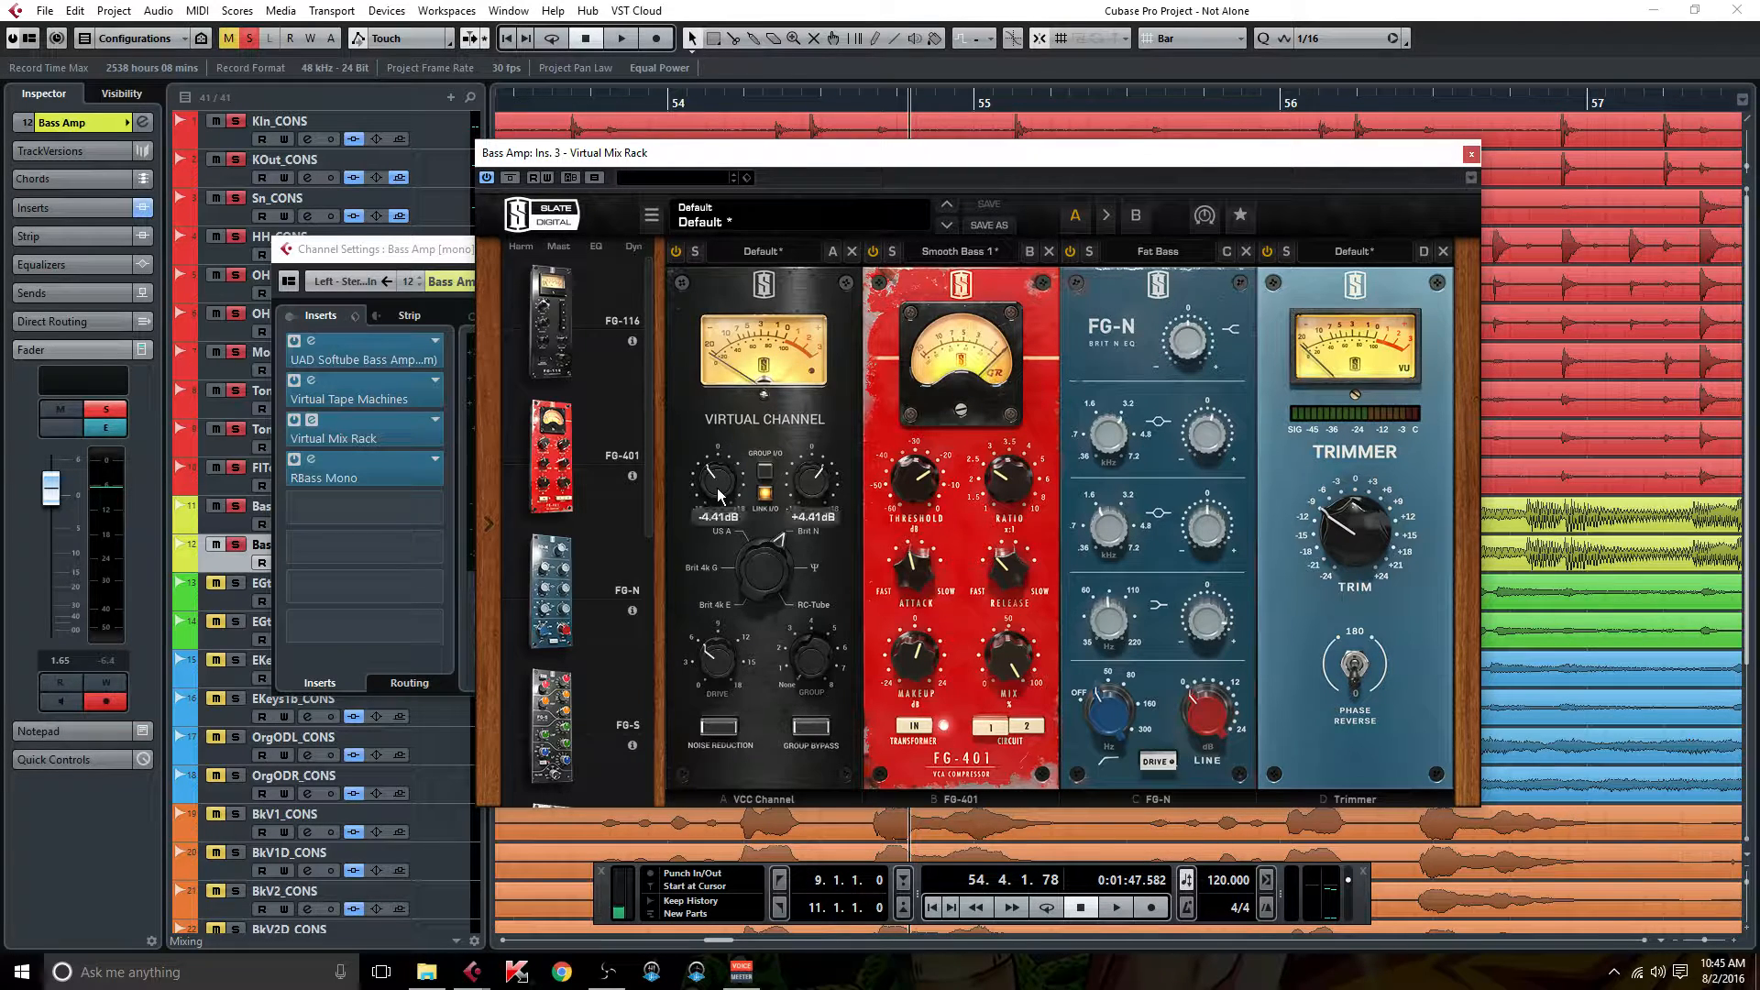
click(1470, 156)
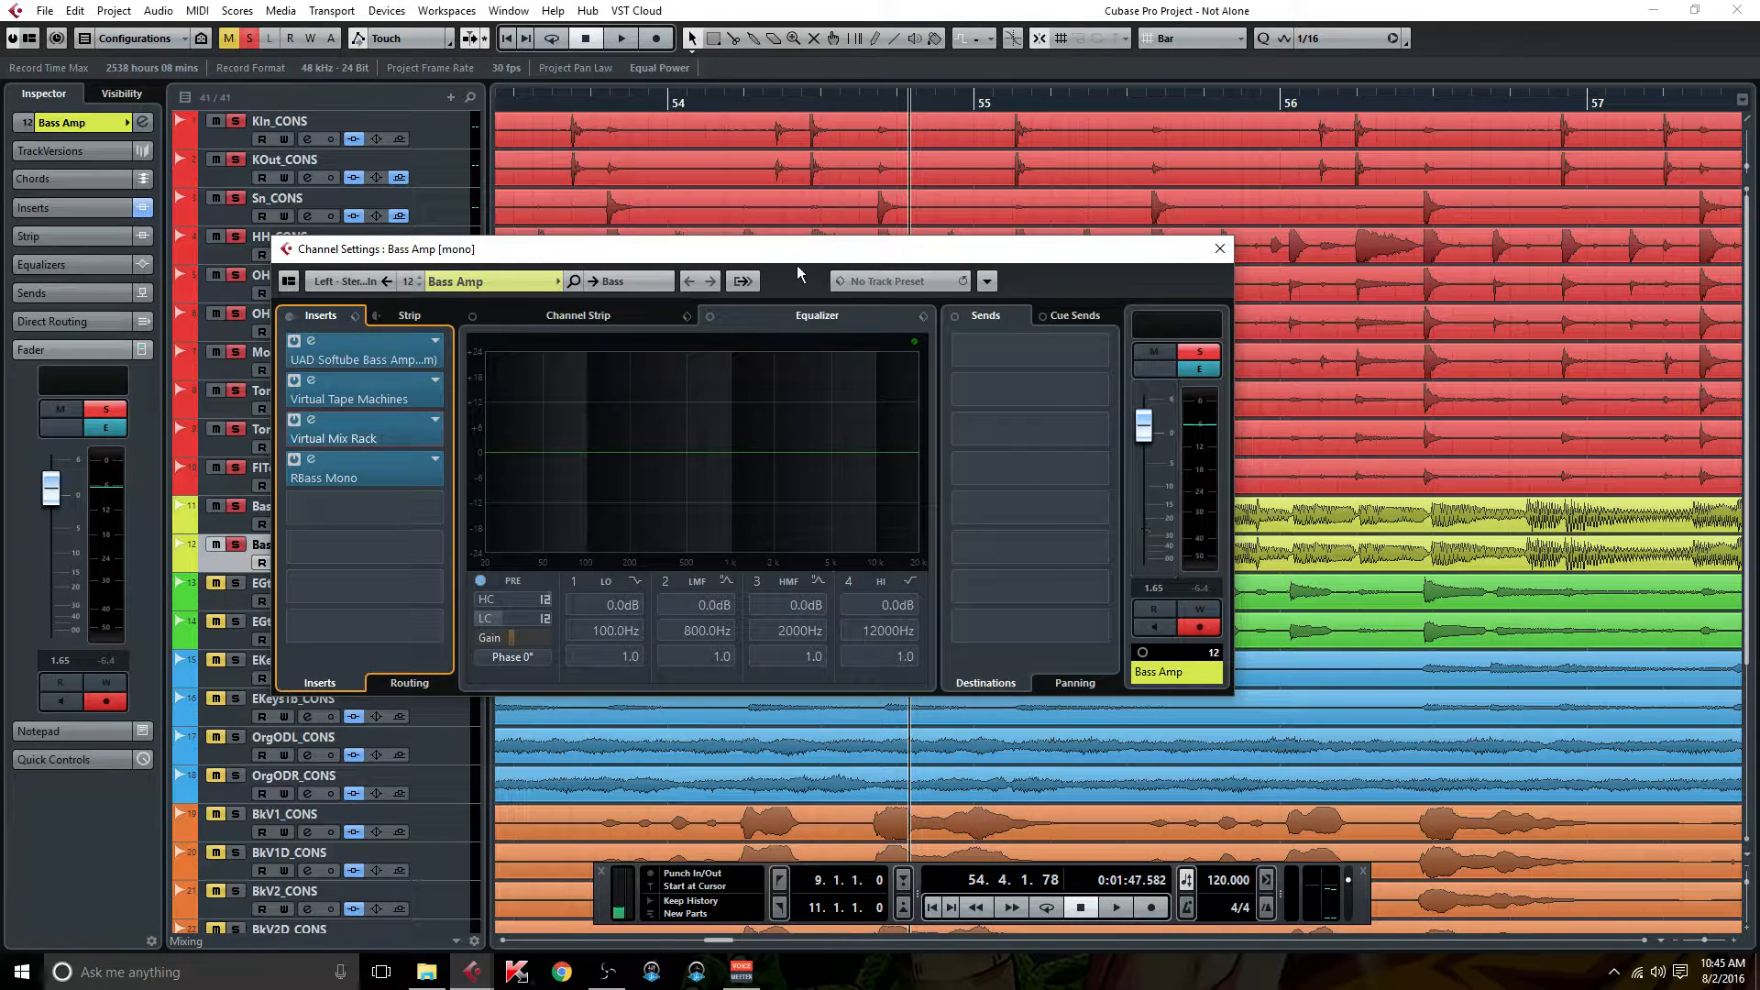
Bring up the channel settings of BassDI_CONS clear of the track list and start playback.
drag(774, 255, 1010, 249)
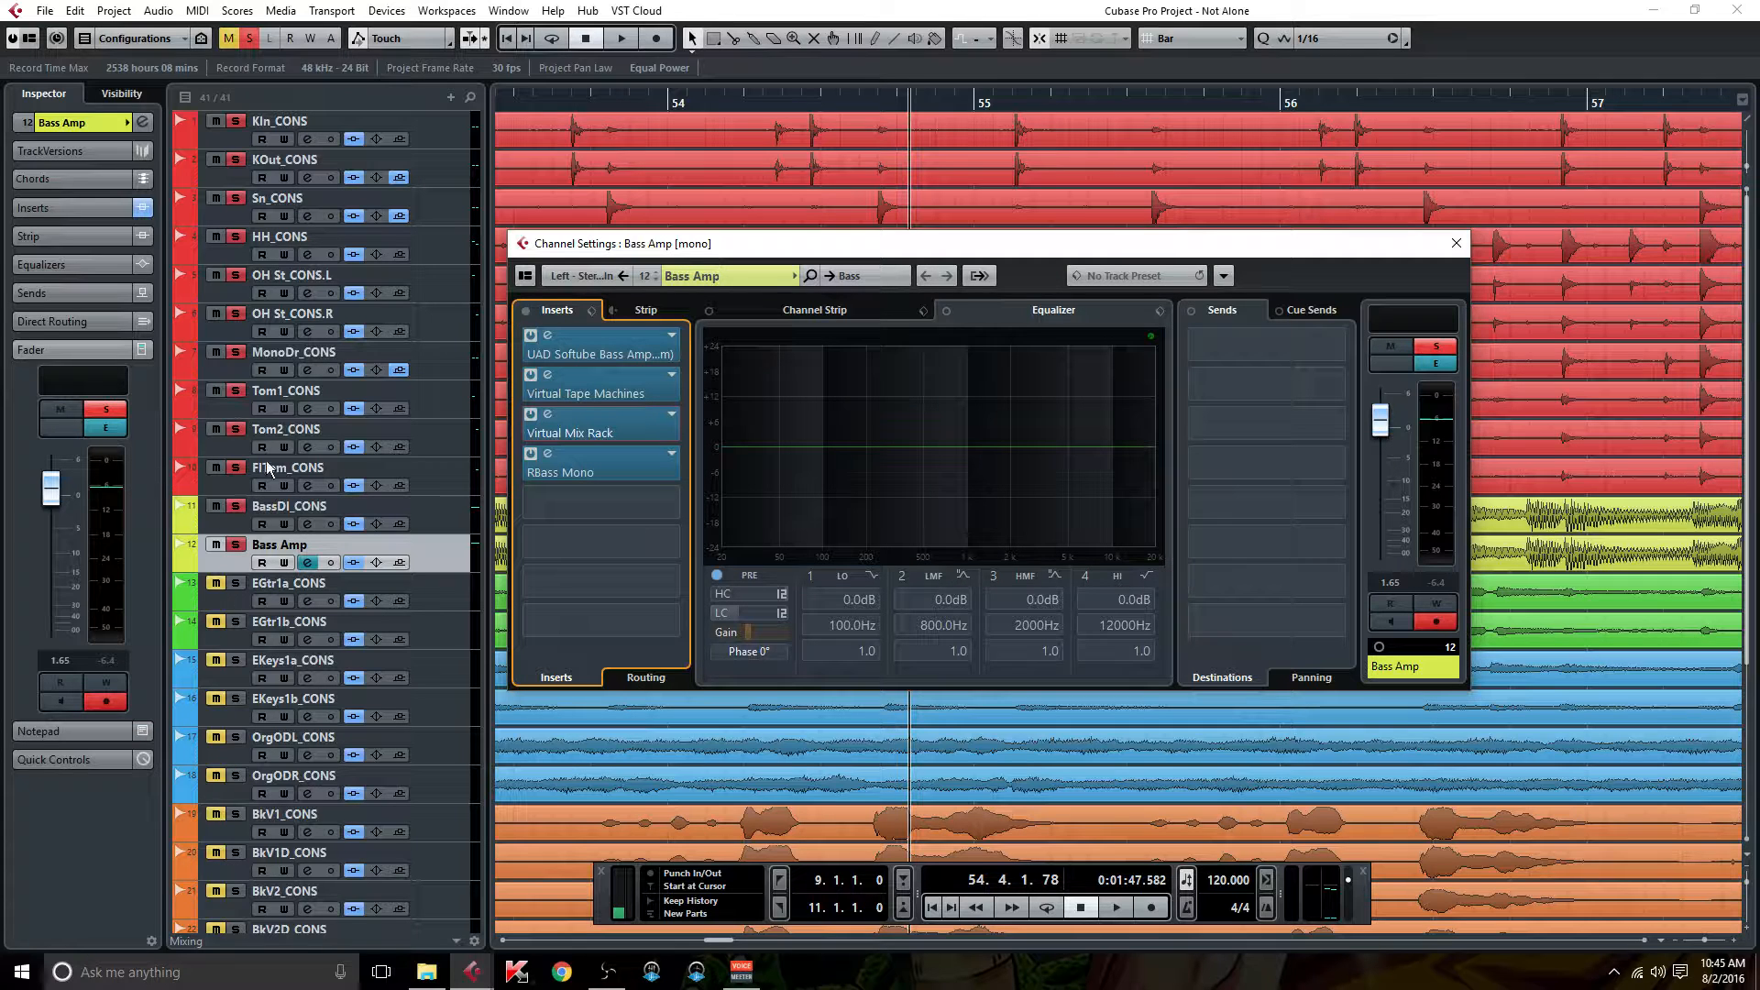
click(308, 520)
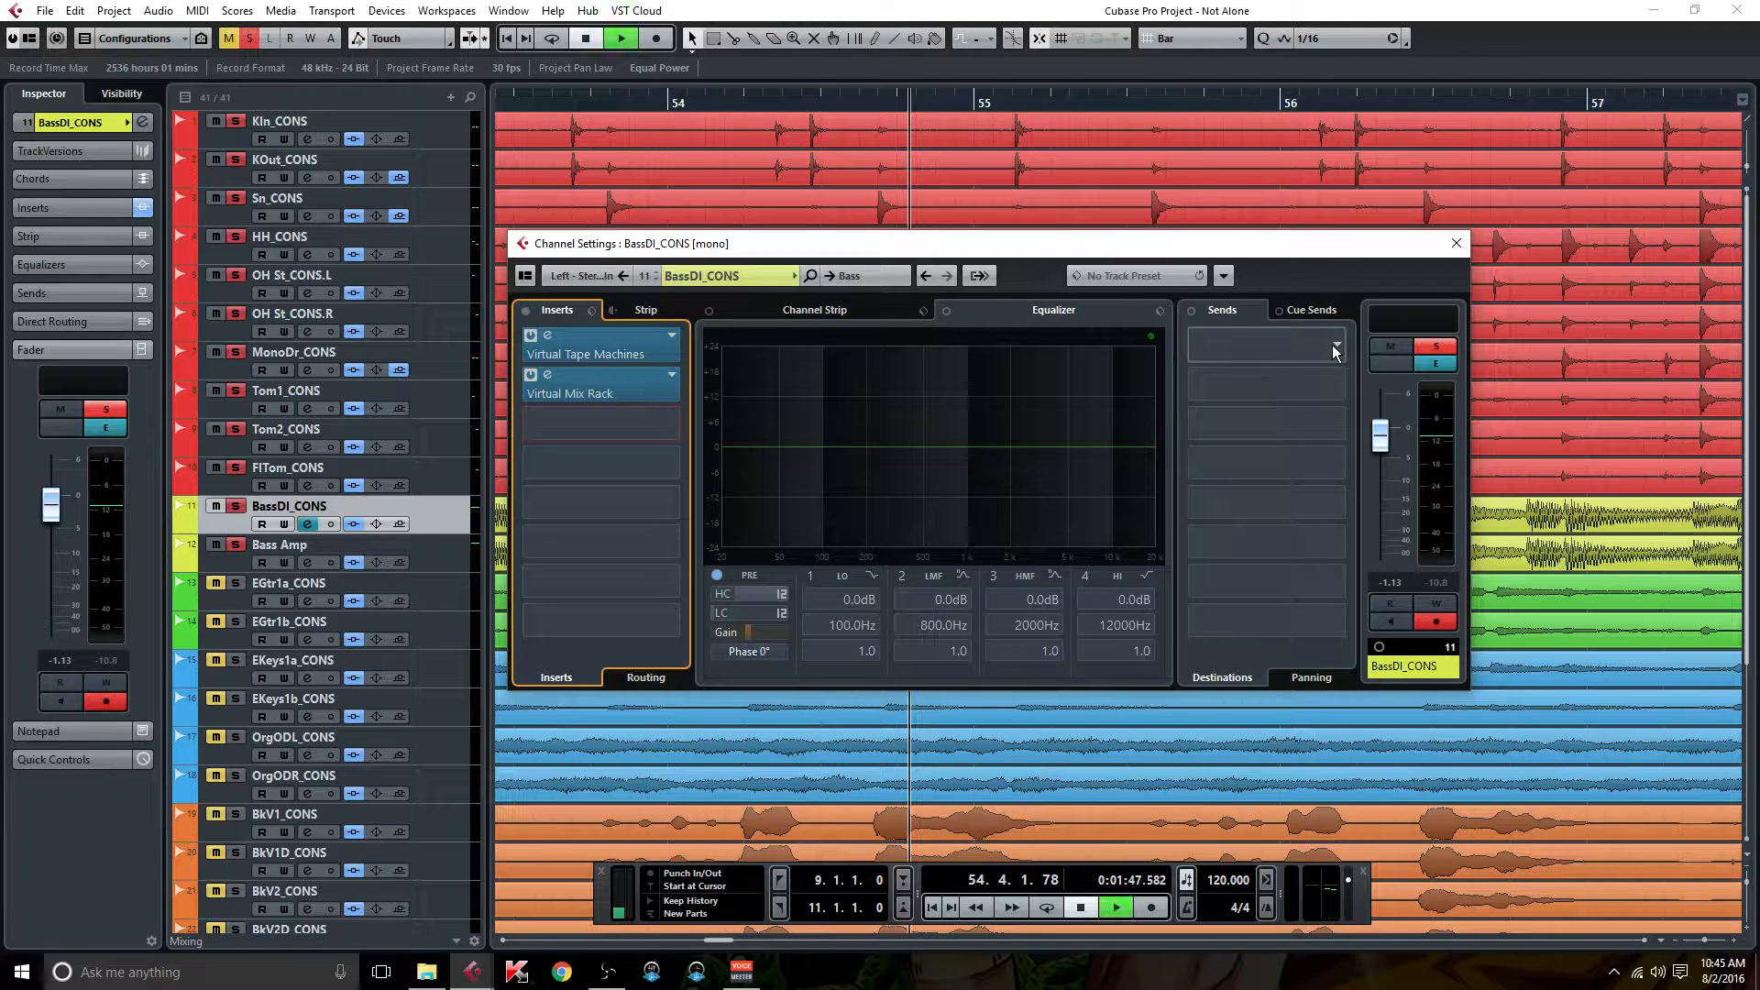
key(space)
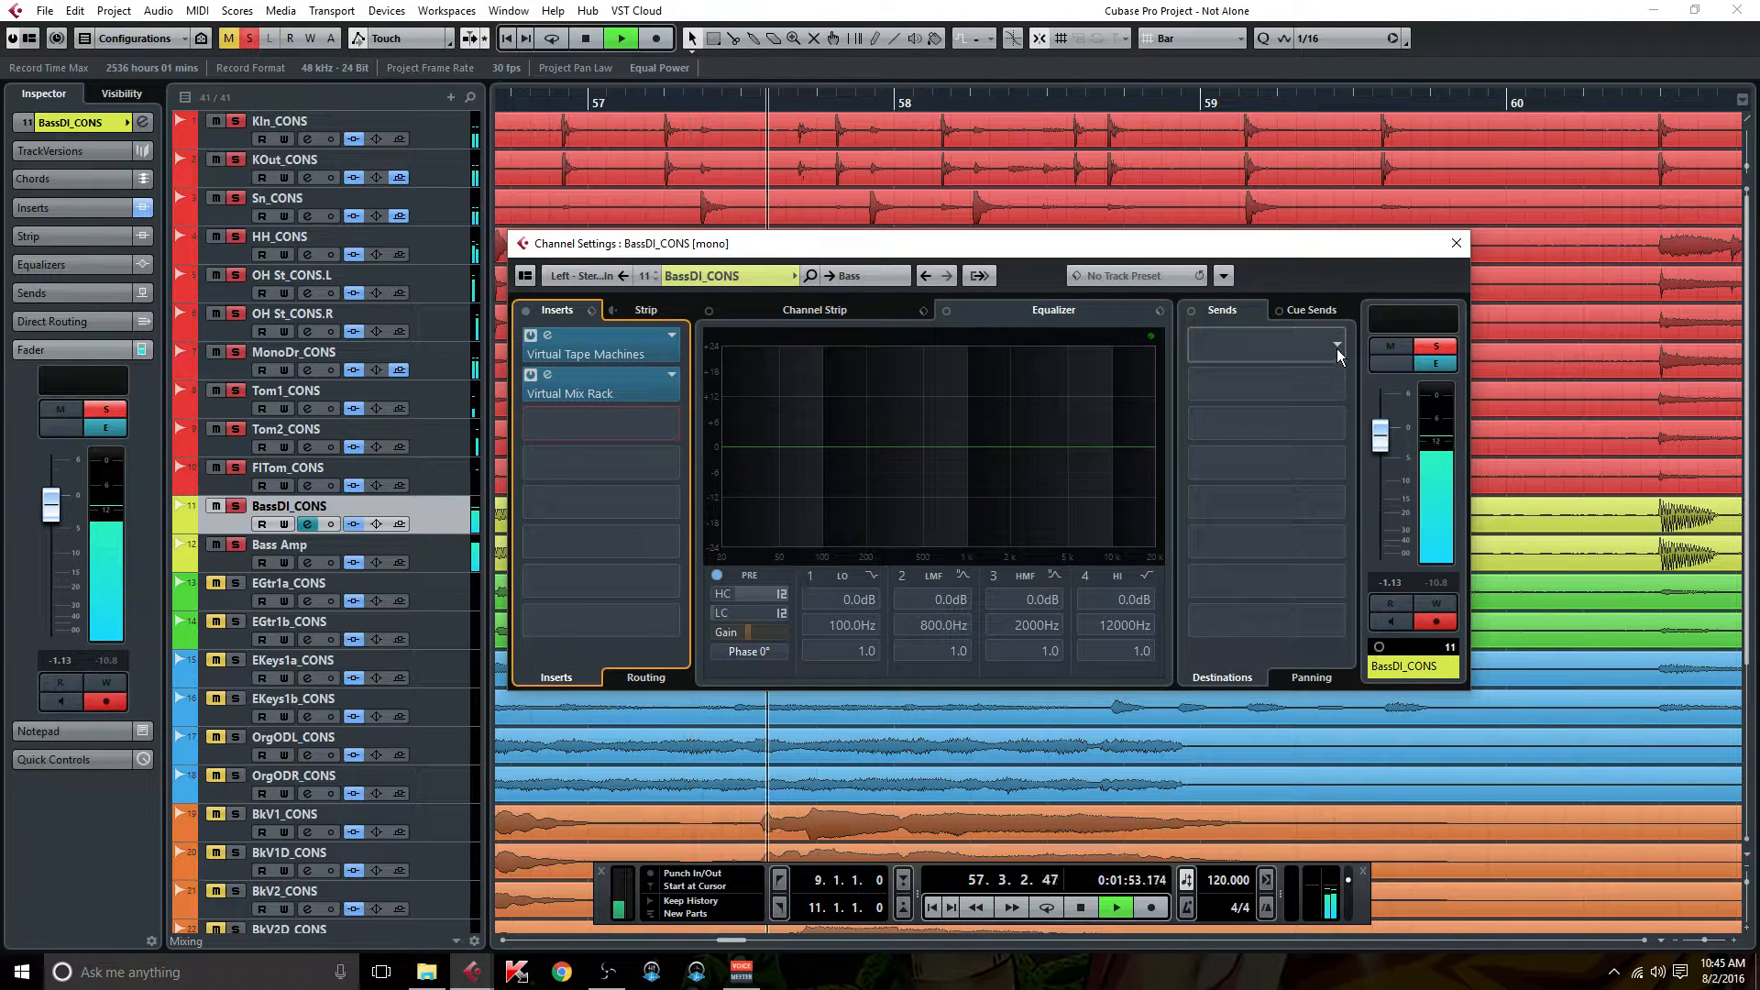
Start adding an FX channel for the bass DI's first send, with a mono configuration.
click(1336, 349)
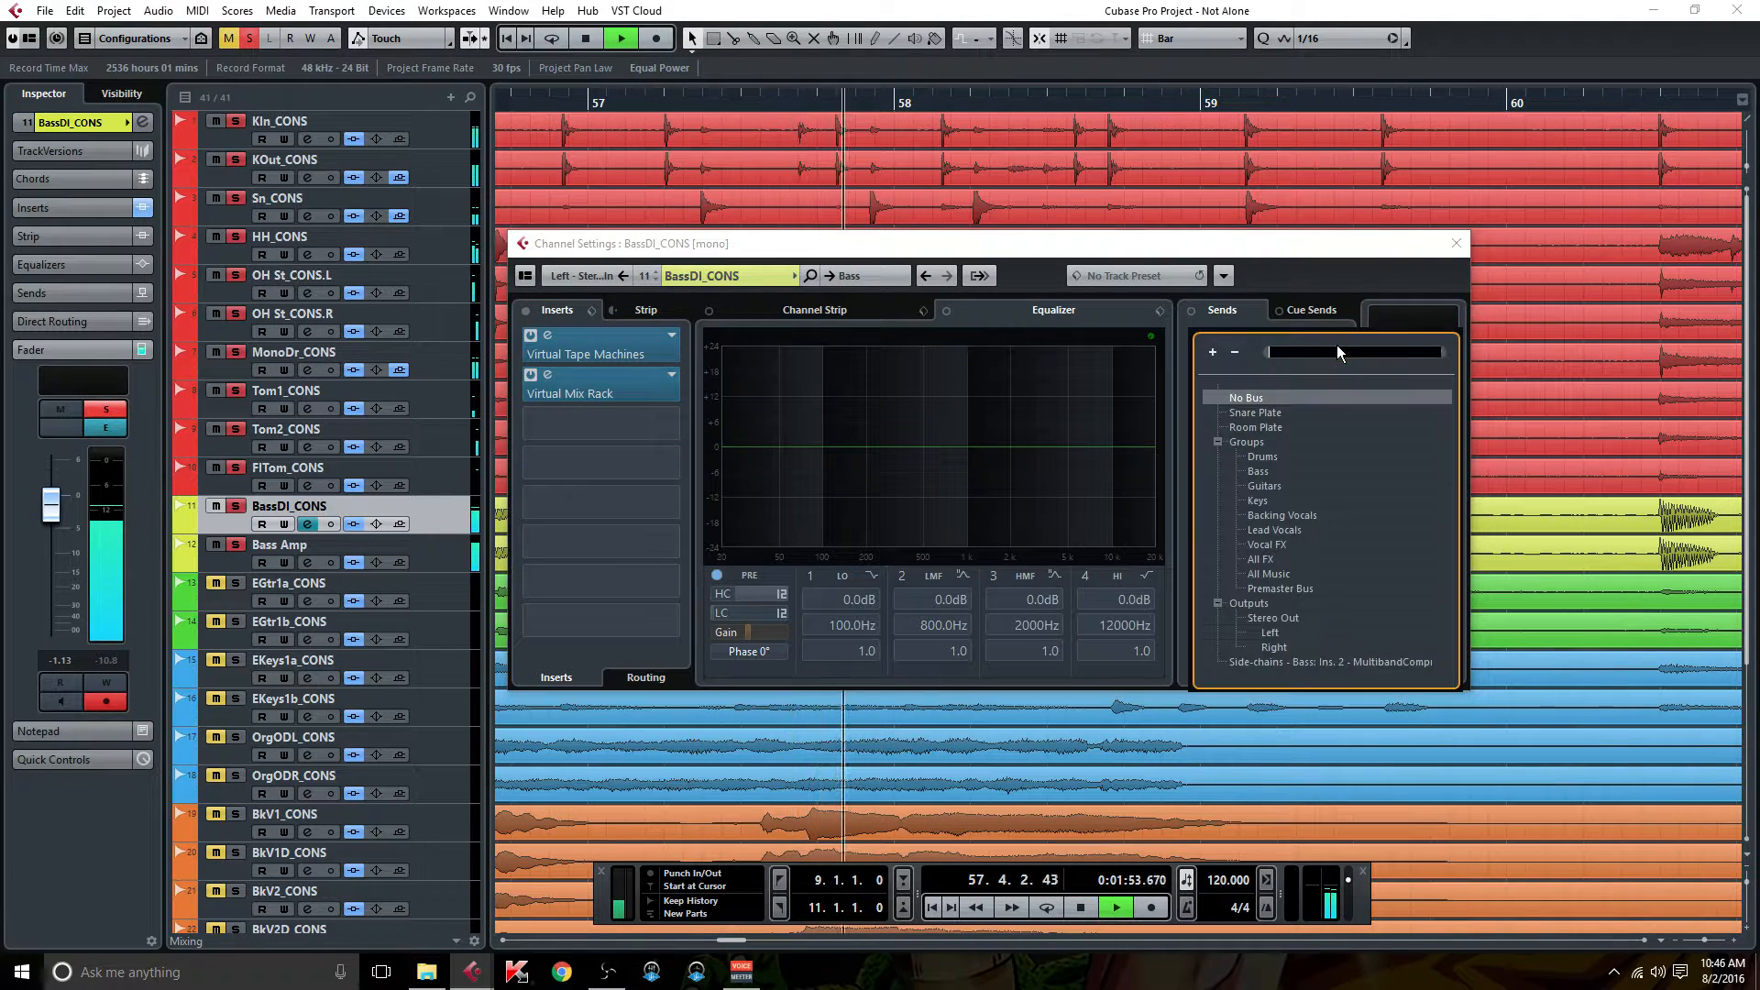
key(Escape)
right_click(1263, 349)
click(1307, 525)
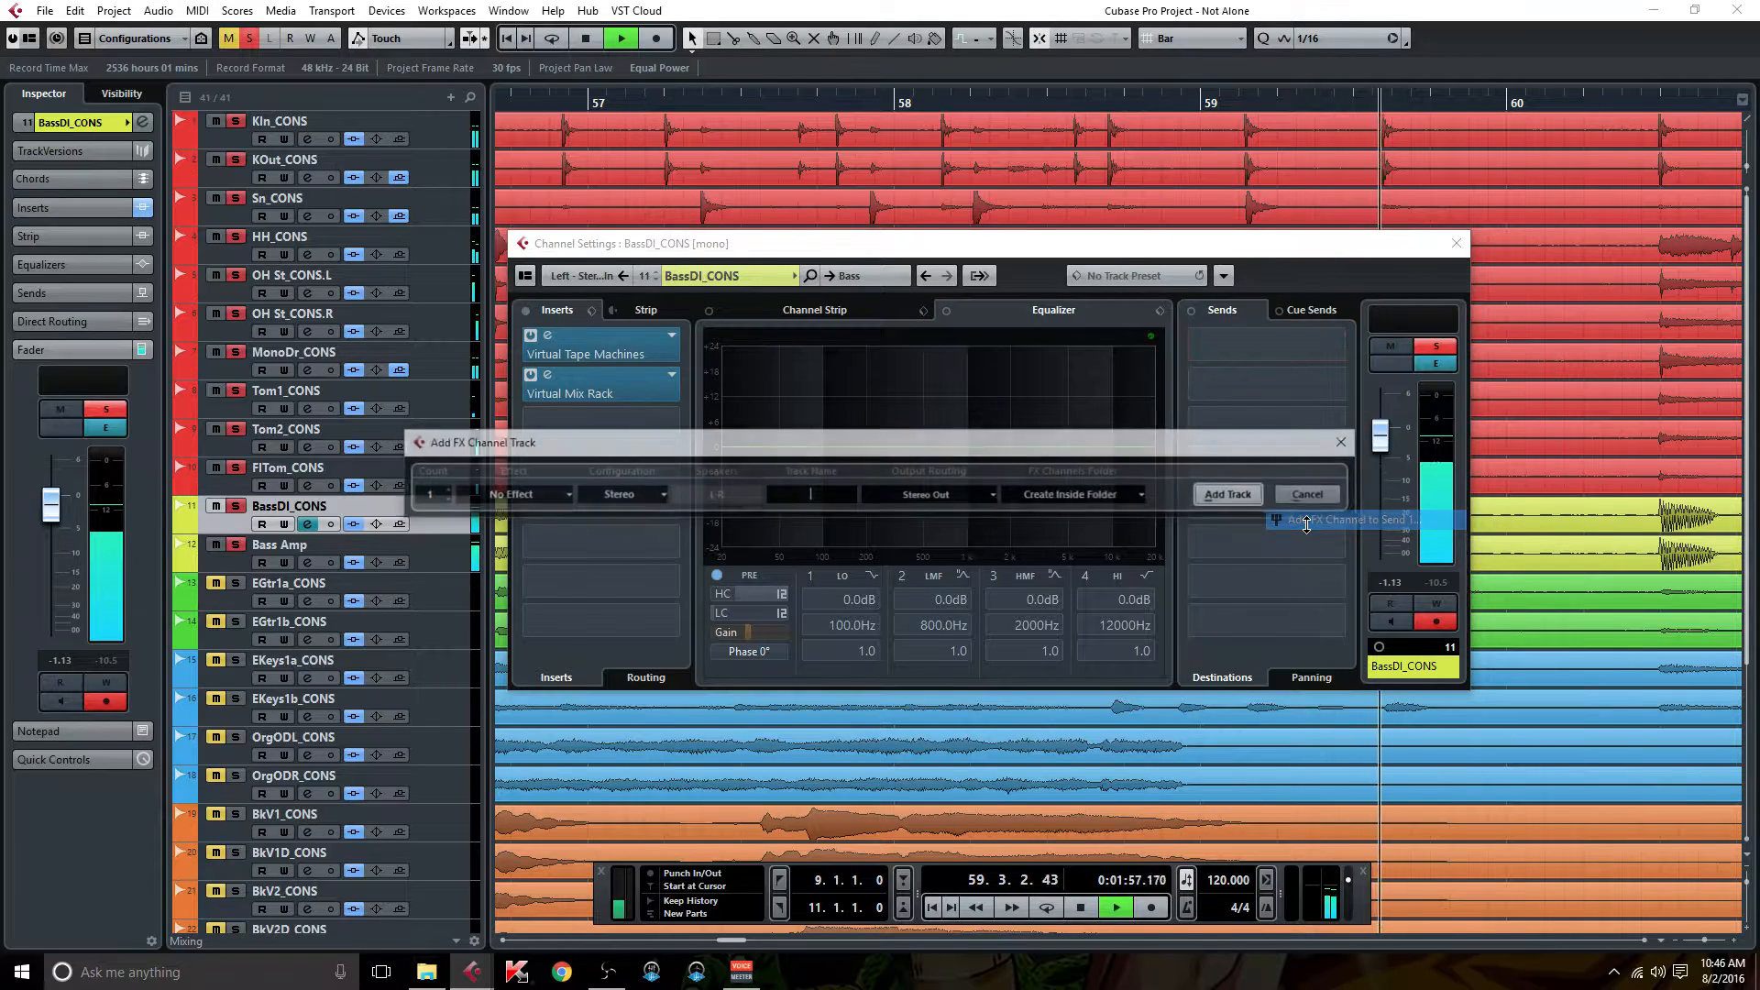
click(658, 495)
click(619, 516)
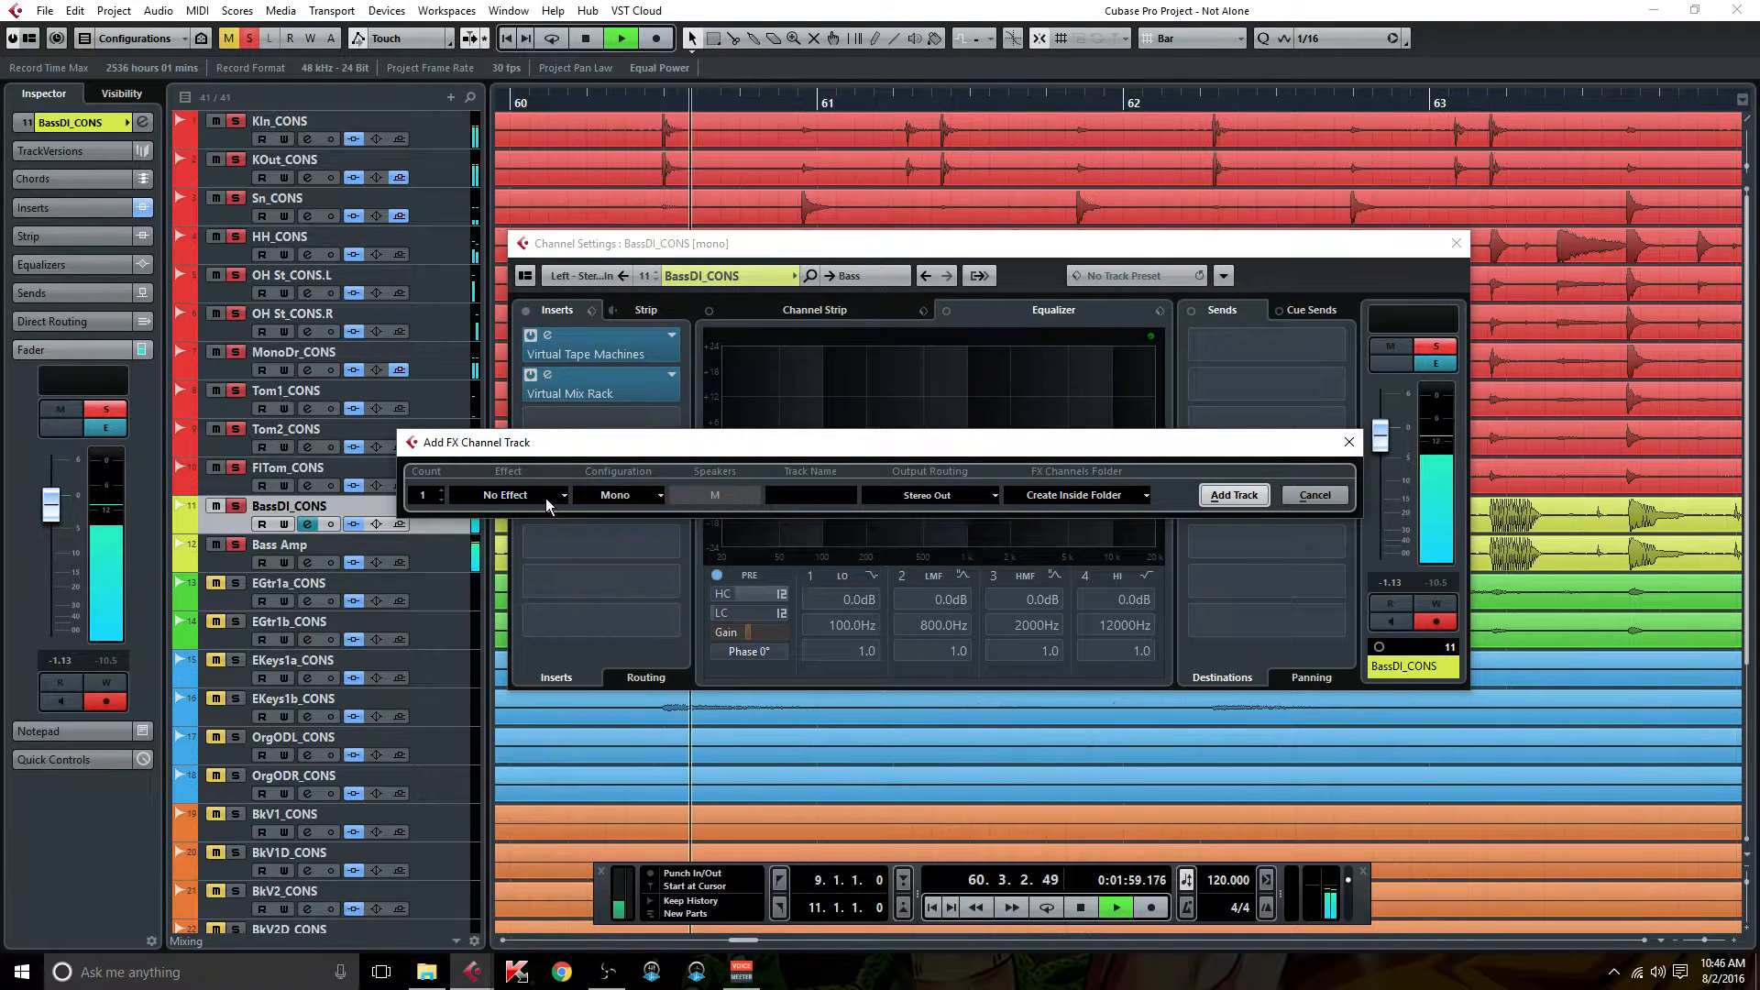
Choose UAD UA 610-A(m) as the FX channel's effect, name the track Bass Distortion, and add it.
click(547, 498)
click(477, 580)
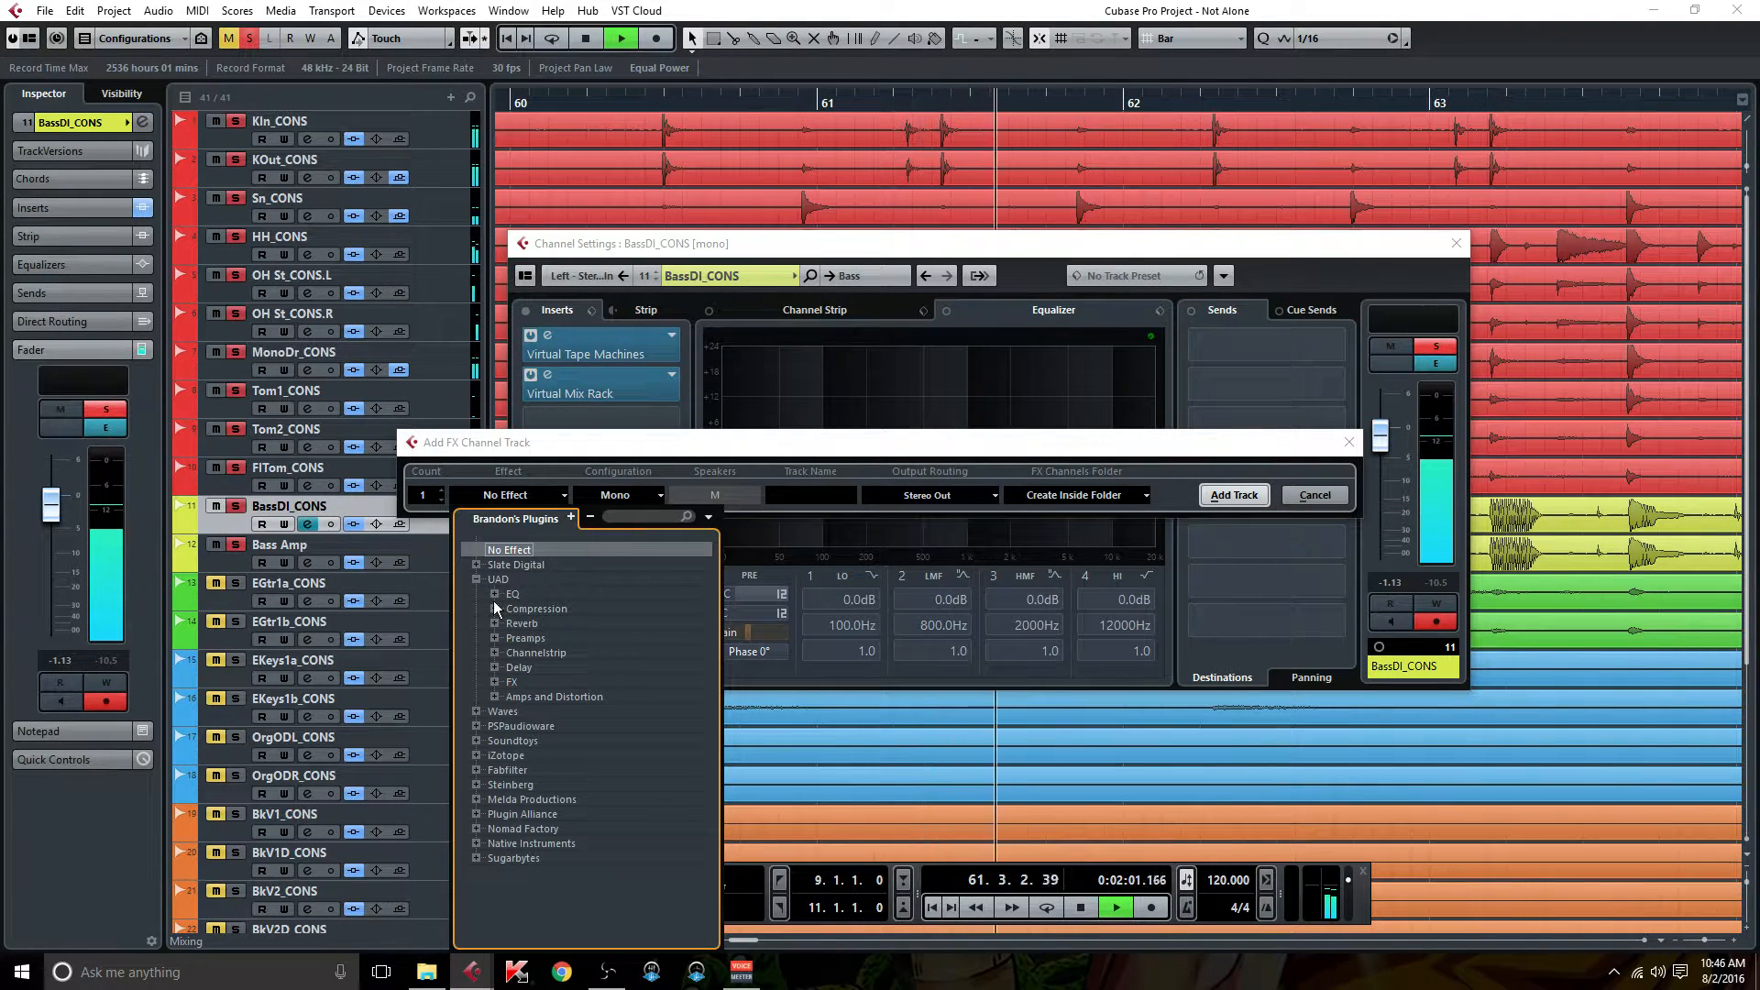
click(495, 638)
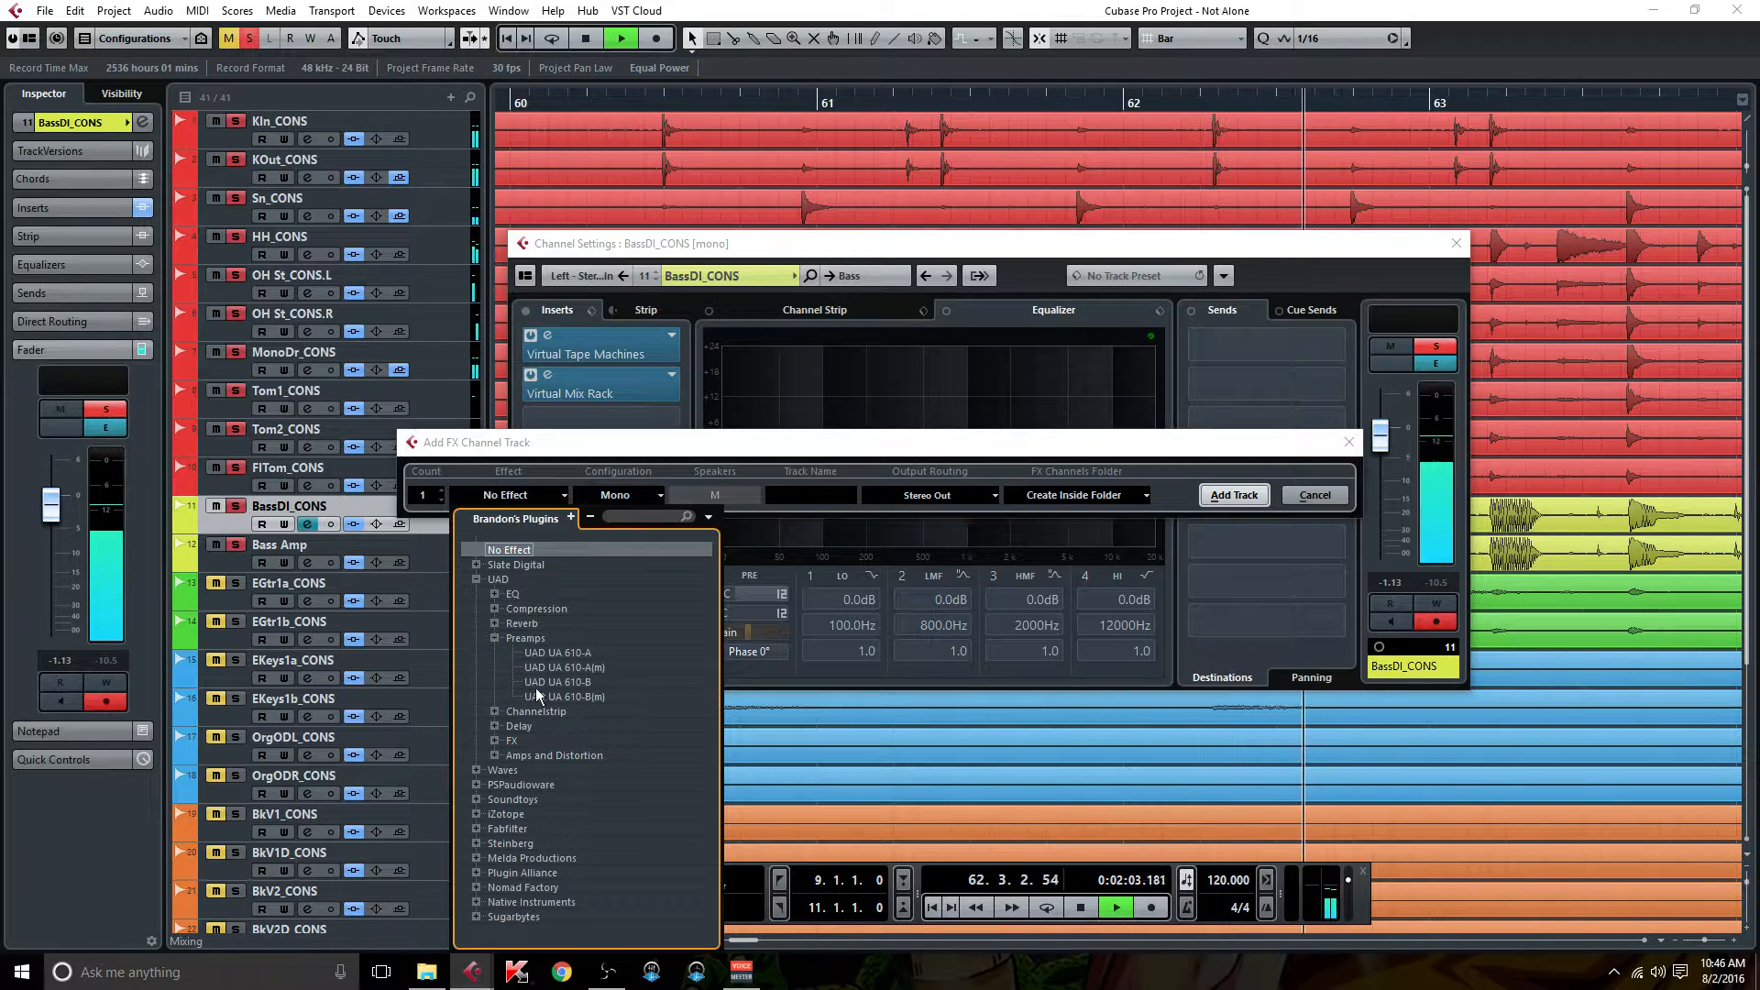
click(563, 666)
click(563, 666)
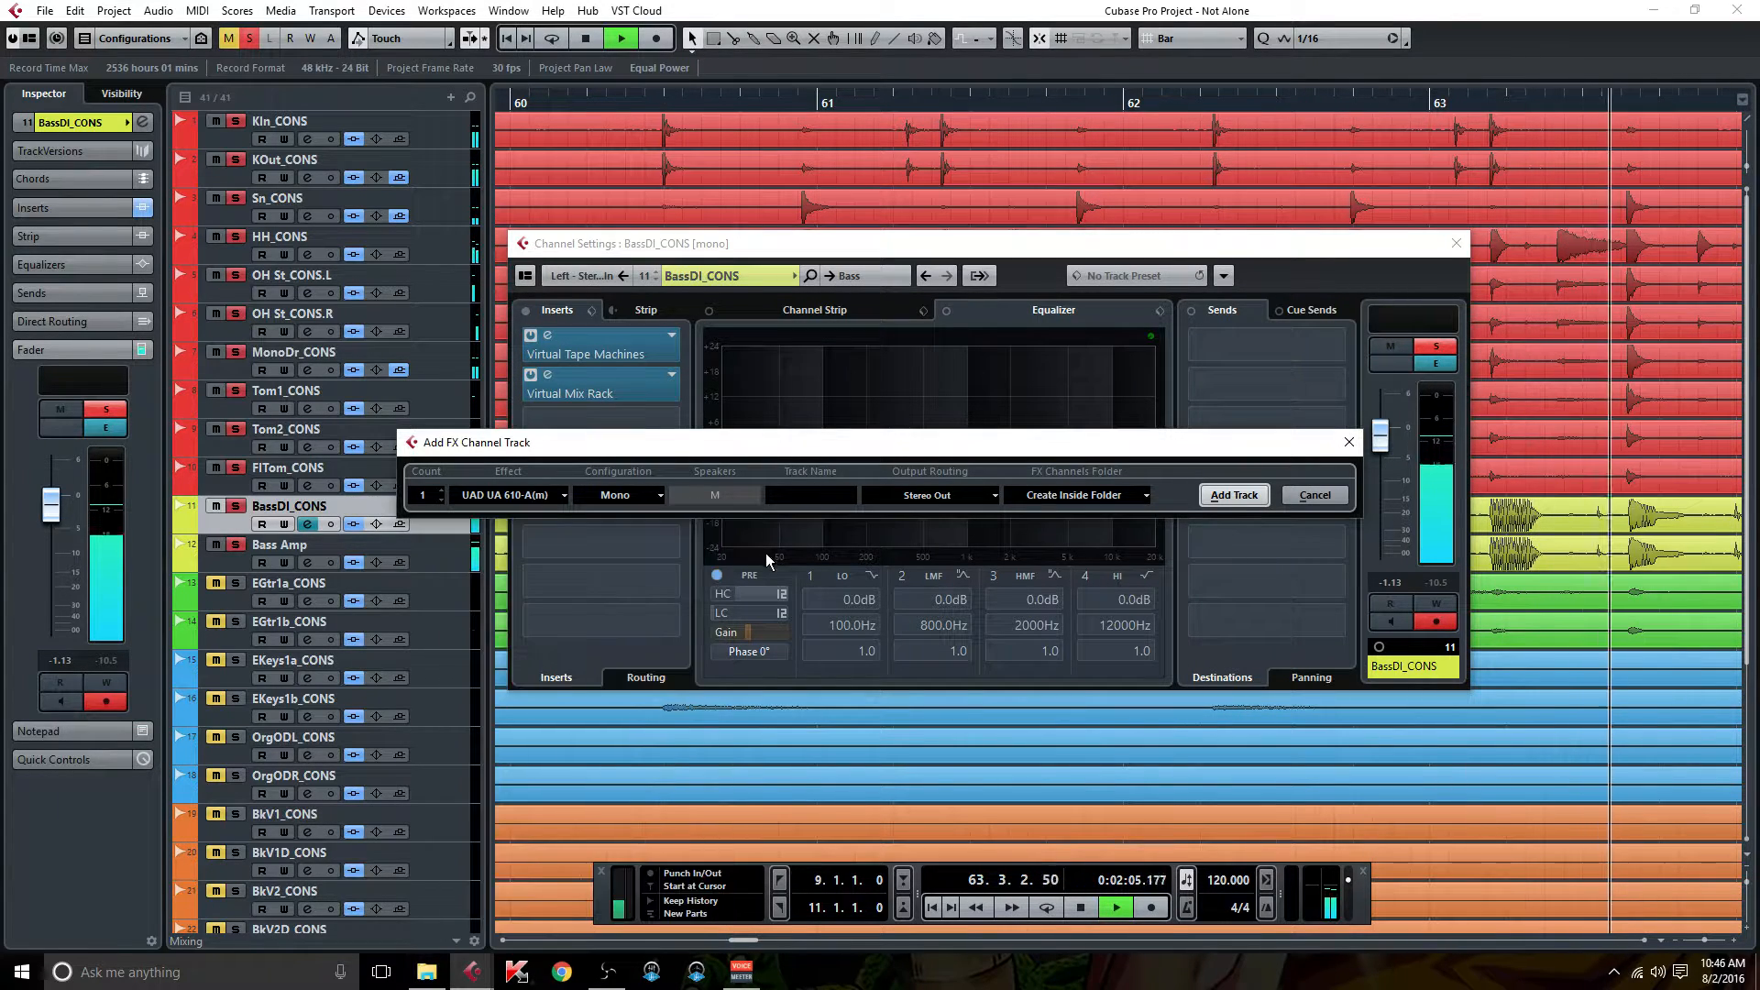
text(B)
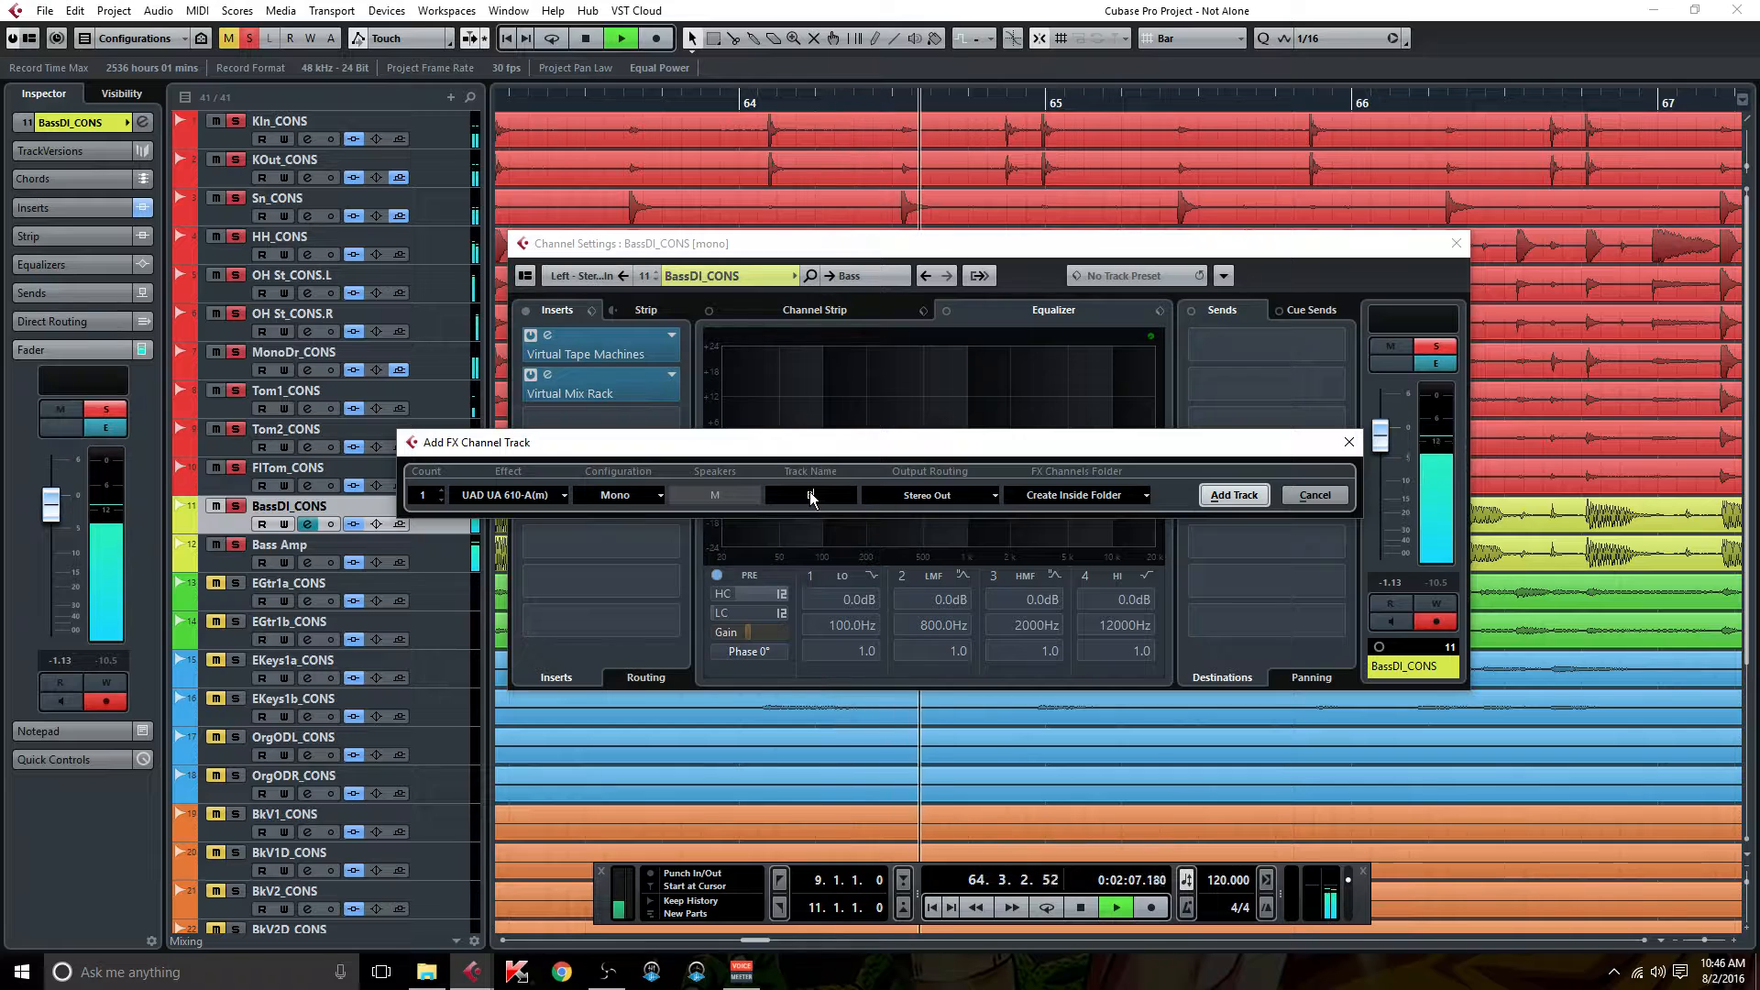
text(ass Dist)
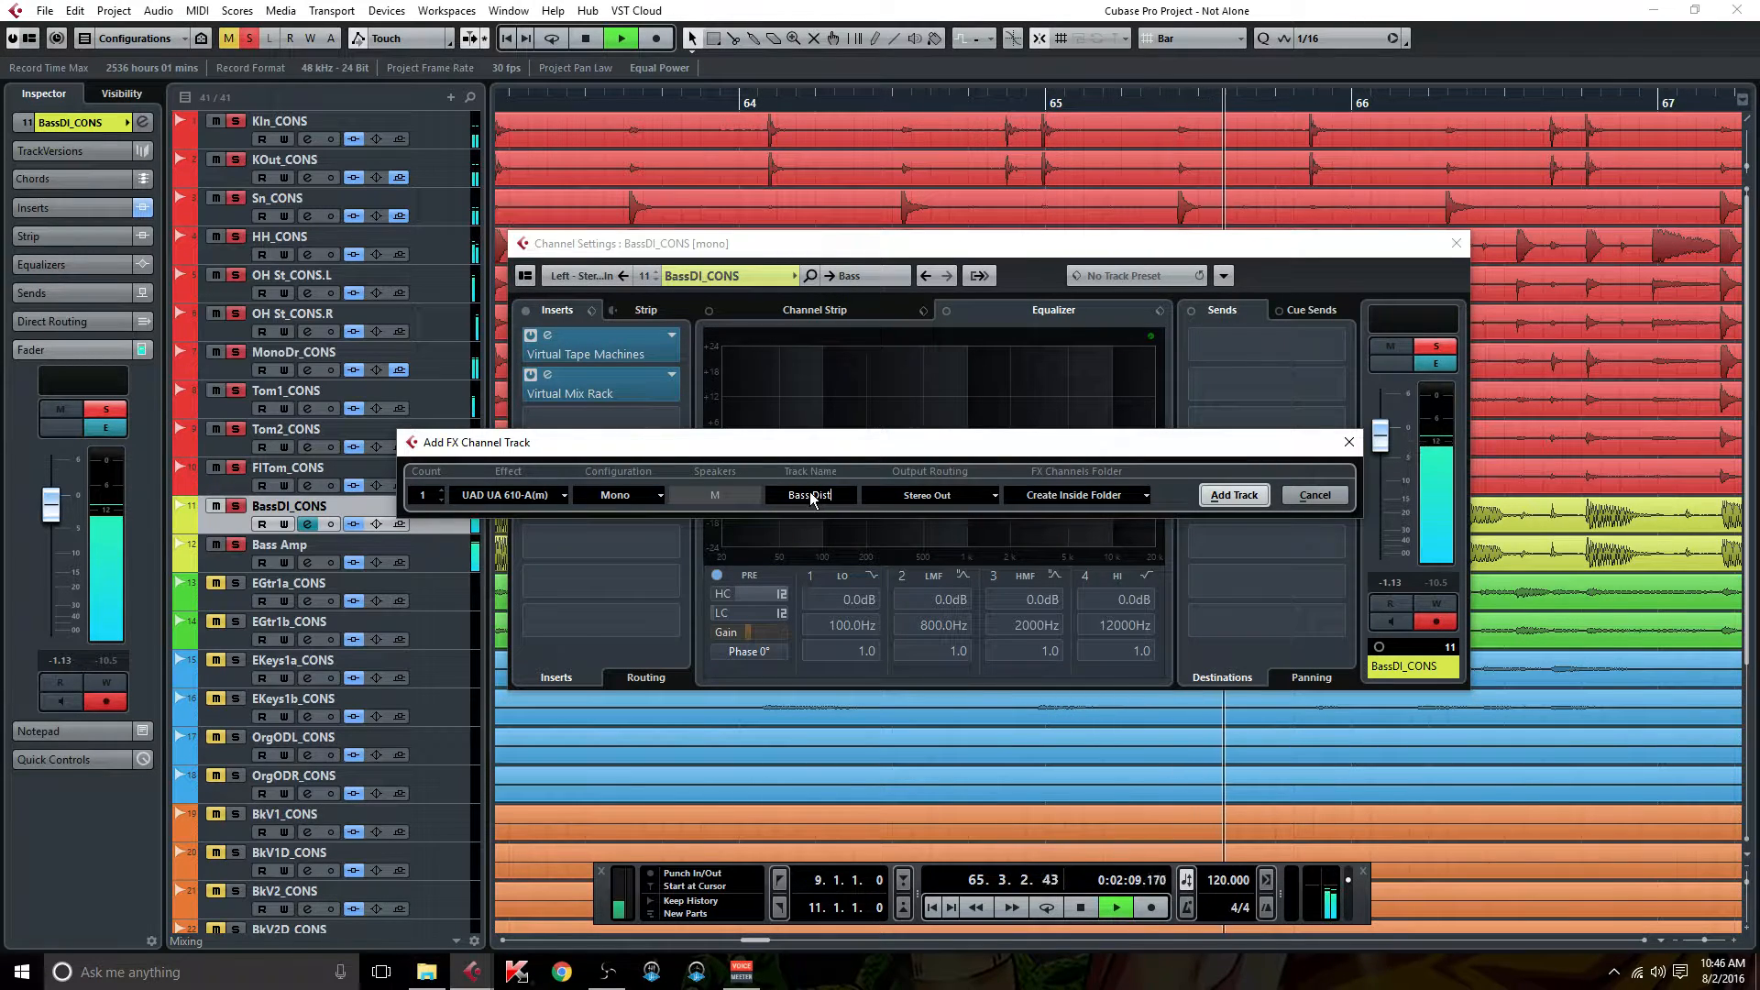
text(ortion)
key(Return)
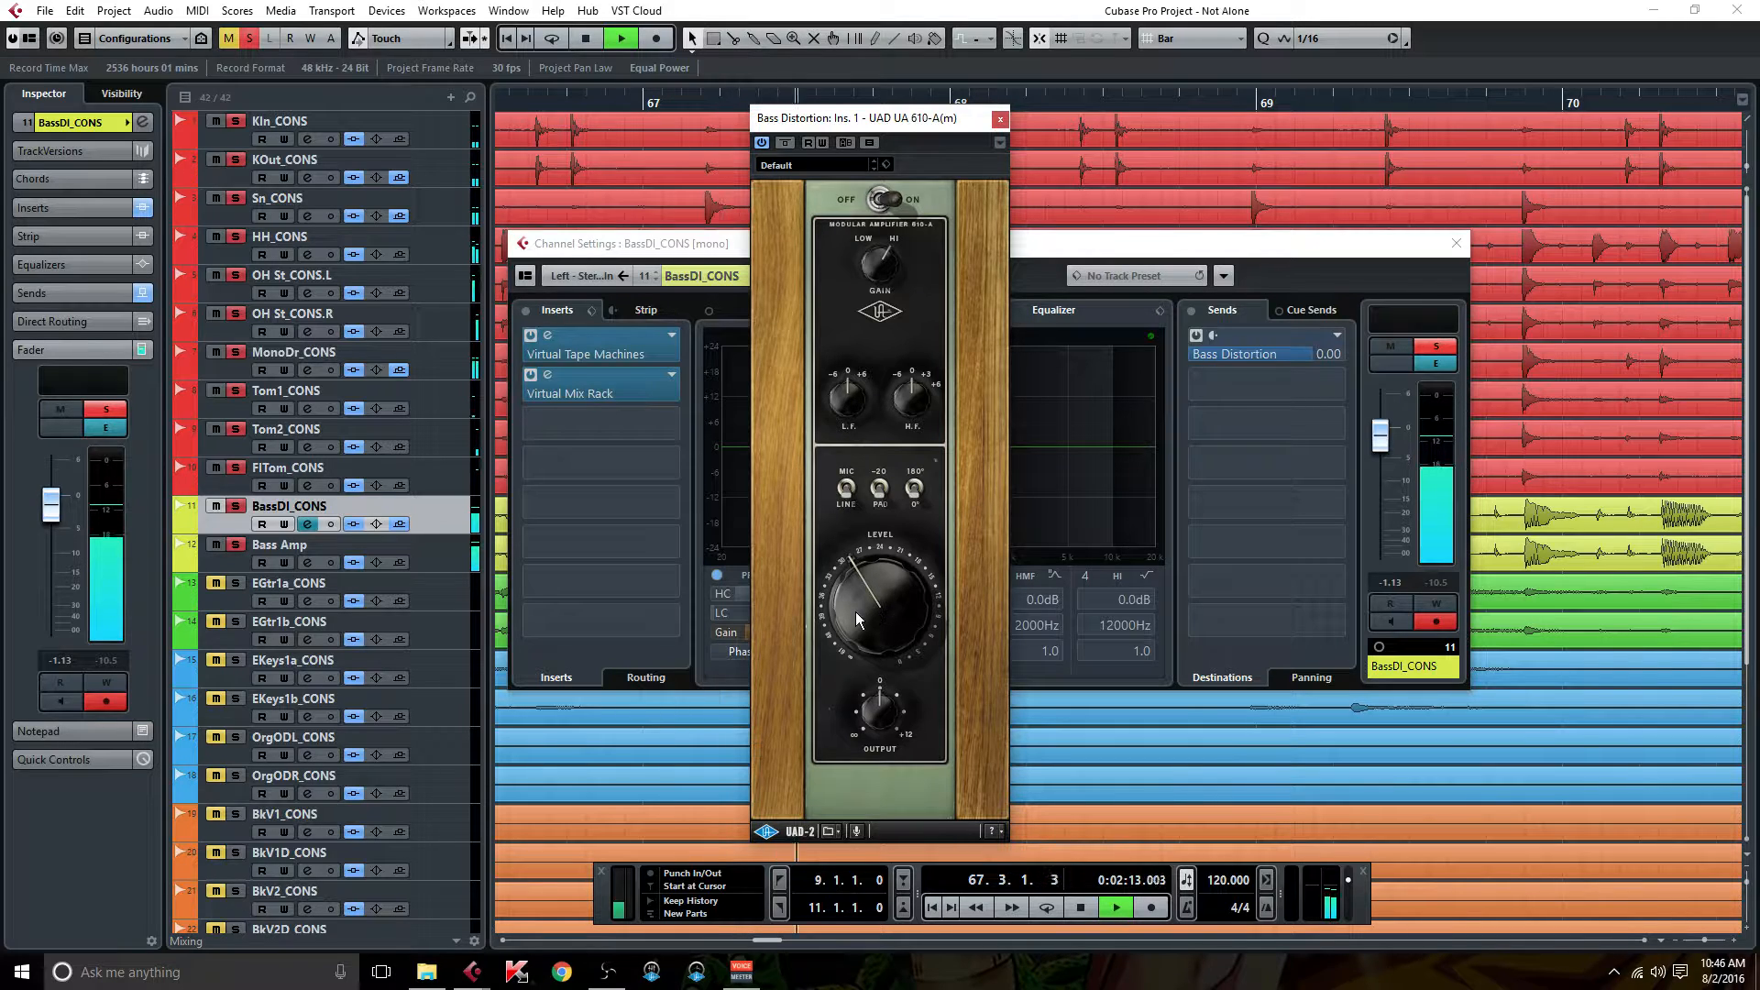
Open the Bass Distortion FX channel's settings and turn up the Level of its UA 610-A preamp.
scroll(344, 680, down, 5)
click(187, 883)
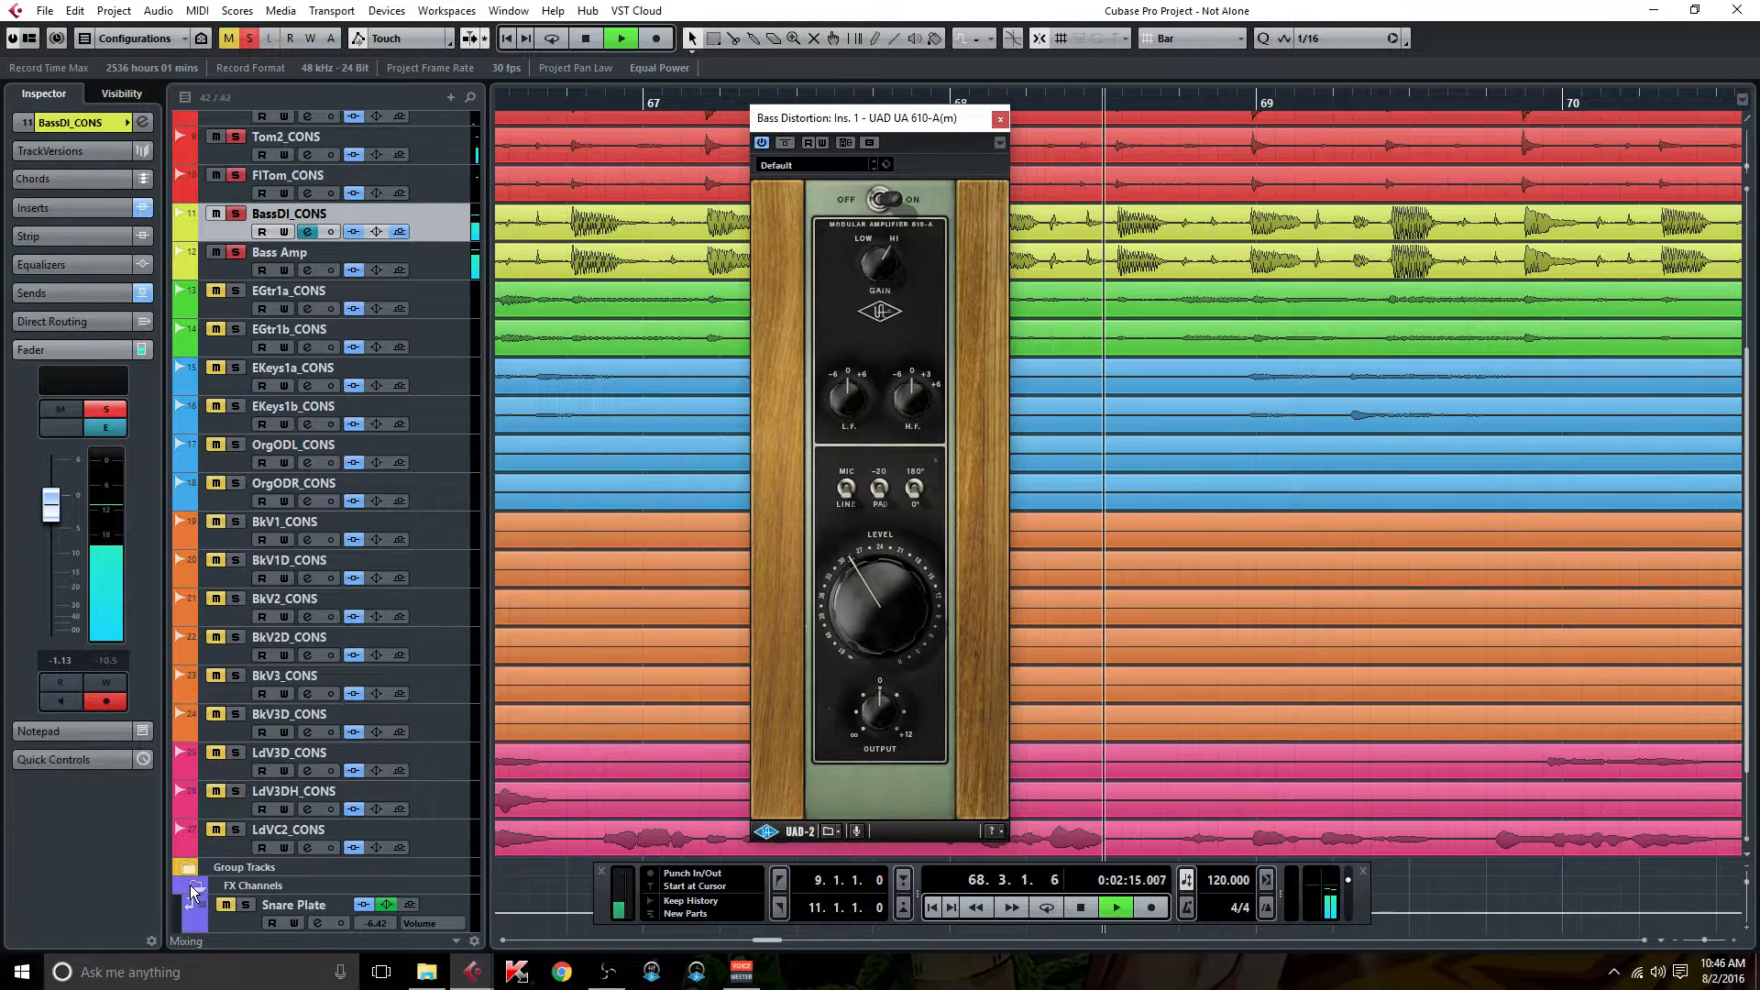
scroll(211, 871, down, 3)
click(318, 884)
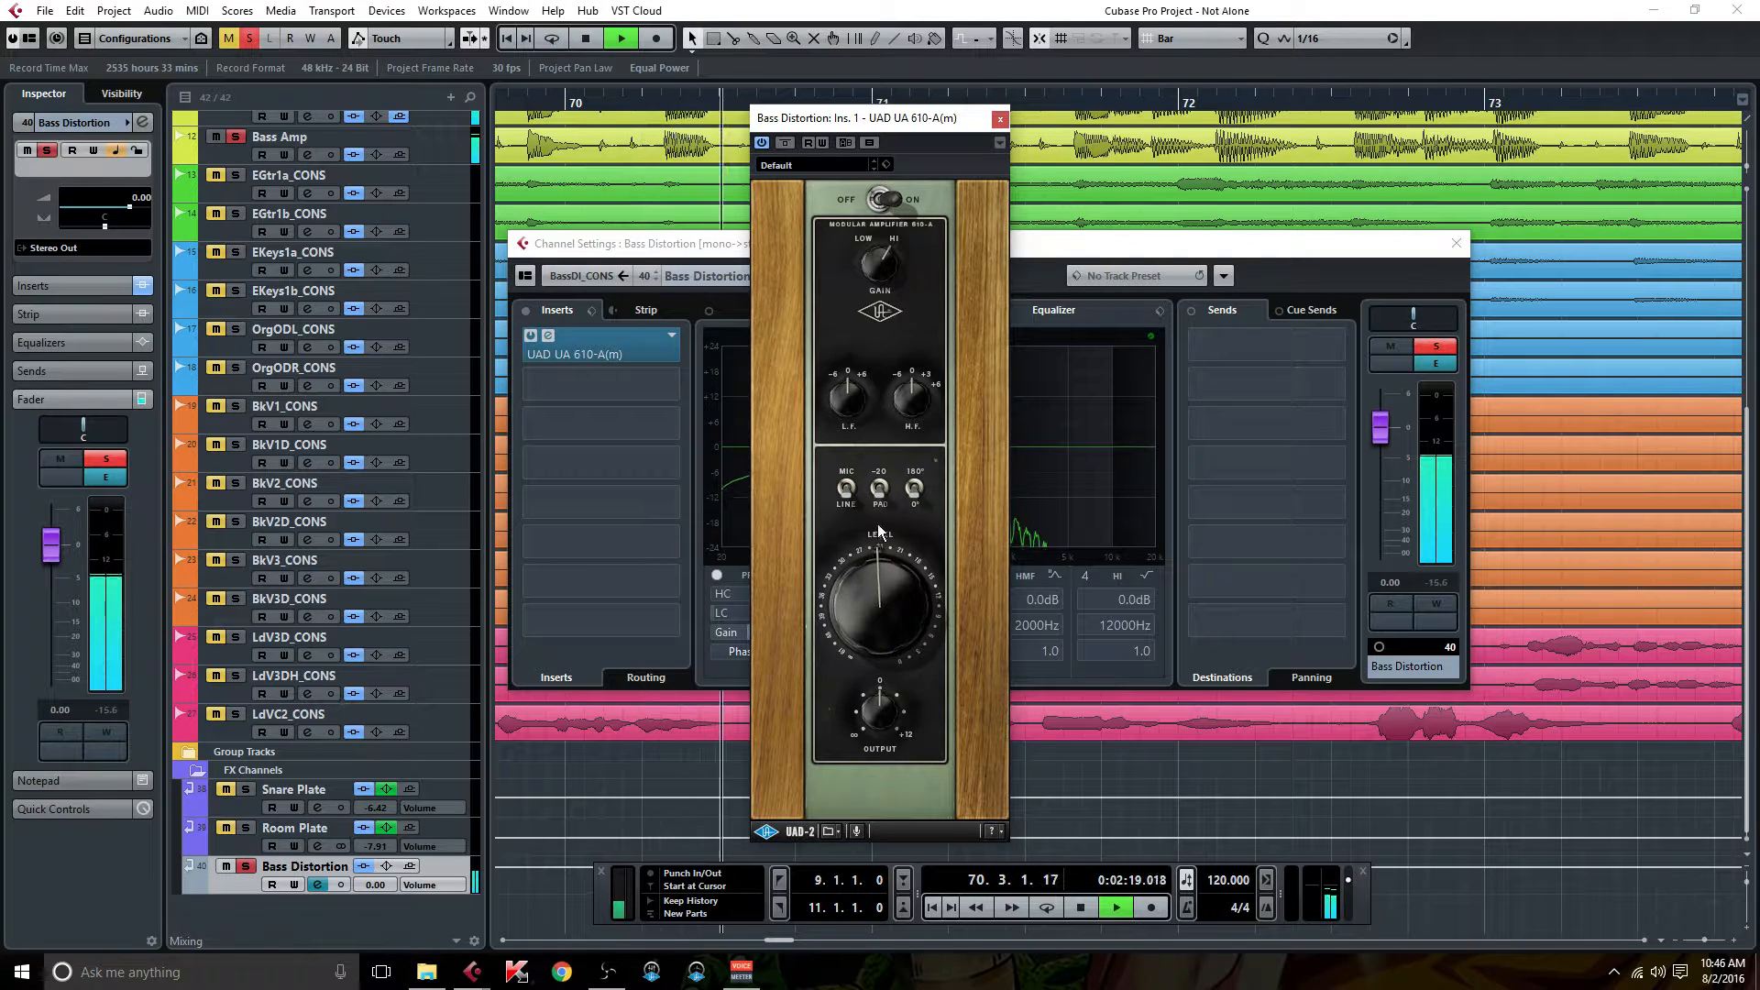
drag(868, 587, 1009, 482)
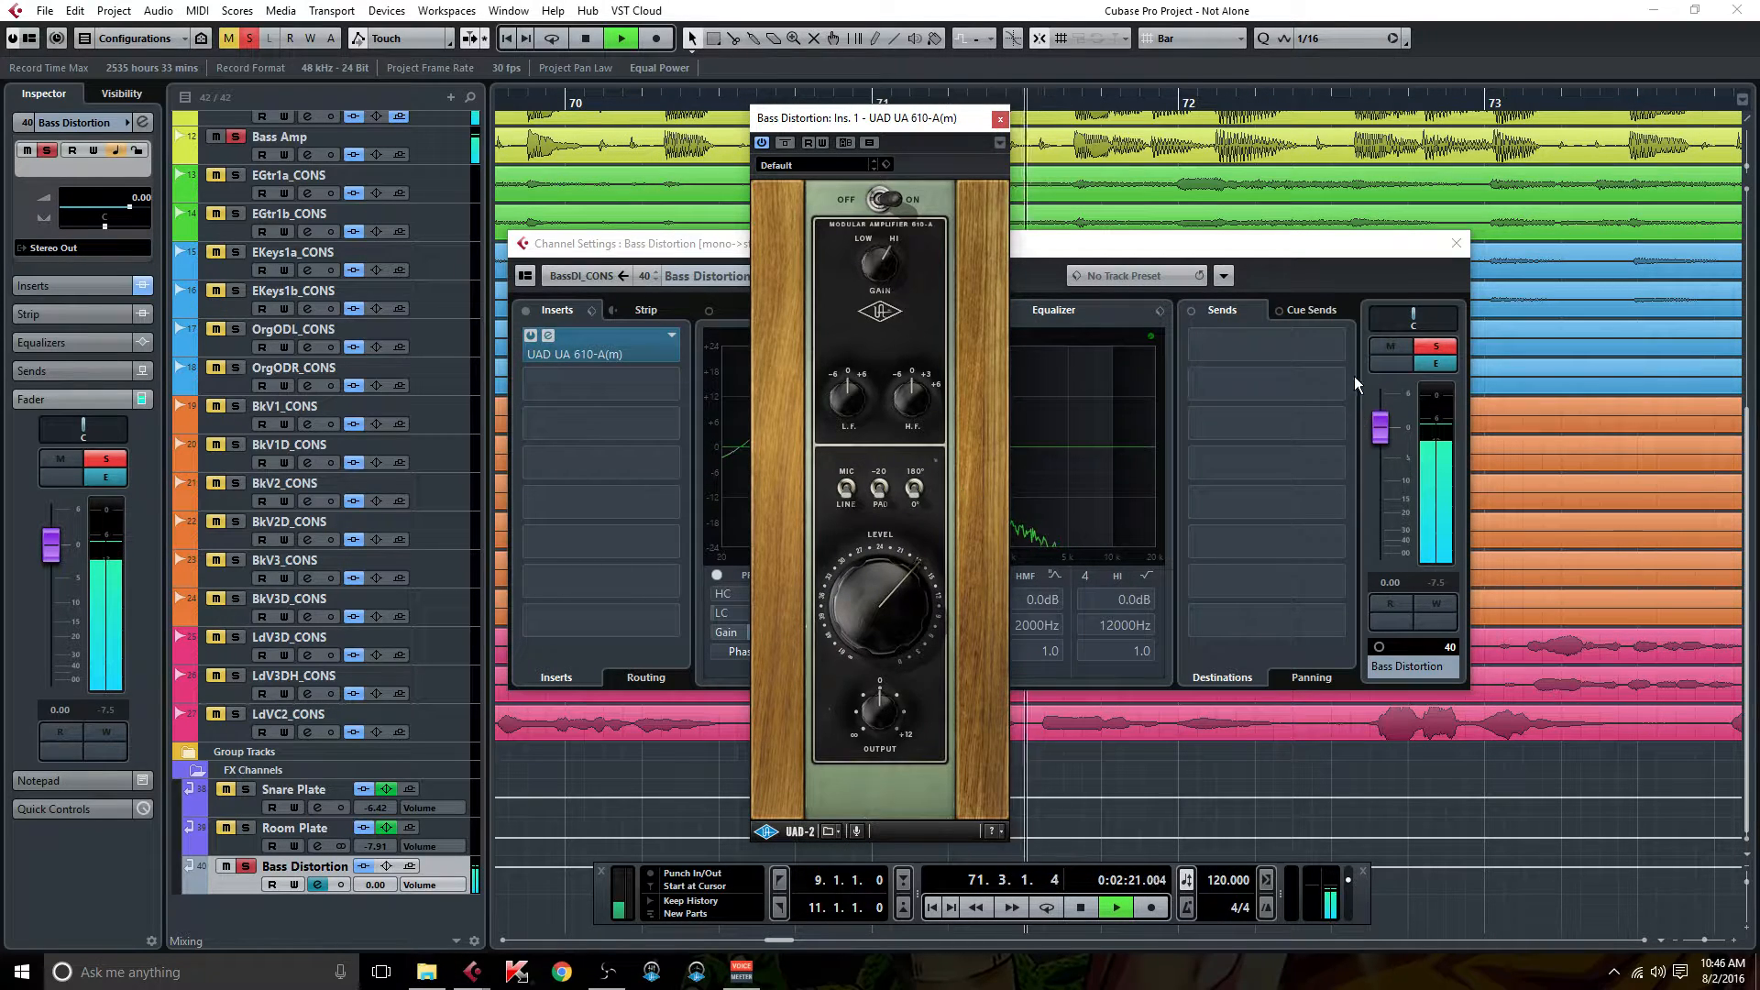
Clear all solos, solo the Bass Distortion channel, and restart playback.
key(space)
click(247, 38)
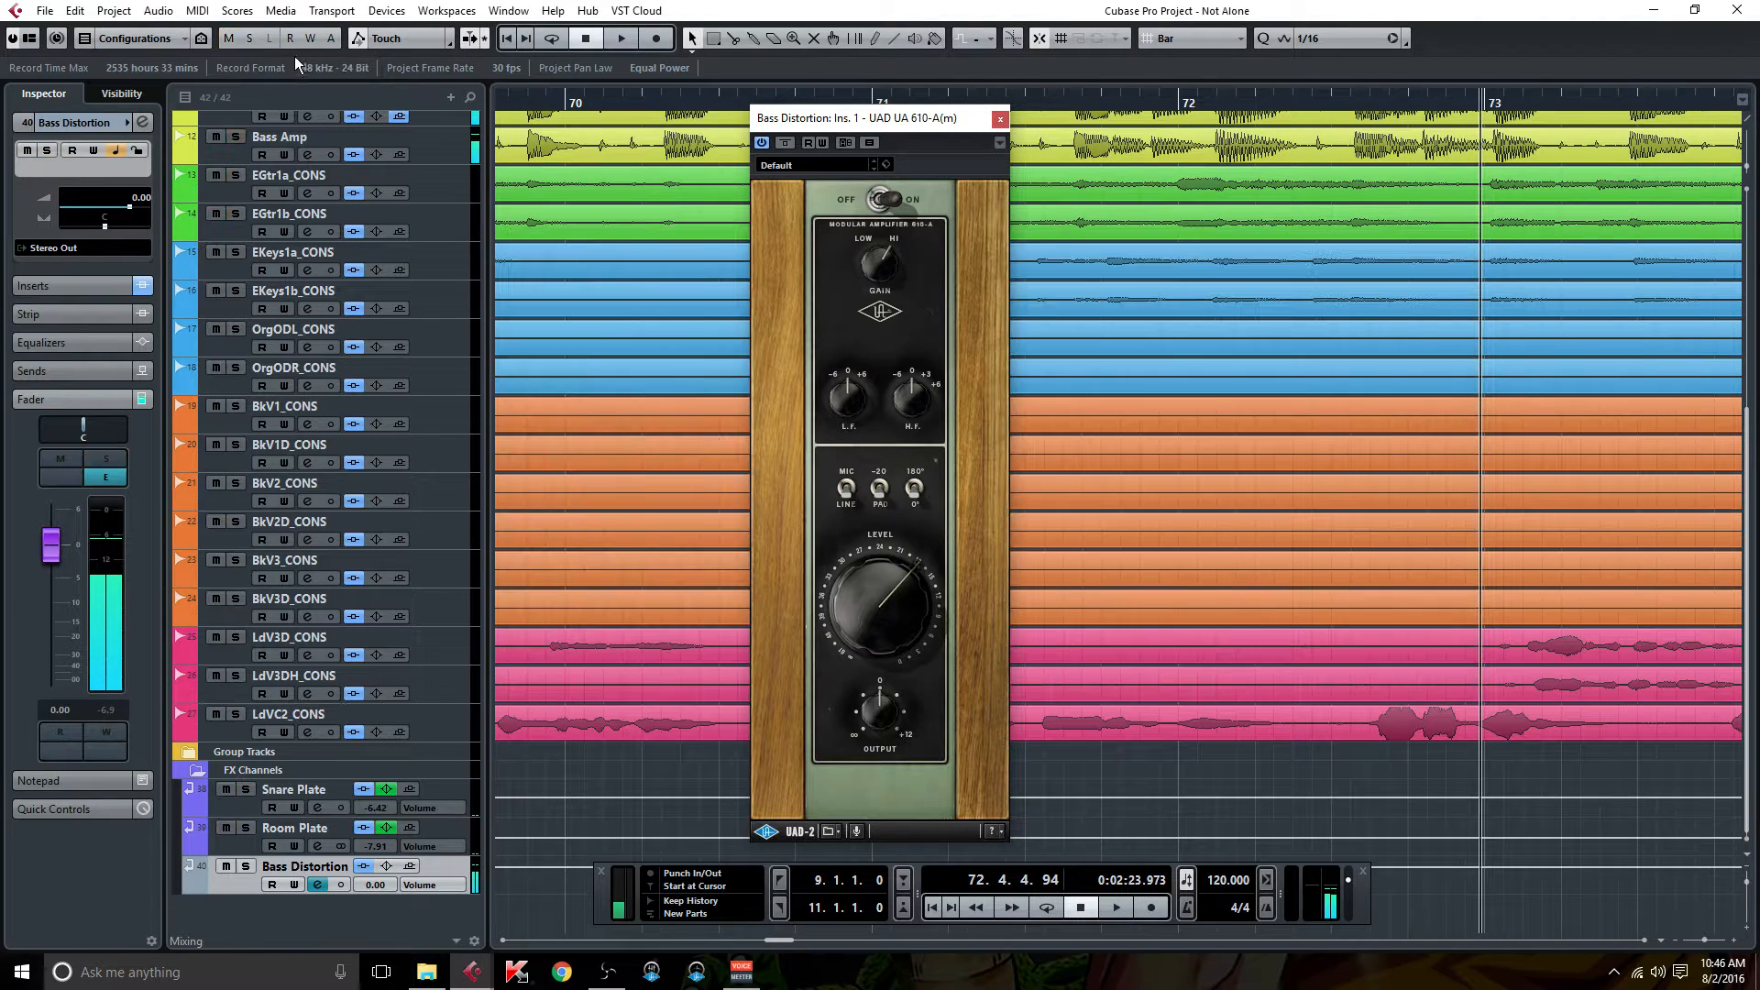
click(249, 867)
key(space)
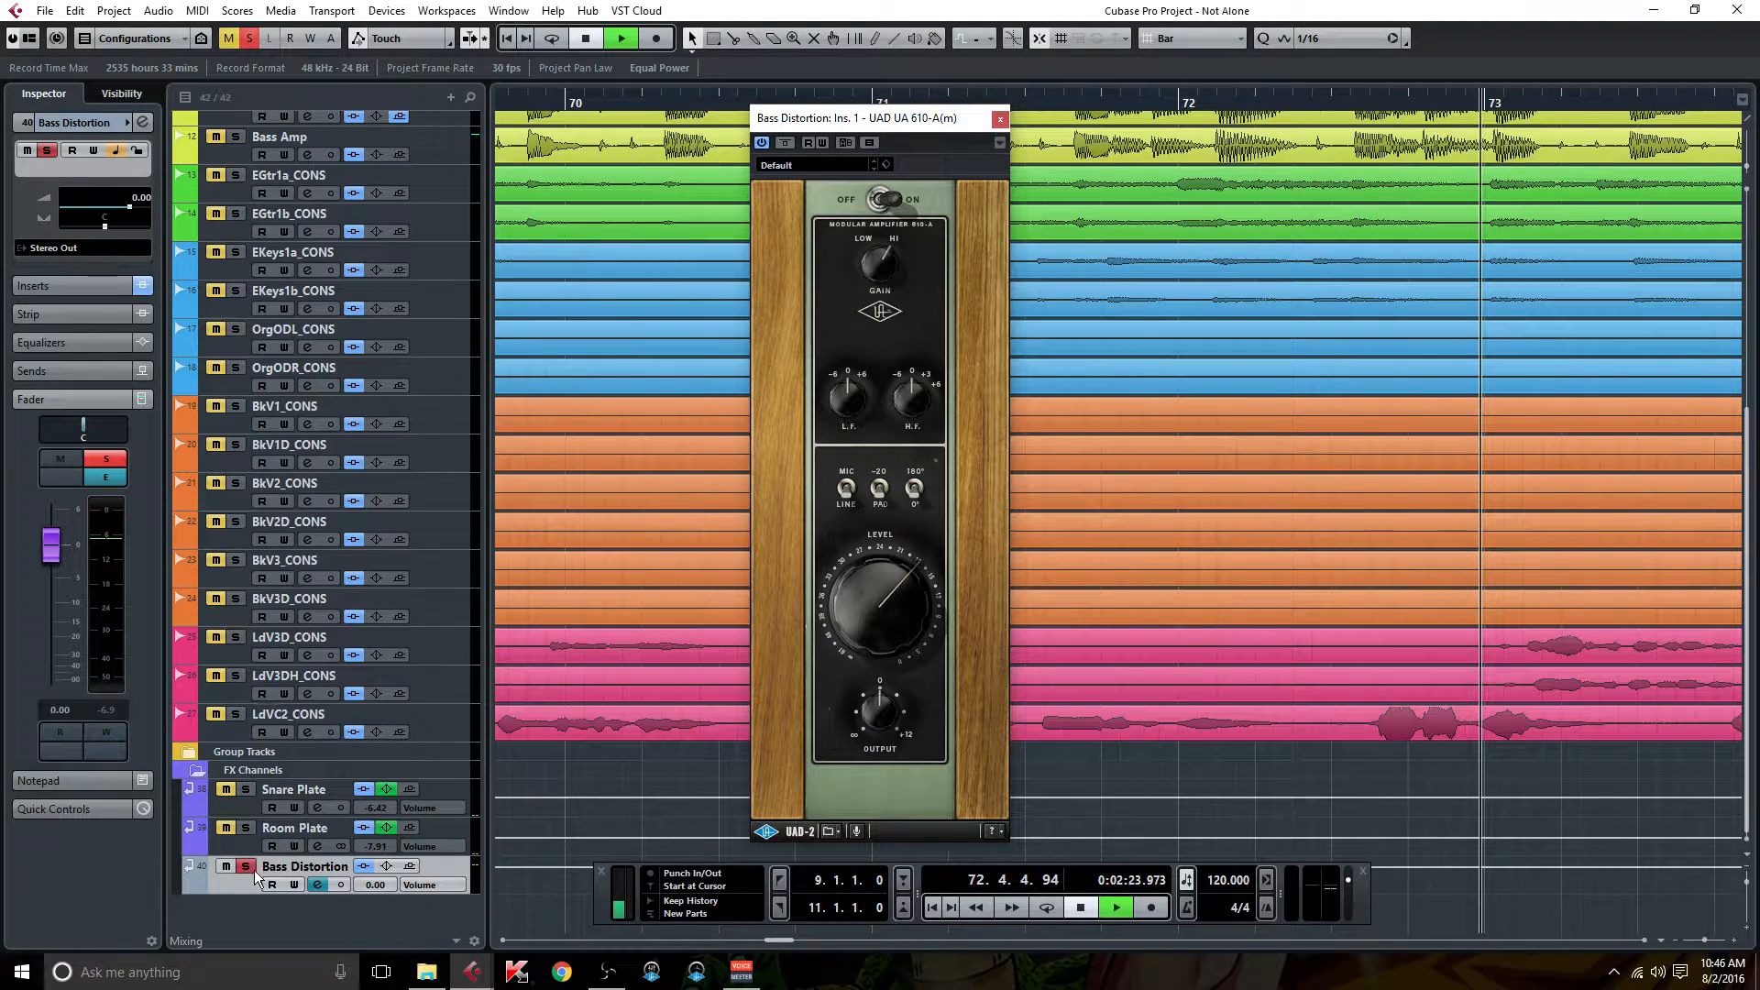
Lower the Bass Distortion fader to -9.55 dB and fine-tune the UA 610-A preamp's Level.
click(316, 886)
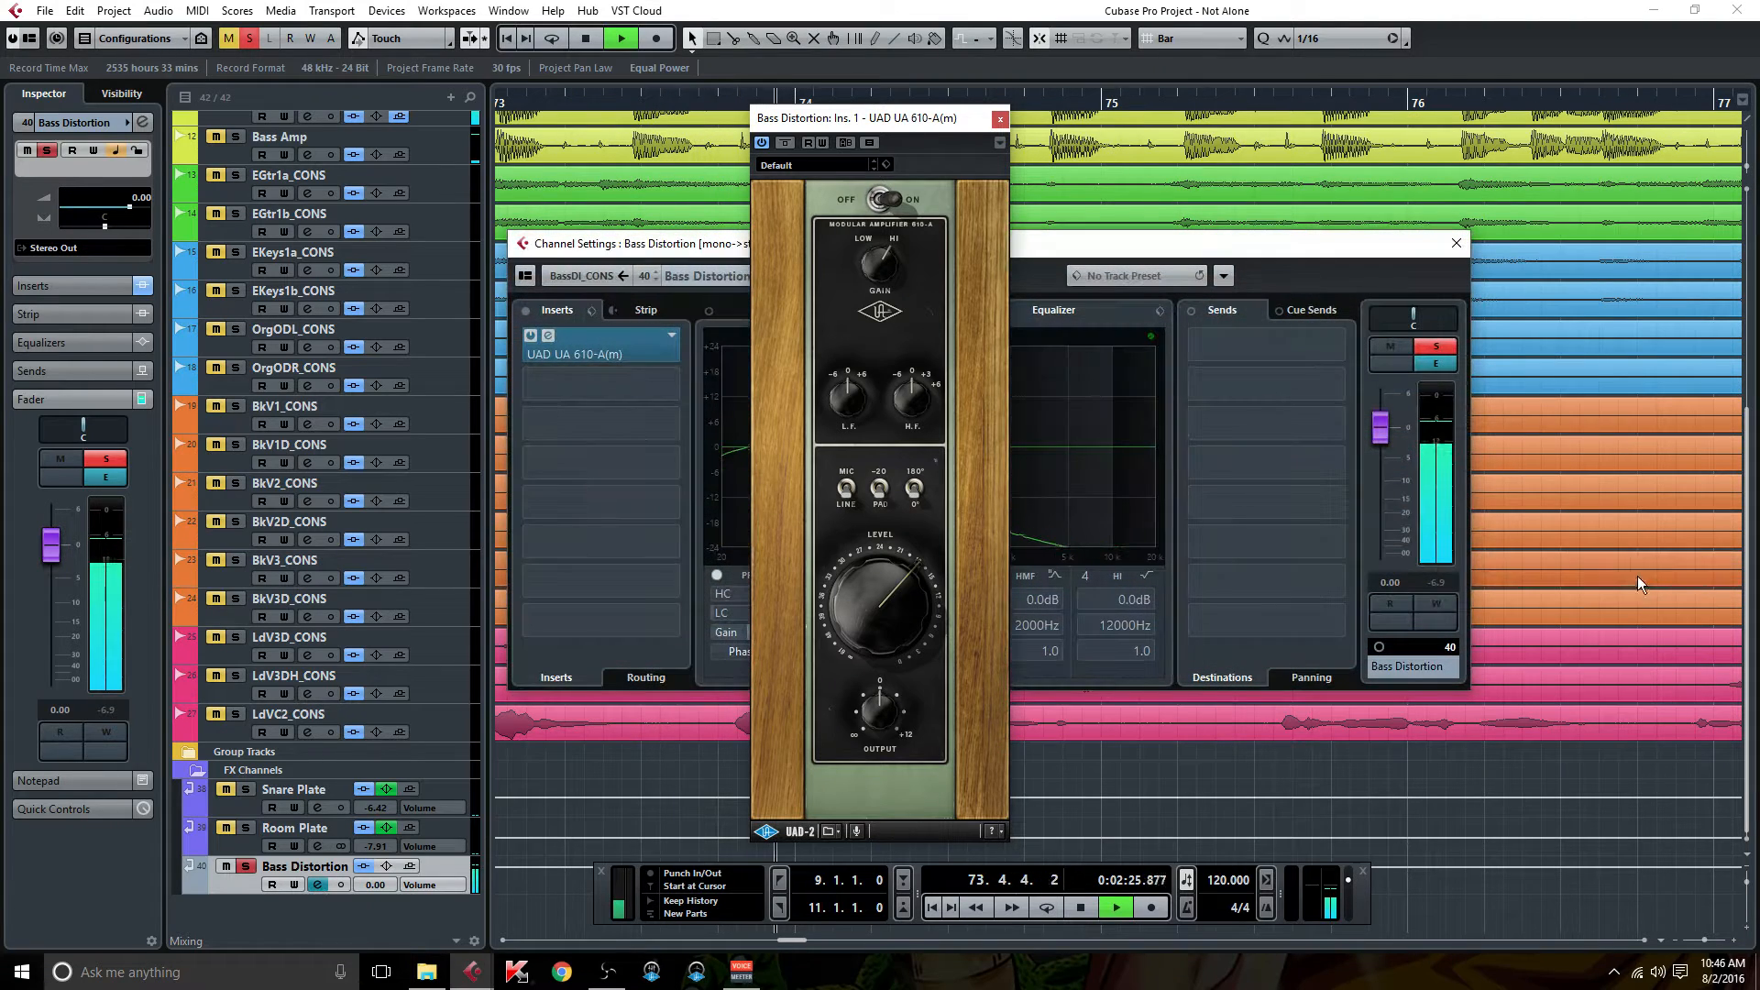
drag(1381, 427, 1386, 484)
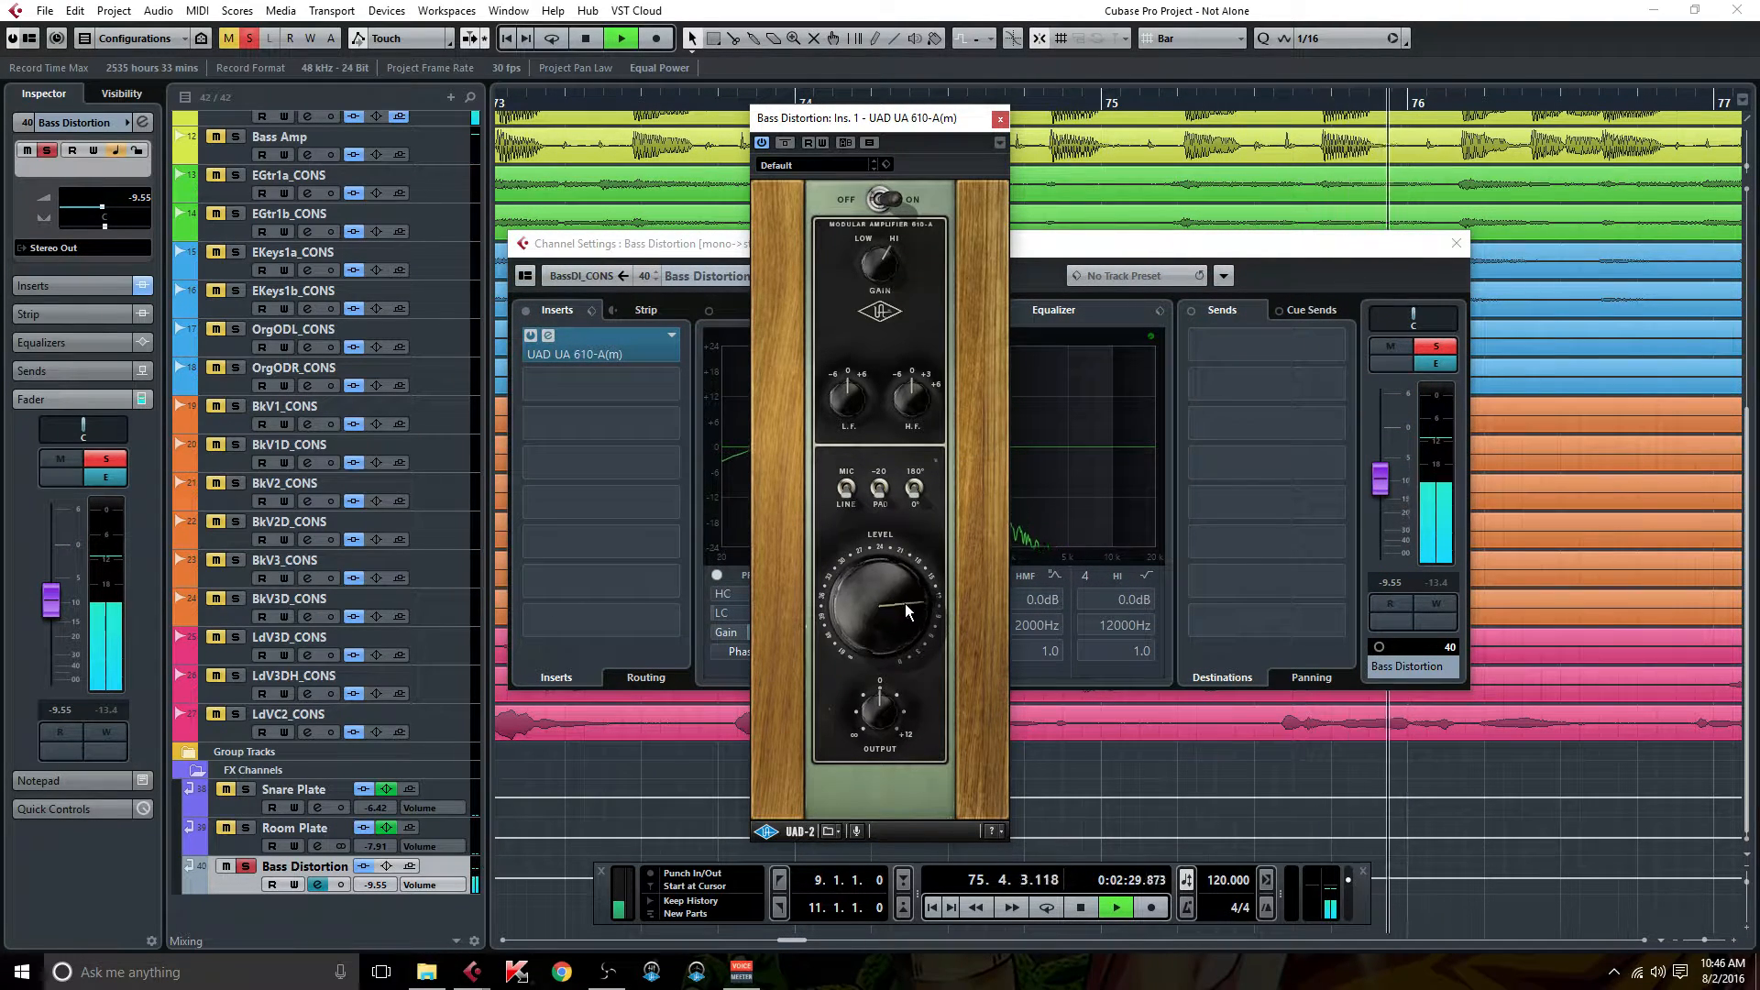
drag(904, 603, 915, 597)
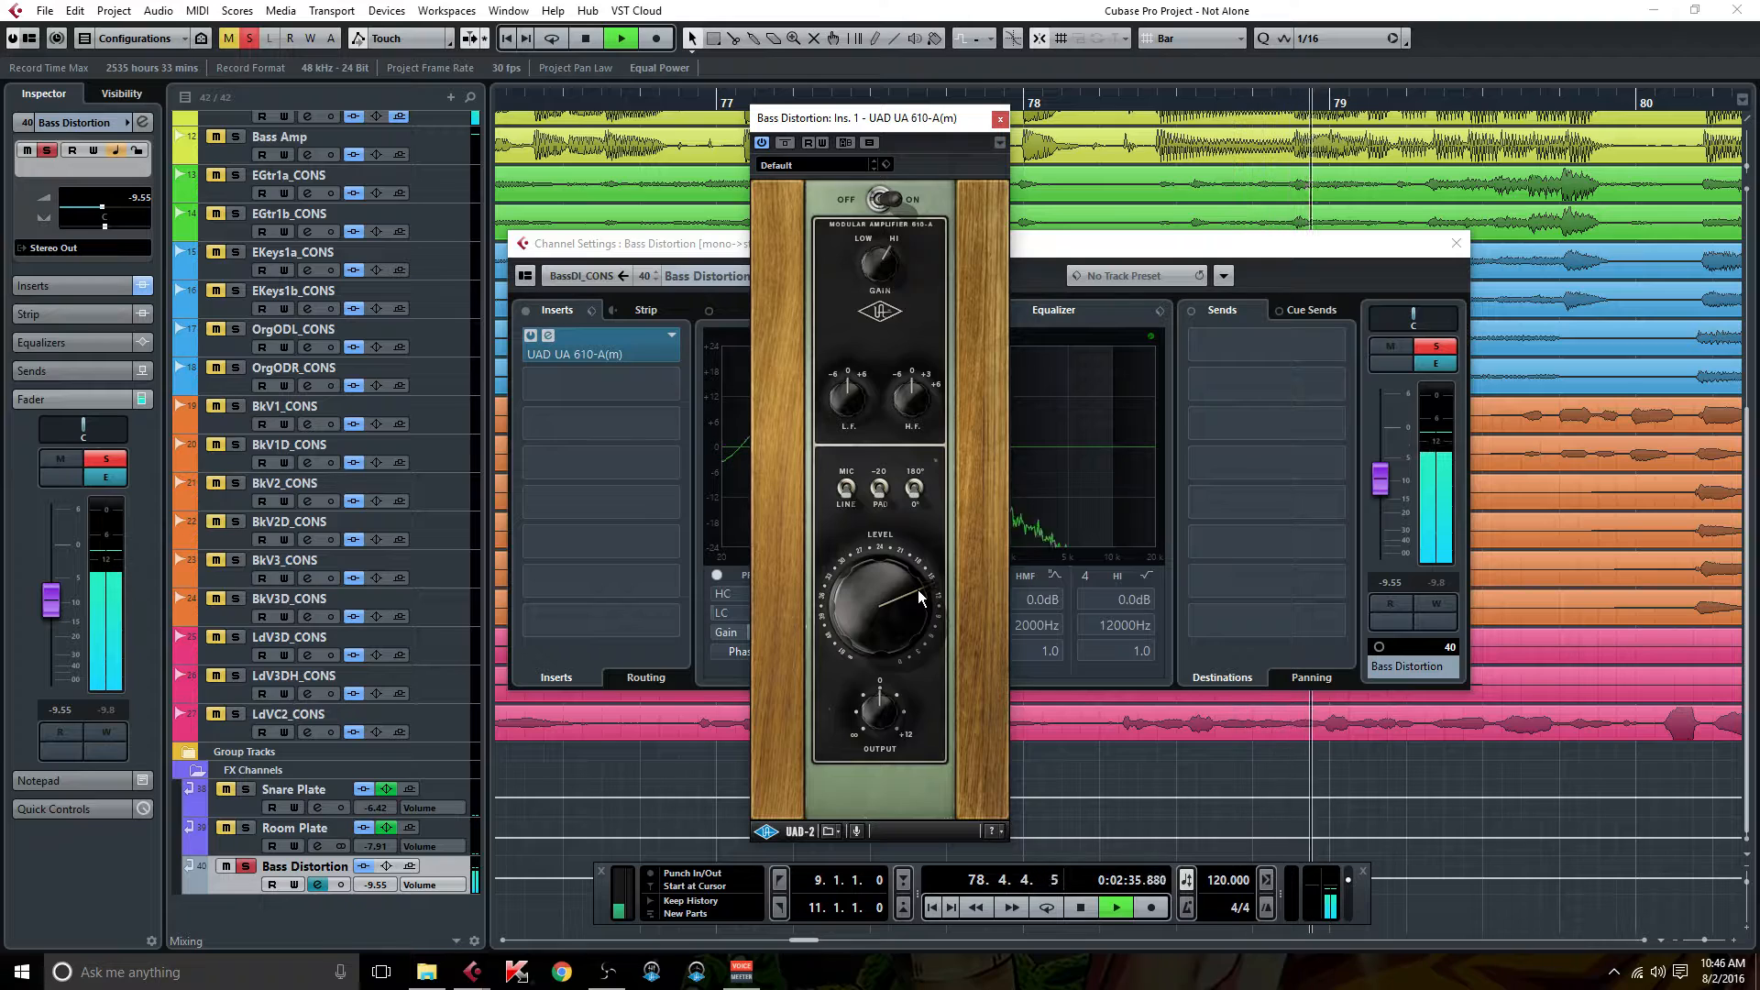
Close the preamp window and solo the Bass Amp track alongside the bass DI and distortion channel.
click(1000, 119)
scroll(268, 130, up, 3)
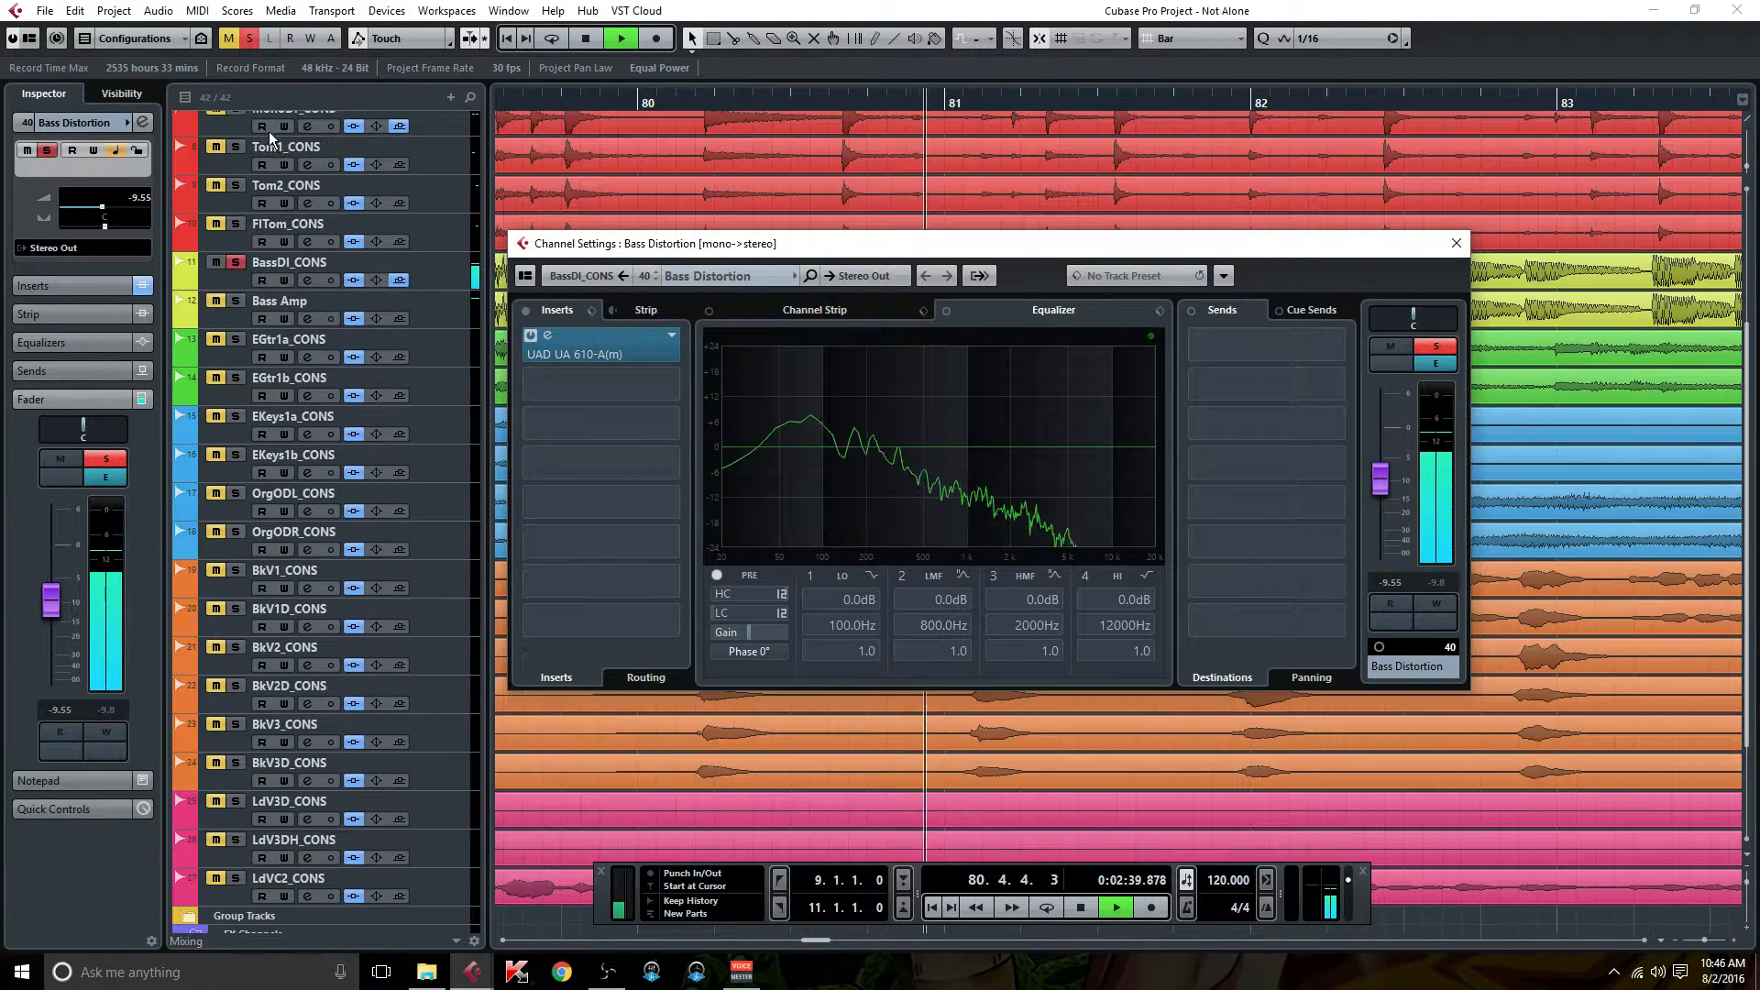
scroll(268, 130, up, 3)
click(237, 546)
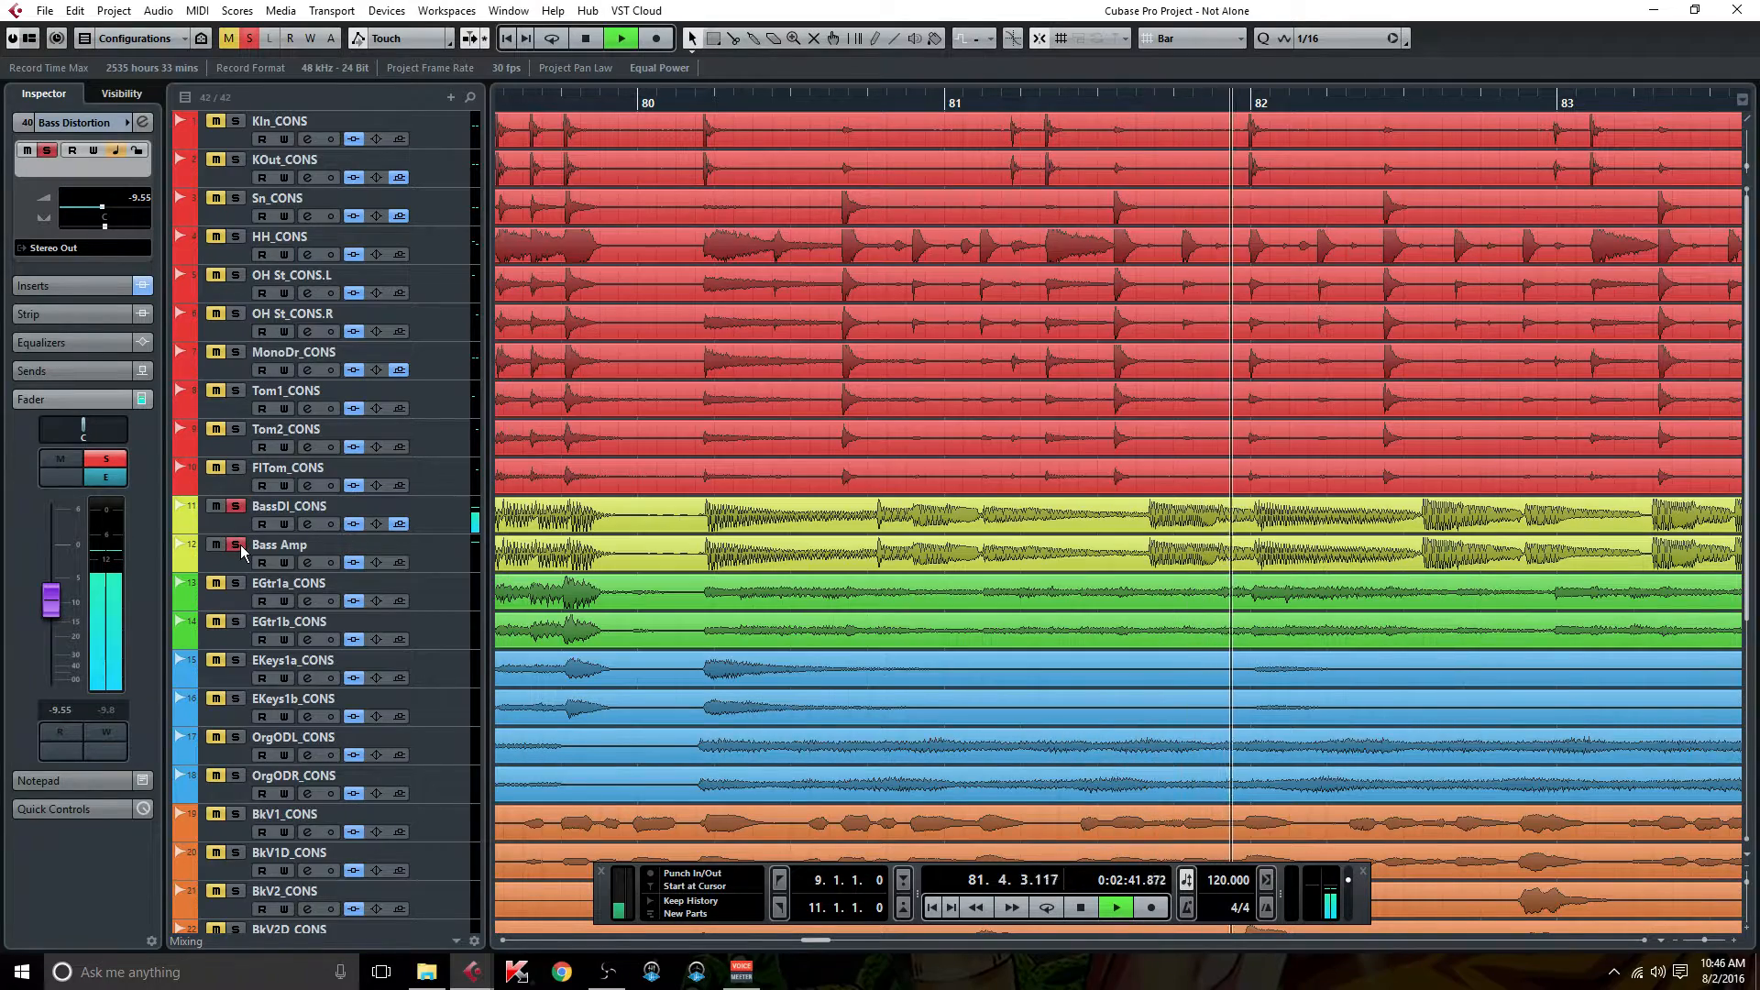
Compare the bass sound with and without the Bass Distortion channel by toggling its solo during playback.
scroll(403, 700, down, 8)
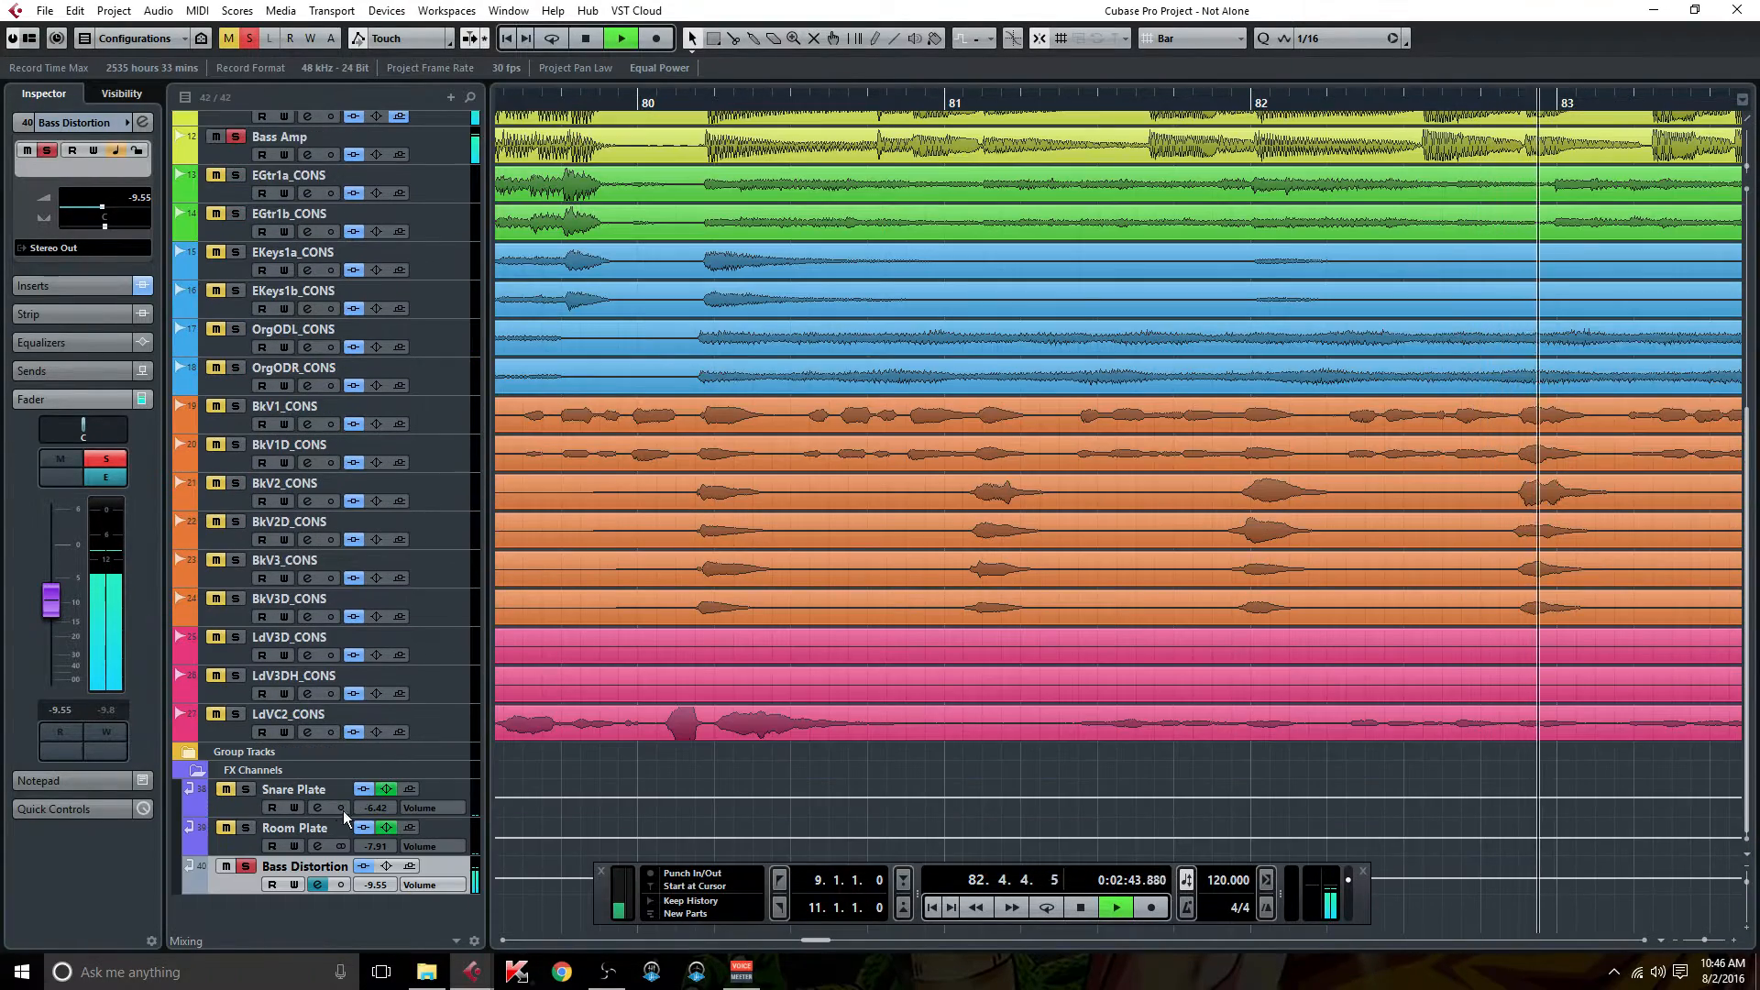
click(244, 867)
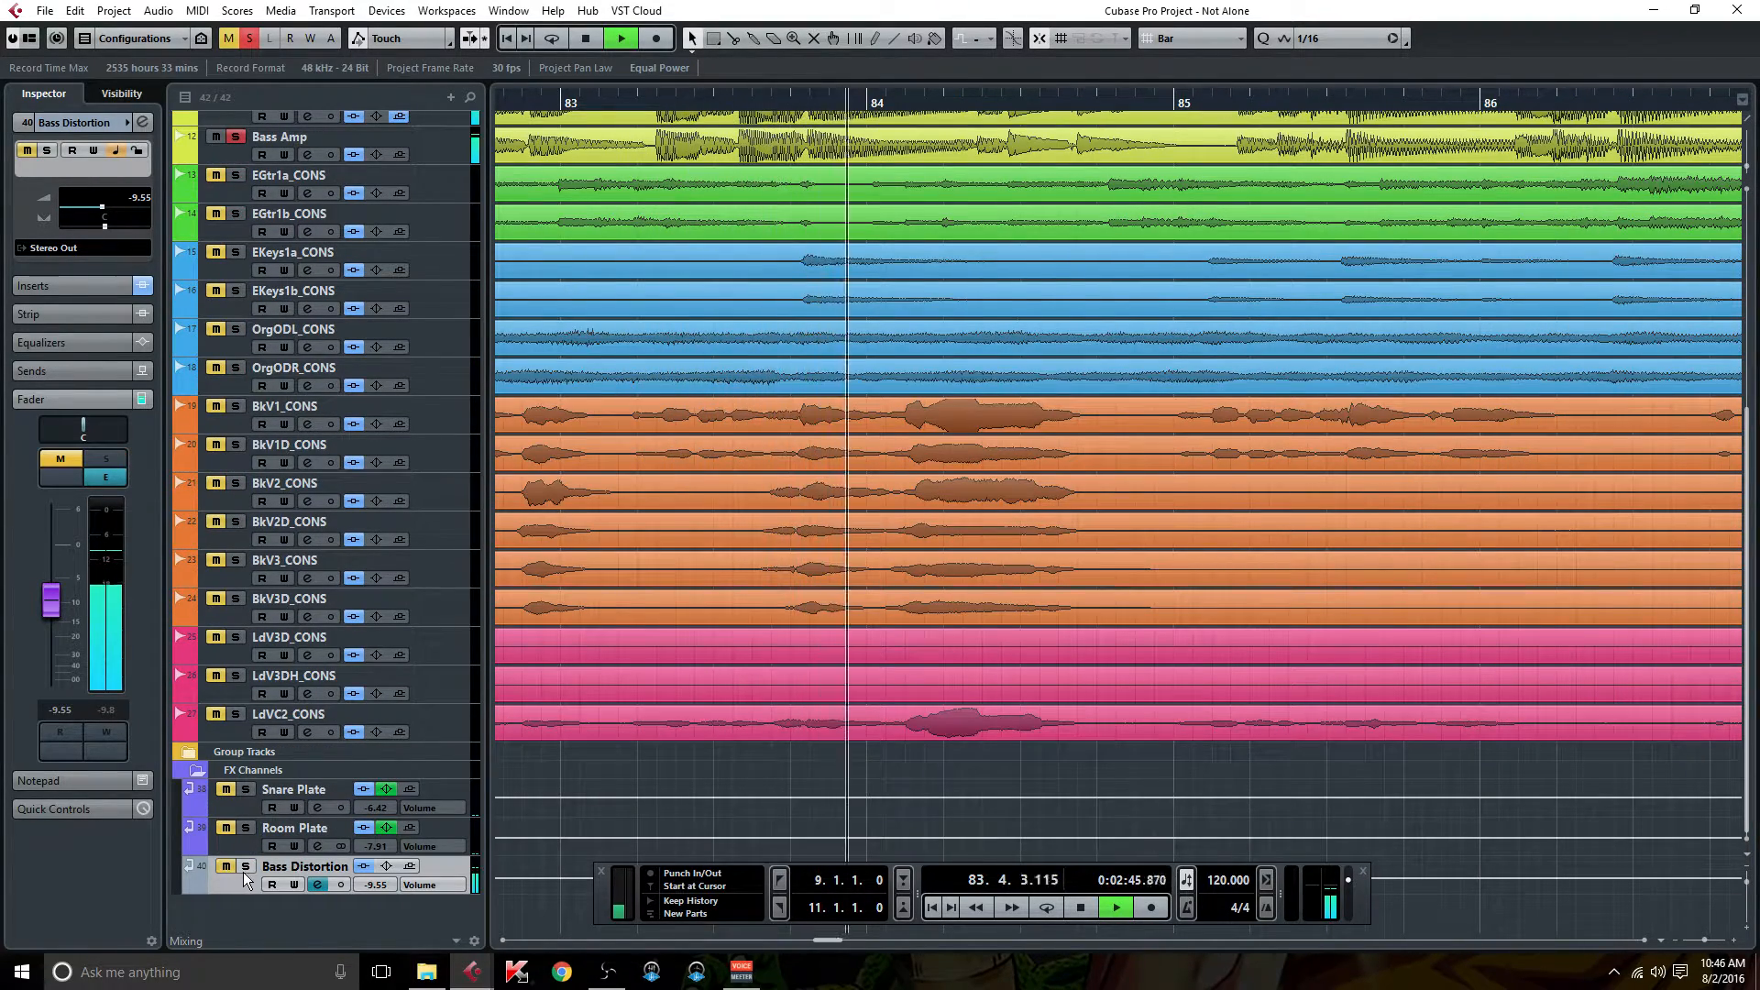
click(244, 867)
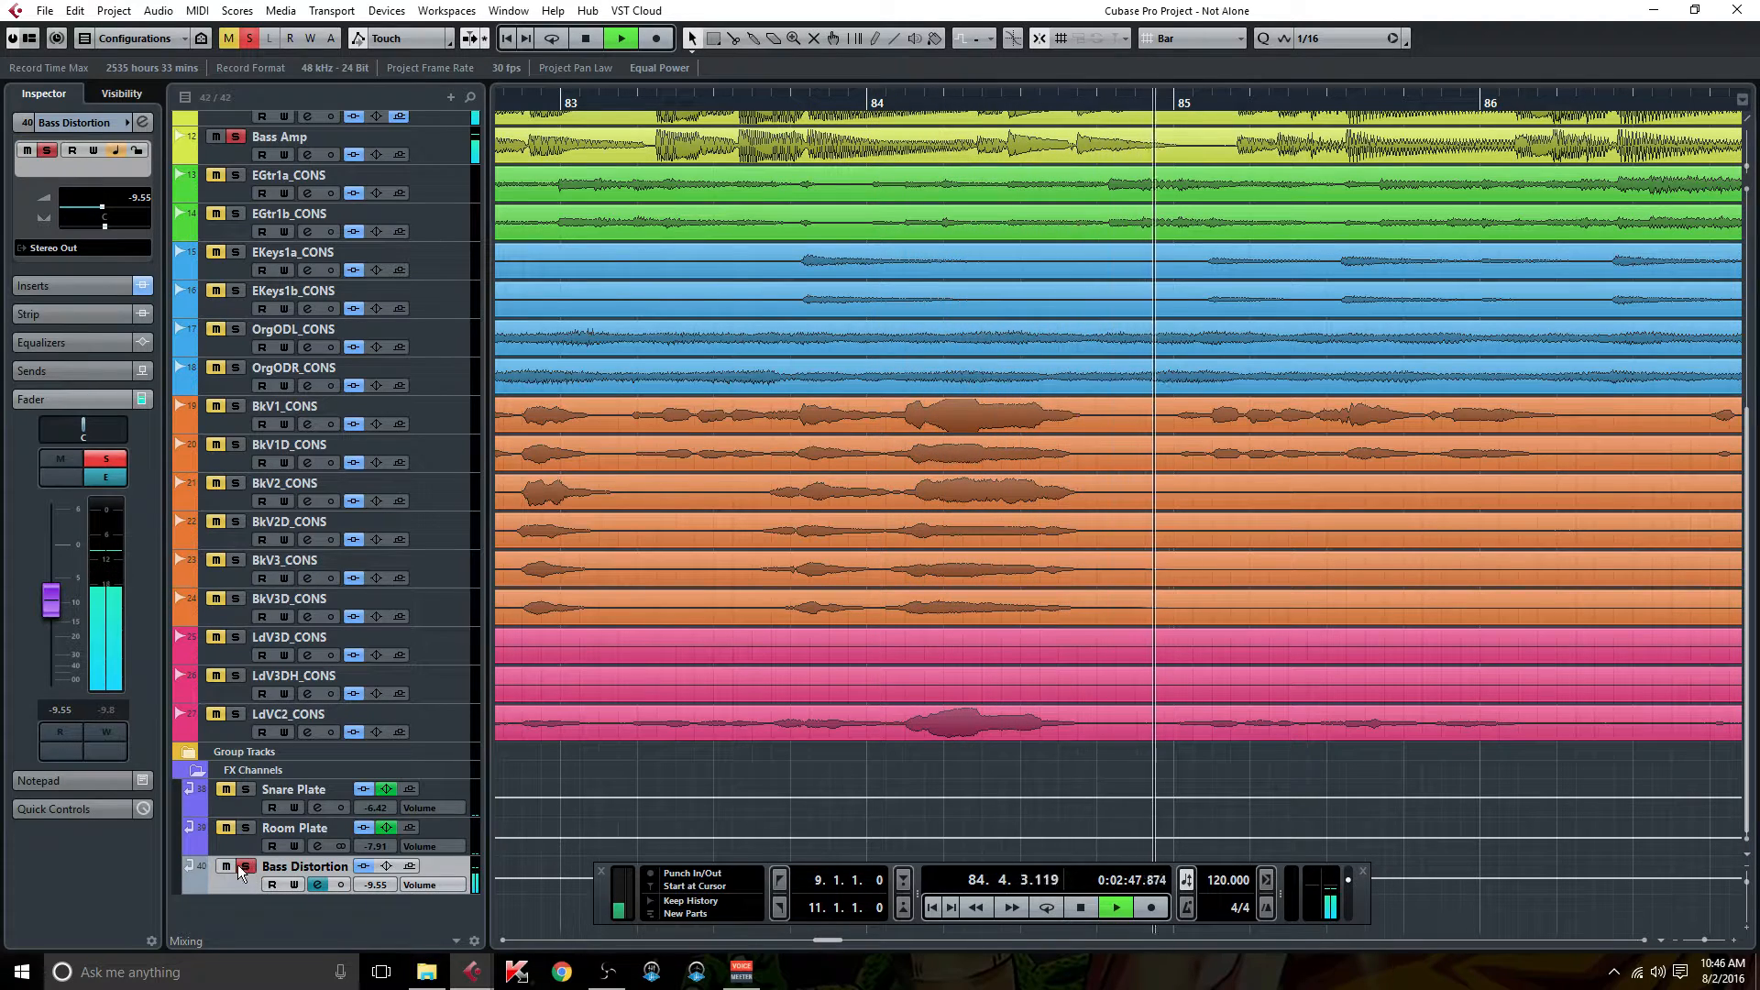
click(238, 865)
Open the Bass Distortion channel's settings, solo the channel again, and set its fader to -19.8 dB.
click(315, 882)
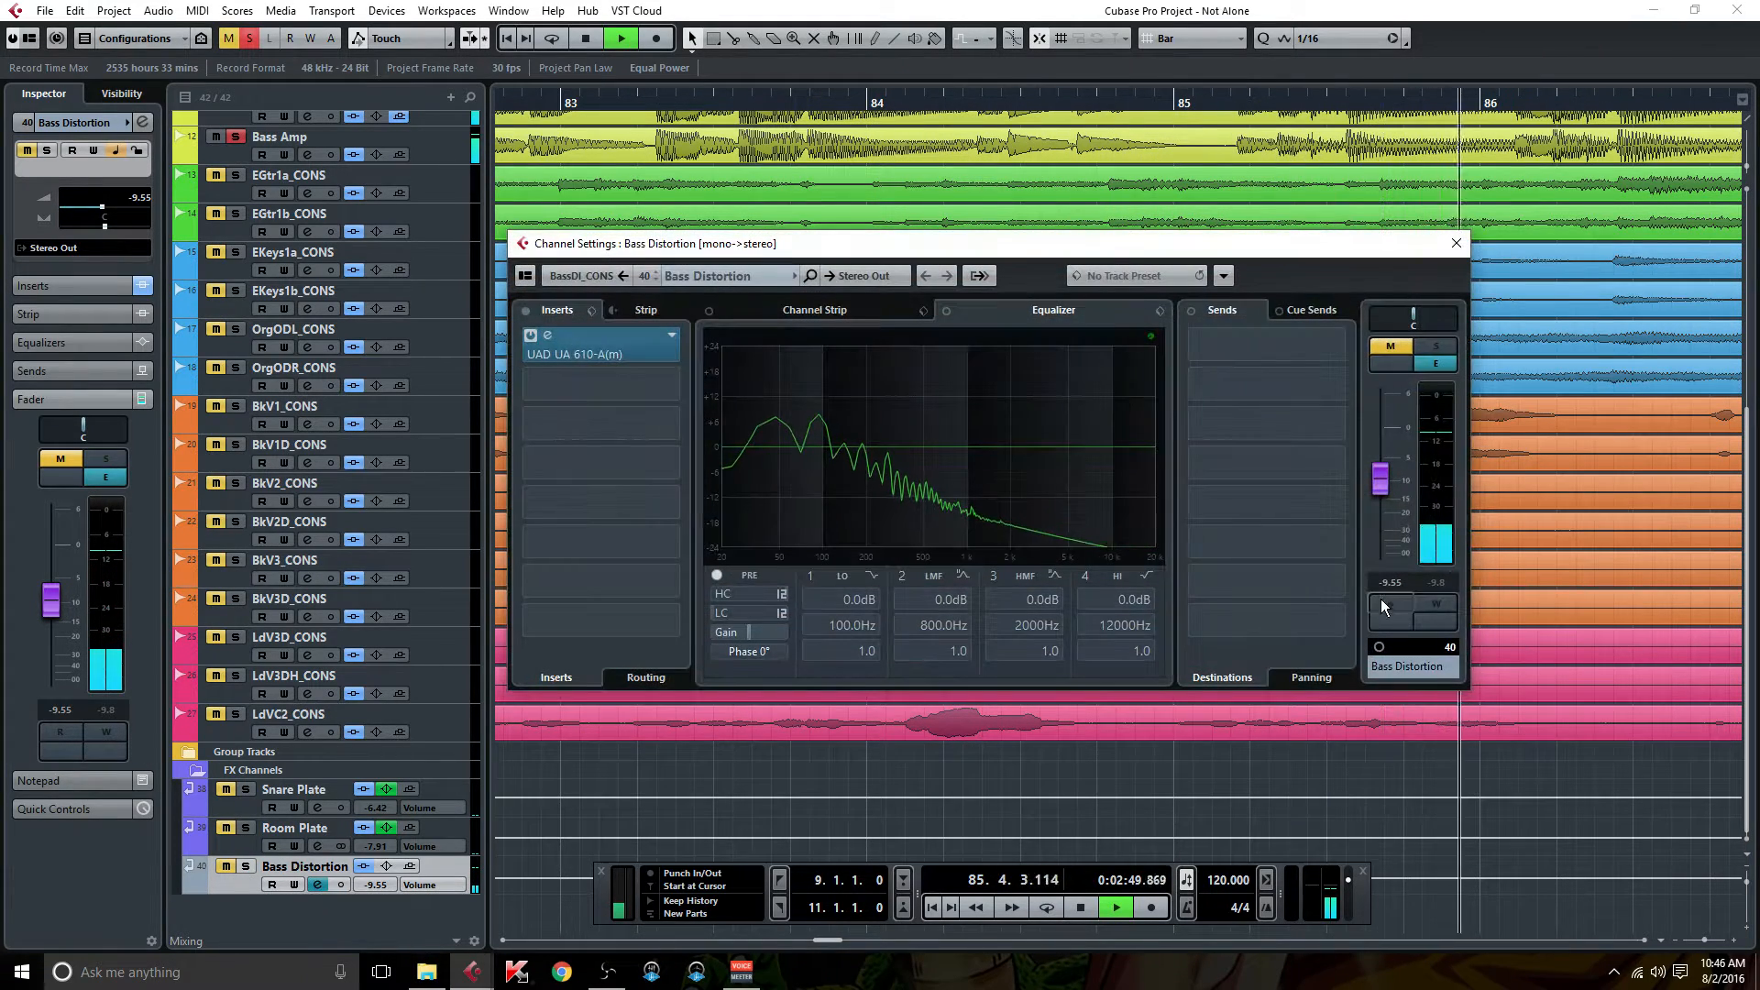
click(1441, 345)
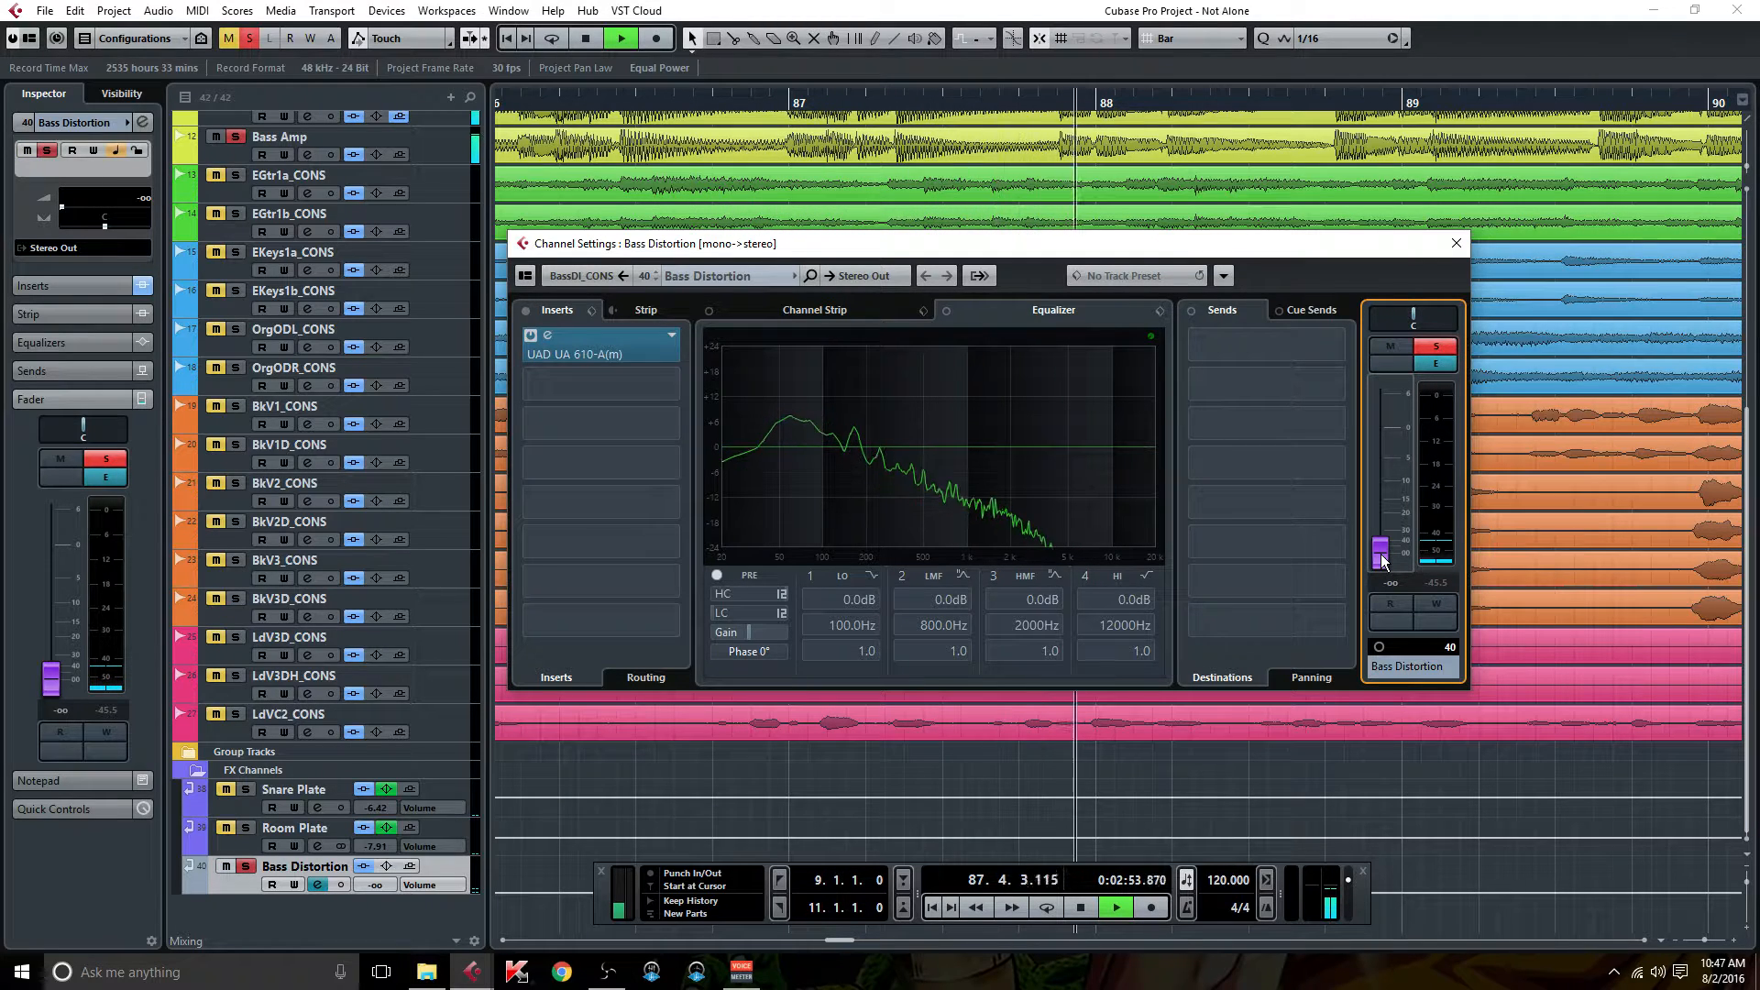
drag(1382, 561, 1393, 519)
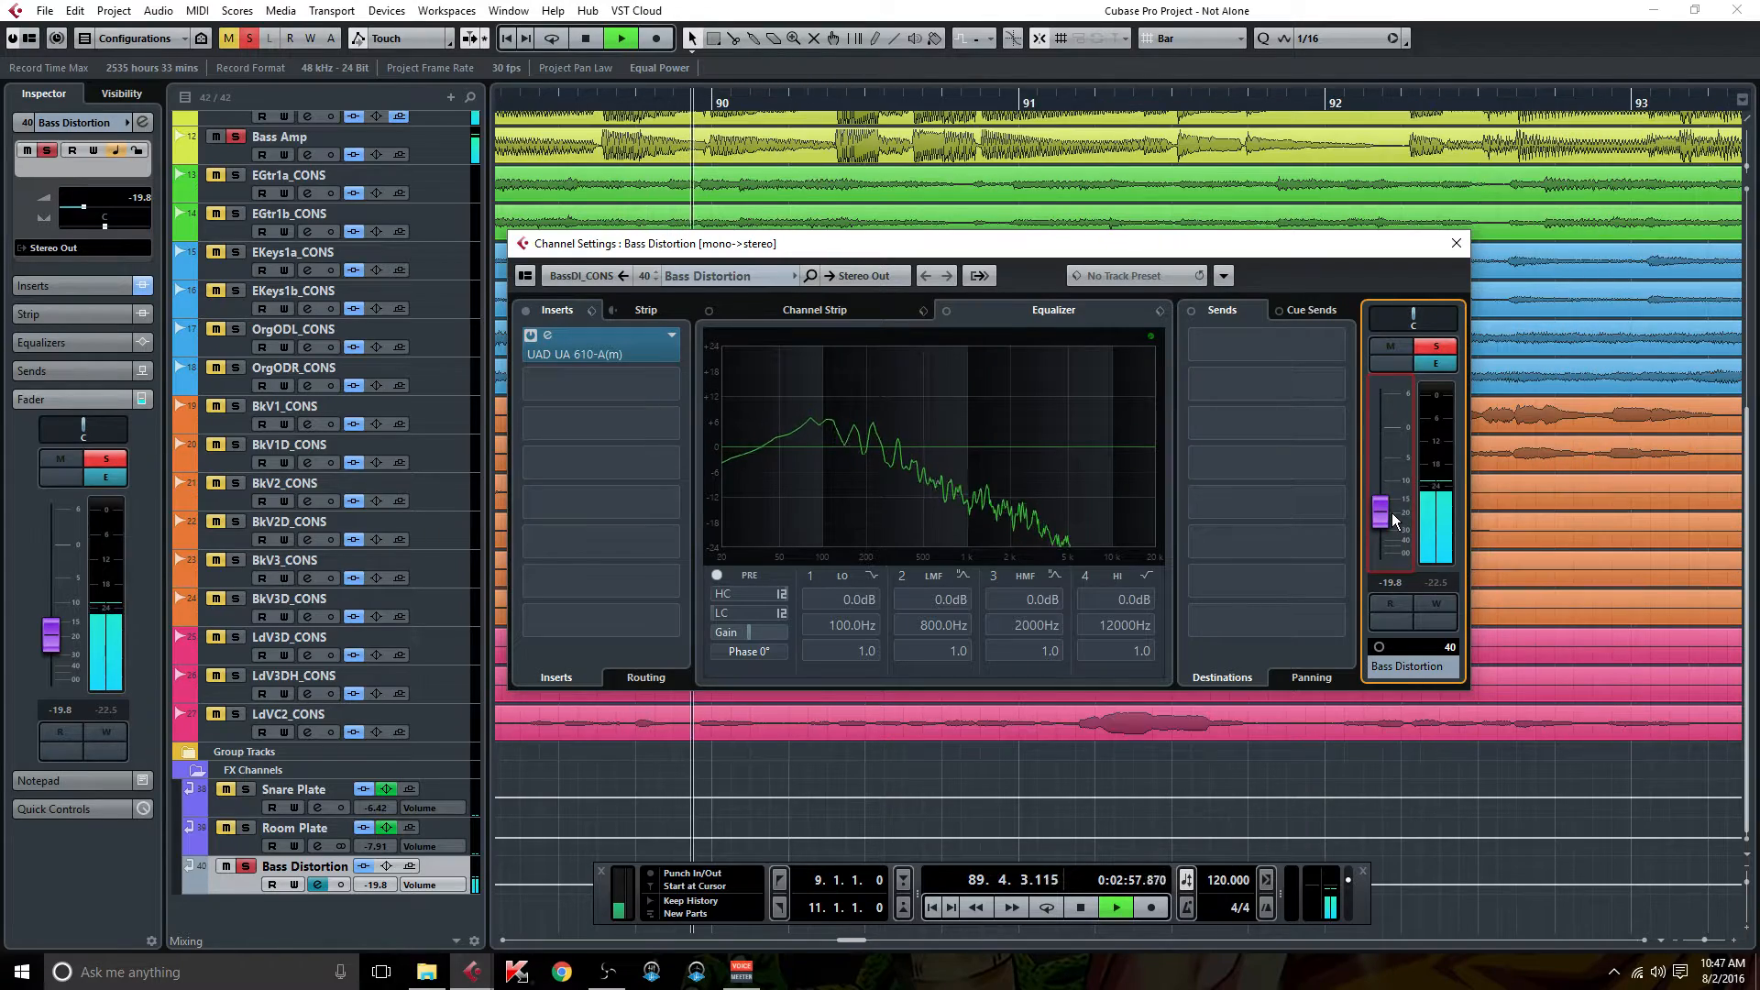
Close the channel settings and compare the bass with and without the distortion at its new level, leaving Bass Distortion soloed.
scroll(261, 439, up, 5)
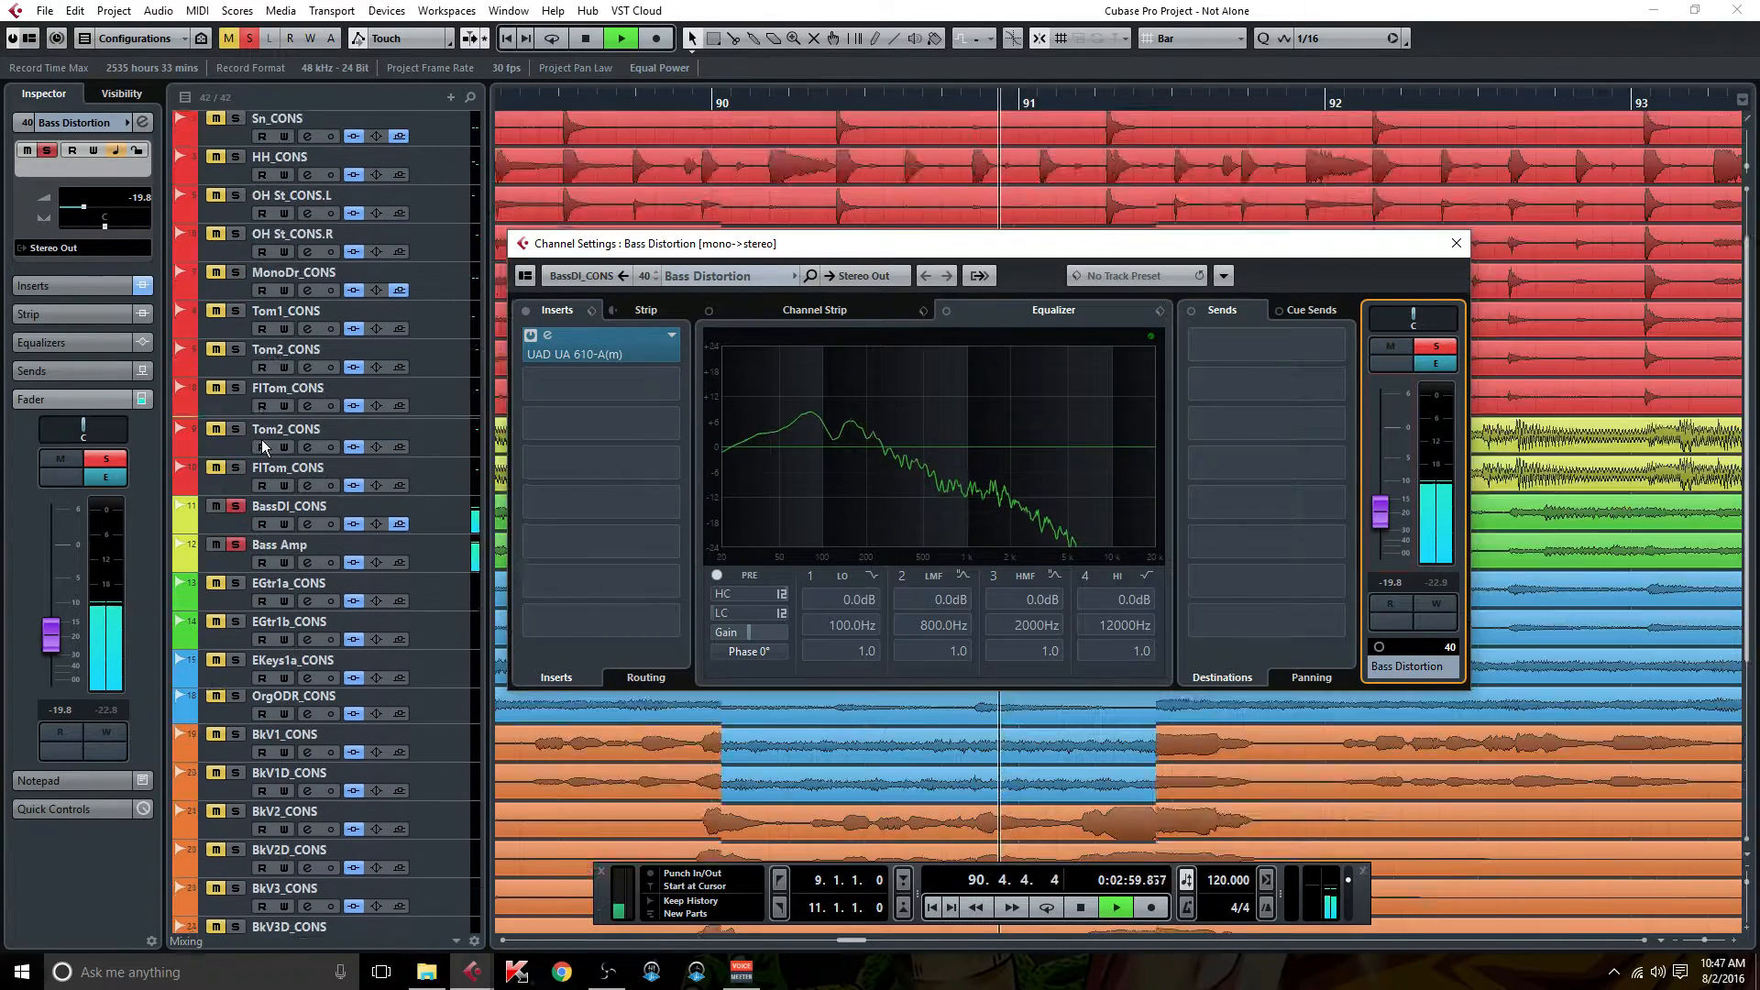
scroll(252, 444, down, 5)
click(191, 751)
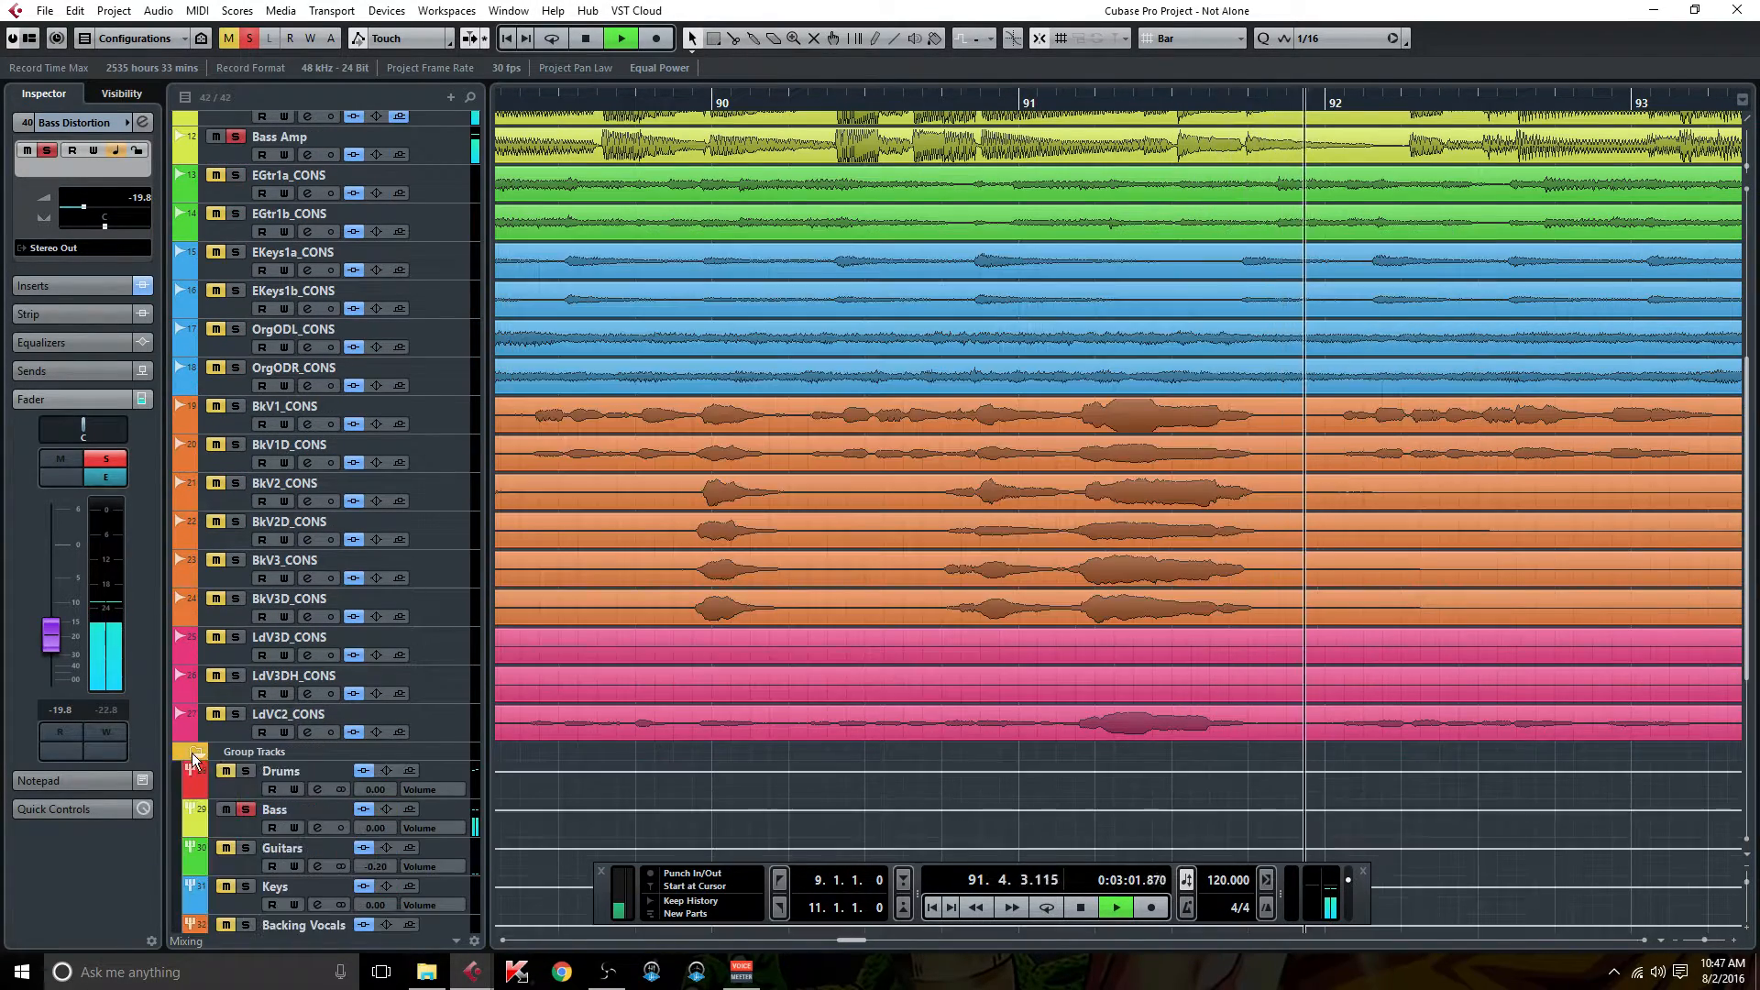
click(189, 750)
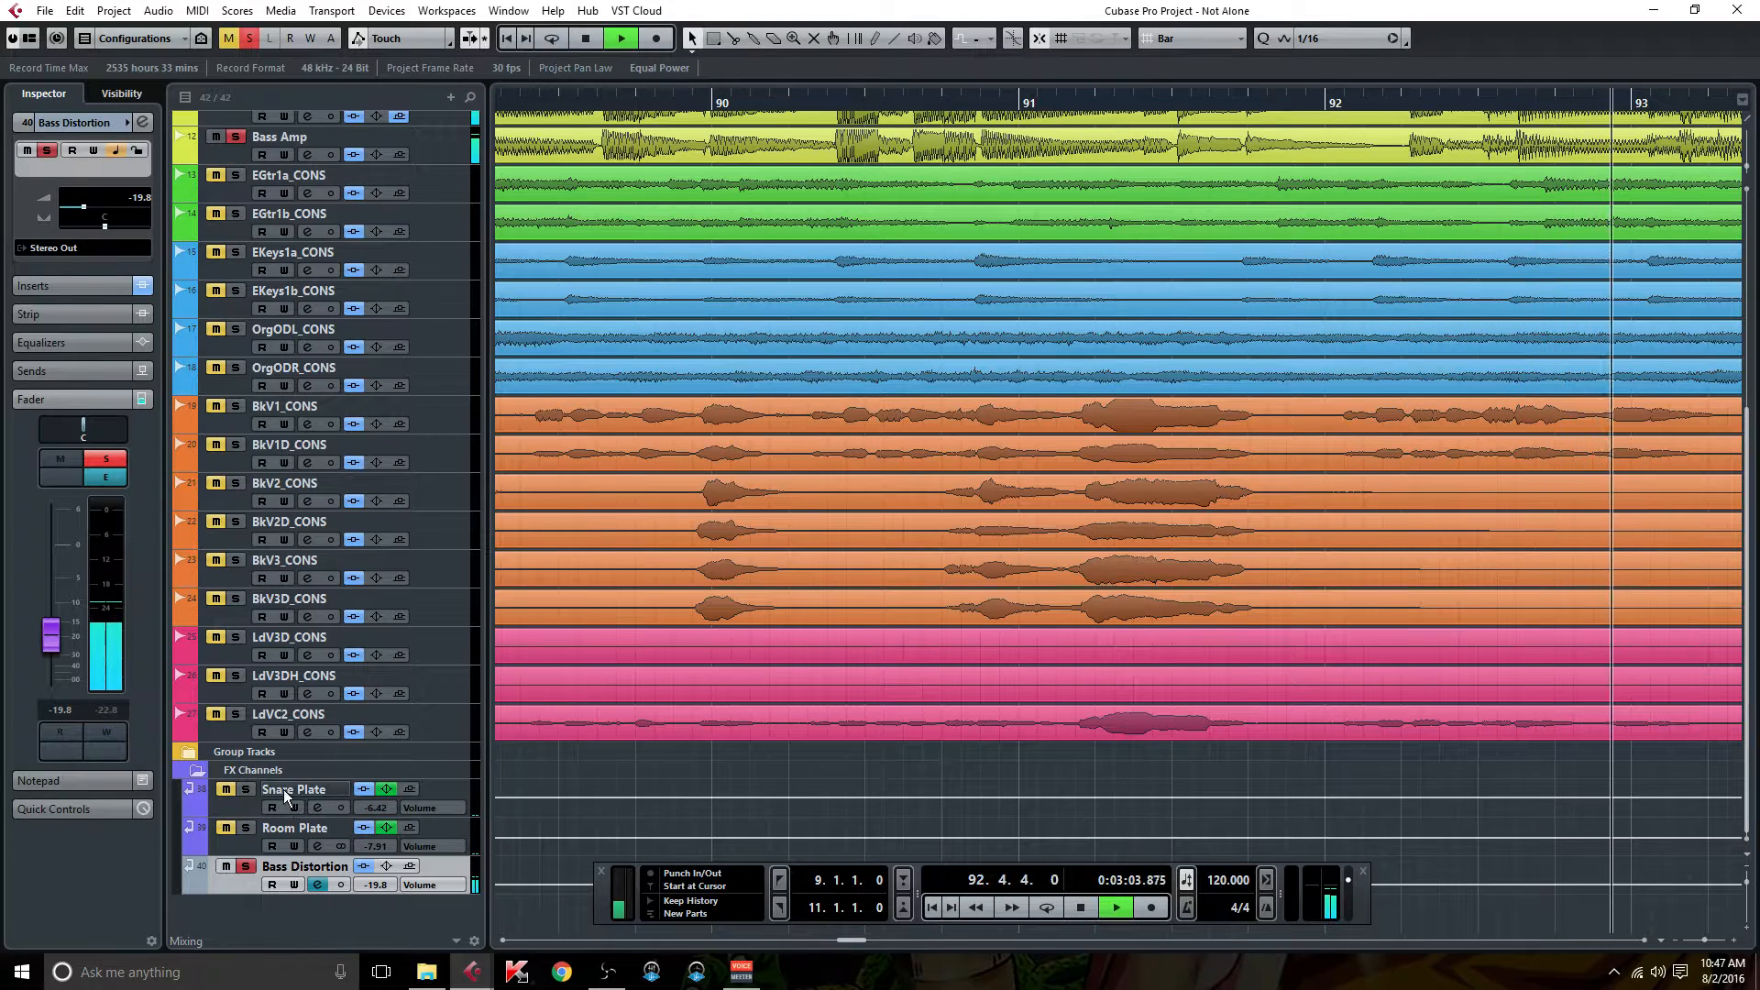
click(244, 866)
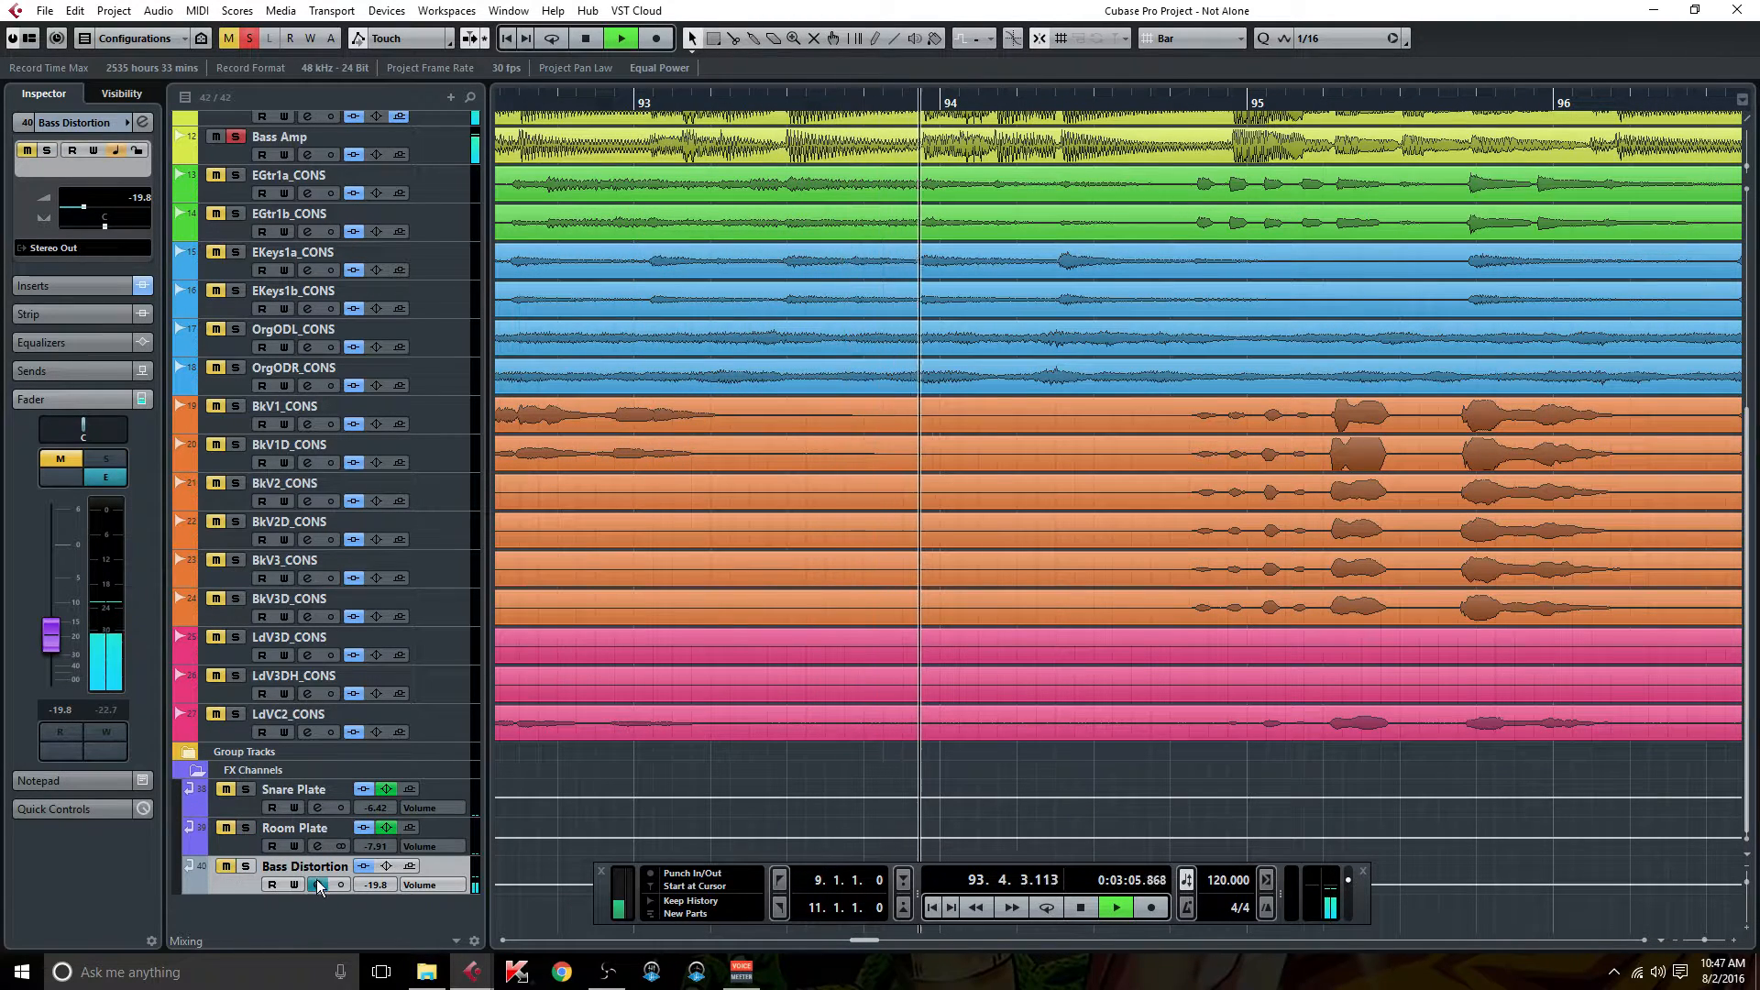
click(246, 867)
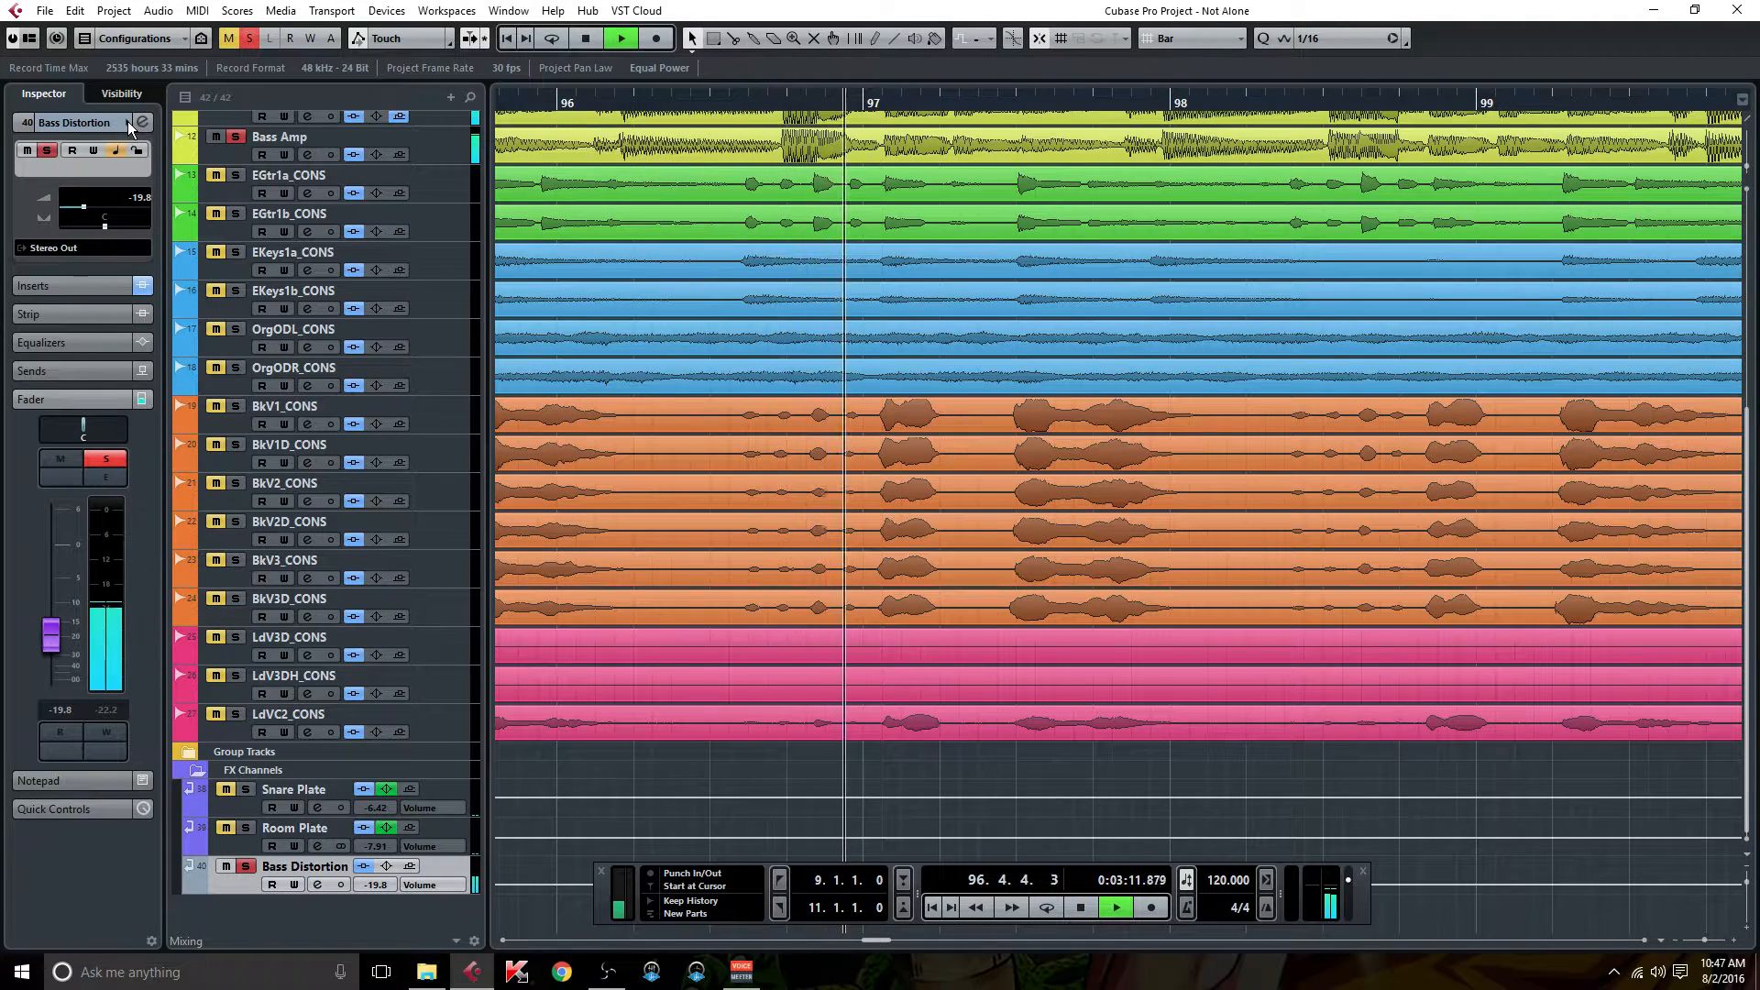
click(245, 867)
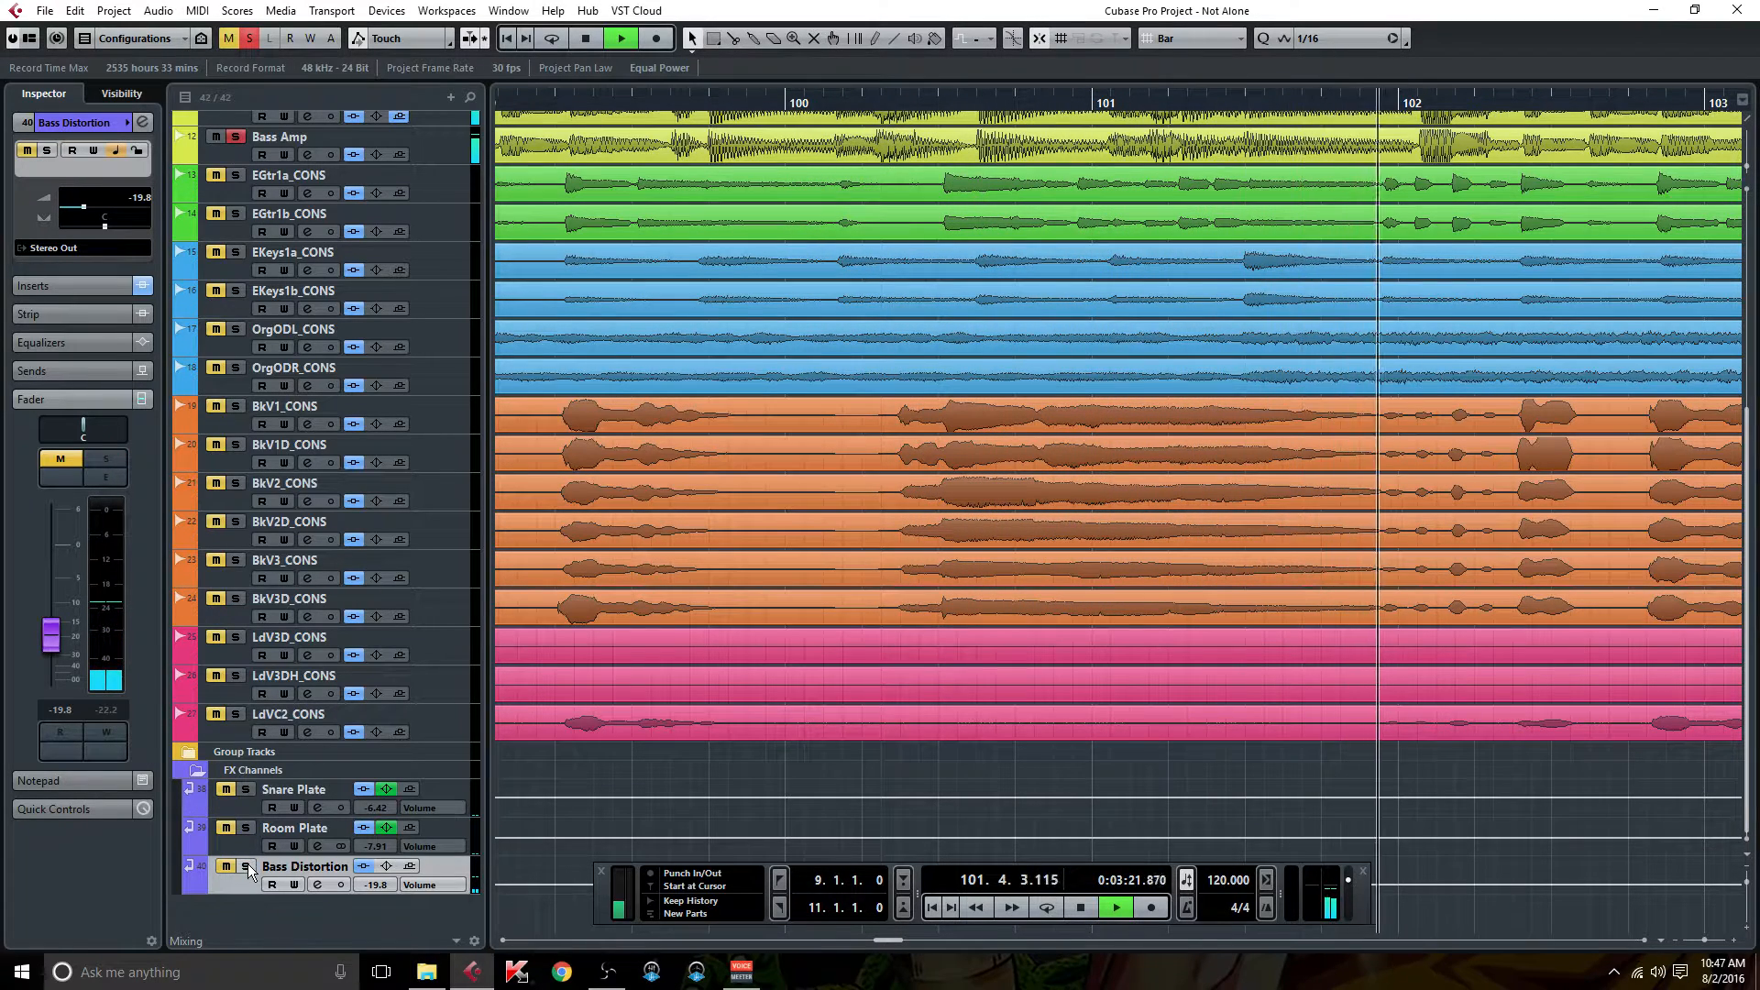
click(245, 866)
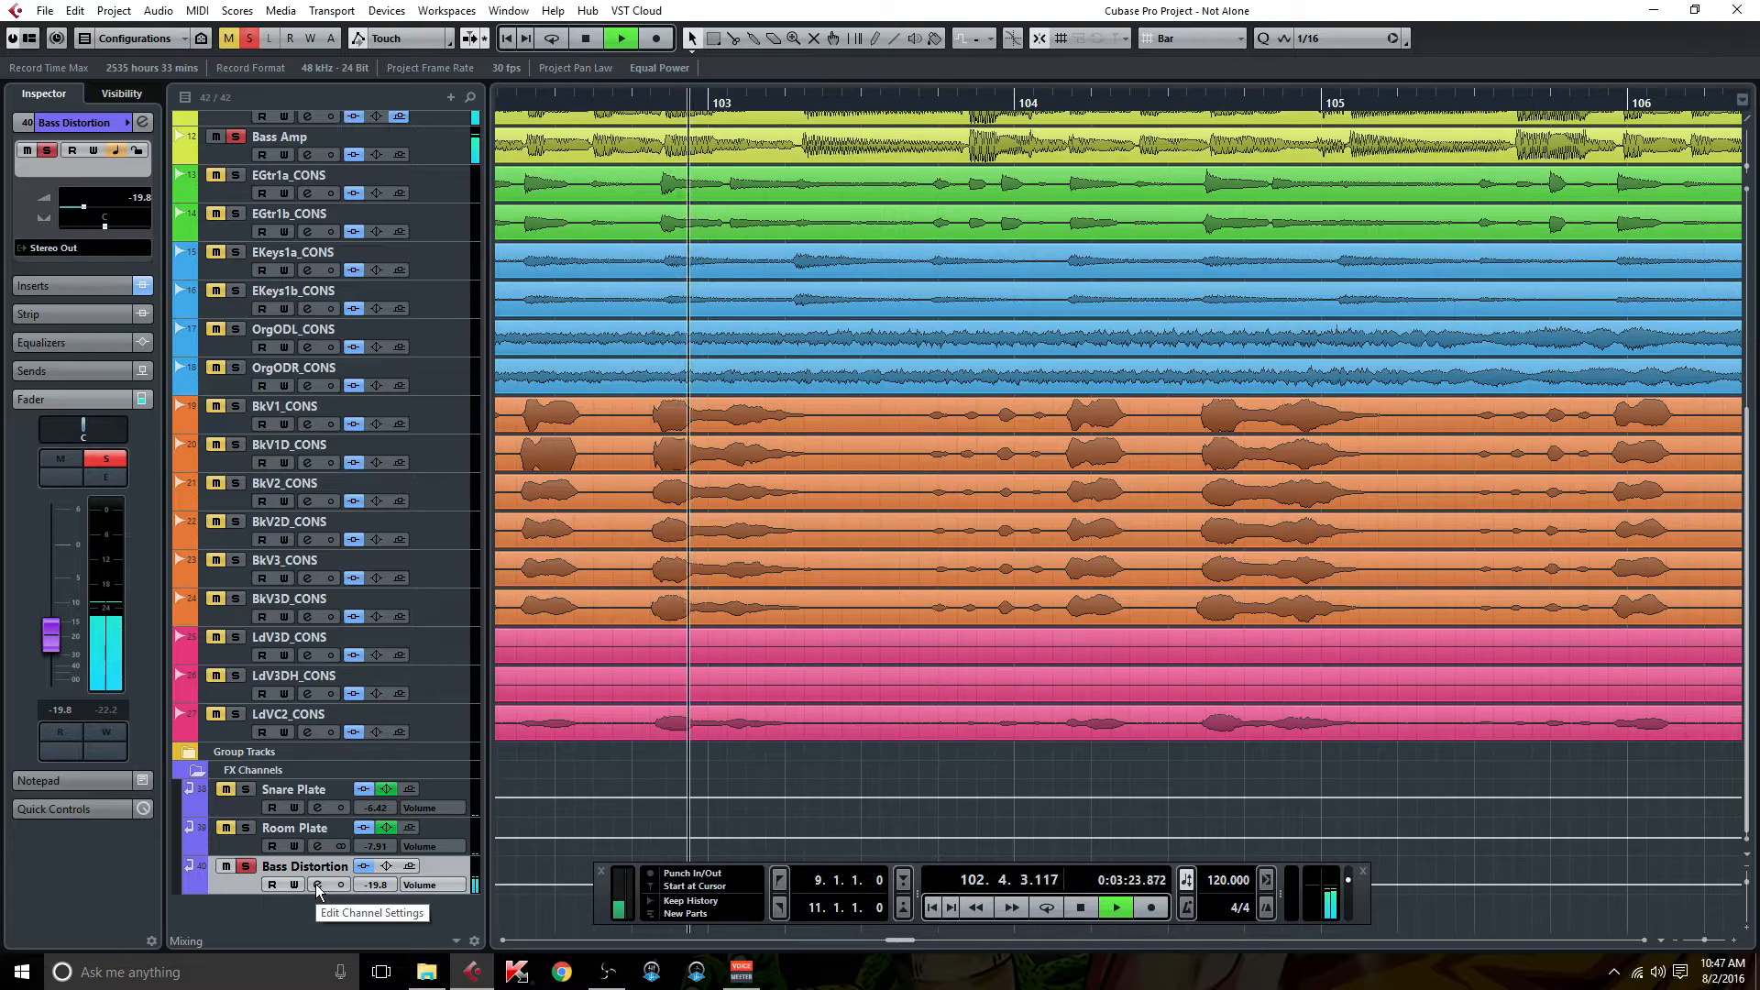
Stop playback, clear all solos, and review the UA 610-A preamp settings on the Bass Distortion channel.
key(space)
click(253, 37)
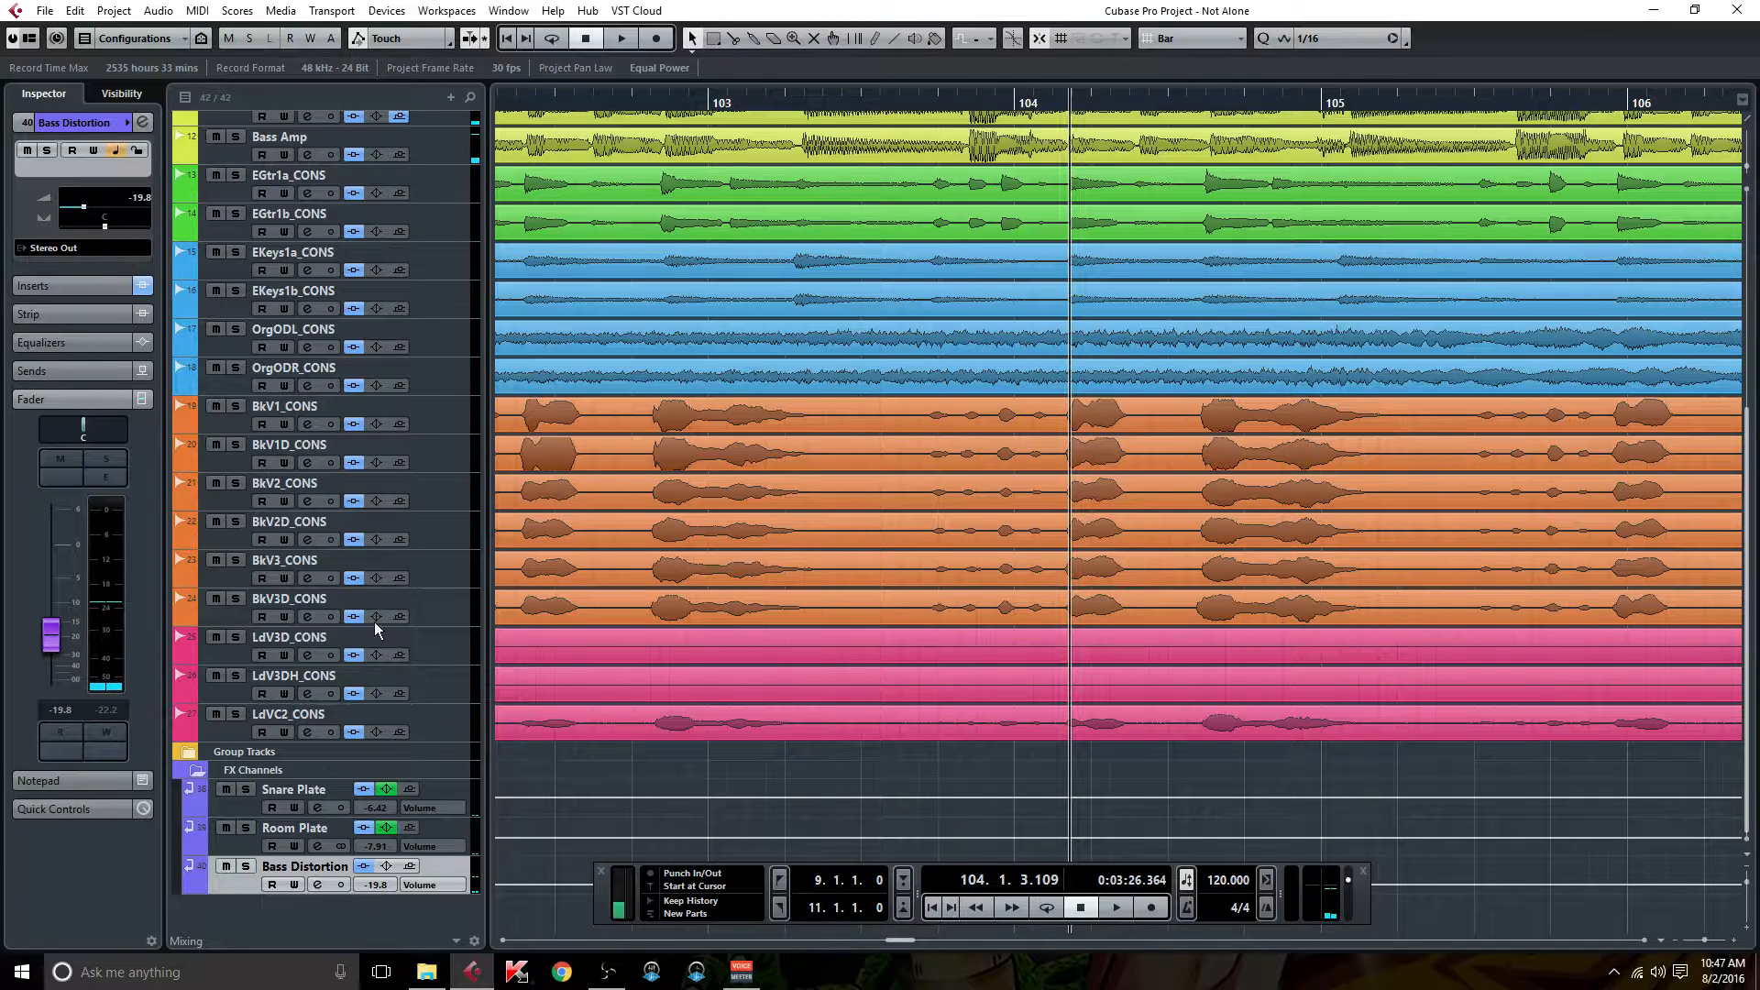
click(317, 885)
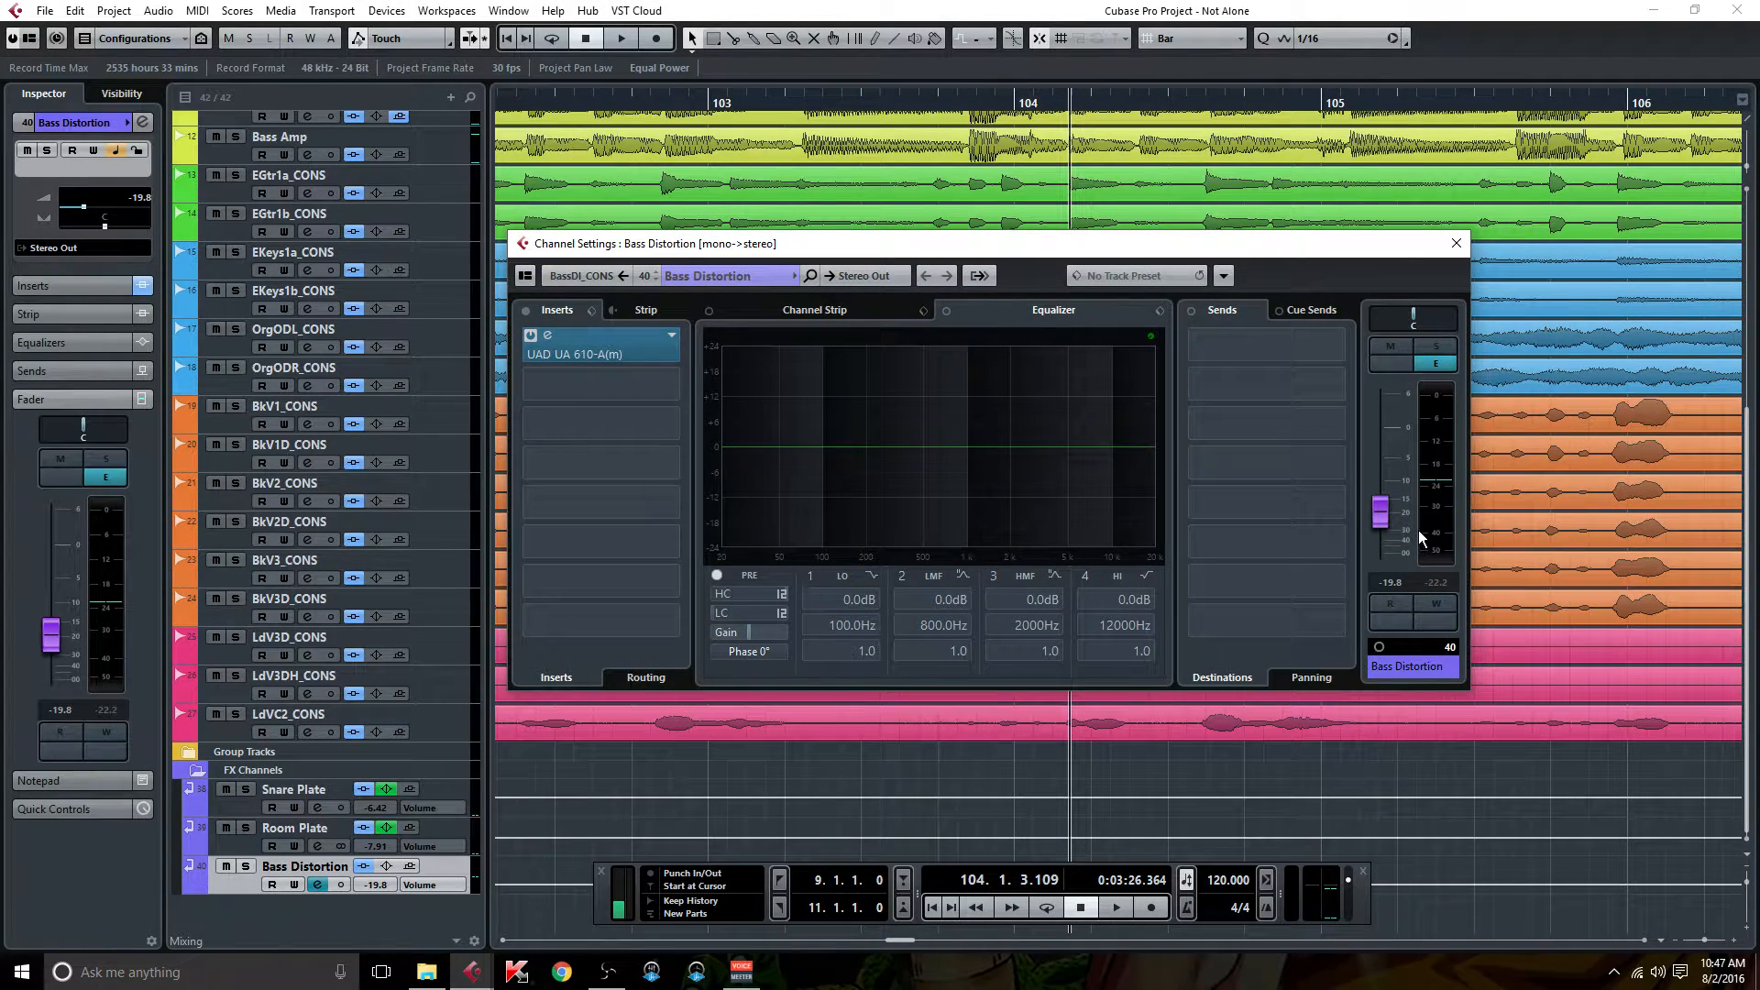
click(635, 350)
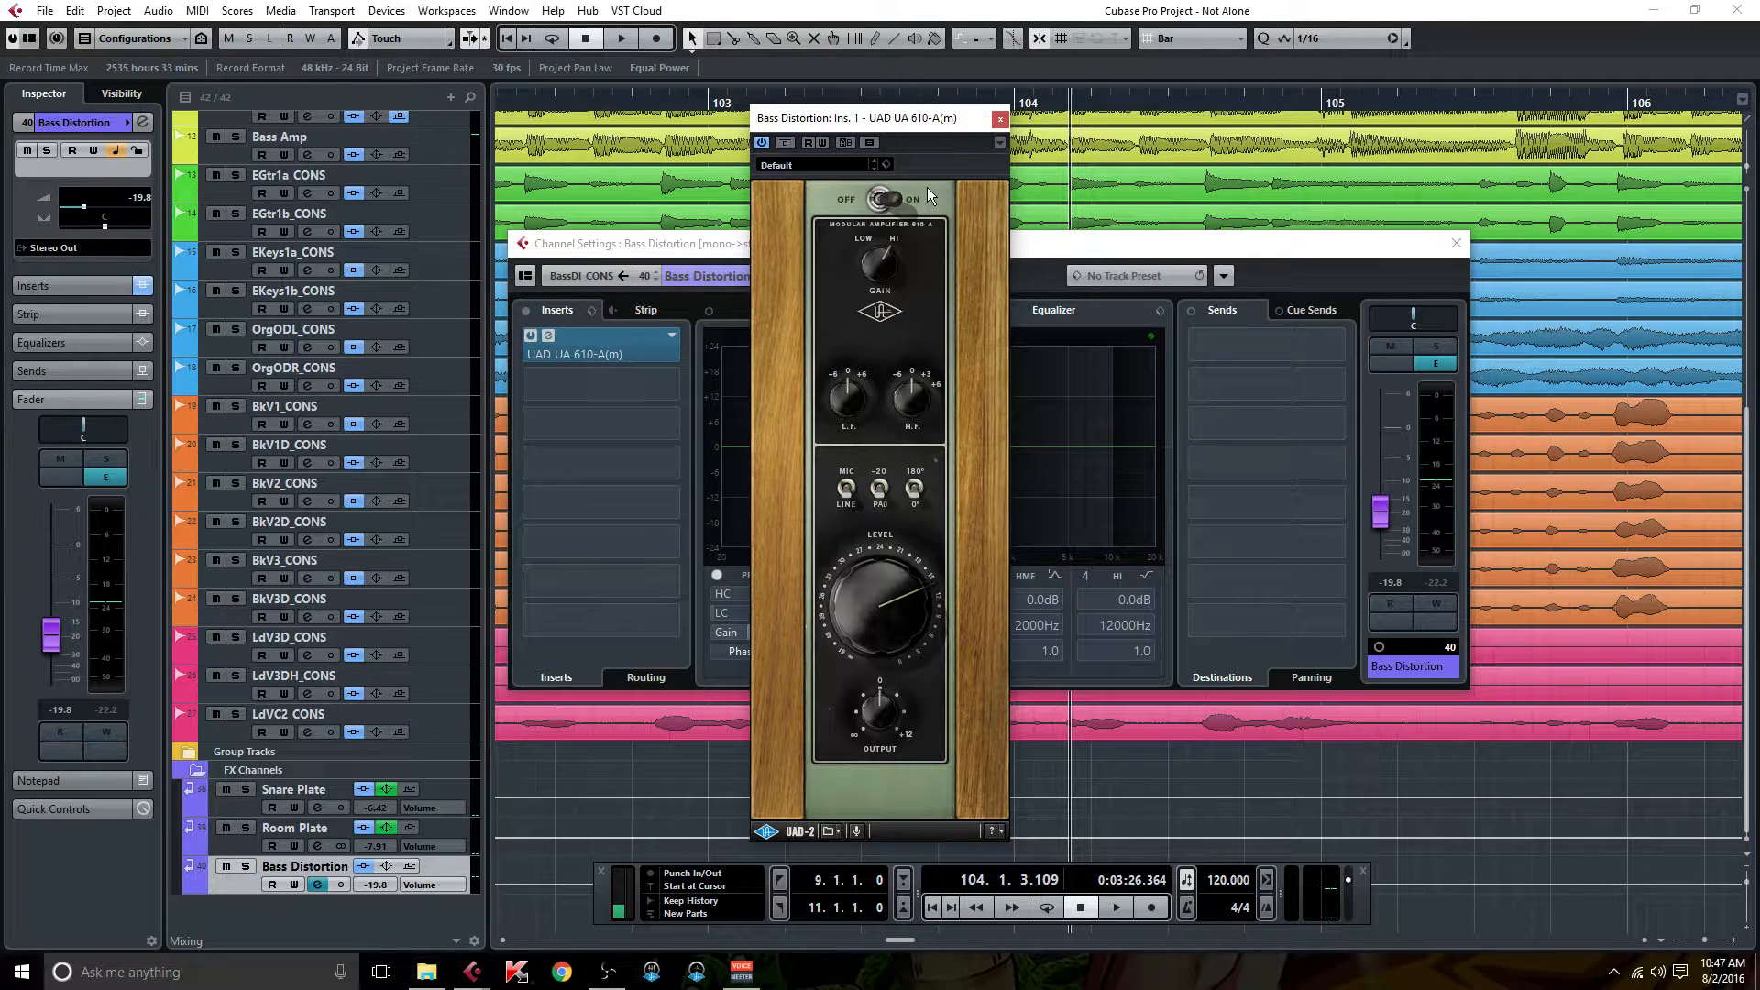
click(999, 119)
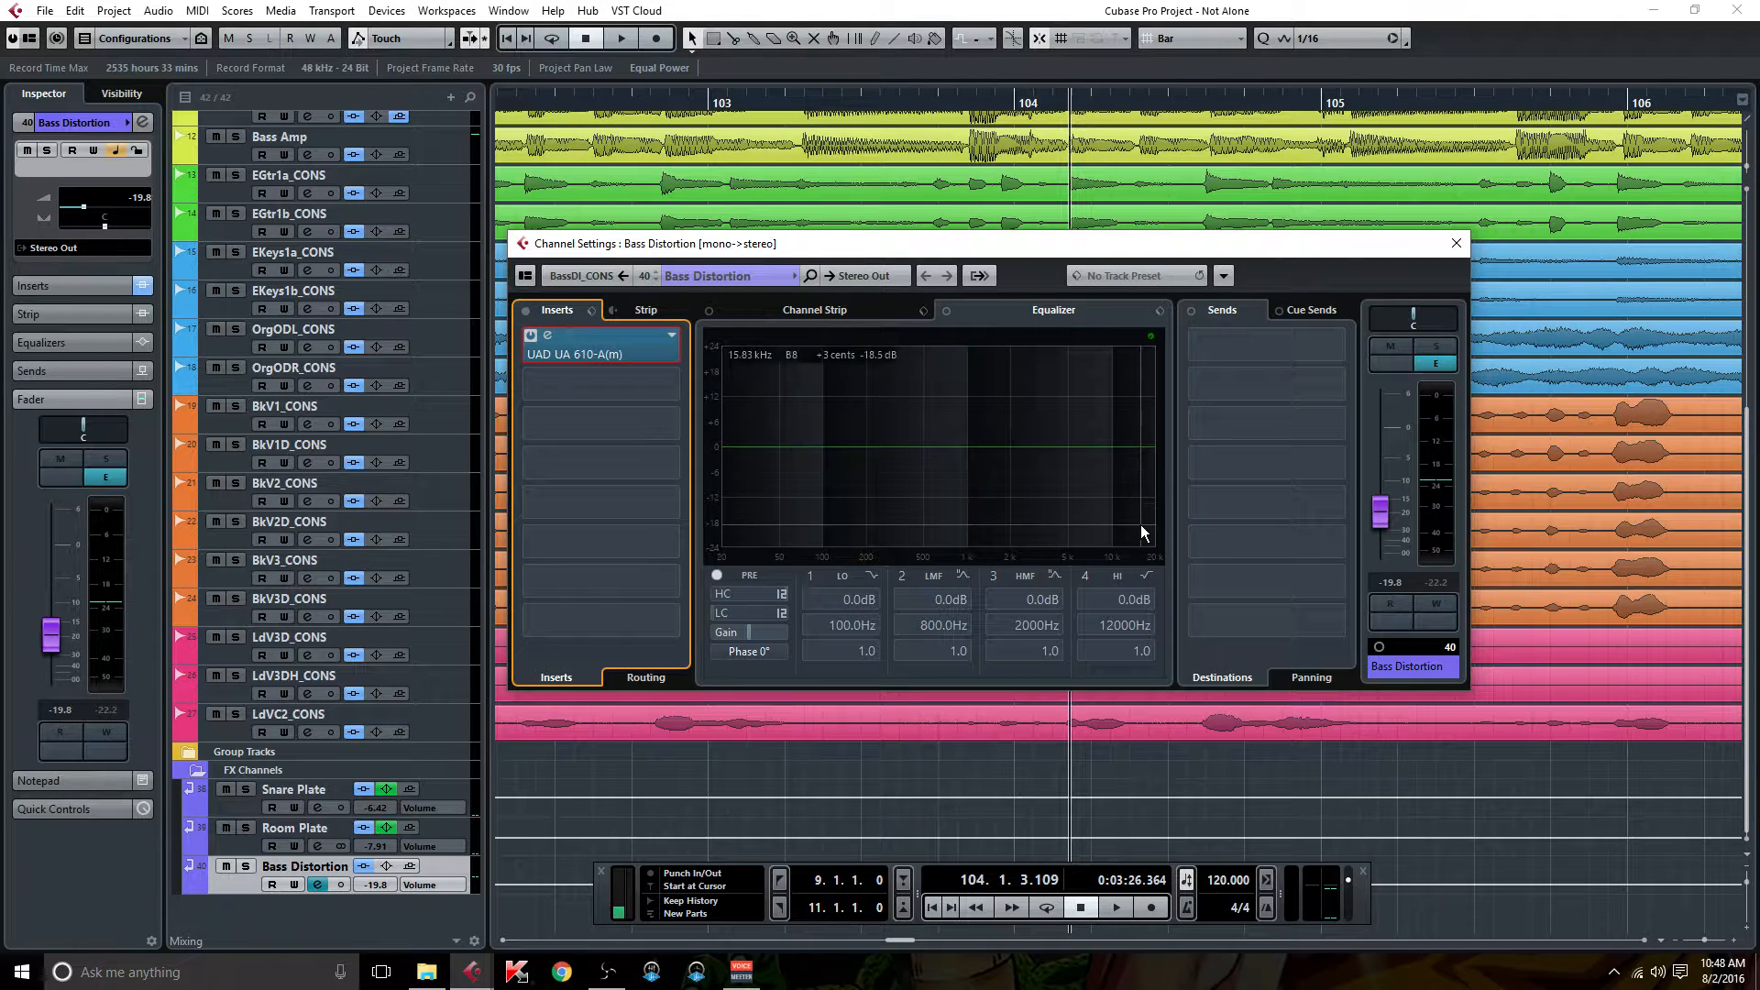
click(1455, 243)
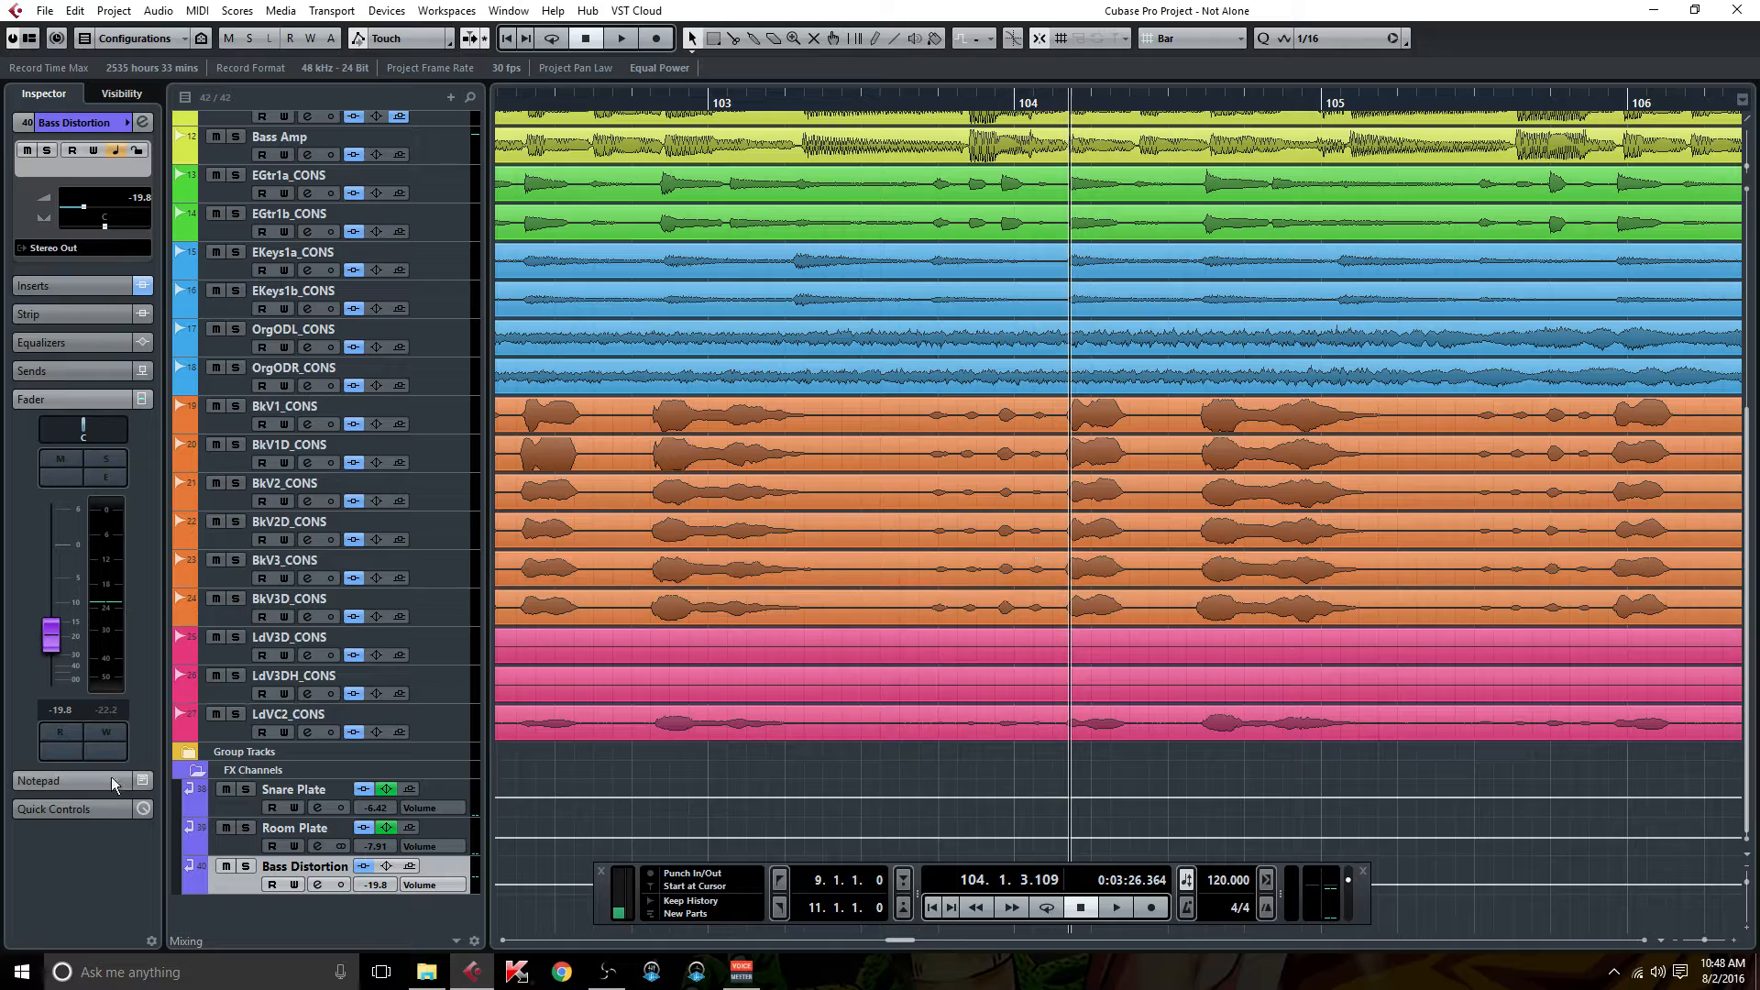
Collapse the FX Channels folder and review the BassDI_CONS channel's inserts and its Bass Distortion send.
click(197, 772)
scroll(201, 790, up, 4)
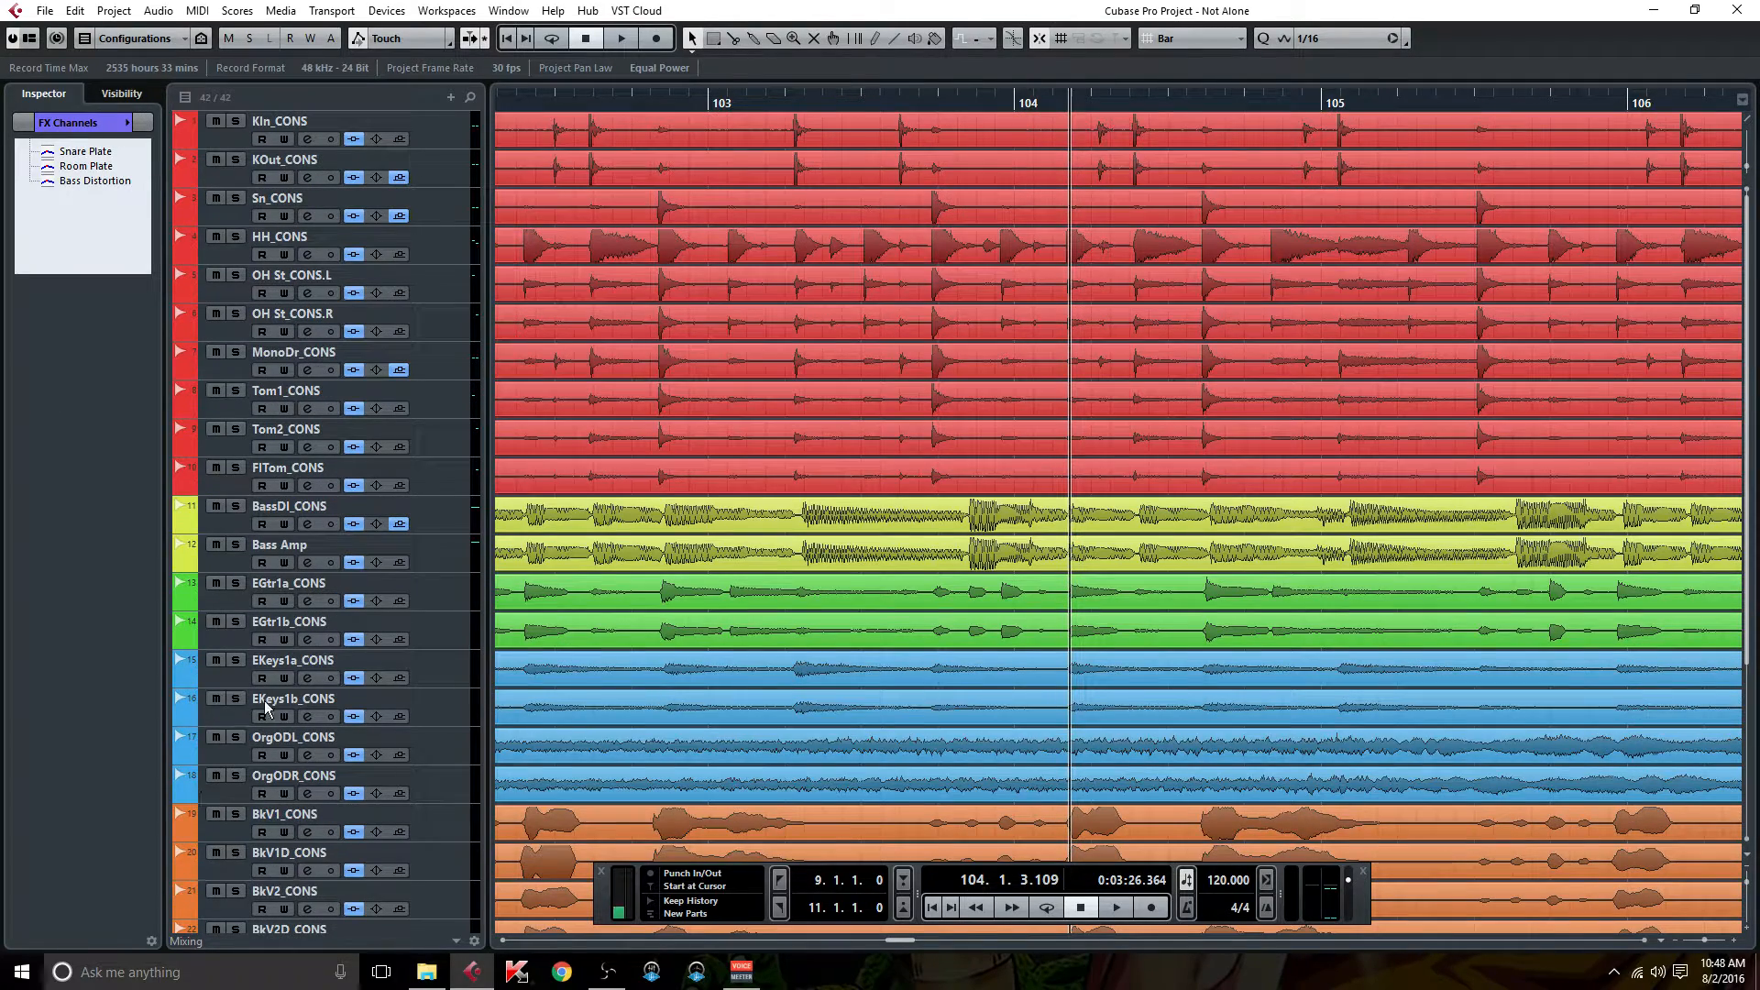
click(310, 523)
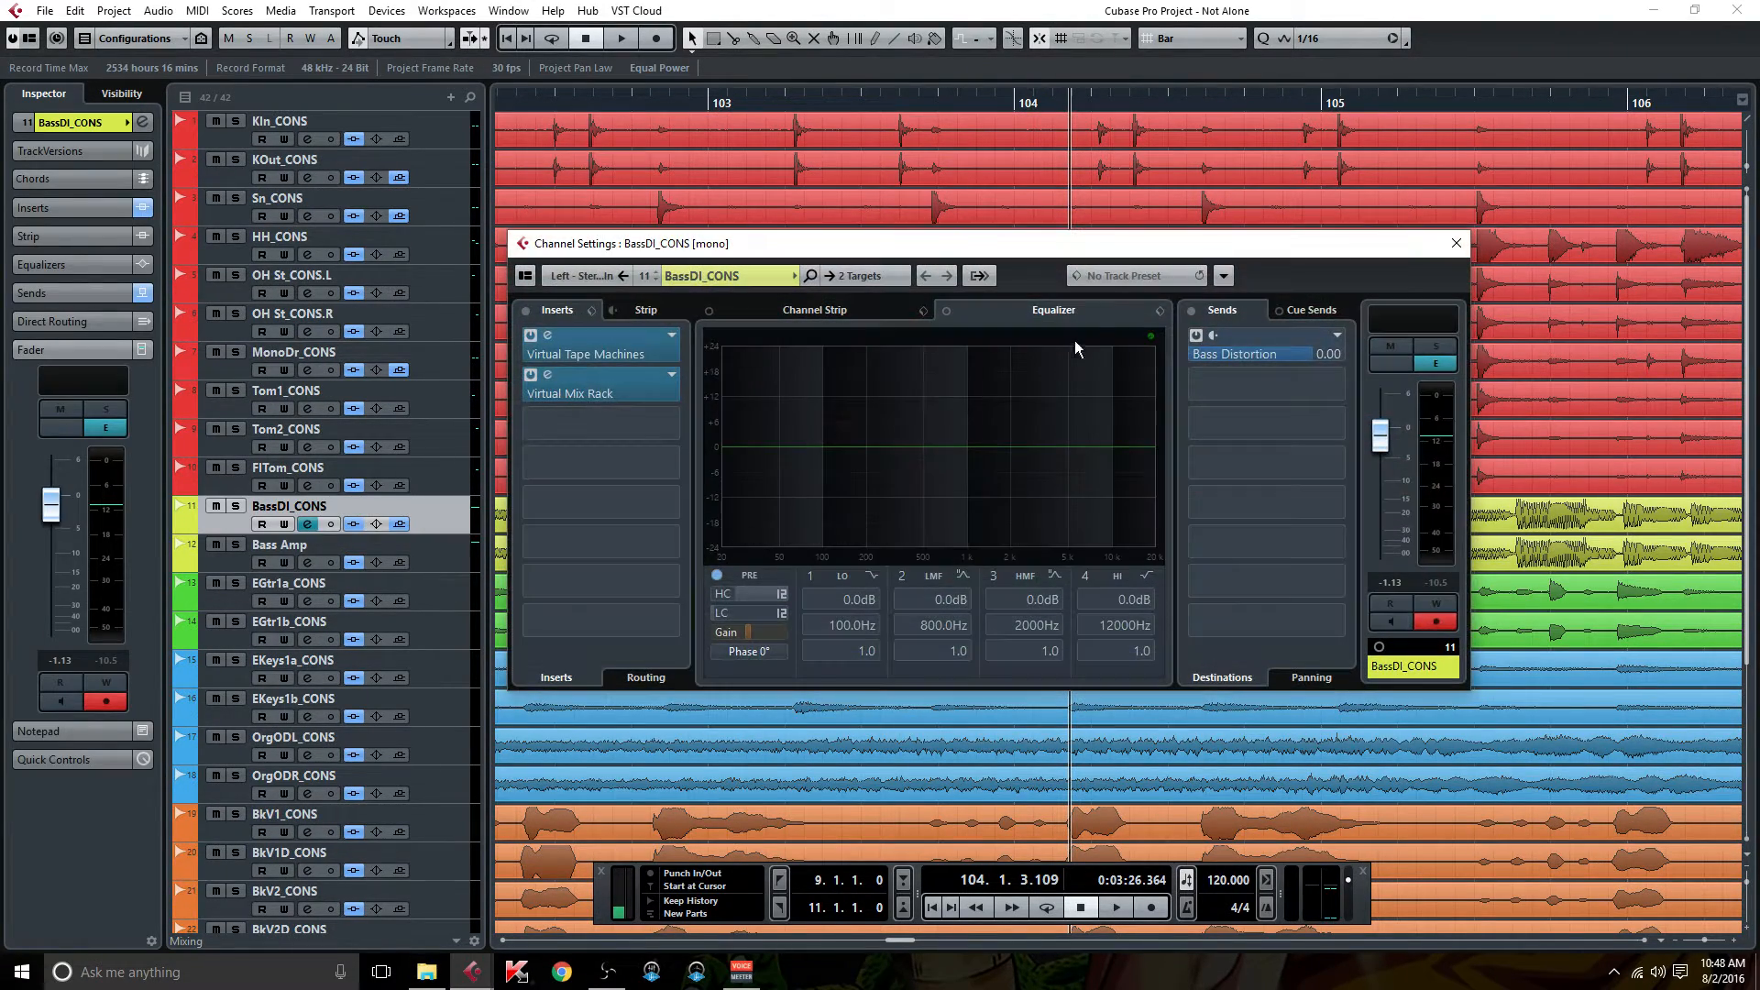
click(1458, 242)
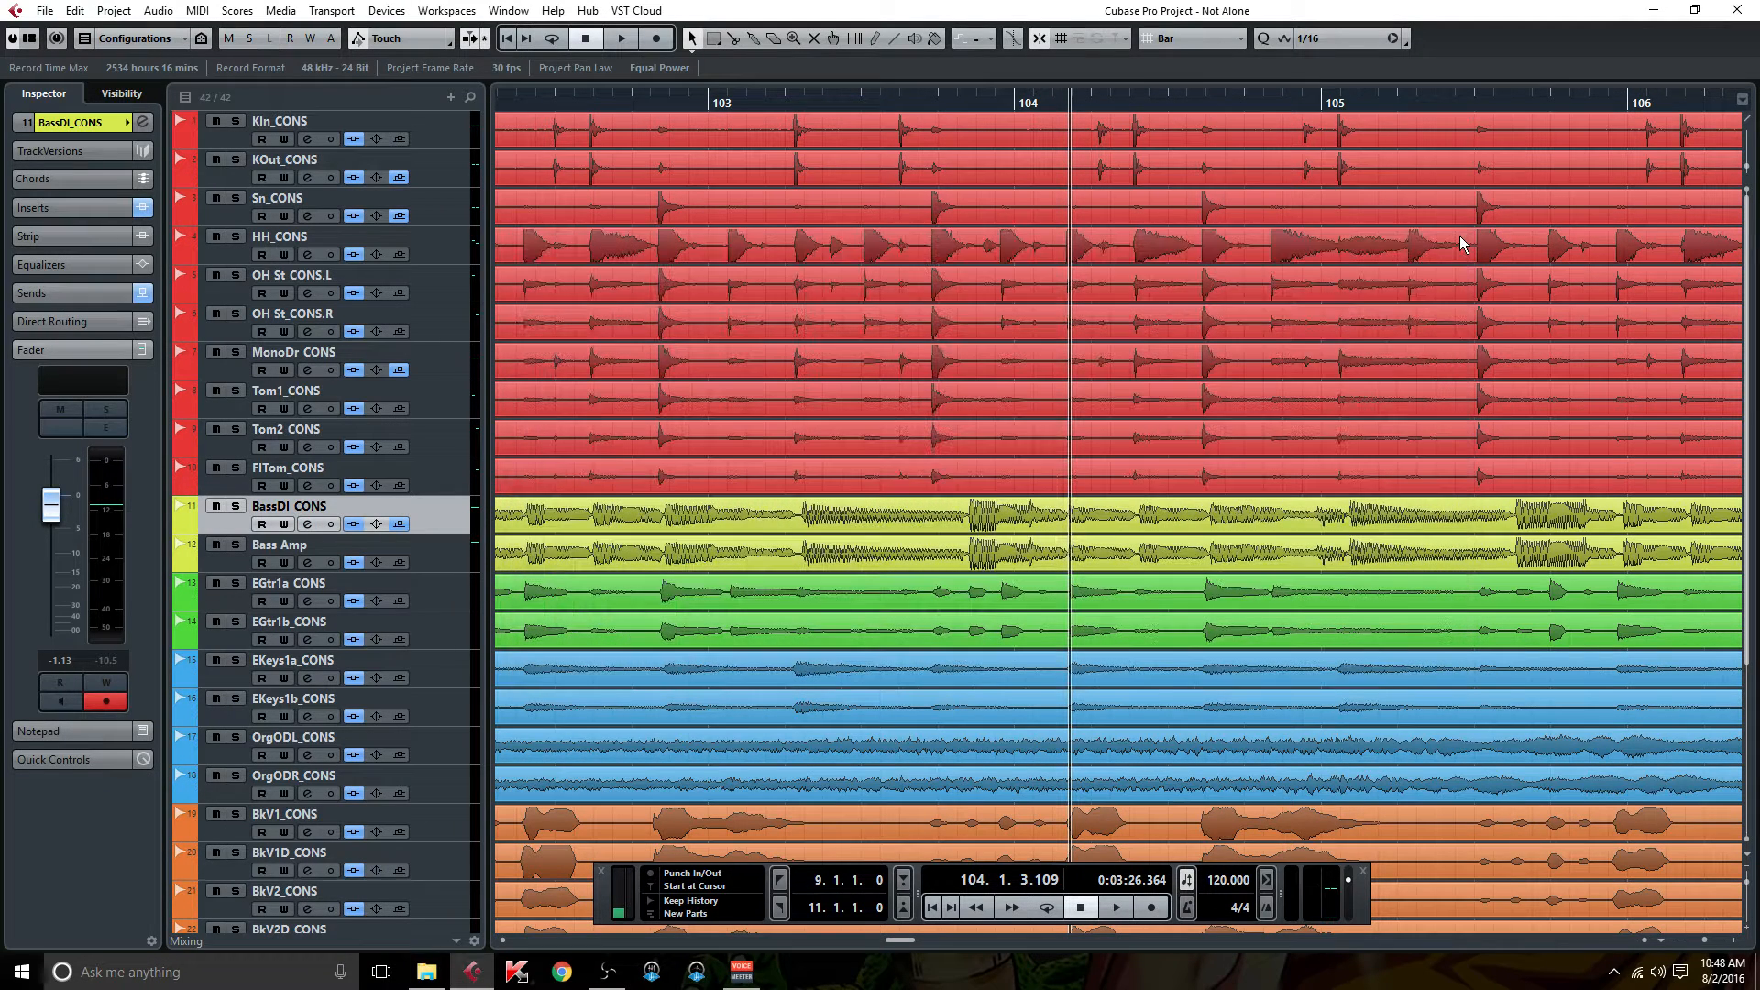
Add a mono FX channel named Bass Octave with the Octaver effect to the Bass Amp track's first send.
click(308, 563)
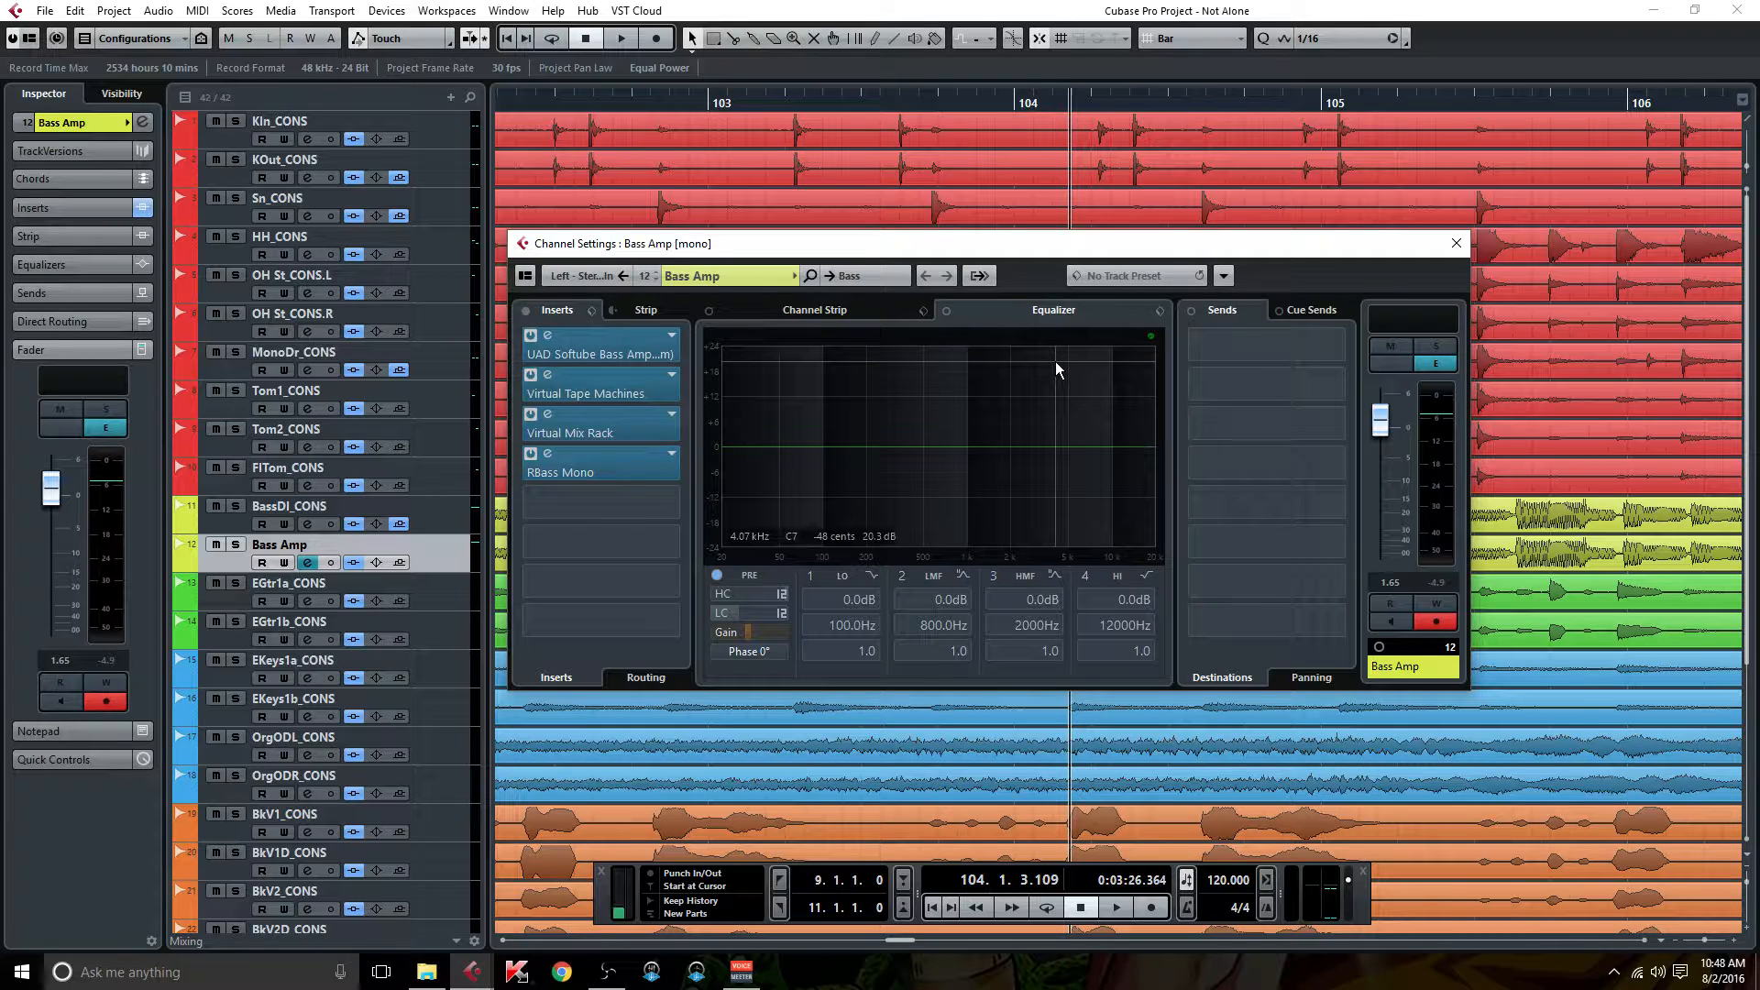
click(1306, 347)
click(1357, 525)
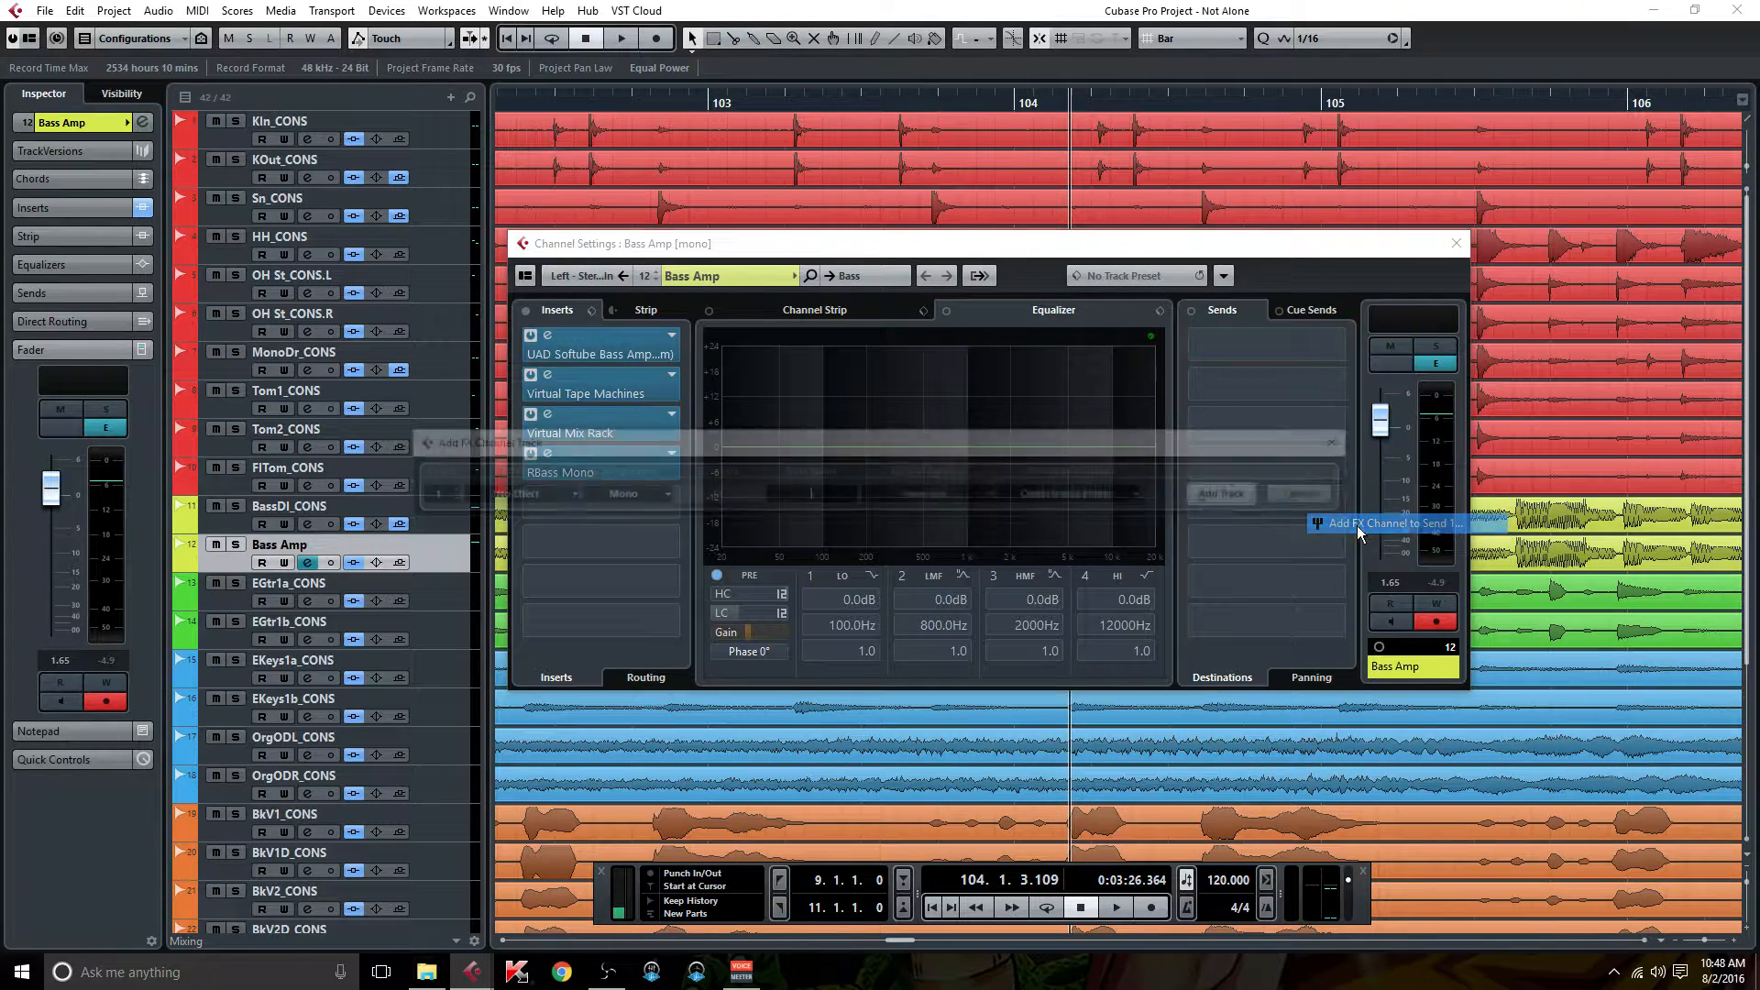
click(539, 499)
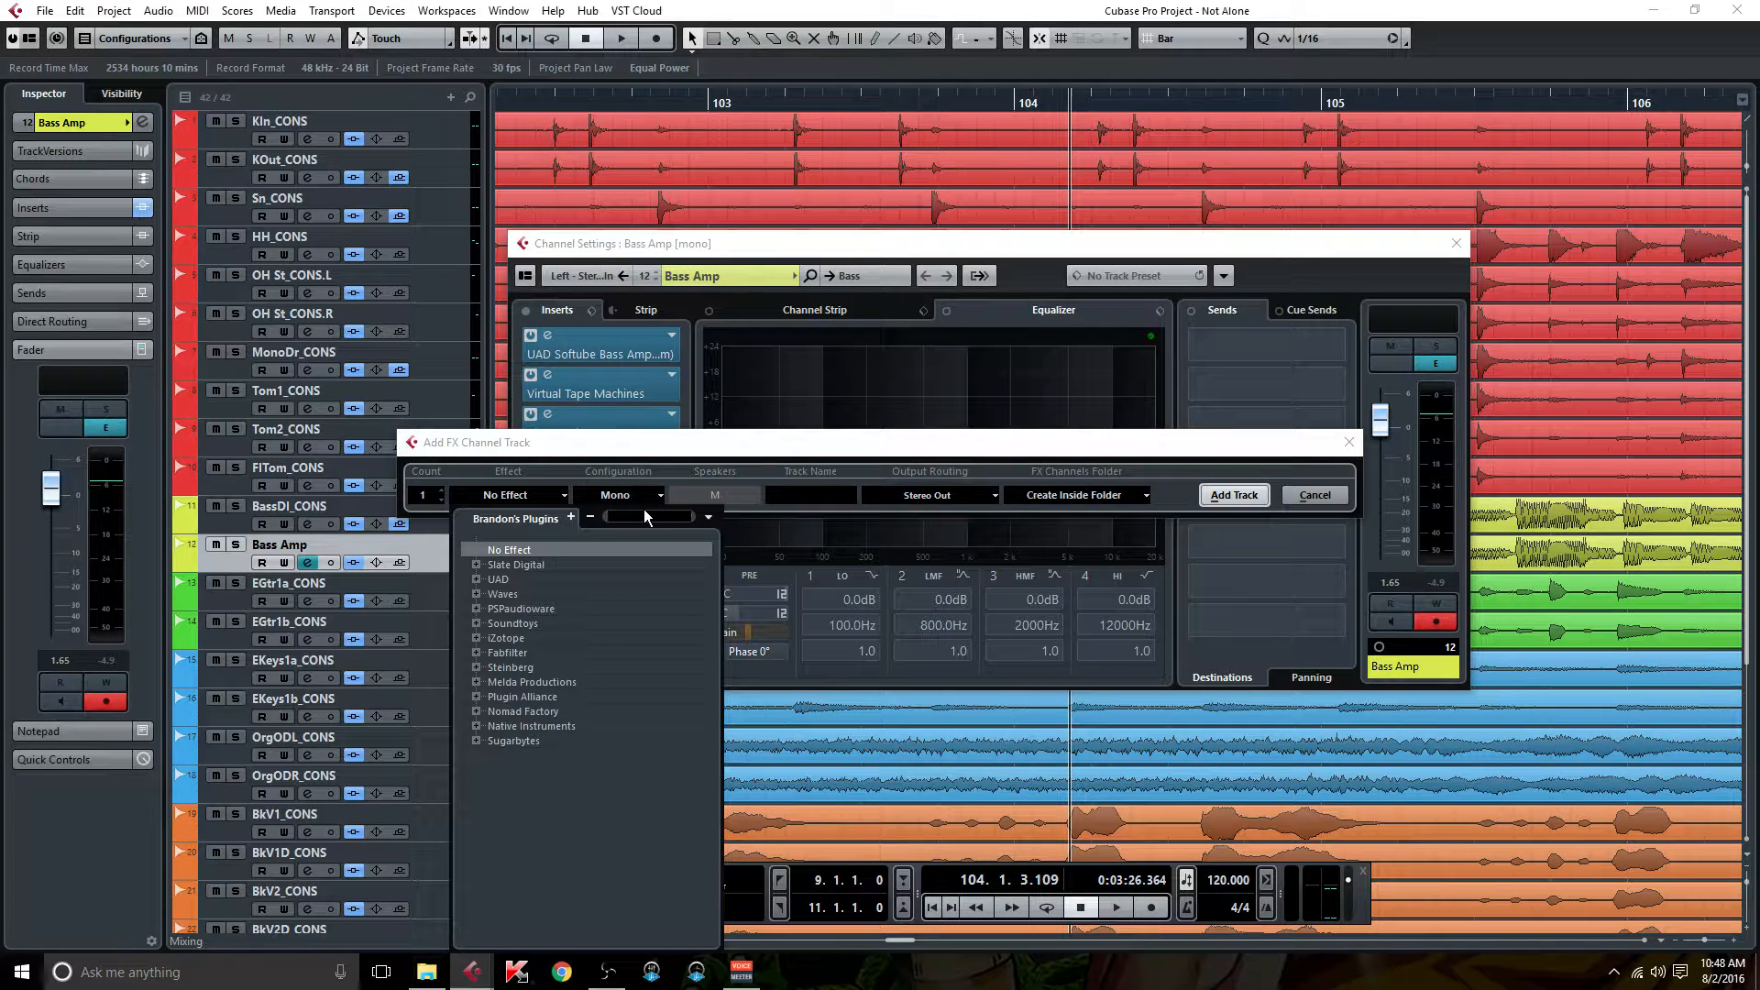
text(oct)
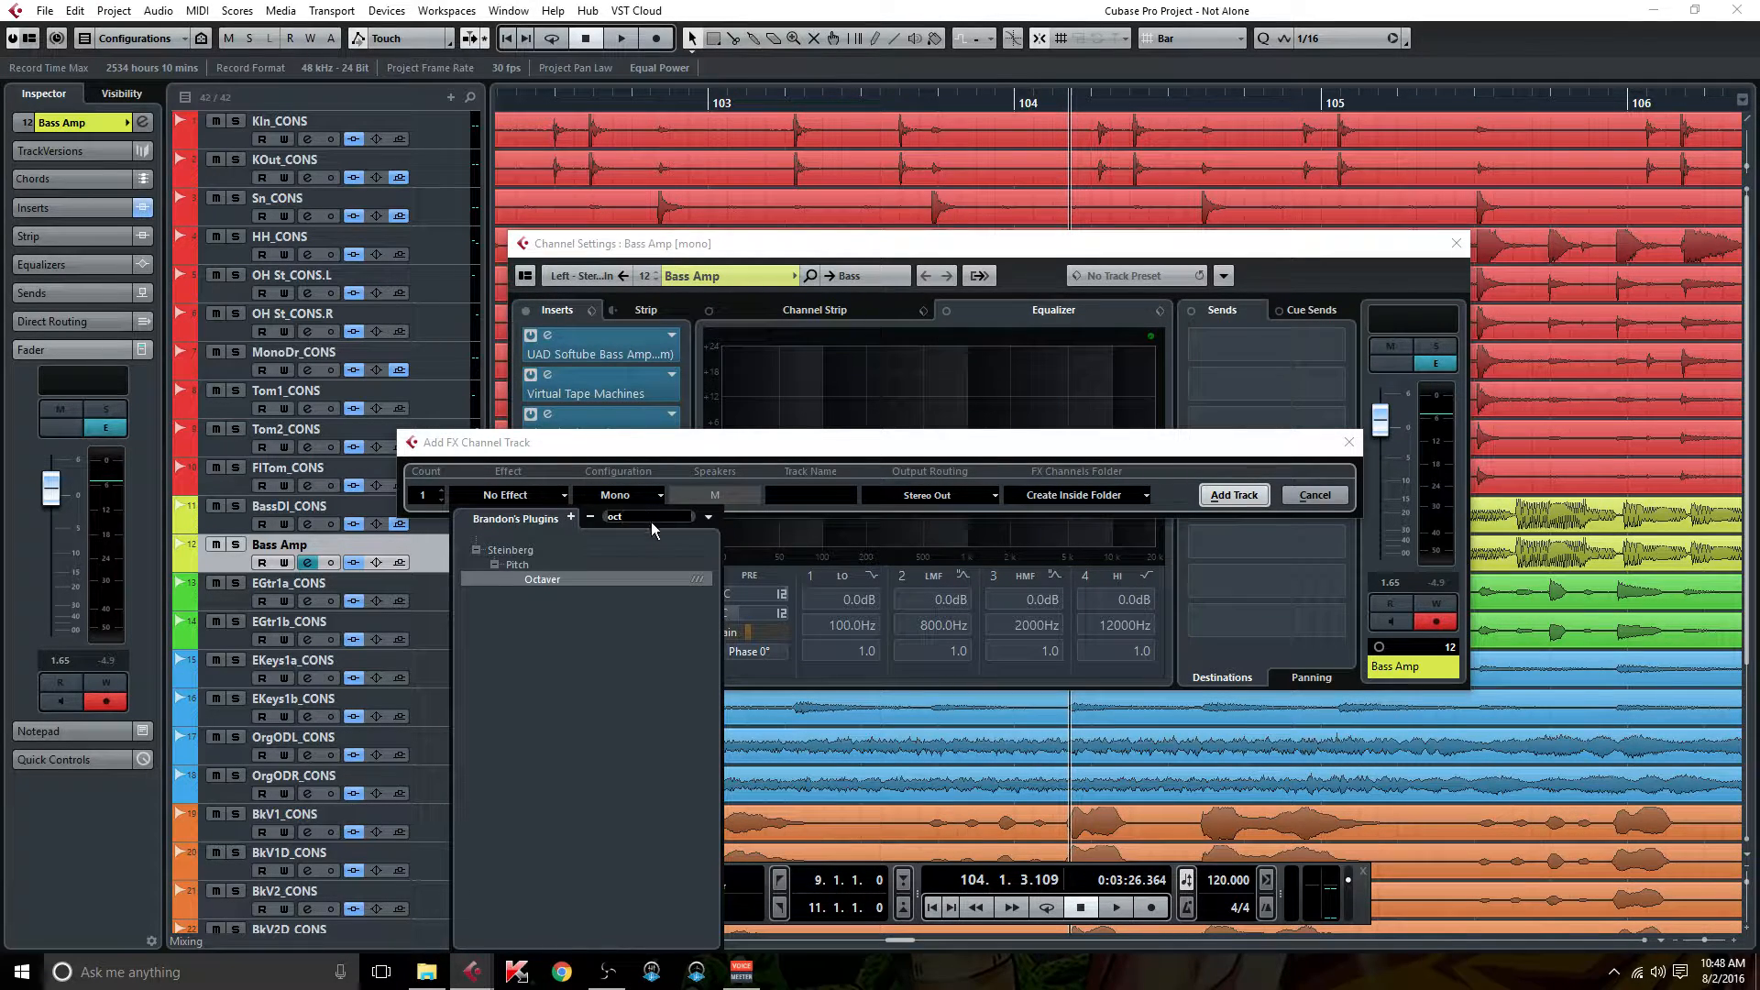
click(534, 582)
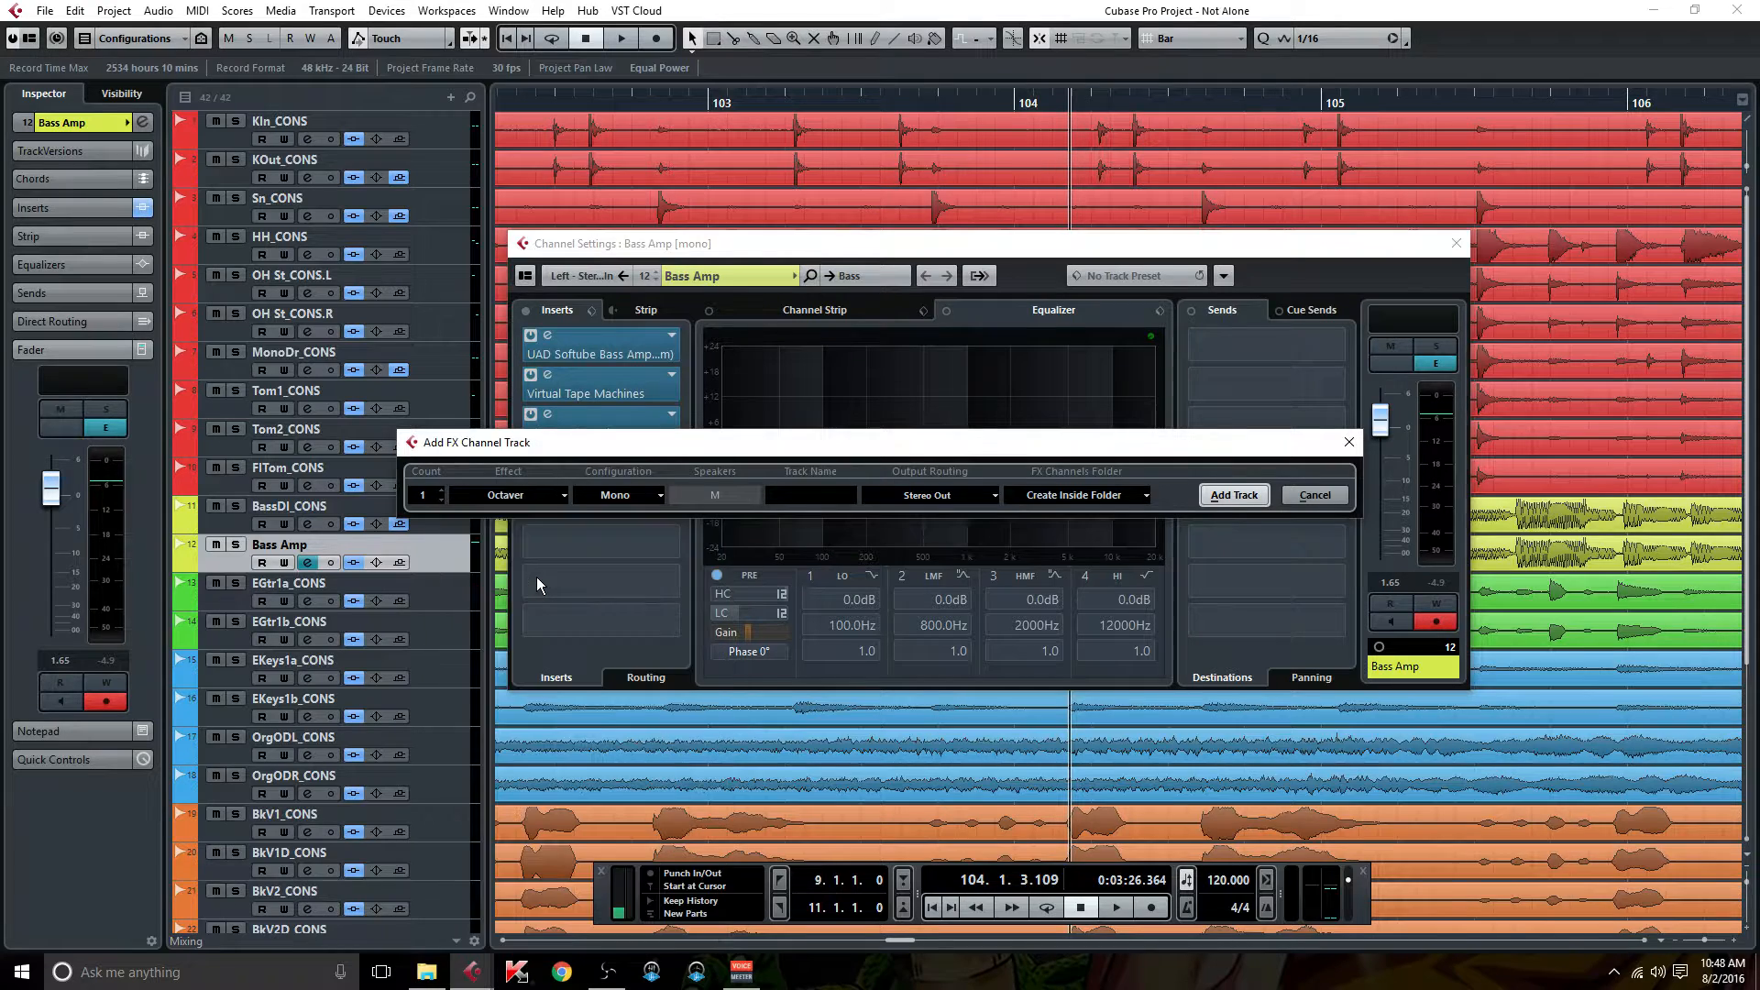
click(807, 496)
text(Bass Octave)
key(Return)
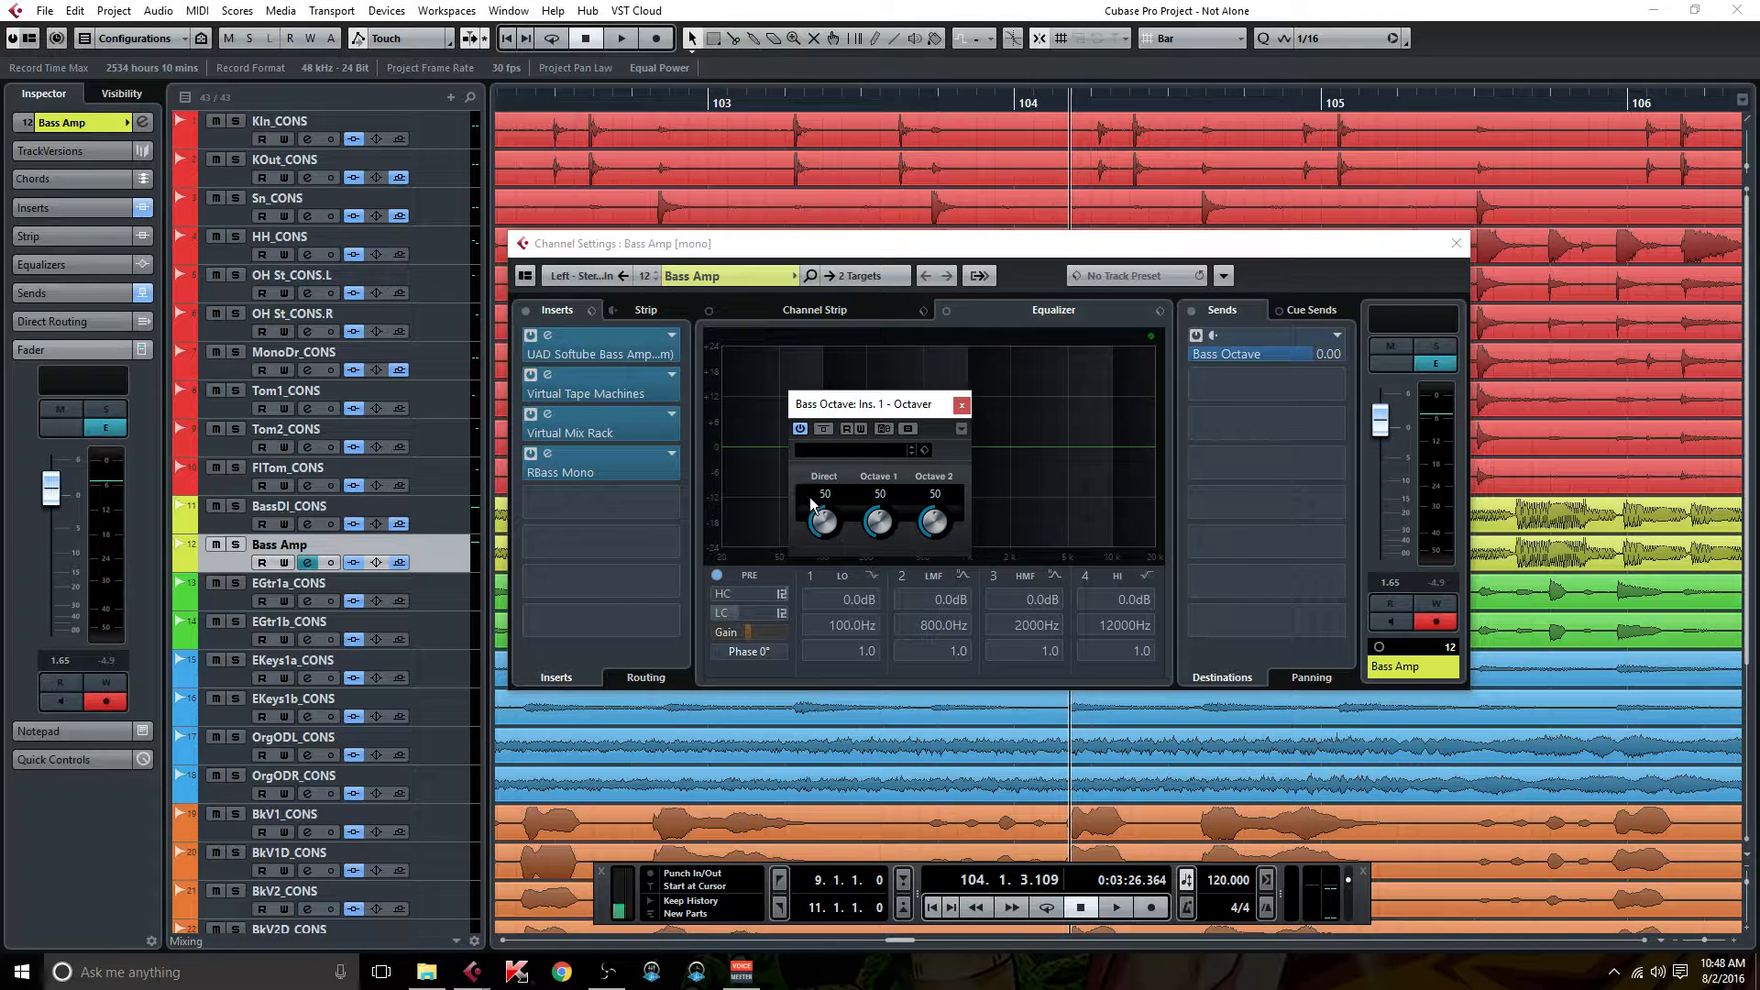
Set the Octaver's Direct level to 0, raise Octave 1, adjust Octave 2, and close the plug-in.
drag(818, 509, 809, 572)
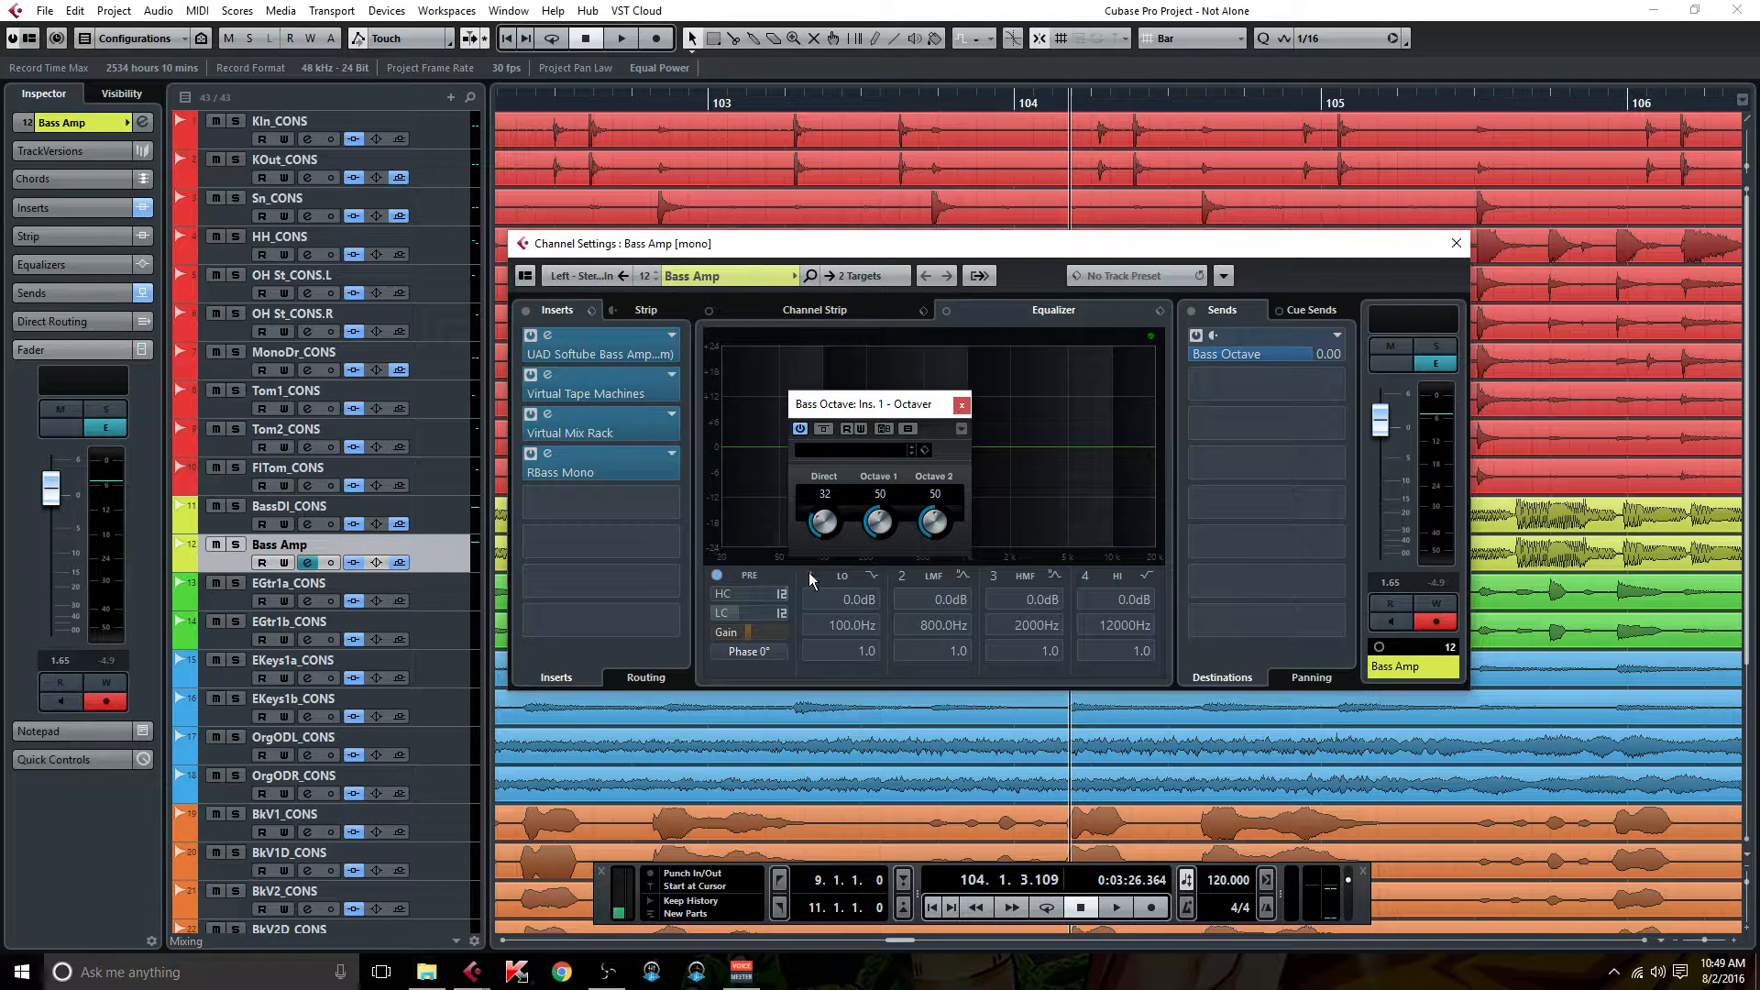
drag(823, 506, 812, 602)
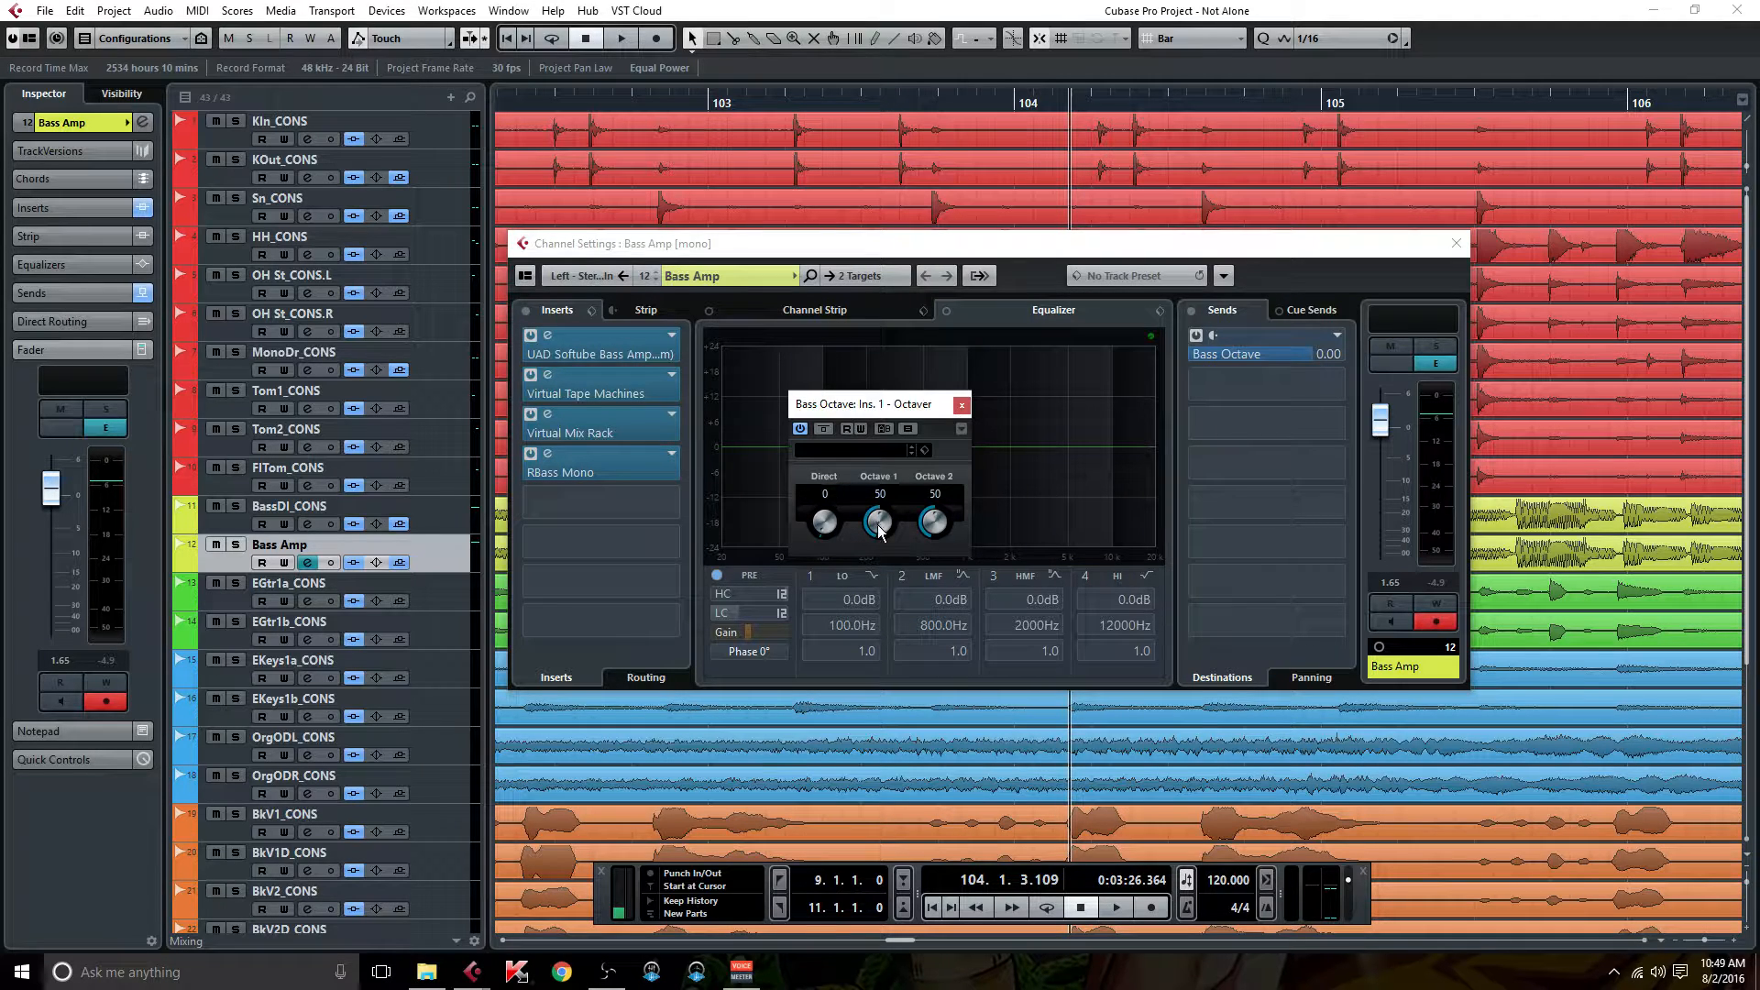
drag(877, 530, 897, 406)
drag(942, 527, 930, 536)
drag(928, 518, 928, 524)
click(964, 405)
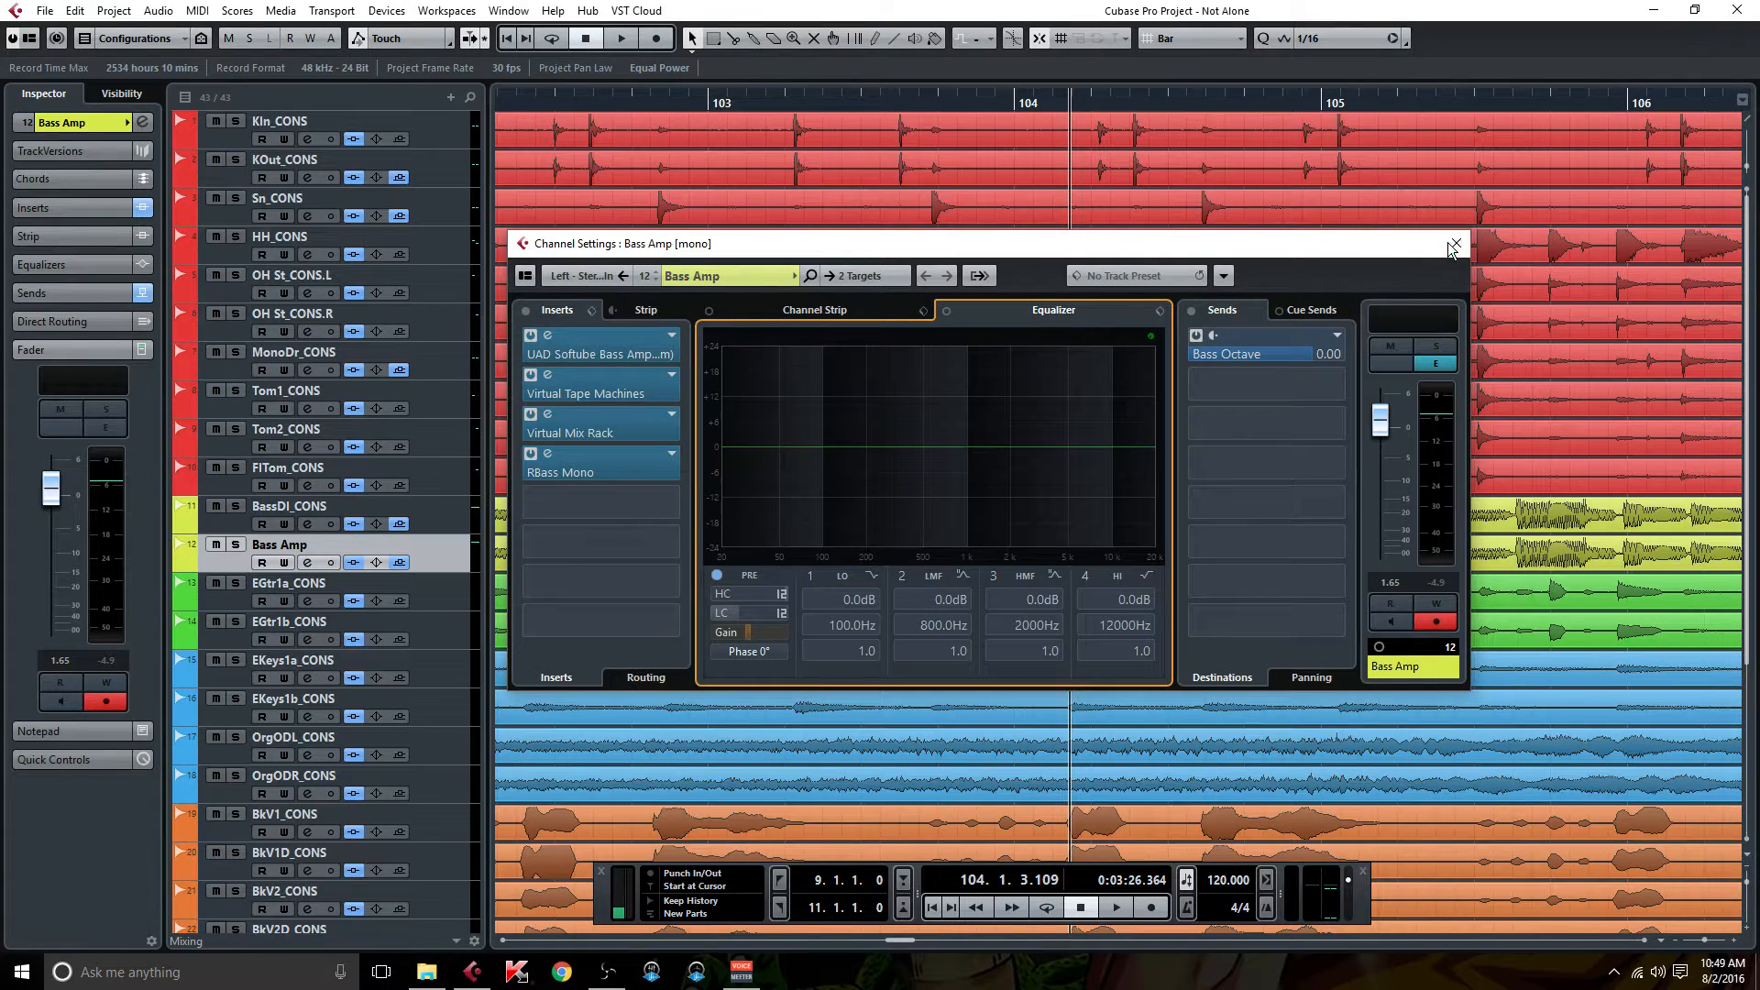
Close the Bass Amp settings and color the Bass Octave channel purple like the other FX channels.
click(1456, 243)
scroll(339, 722, down, 4)
click(196, 888)
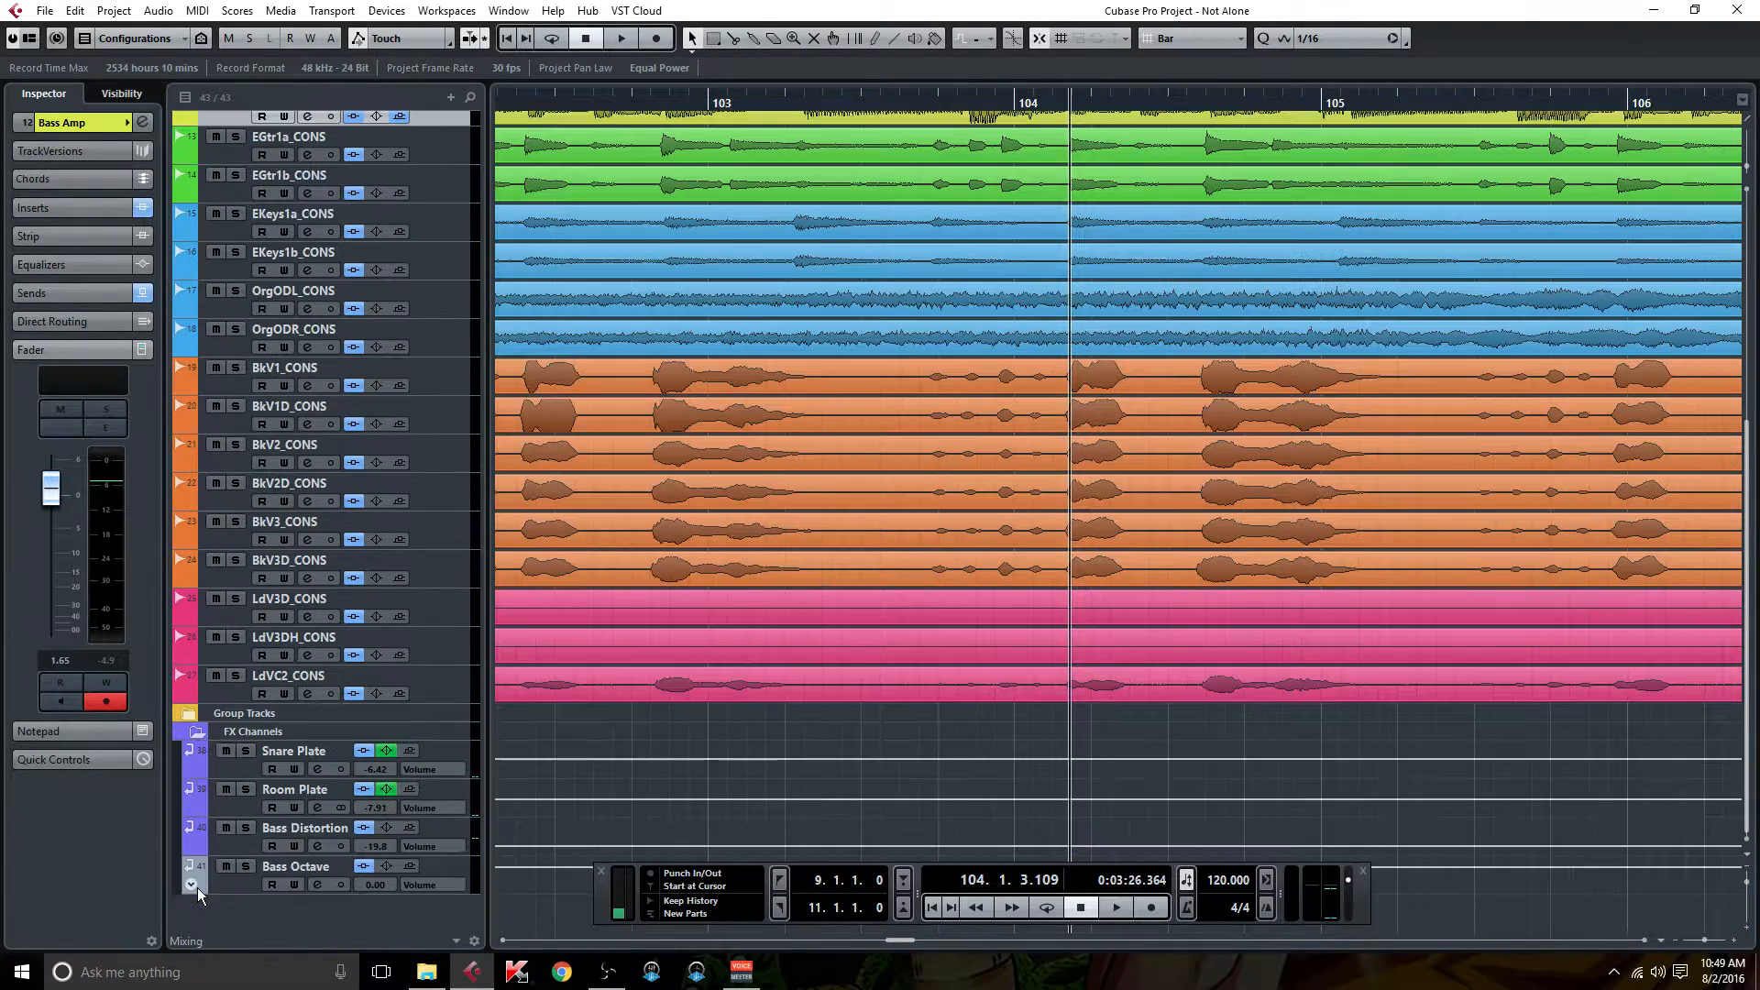
click(223, 884)
click(132, 126)
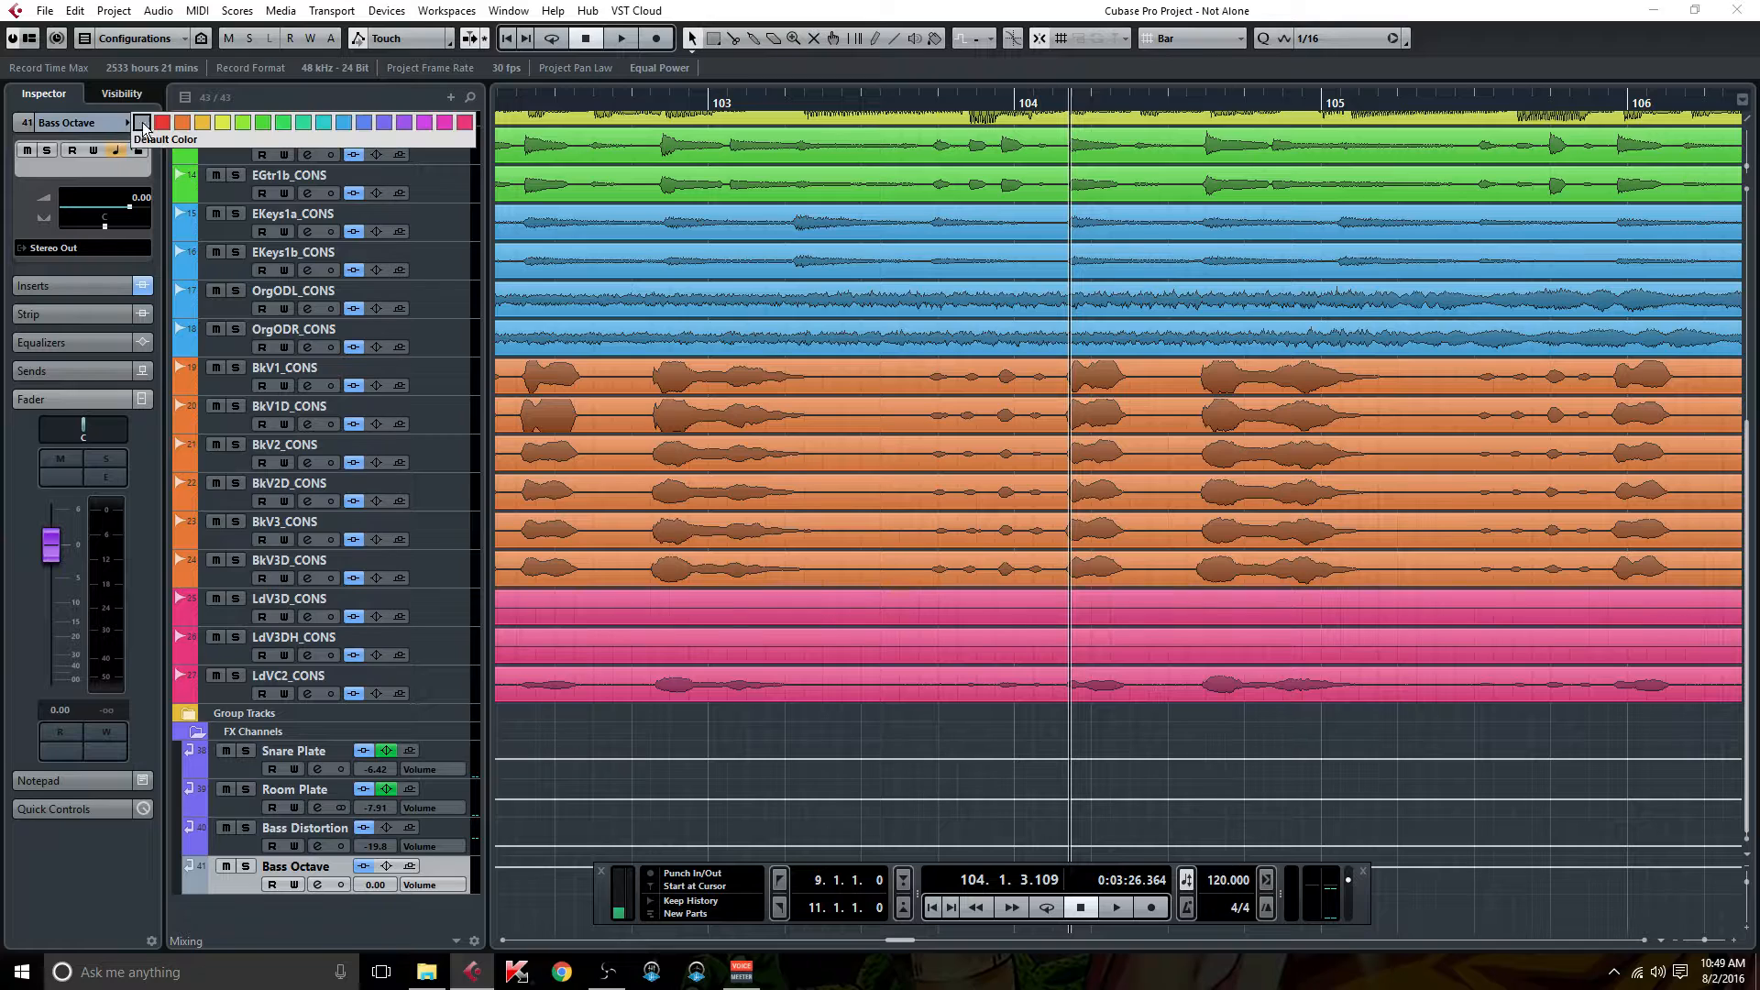
click(385, 123)
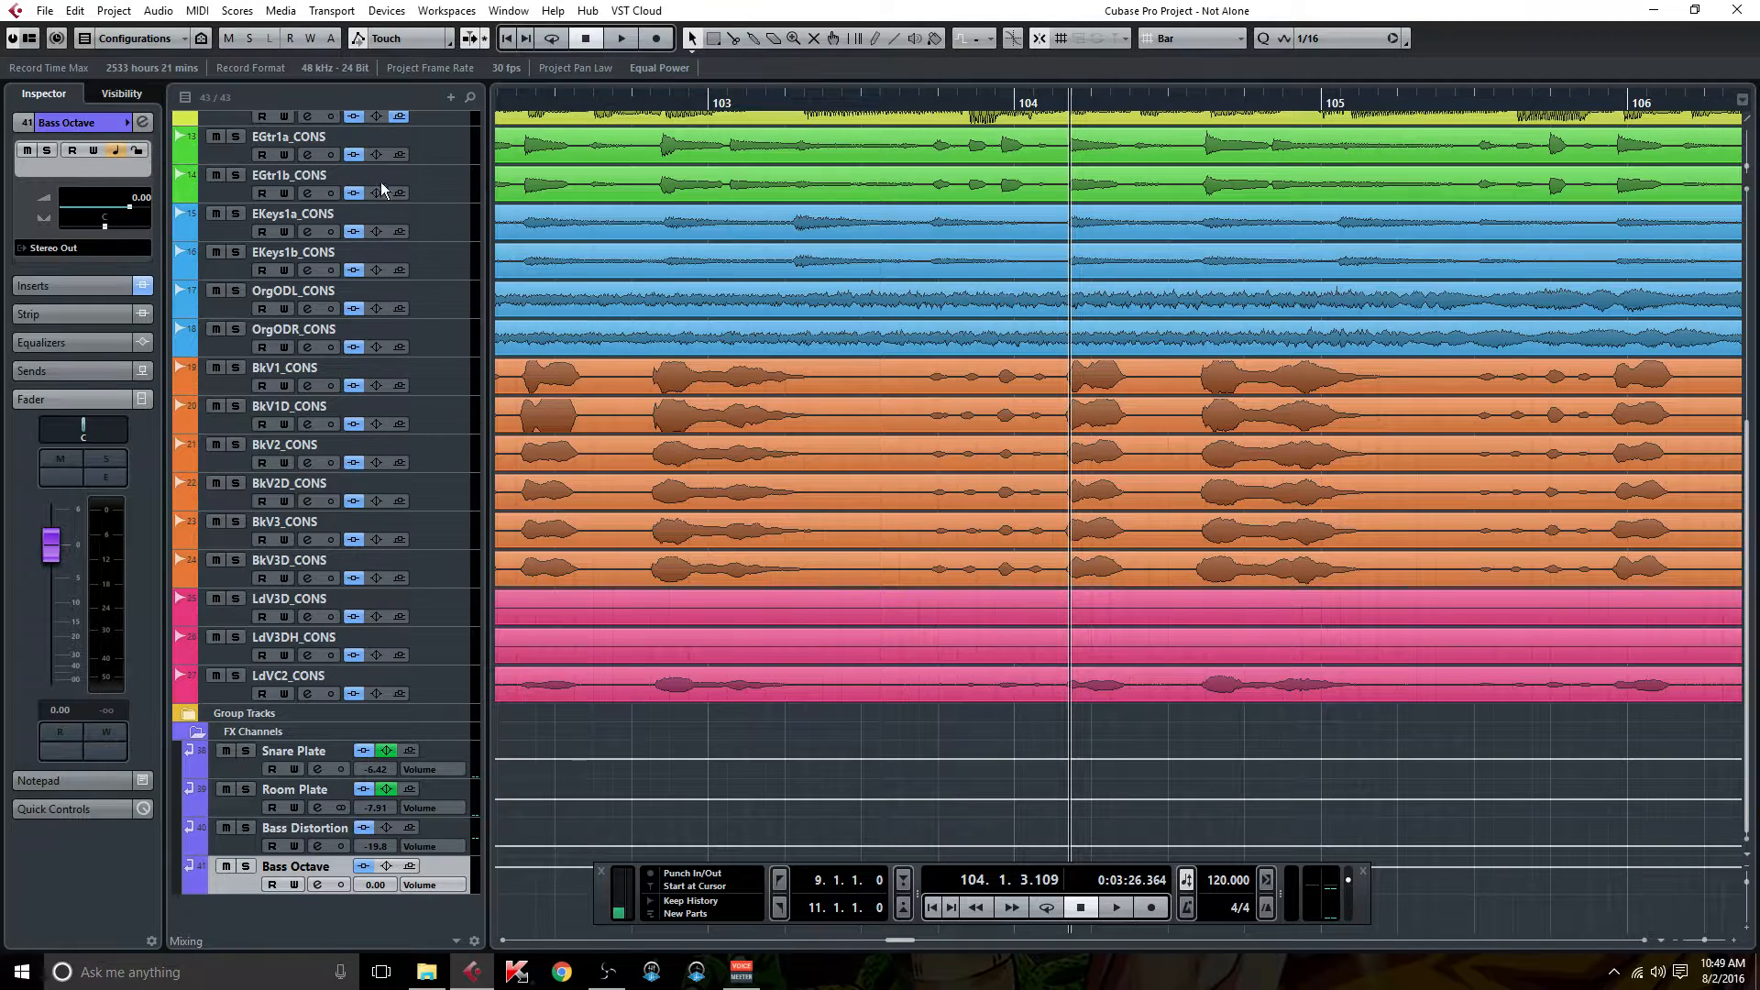
Solo the Drums and Bass group tracks, then collapse the Group Tracks folder.
click(188, 714)
click(245, 733)
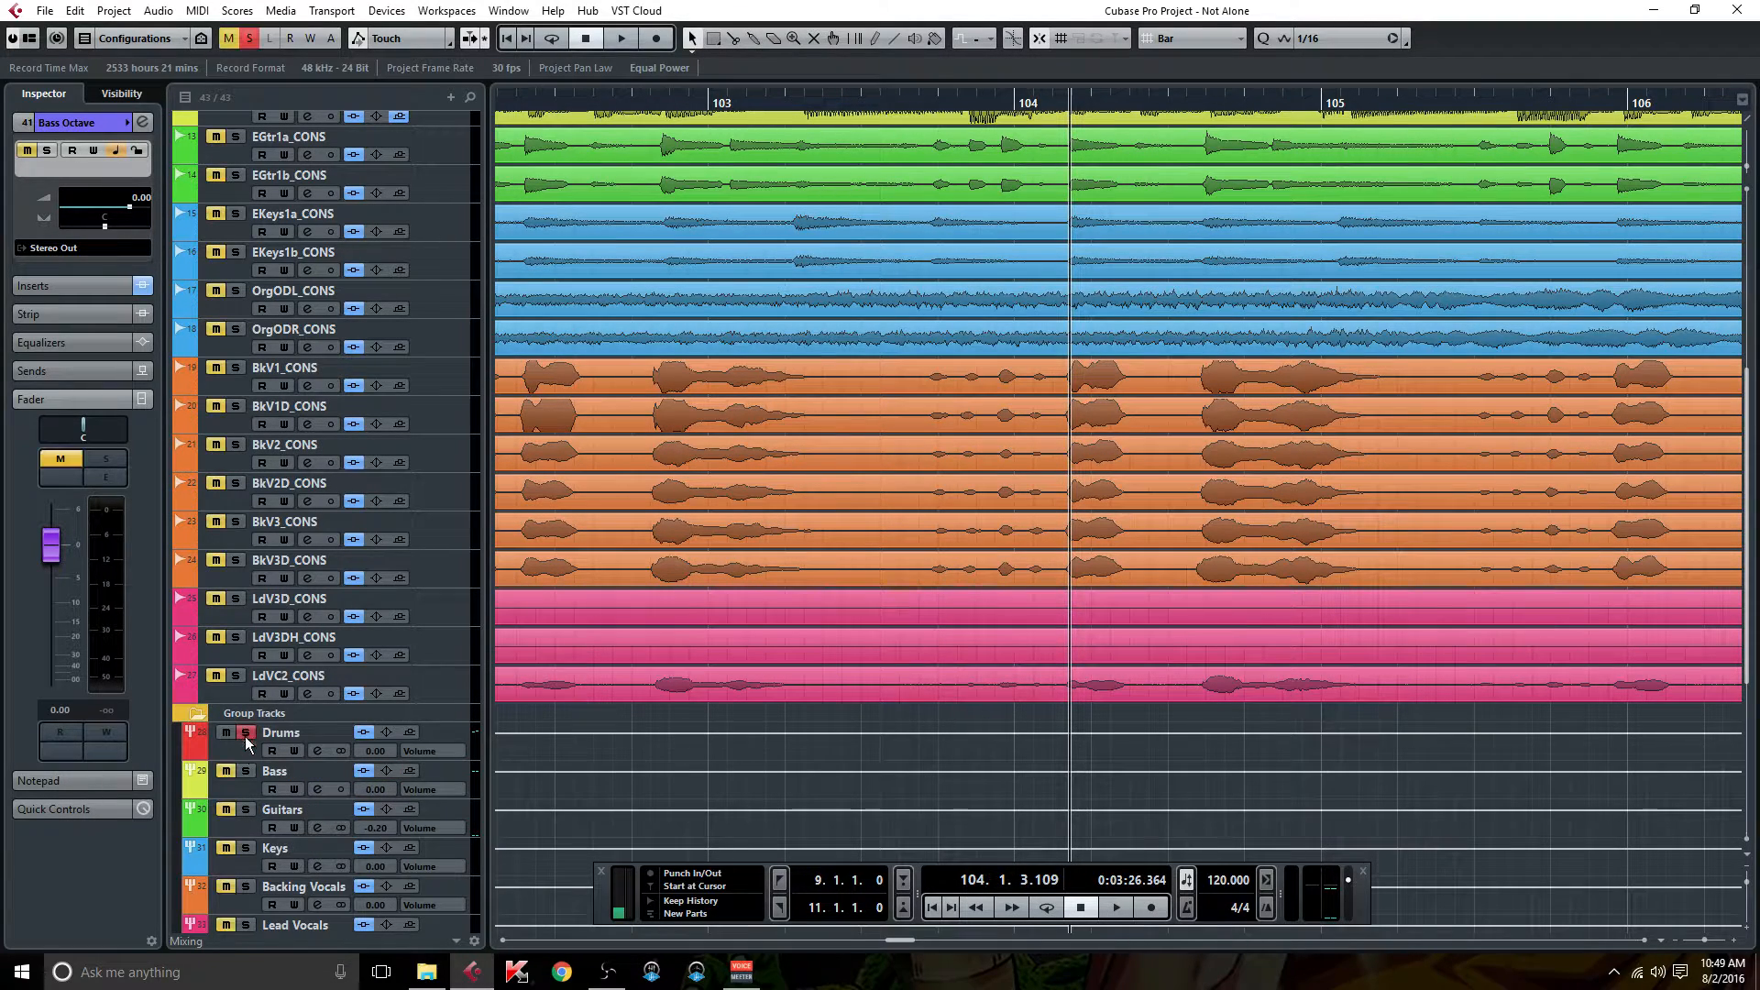
click(244, 773)
click(196, 717)
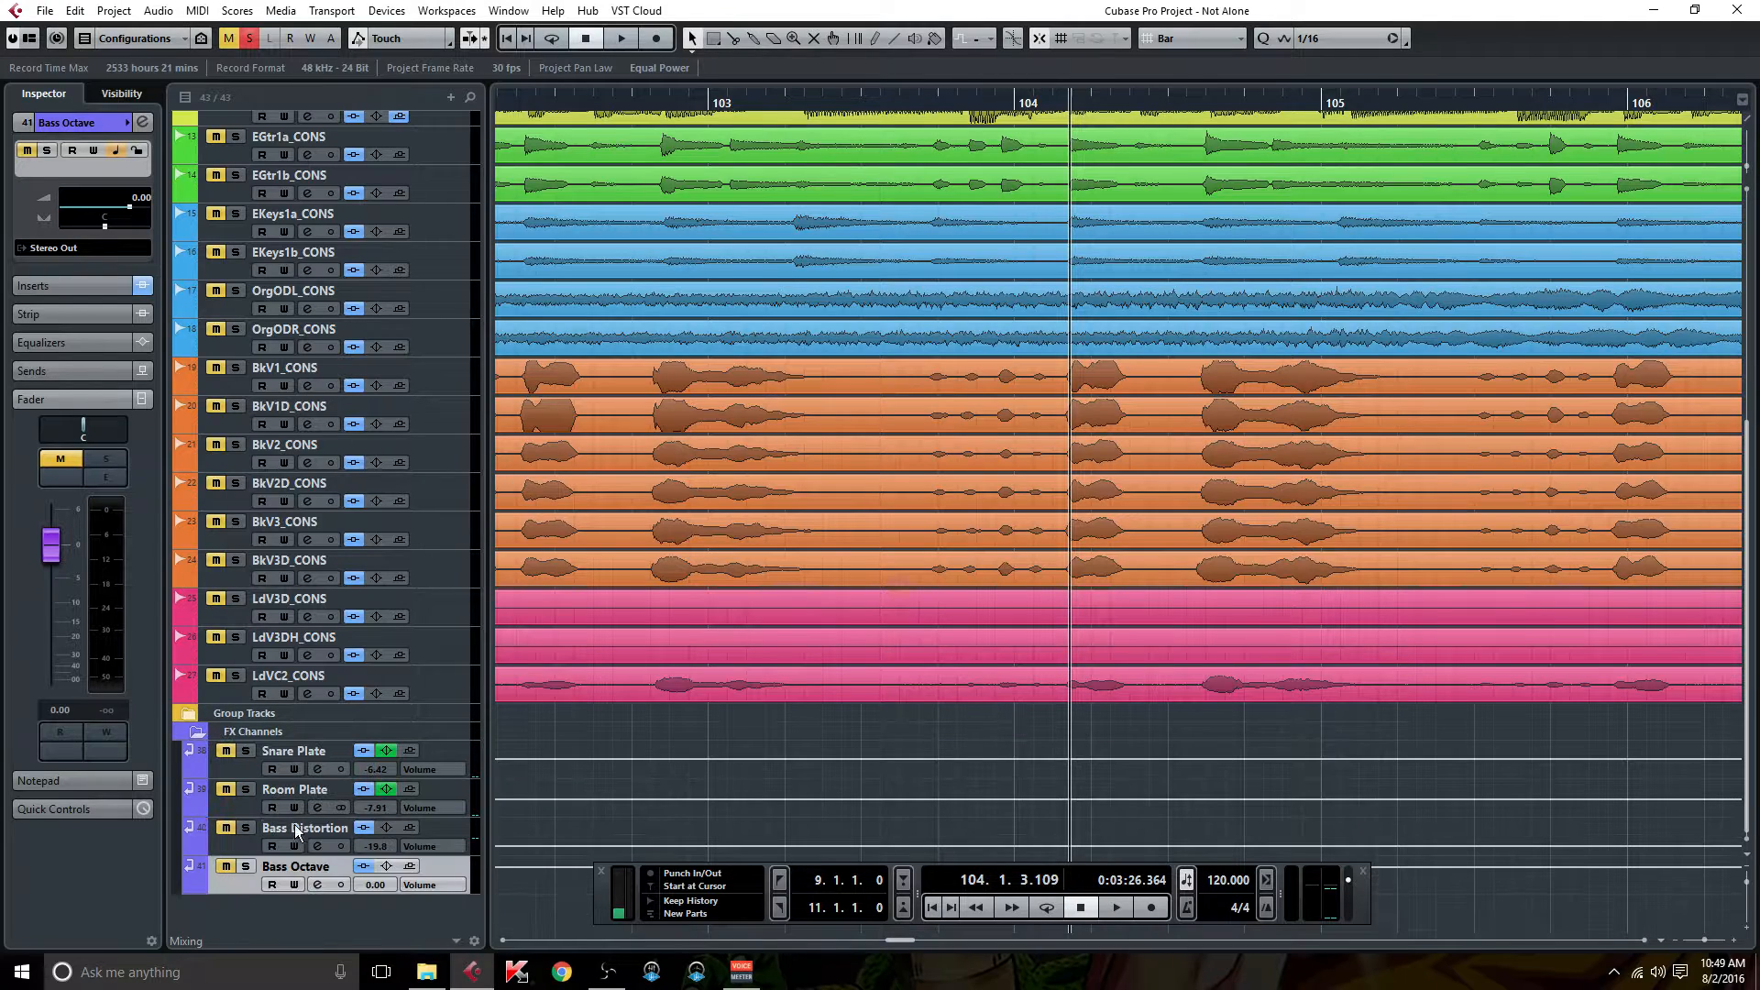
Solo the Bass Distortion and Bass Octave channels, then bring the Bass Octave fader up from silence to -11.1 dB during playback.
click(246, 827)
click(245, 867)
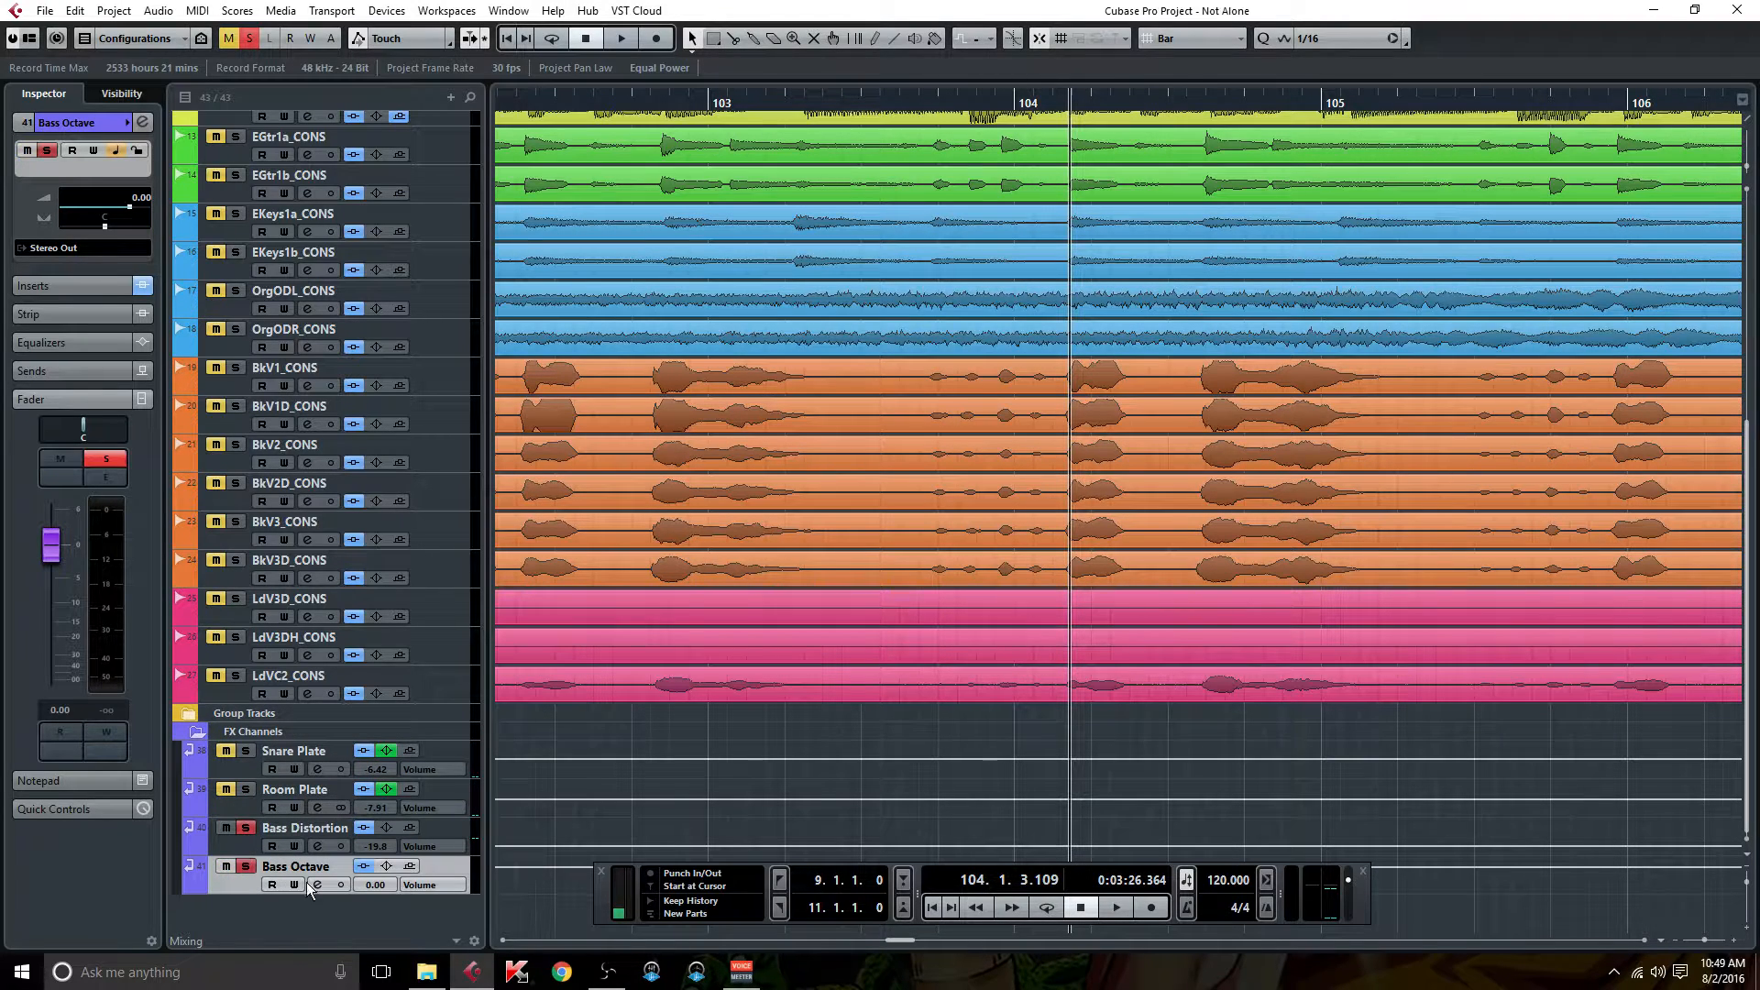
click(317, 885)
drag(1380, 427, 1394, 587)
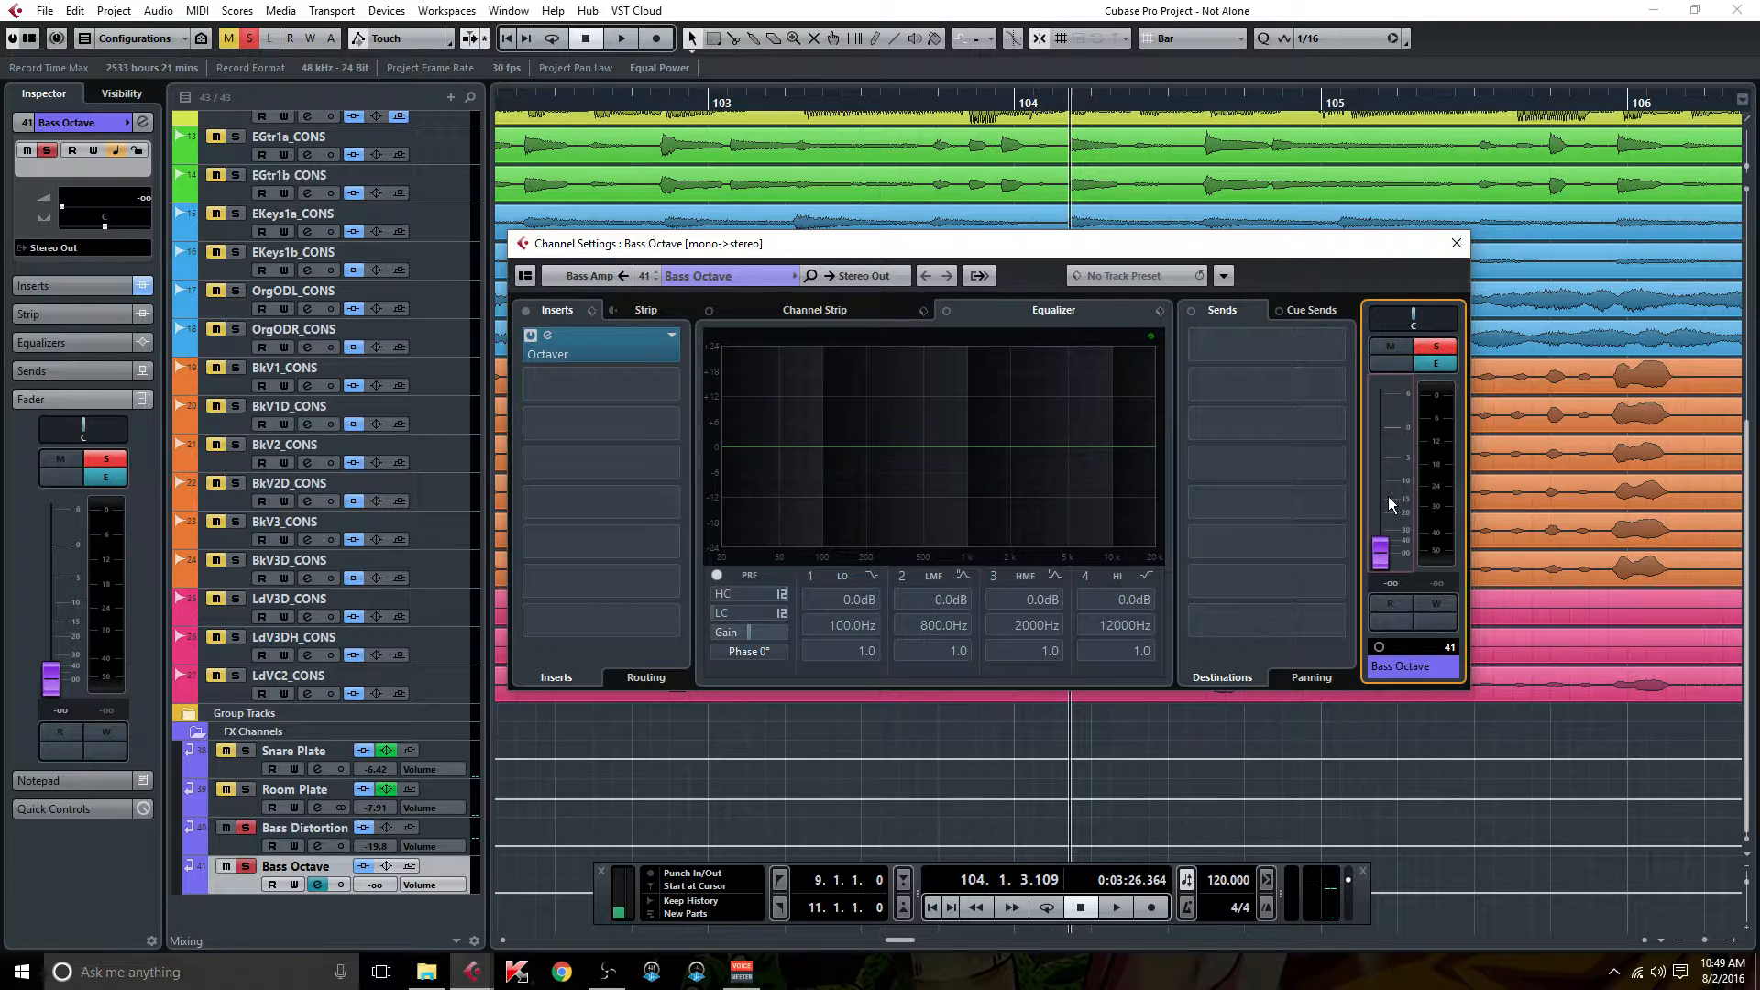
key(space)
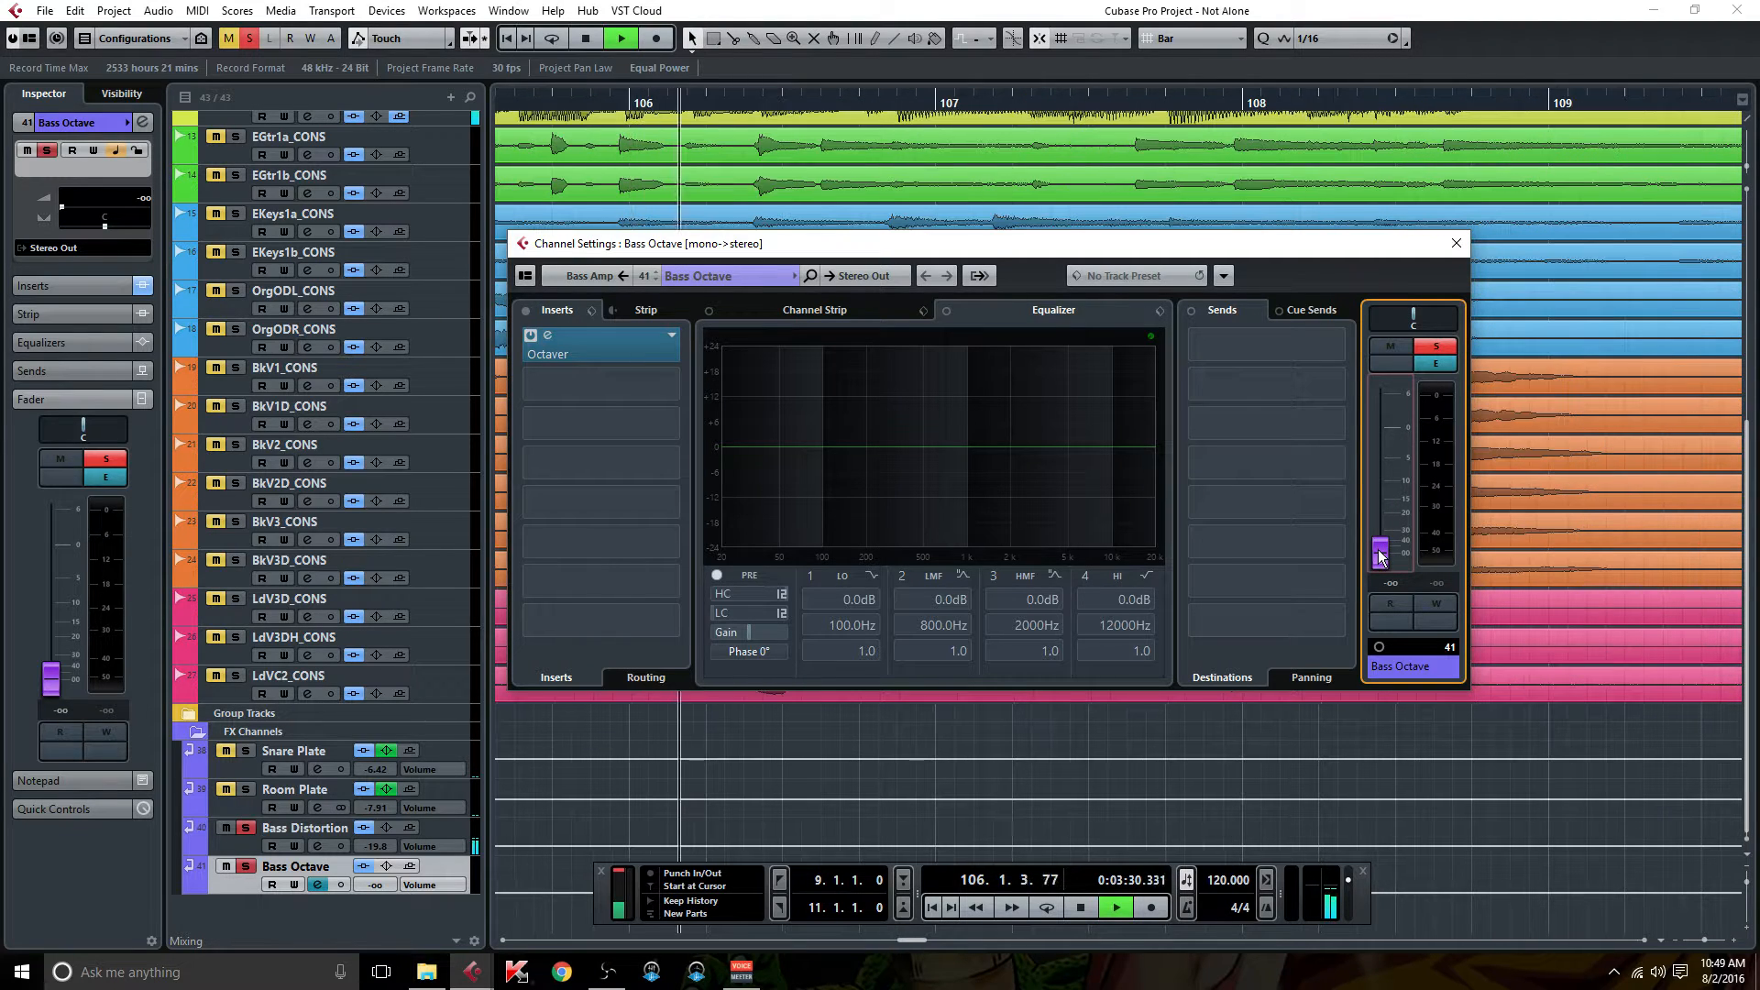
drag(1380, 556, 1379, 488)
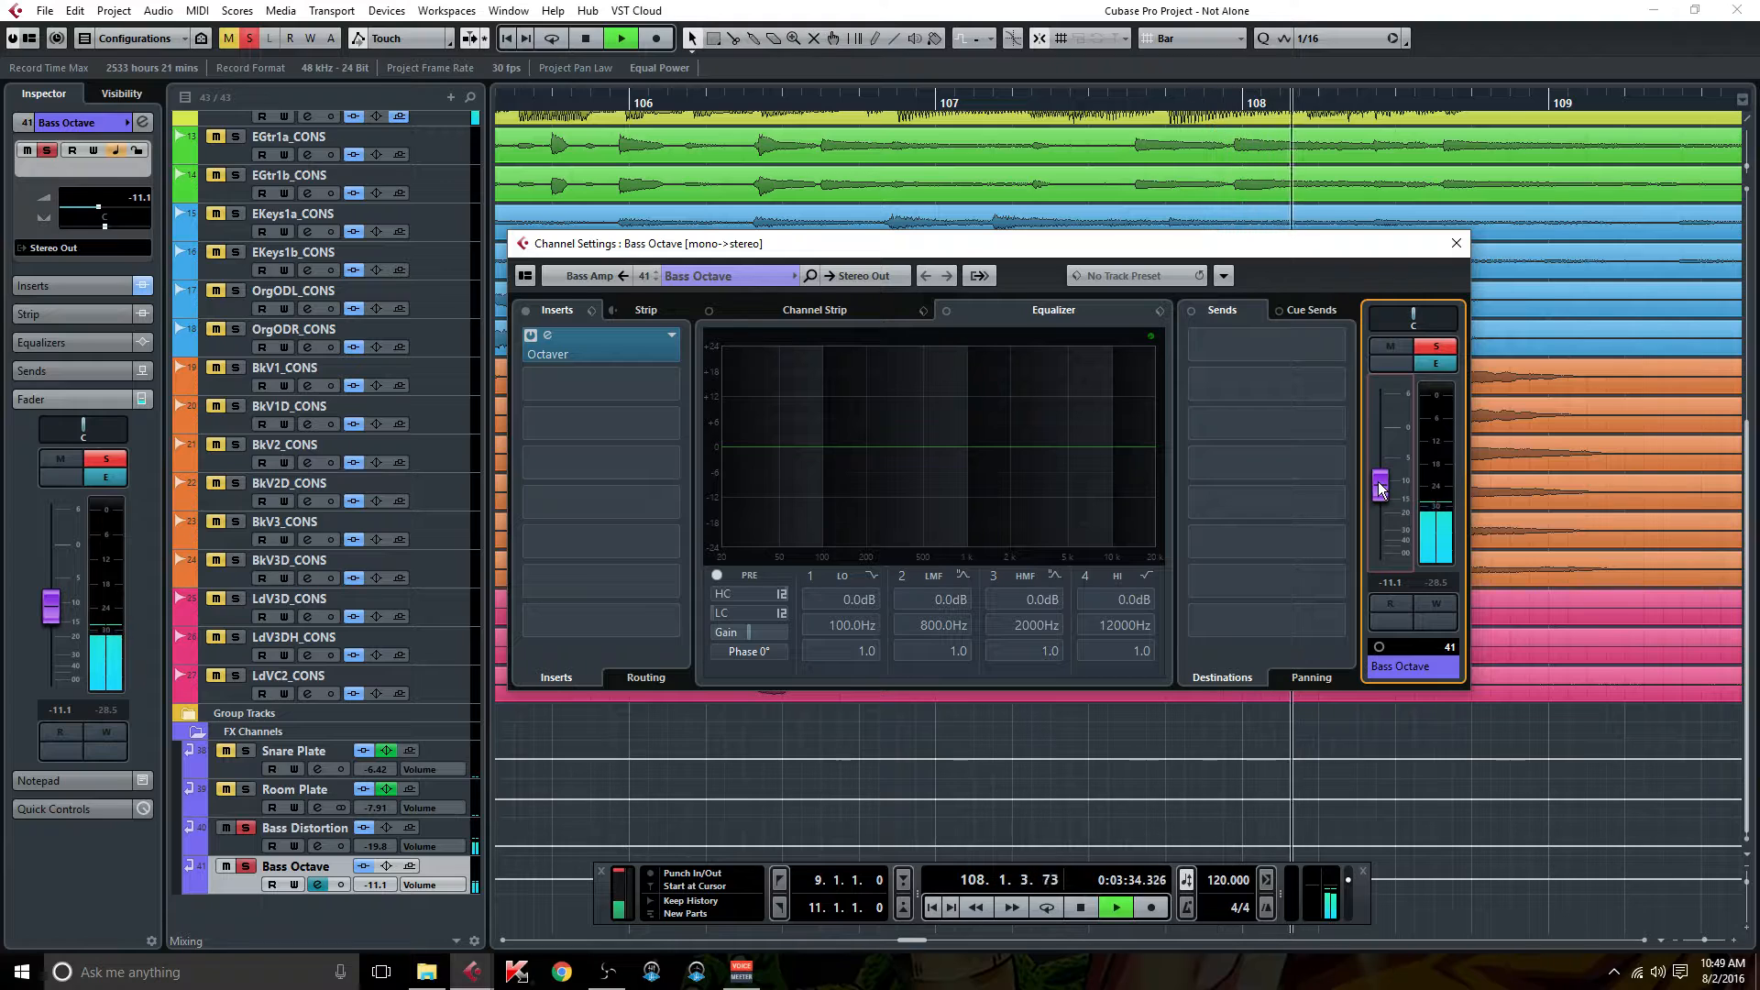
Play the song from just before bar 8 and lower the Bass Octave fader to -20.1 dB, then stop playback.
click(509, 38)
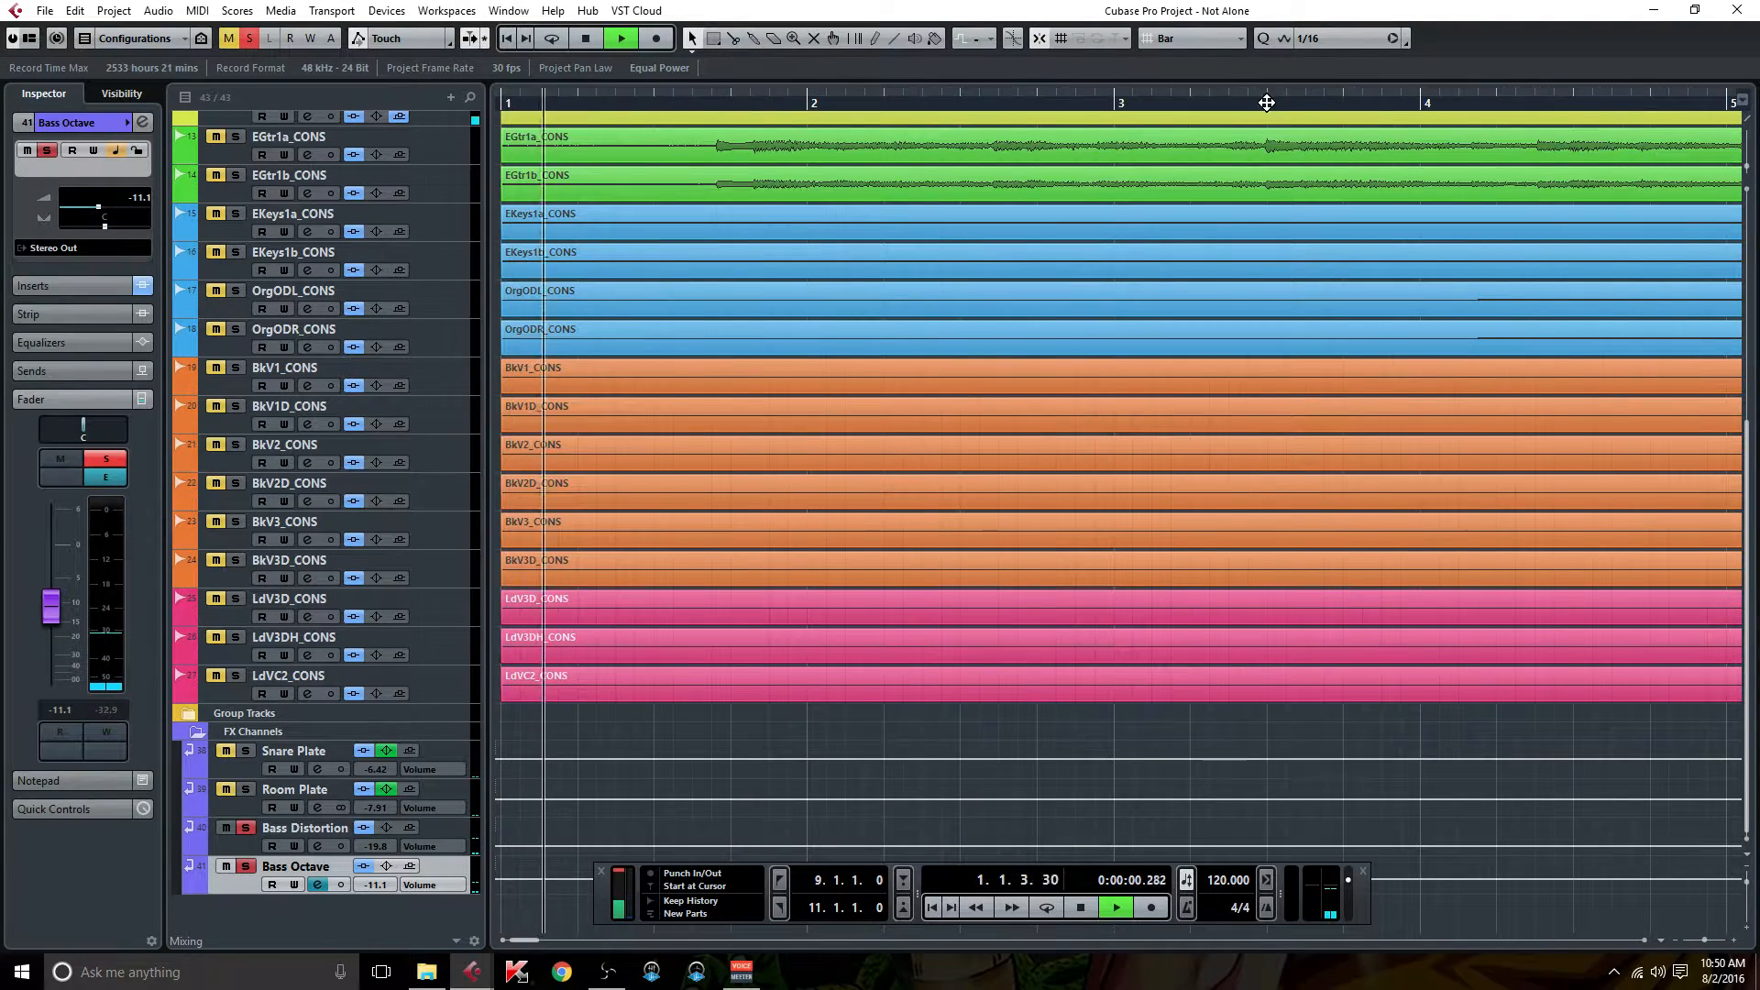
click(1720, 101)
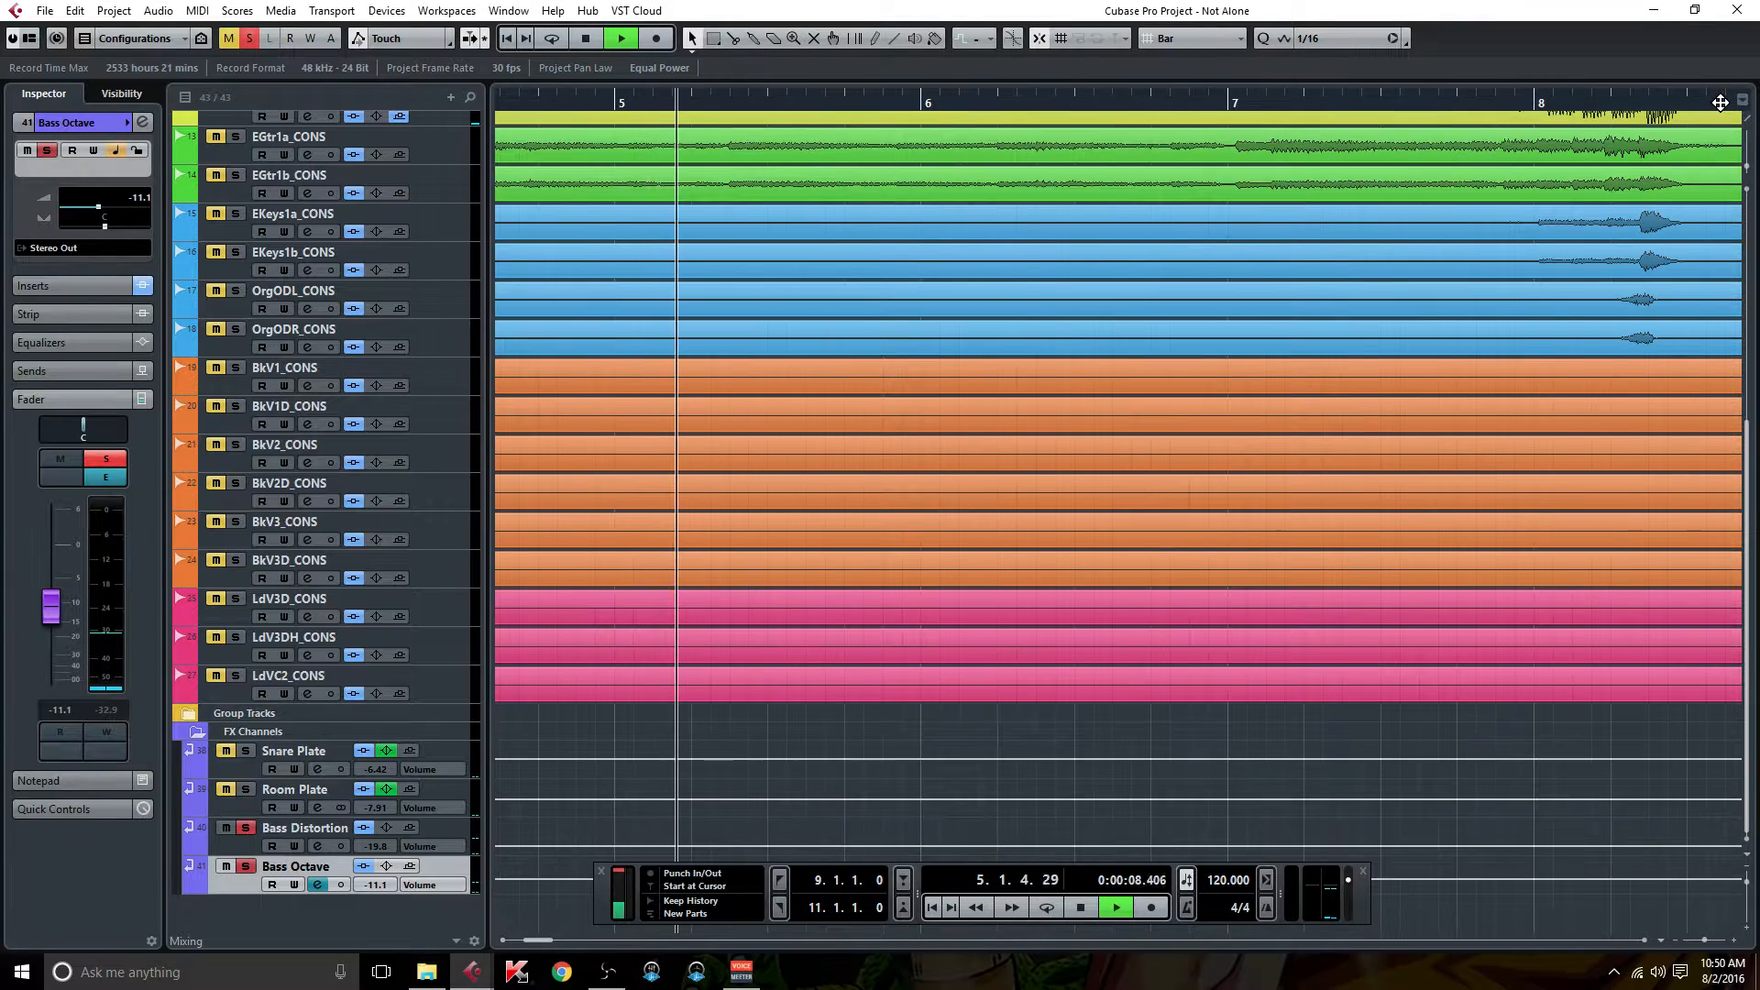
click(1410, 100)
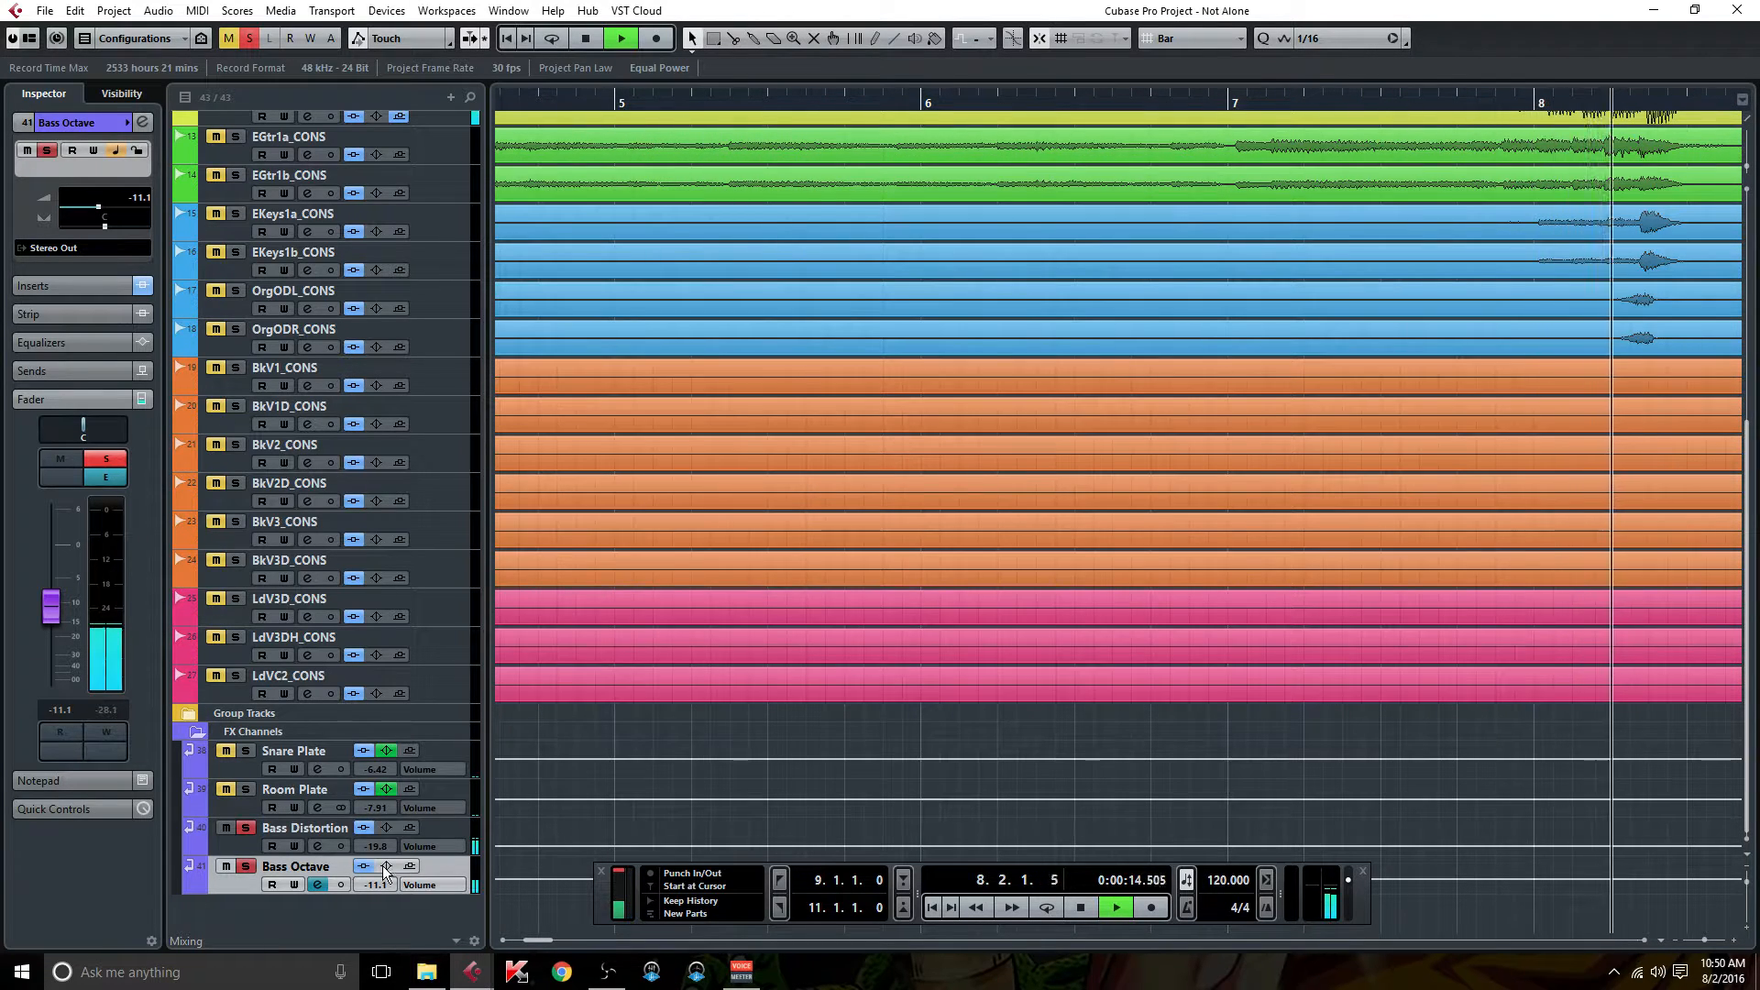
click(320, 884)
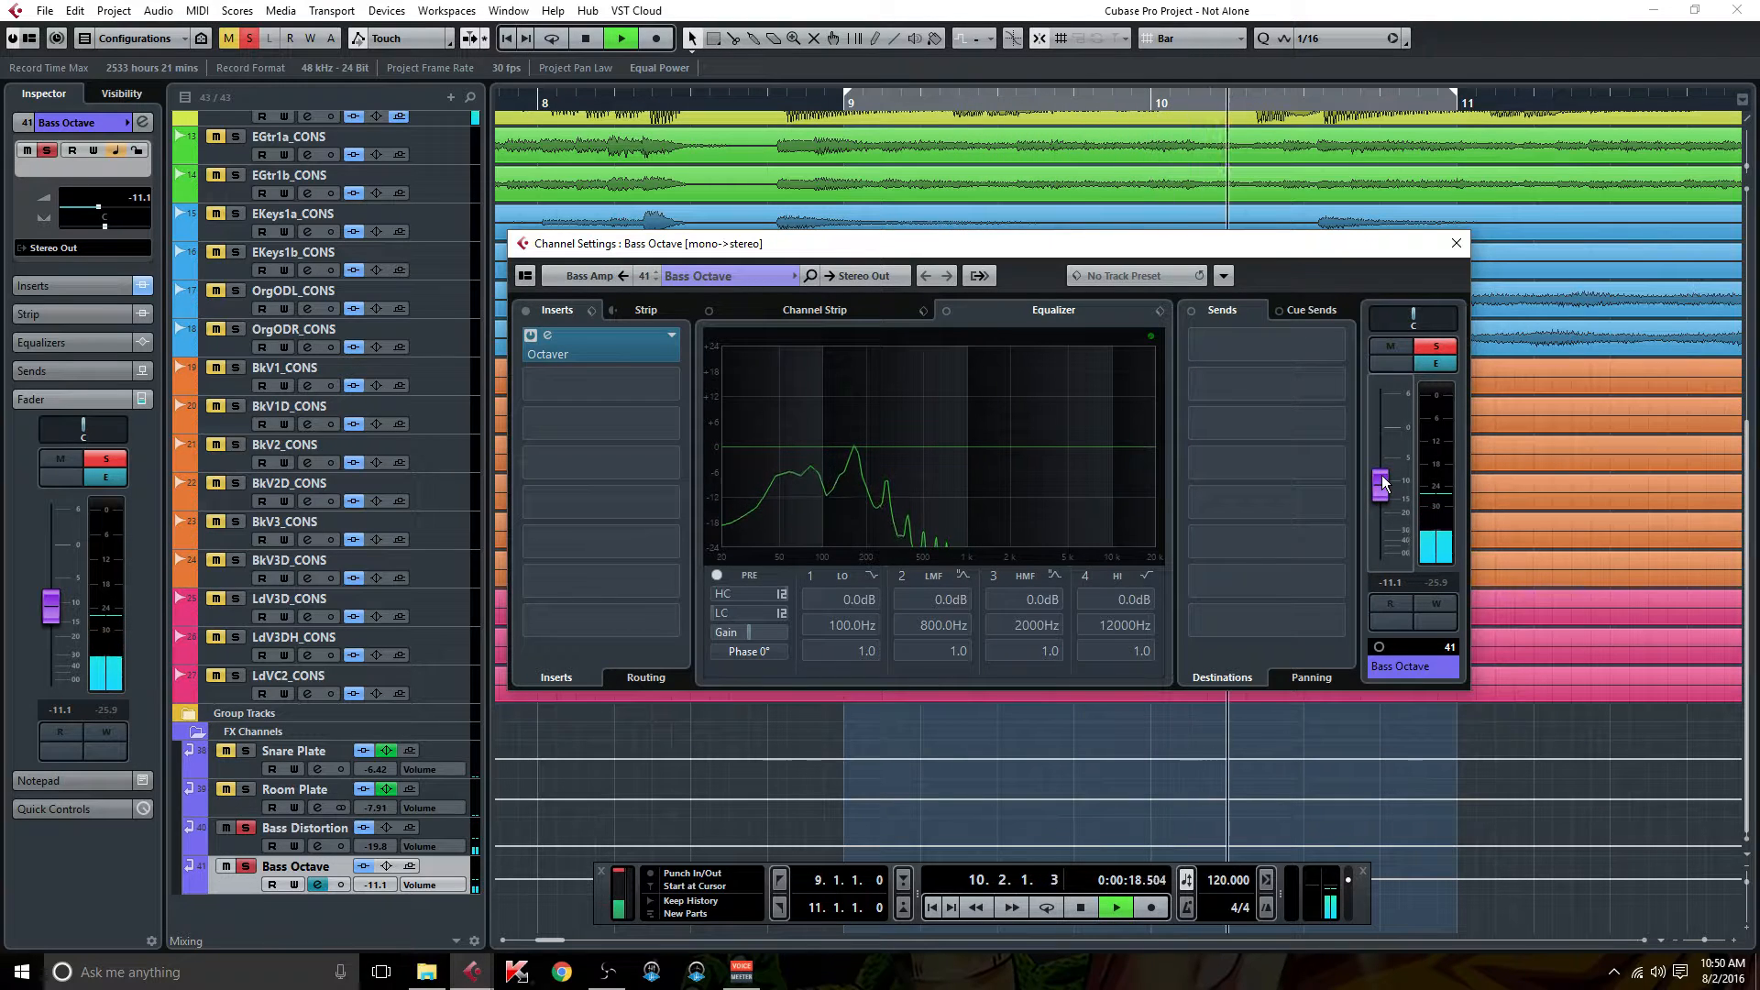
drag(1382, 484, 1390, 515)
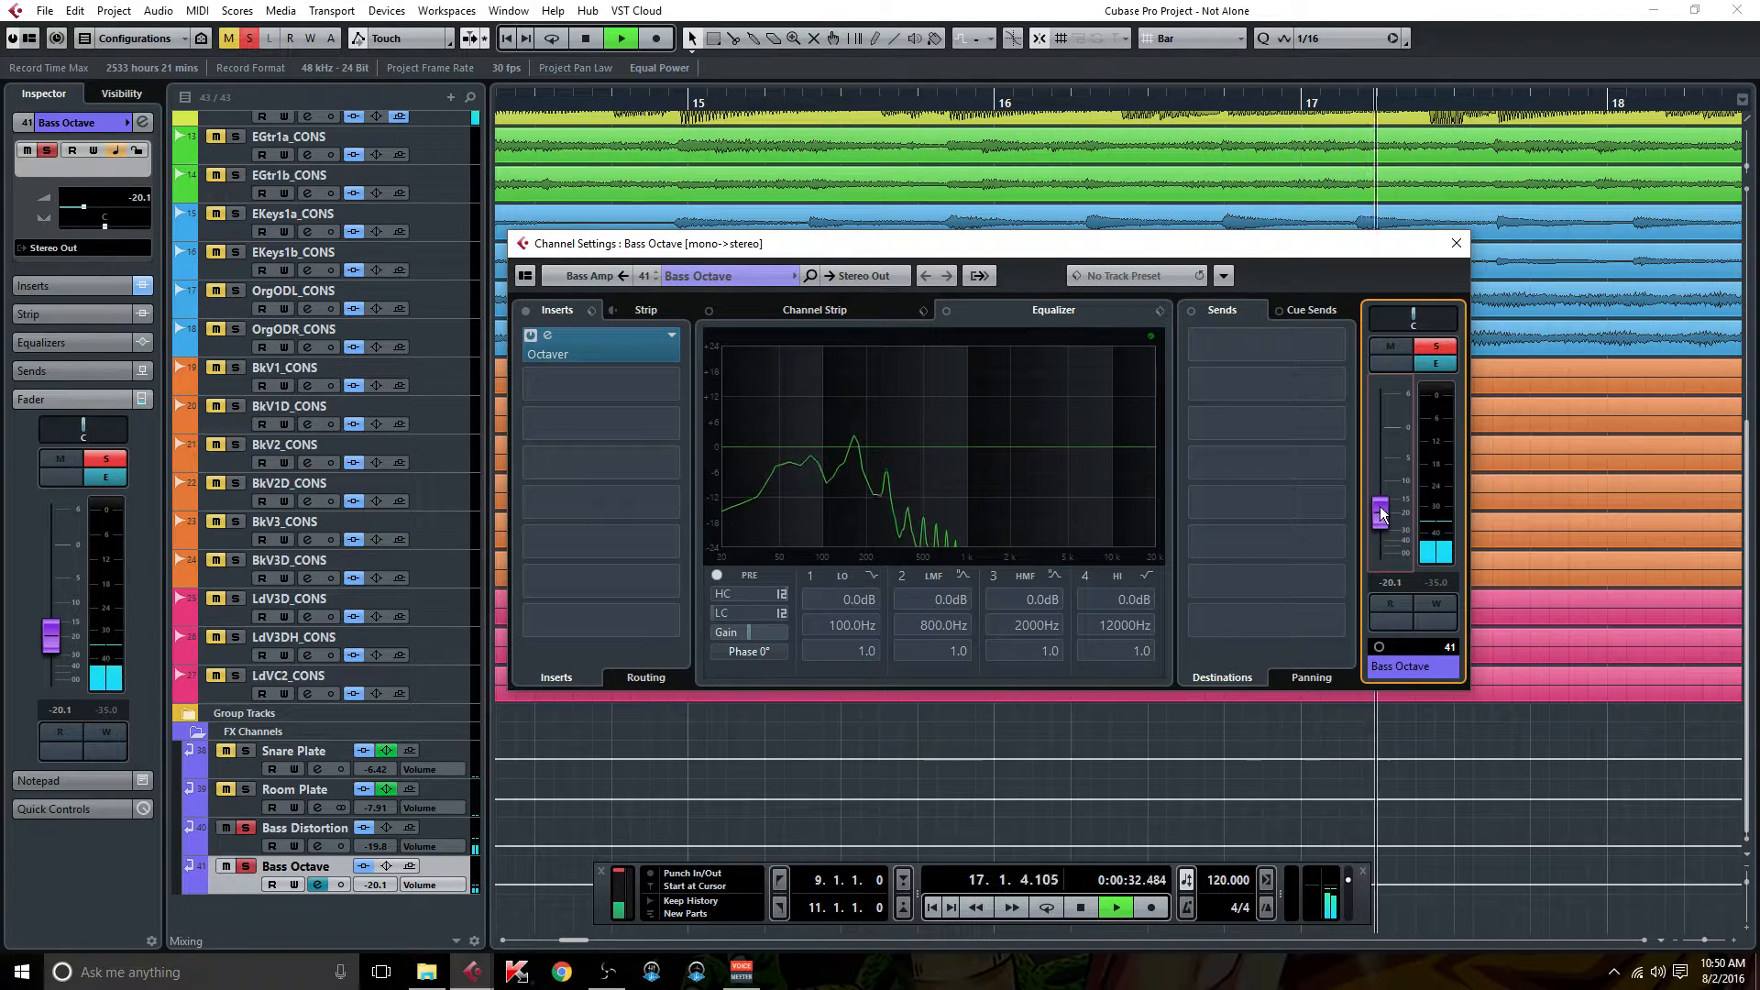
drag(1381, 512, 1383, 515)
key(space)
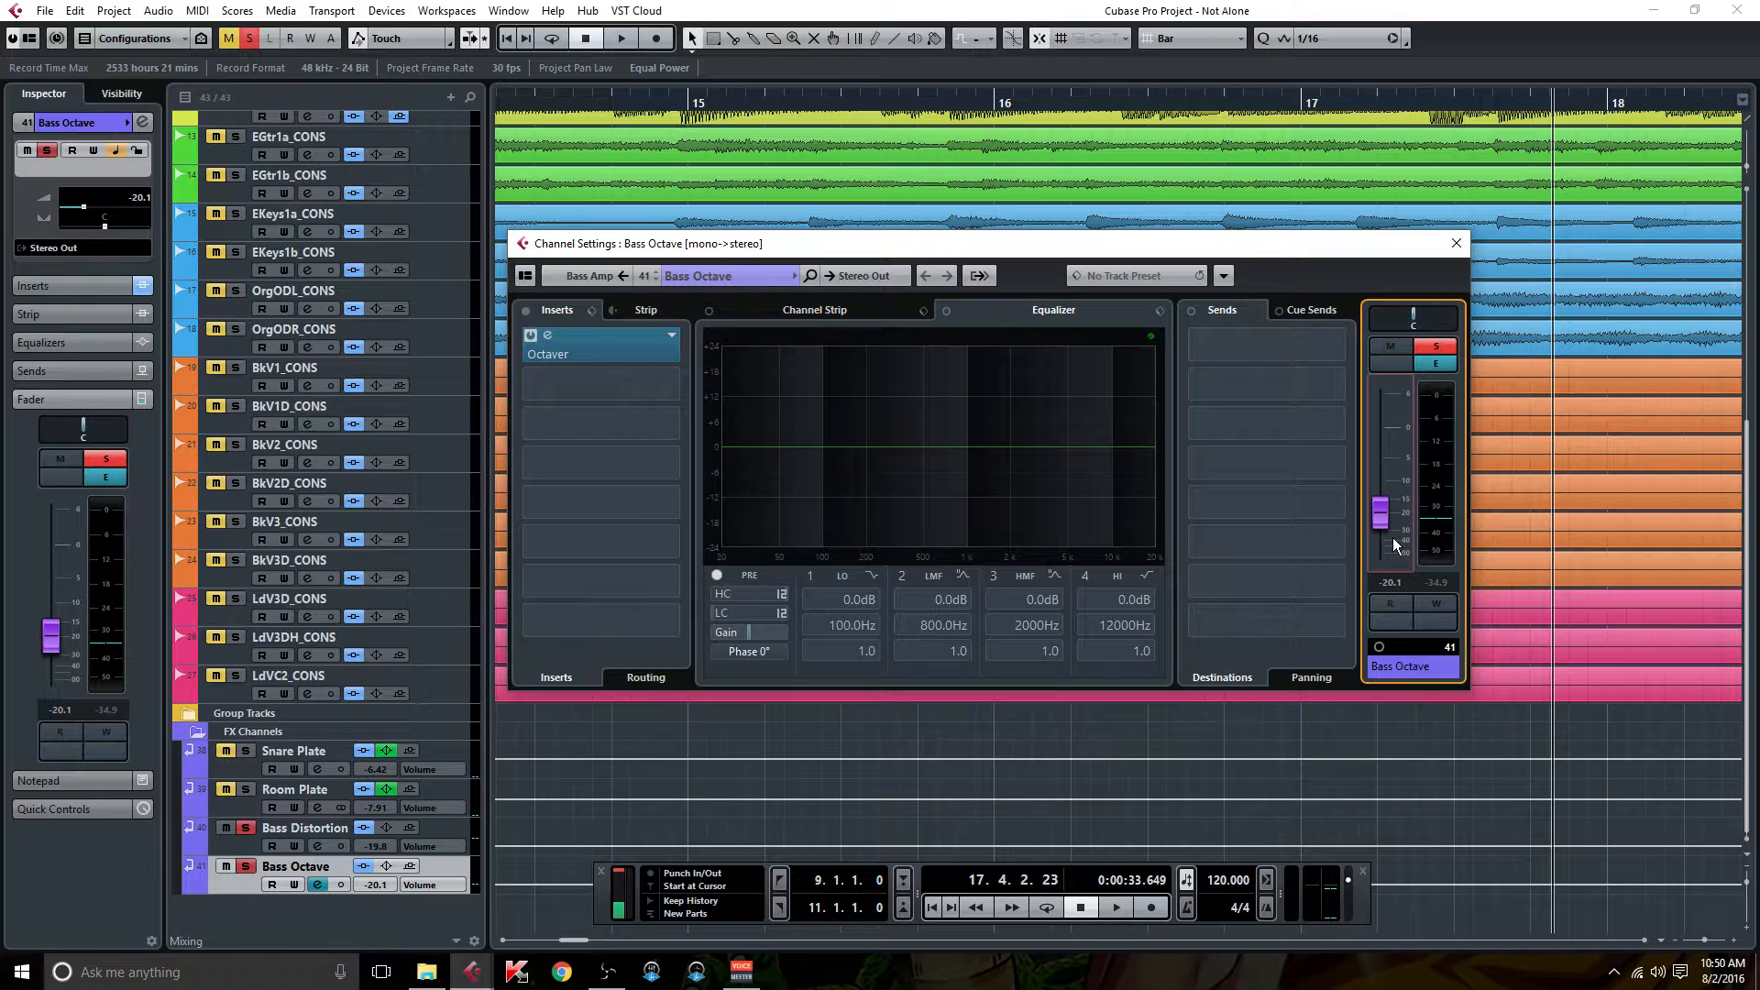
Audition the Bass Octave fader at 3.26 dB during playback, return it to -20.1 dB, and close its channel settings.
key(space)
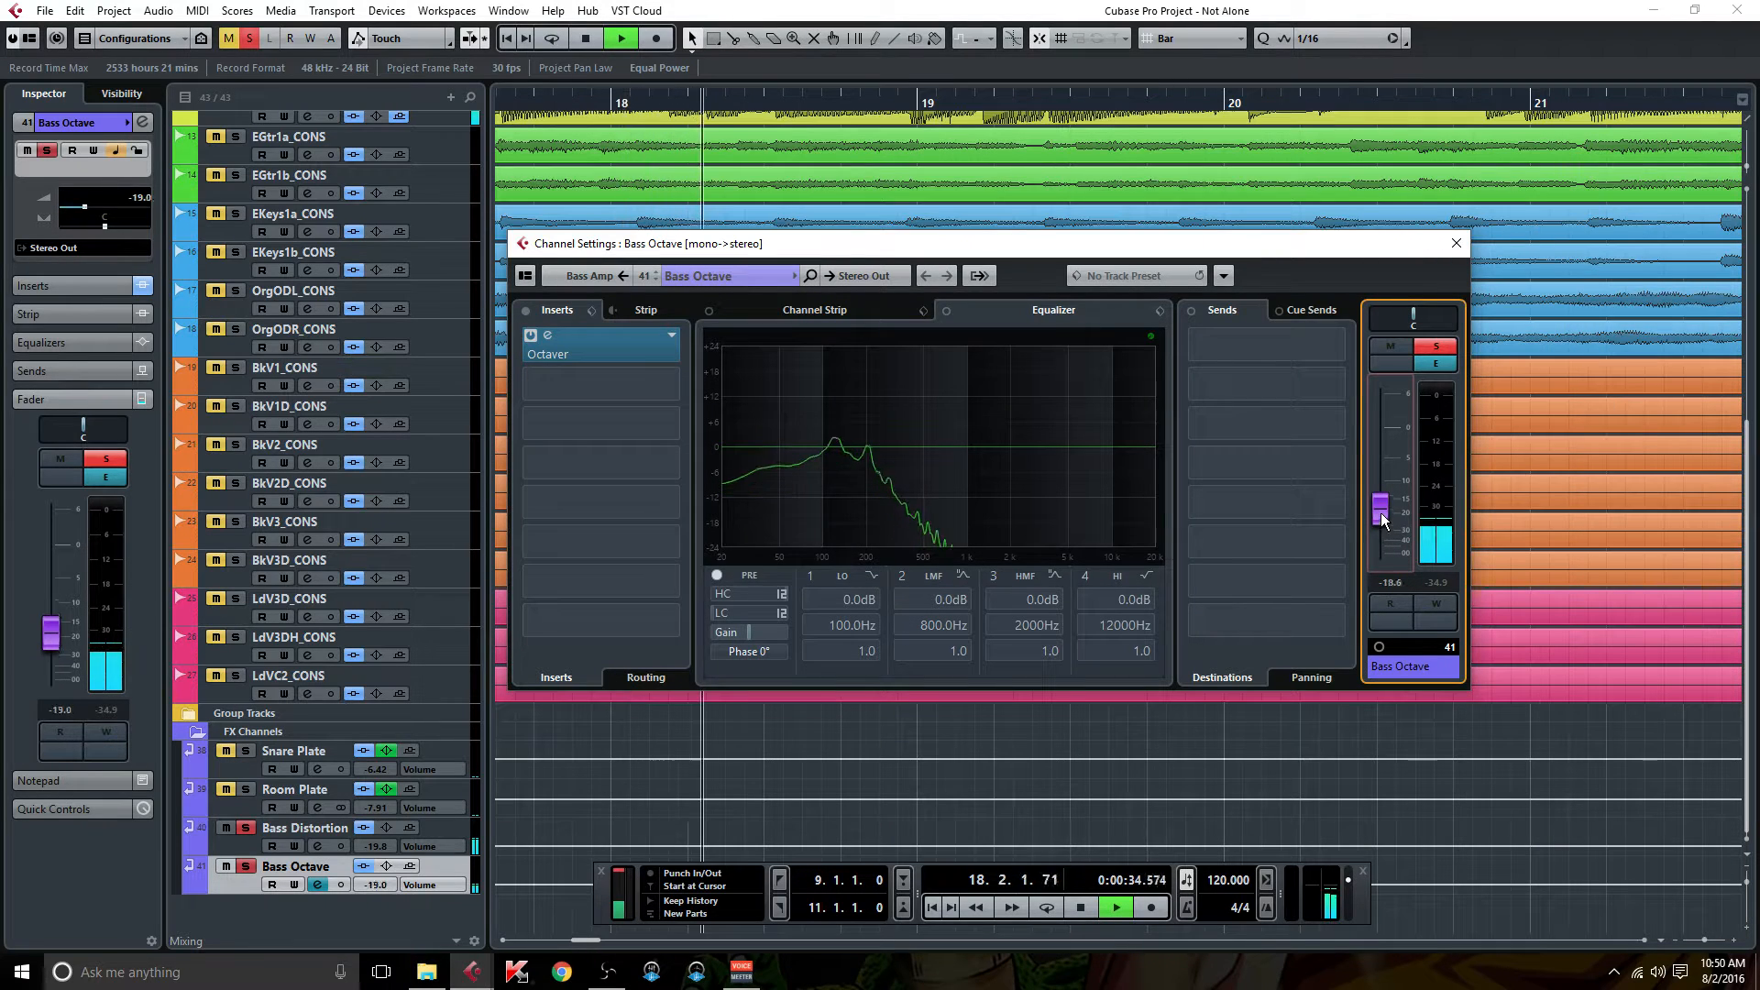
drag(1381, 513, 1371, 416)
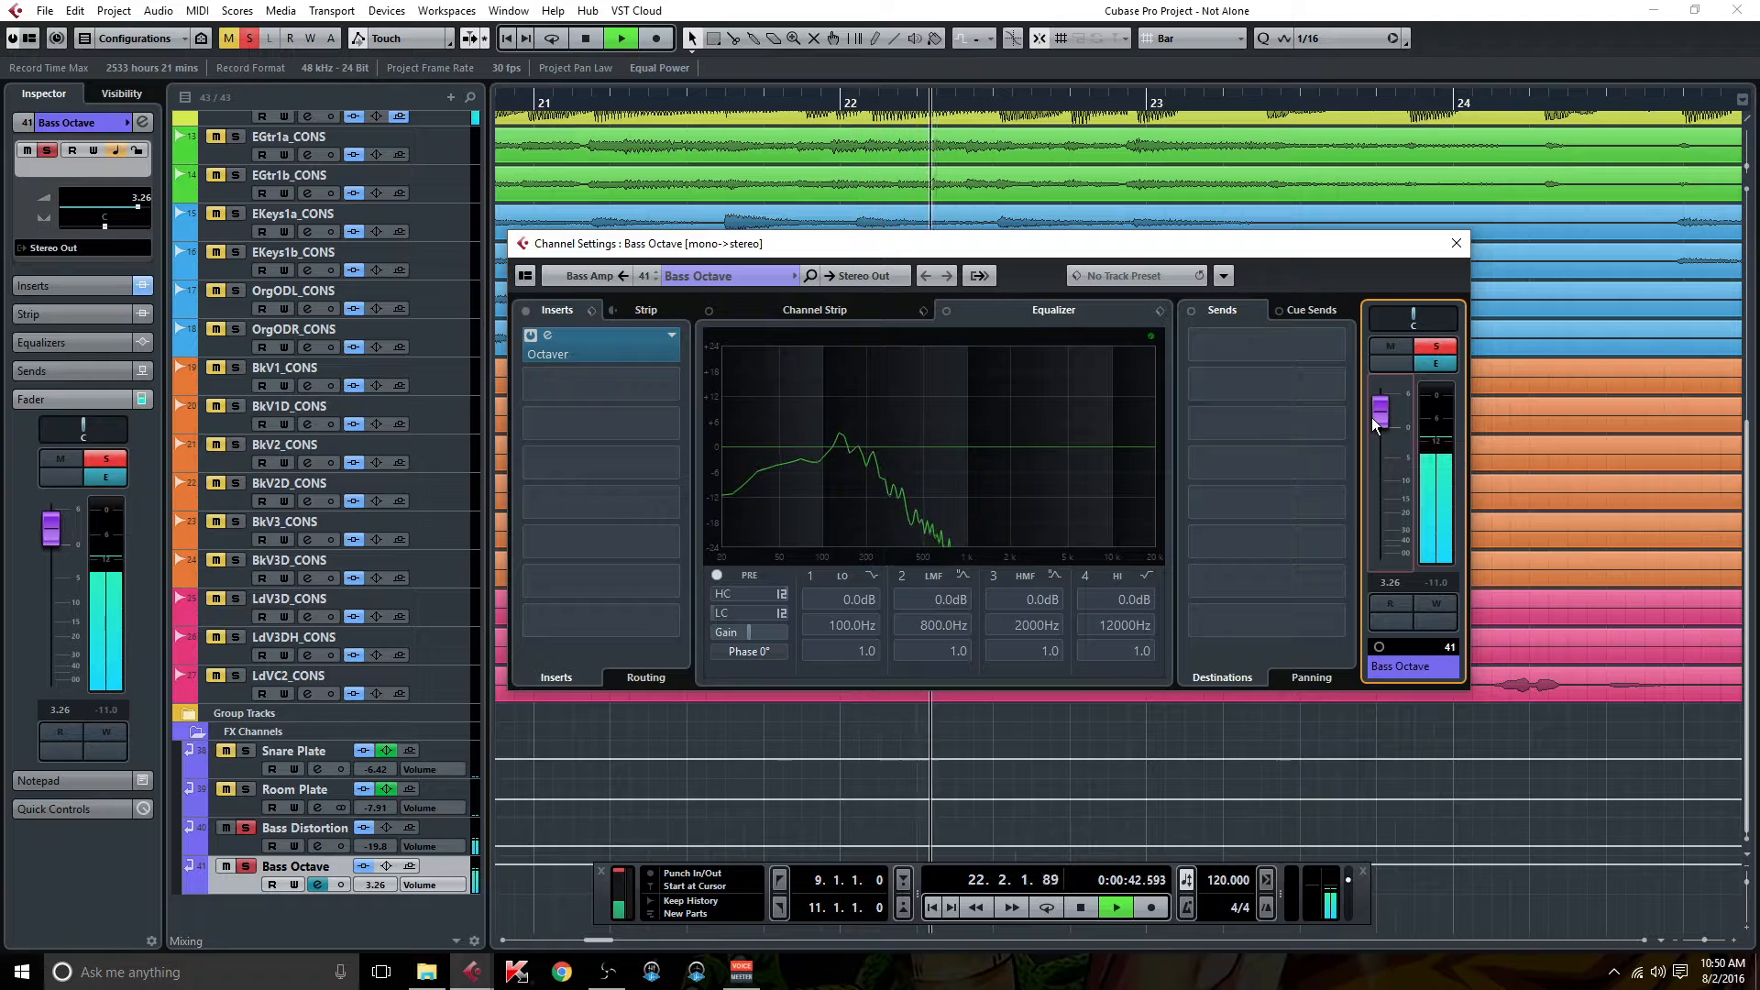
drag(1371, 416, 1383, 519)
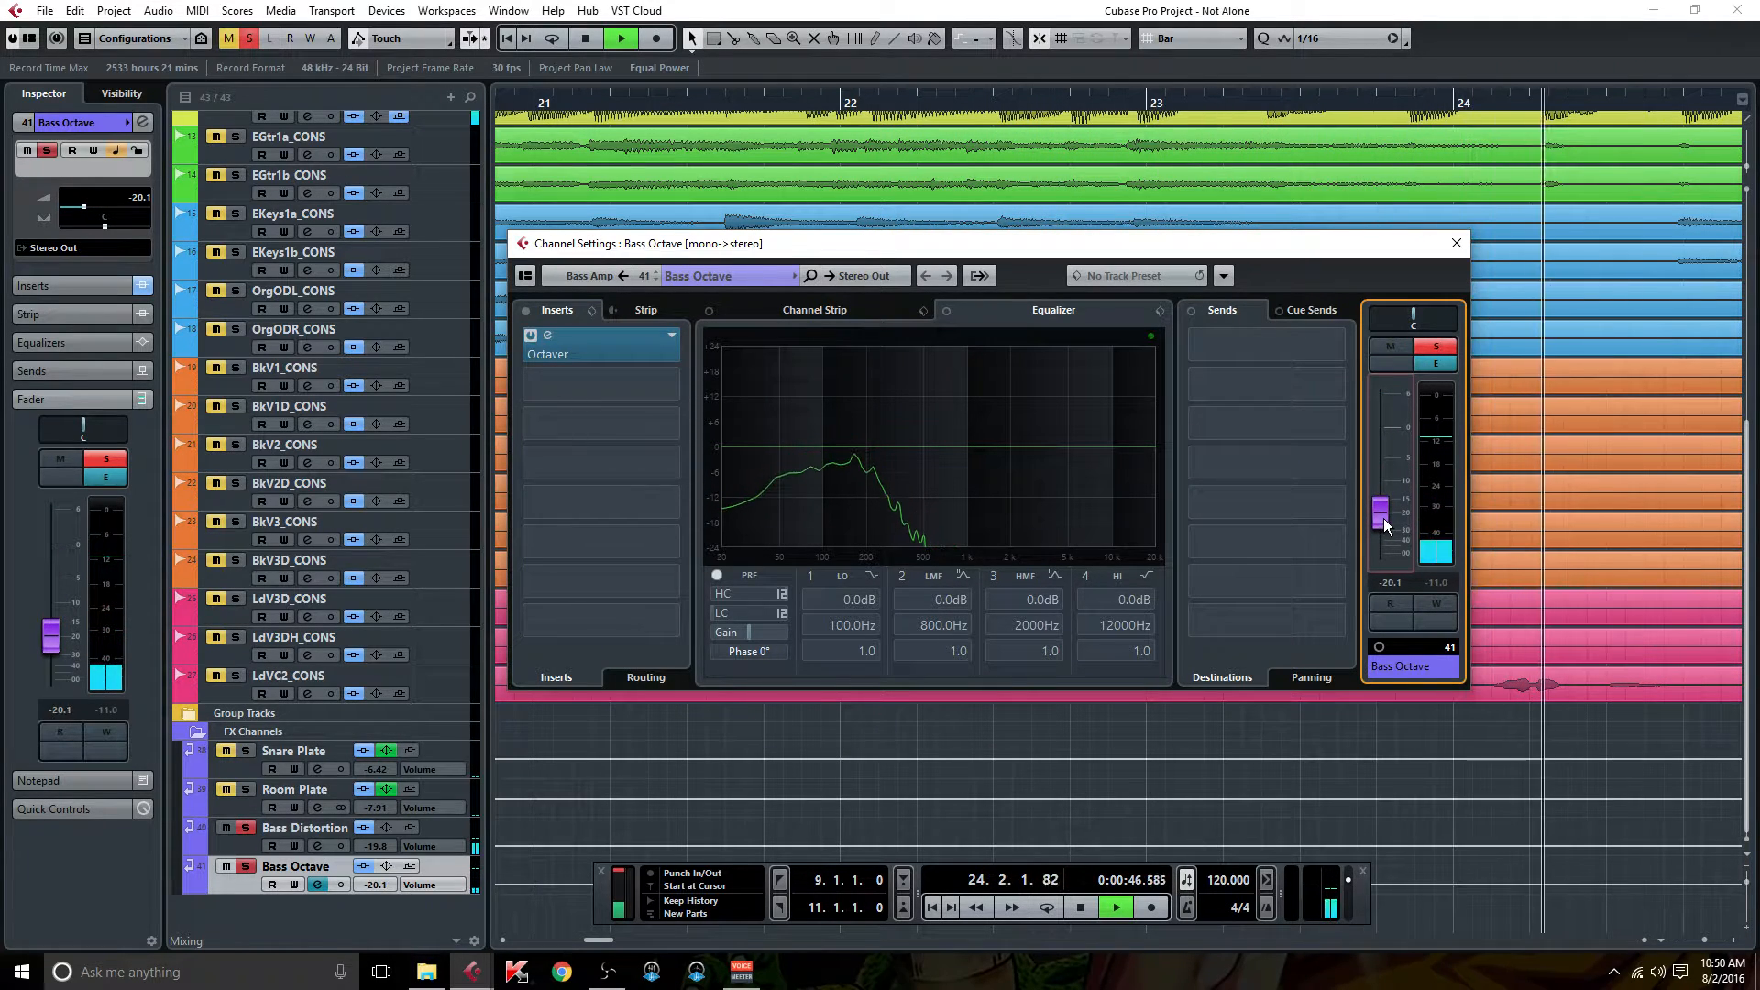
click(1457, 243)
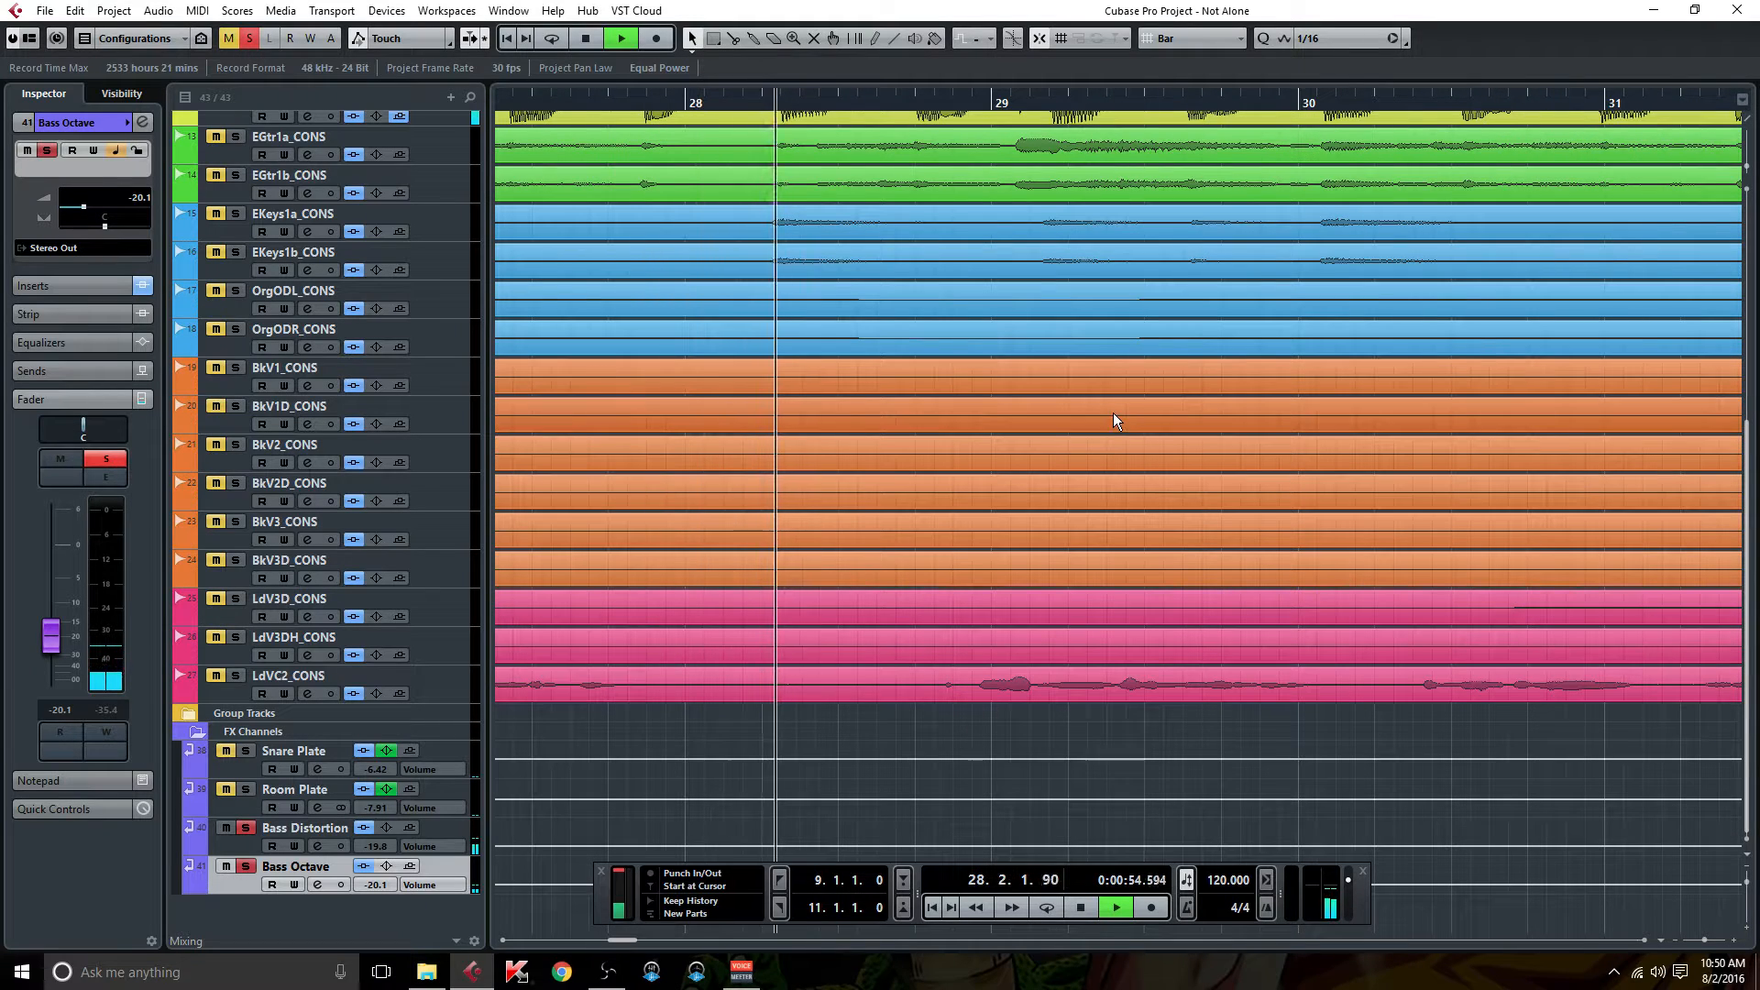
key(space)
Collapse the FX Channels folder, expand Group Tracks, and open the Bass group's FabFilter Pro-Q insert.
click(198, 732)
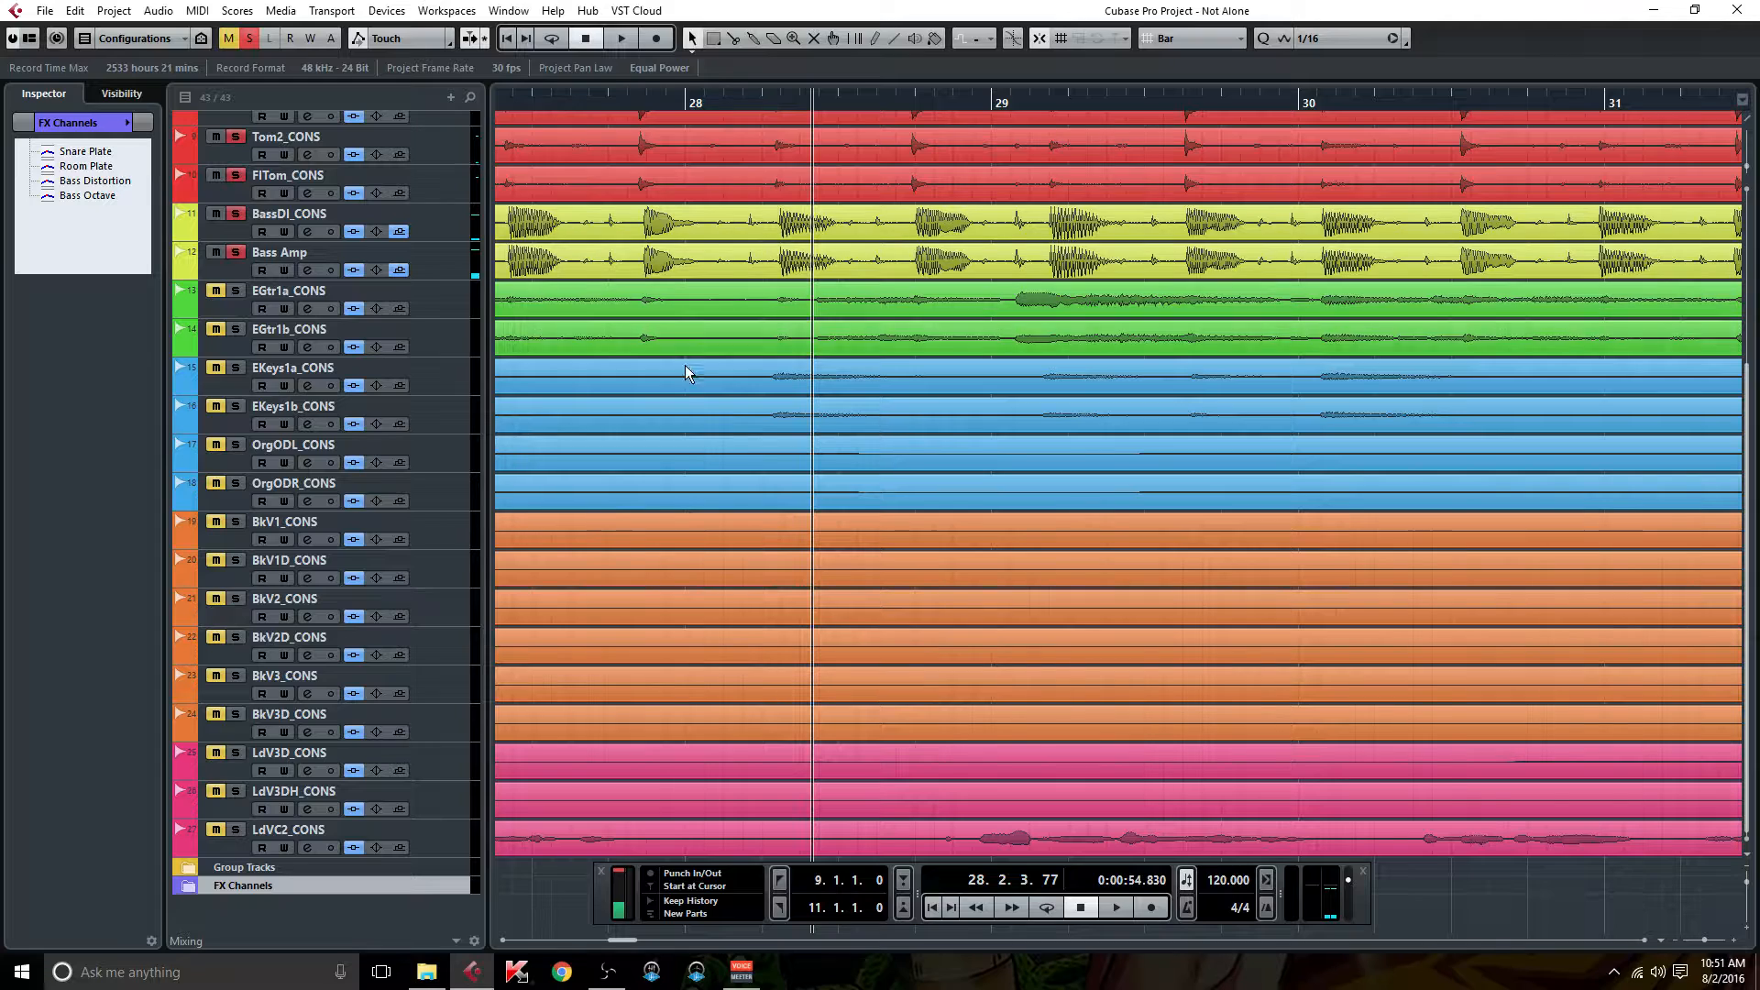
key(space)
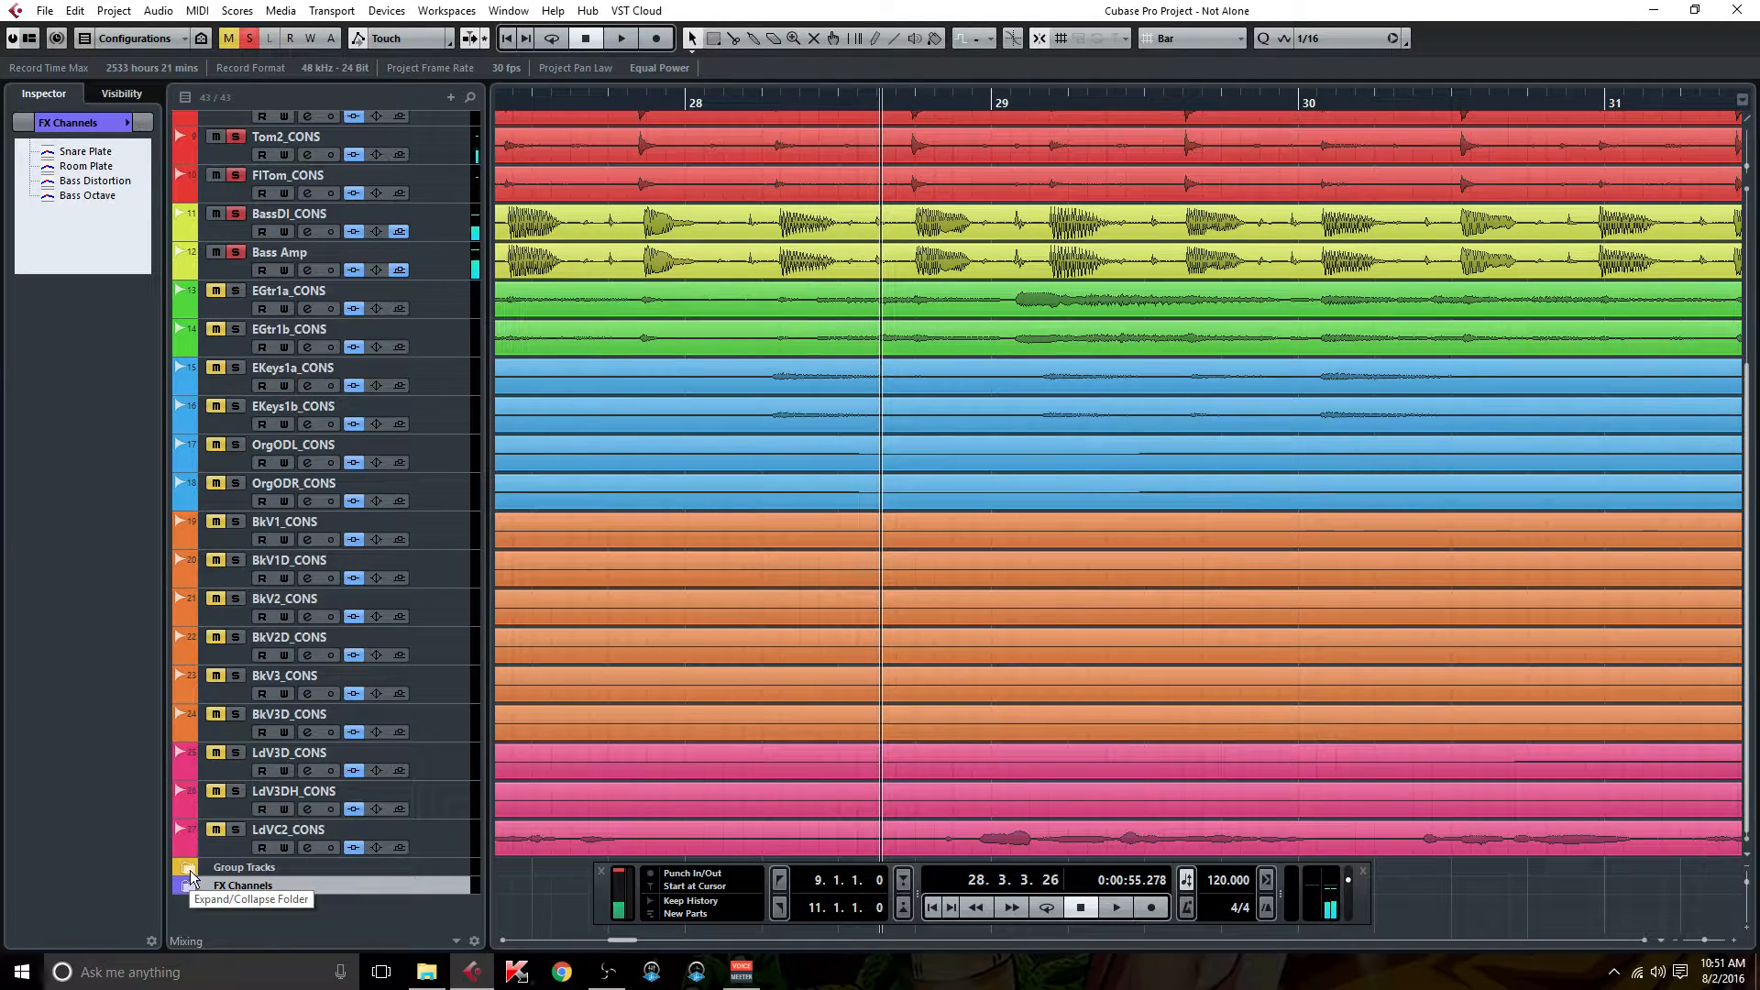
click(191, 871)
scroll(201, 824, down, 3)
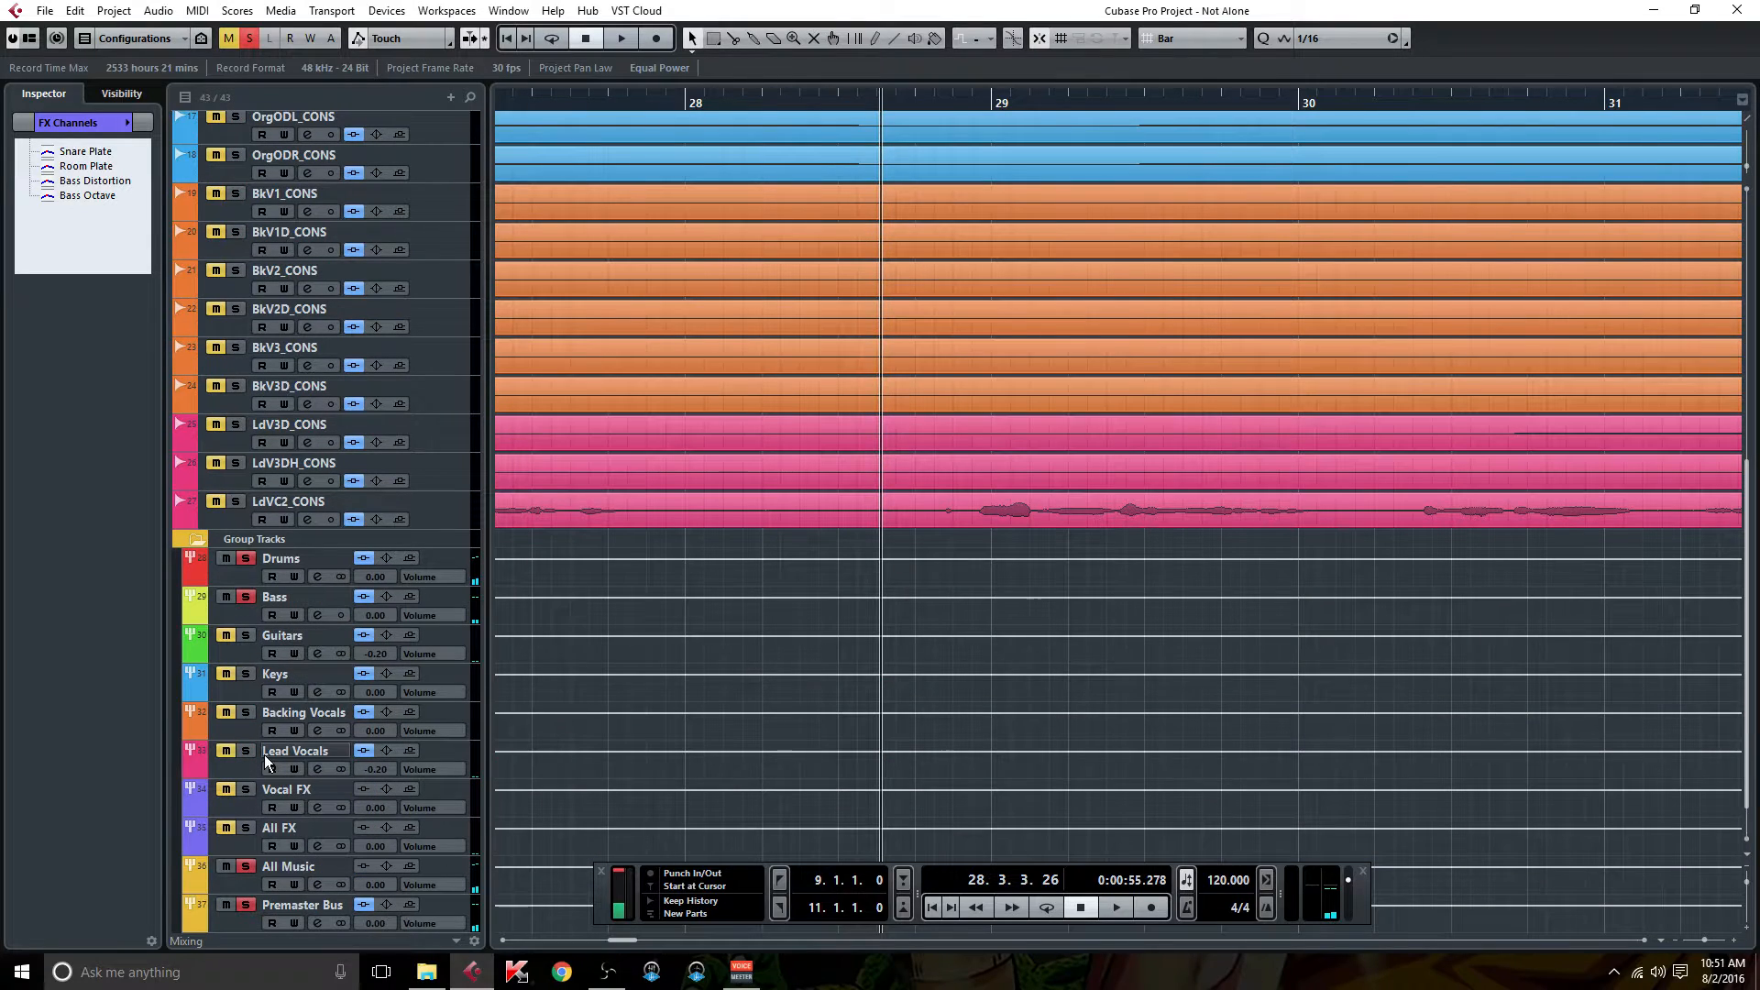
click(320, 615)
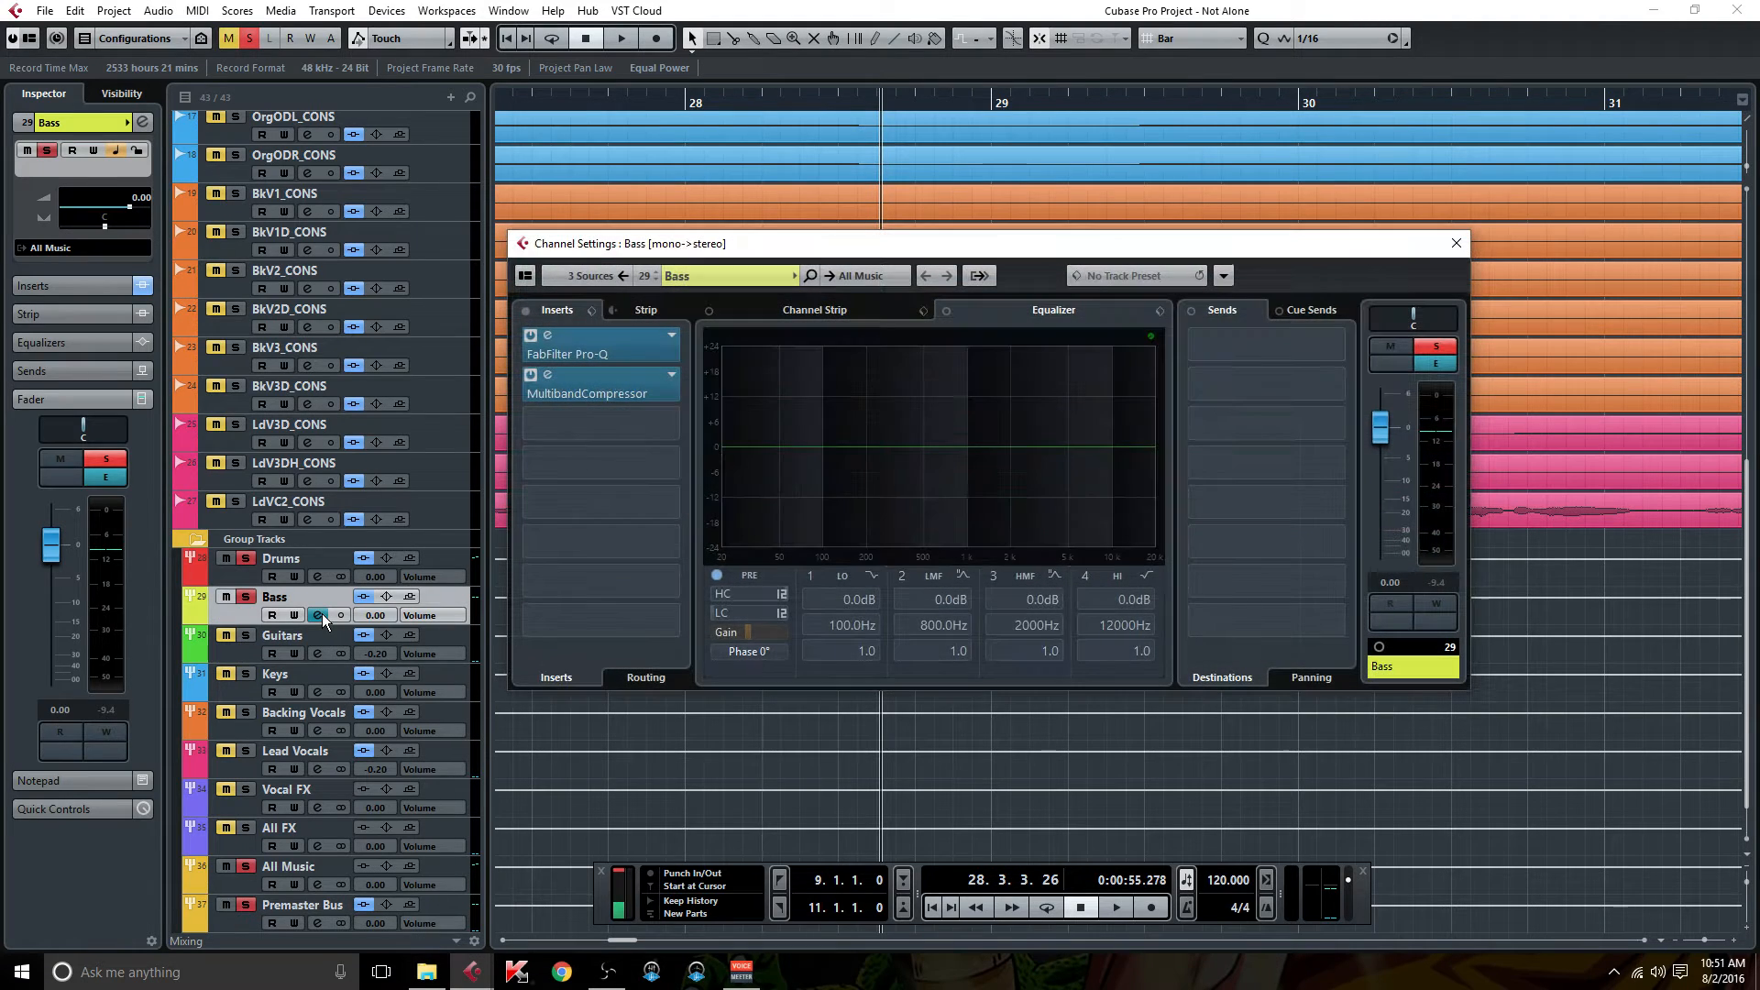
double_click(602, 352)
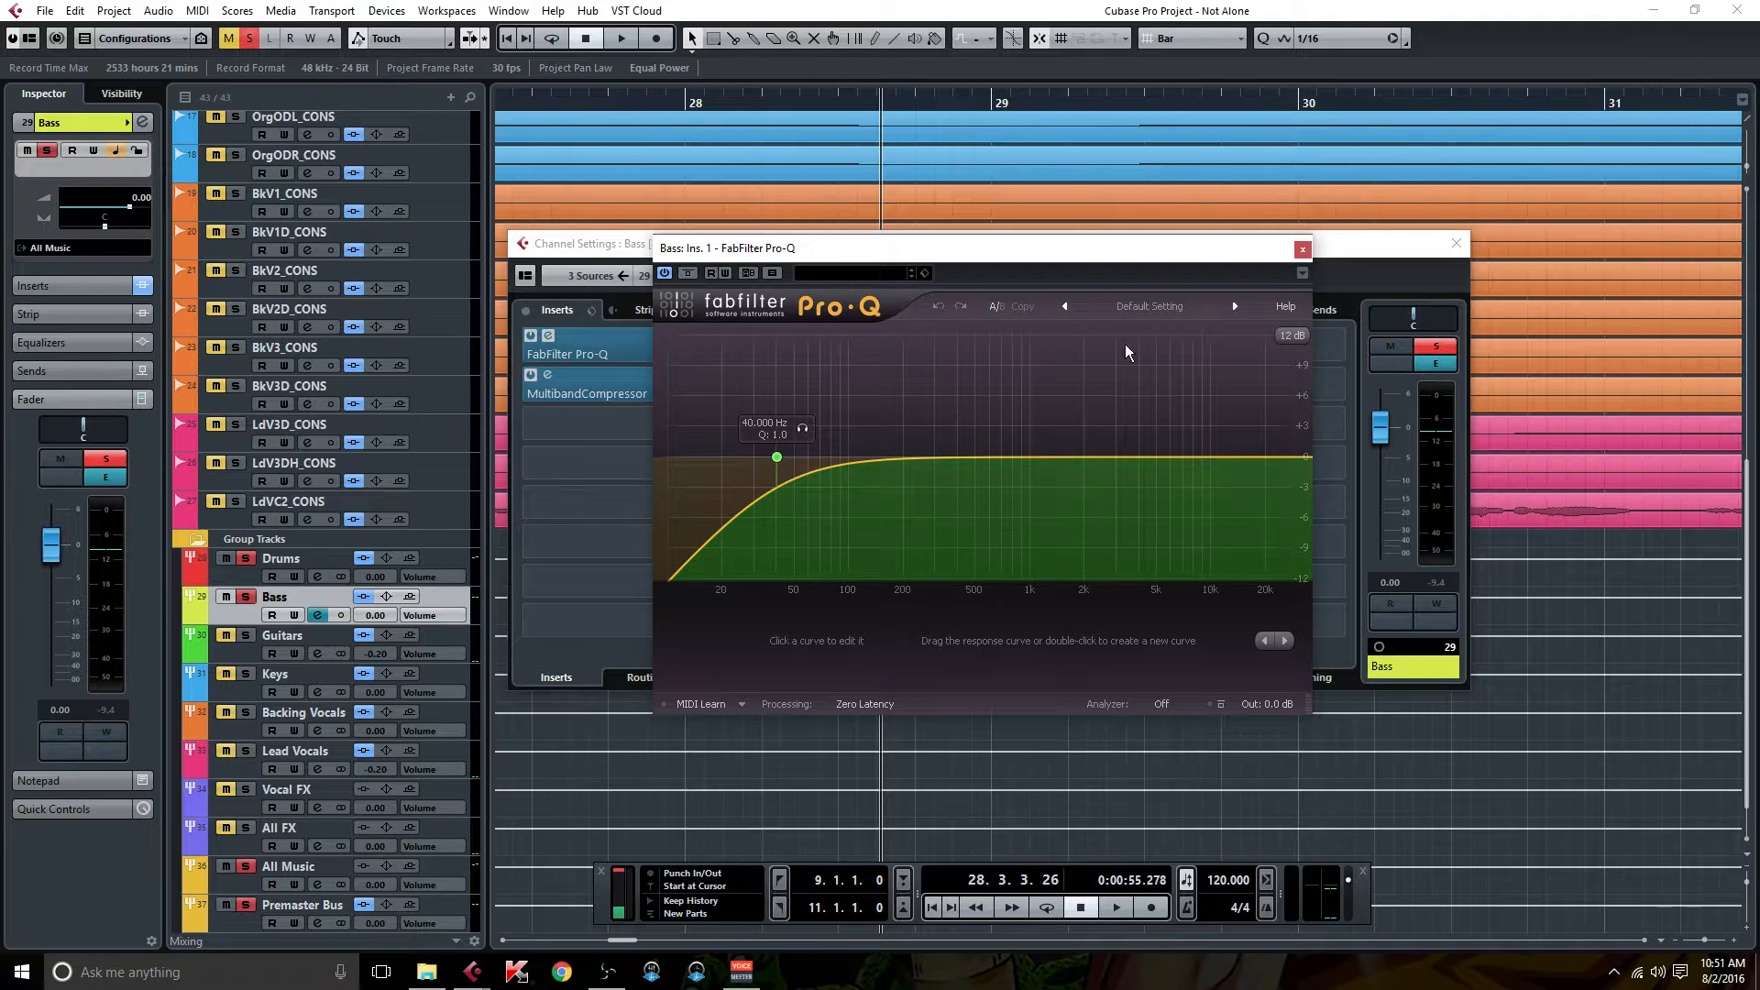
Examine the filter settings in the BassDI_CONS track's Virtual Mix Rack, then close the plug-in and channel windows.
scroll(345, 366, up, 8)
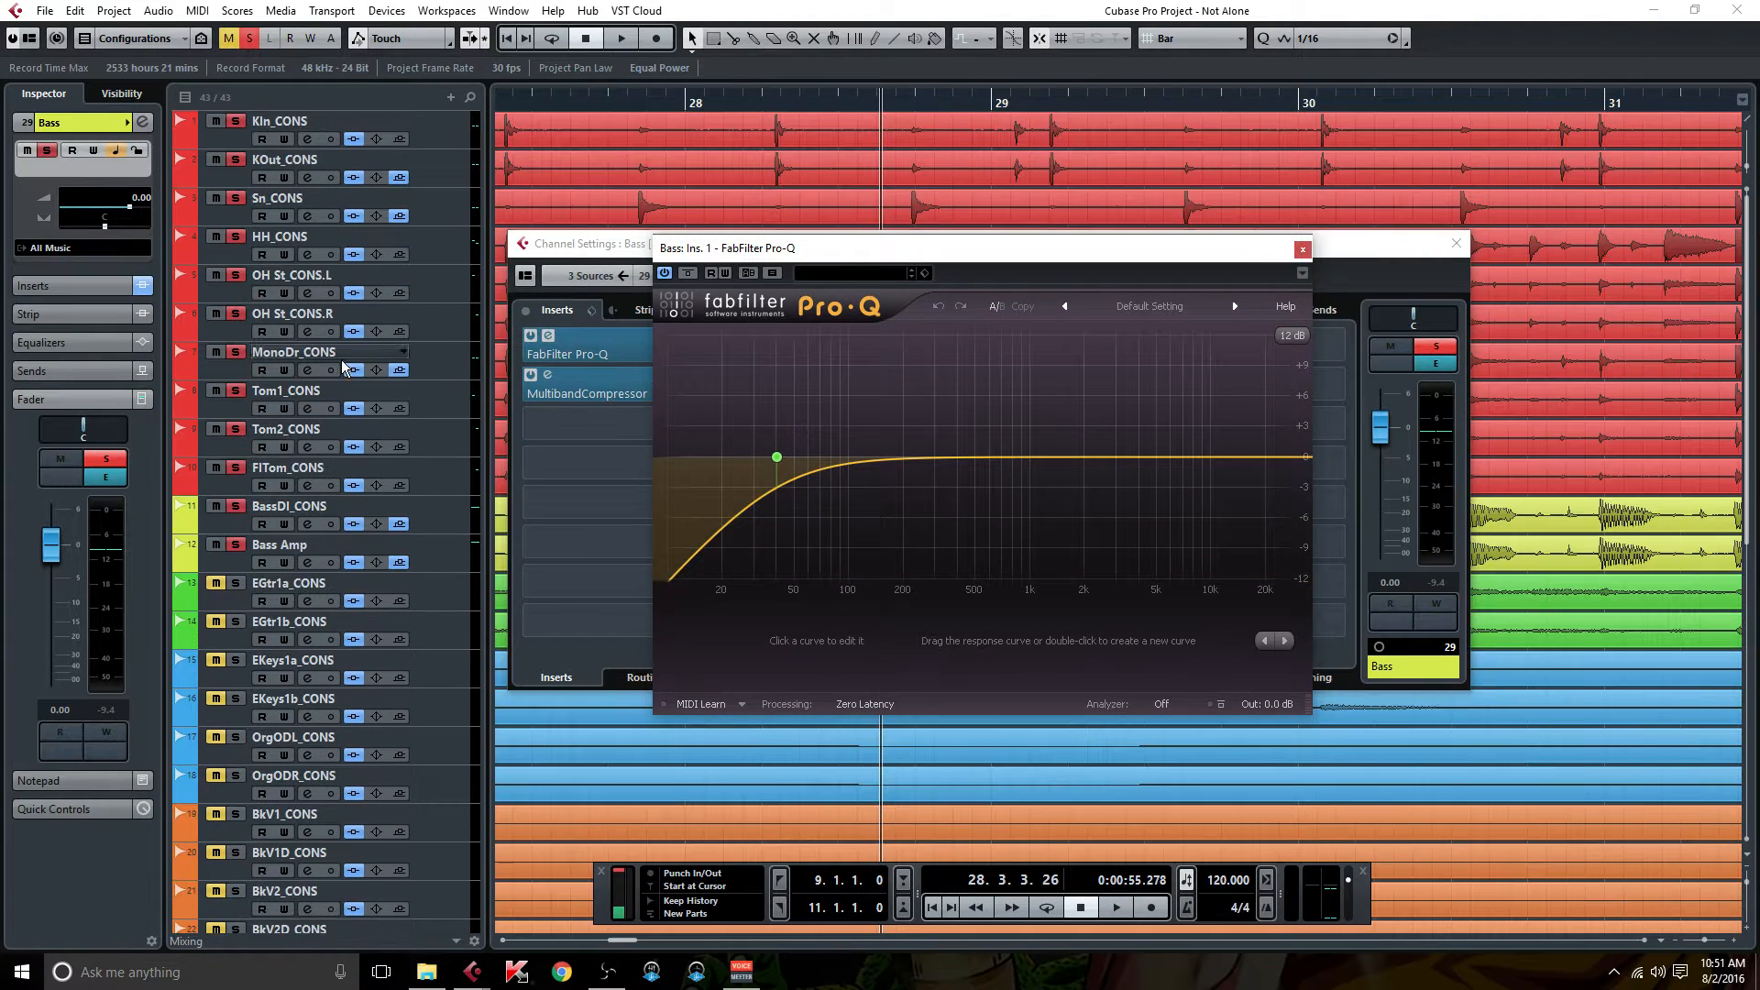
click(309, 527)
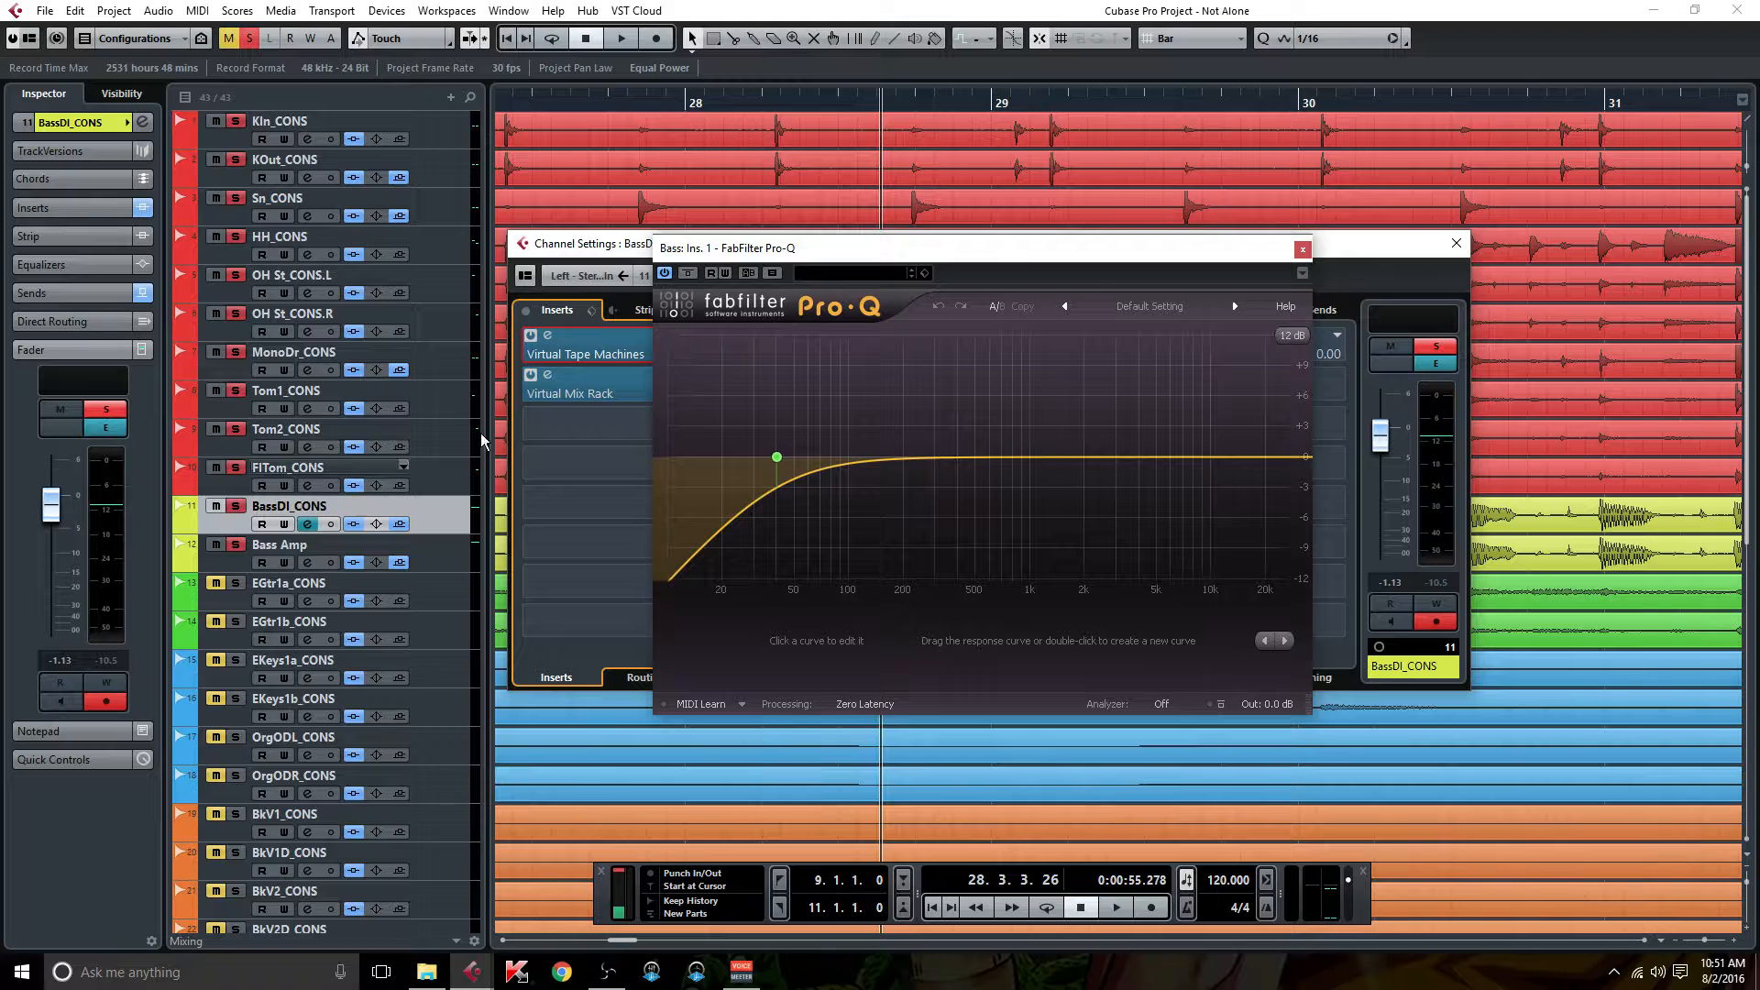
click(603, 393)
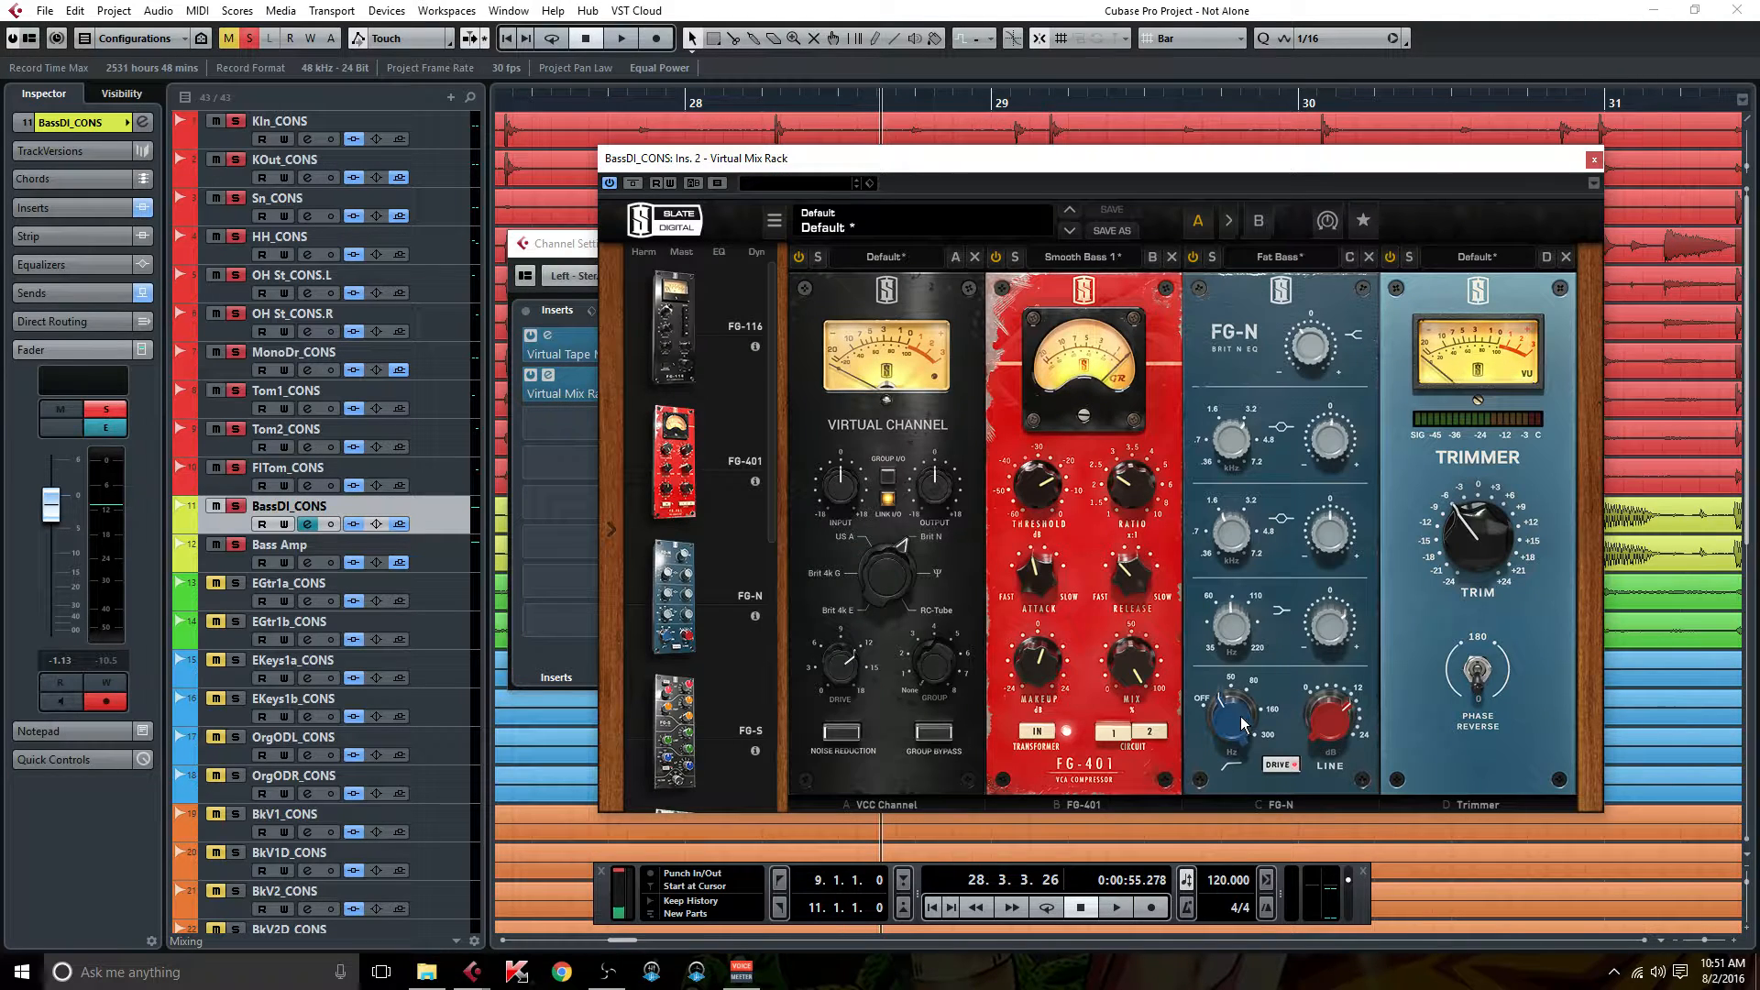
click(1594, 162)
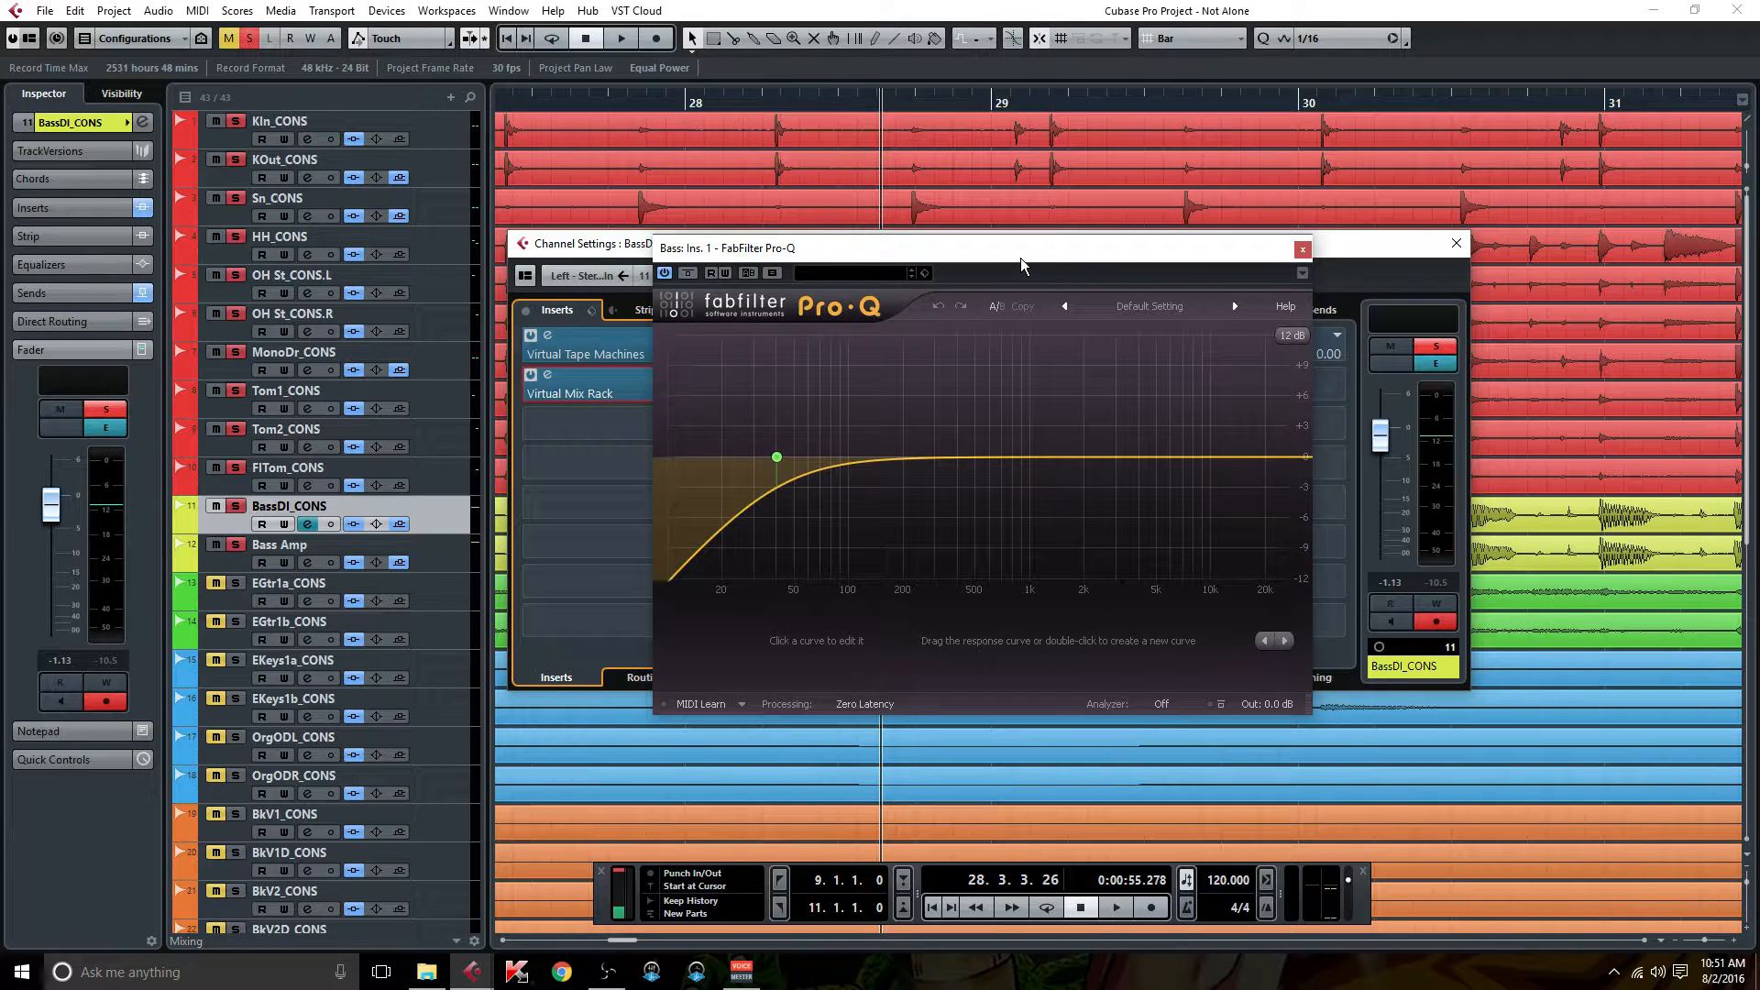
click(1301, 250)
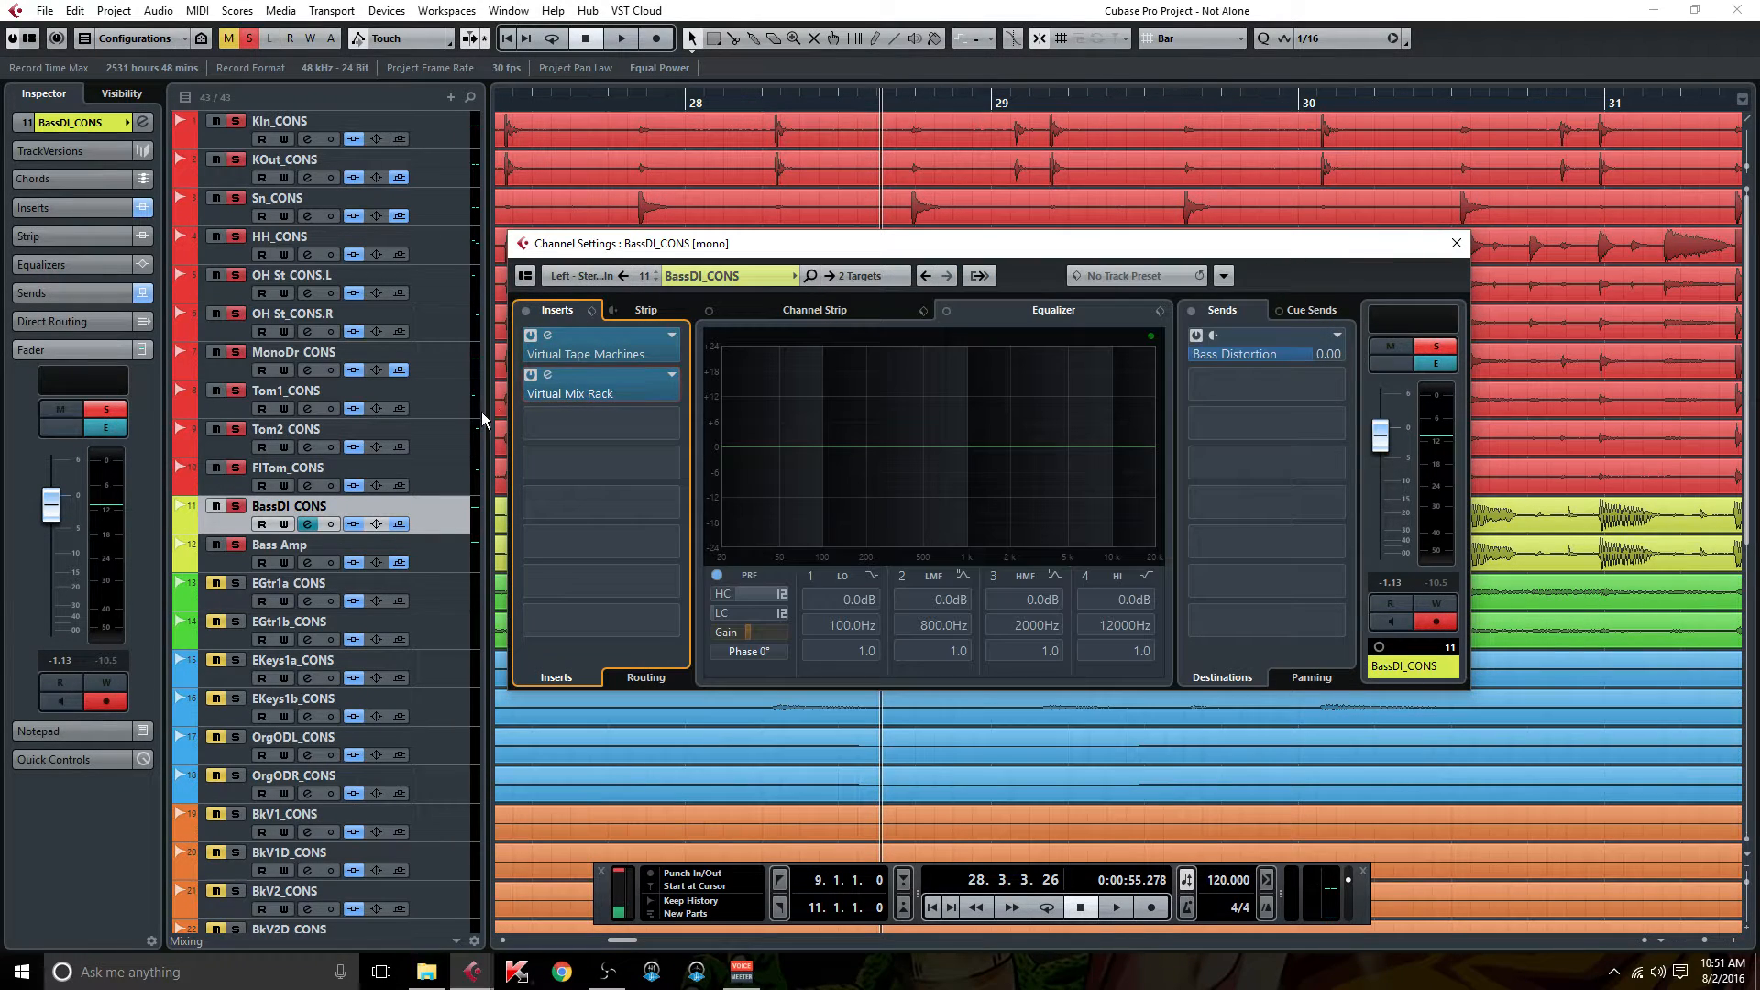
click(1456, 243)
Open the Bass group's MultibandCompressor insert and examine its low-band compression and side-chain setting.
scroll(420, 709, down, 8)
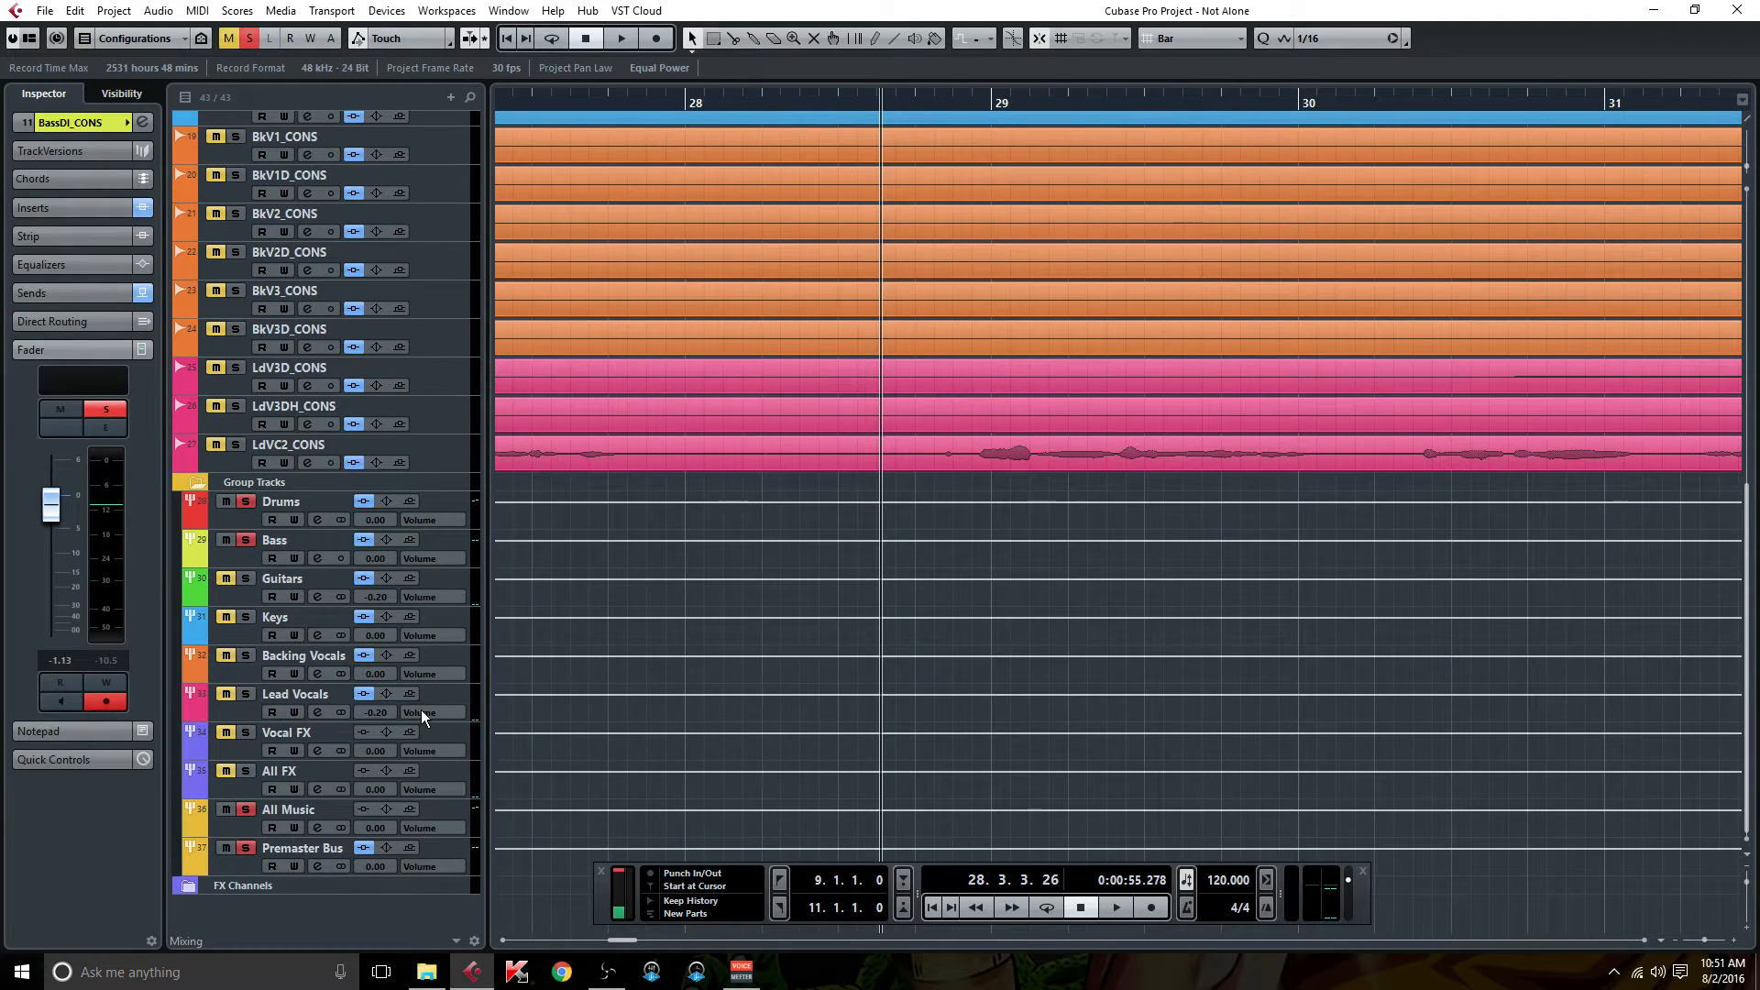
click(317, 556)
click(598, 382)
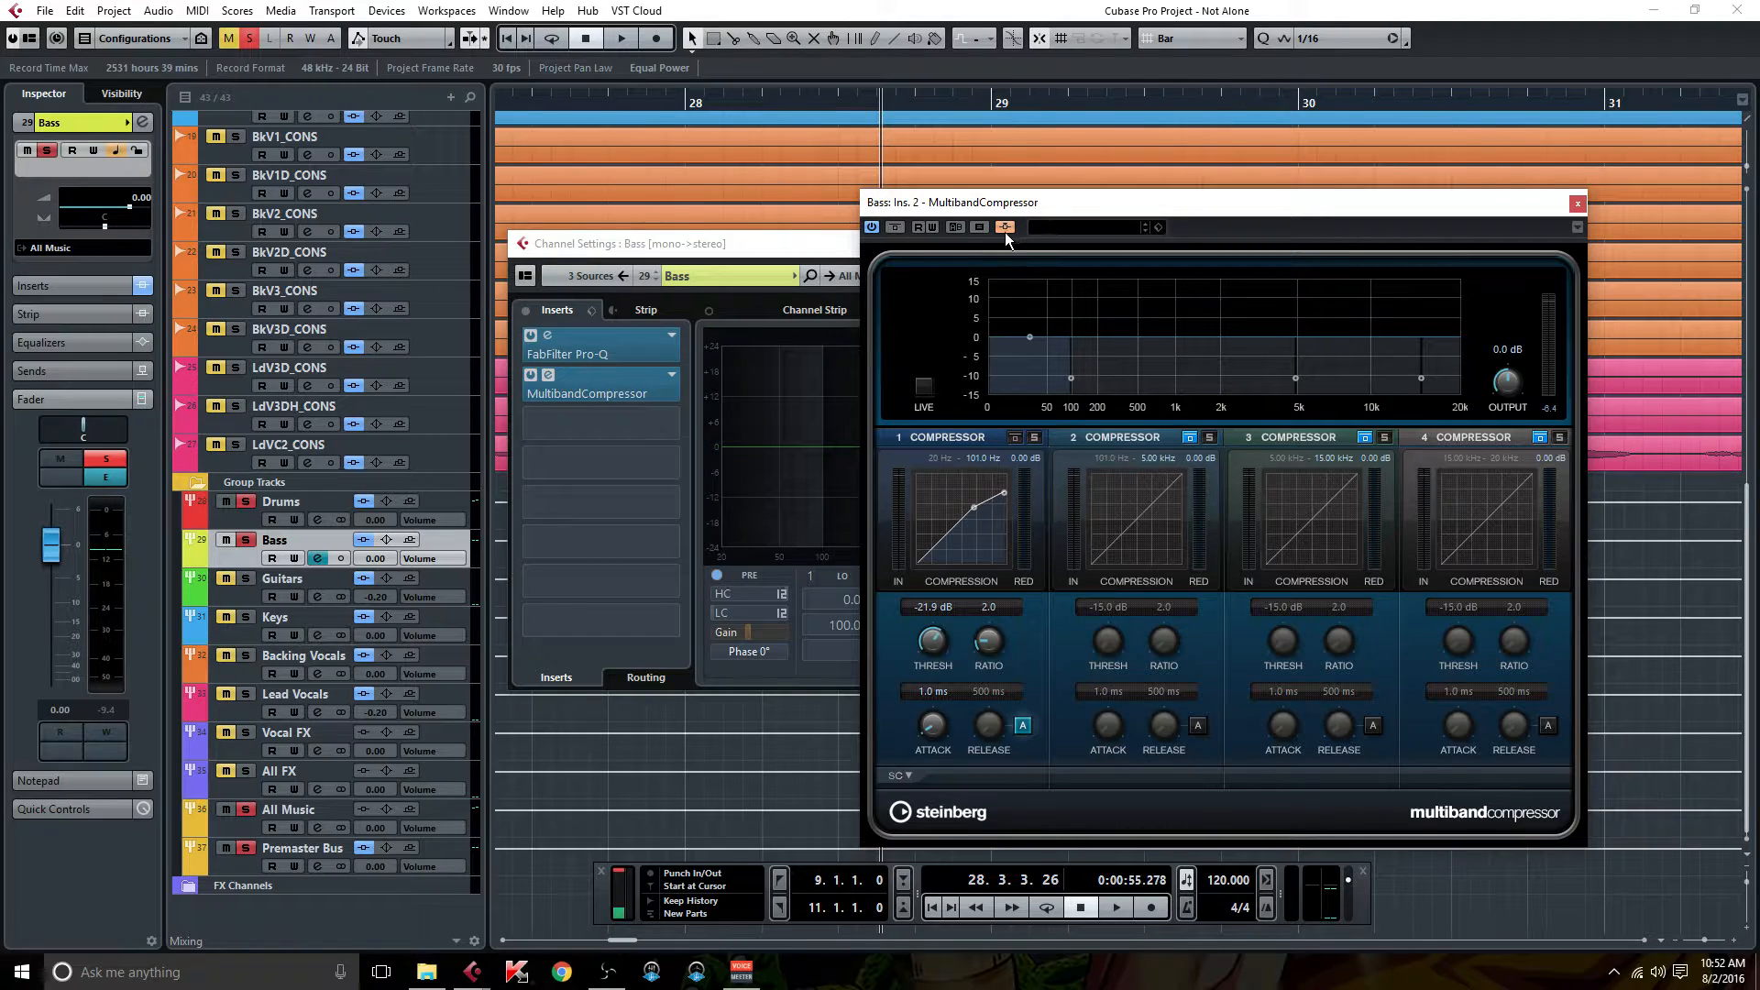
click(821, 244)
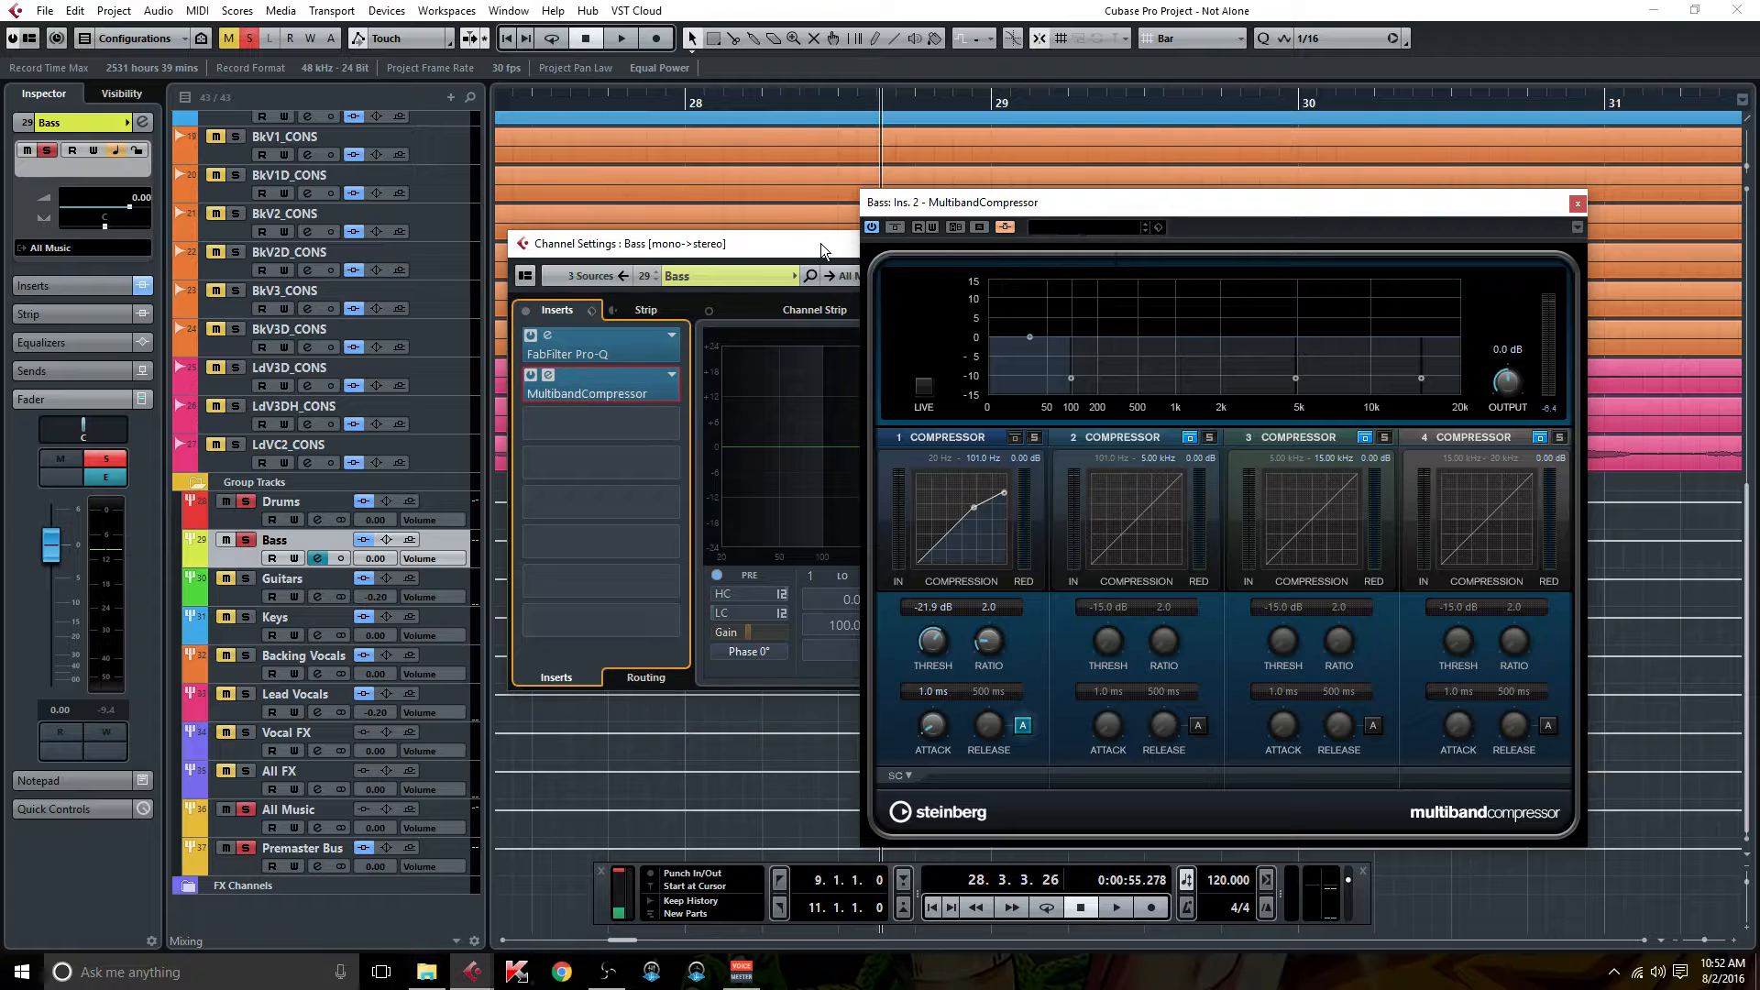
Check the KOut_CONS track's send to the Bass group's MultibandCompressor, then close both windows.
scroll(354, 352, up, 8)
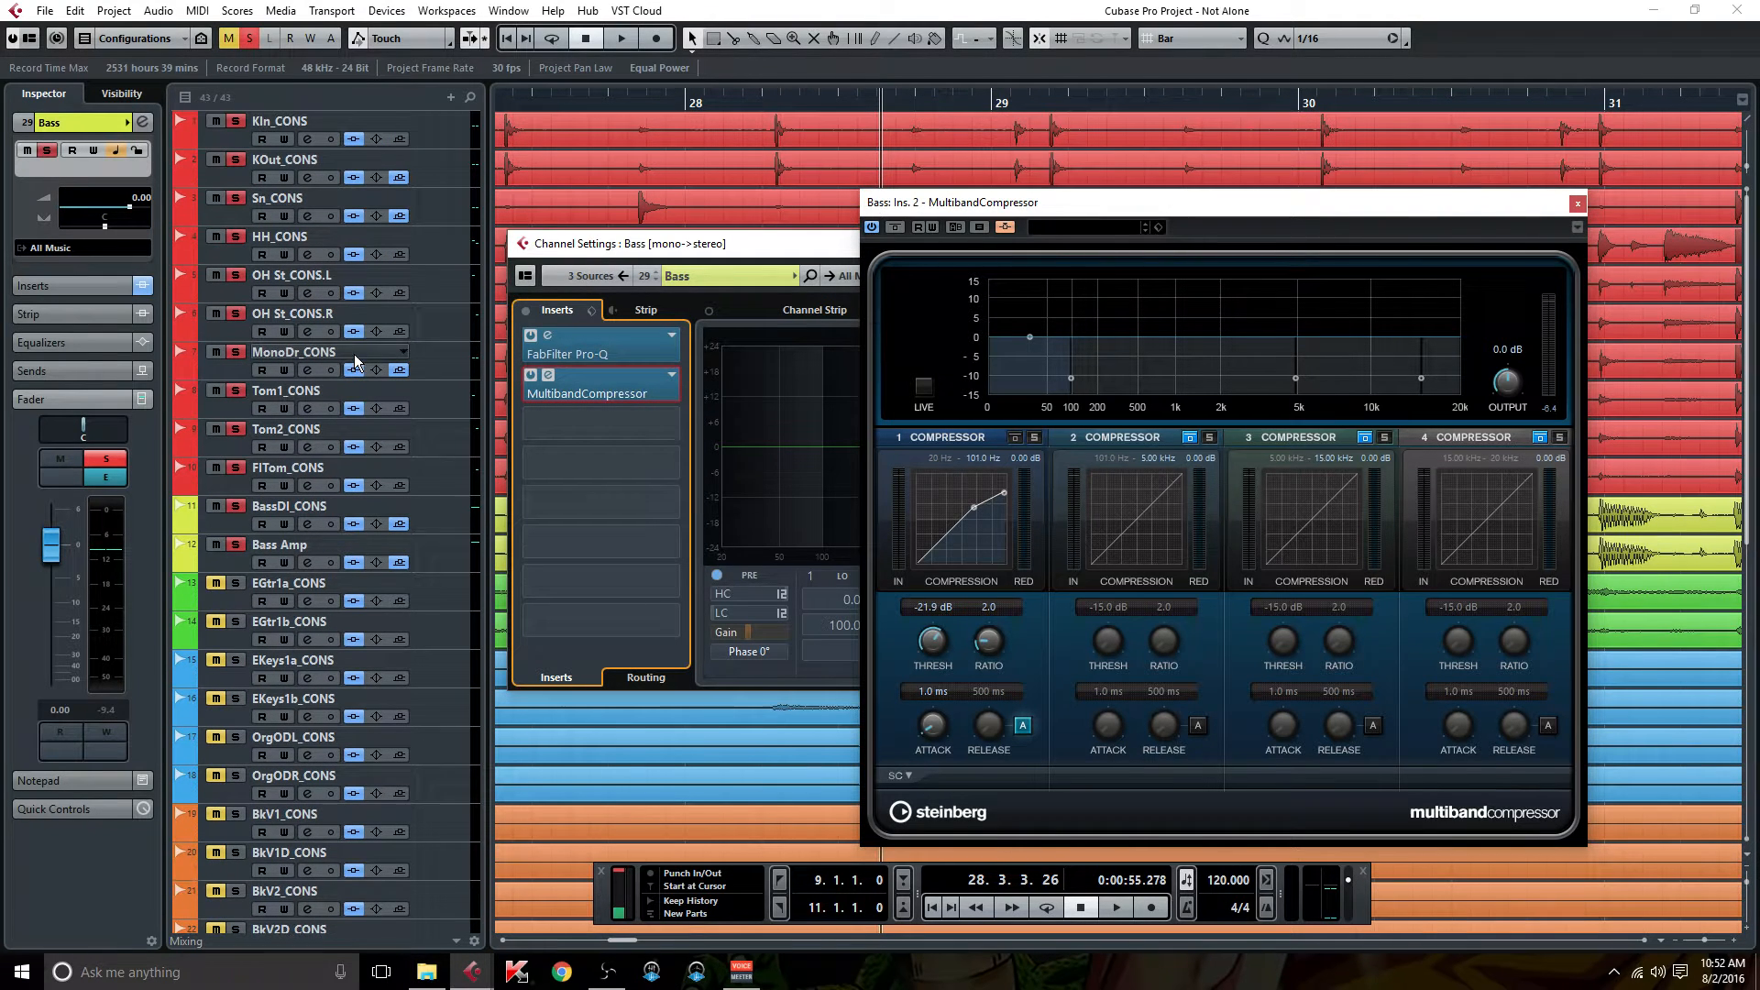
click(307, 177)
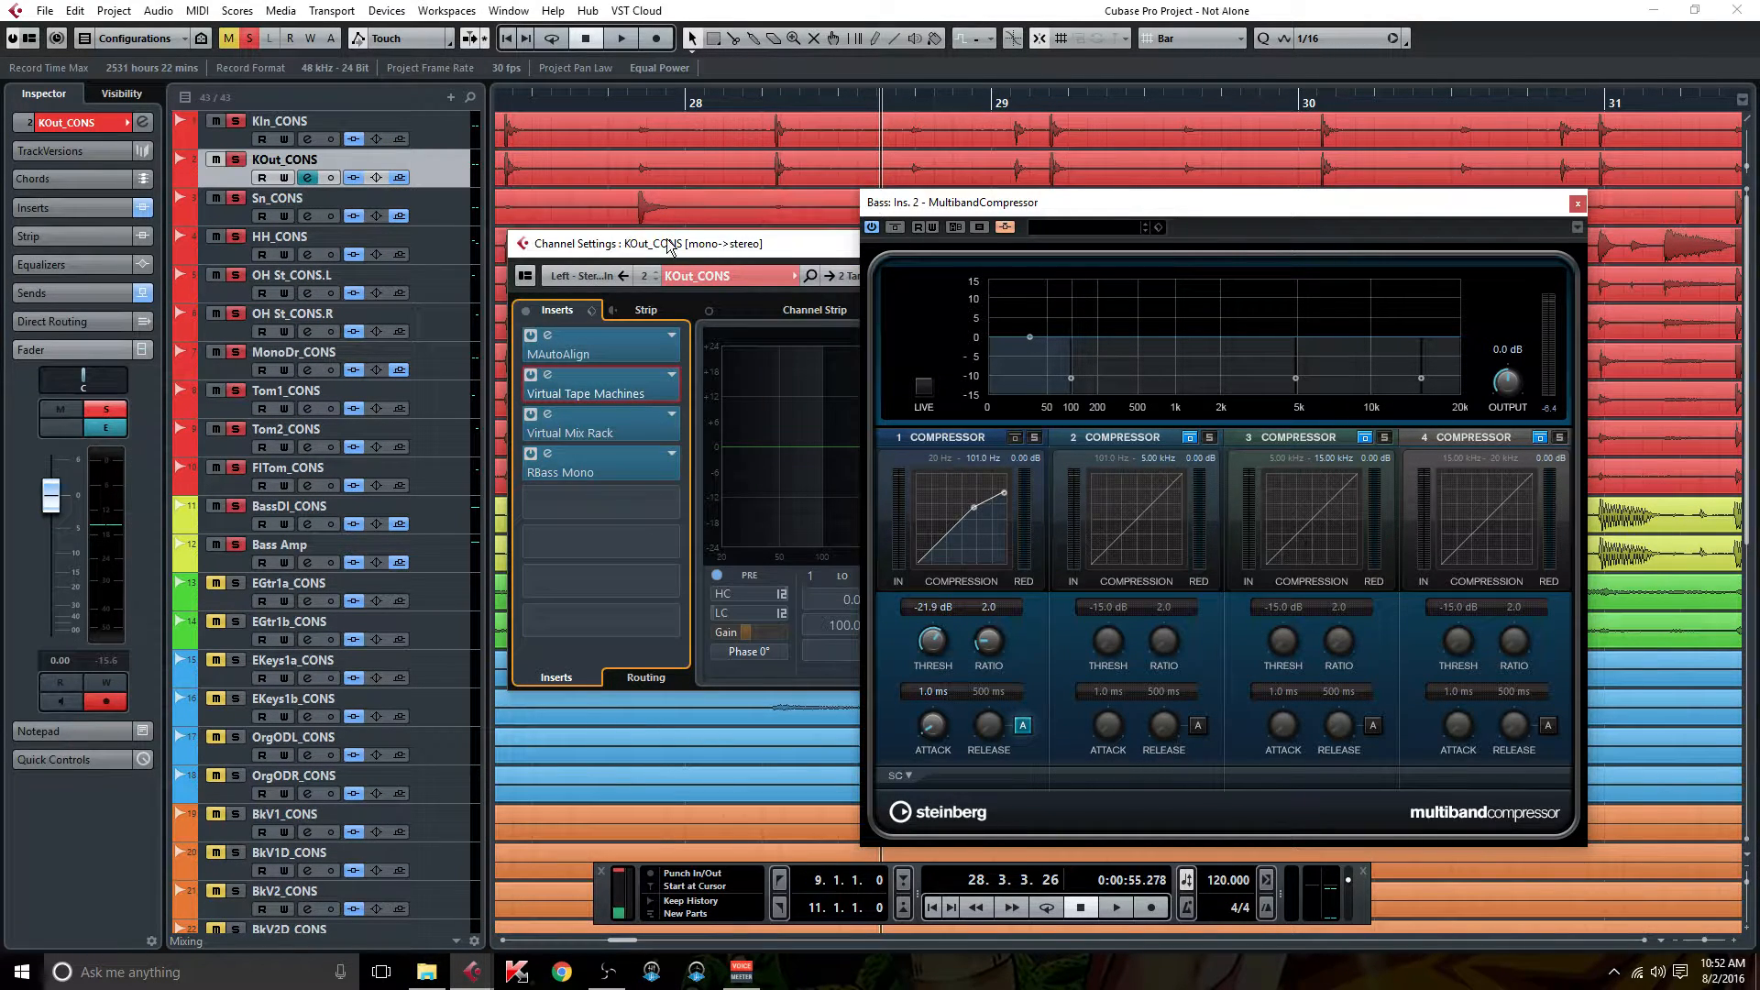
drag(667, 242, 142, 262)
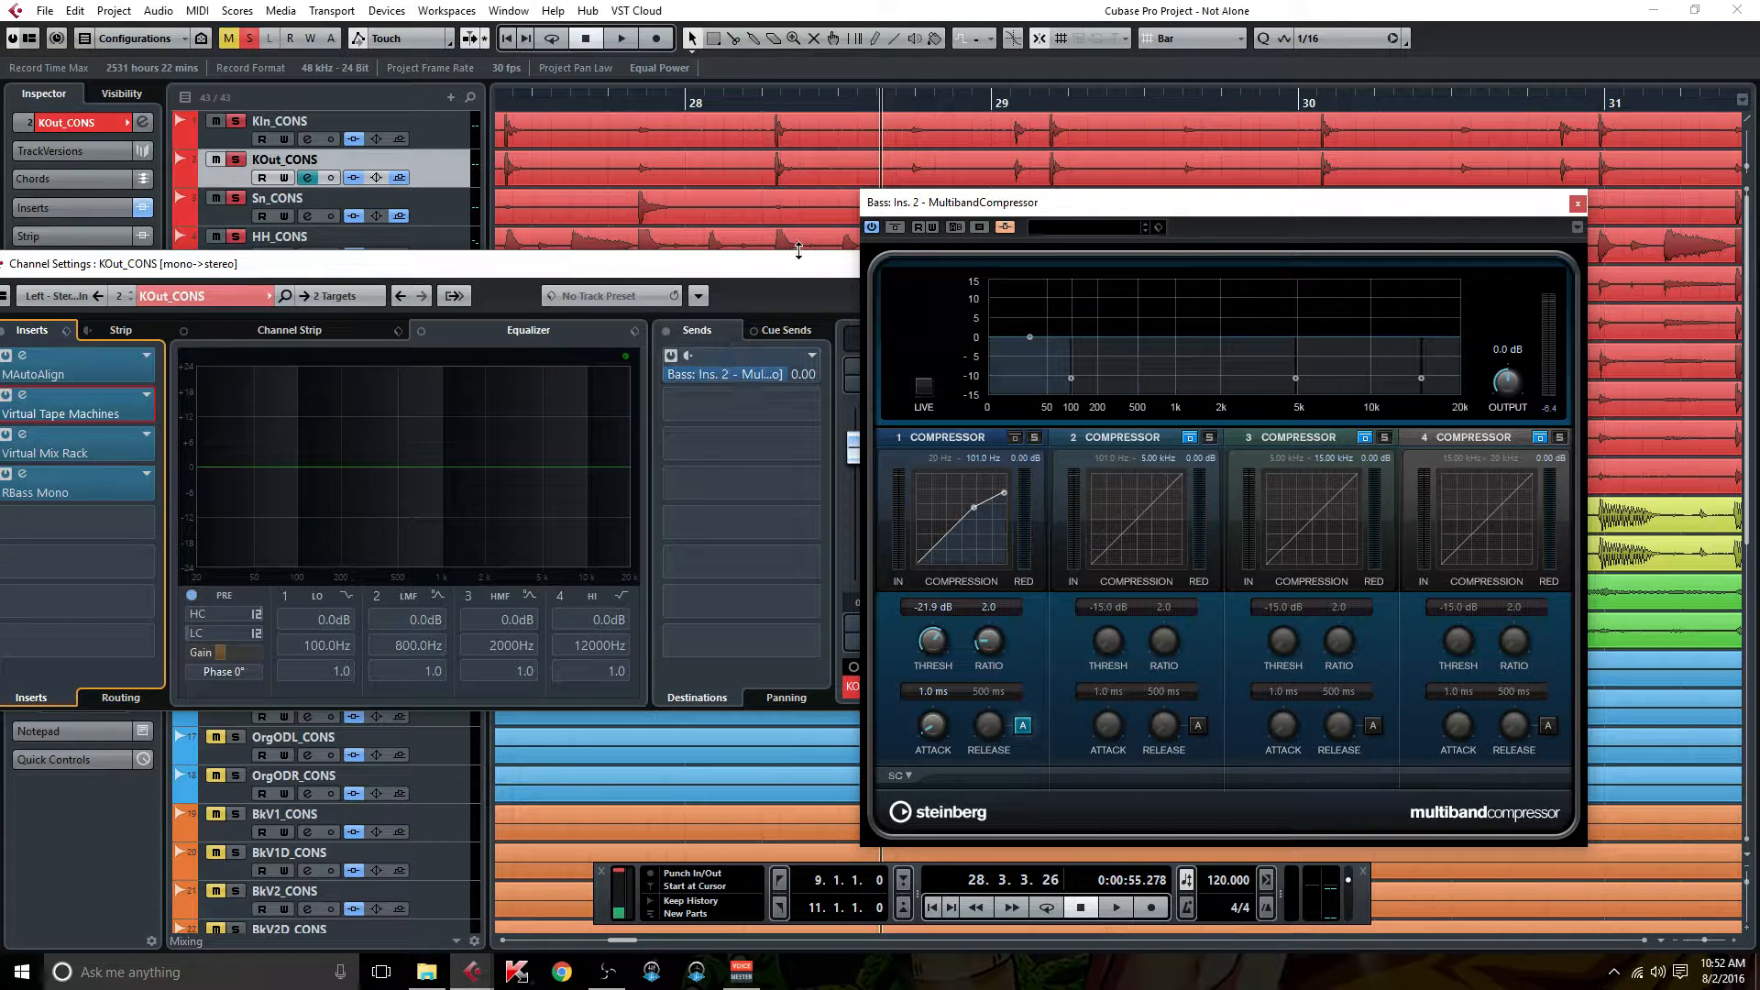
drag(798, 250, 807, 289)
click(775, 287)
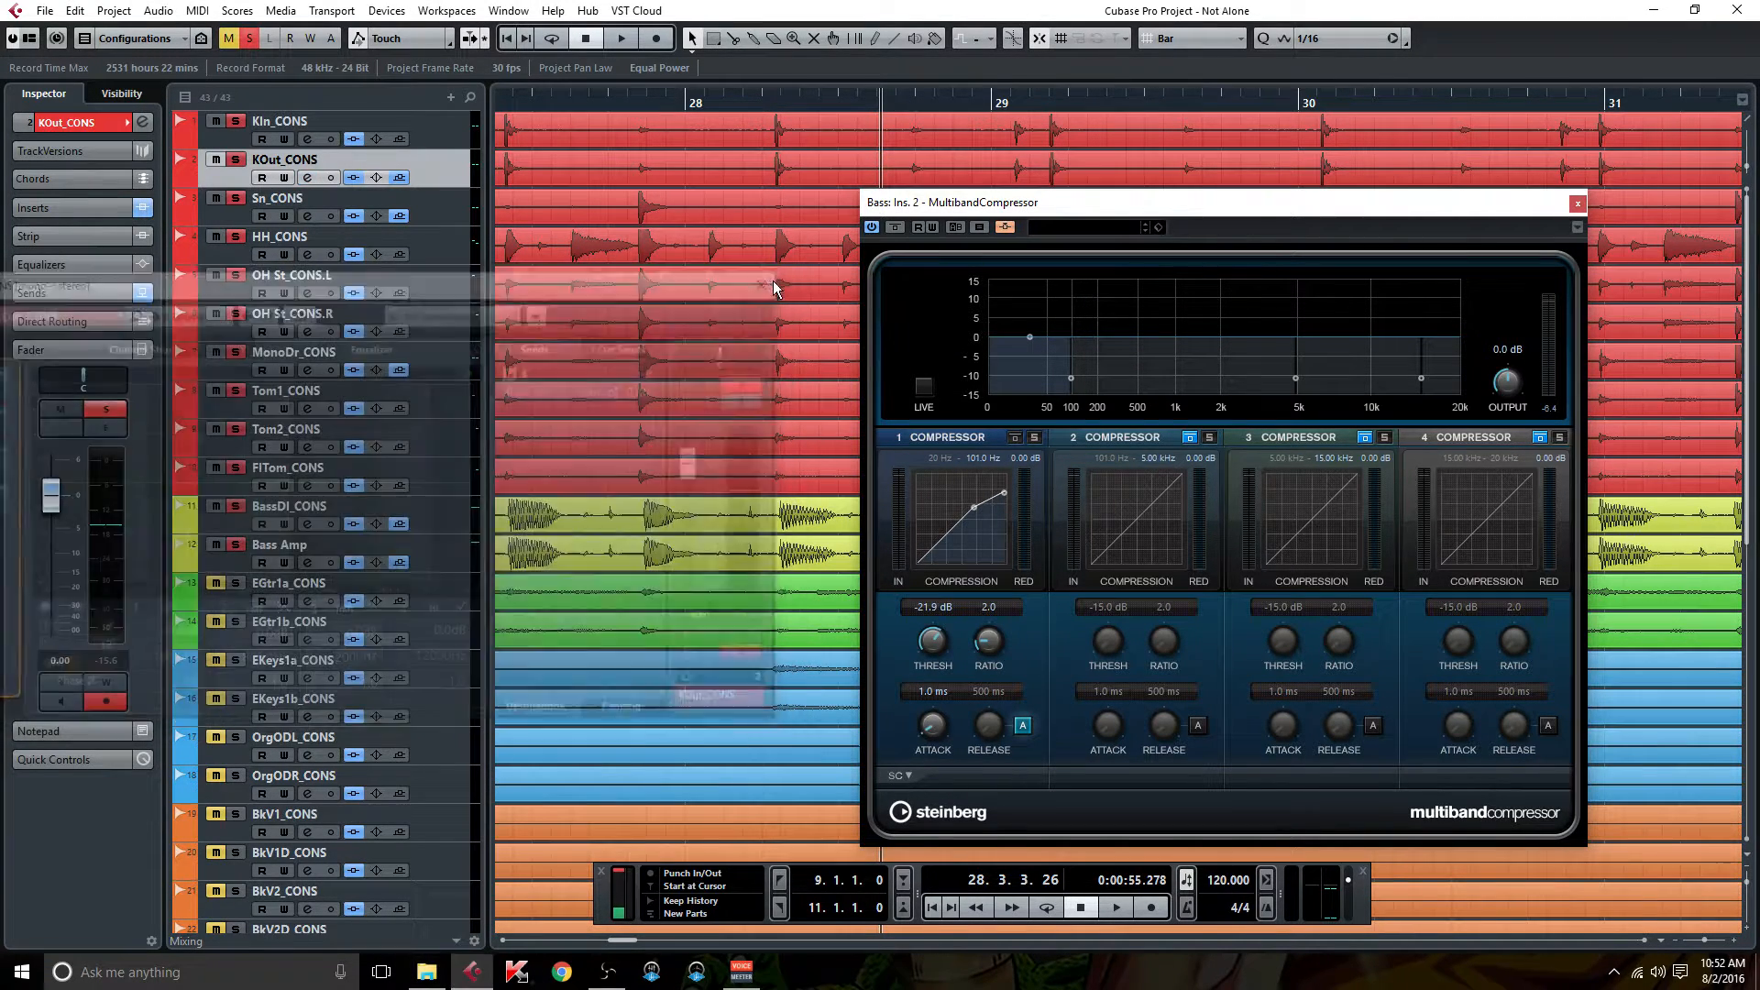
click(1577, 203)
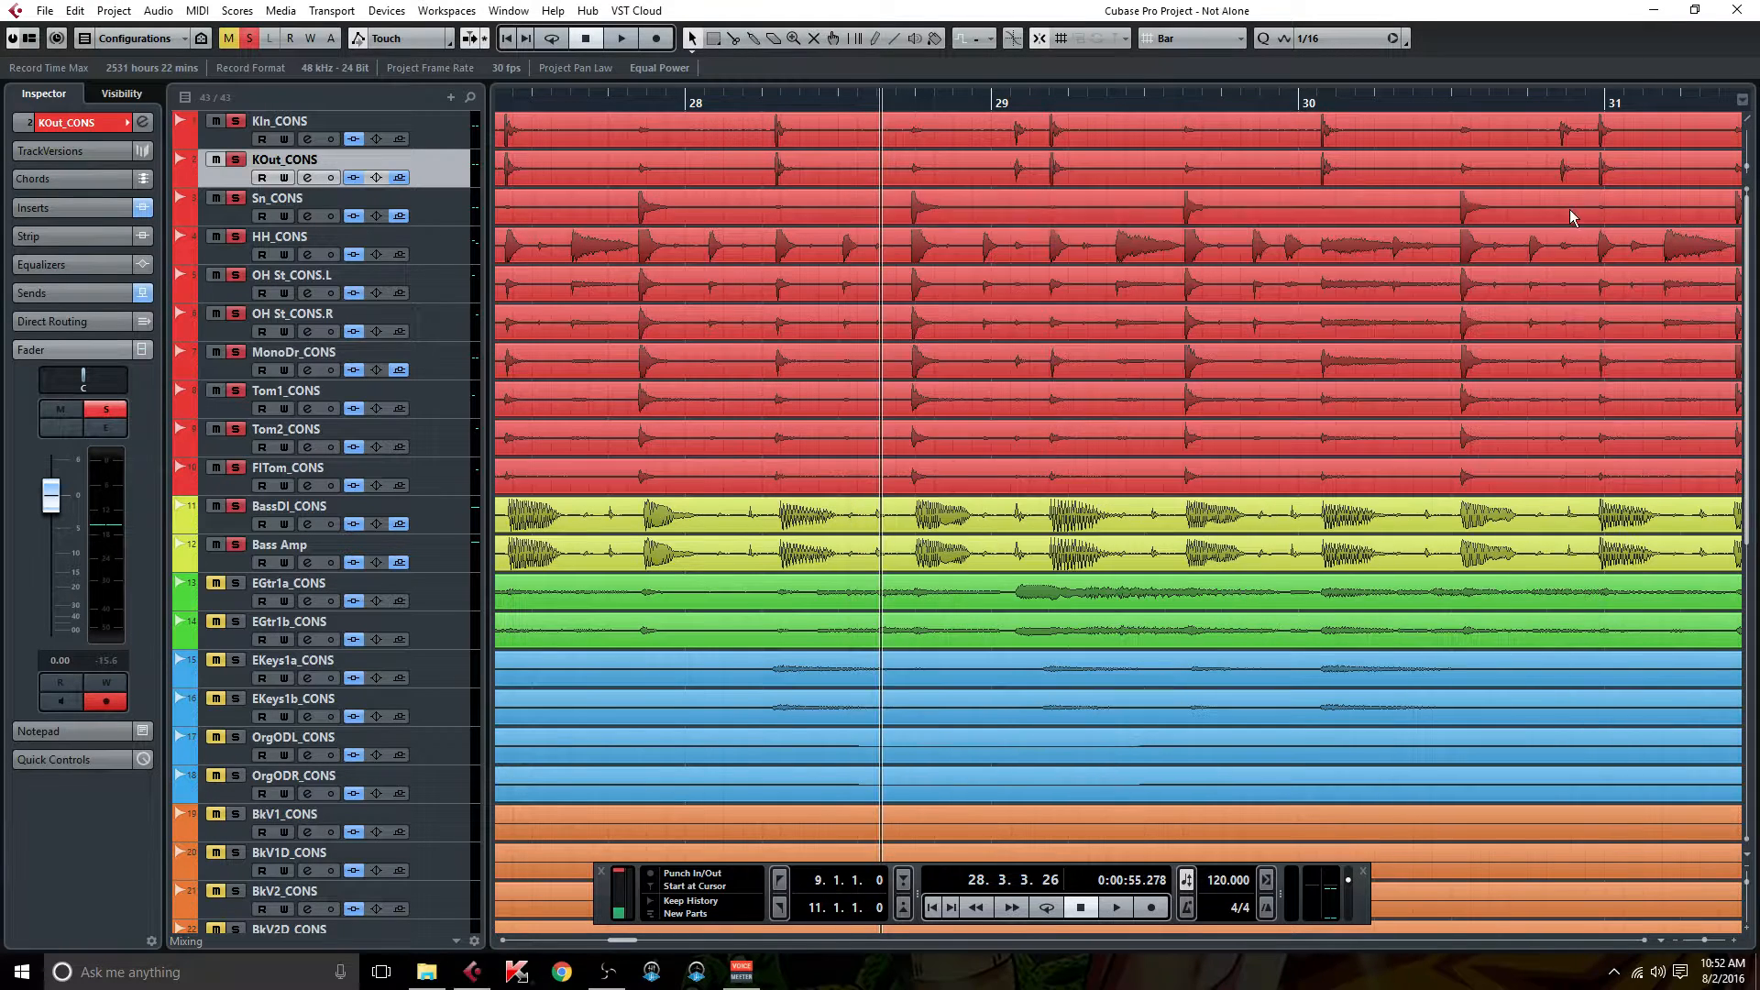
Open the Bass group's channel settings and add a Parametric I low EQ band cutting about 1.3 dB near 78 Hz.
scroll(306, 734, down, 10)
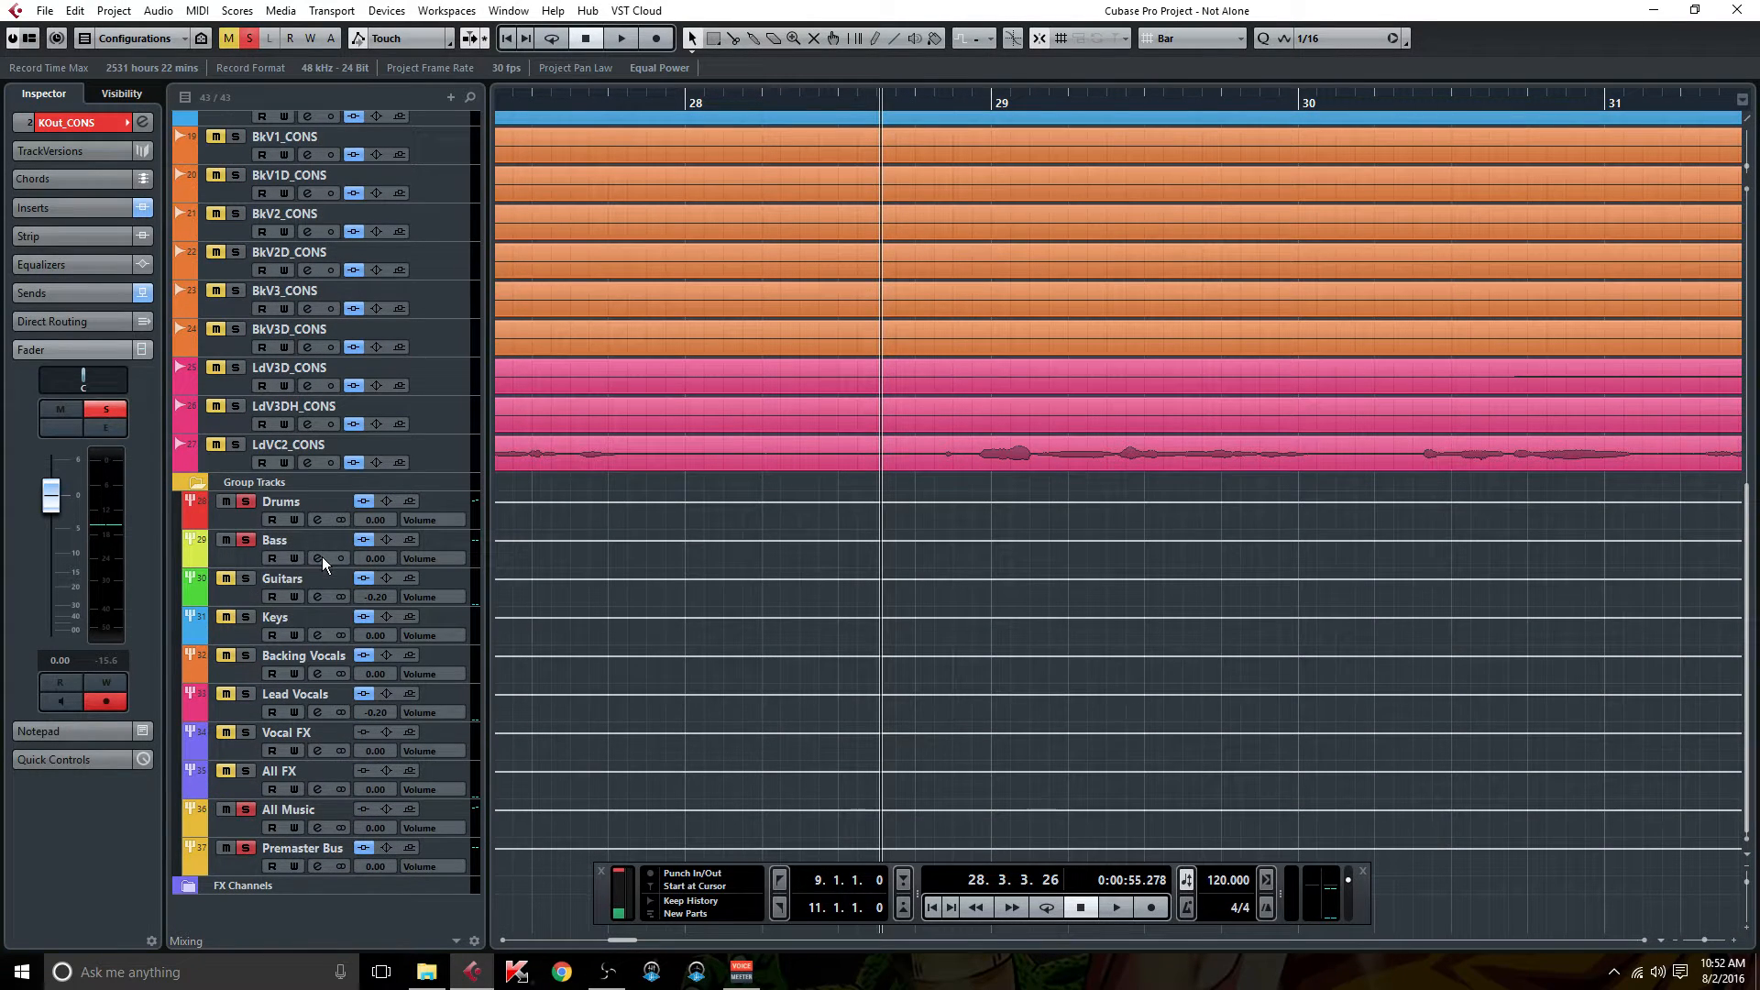
click(318, 559)
drag(377, 277, 928, 268)
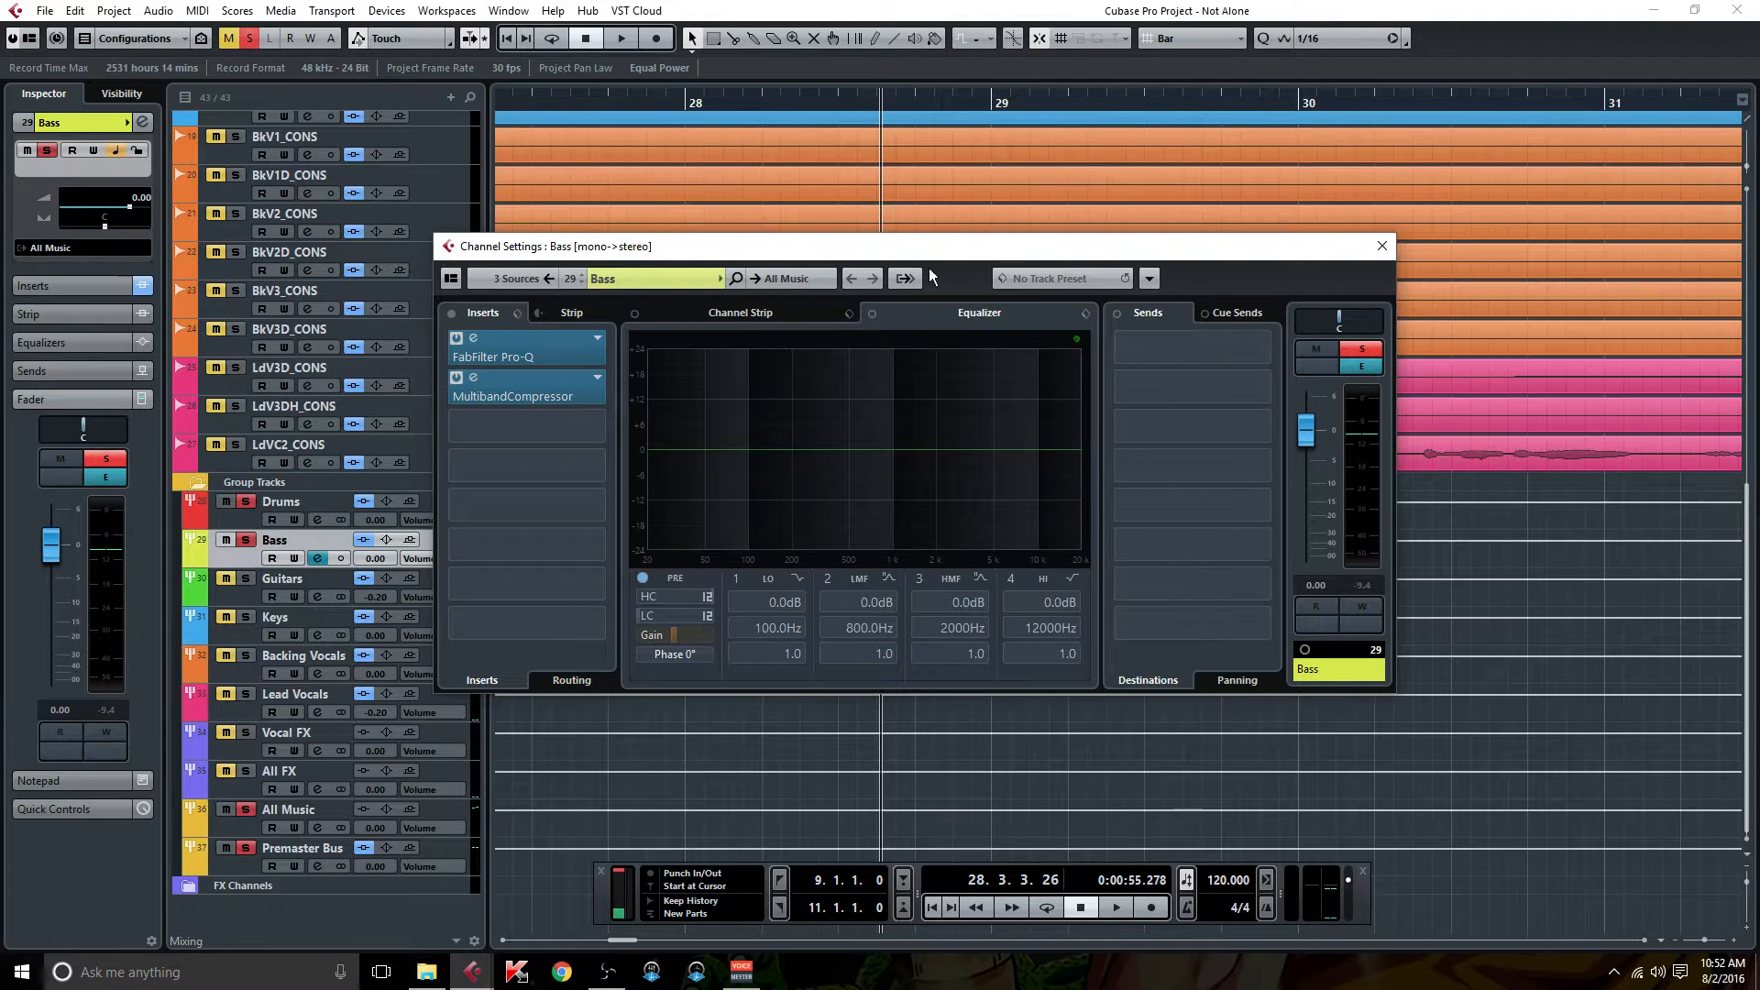
click(734, 449)
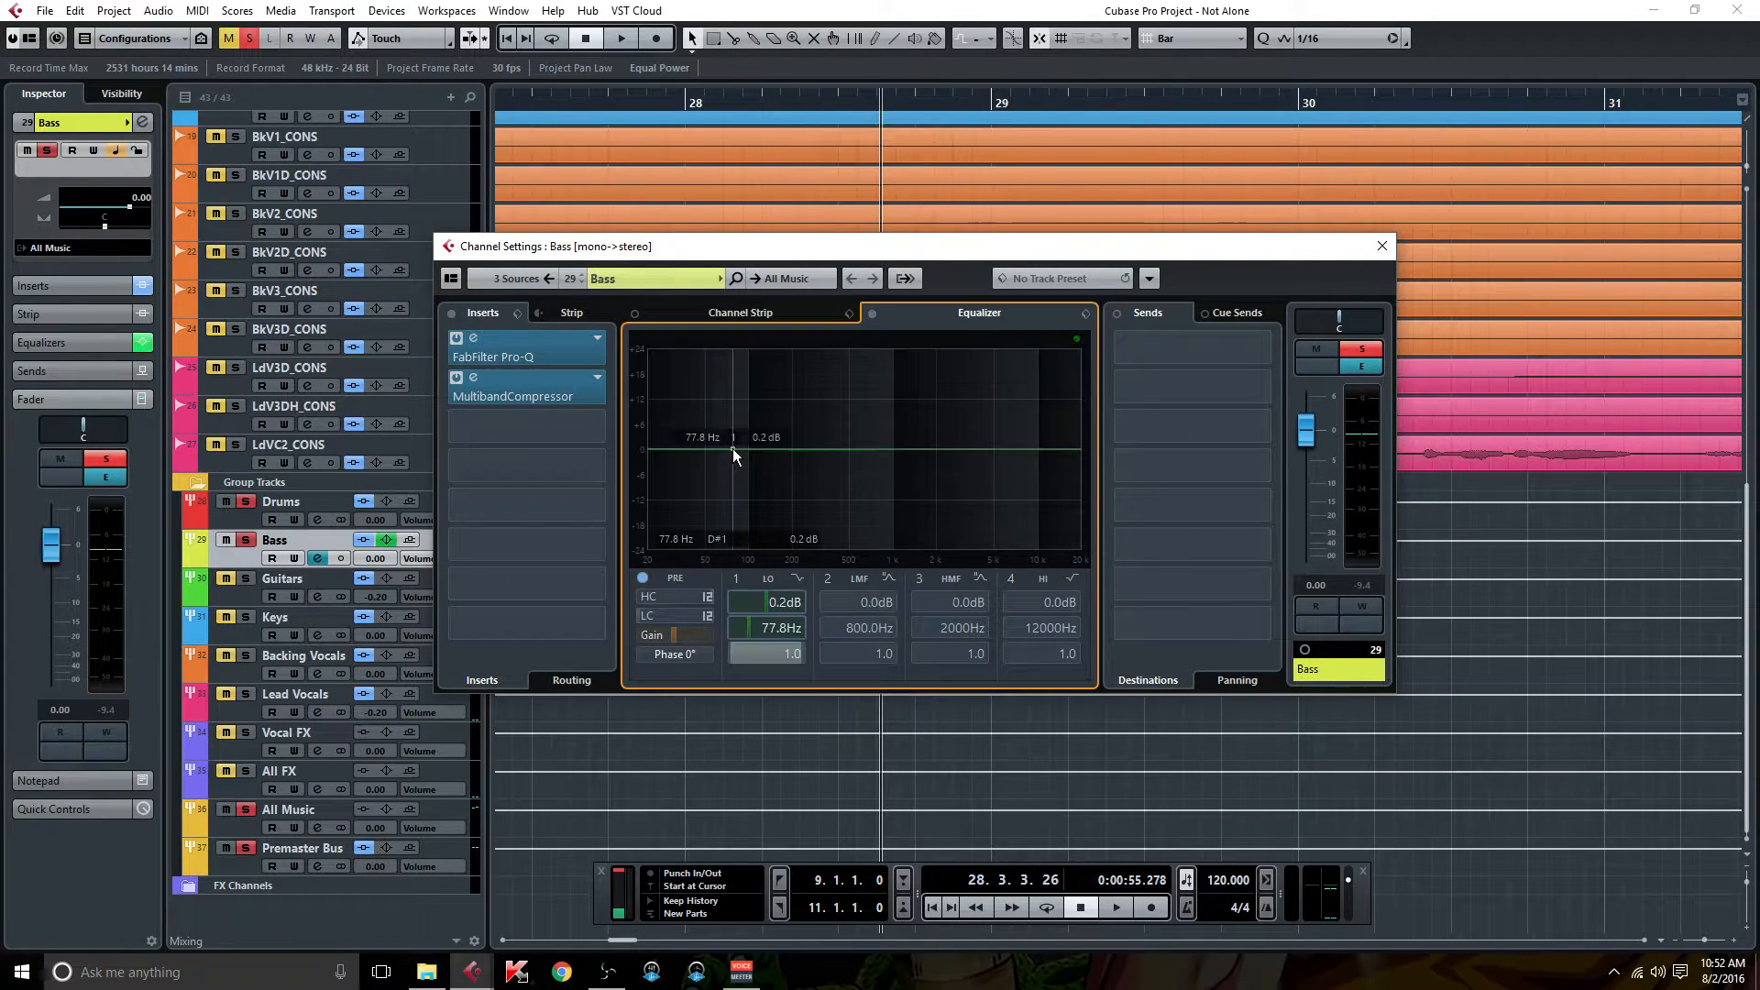
drag(733, 448, 733, 455)
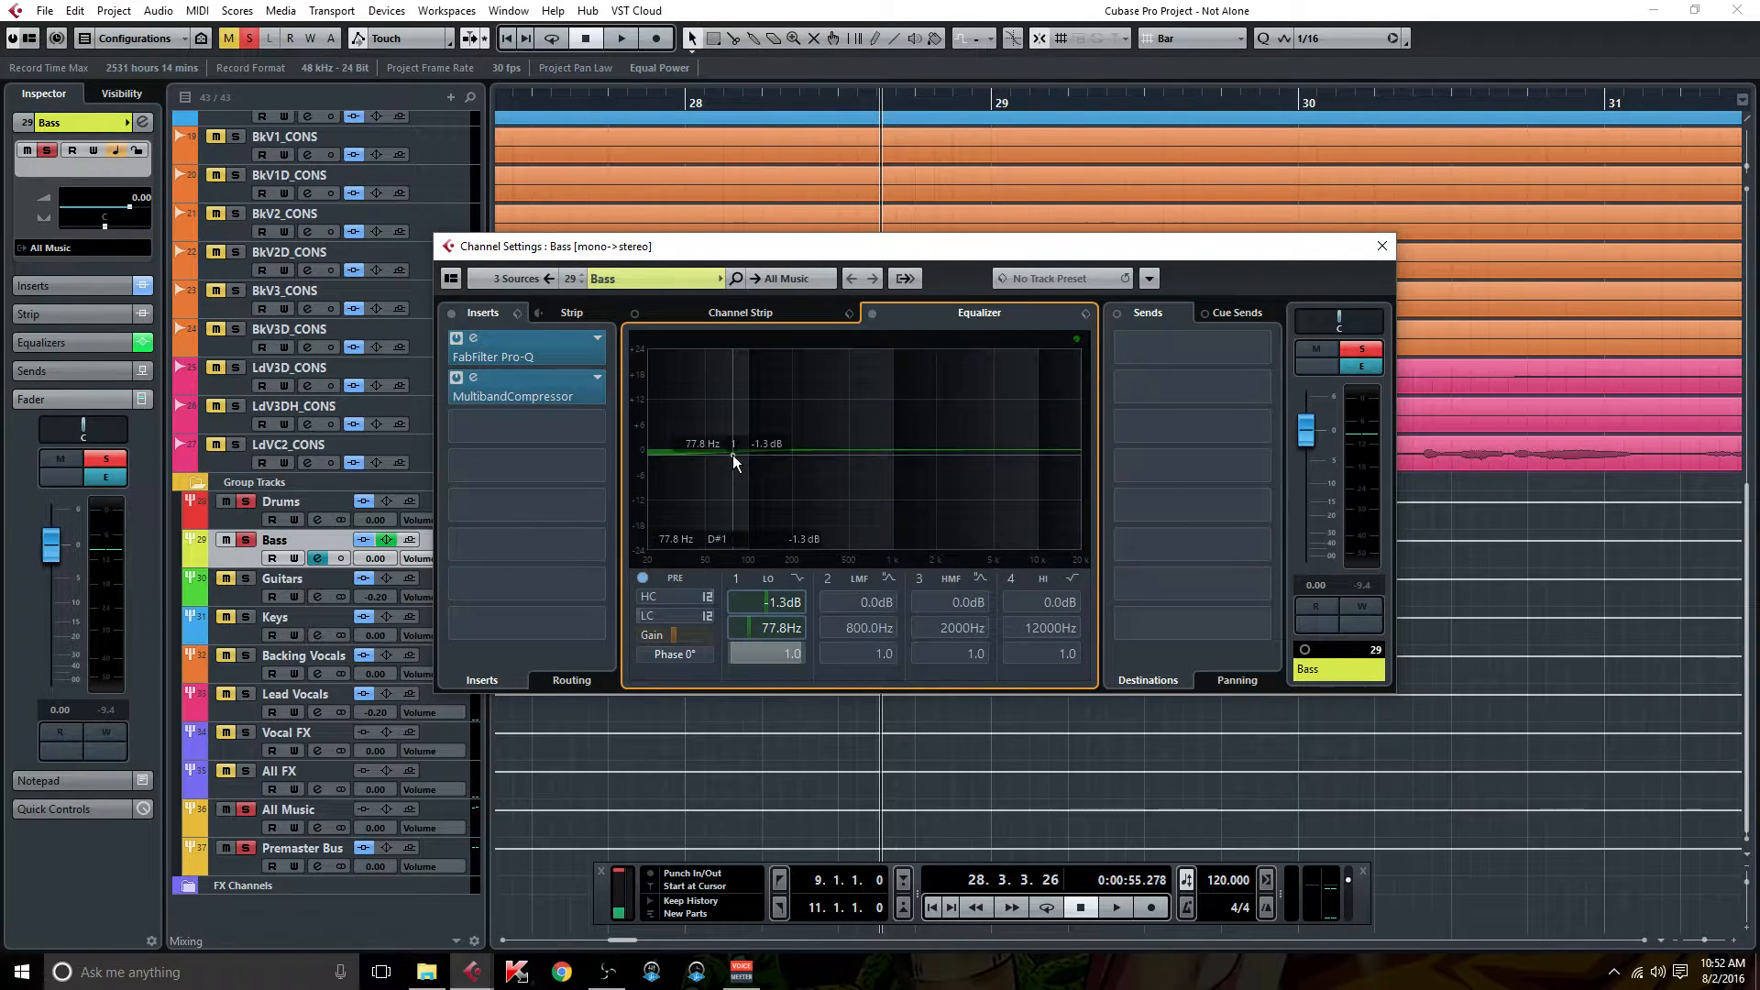
click(798, 579)
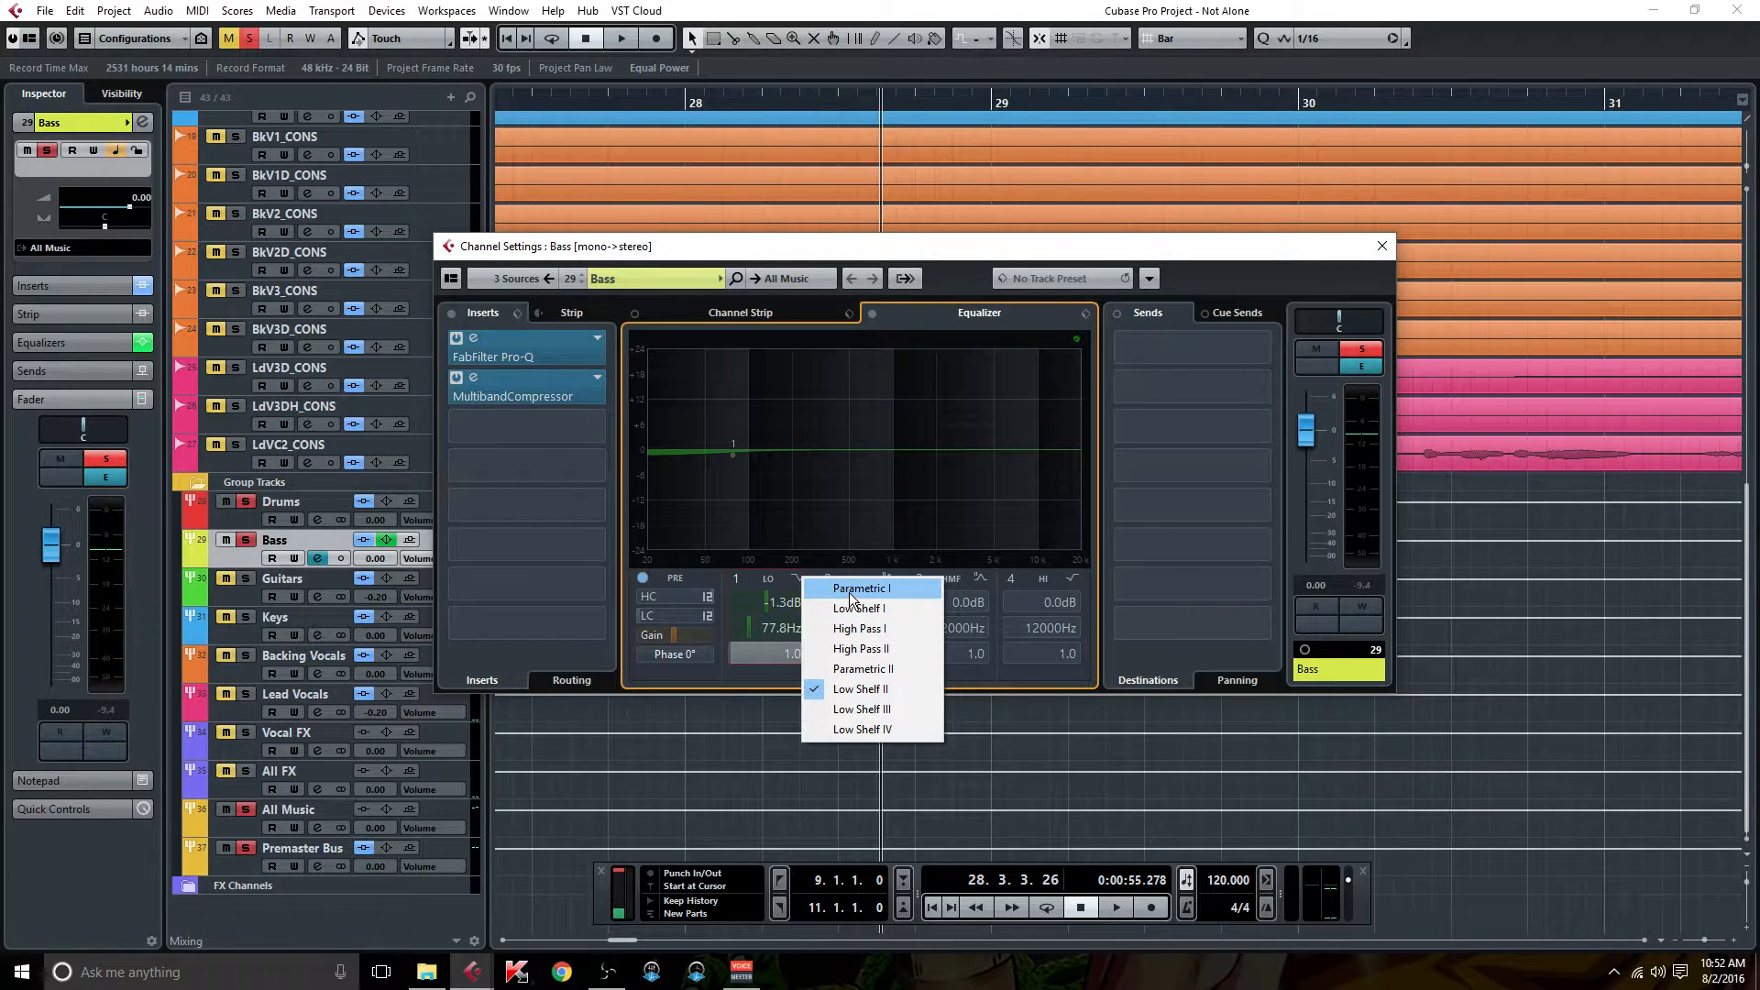
click(851, 595)
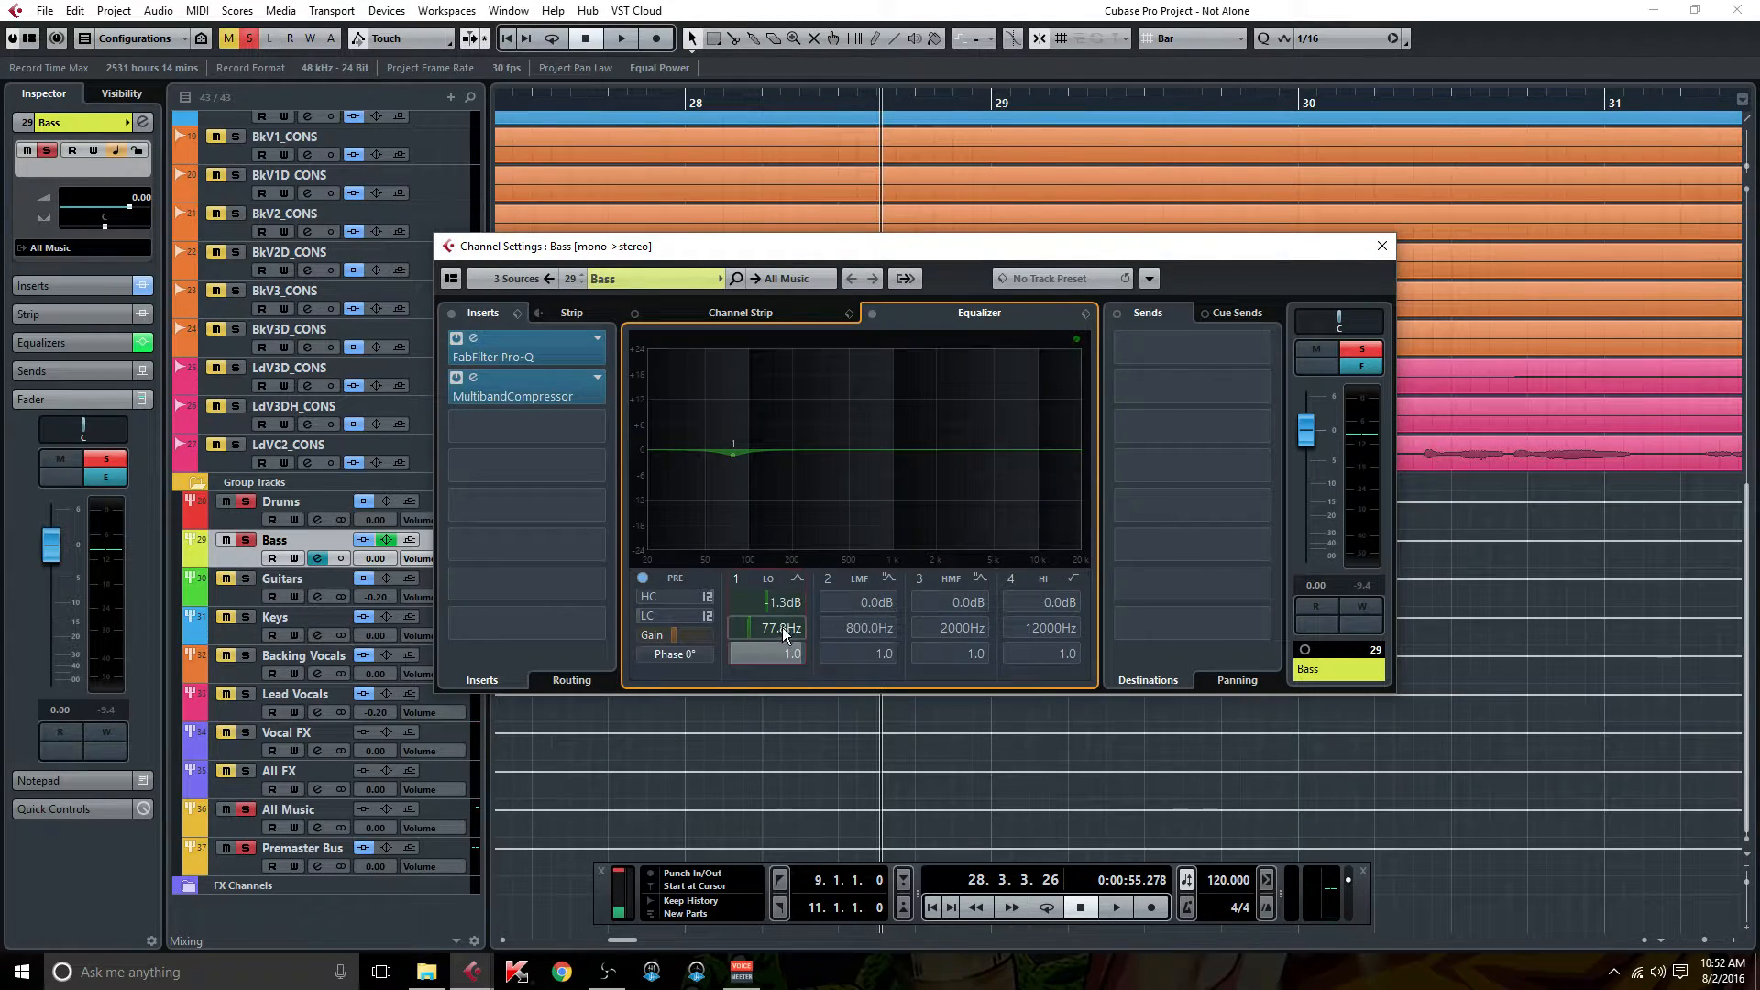
Set the Bass group's low EQ band to 60 Hz with a gain of -4.1 dB and a Q of 5.7.
text(60)
key(Return)
scroll(770, 602, down, 6)
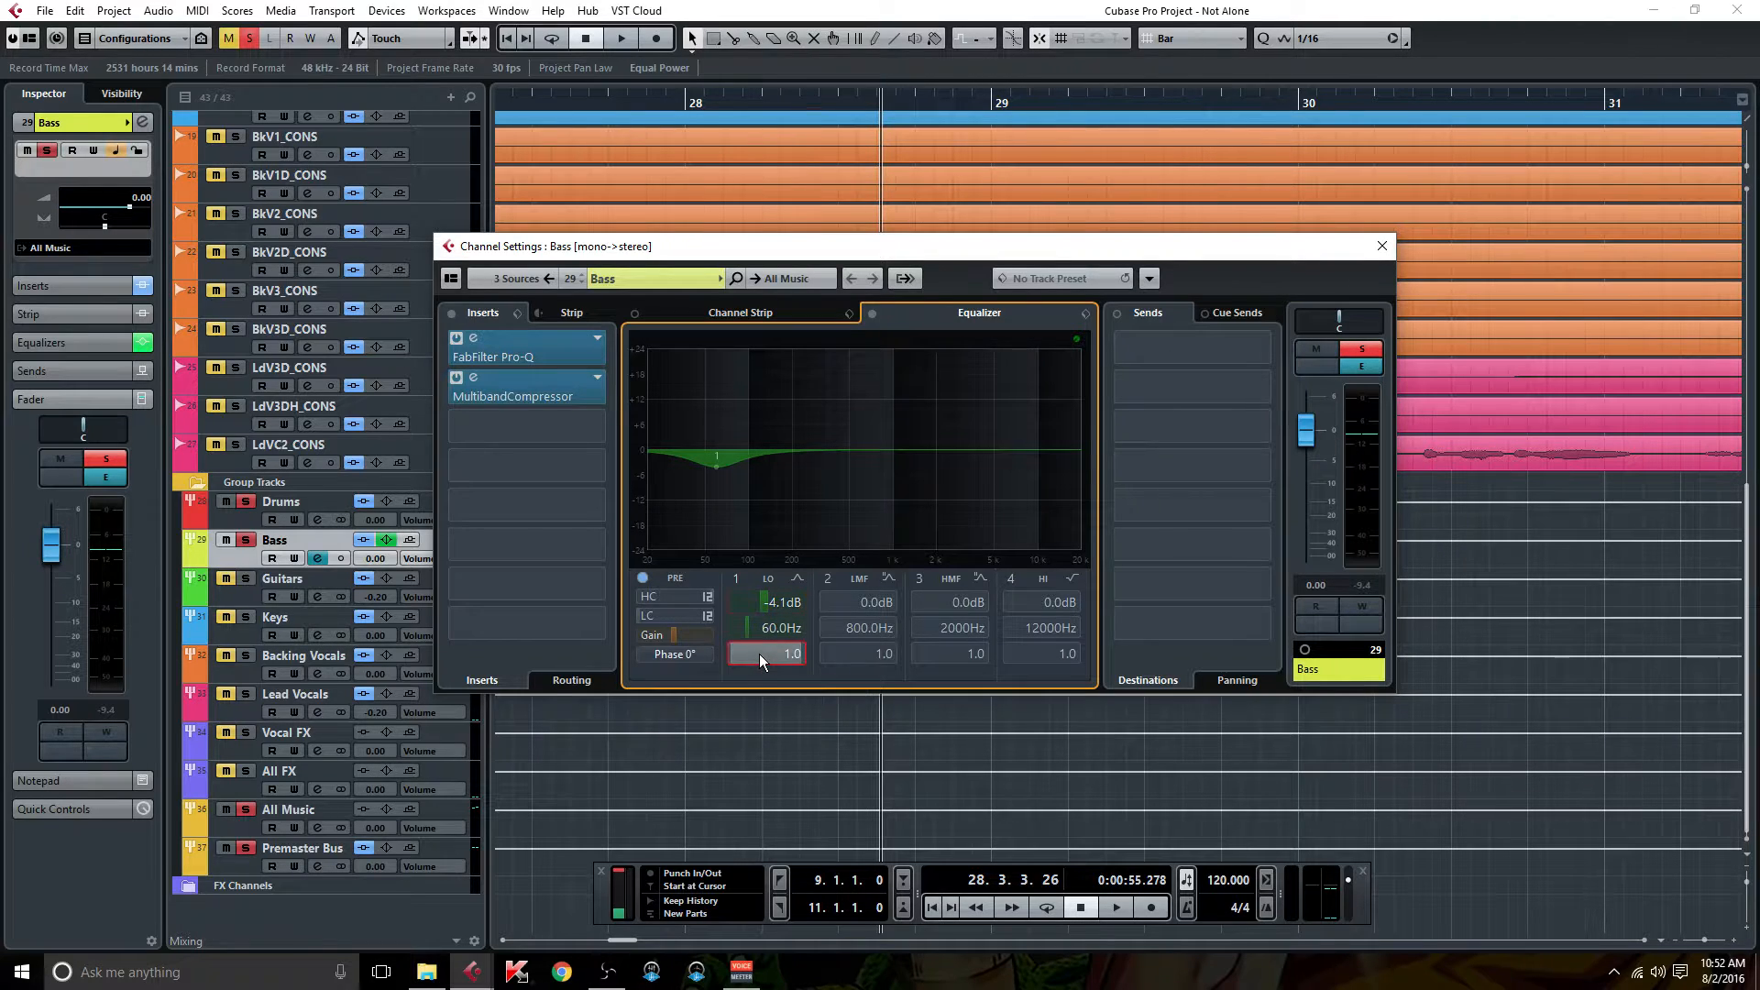
drag(759, 653, 805, 651)
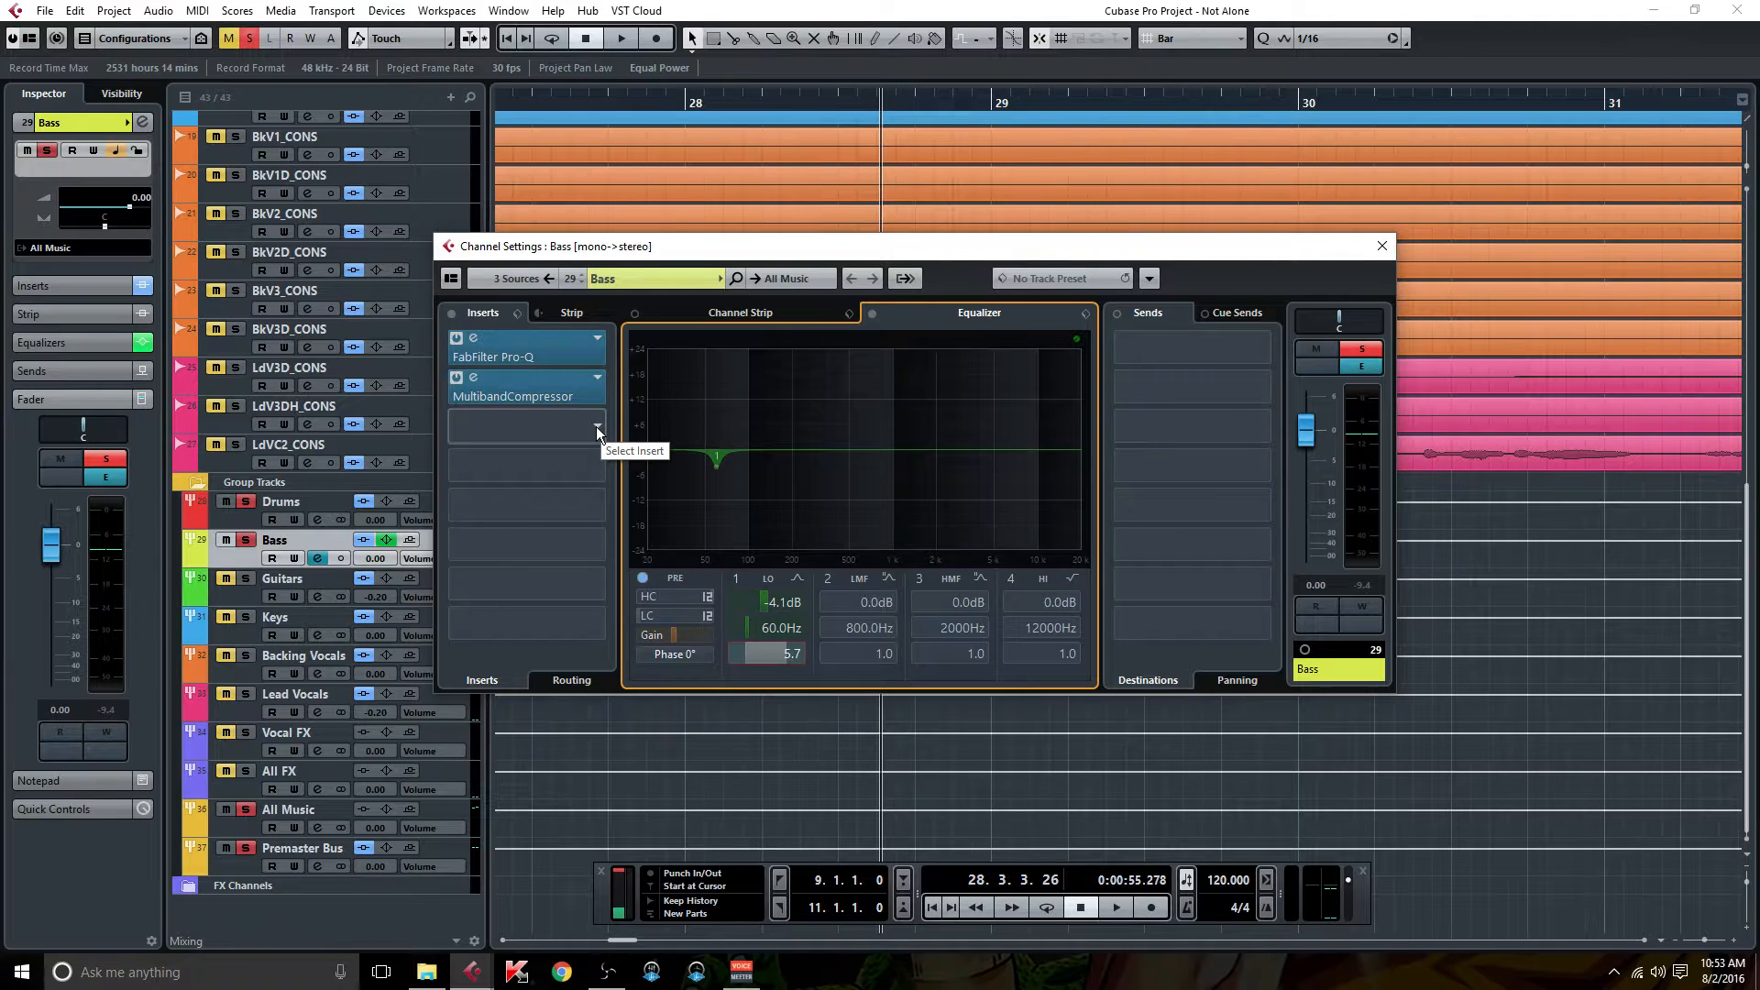
Start playback and load the UAD Teletronix LA-2A Gray(m) compressor in the Bass group's third insert slot.
key(space)
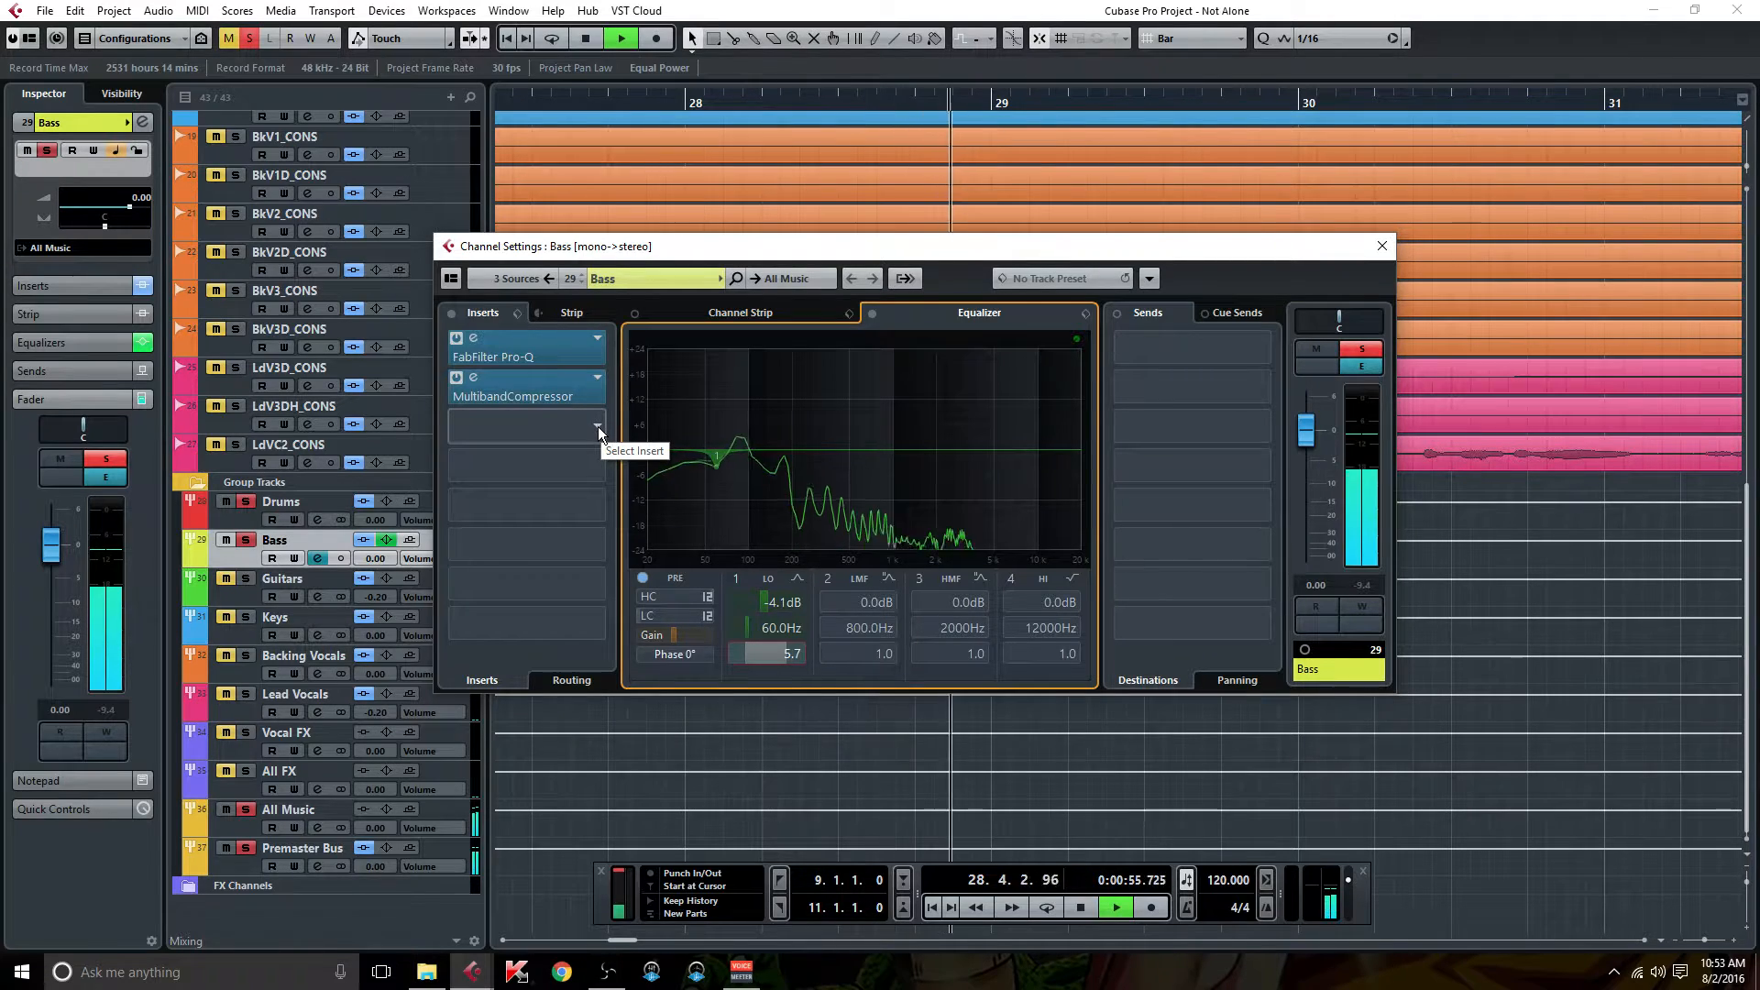
click(596, 427)
click(475, 485)
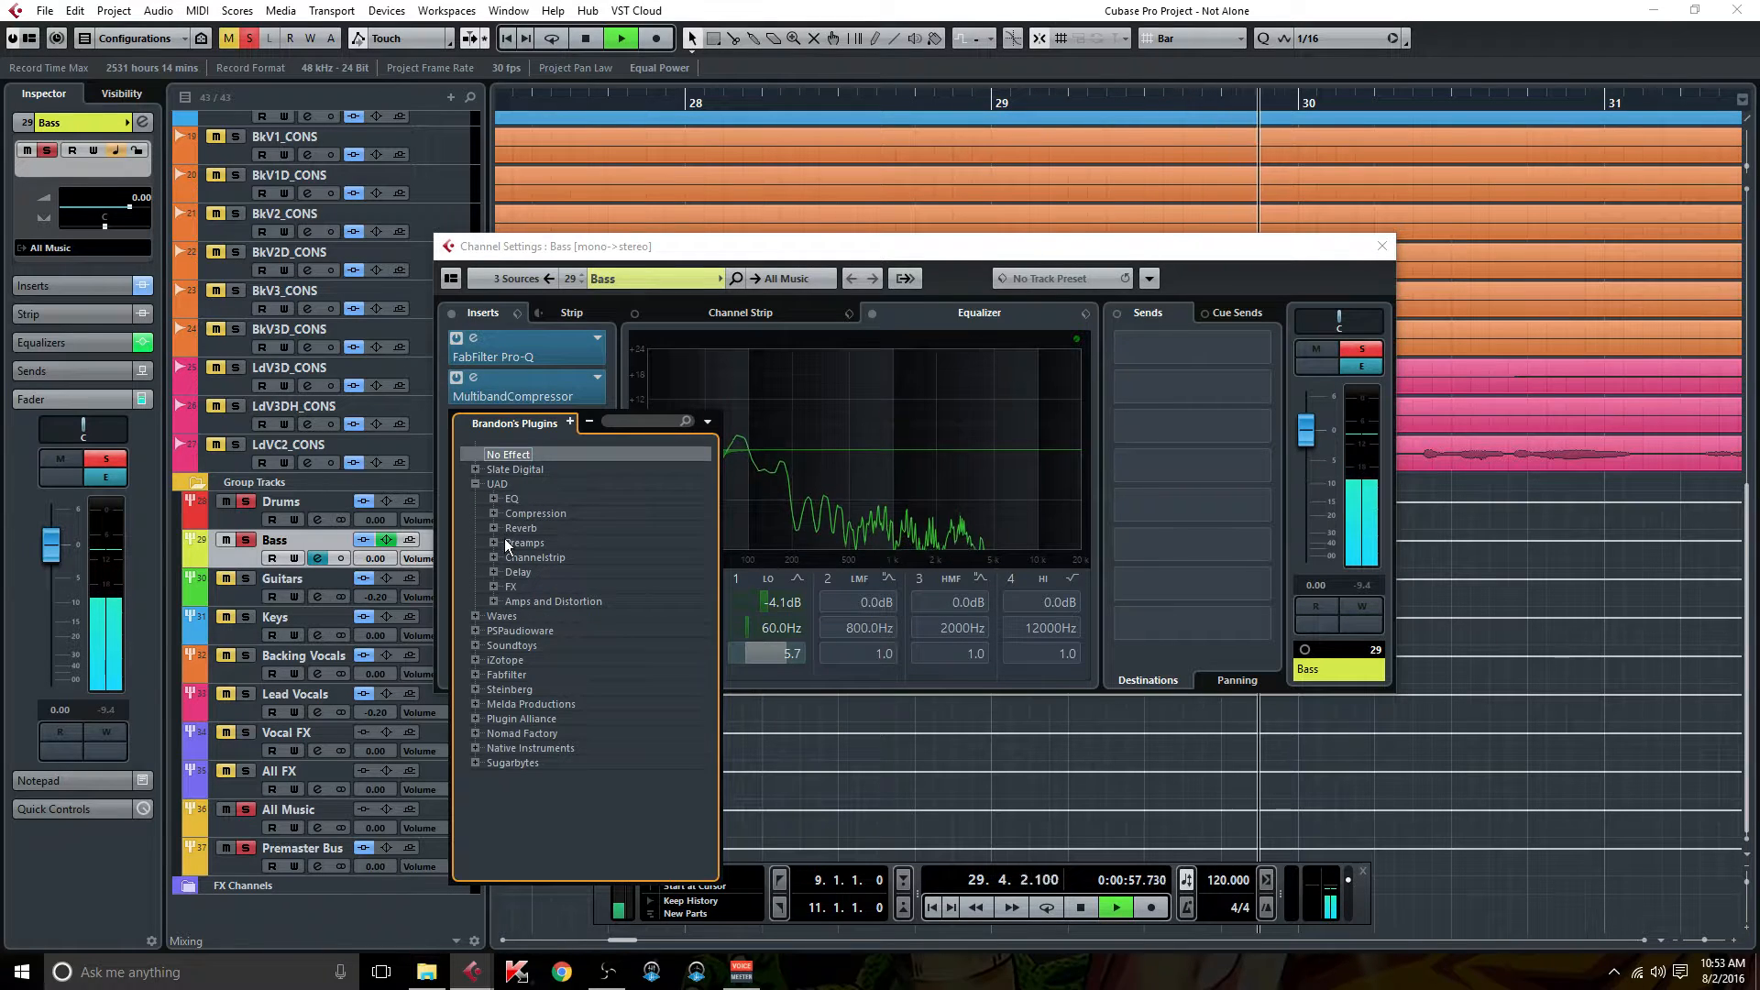
click(495, 513)
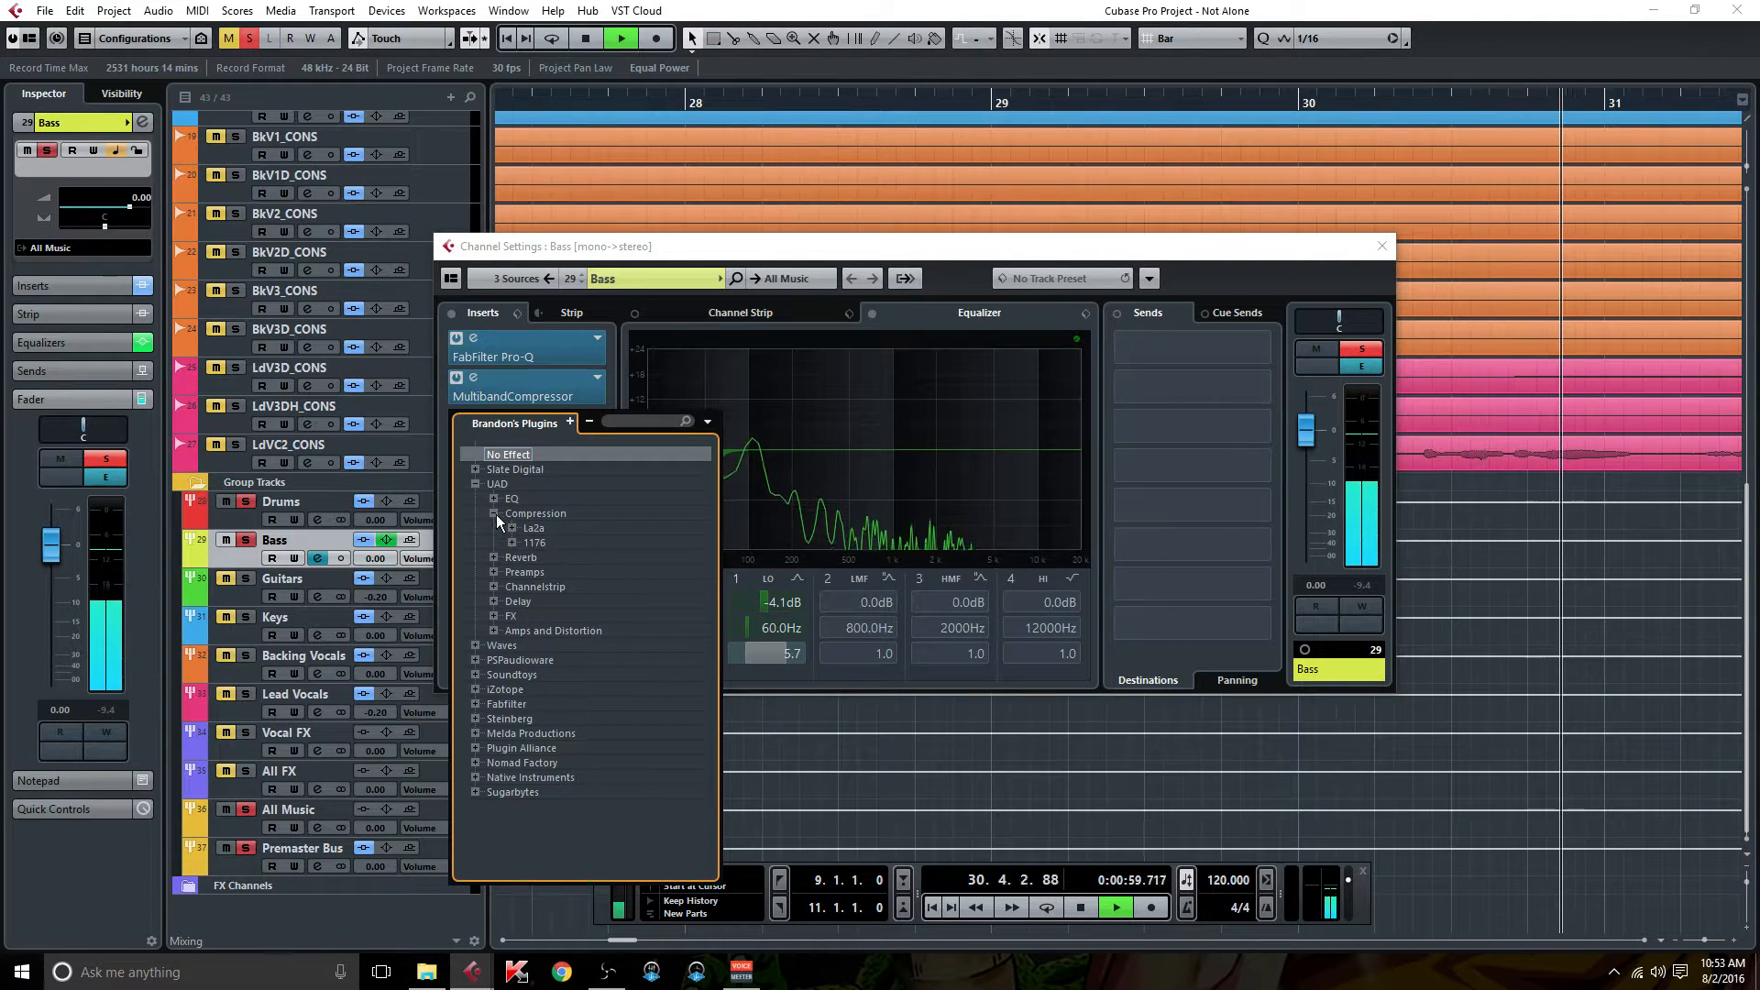
click(511, 528)
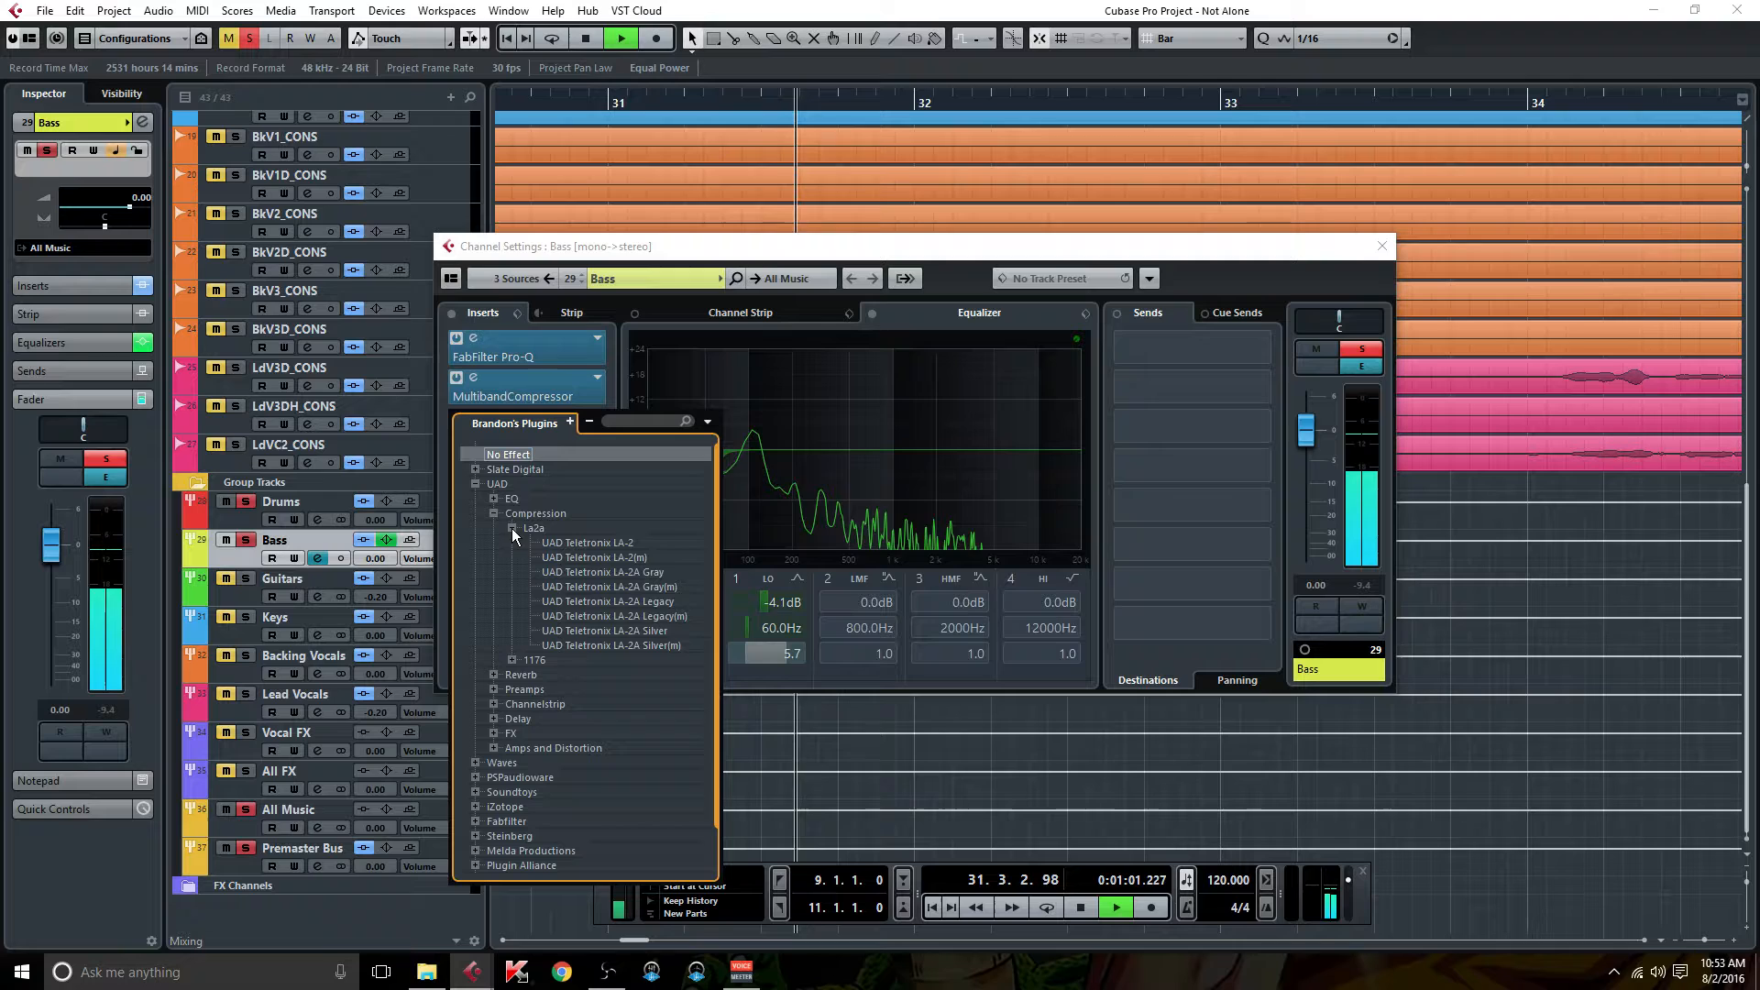
click(647, 553)
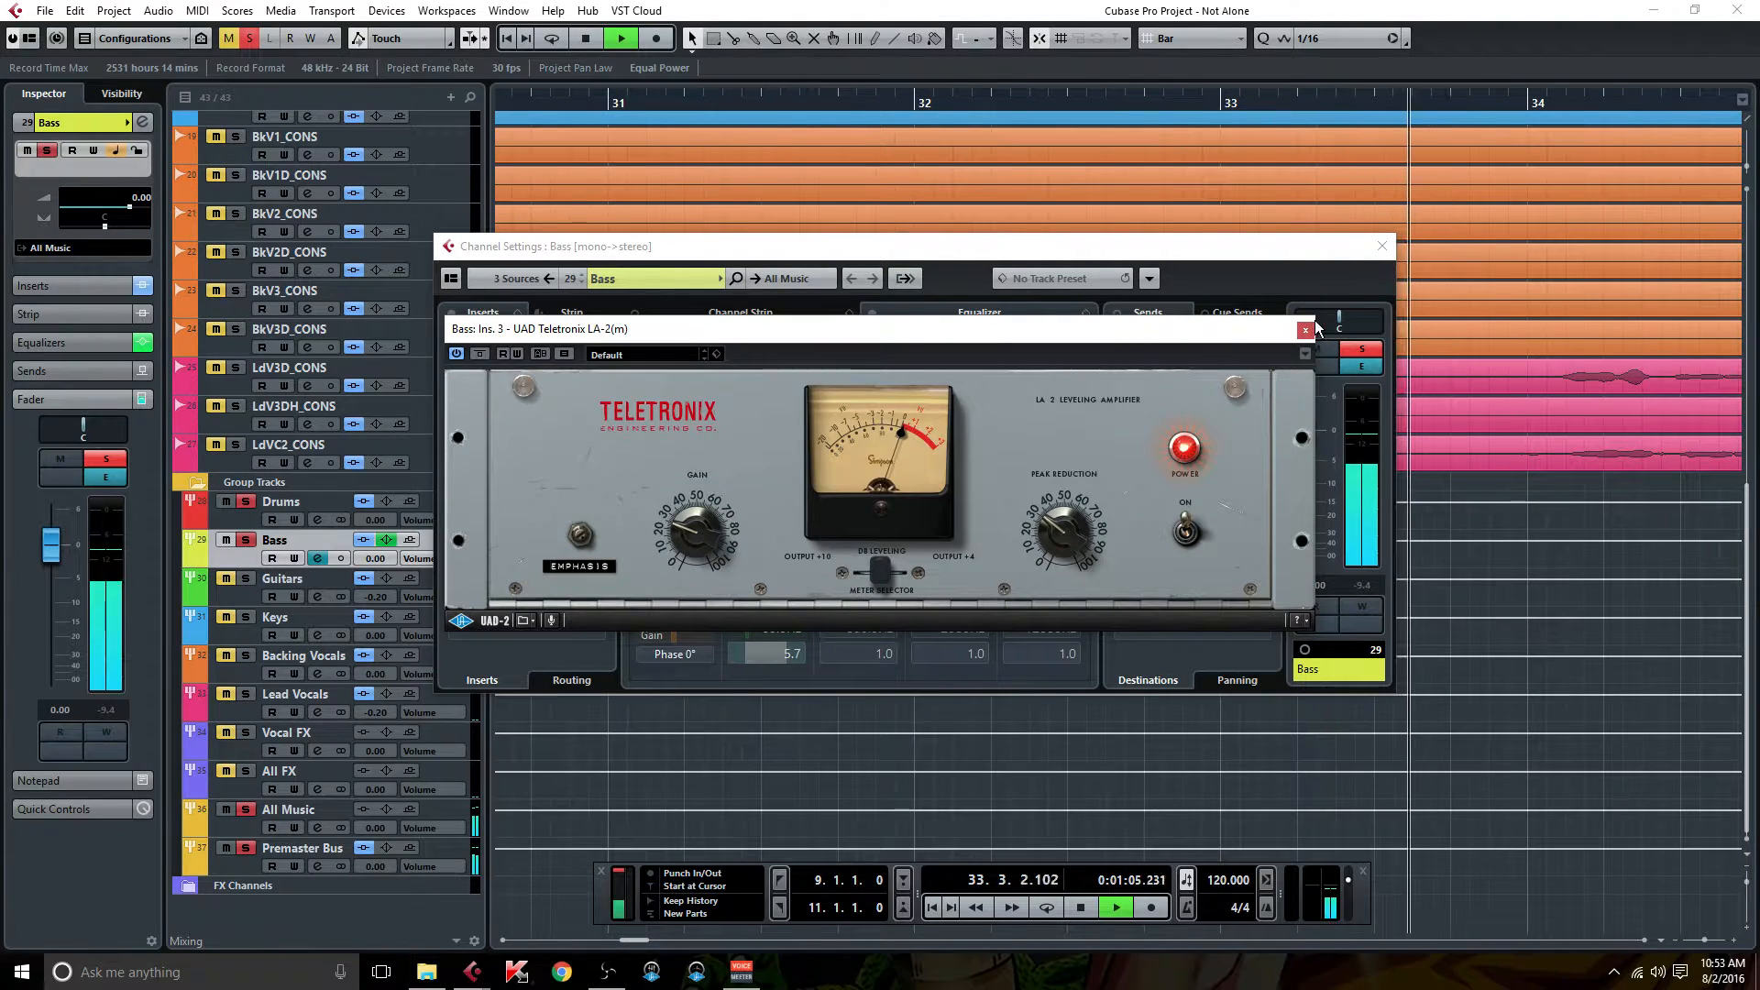
click(1306, 330)
click(596, 433)
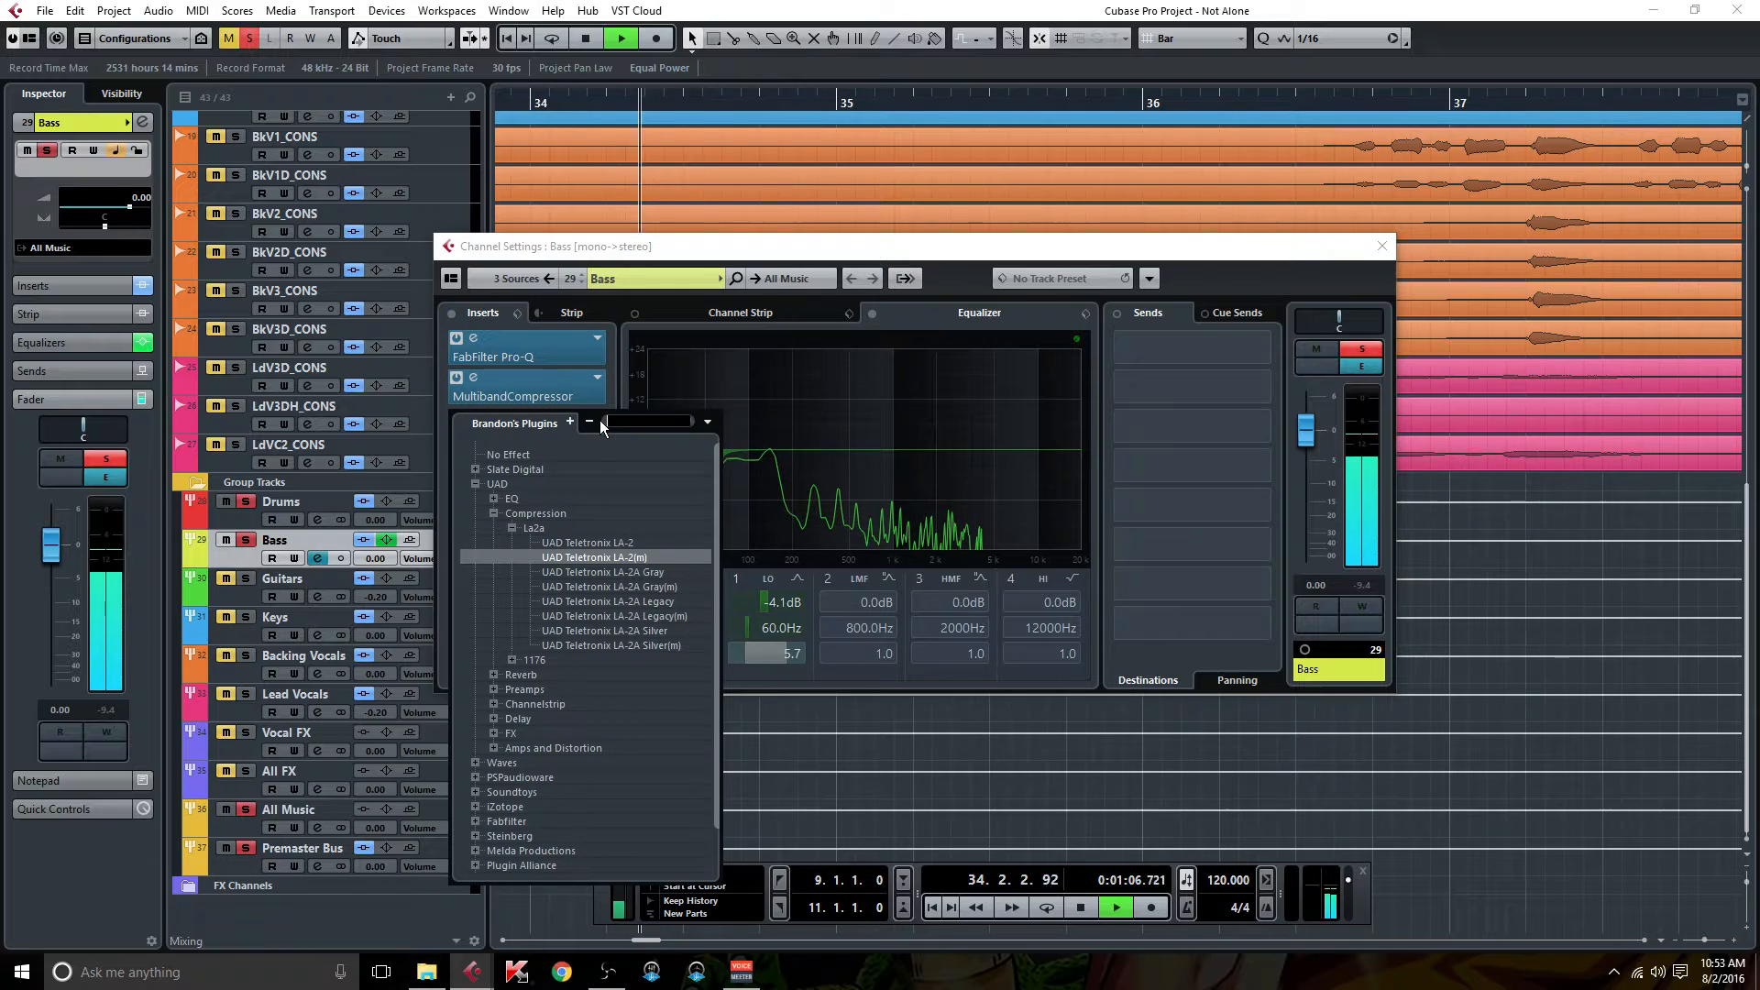
click(660, 583)
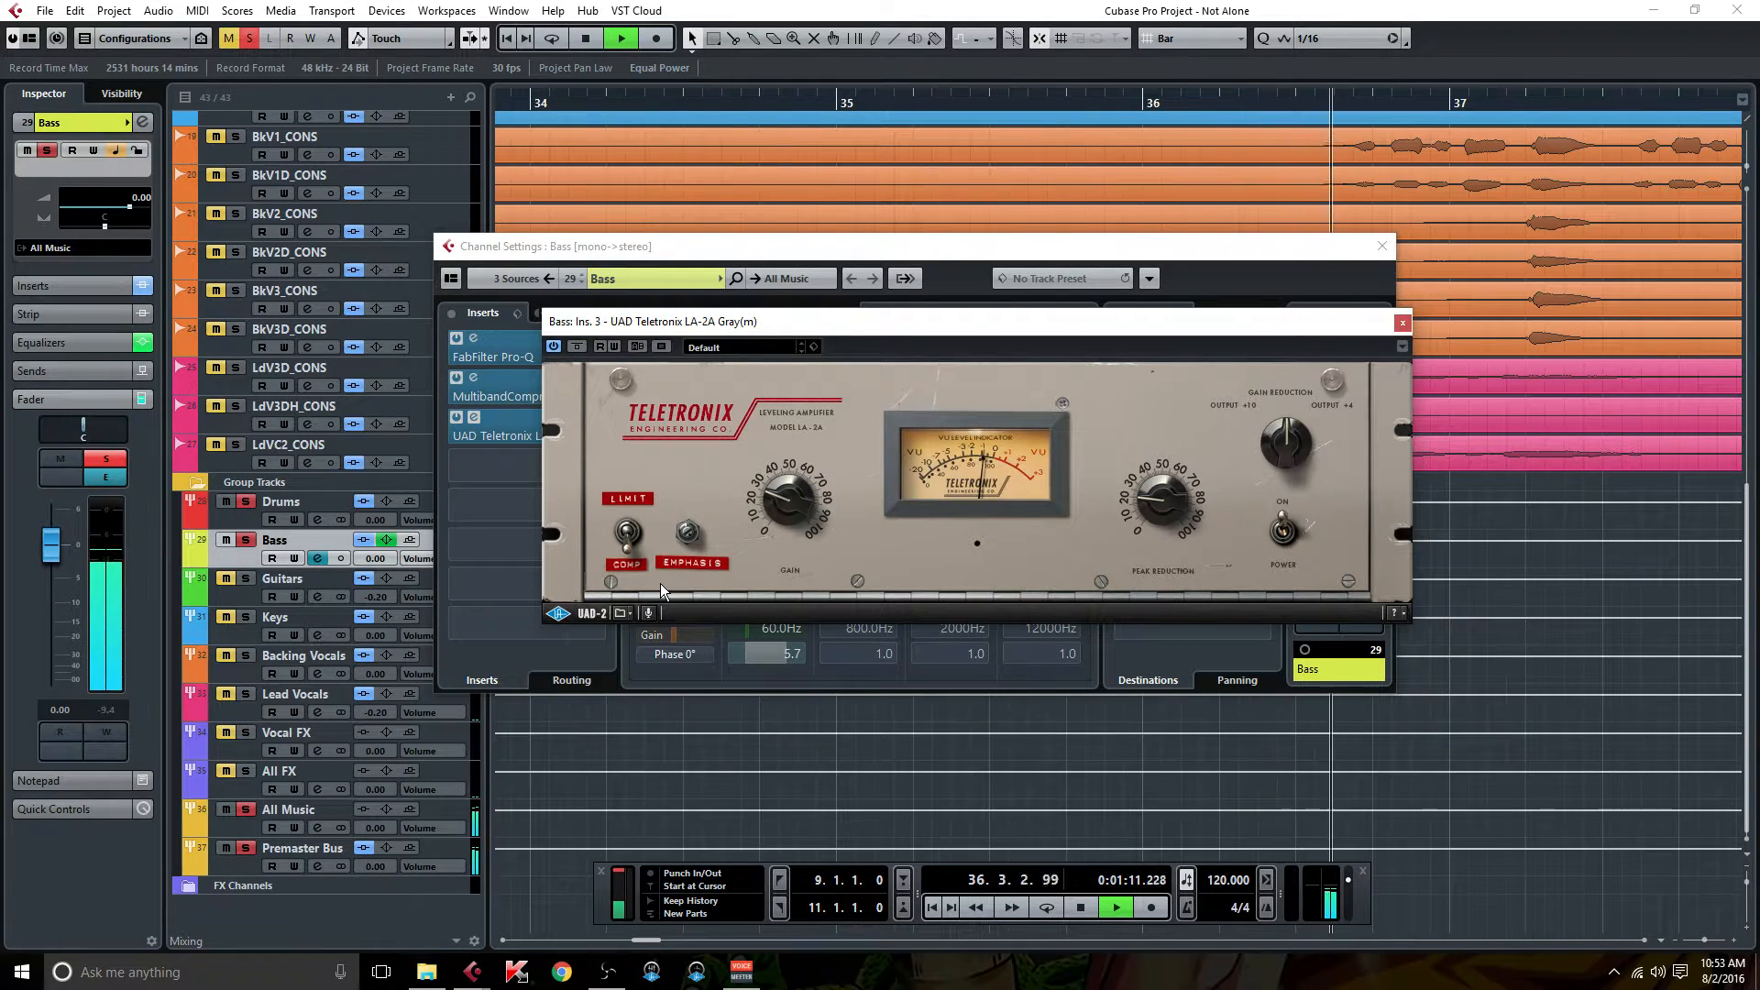
Compare the bass with the LA-2A's power switched off and on during playback, then close the plug-in window.
click(1283, 531)
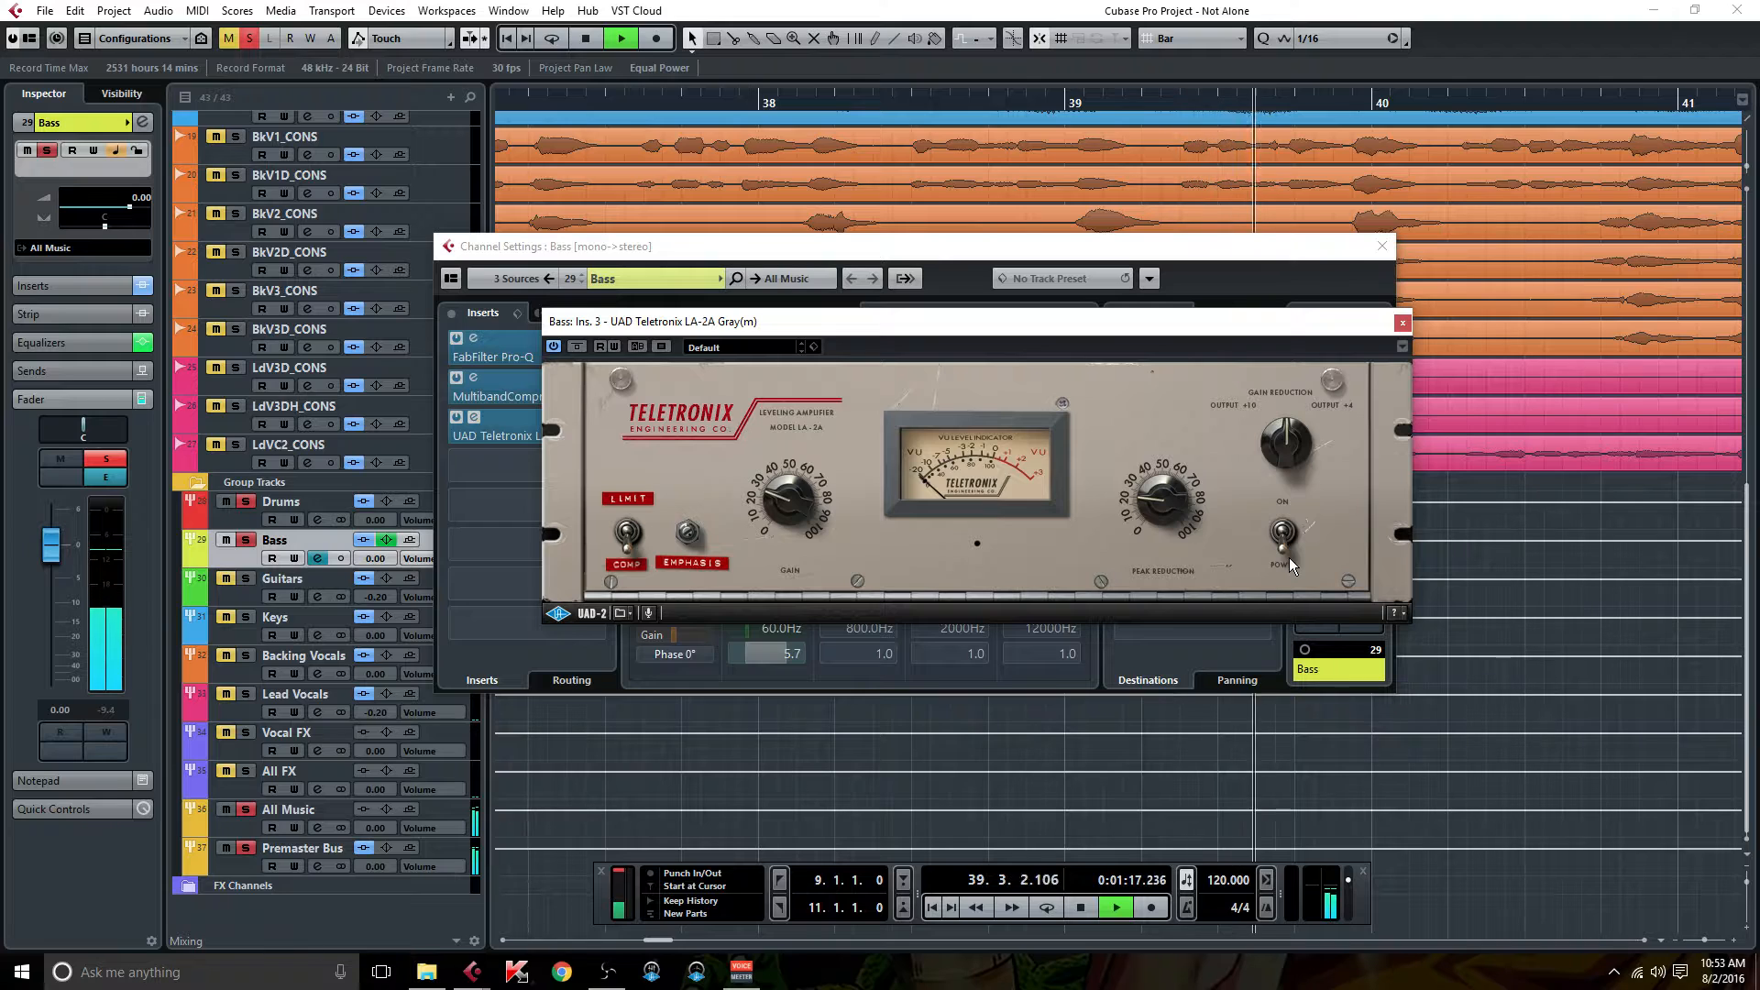
click(1283, 528)
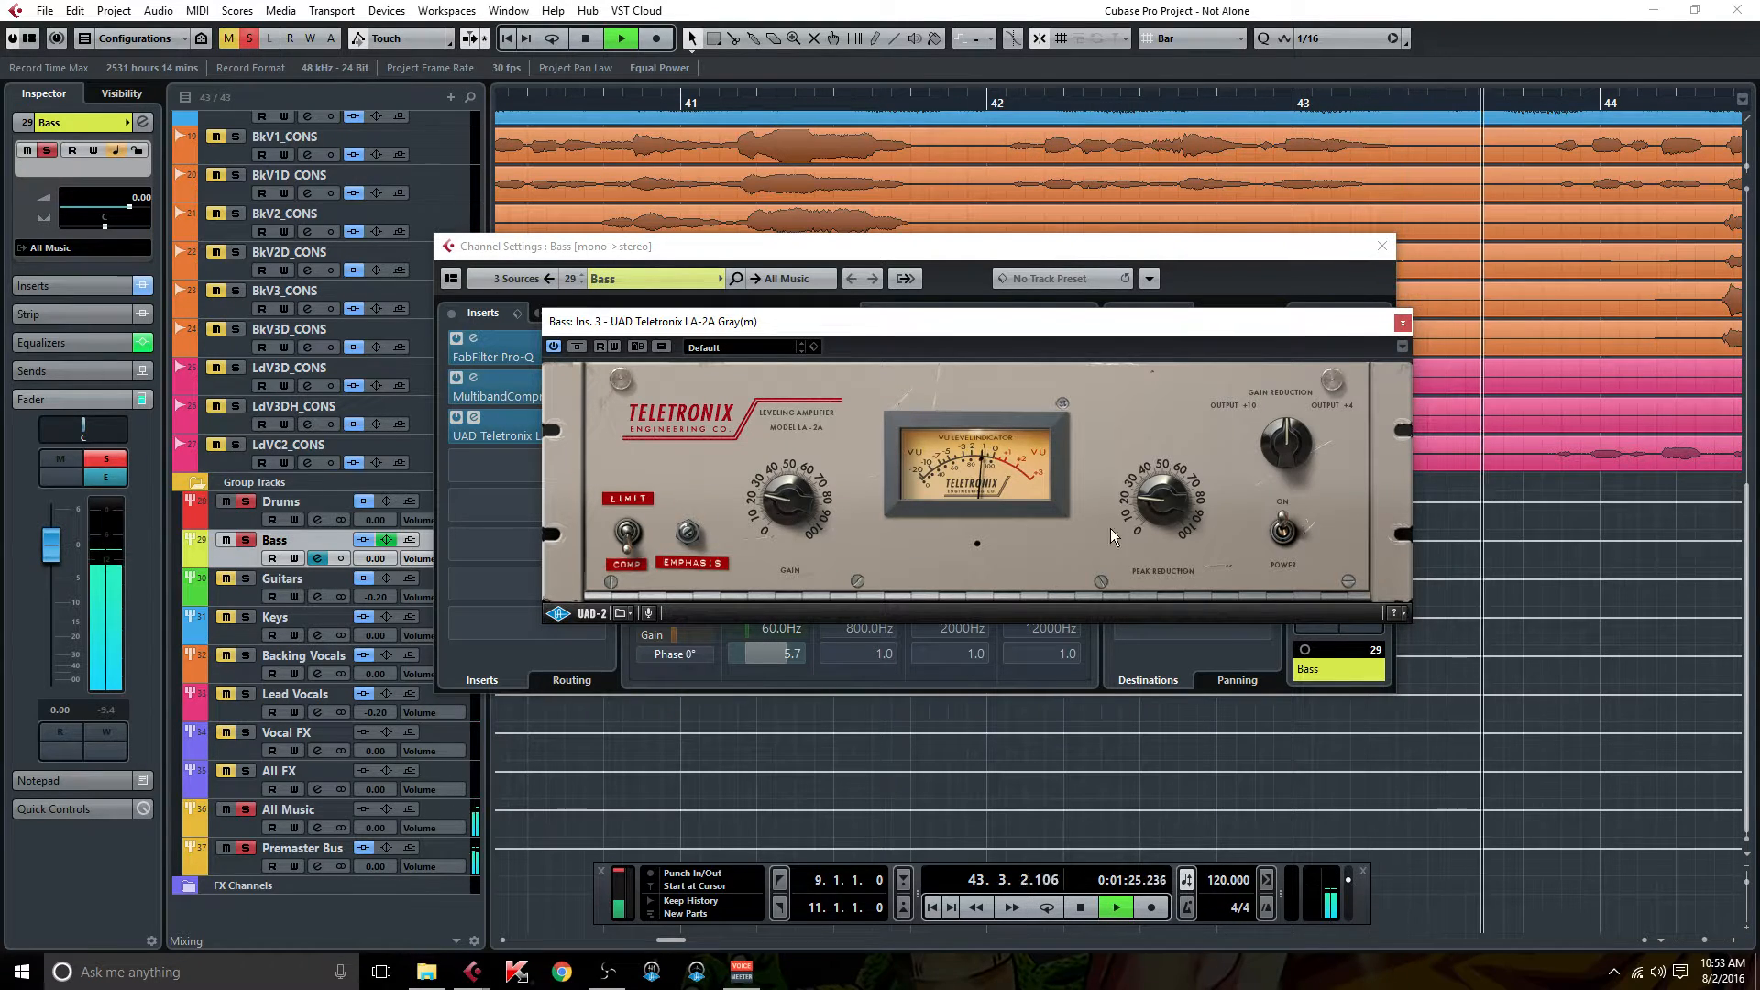
click(1283, 525)
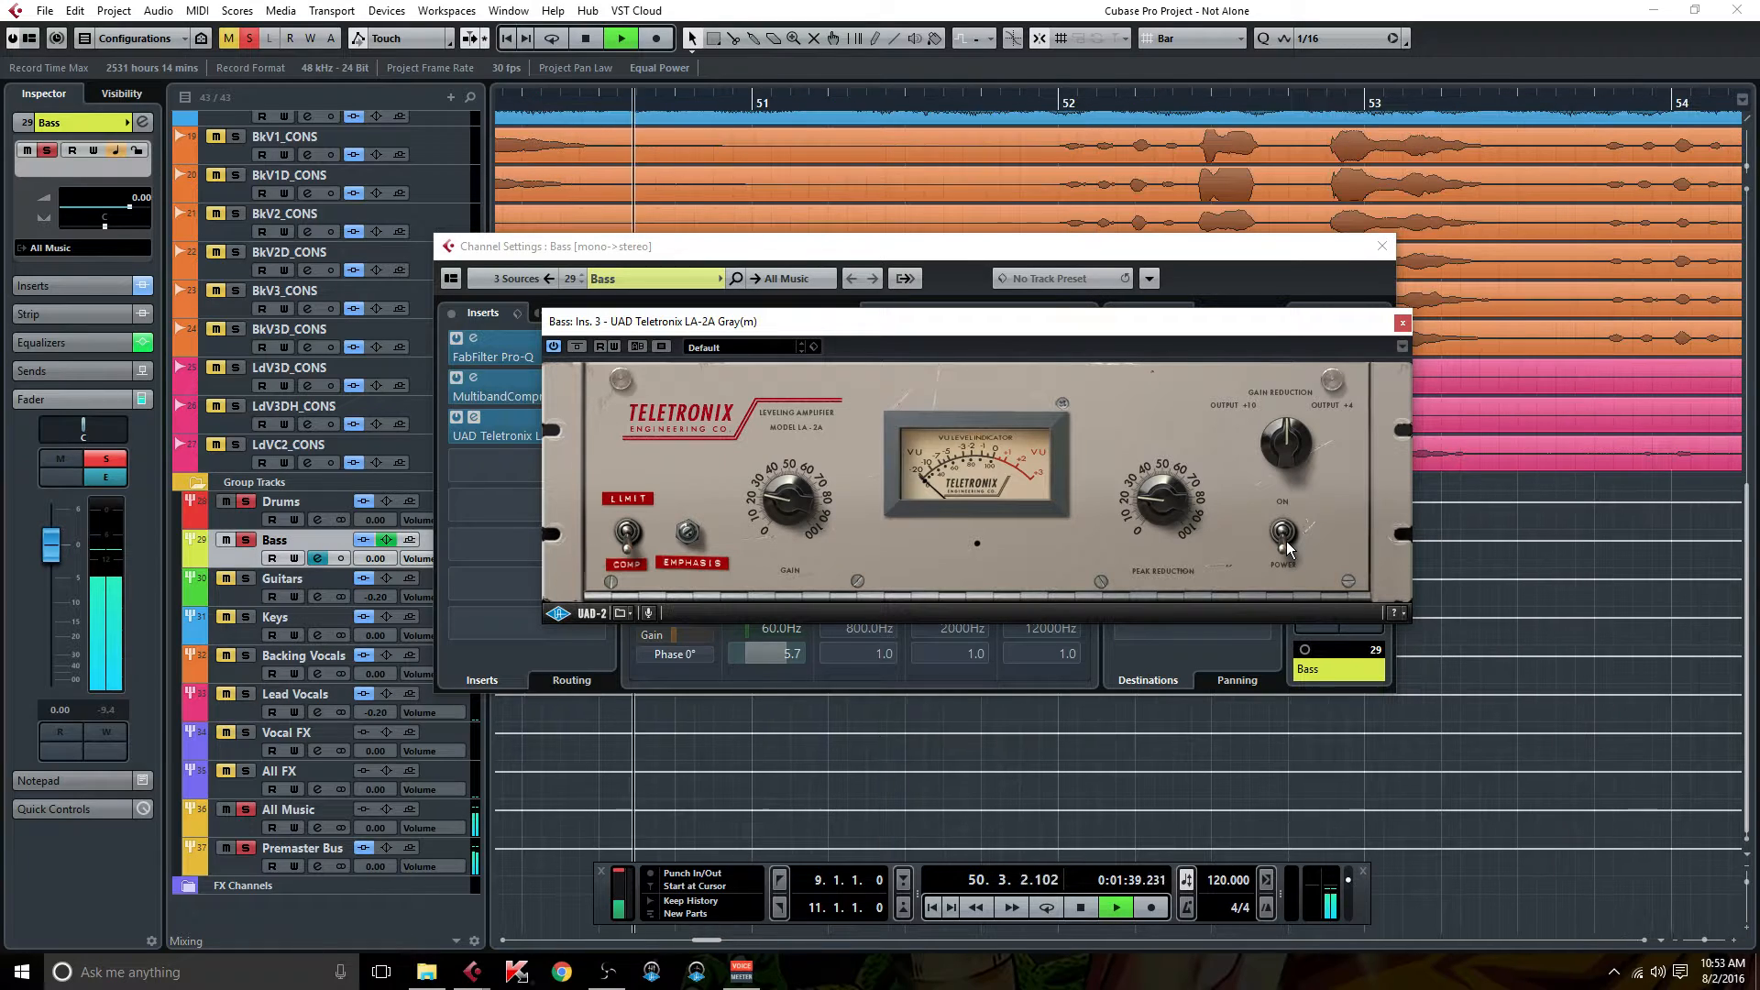
click(1286, 540)
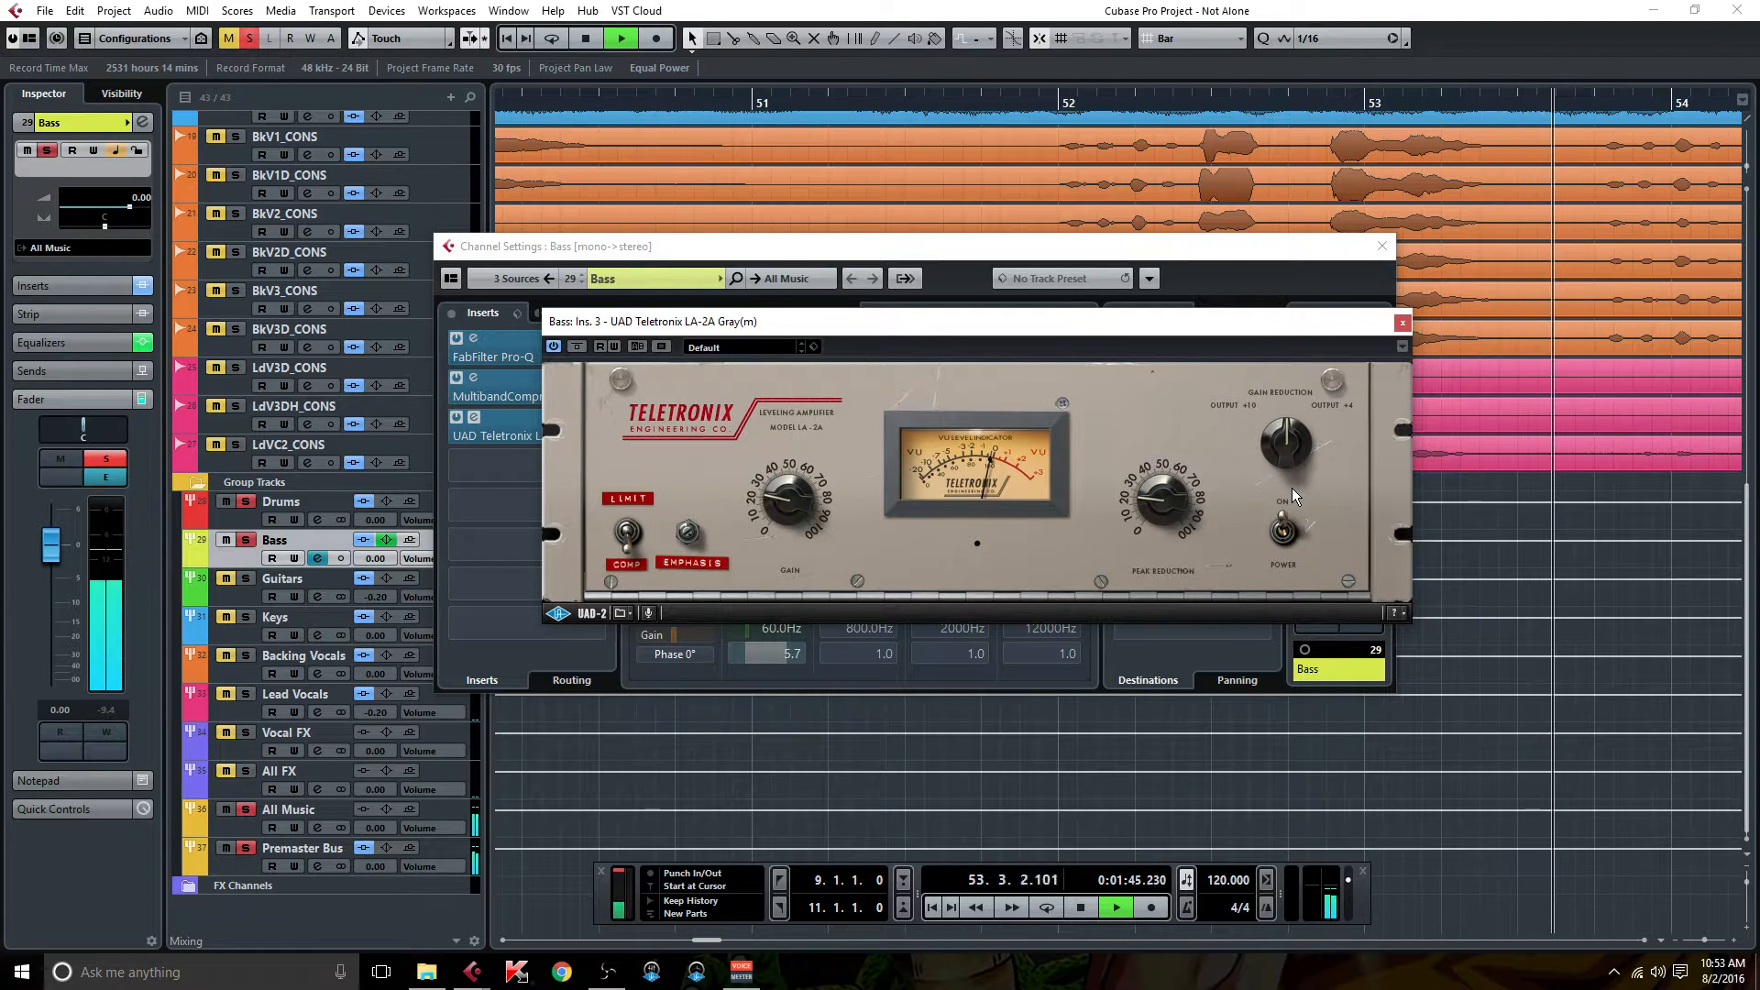
click(1403, 323)
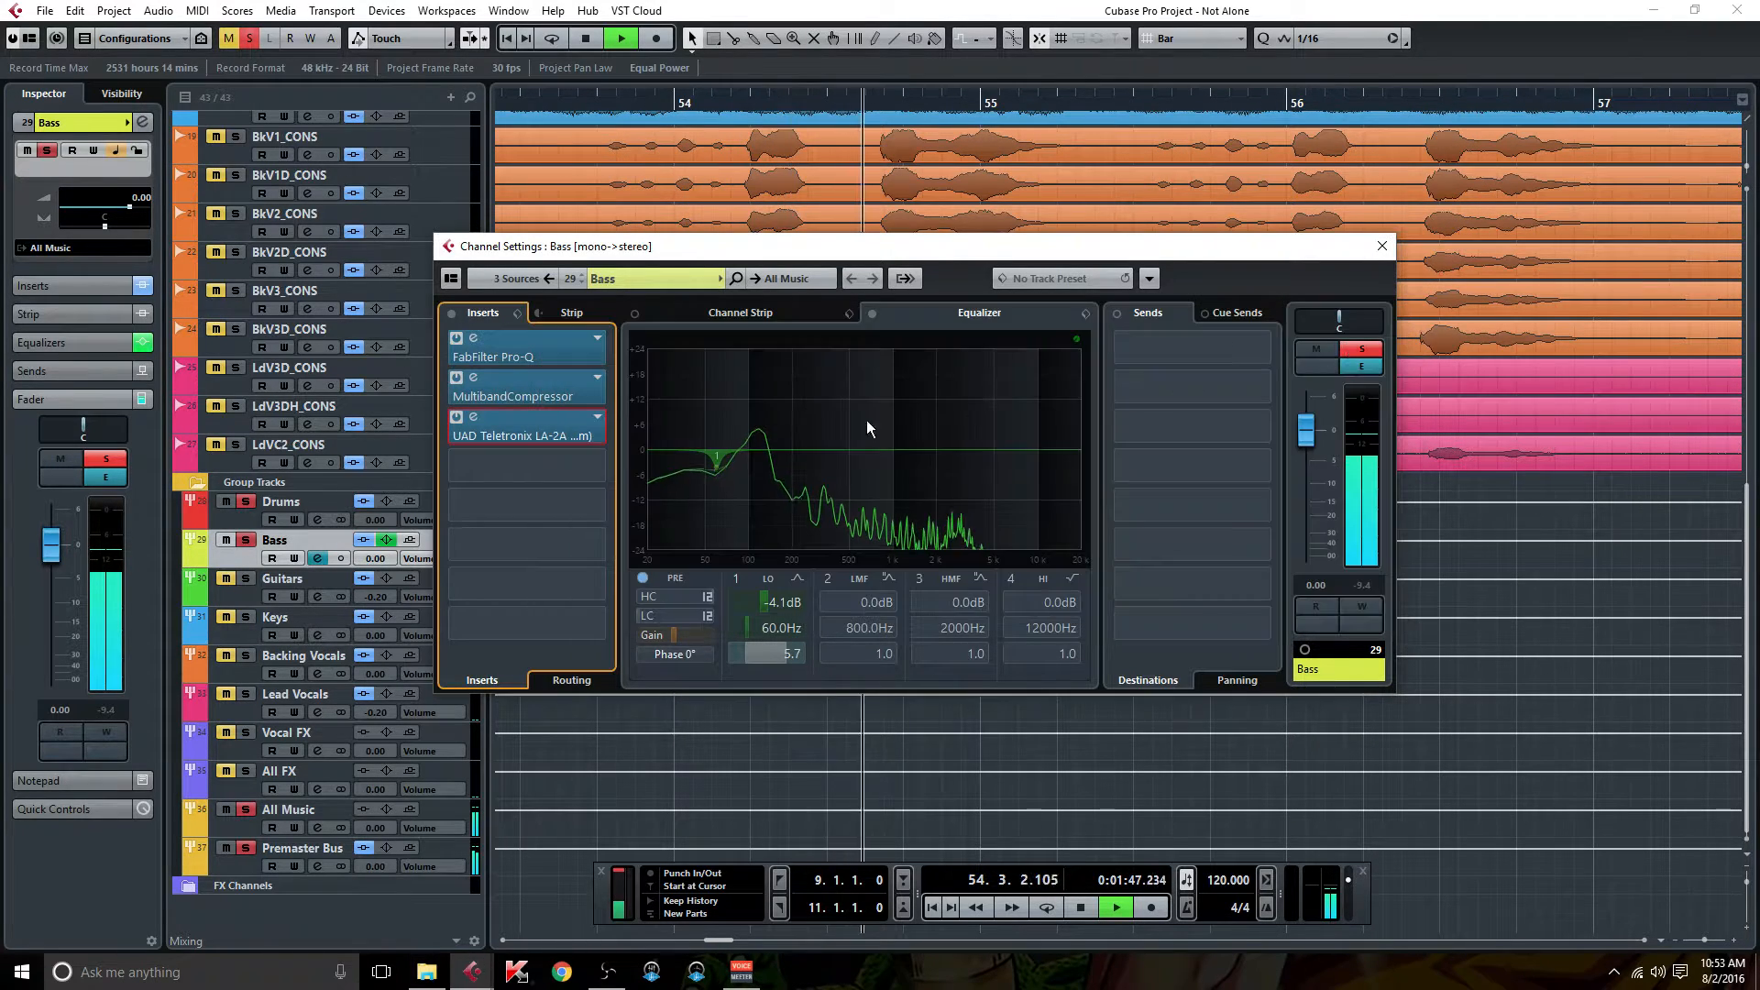
Search the plug-ins for "api" and load API-550A Mono in the Bass group's fourth insert slot.
click(604, 468)
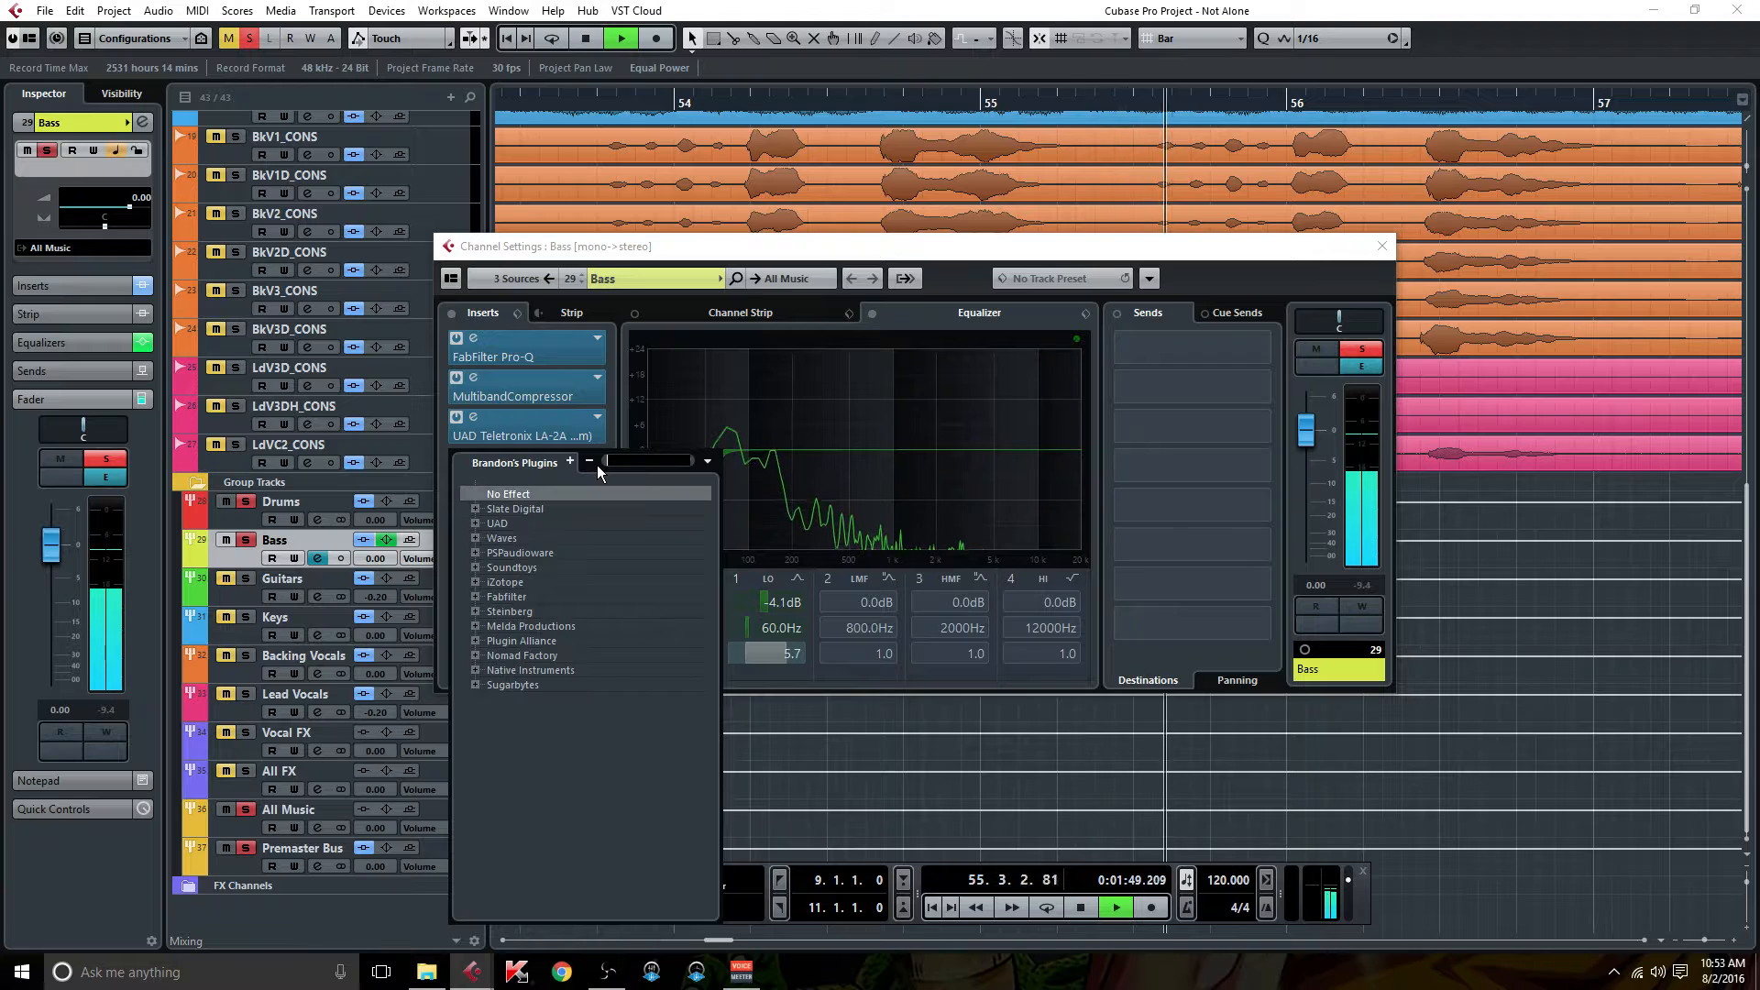
text(api)
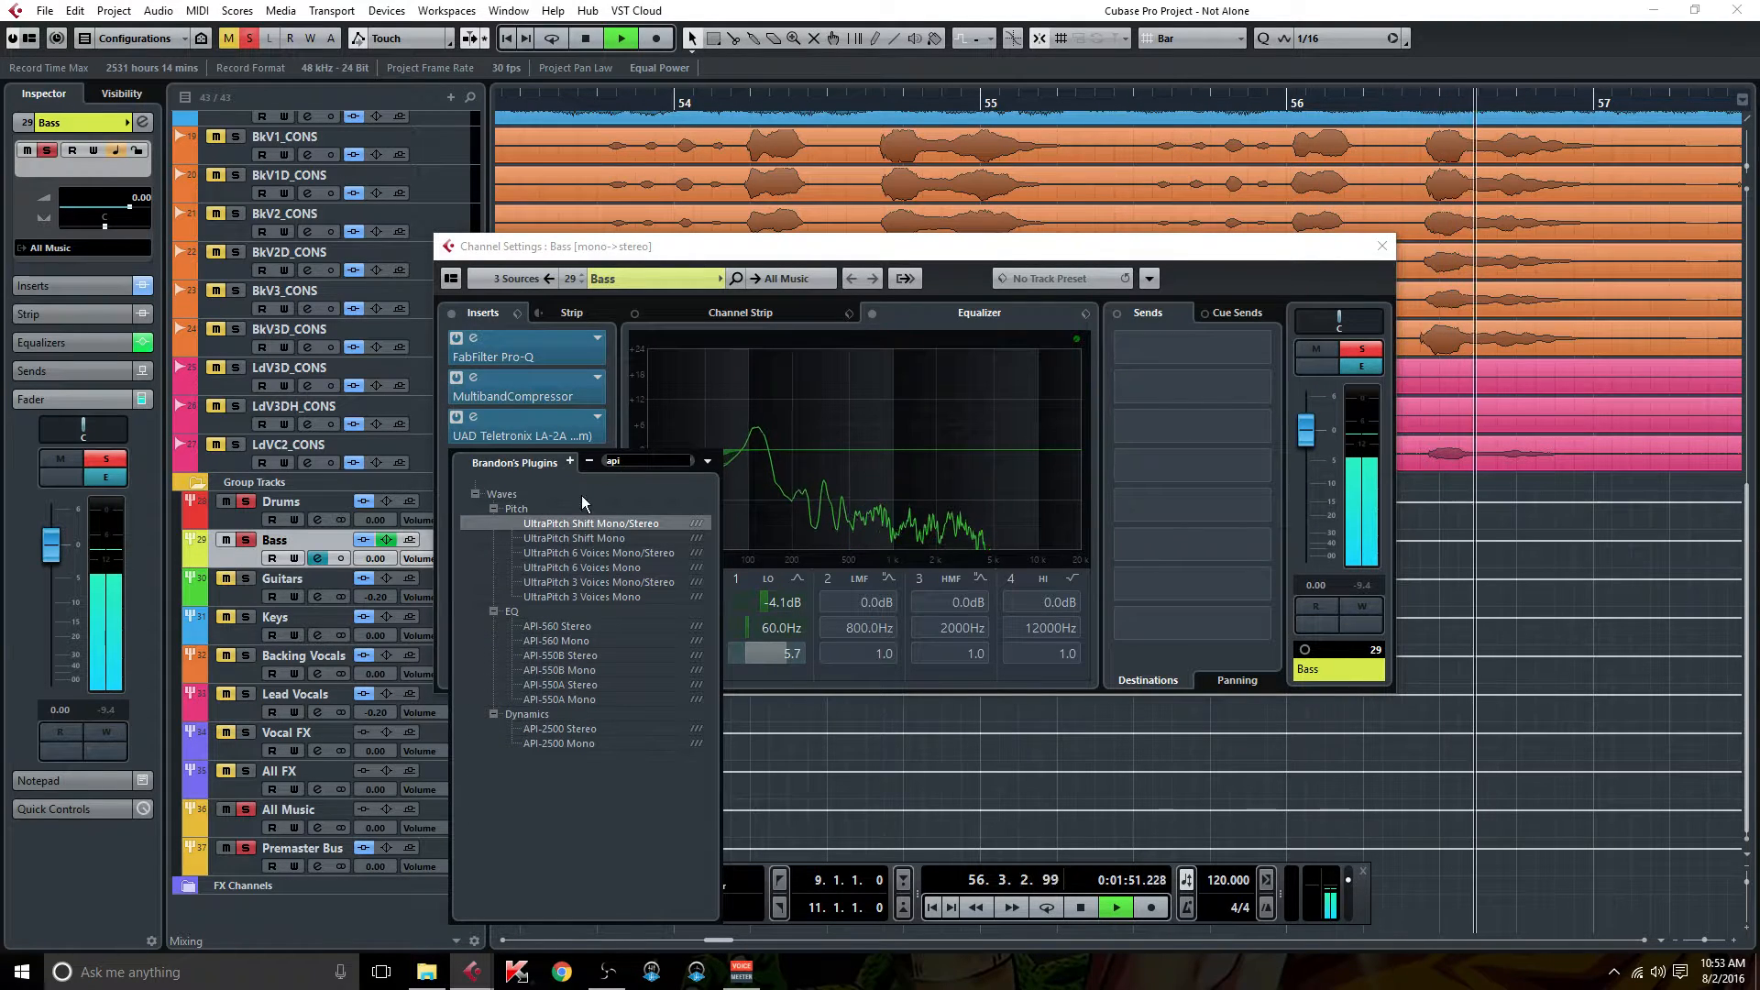
click(583, 700)
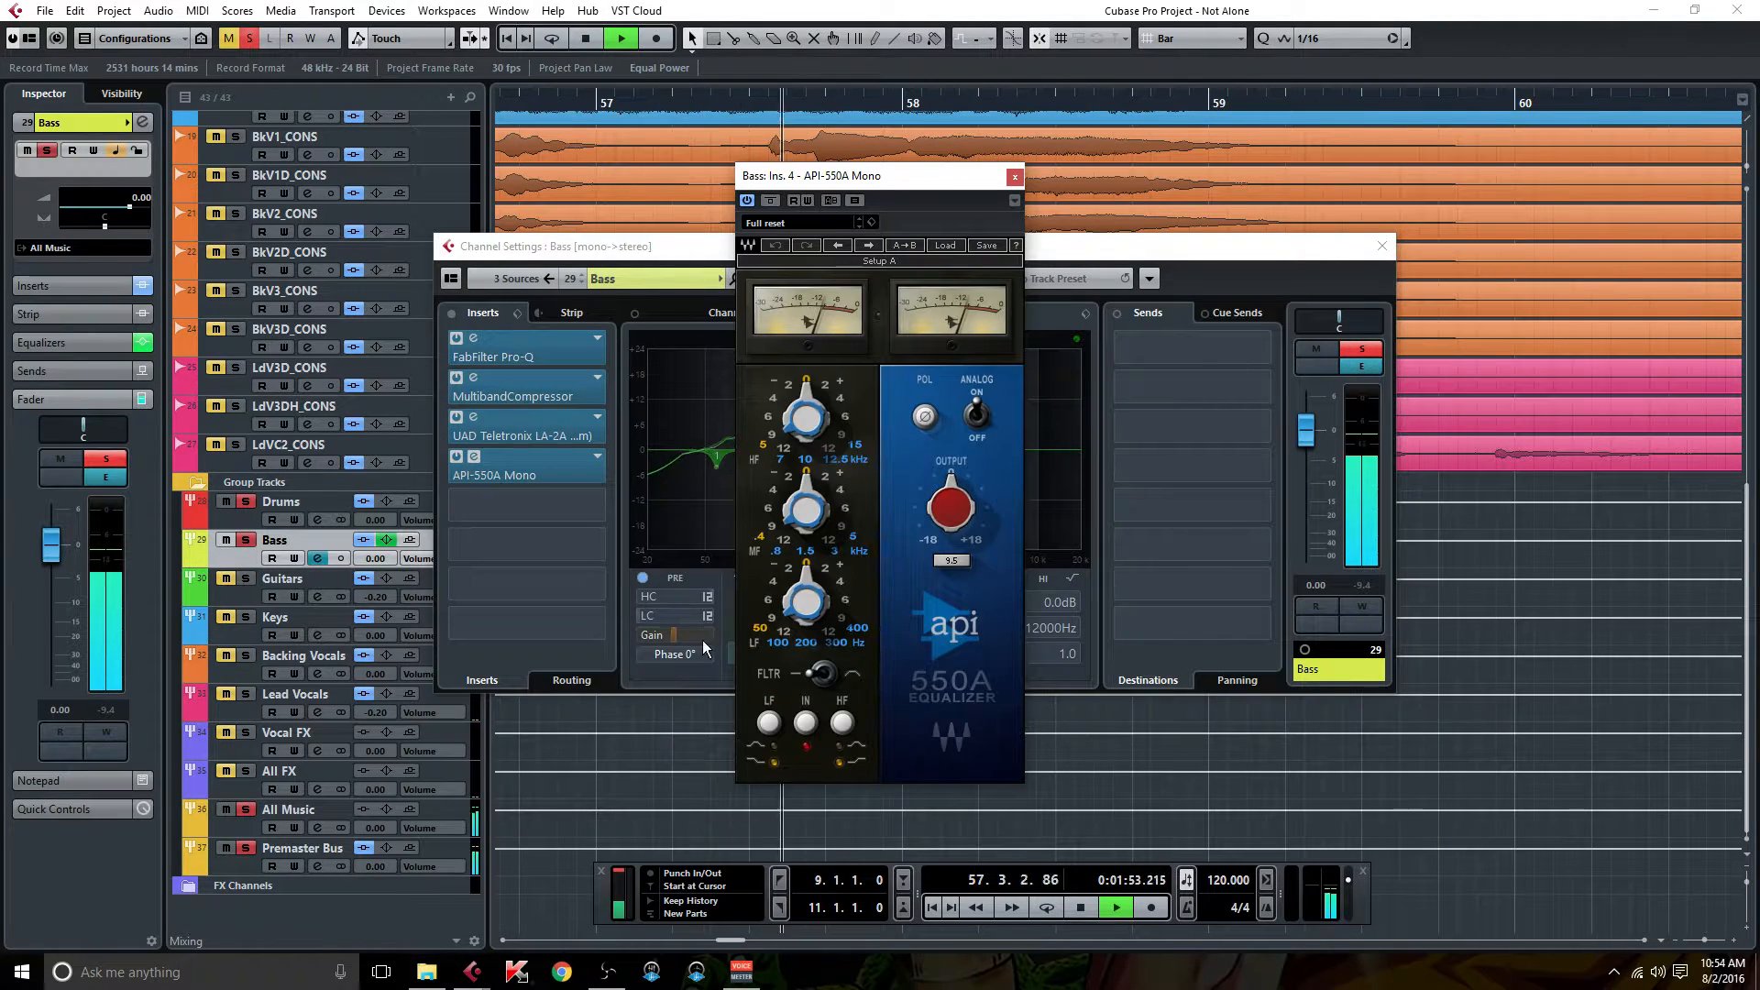
Boost the API-550A by 2 dB at 0.8 kHz and at 100 Hz, and lower its output level slightly.
click(777, 551)
click(826, 476)
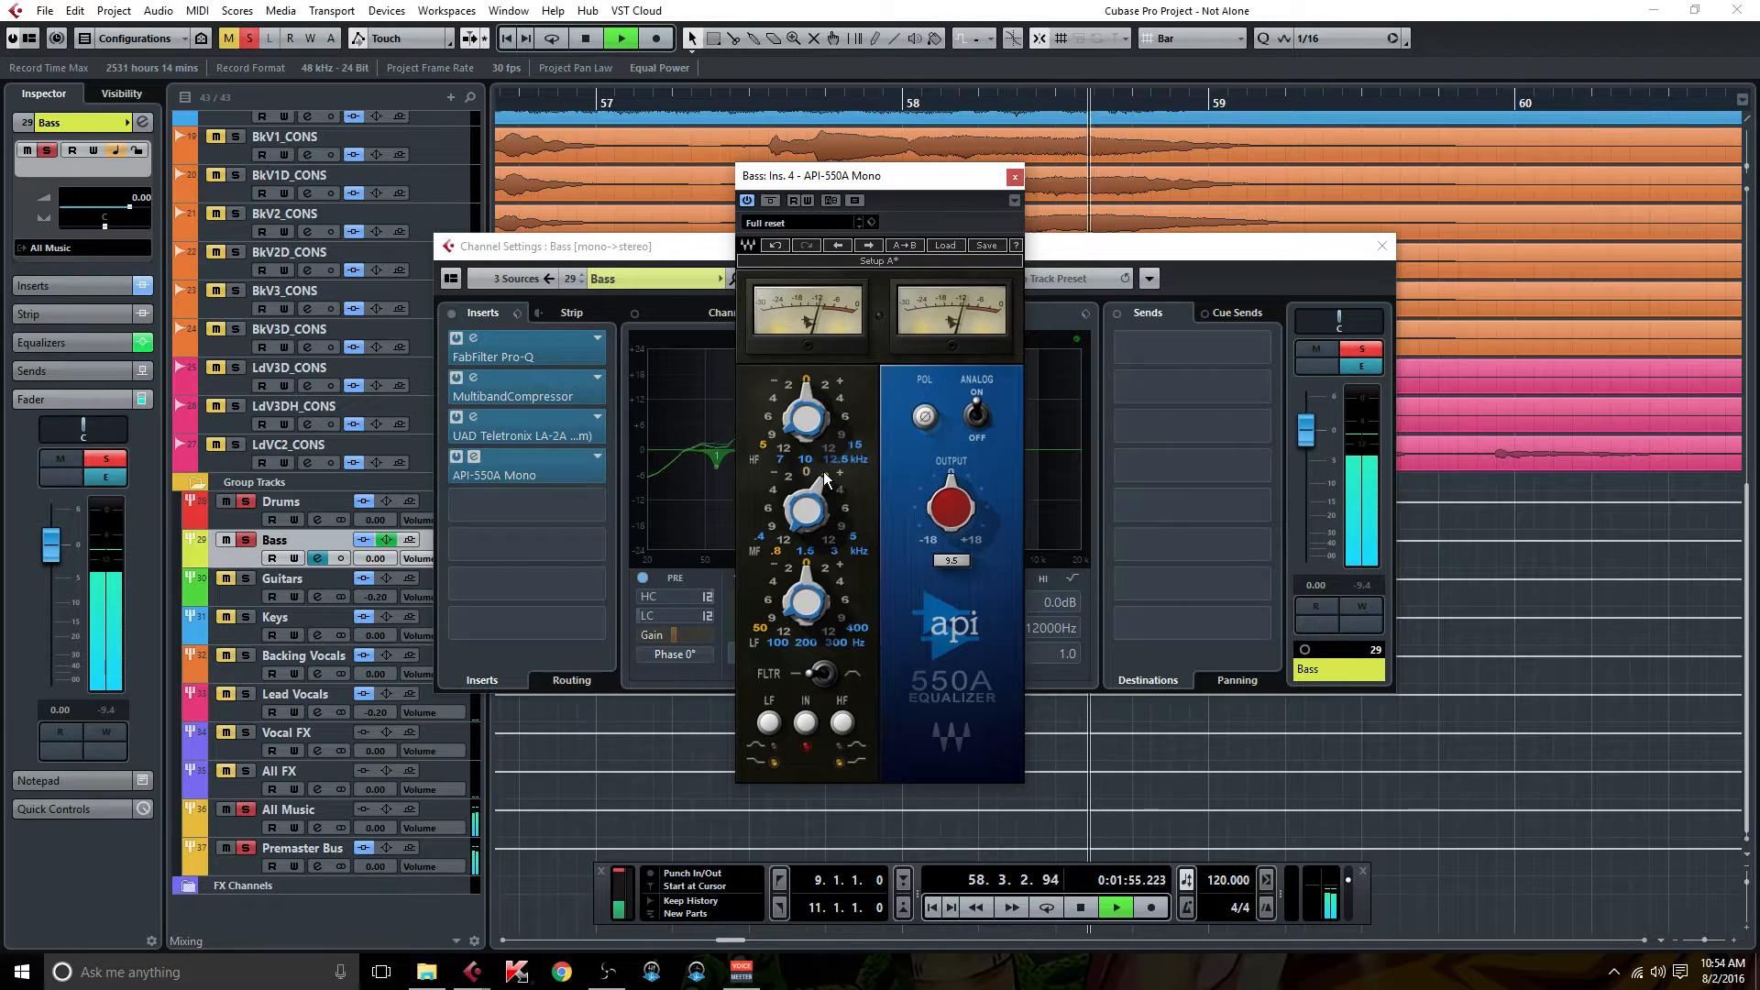
click(778, 641)
click(825, 568)
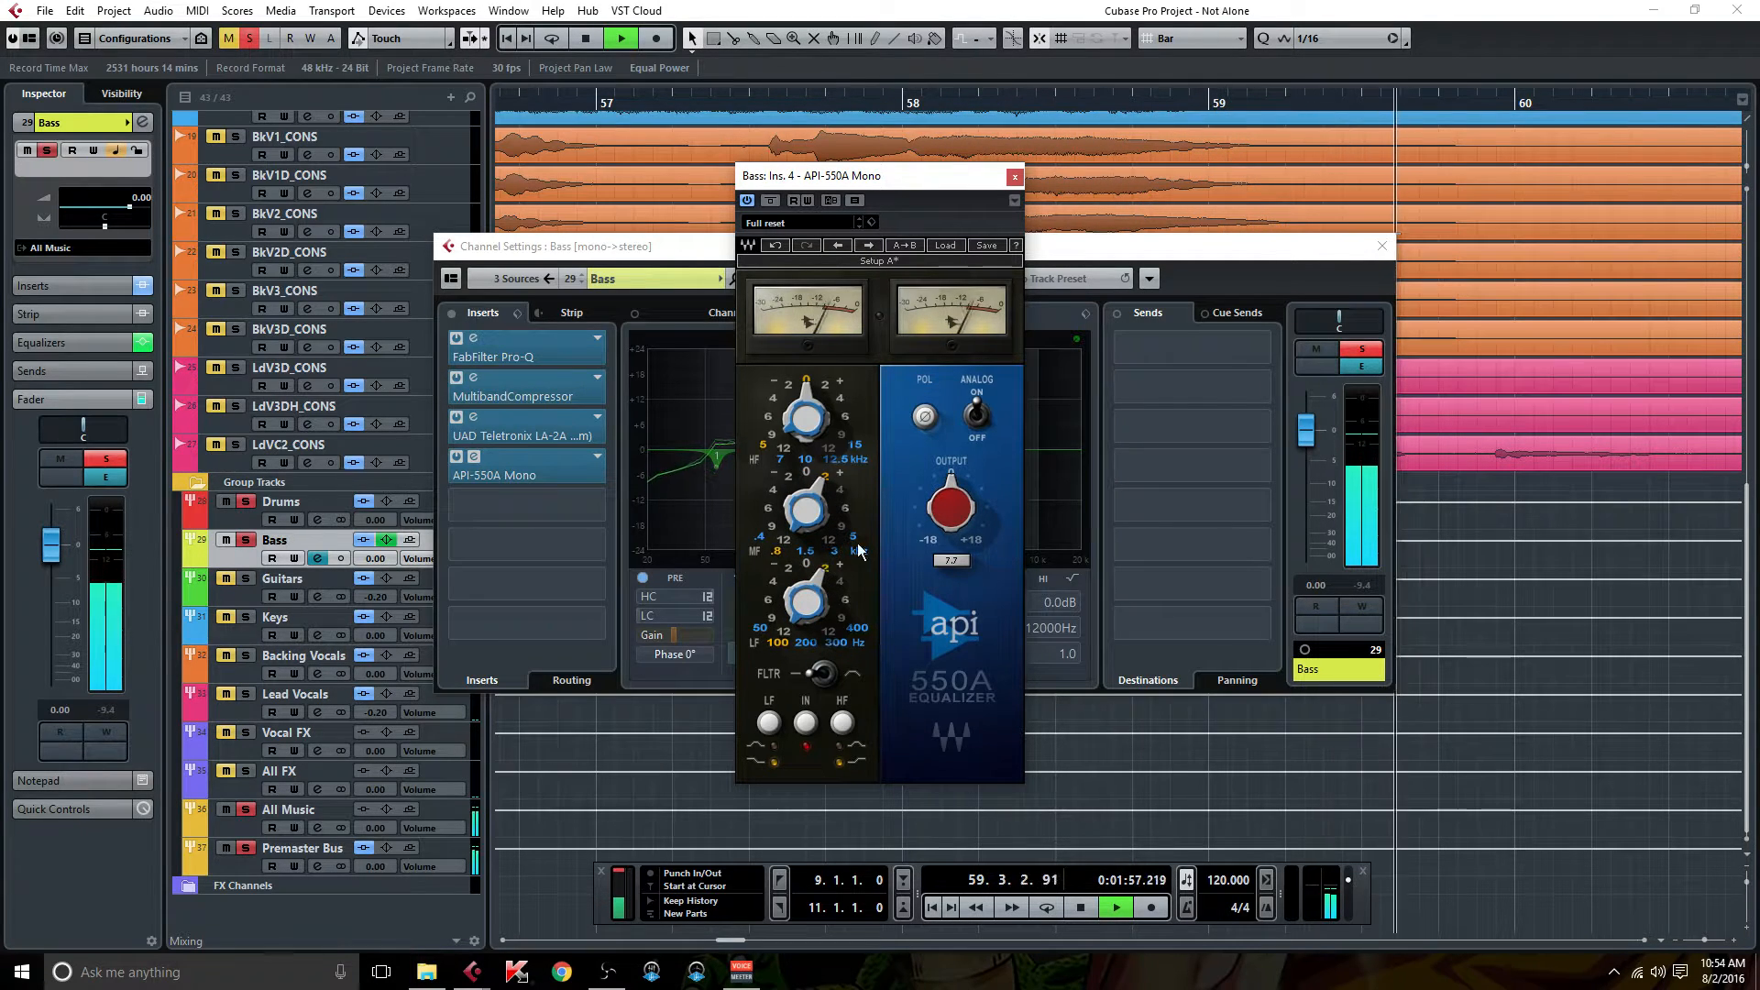
drag(951, 507, 952, 546)
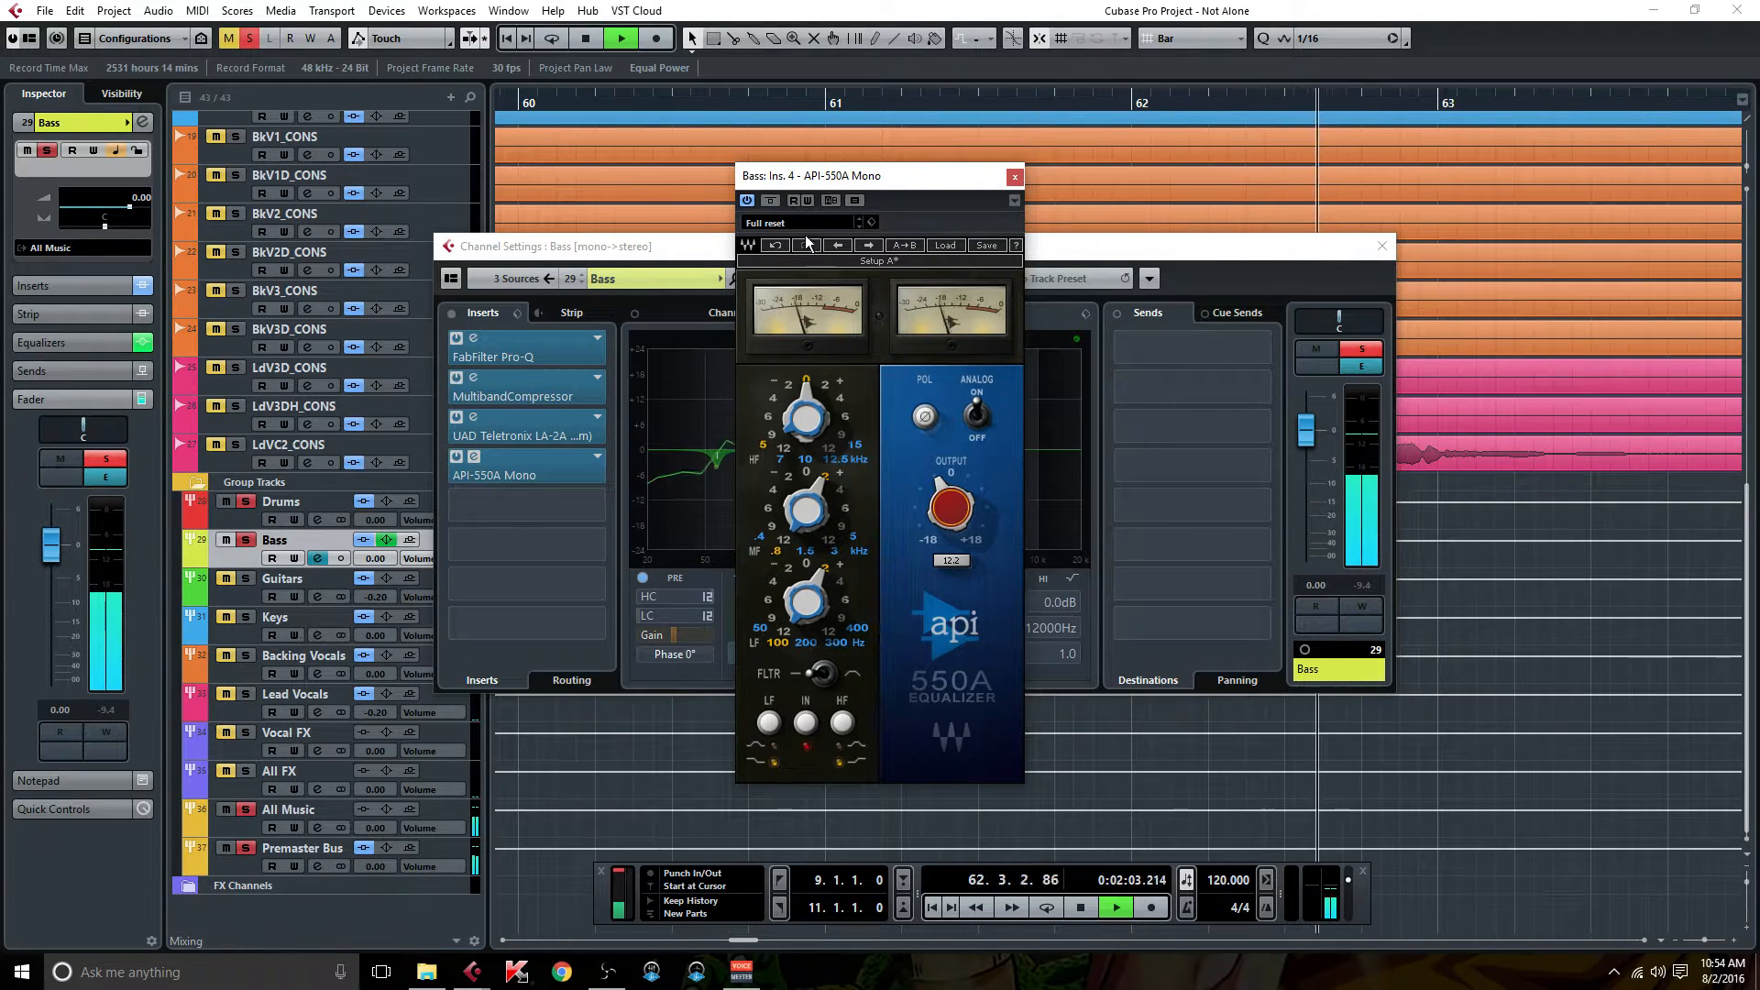
Compare the bass with the API-550A bypassed and with all inserts bypassed, then close the plug-in and stop playback.
click(770, 200)
click(770, 200)
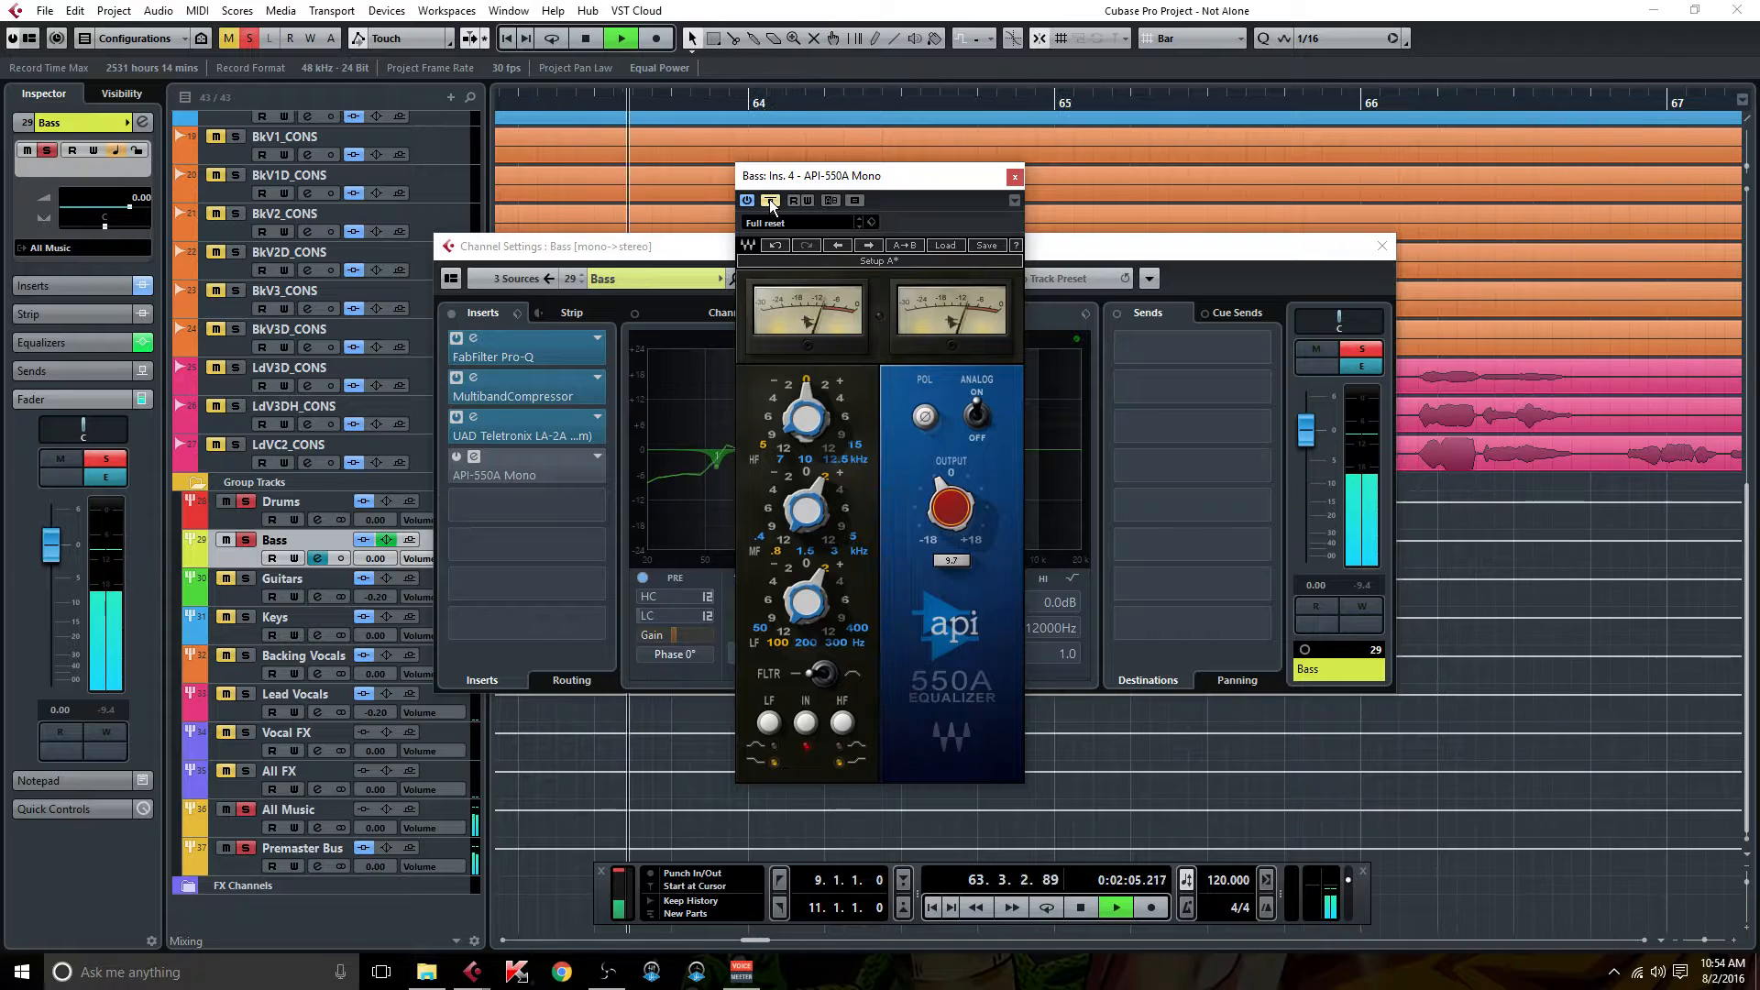
click(453, 314)
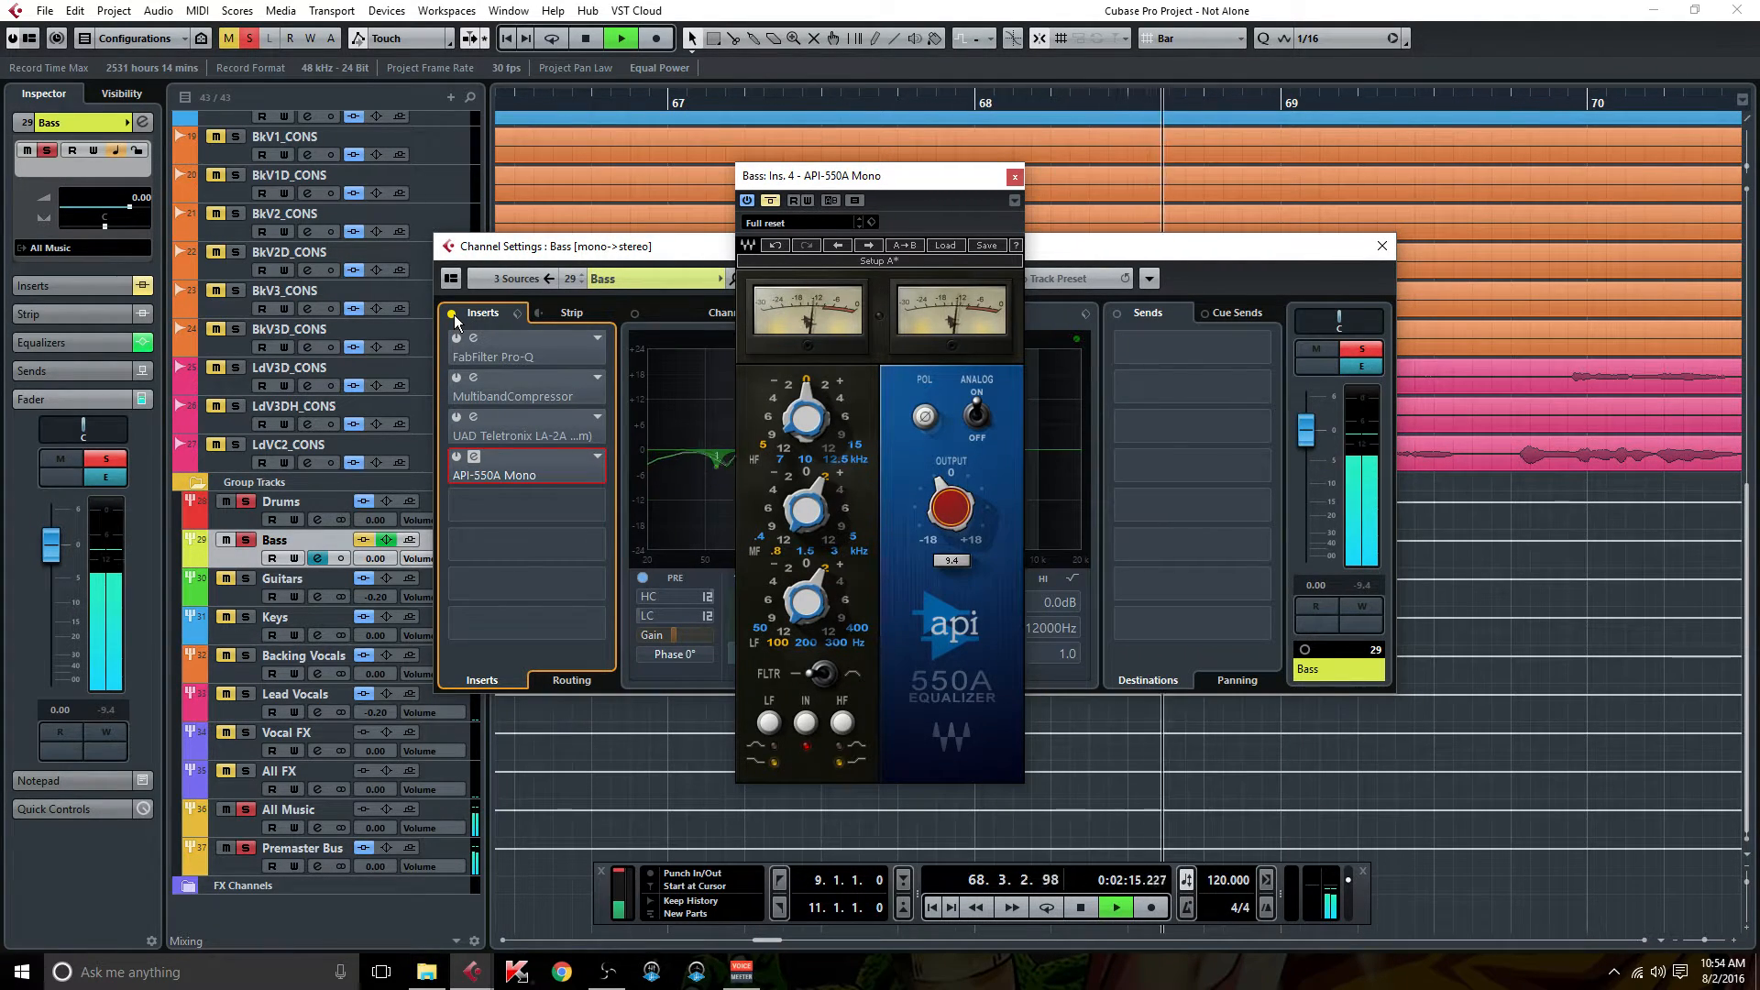
click(453, 315)
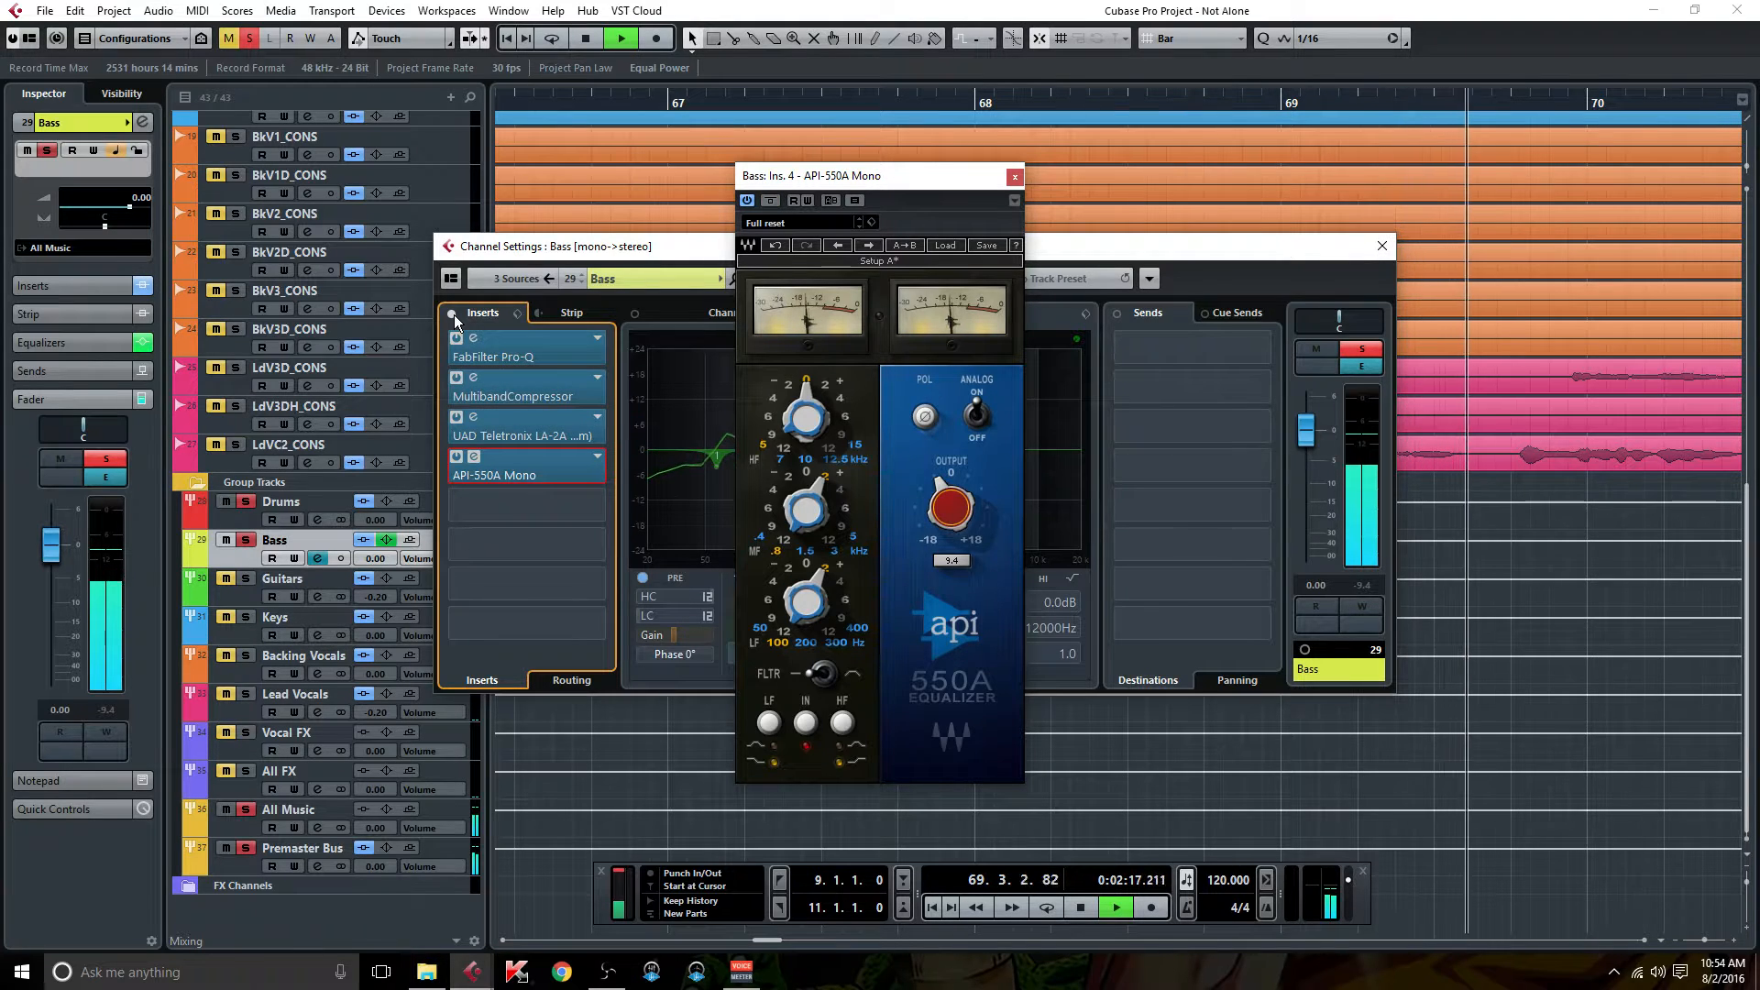
click(1013, 177)
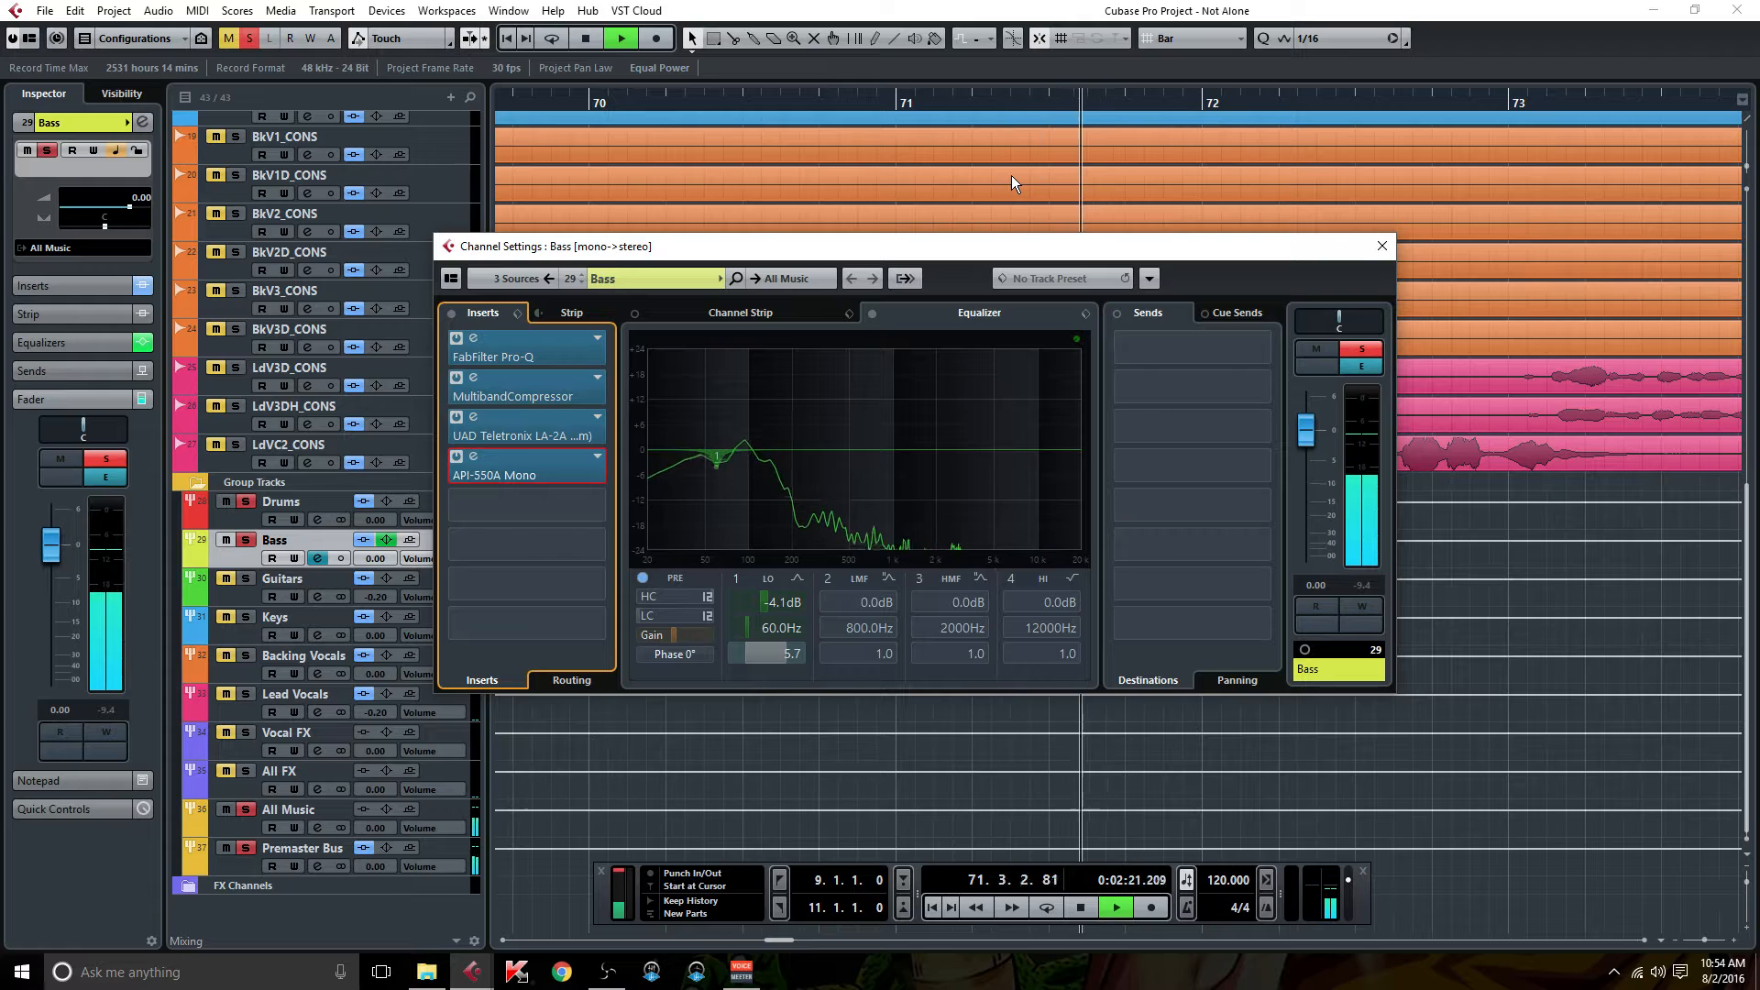
key(space)
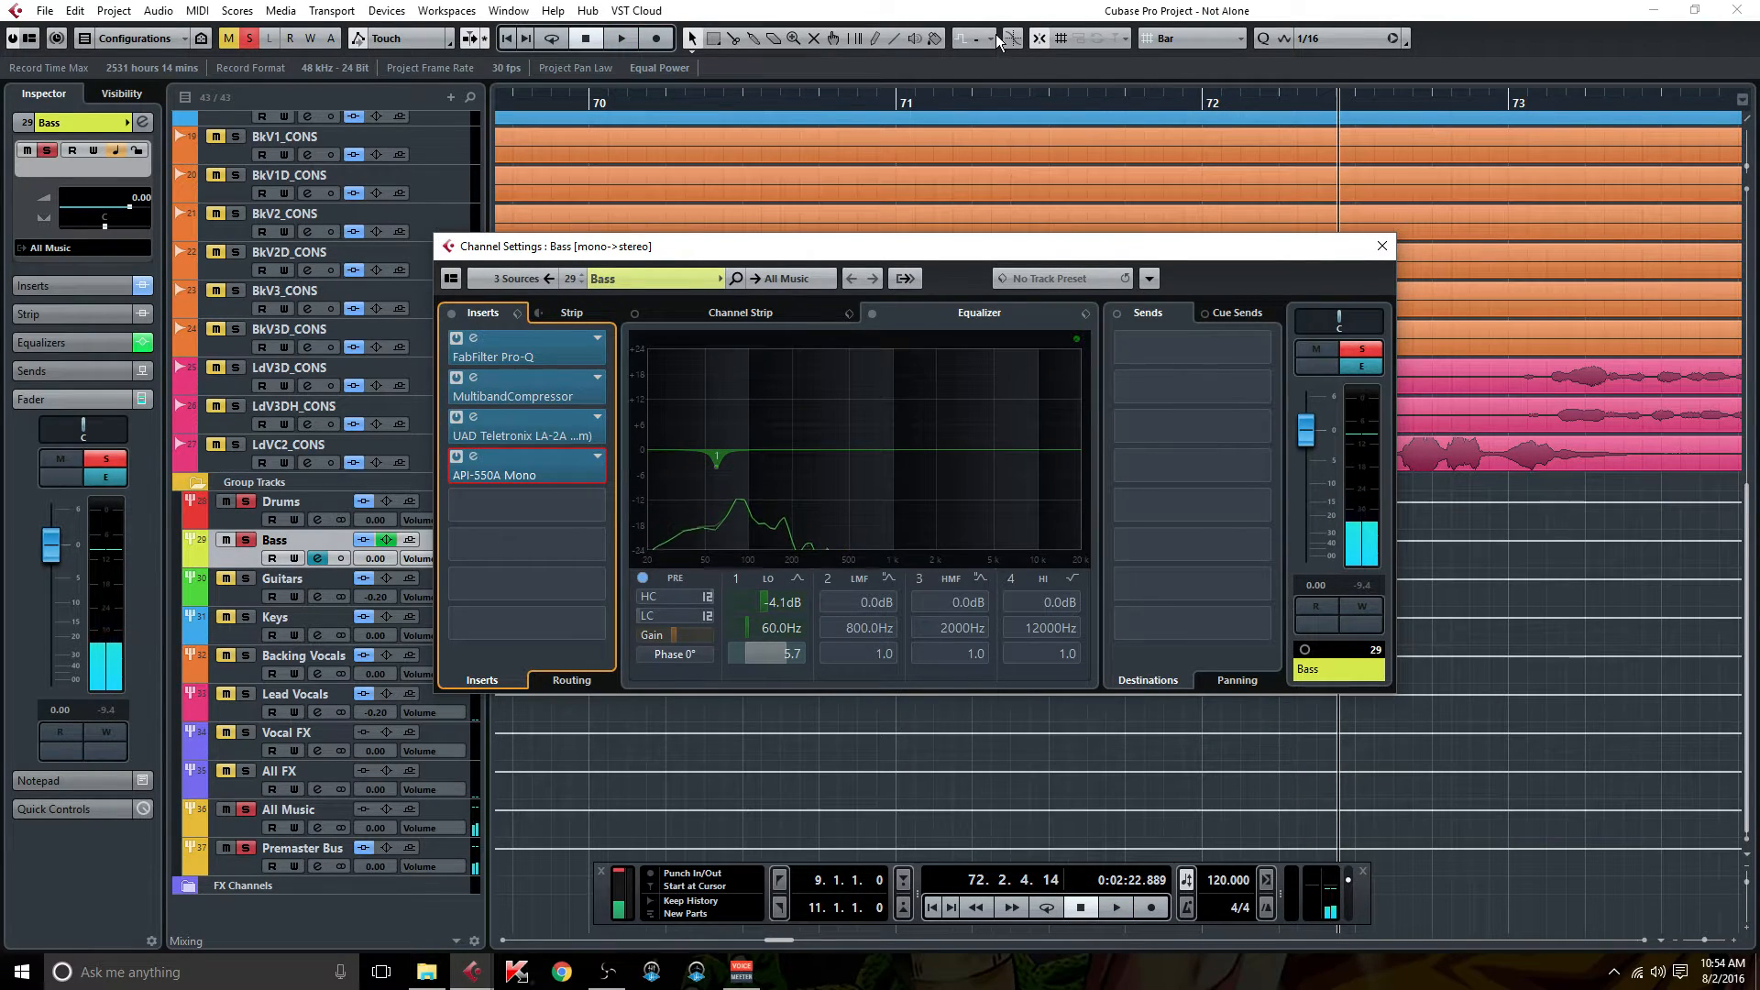
Reopen the Bass group's LA-2A and API-550A inserts to review their knob settings, closing each window again.
double_click(528, 430)
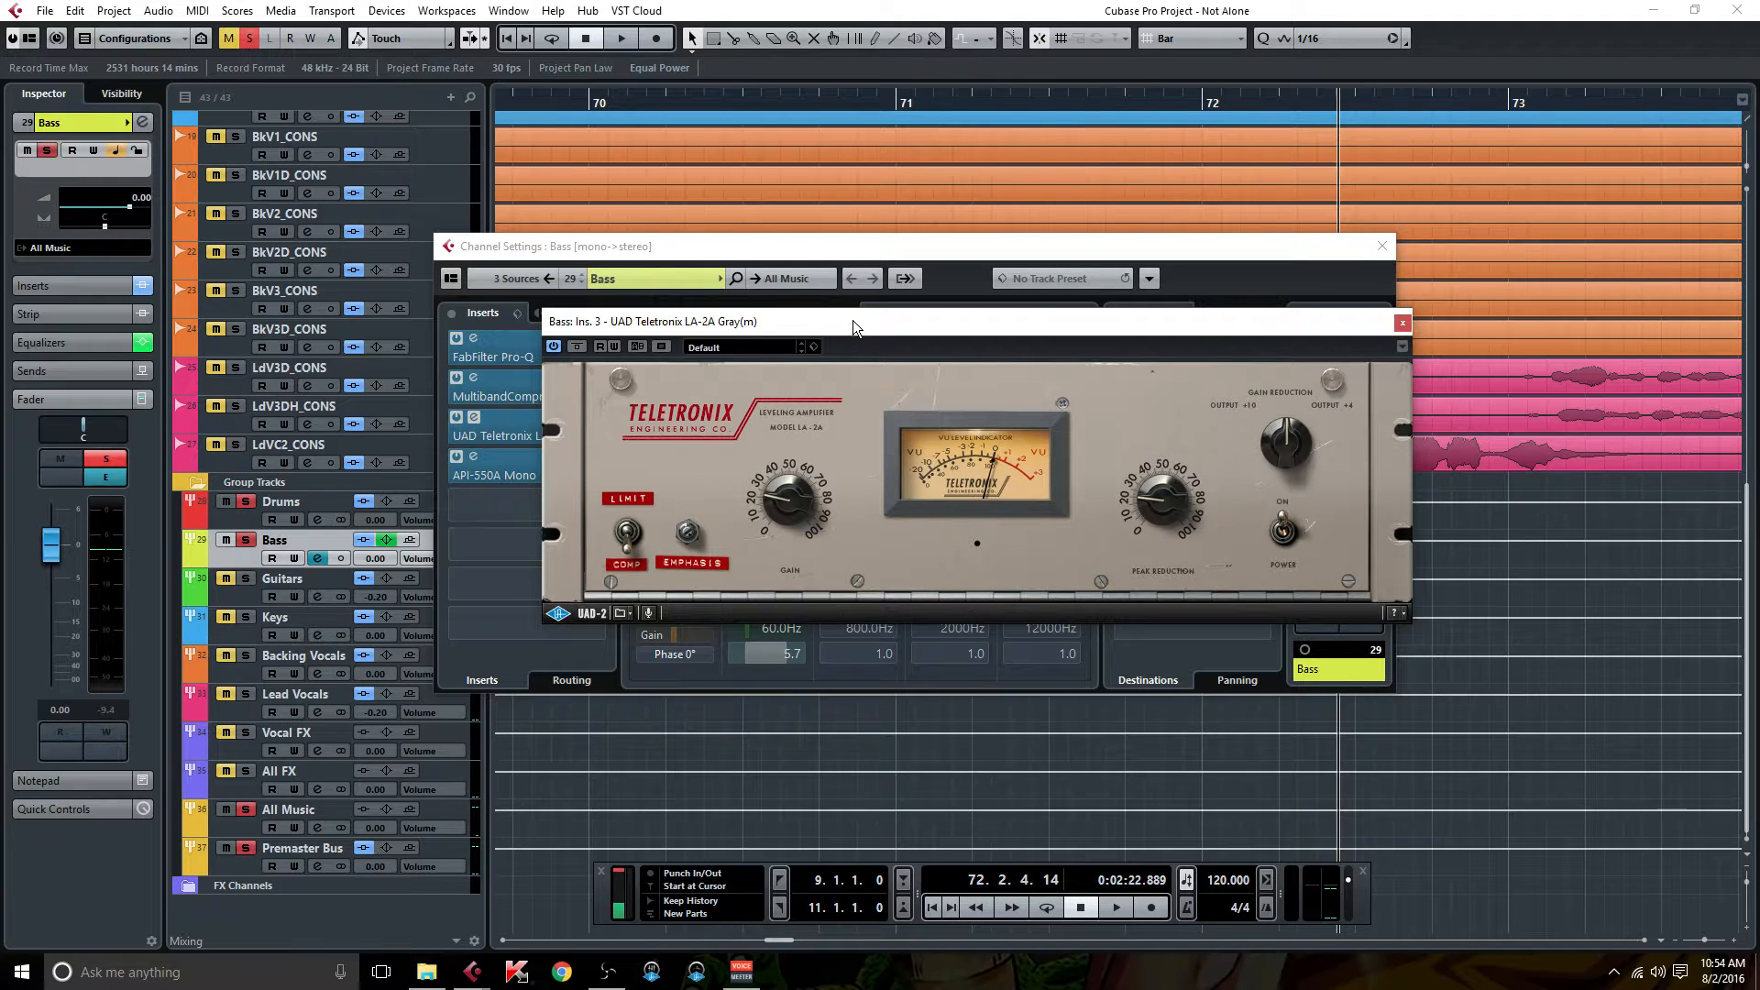
drag(853, 321, 792, 284)
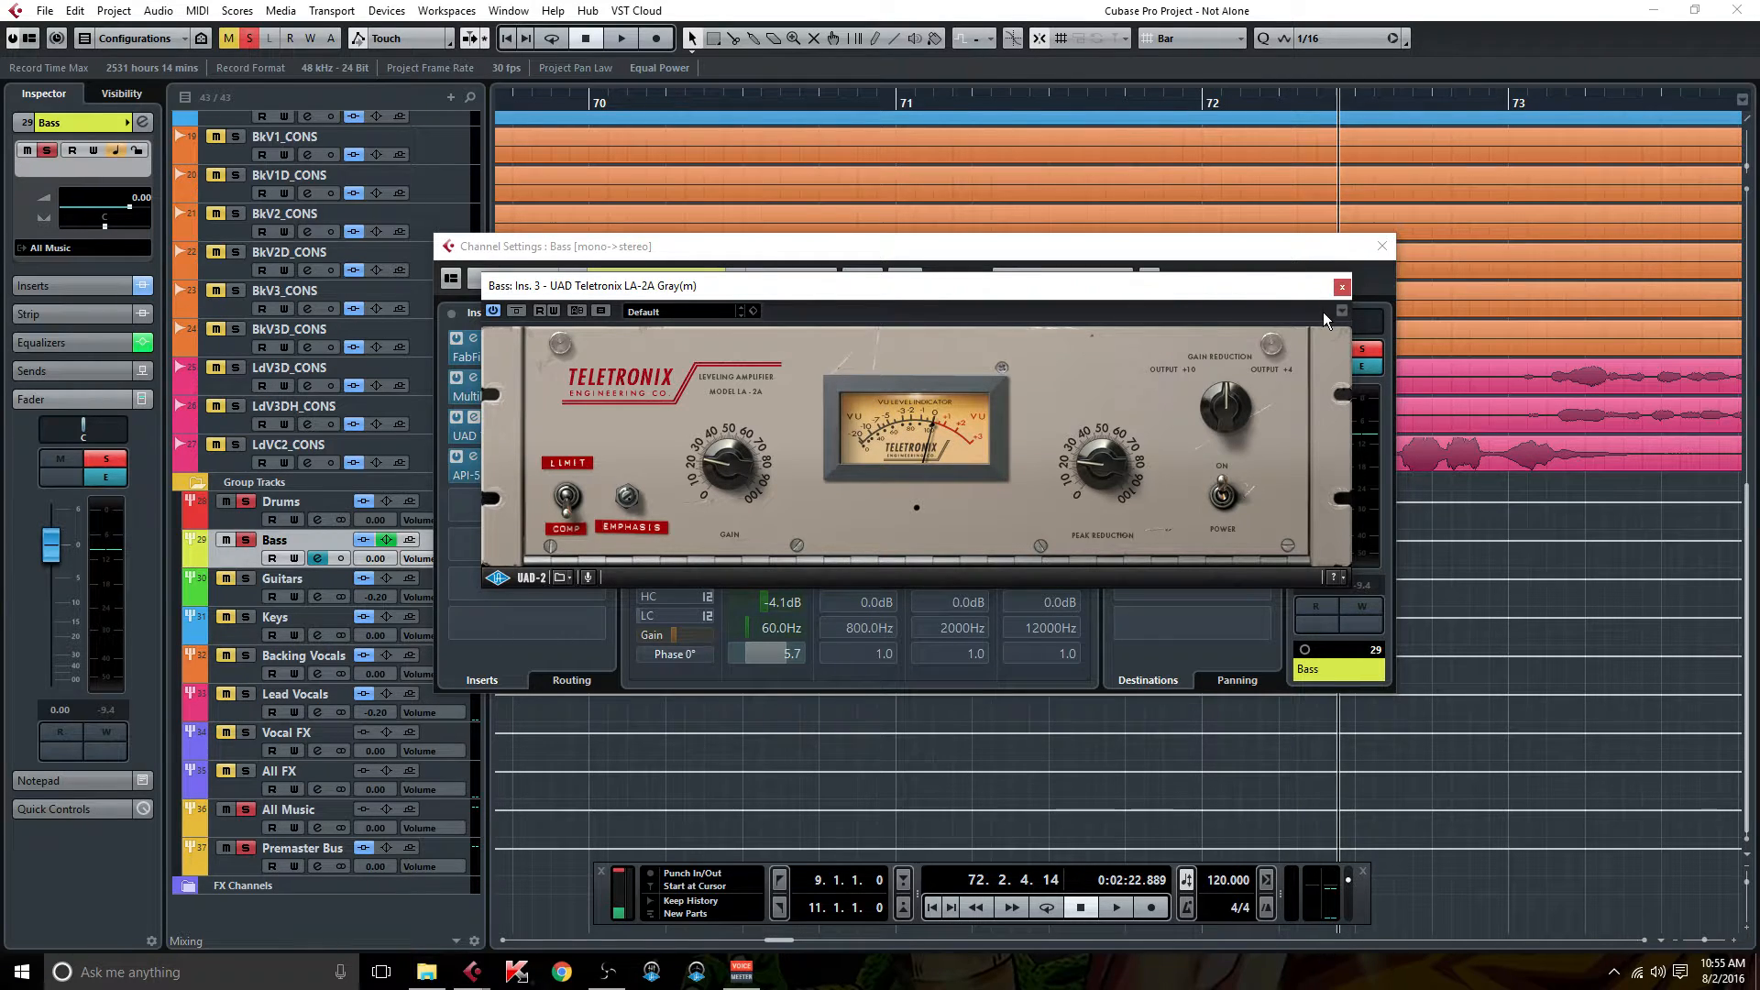
click(1343, 287)
click(530, 464)
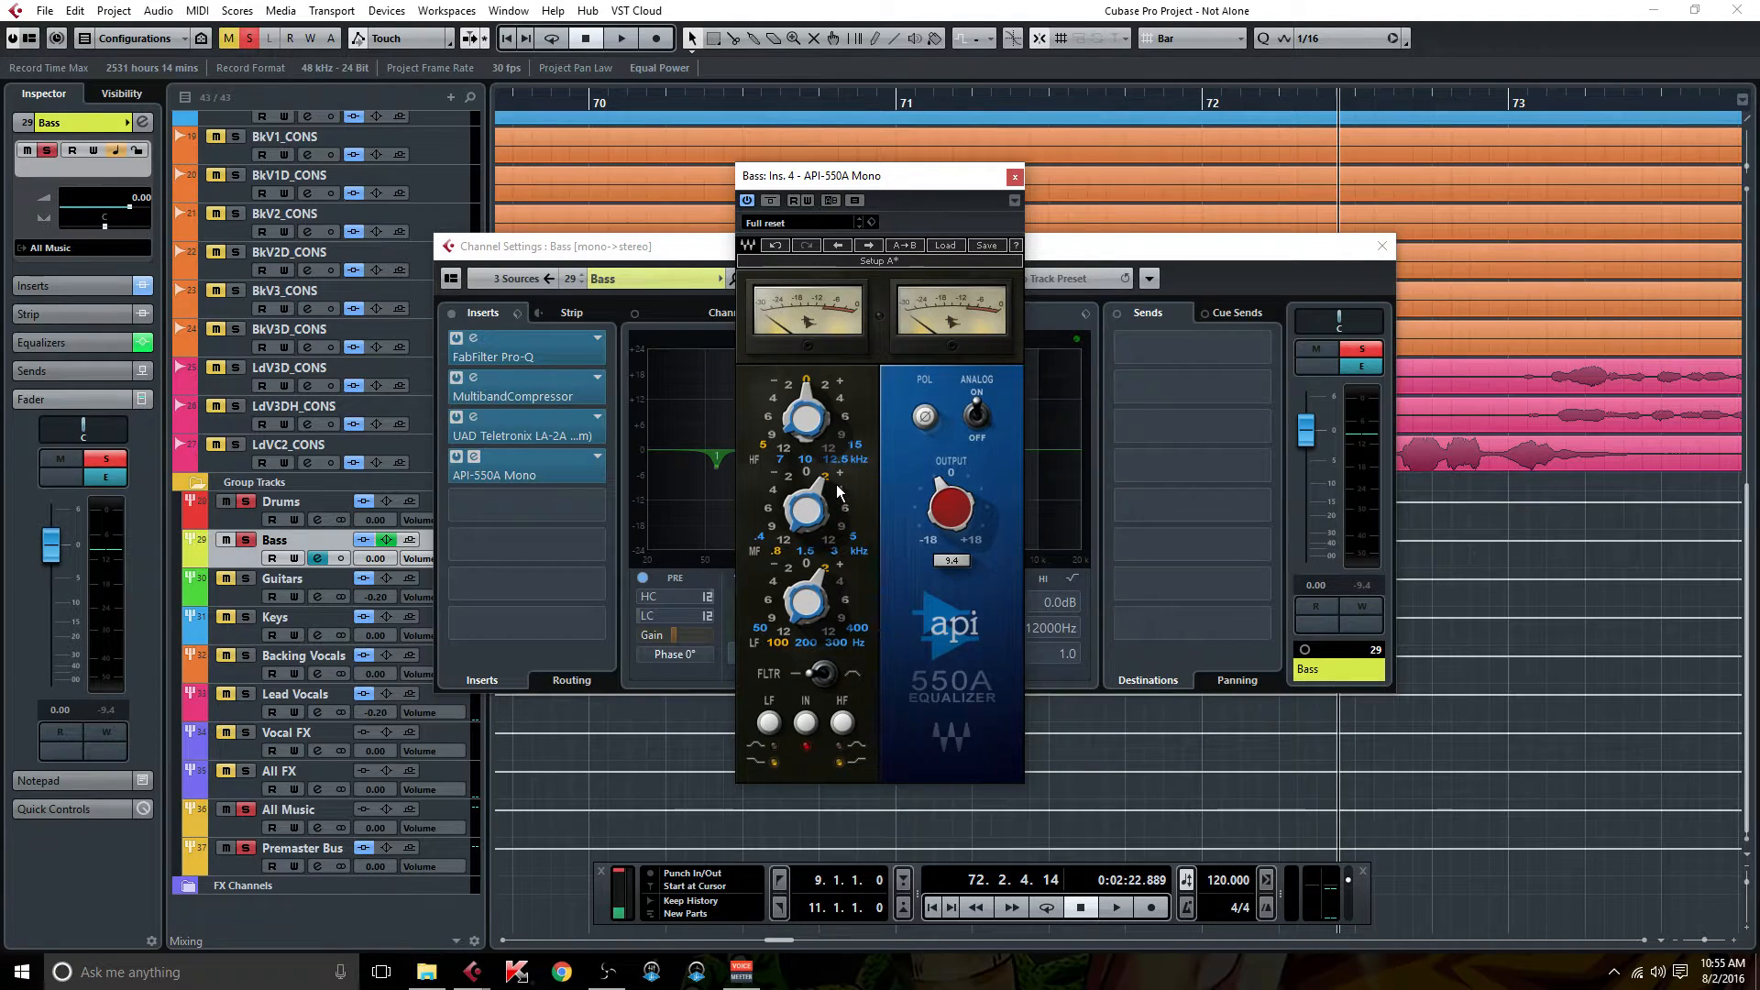
click(956, 506)
click(1016, 174)
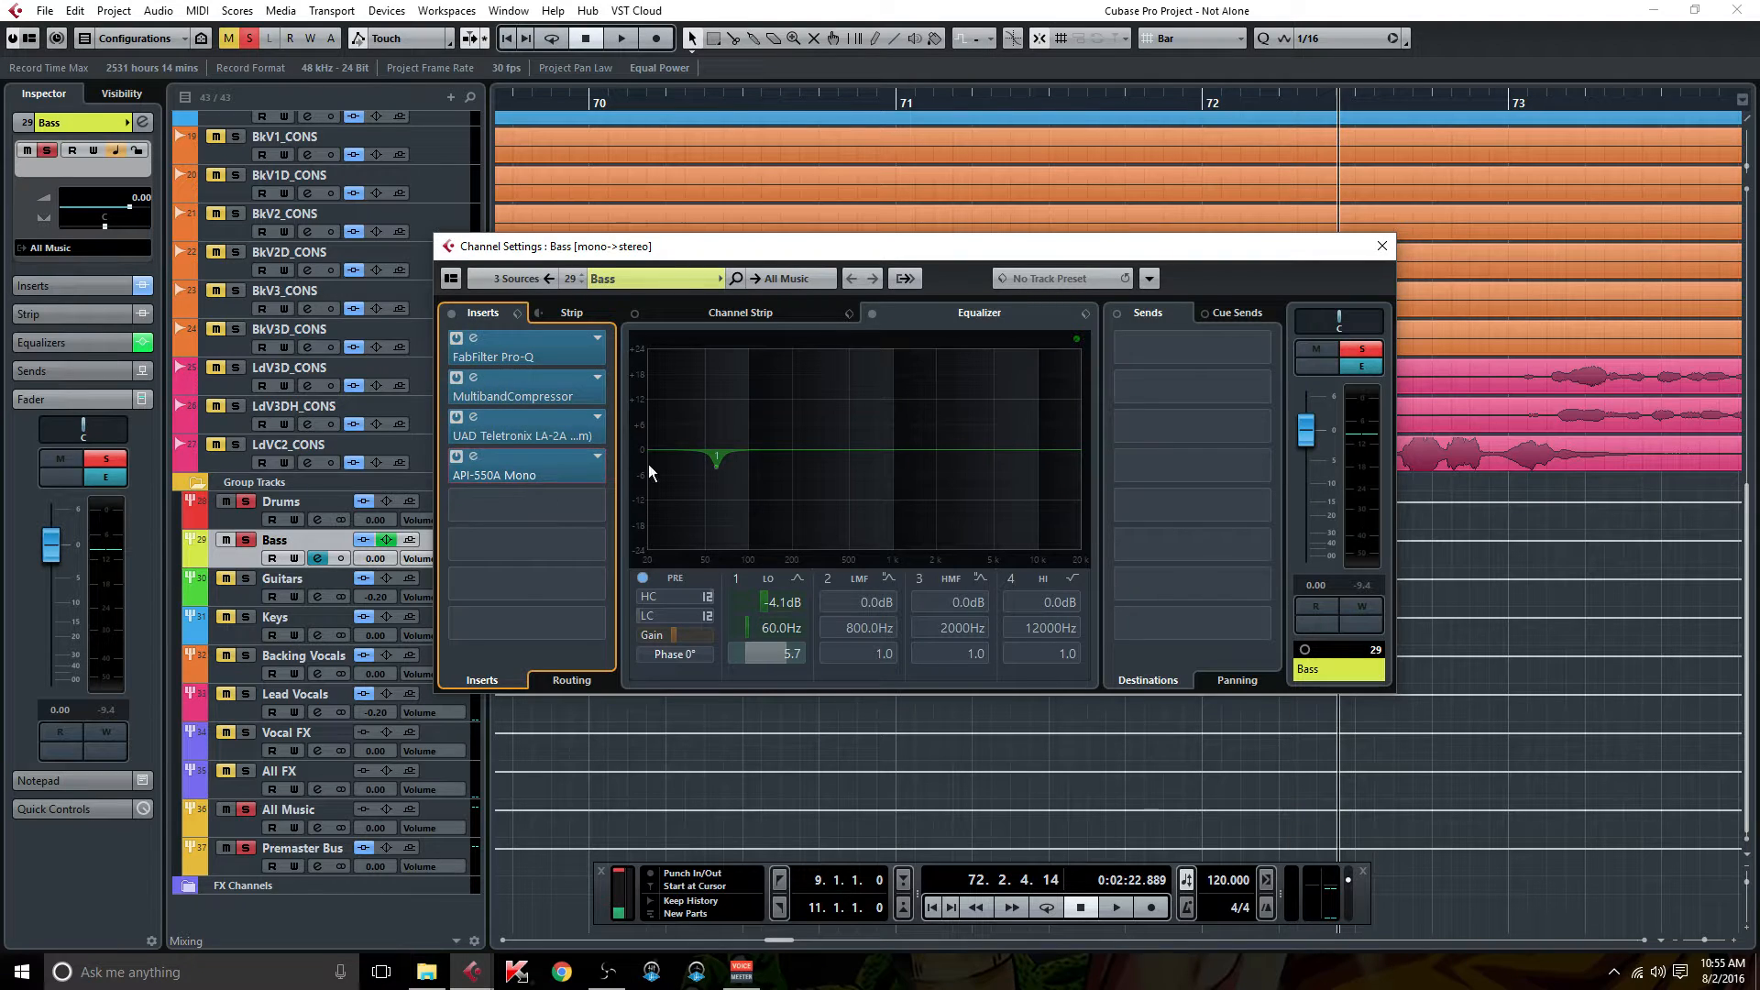
Close the Bass channel settings and start playback from bar 8, around the bass entry.
click(1382, 246)
scroll(917, 578, up, 5)
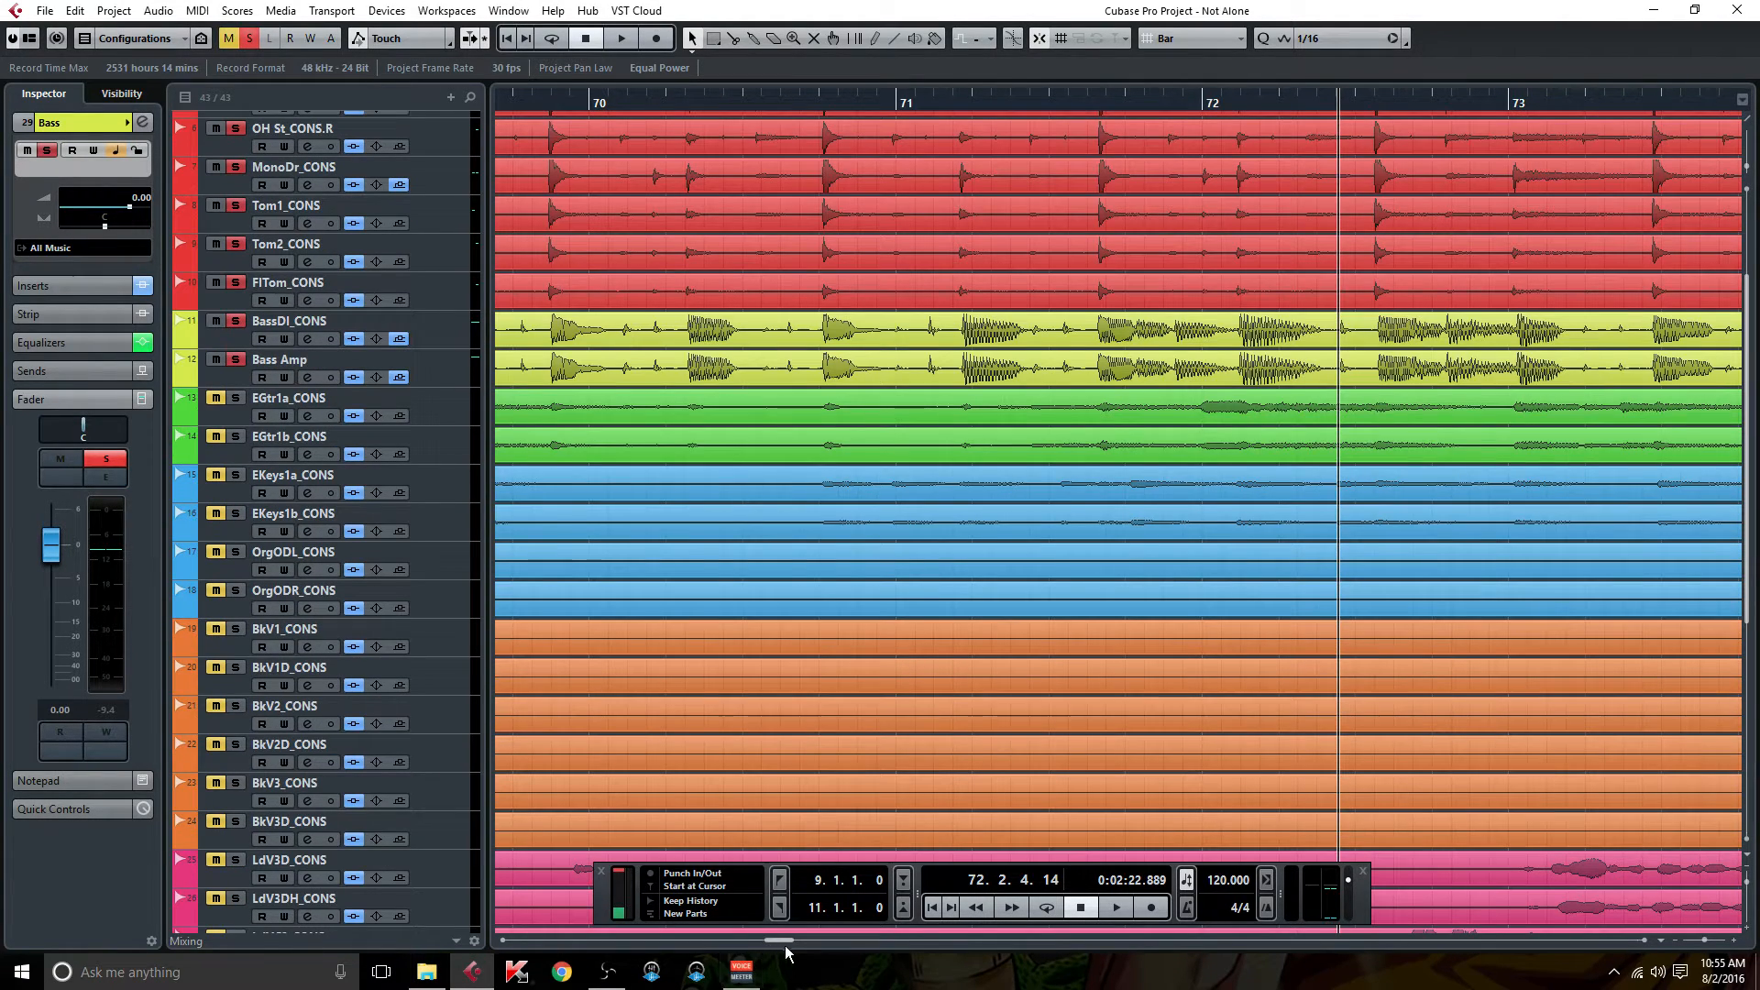
drag(779, 939, 547, 924)
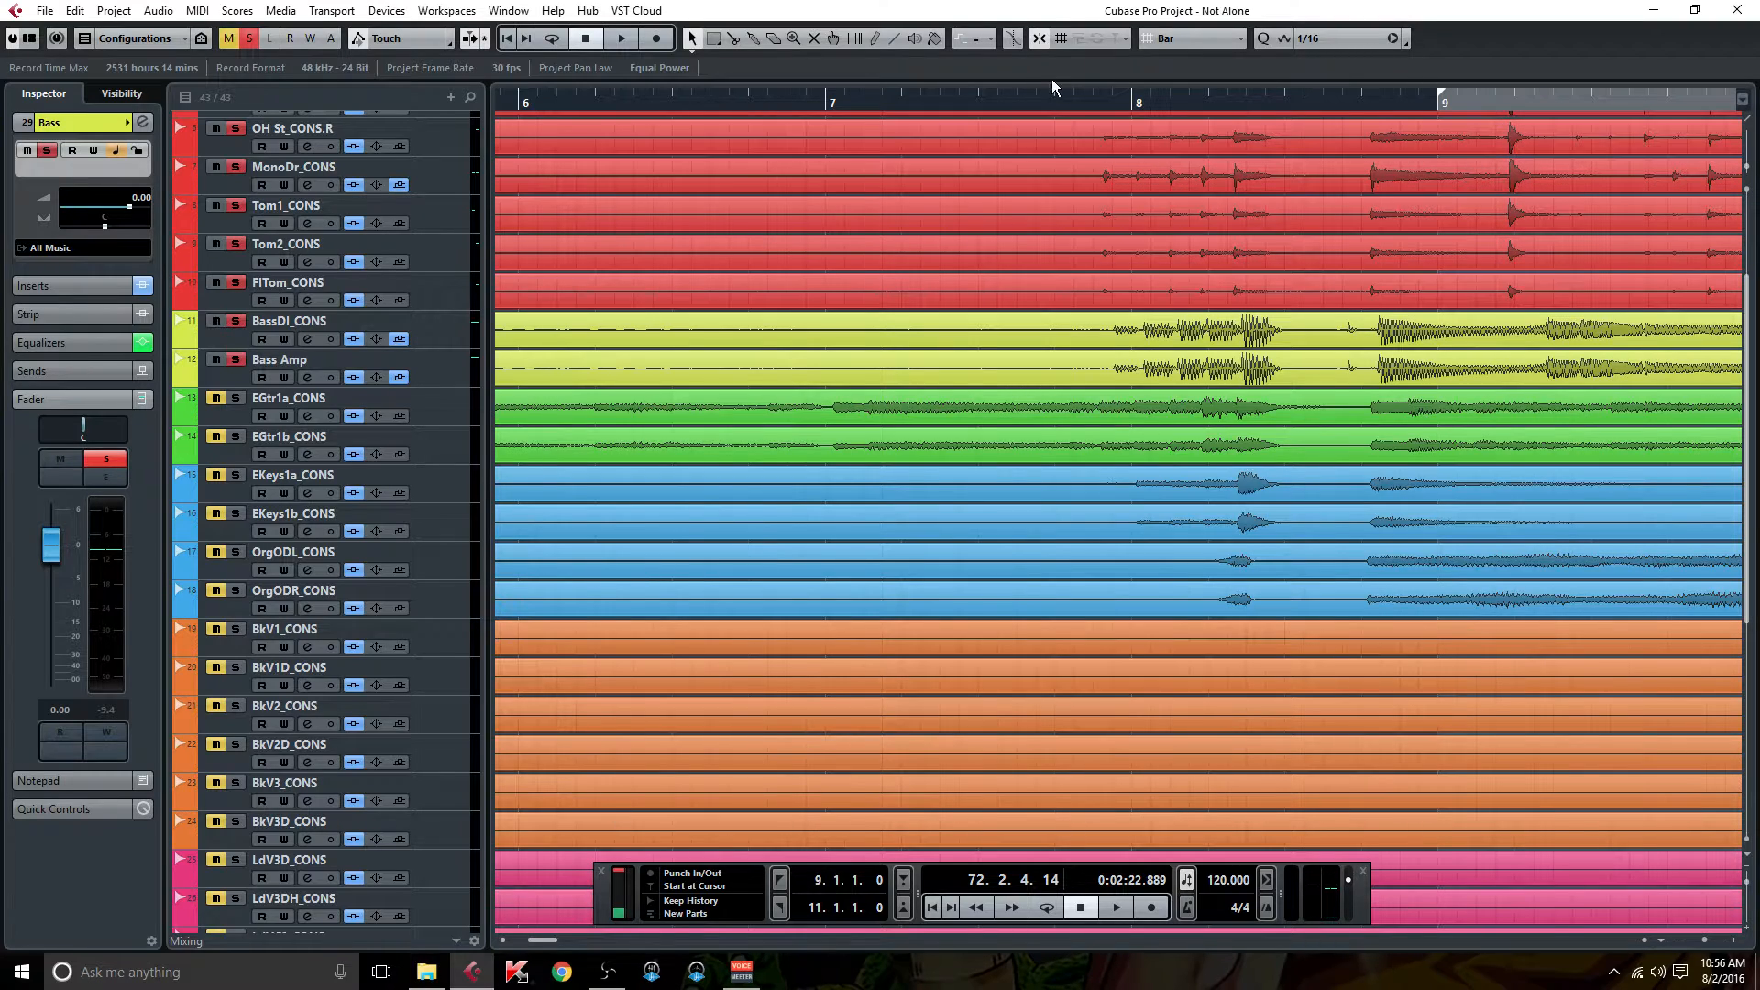
click(1078, 103)
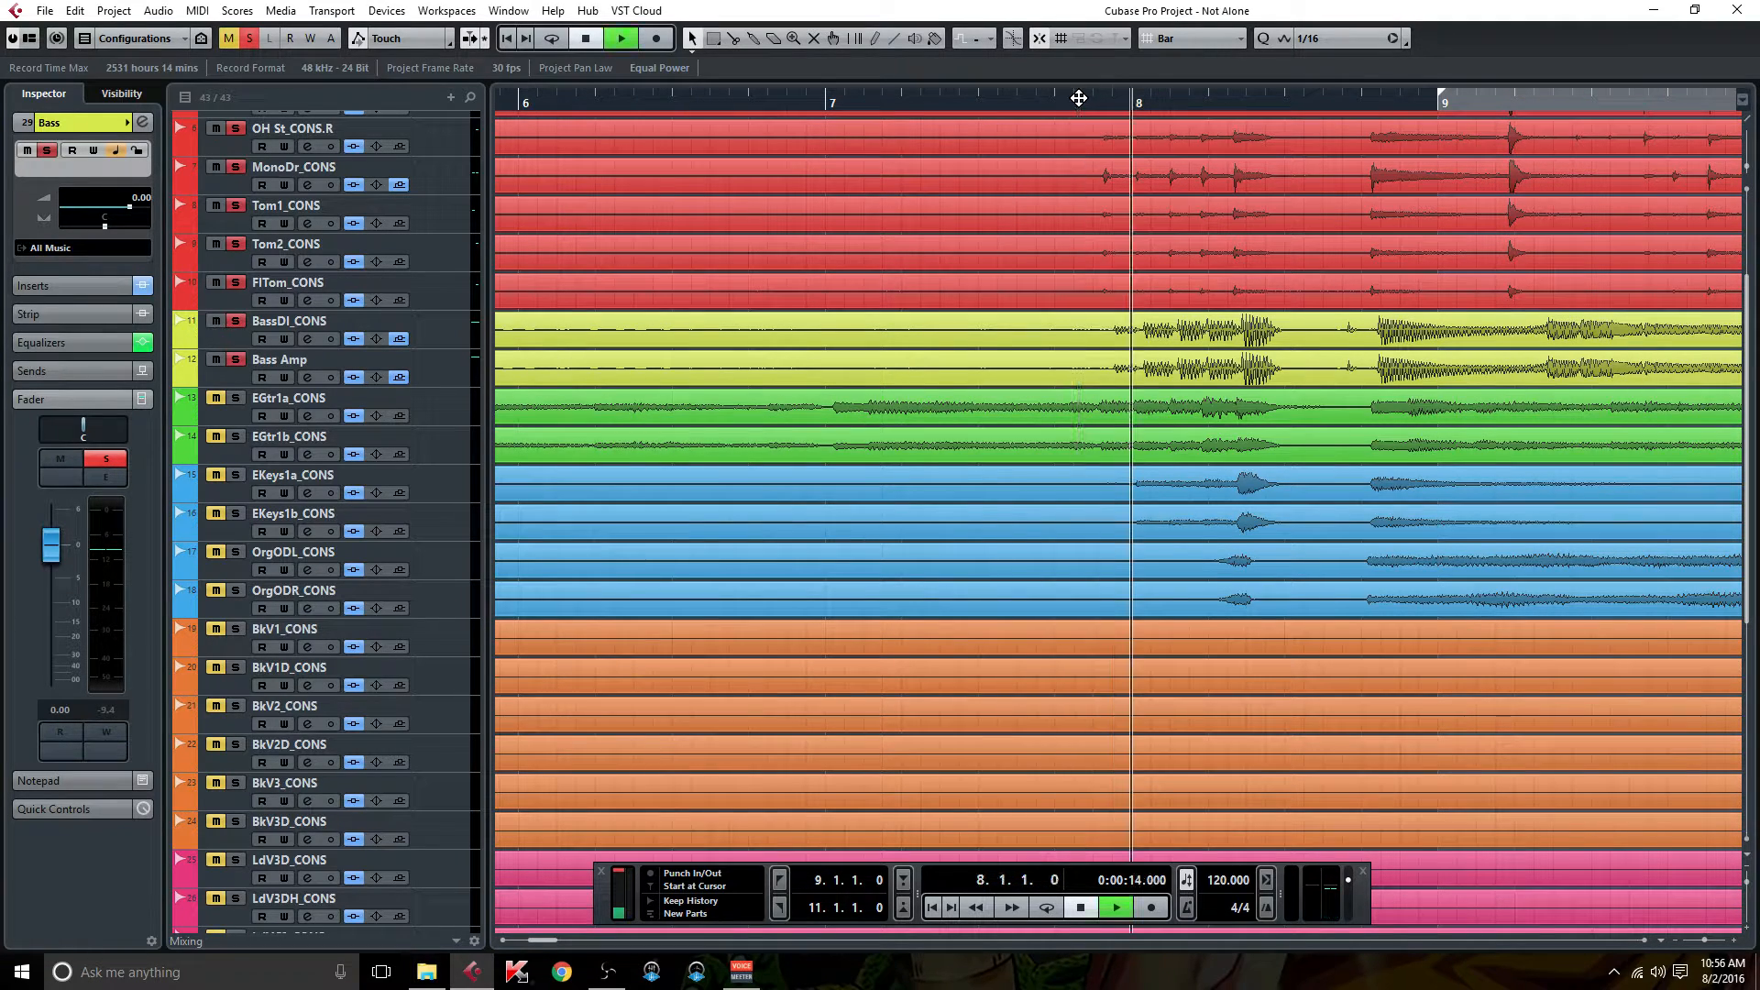
key(space)
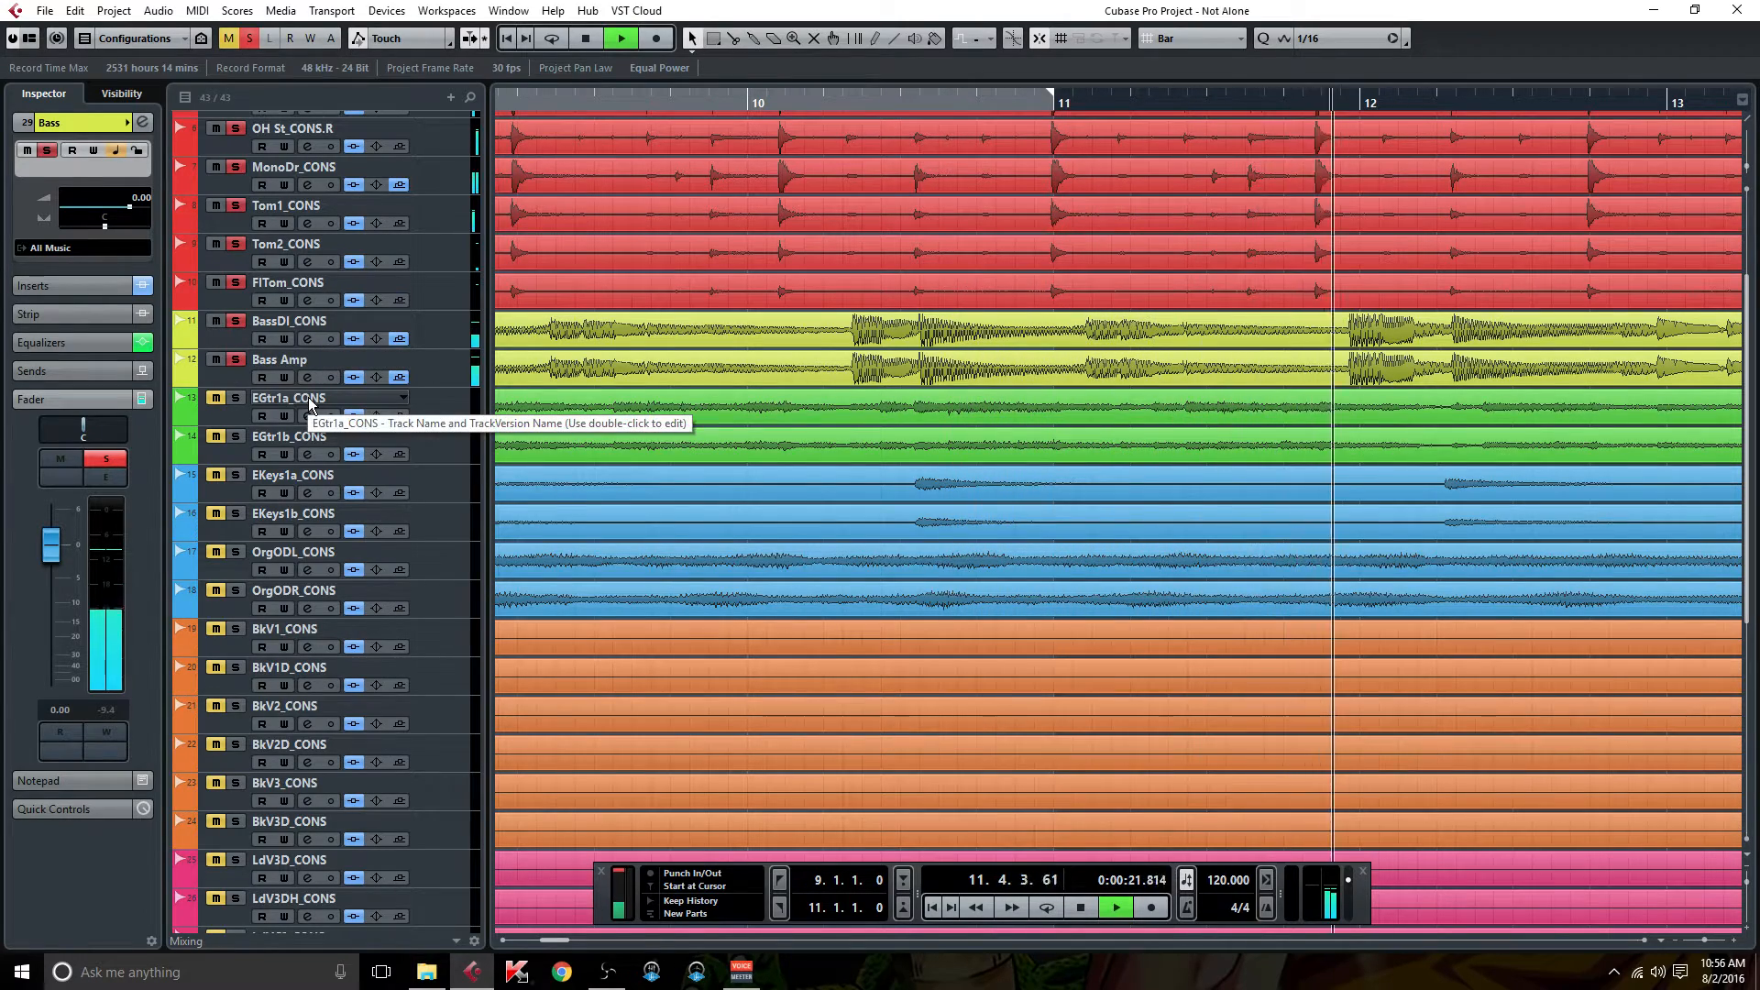
In the MixConsole, compare the Bass group with its inserts bypassed and active, clearing all solos to hear the full mix.
key(F3)
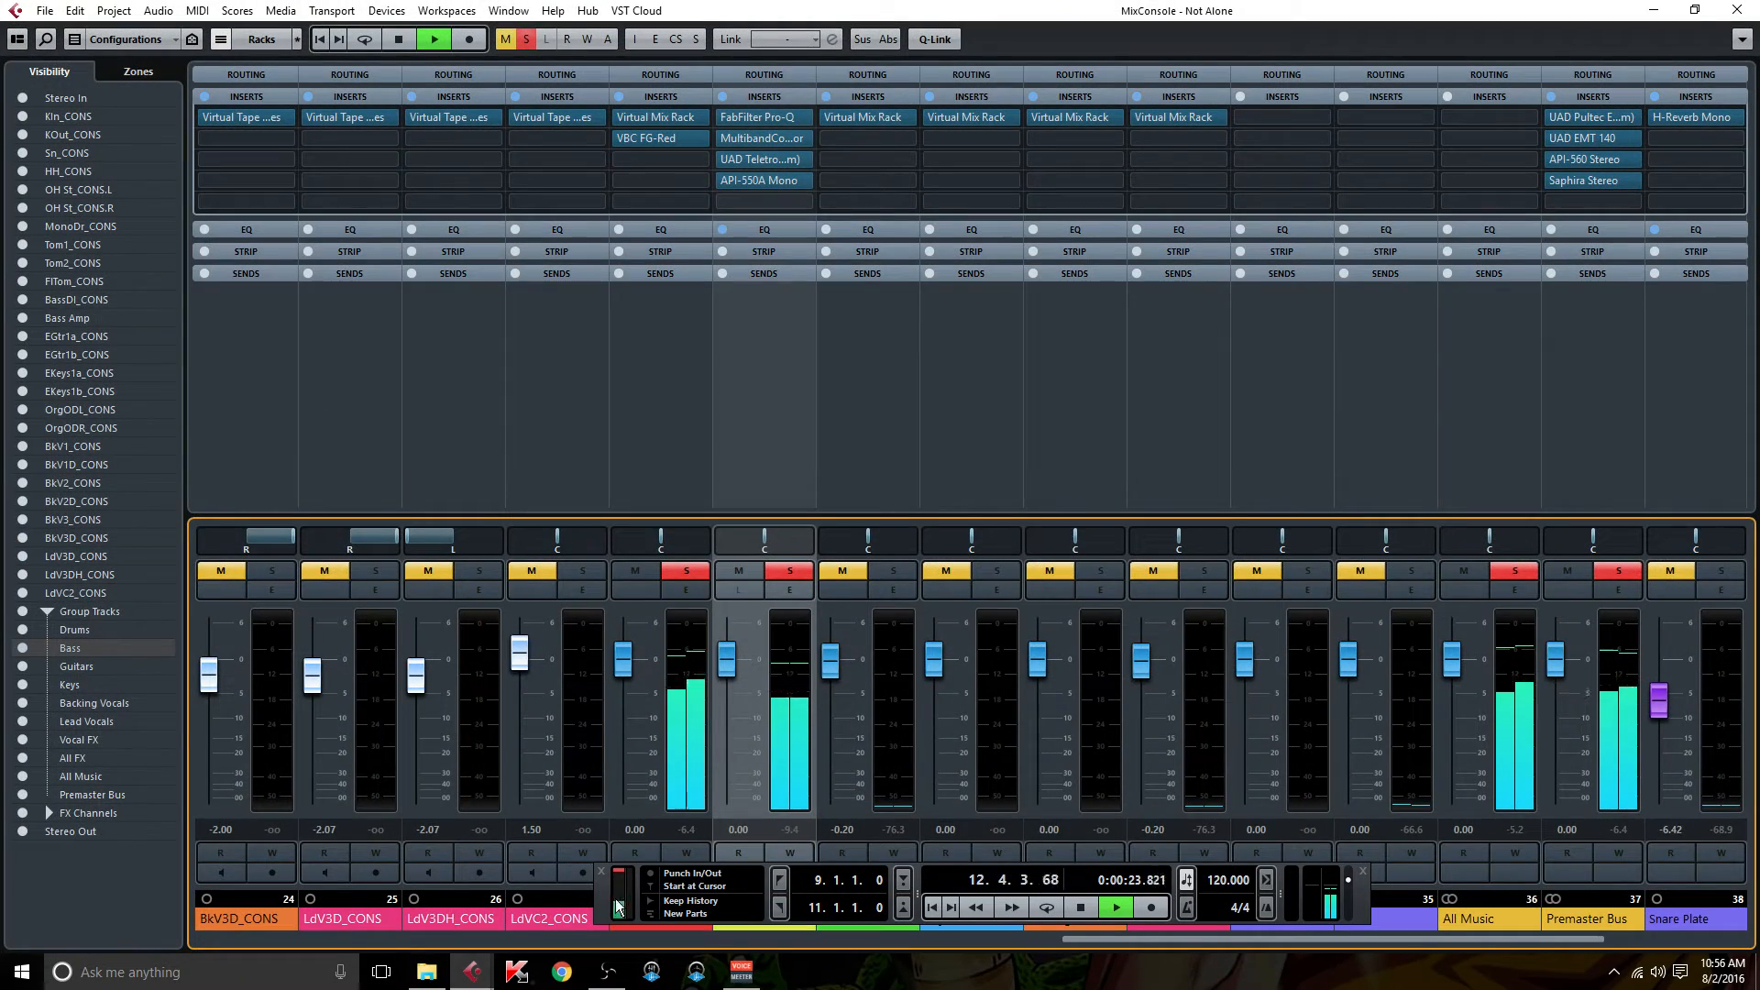
drag(609, 904, 625, 305)
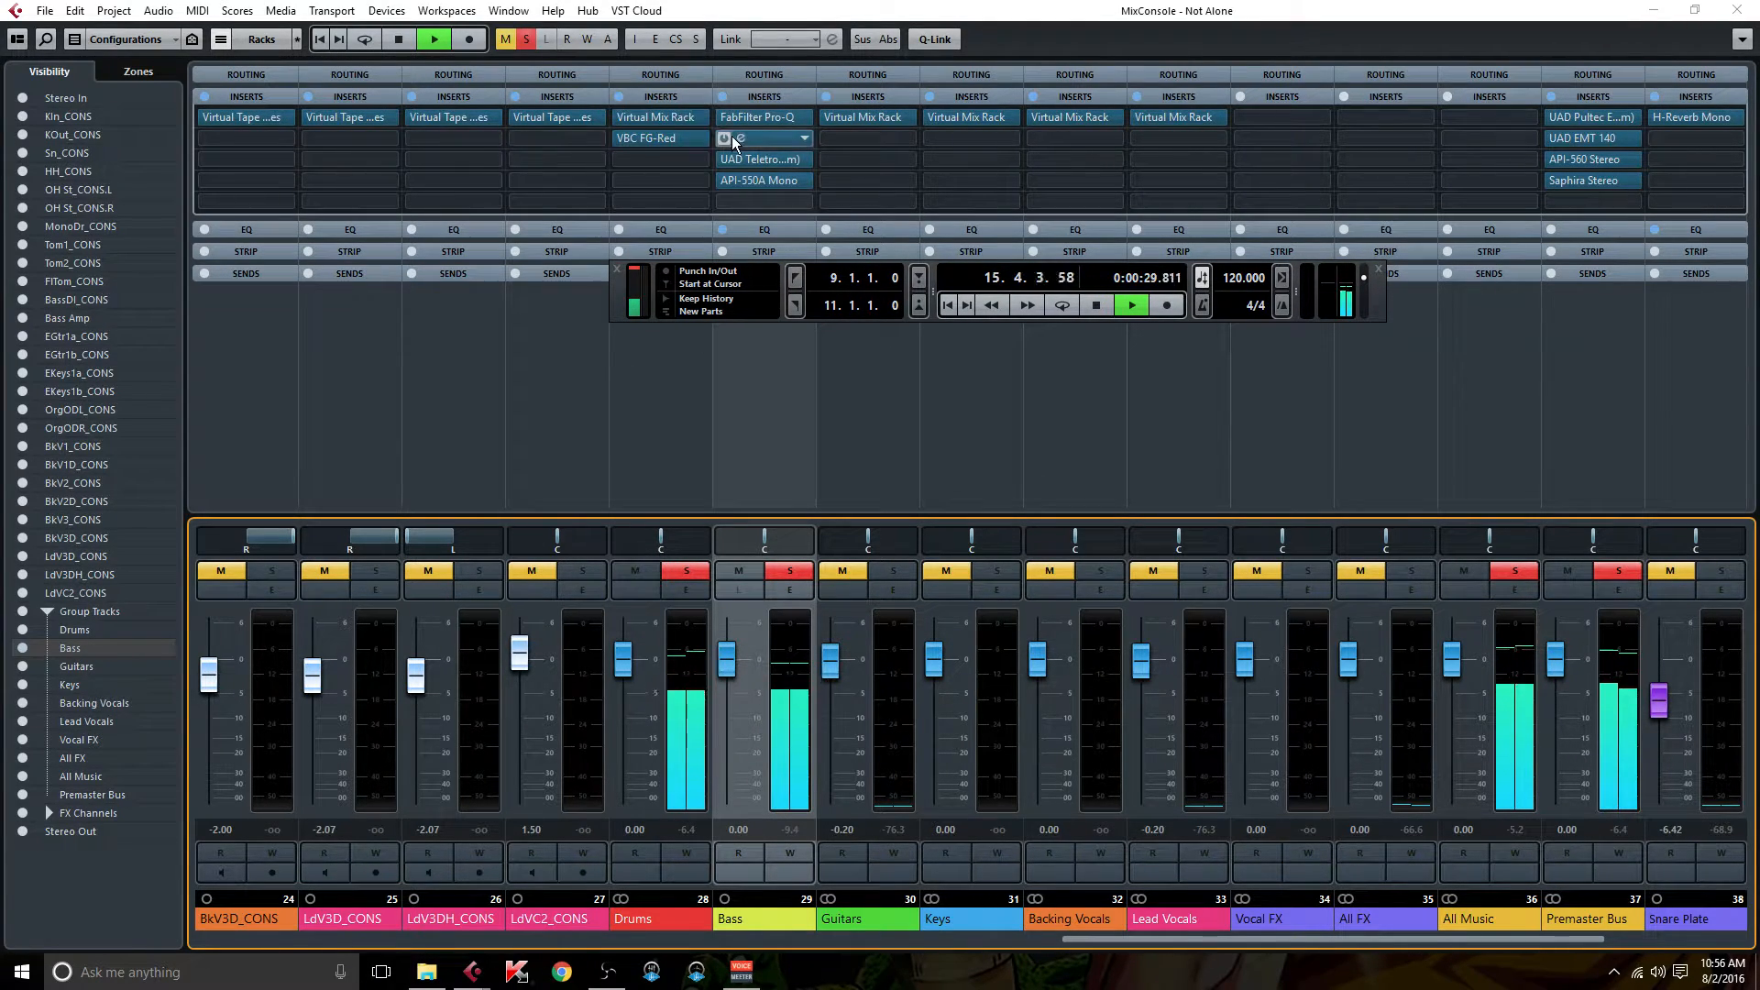
click(723, 97)
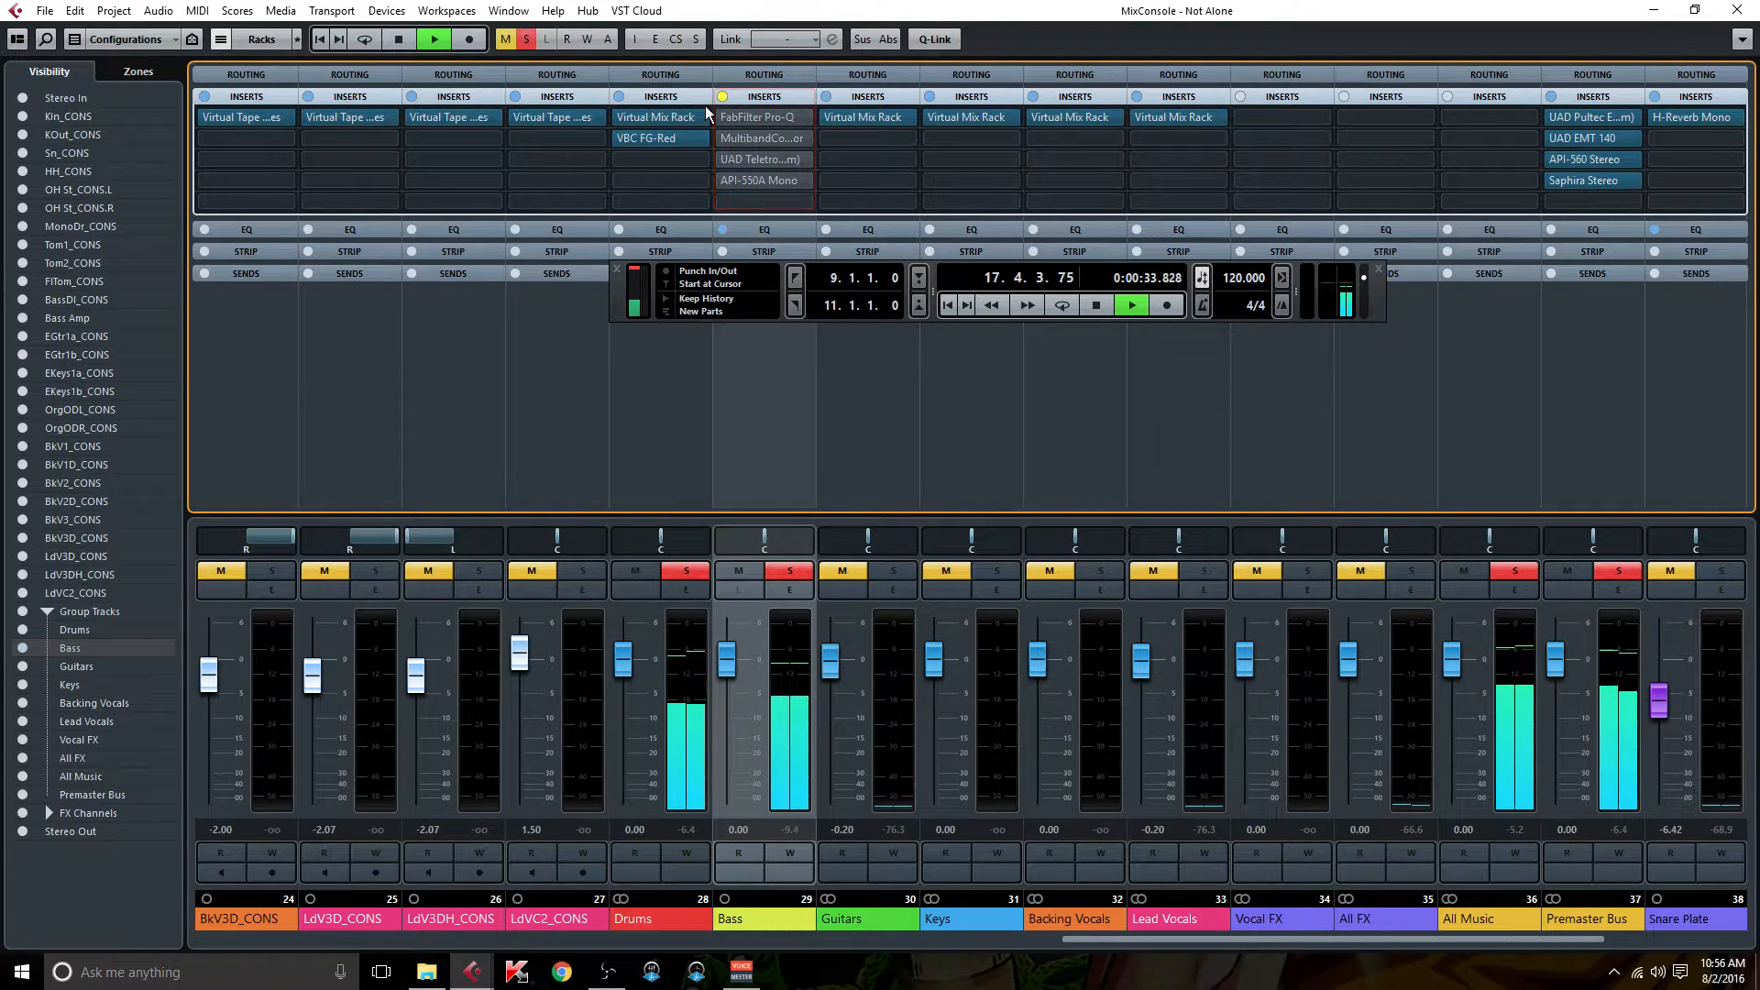
click(527, 40)
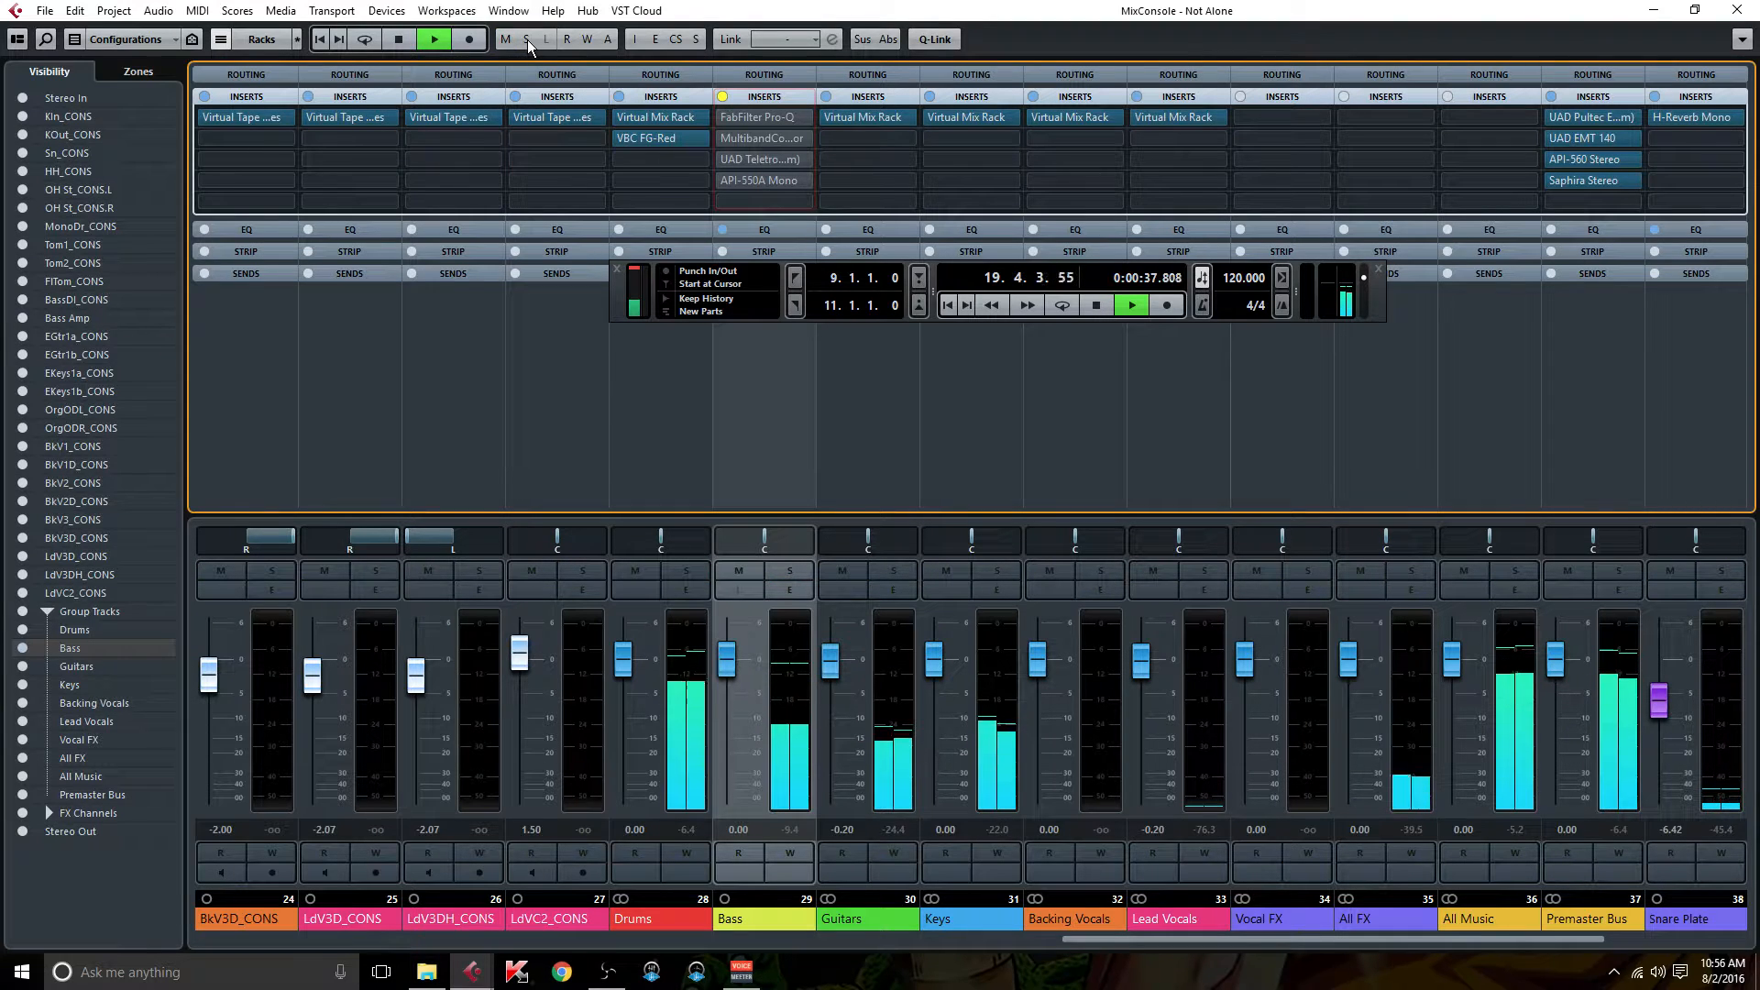
click(723, 97)
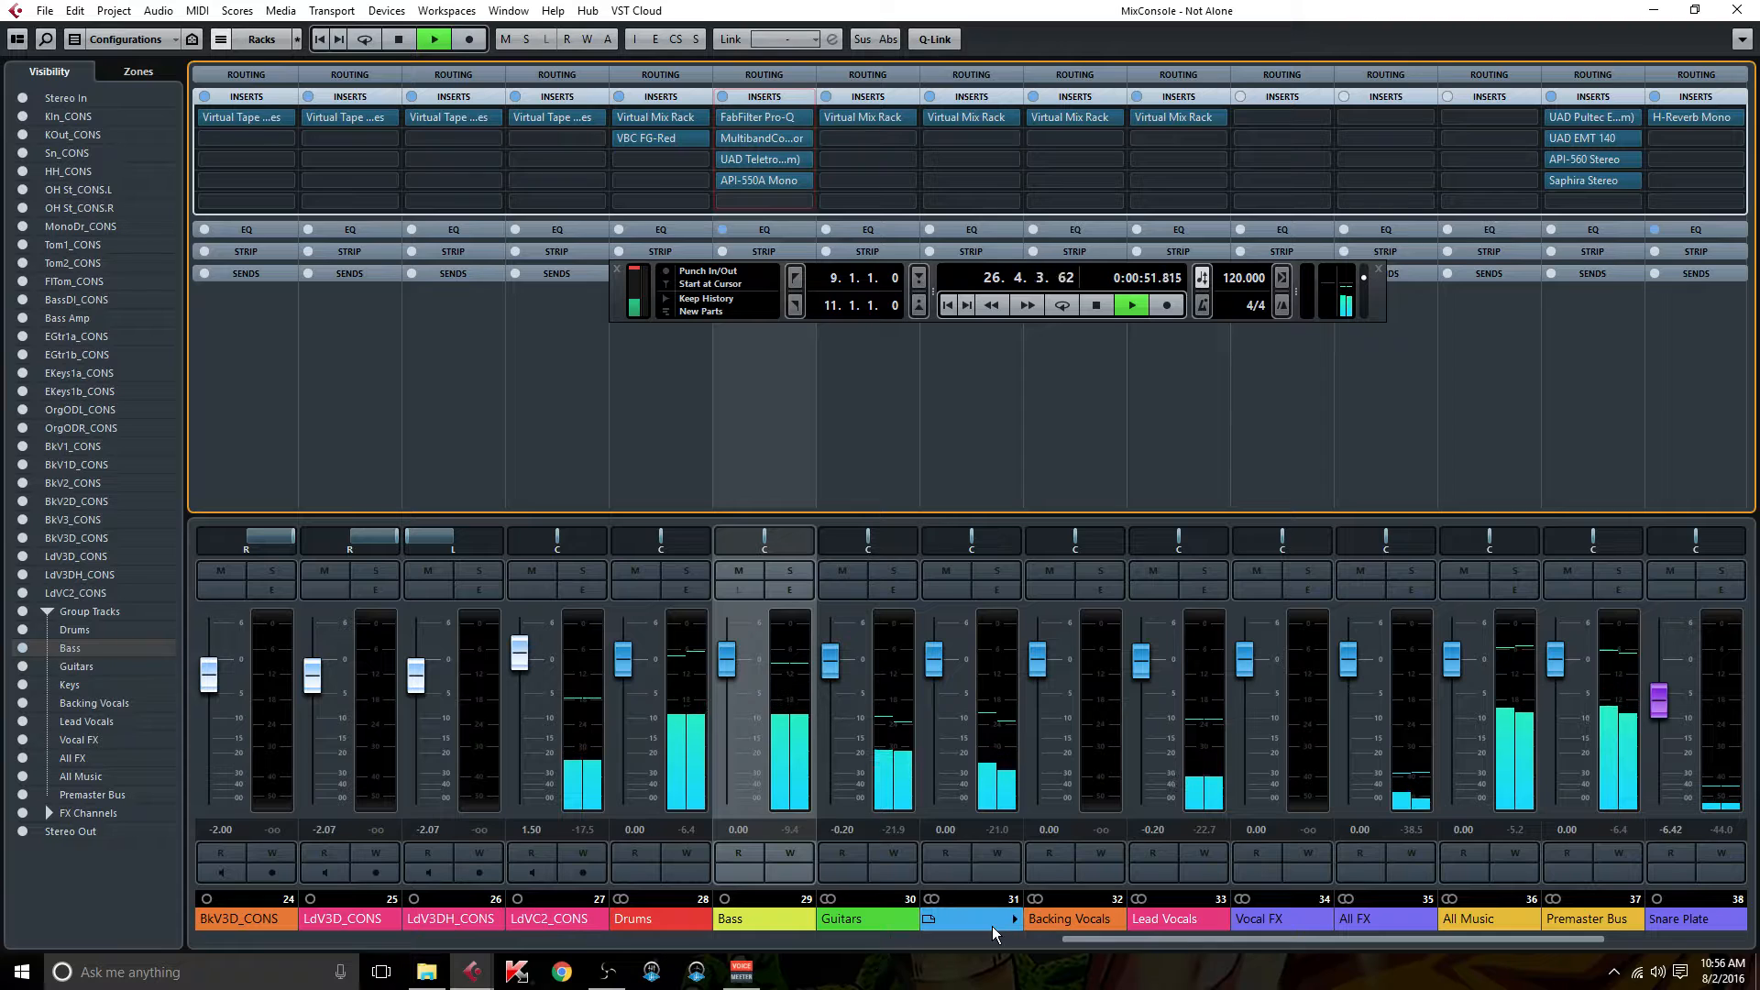
Compare the full mix with the Bass Amp and BassDI_CONS inserts bypassed, reactivating both insert racks.
drag(1102, 939, 566, 937)
click(515, 97)
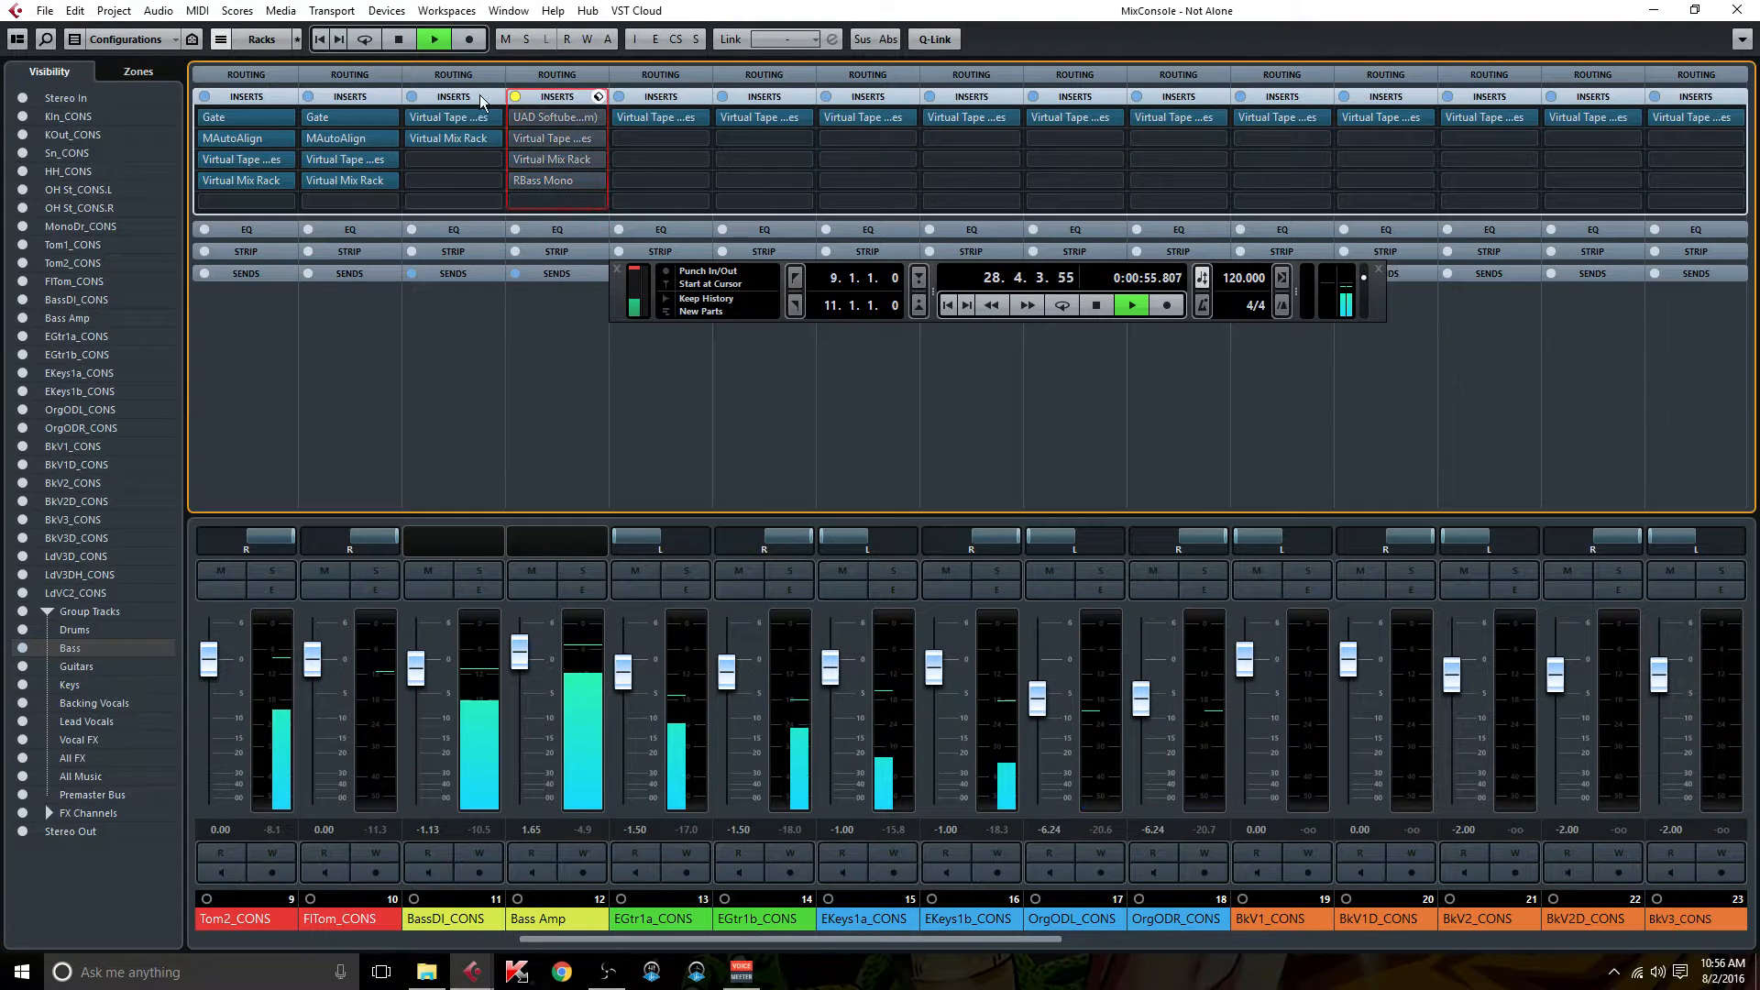
click(412, 97)
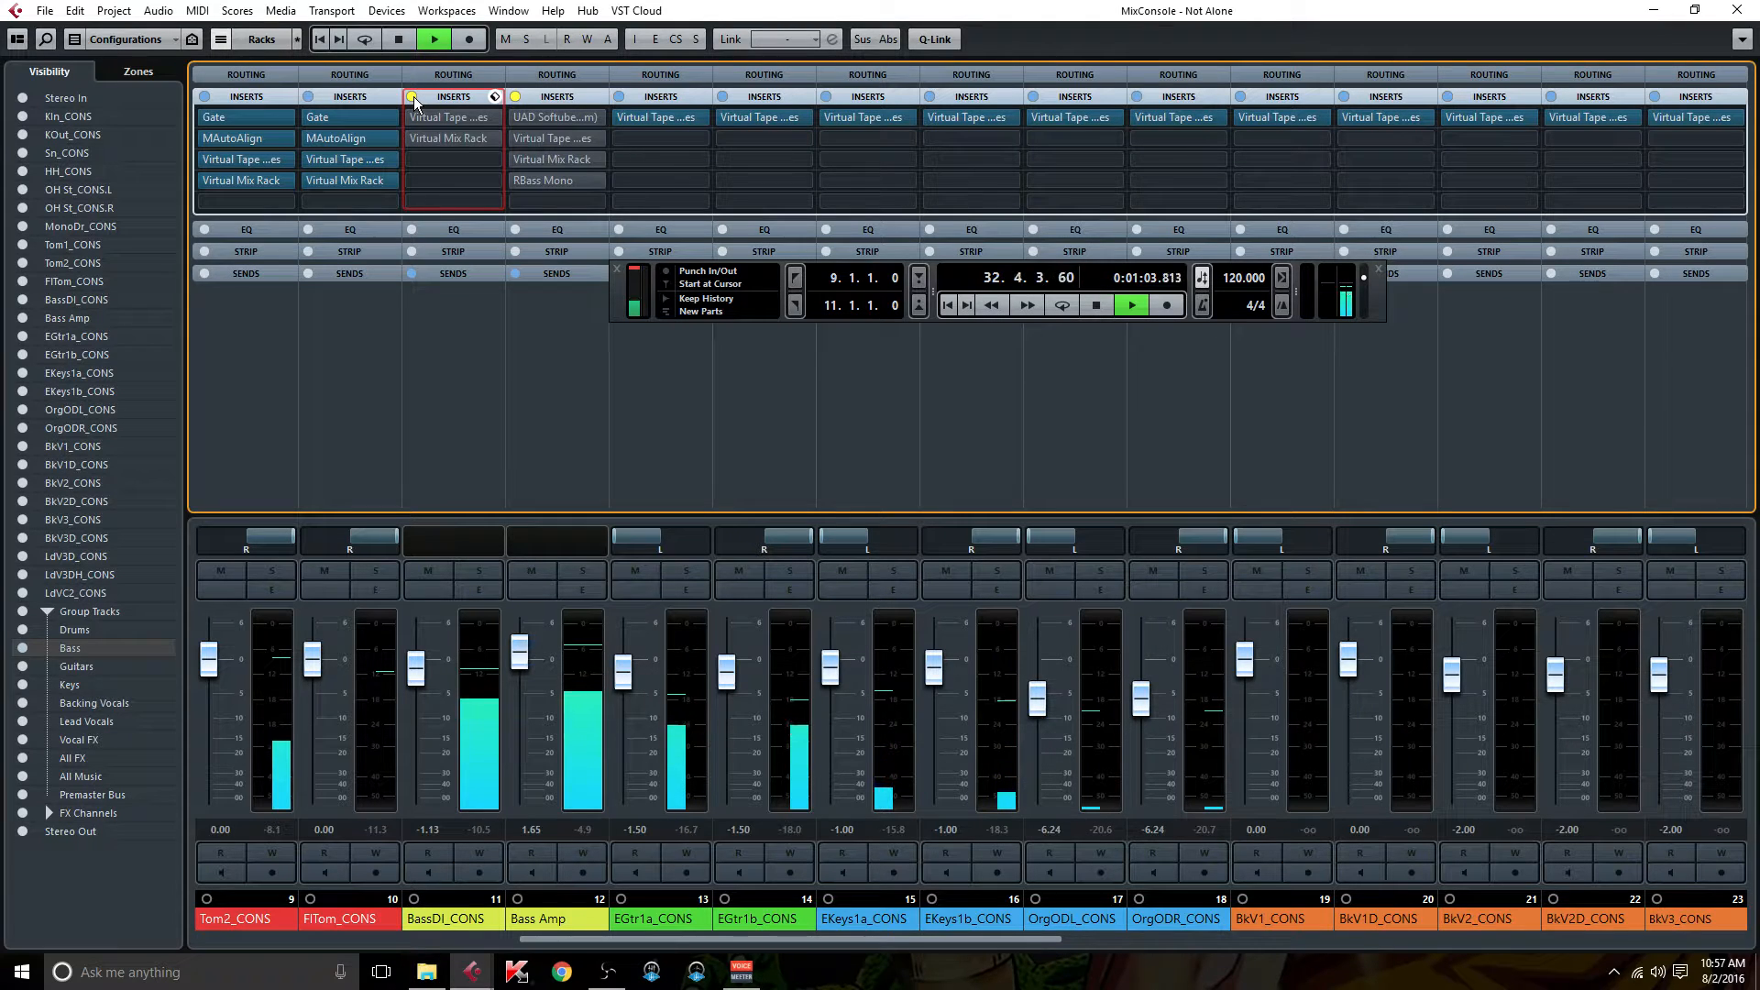
click(413, 97)
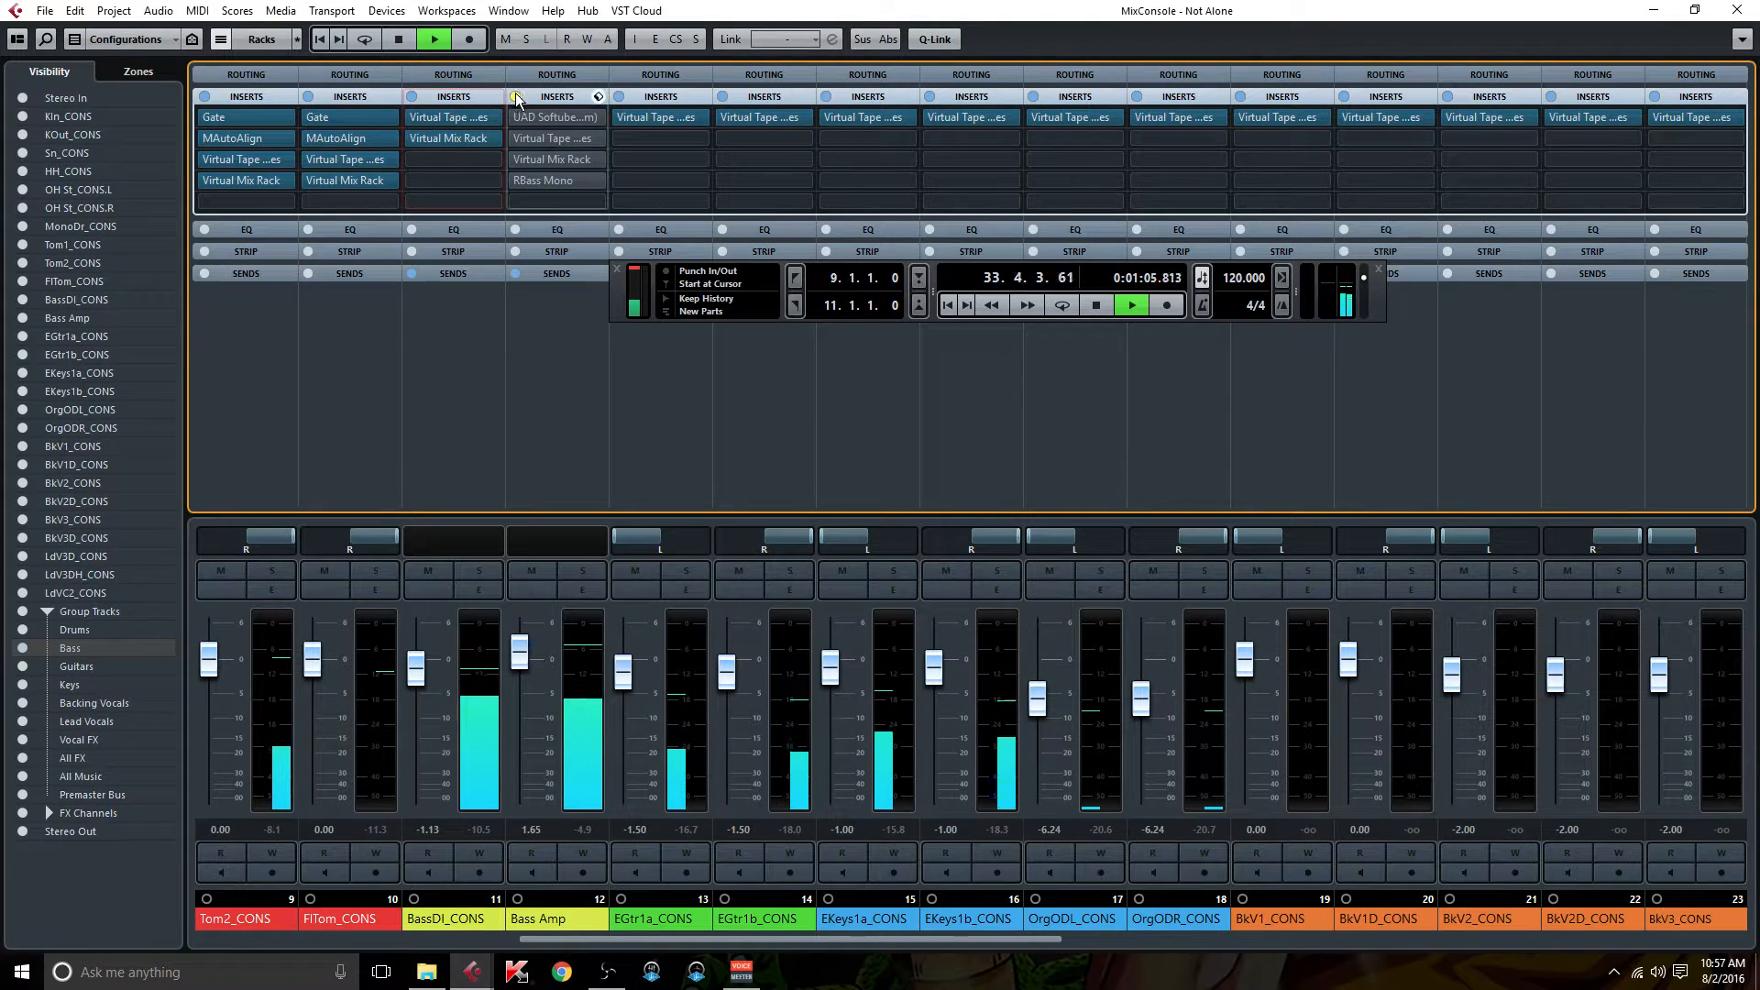
click(516, 97)
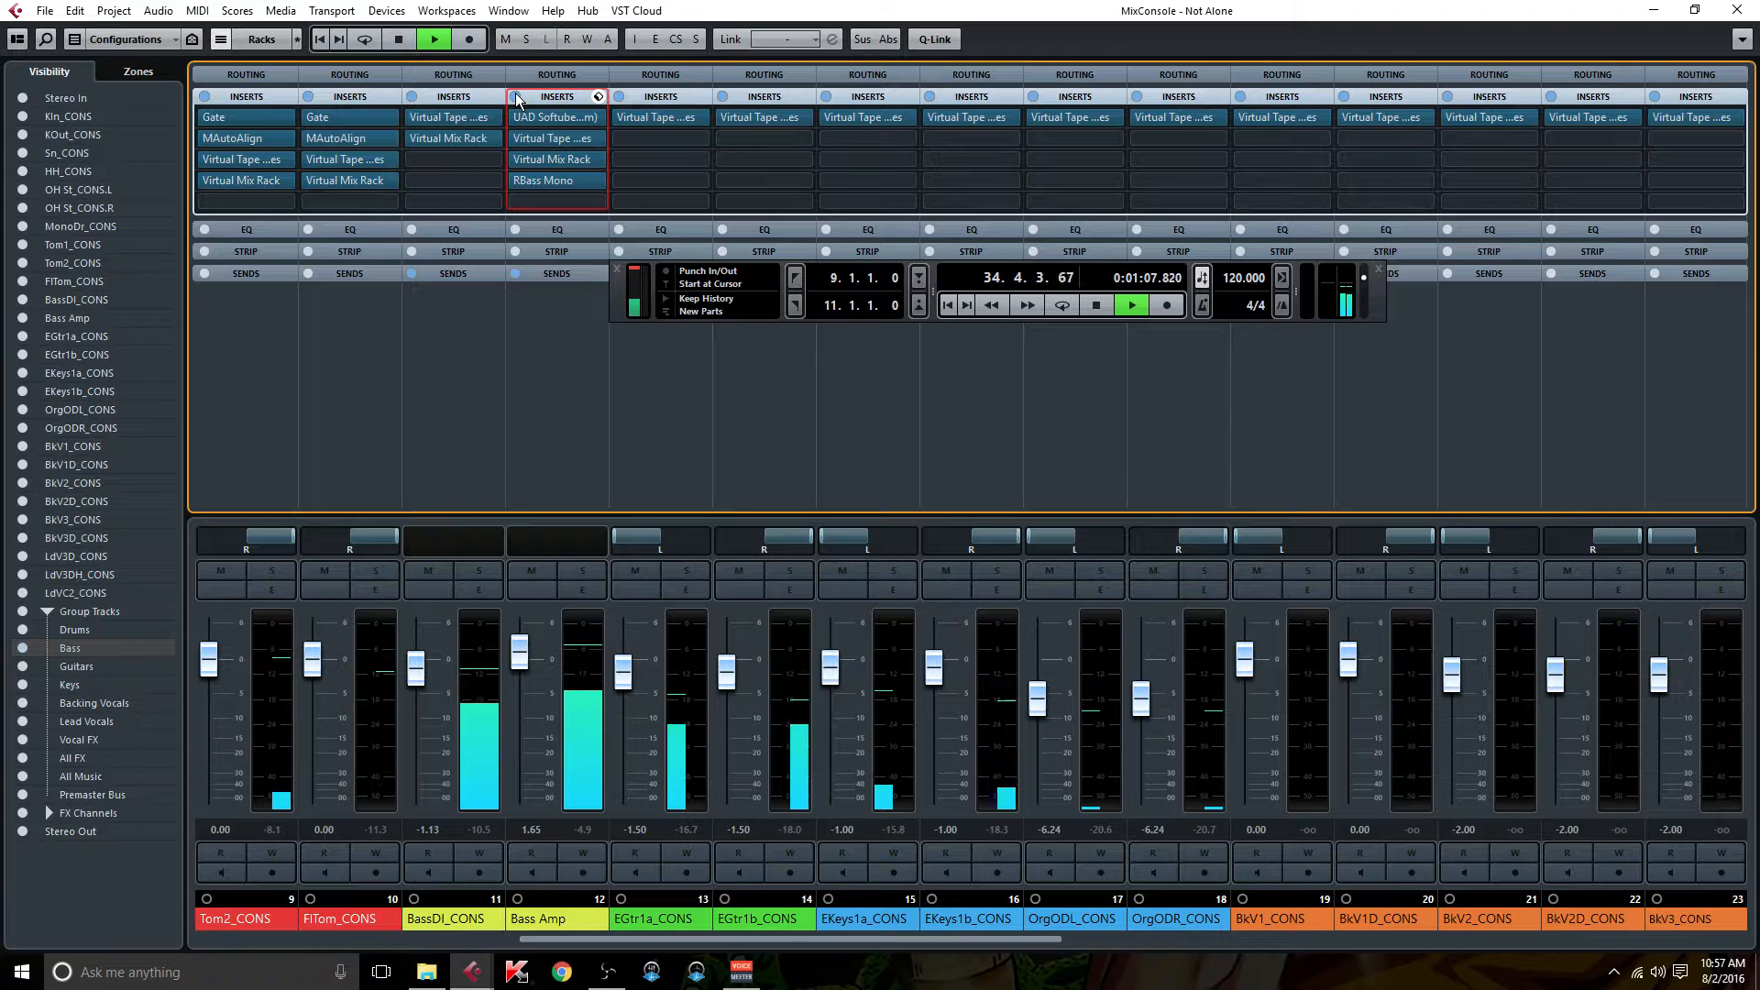
Toggle the bypass of the Bass Amp channel's inserts repeatedly during playback to compare, leaving all four inserts active.
click(516, 96)
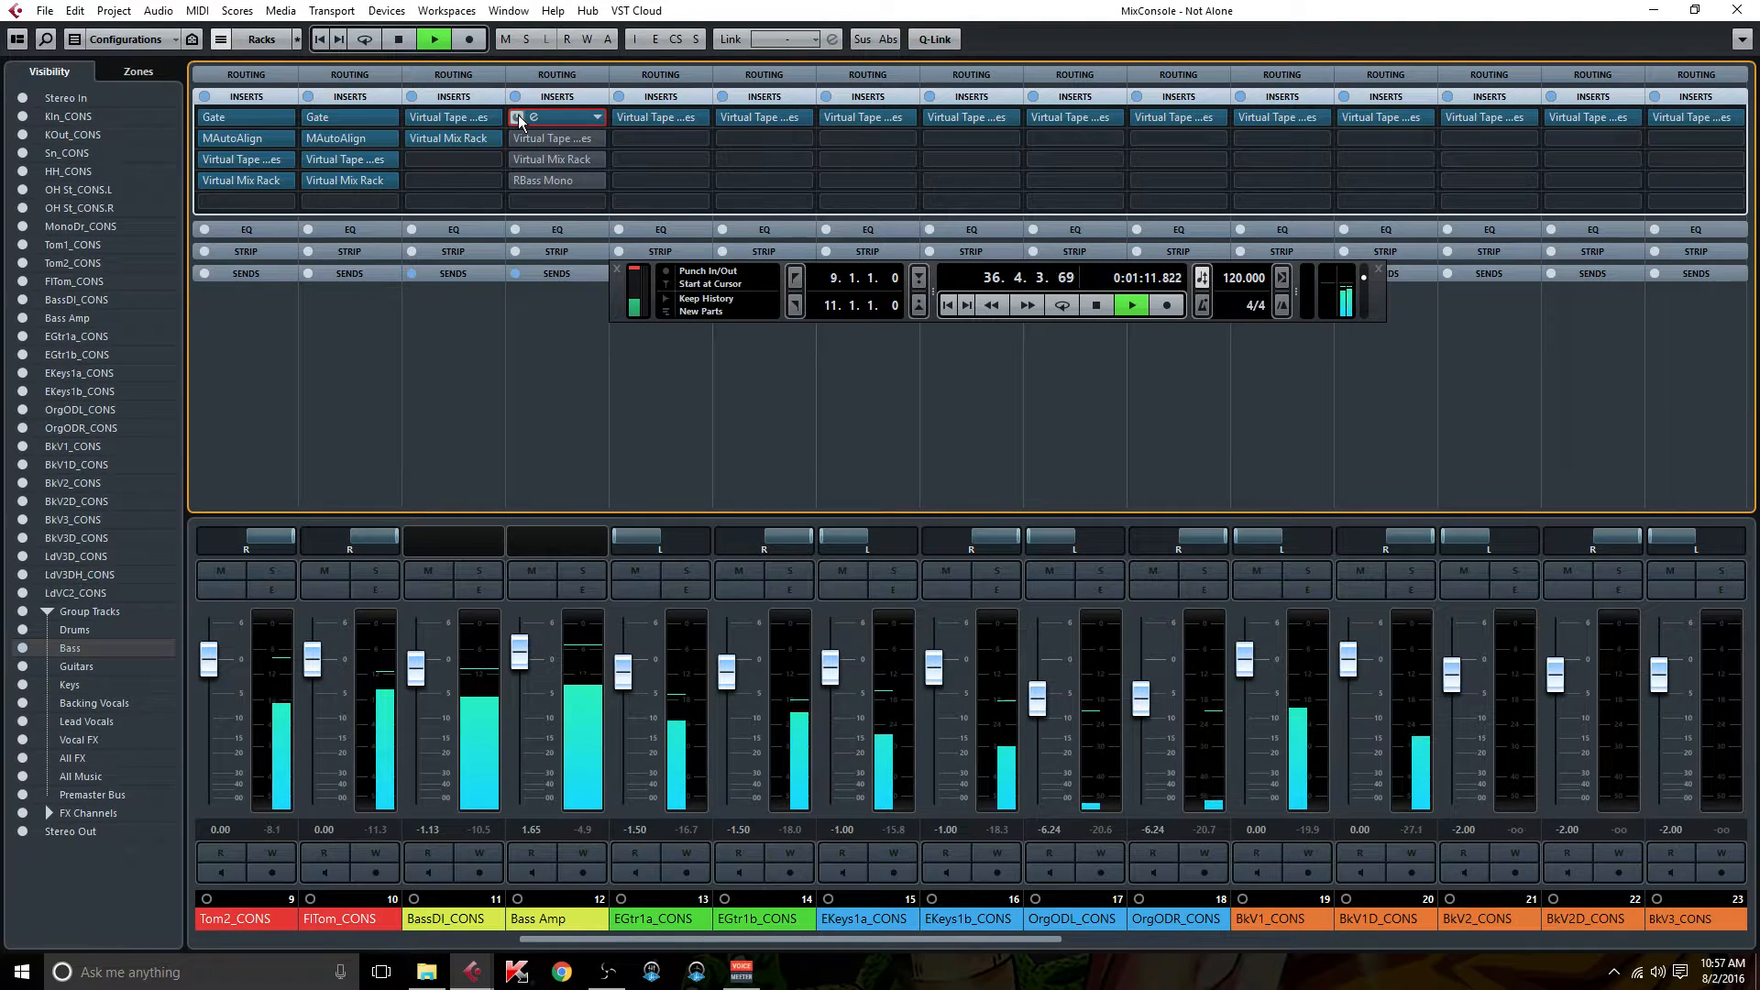
click(516, 97)
click(516, 97)
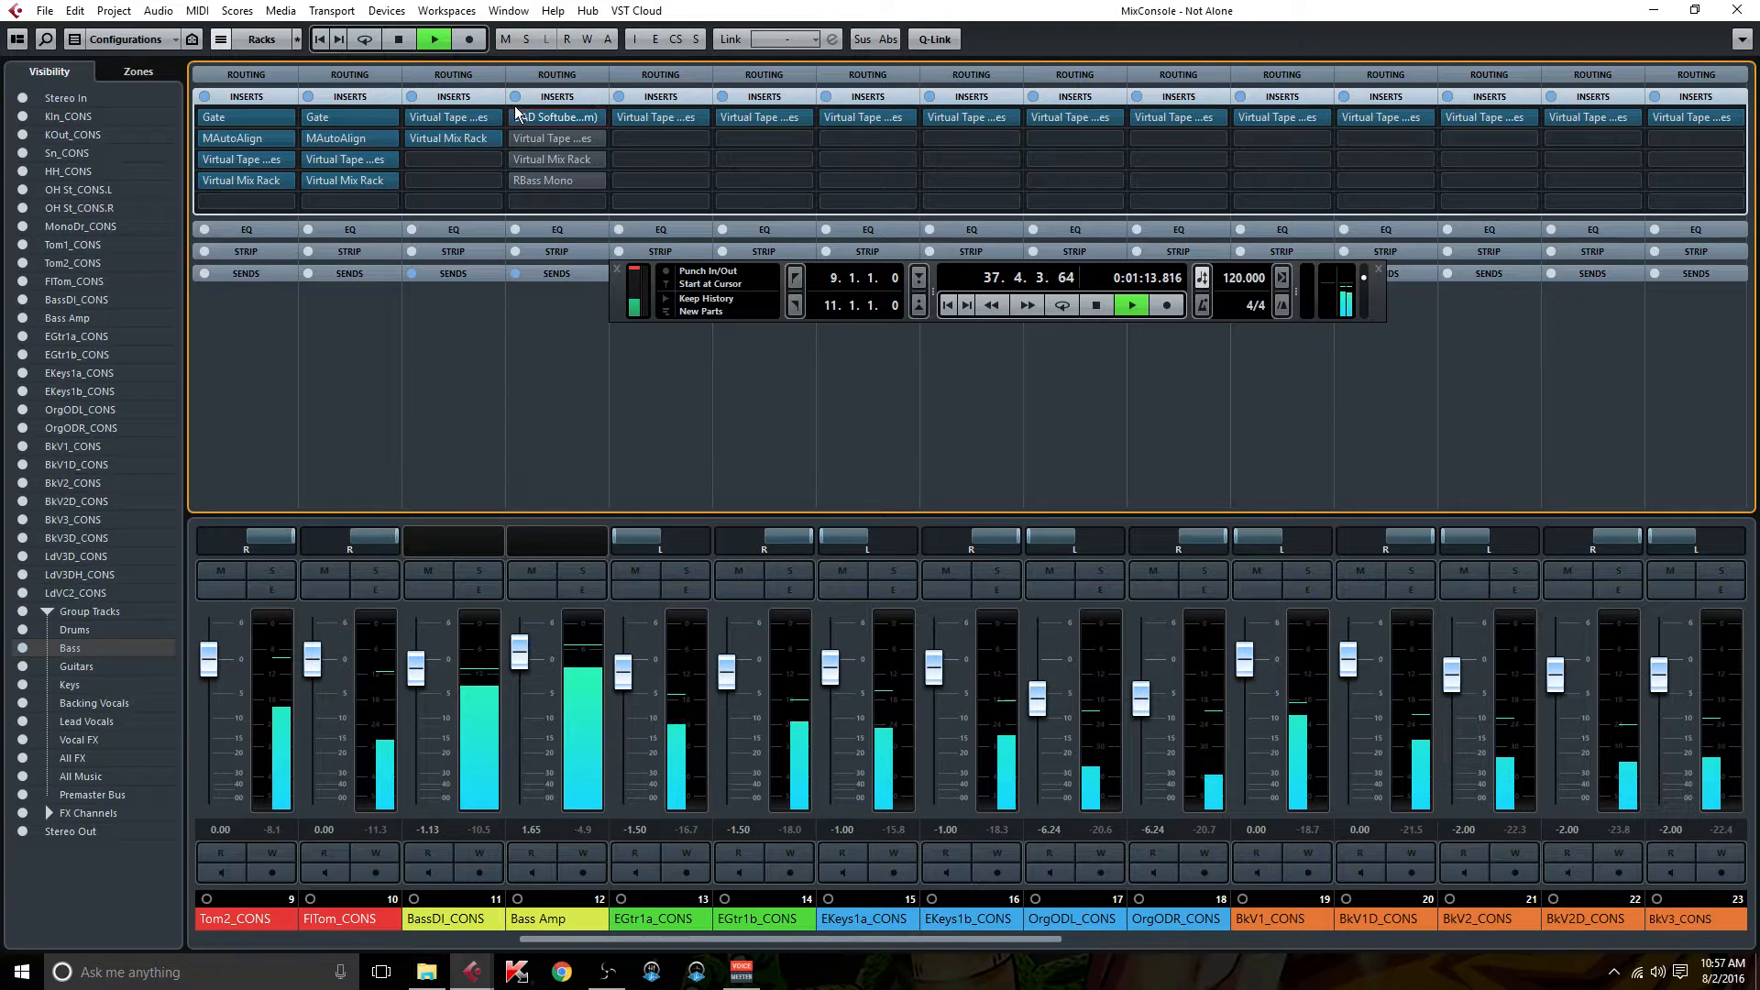
click(516, 98)
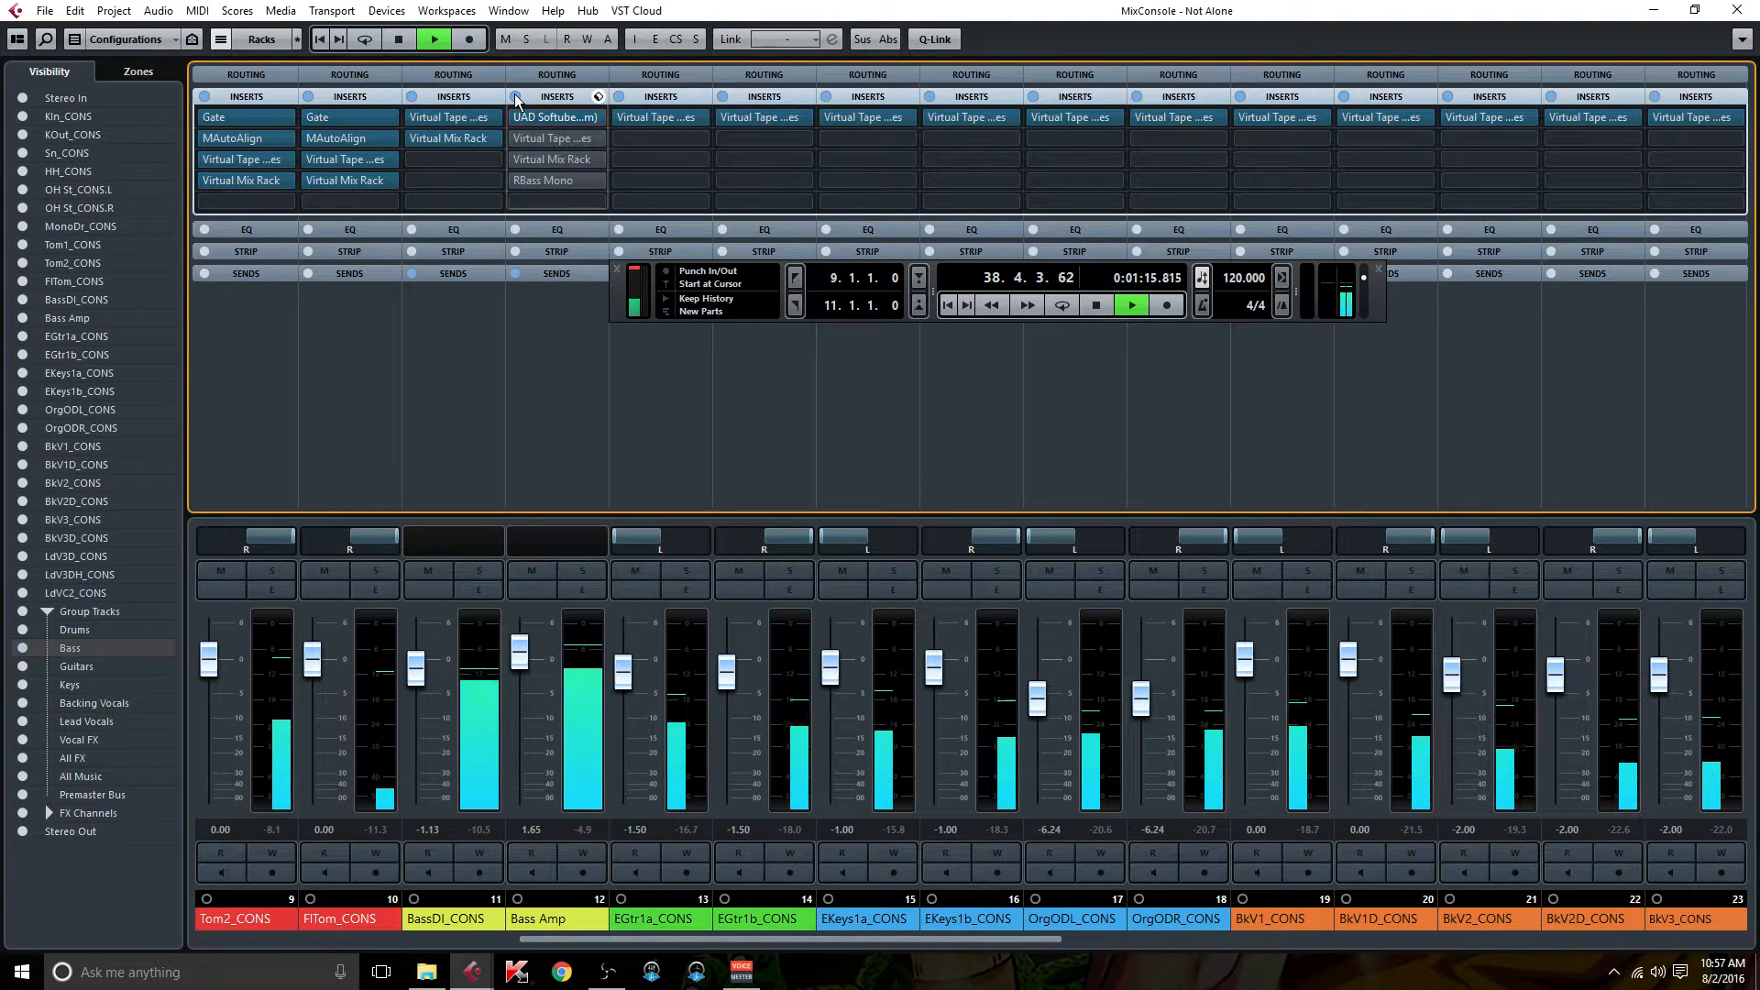
click(516, 97)
click(516, 97)
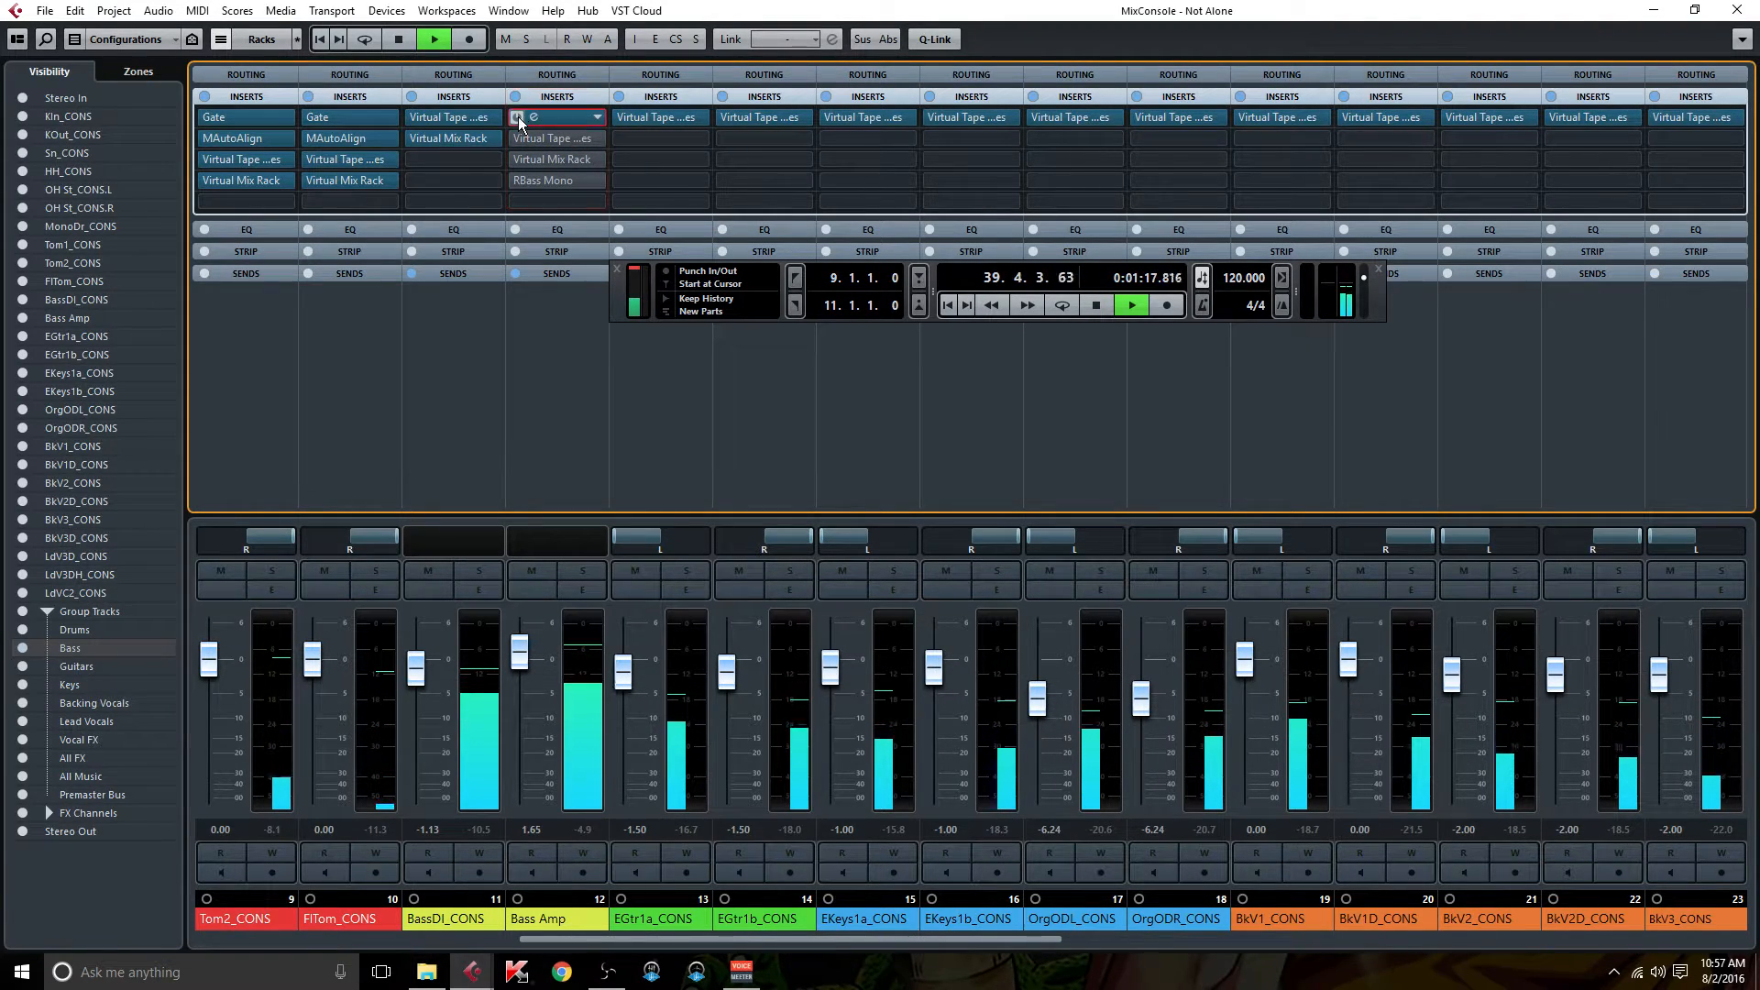
click(516, 97)
click(518, 97)
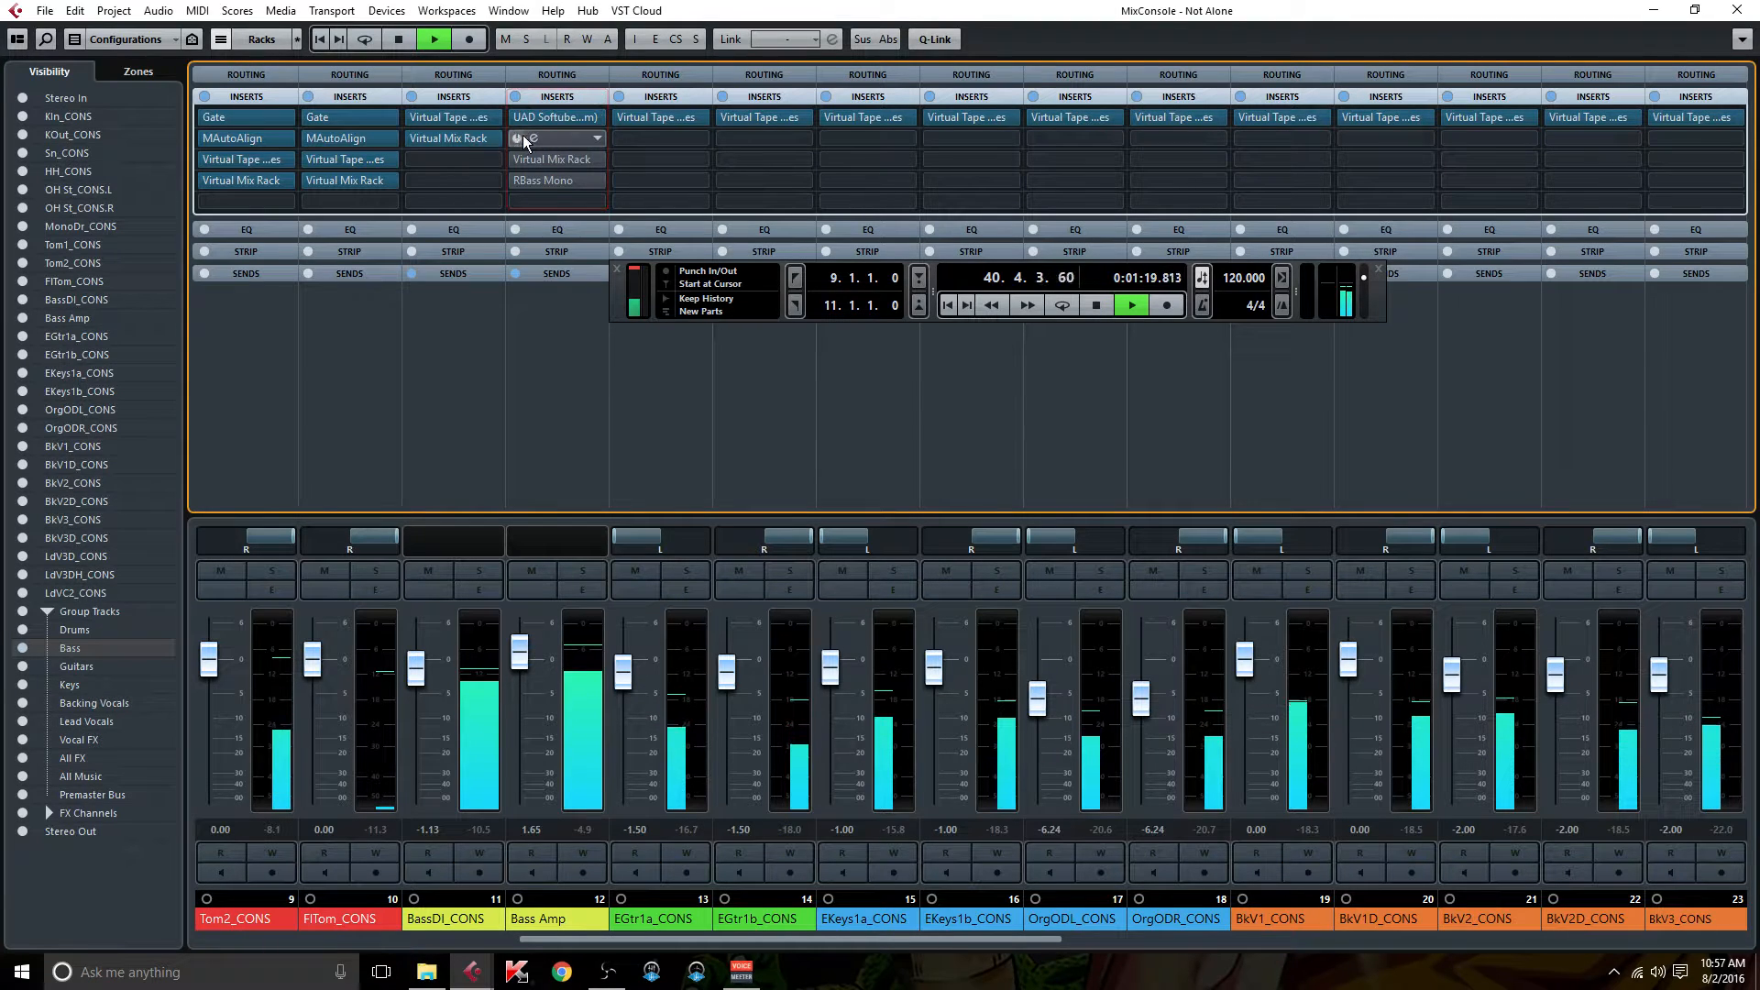
click(515, 158)
click(516, 179)
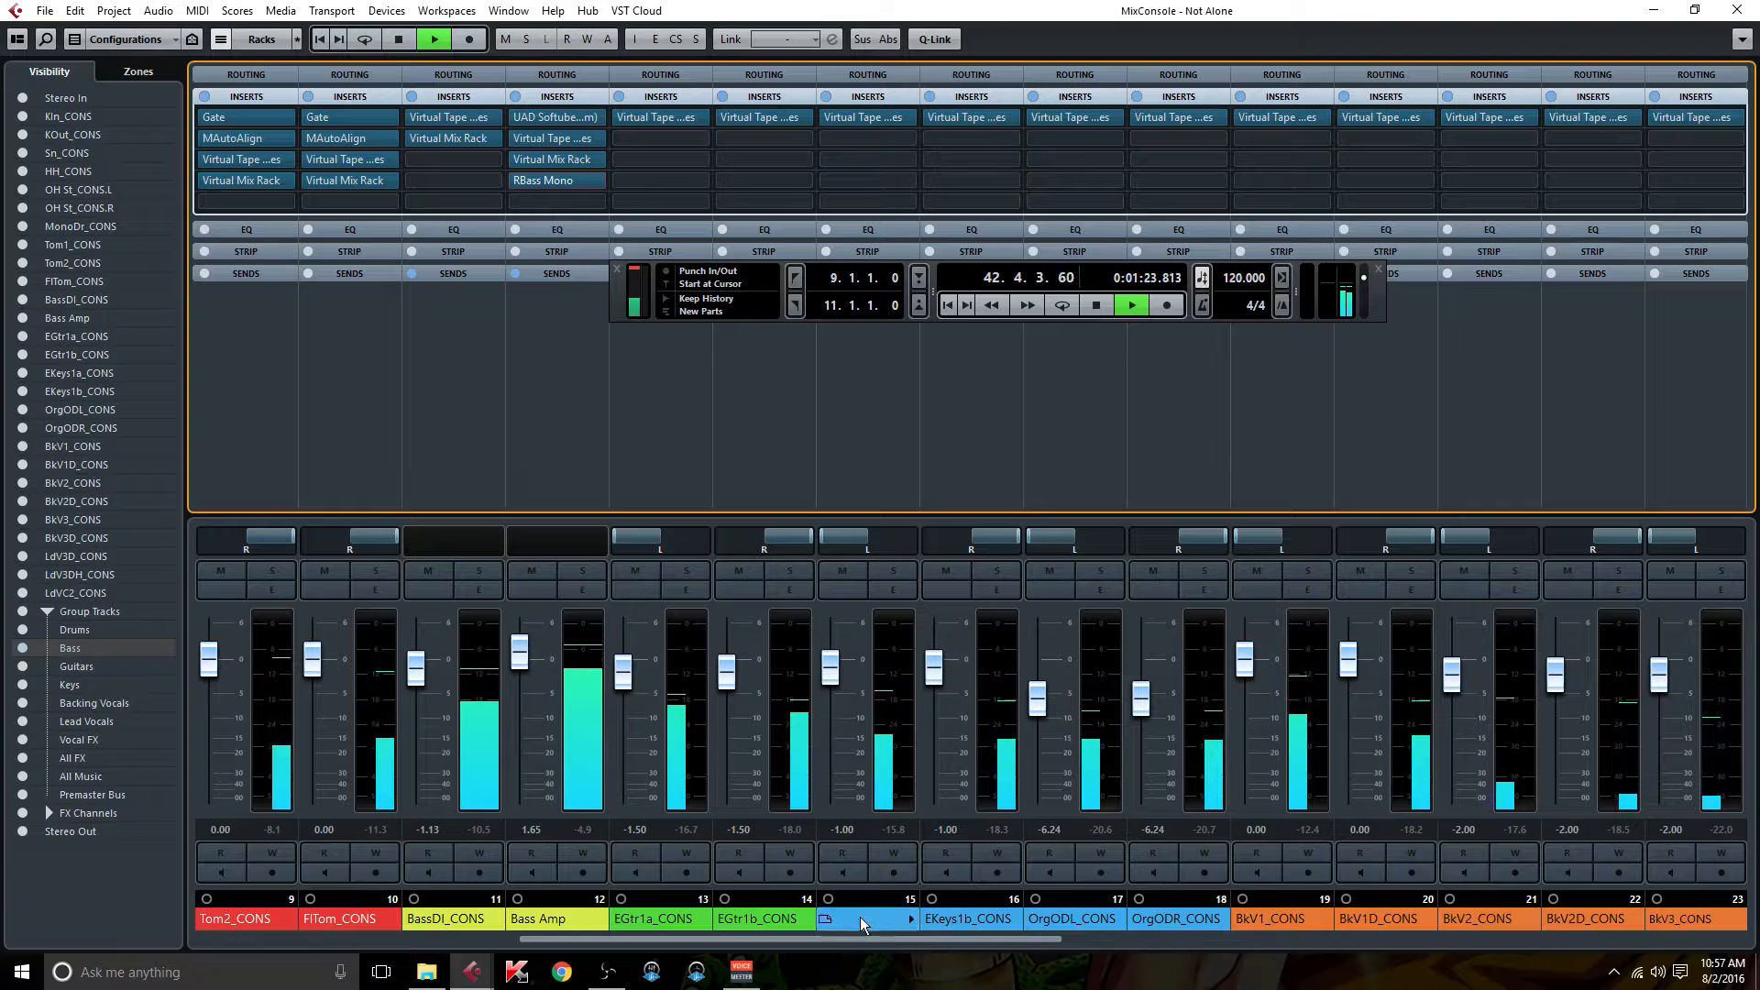
Compare the mix with the Bass Distortion and Bass Octave sends bypassed, reactivate both sends and stop playback.
click(413, 270)
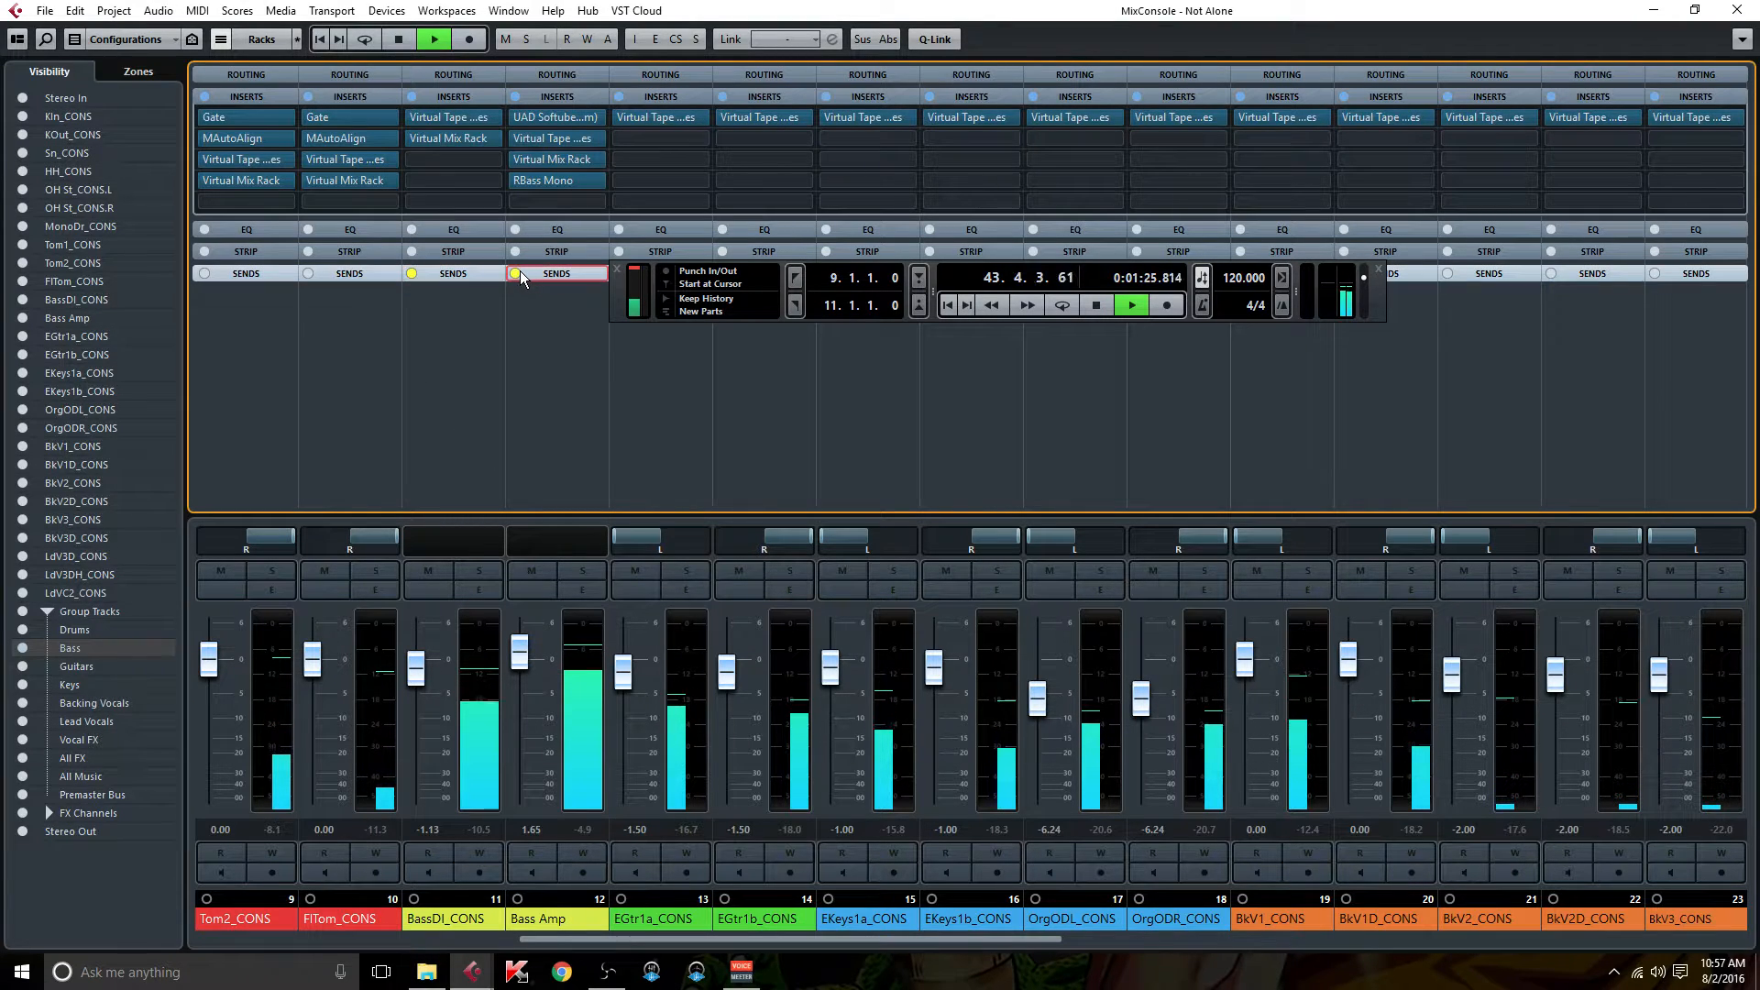
click(517, 272)
drag(629, 295, 787, 402)
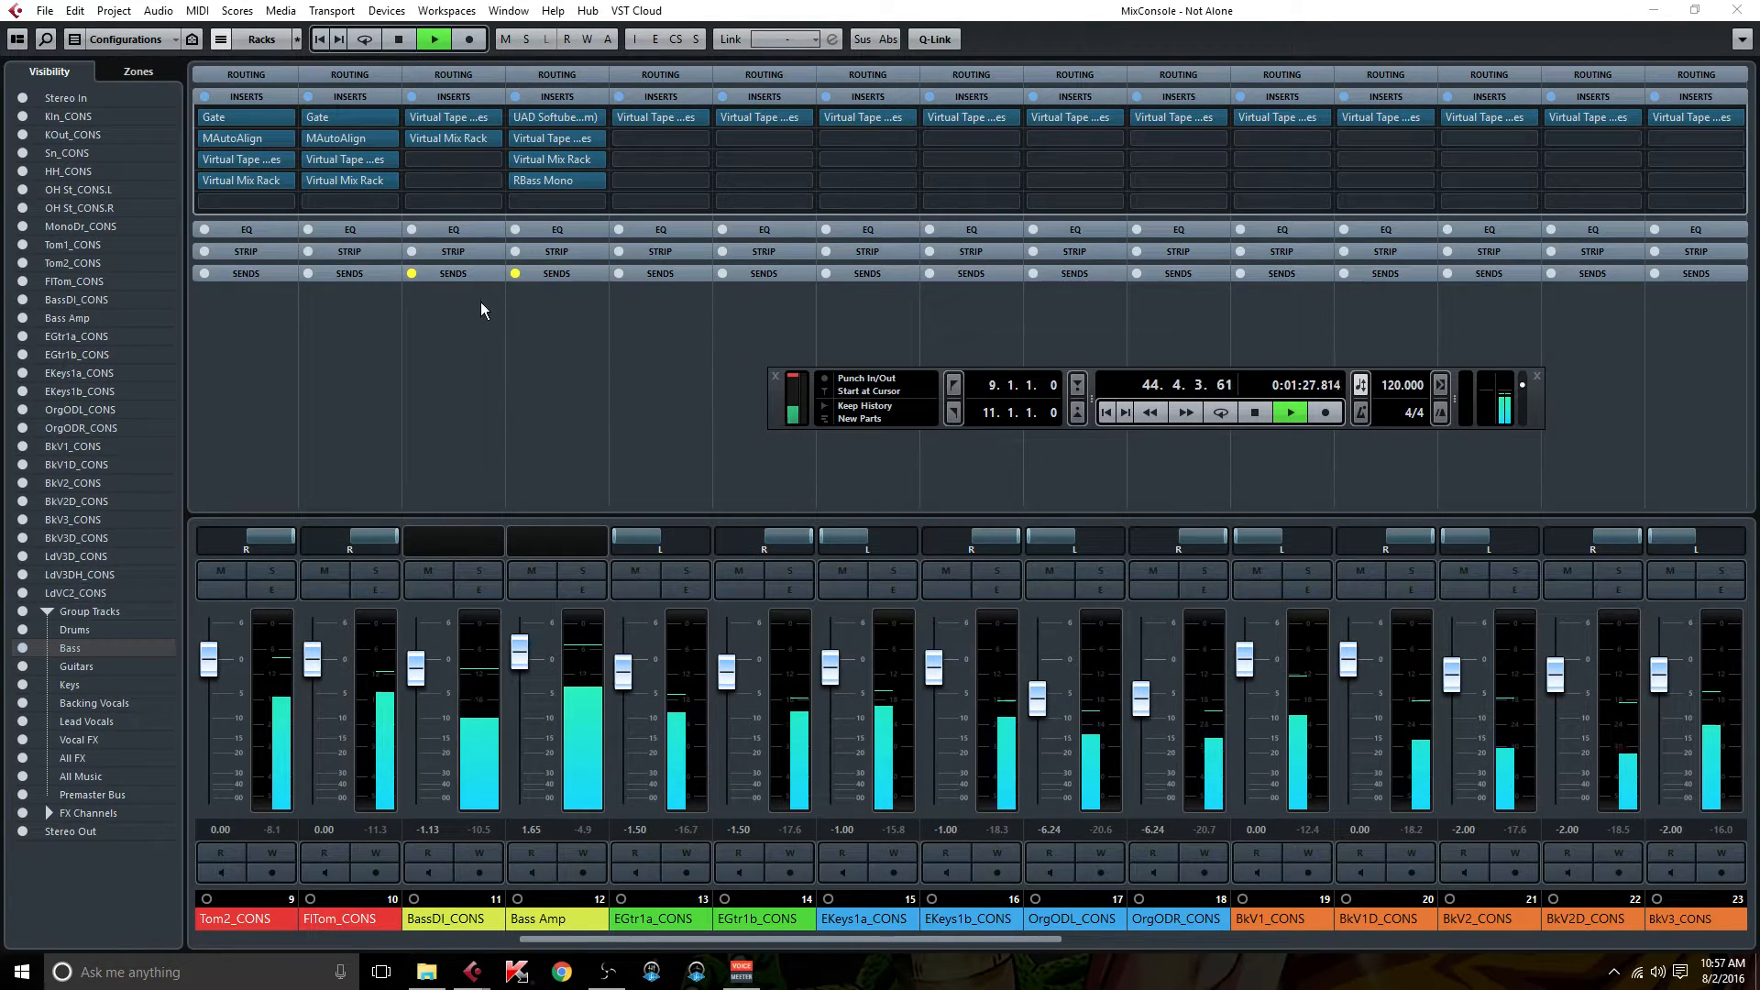
click(465, 272)
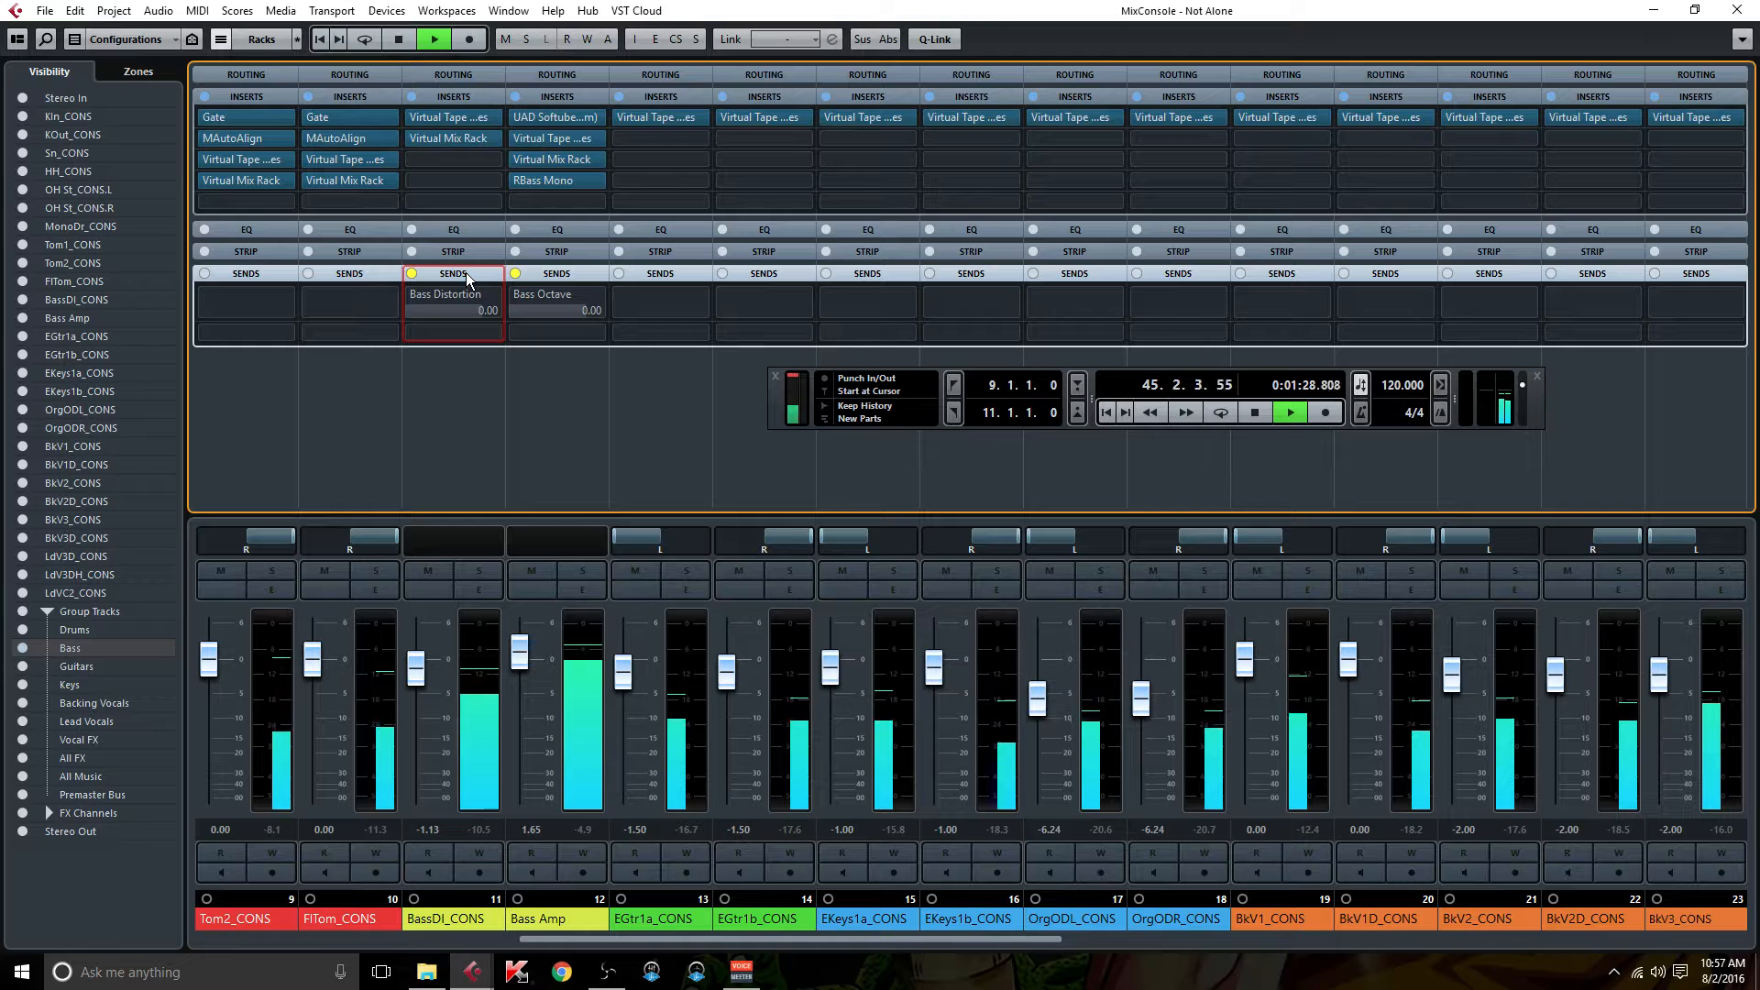
click(411, 274)
click(517, 275)
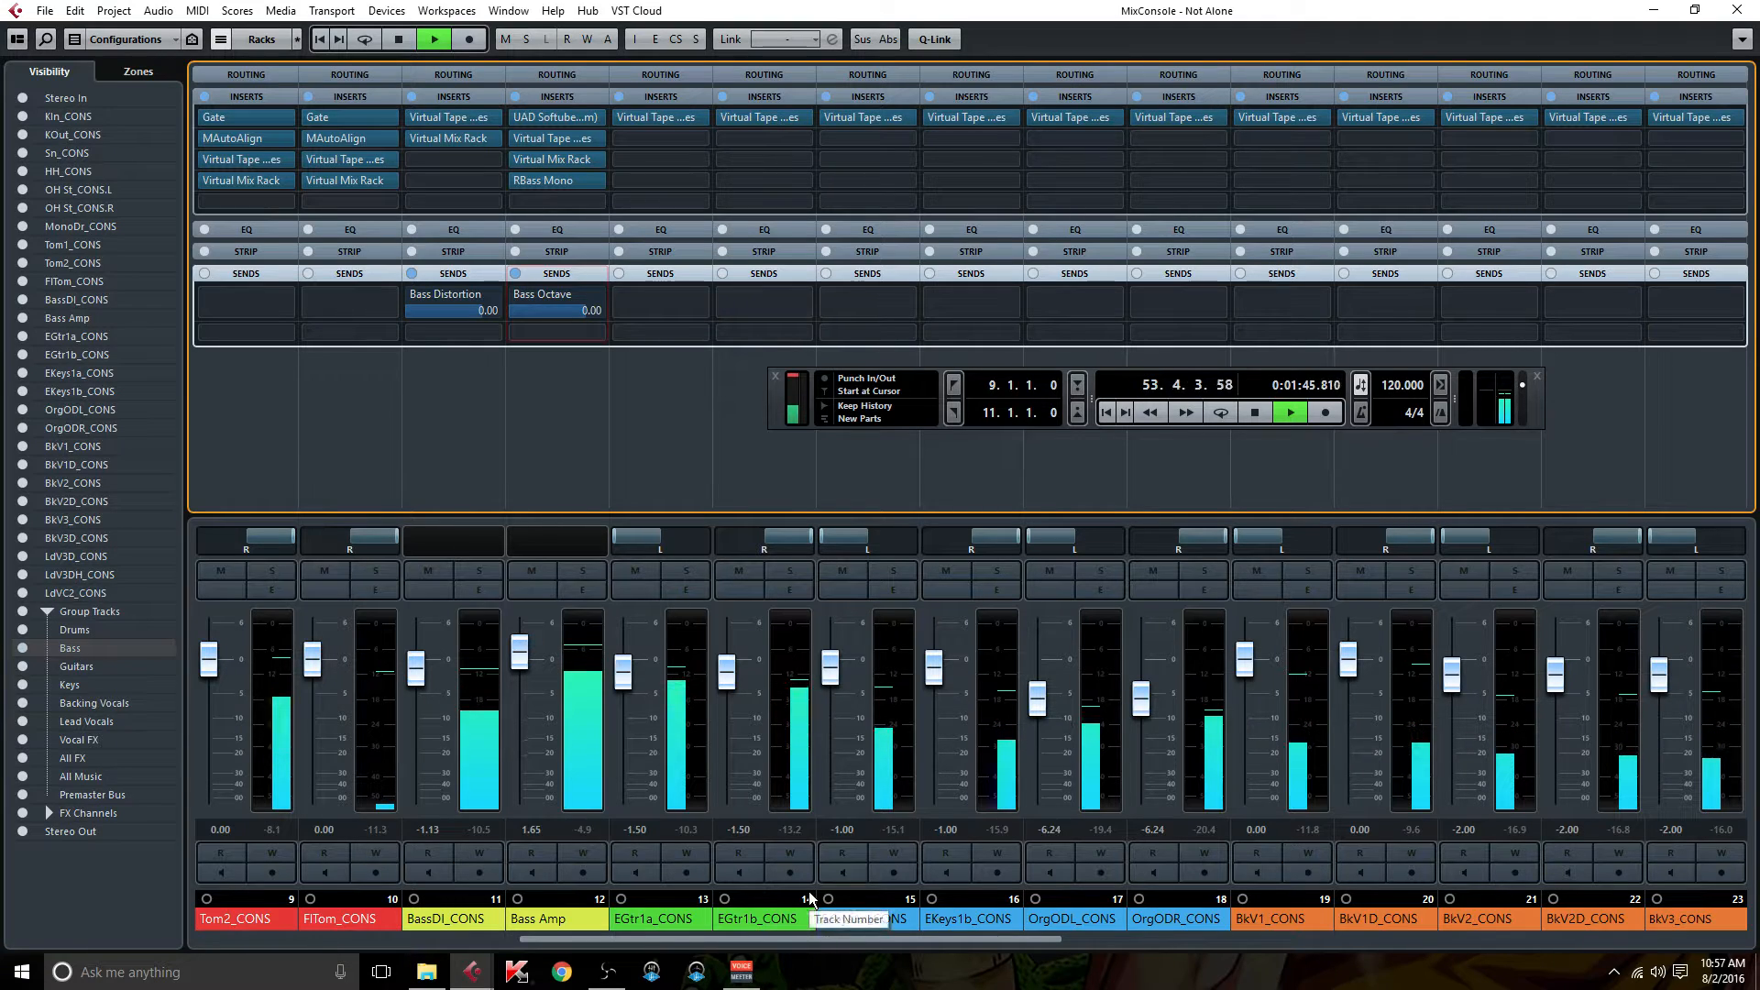
key(space)
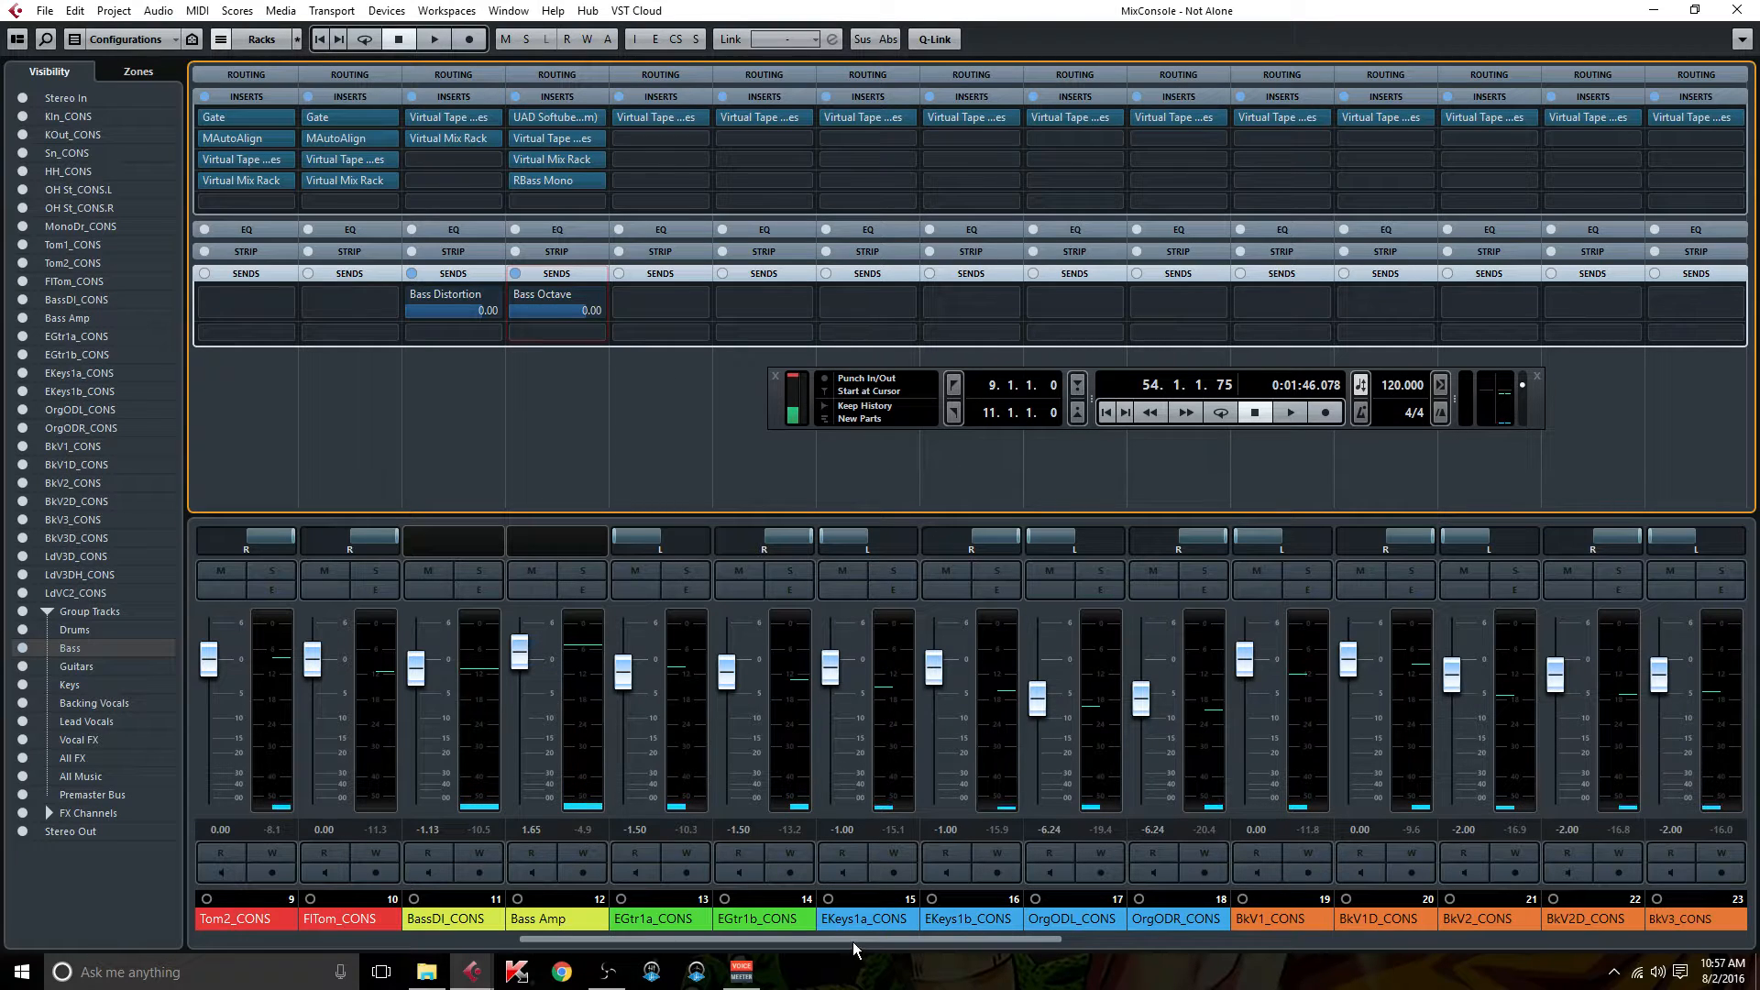
Solo the Bass group and play it with the BassDI_CONS and Bass Amp channels in view.
drag(853, 939, 1302, 930)
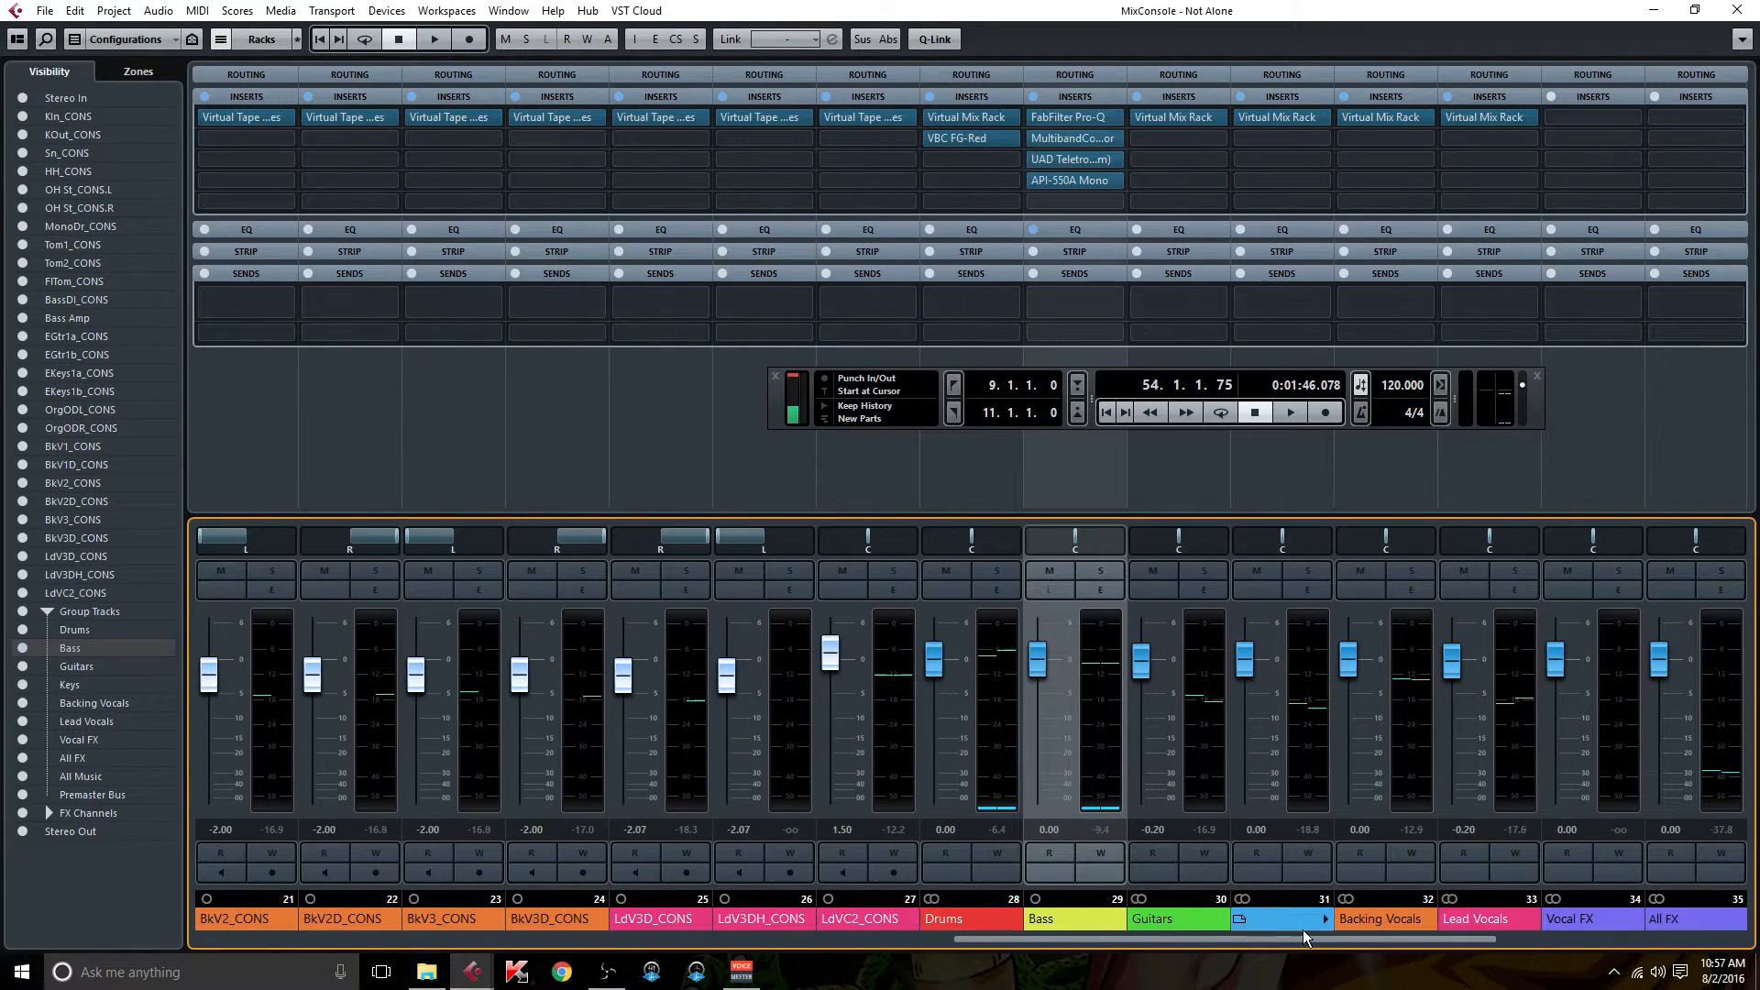
click(1113, 565)
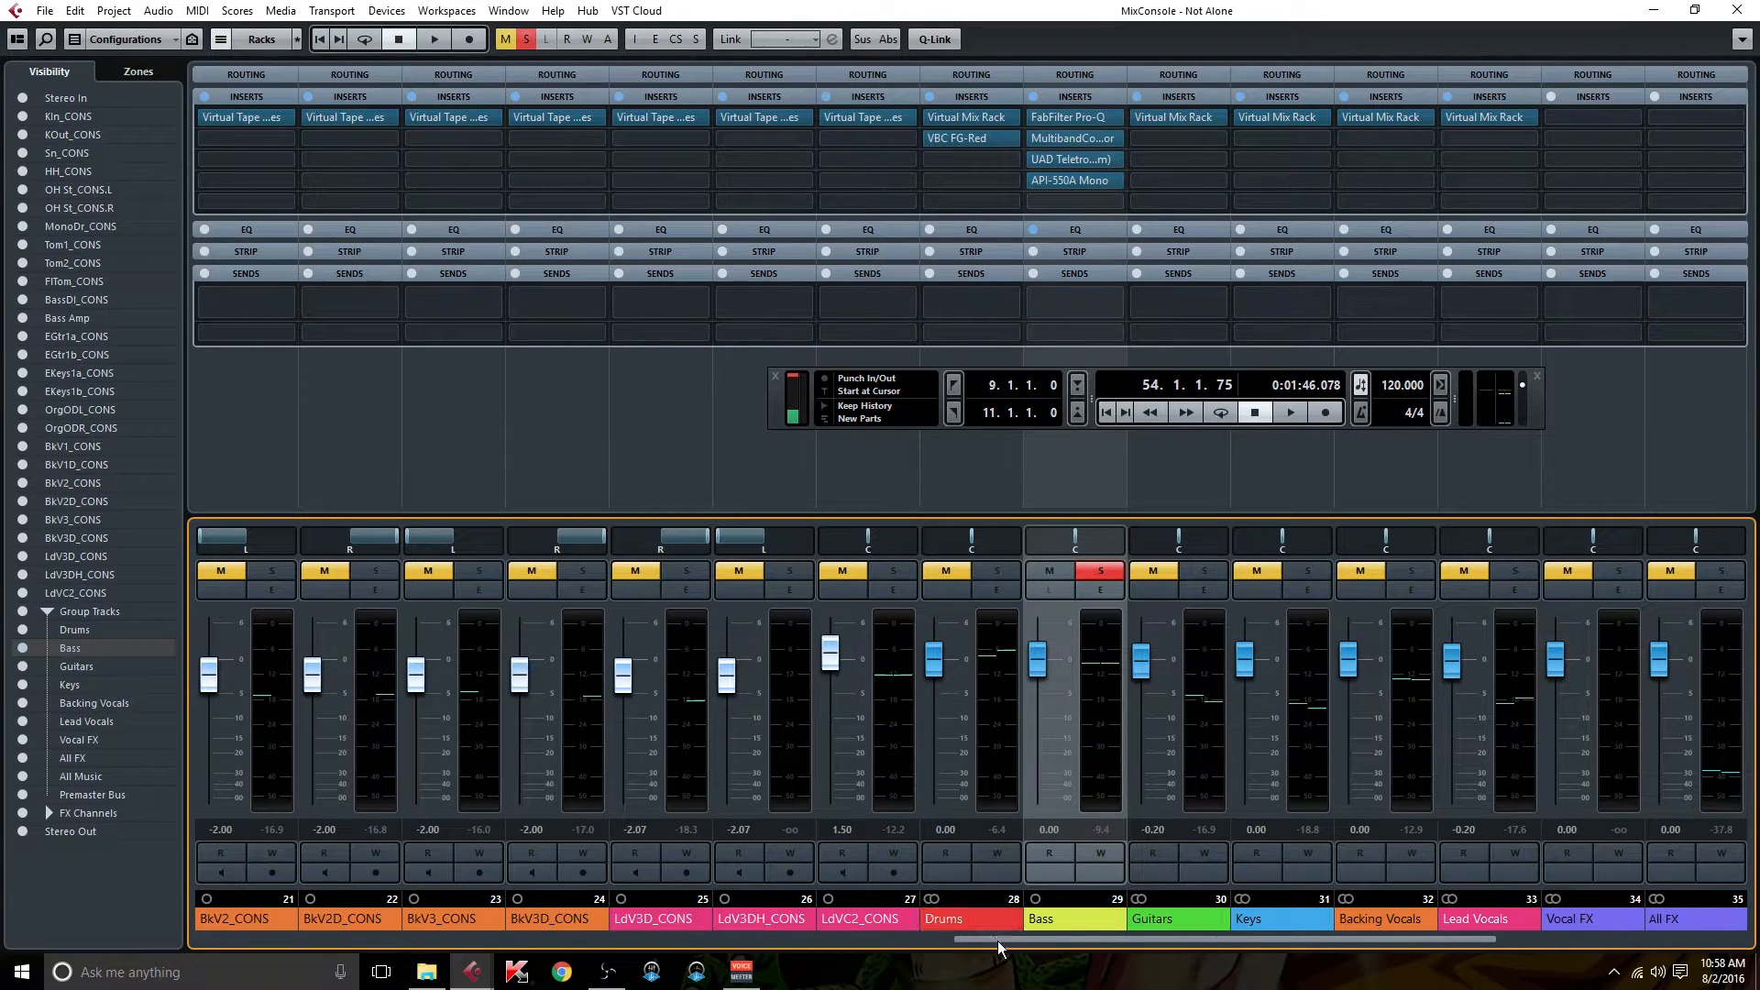
drag(996, 941, 534, 908)
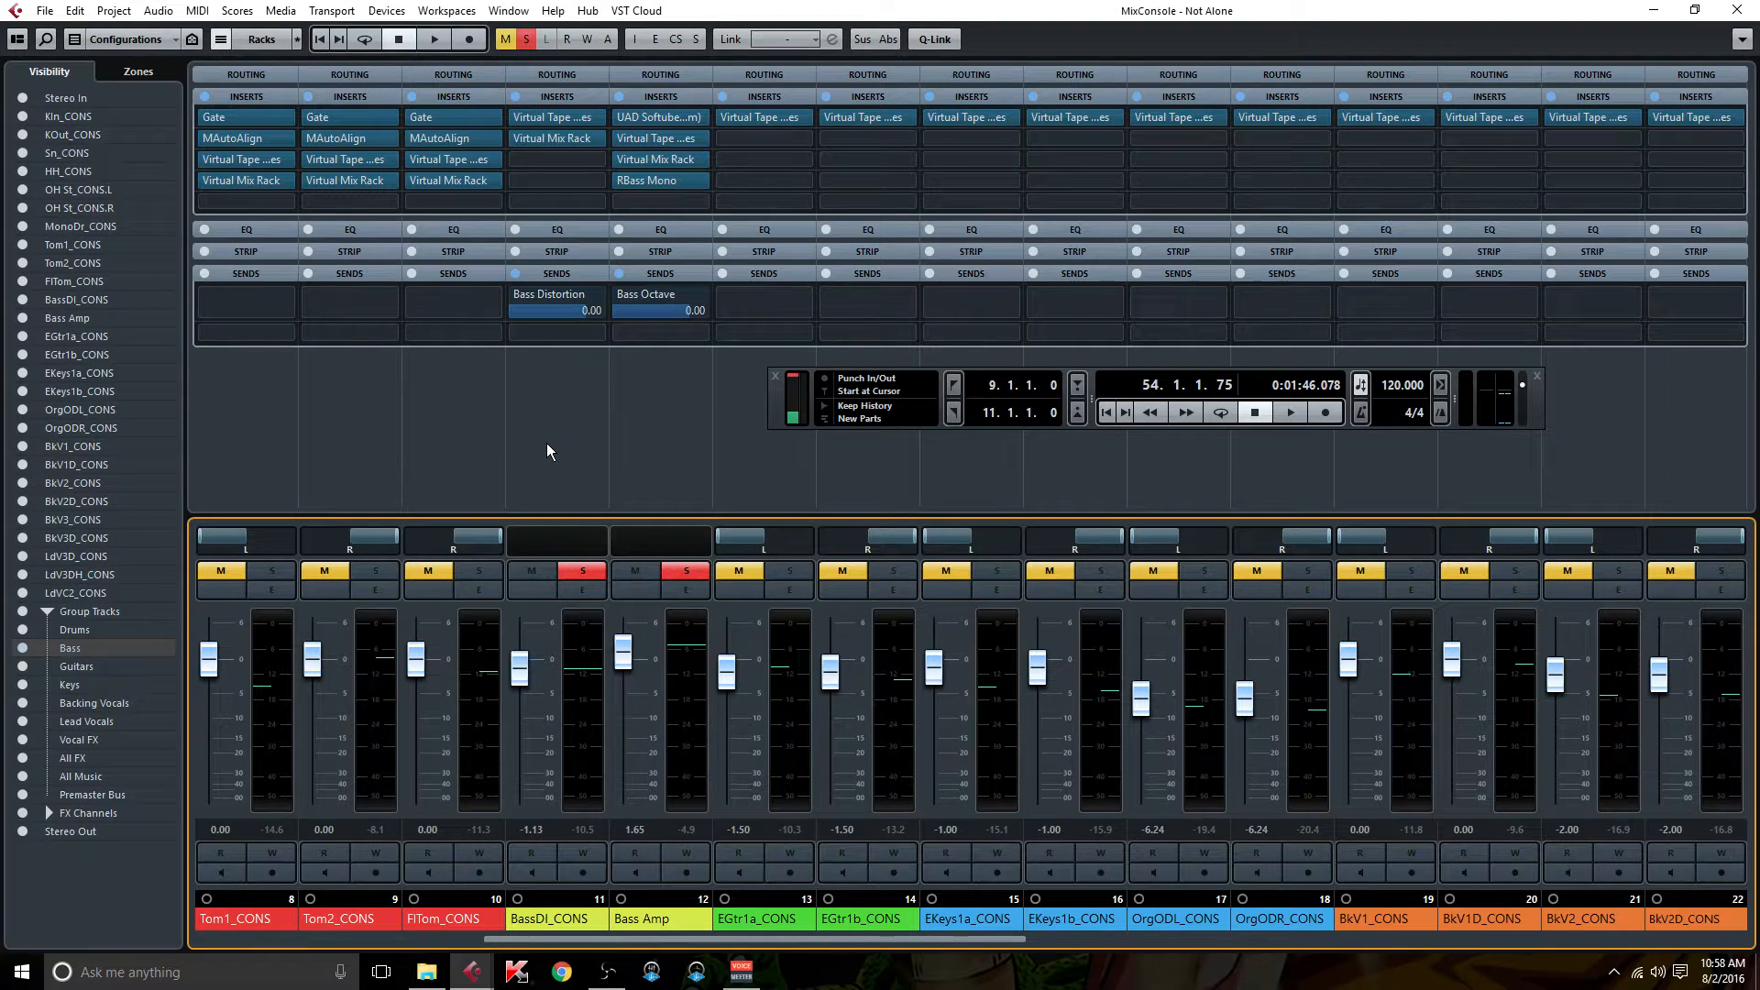
key(space)
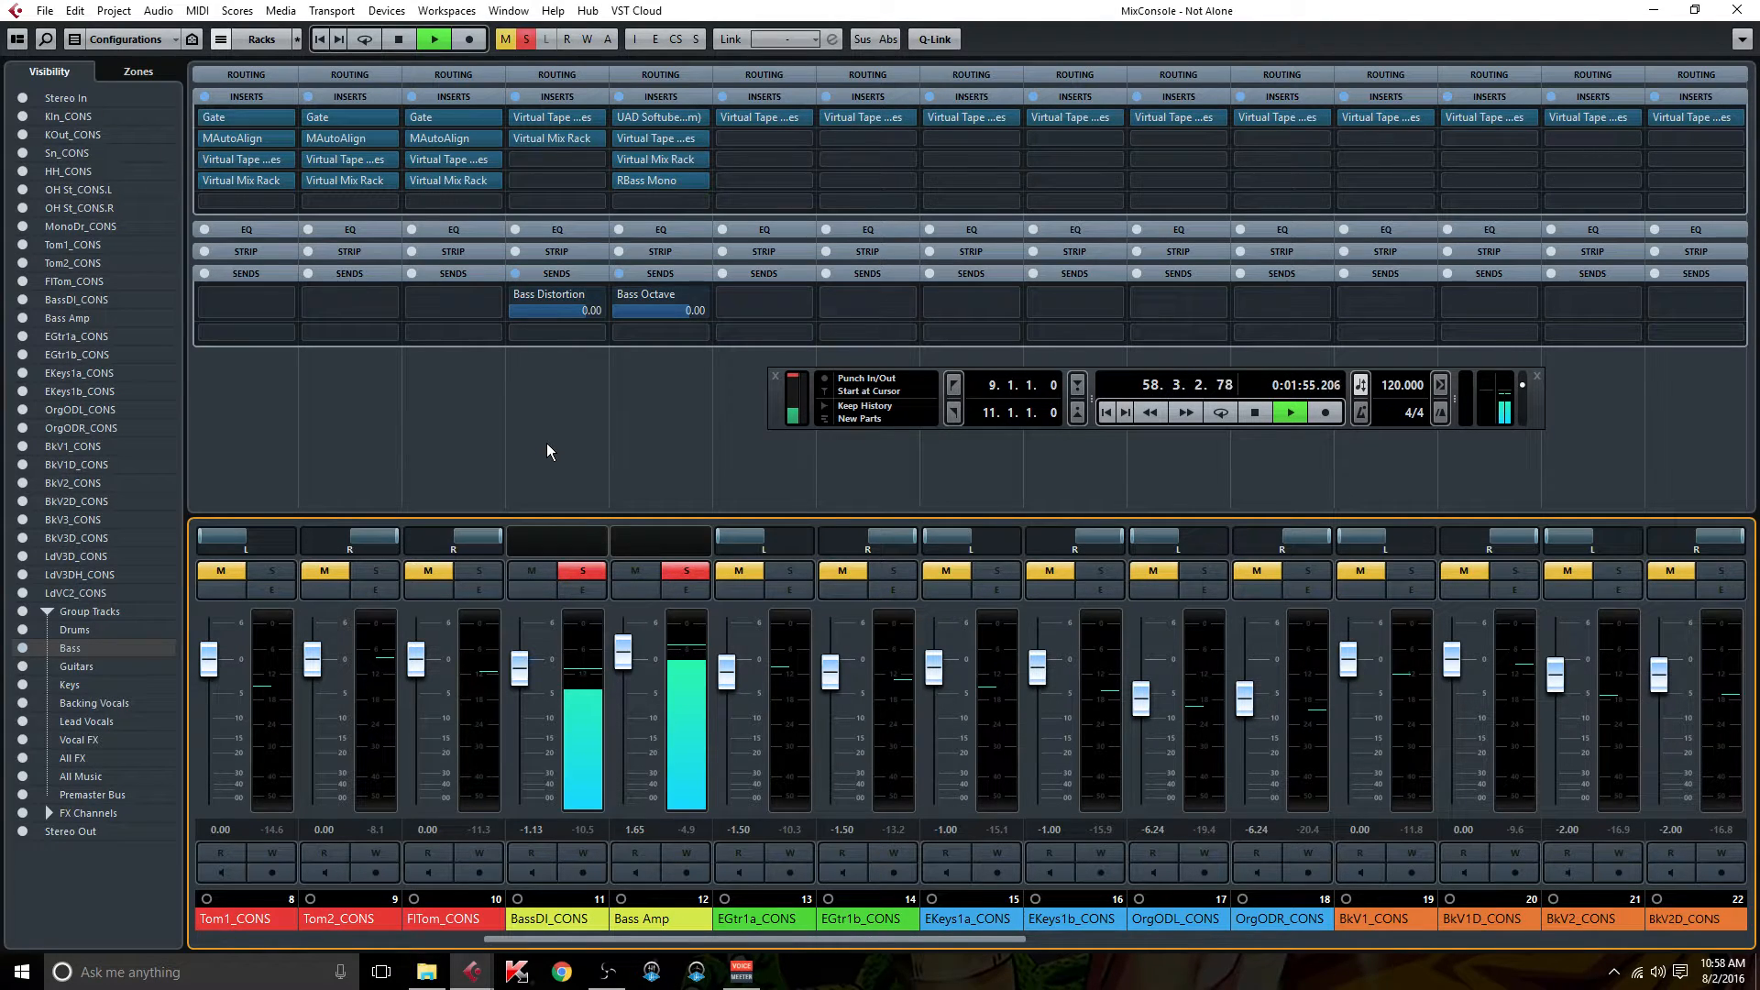
Compare the soloed bass with all channels' inserts bypassed and active, ending with them active, stop playback and collapse the sends rack.
key(alt+i)
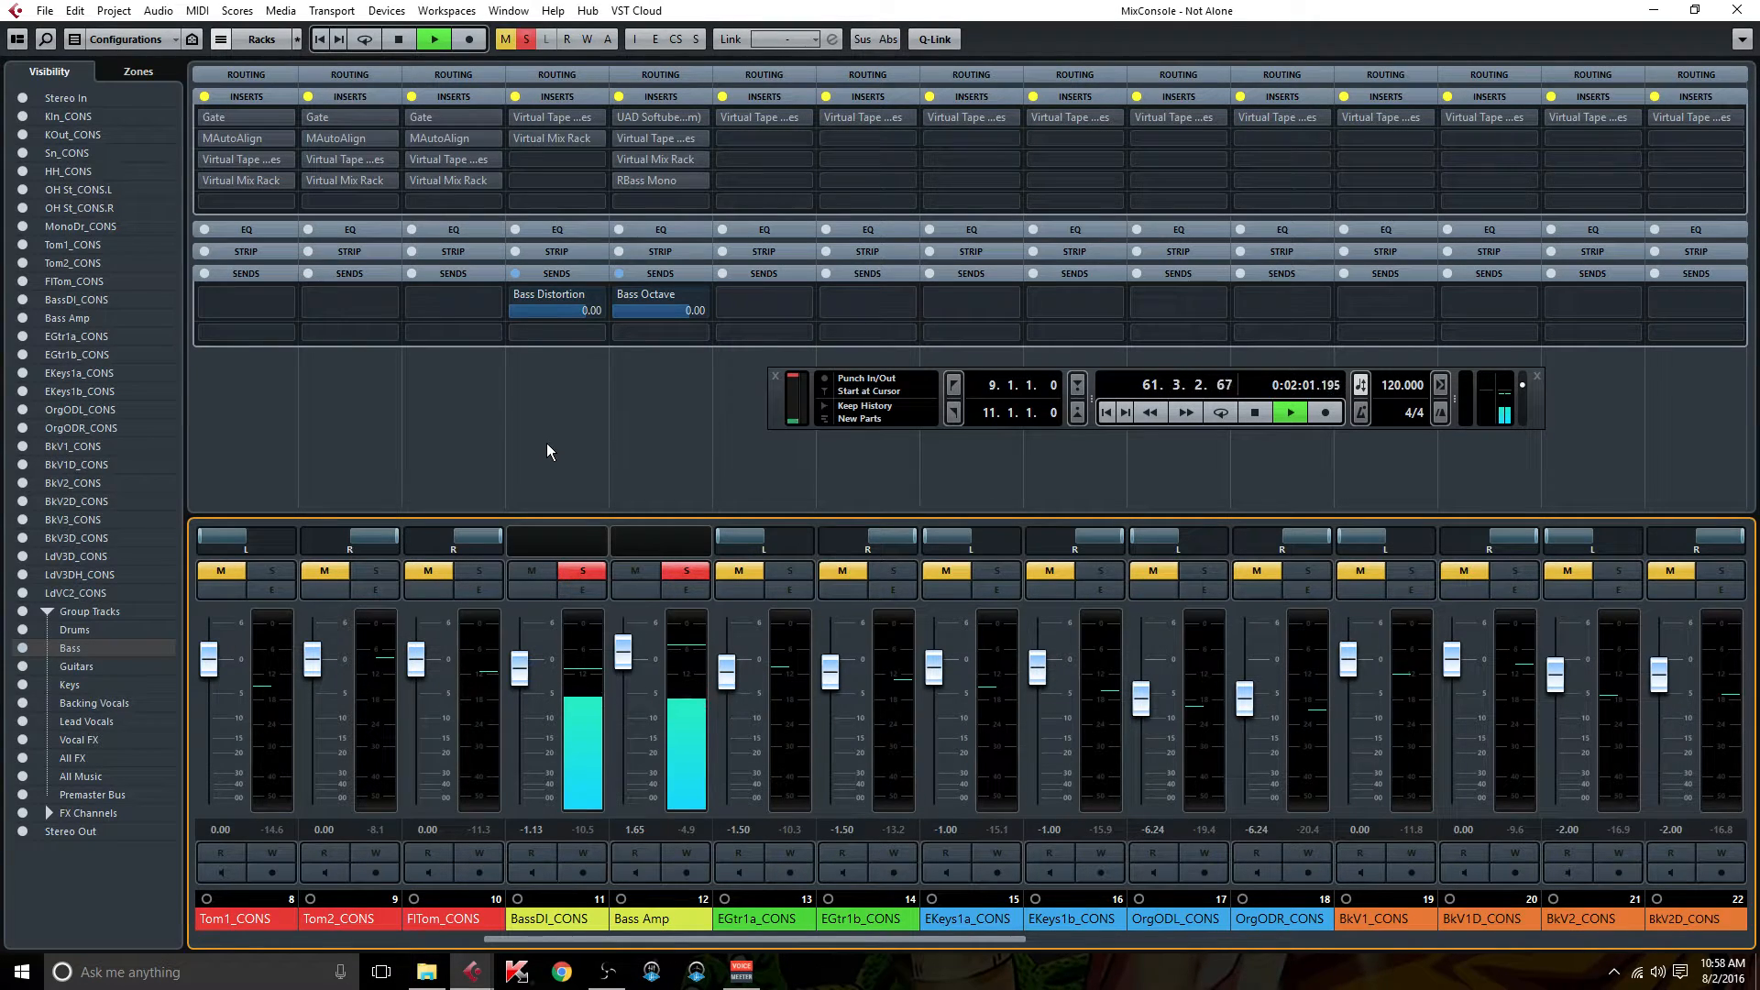
key(alt+i)
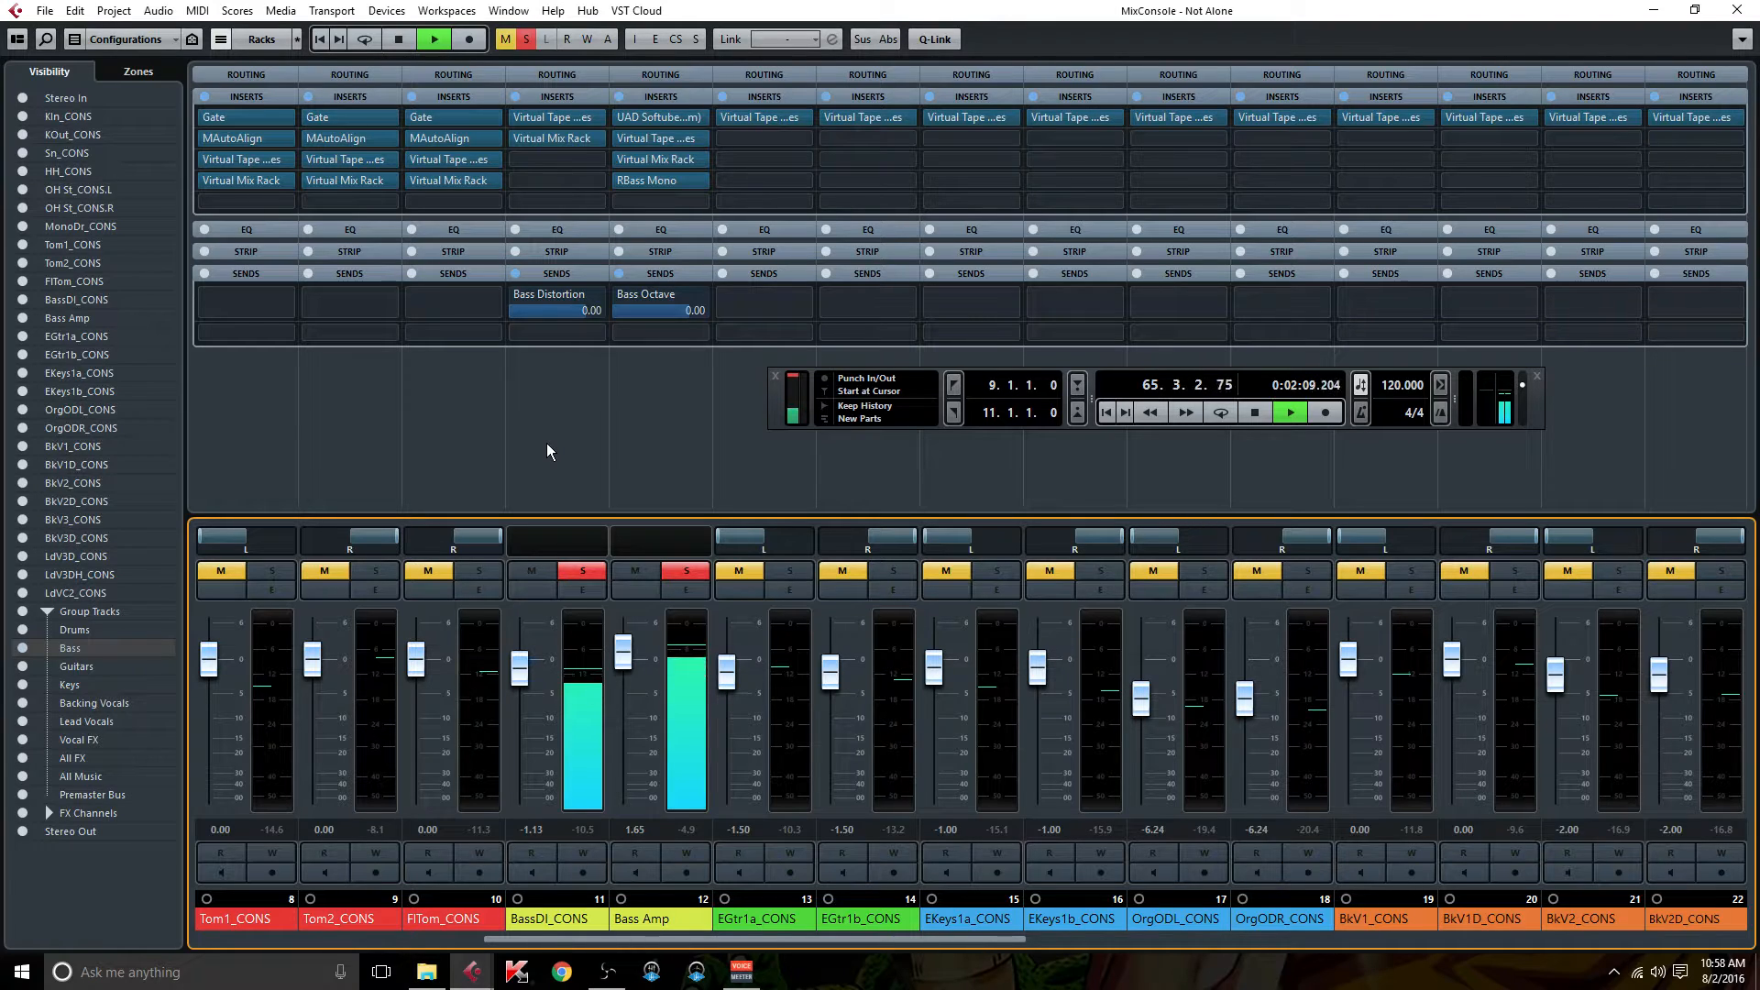
key(alt+i)
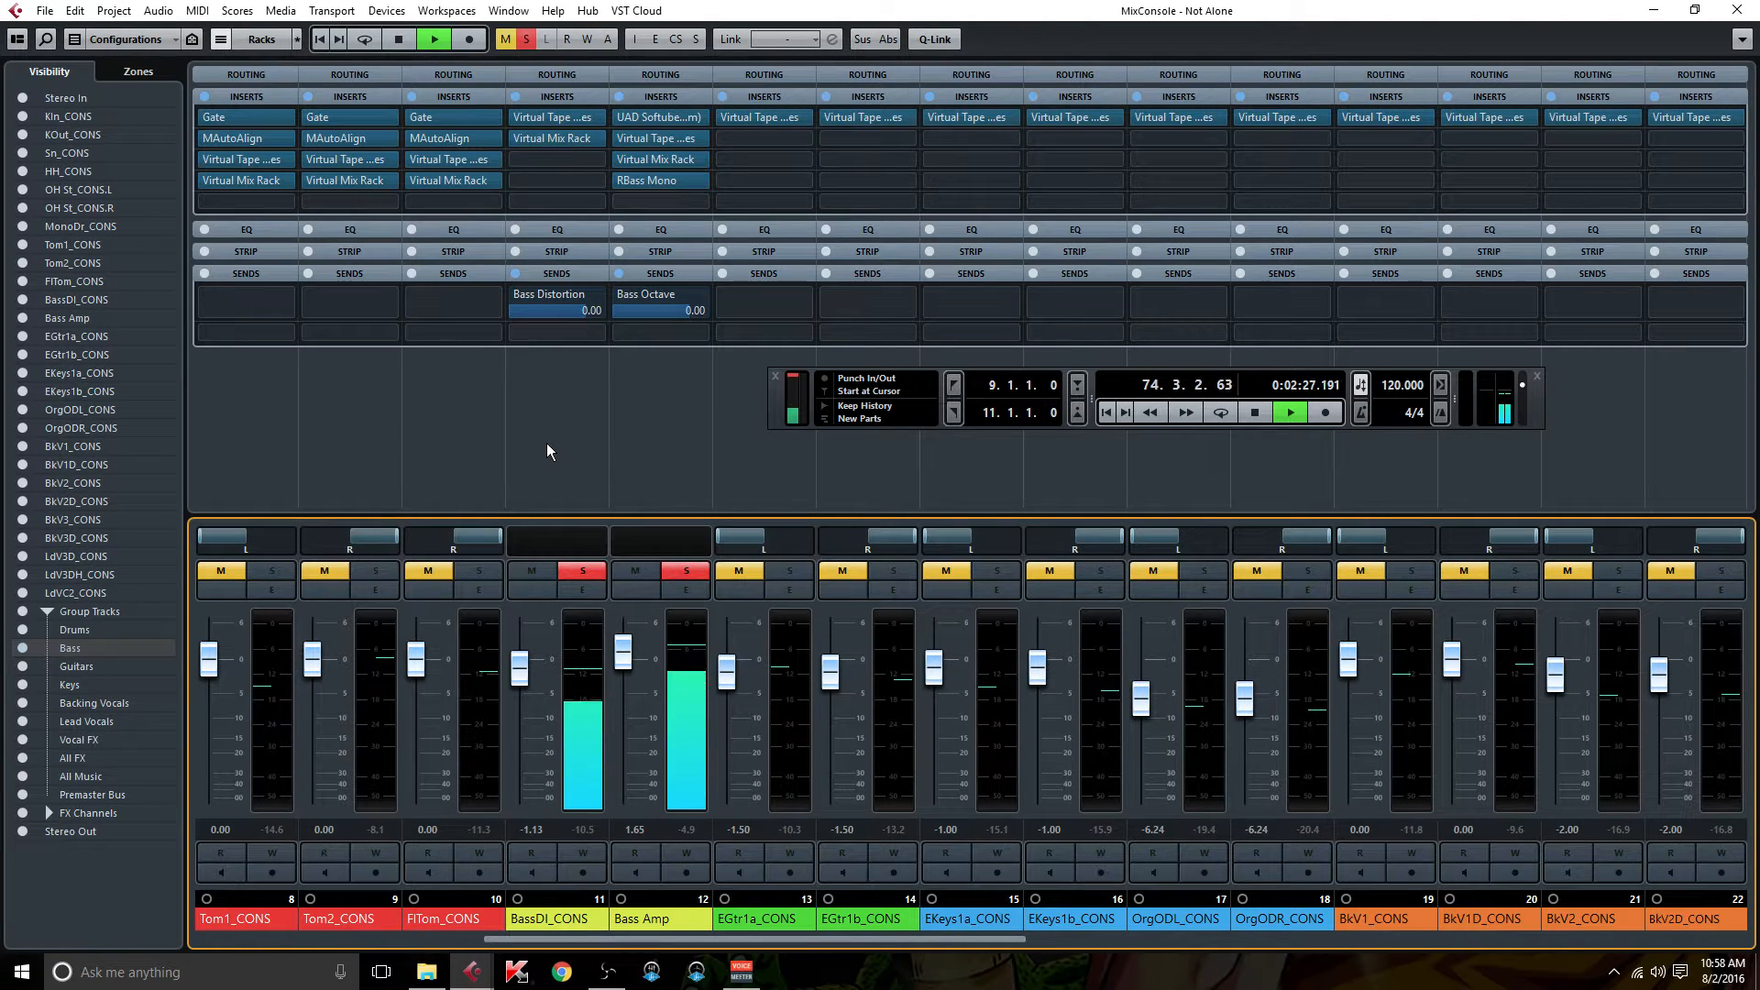
key(alt+i)
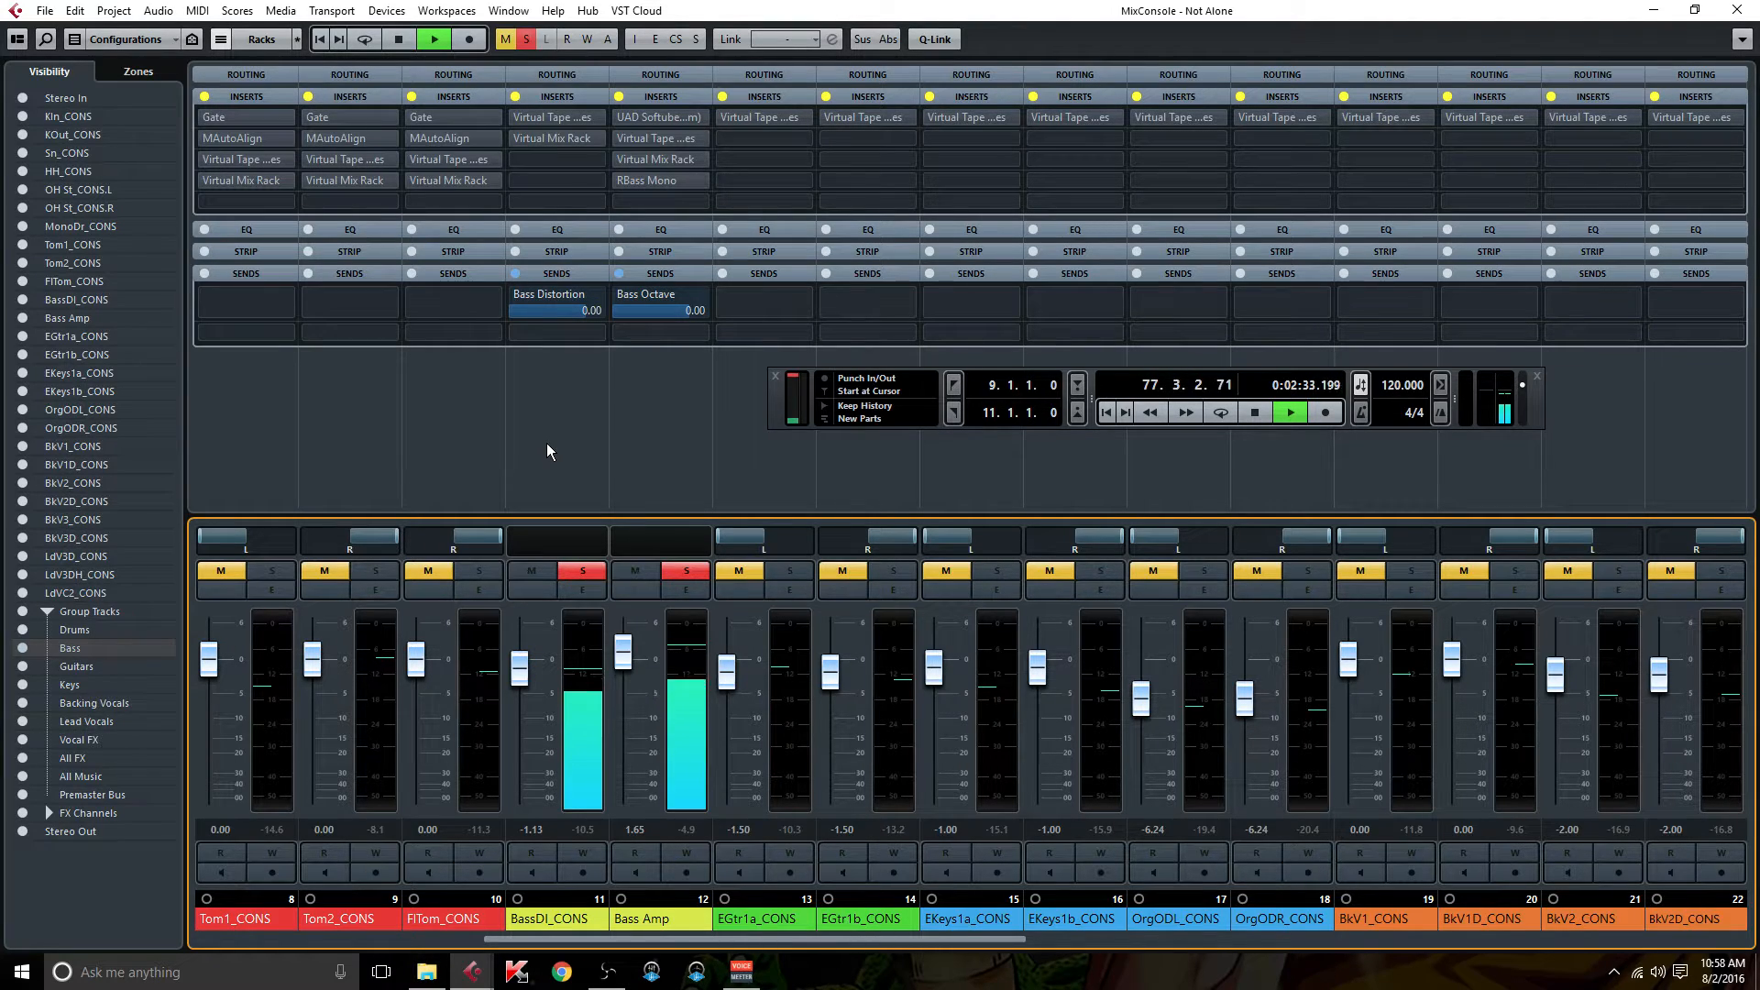
key(alt+i)
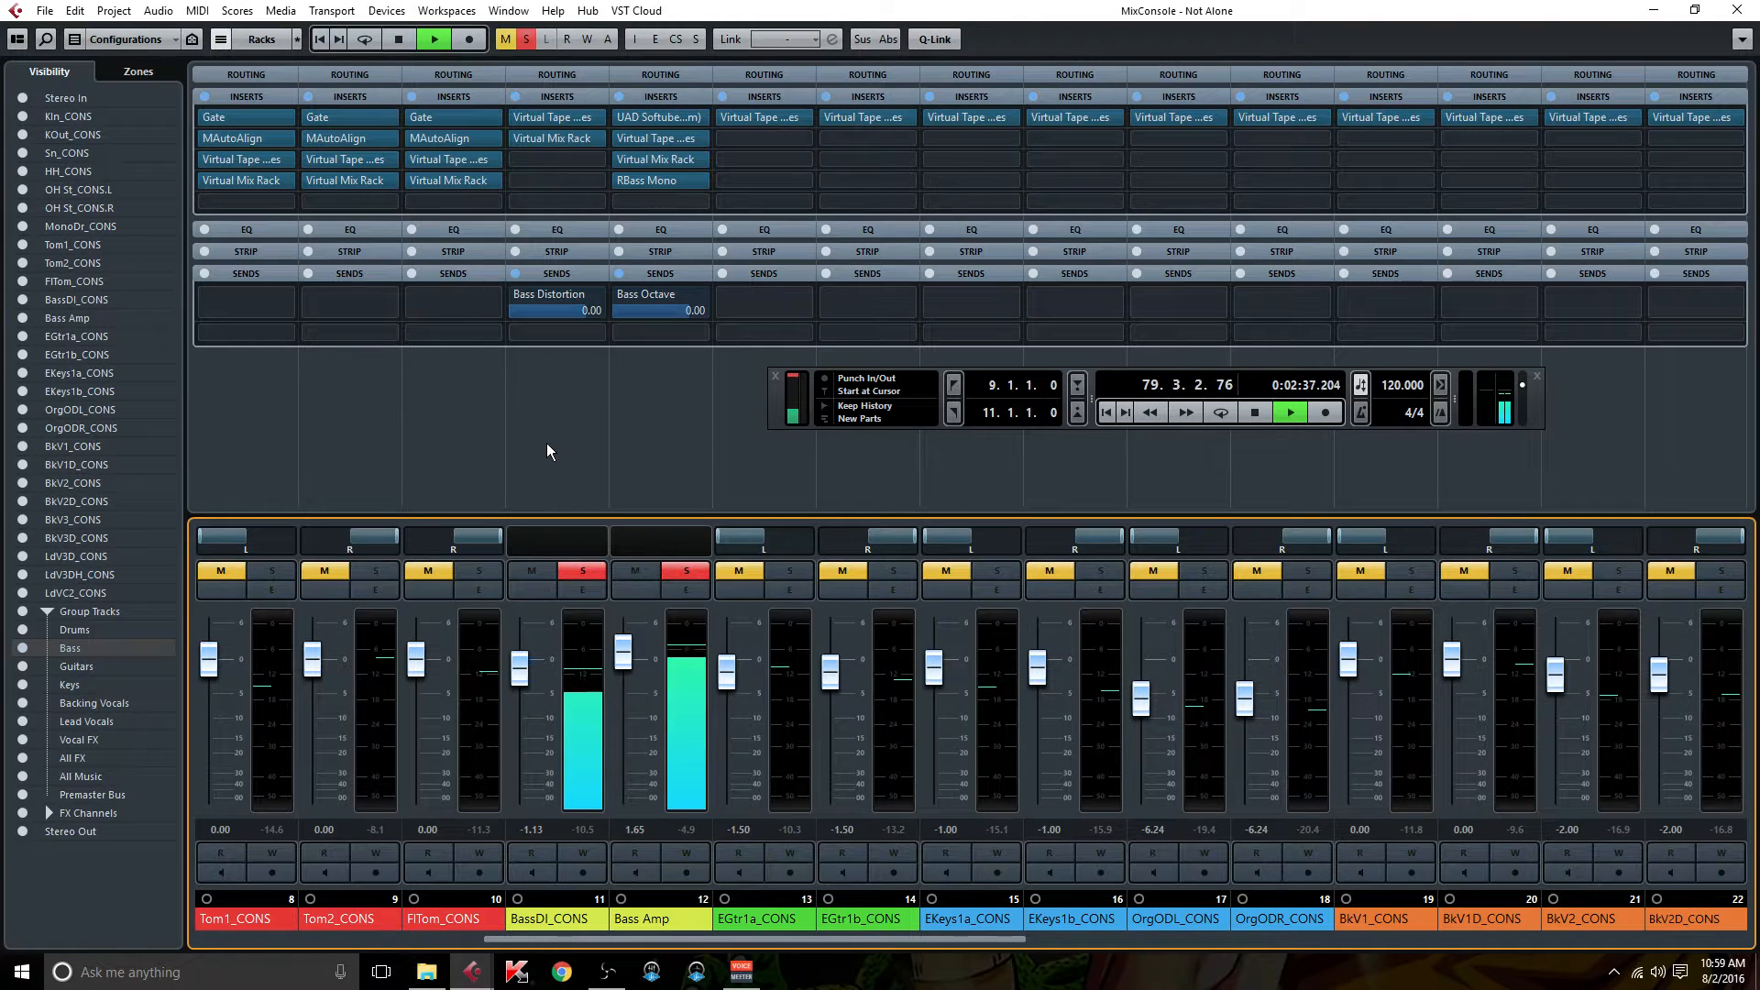
key(space)
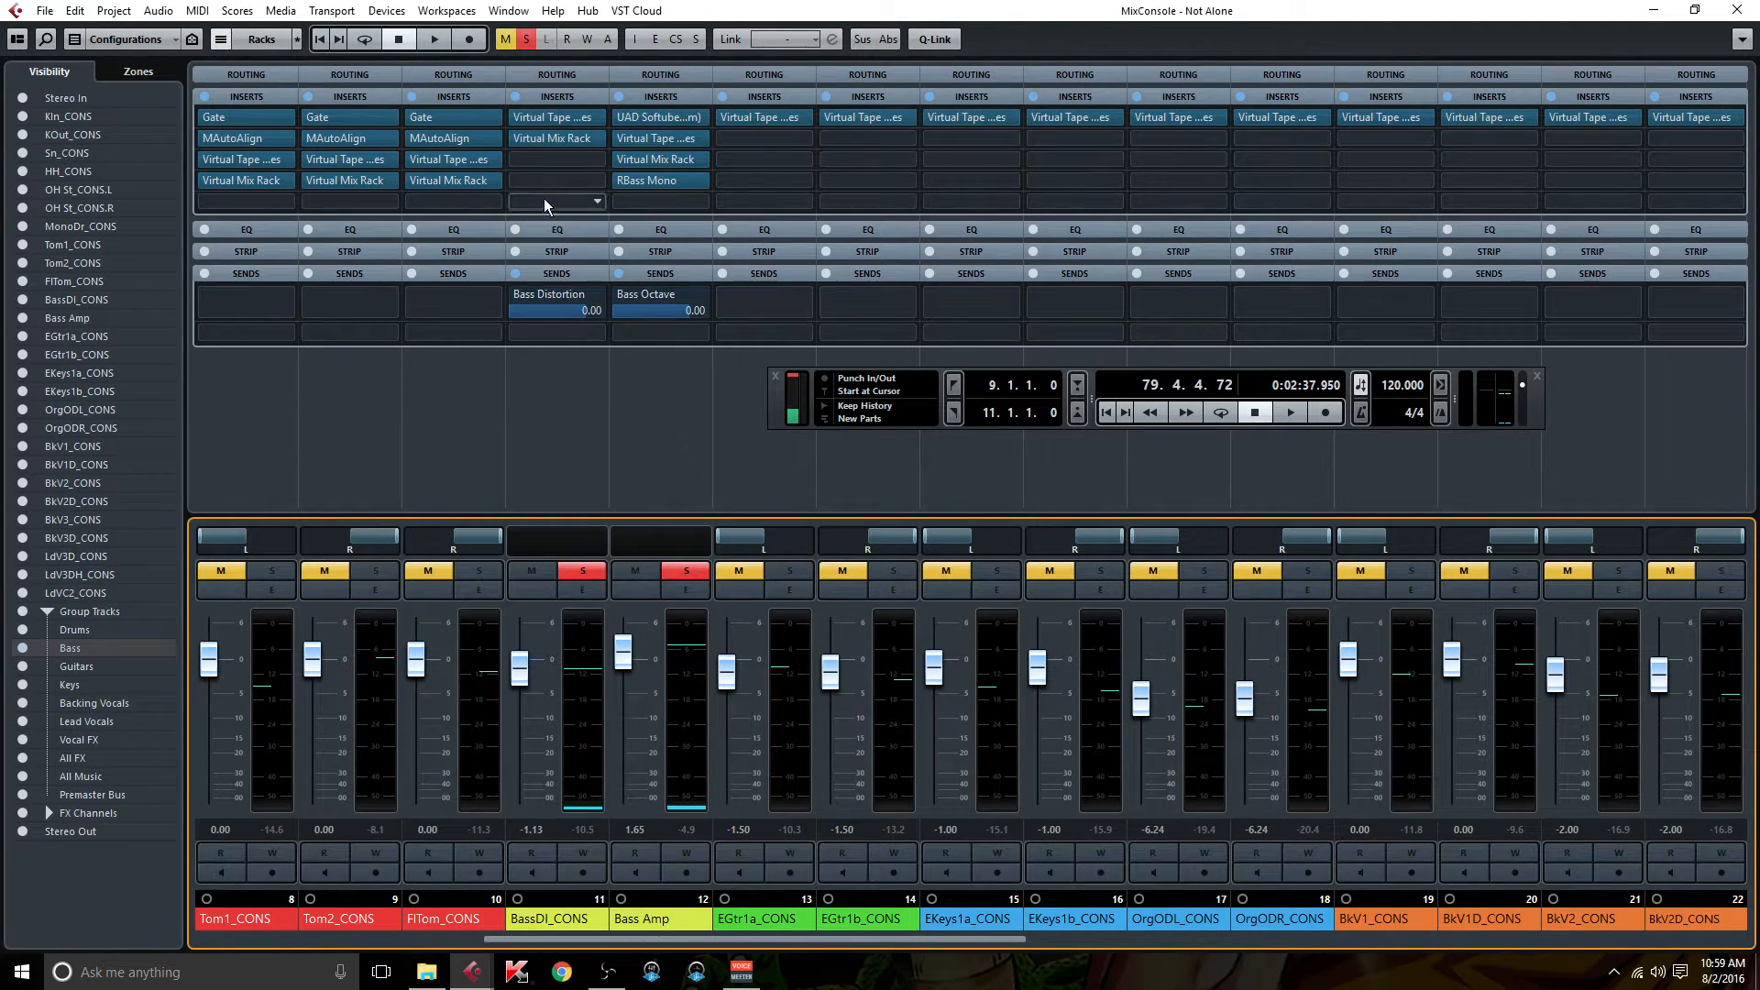
click(556, 274)
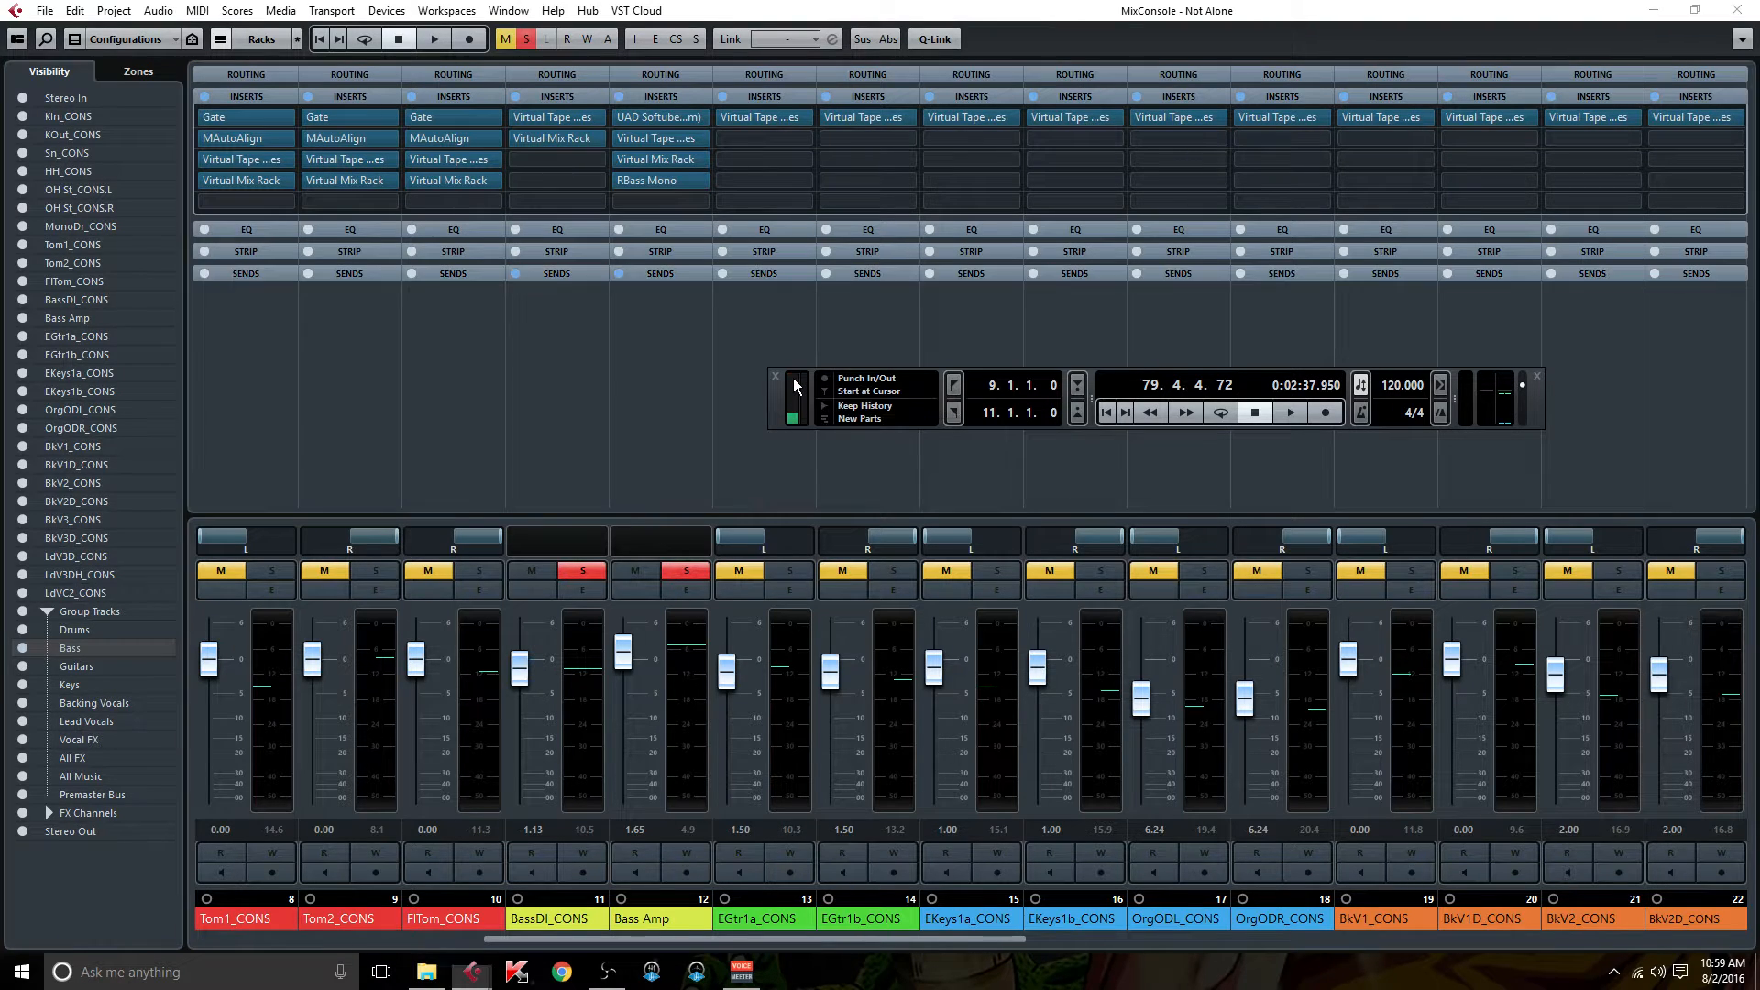
Review the Virtual Mix Rack settings on the BassDI_CONS channel, moving the transport bar aside, and close the plug-in window.
drag(786, 412, 709, 422)
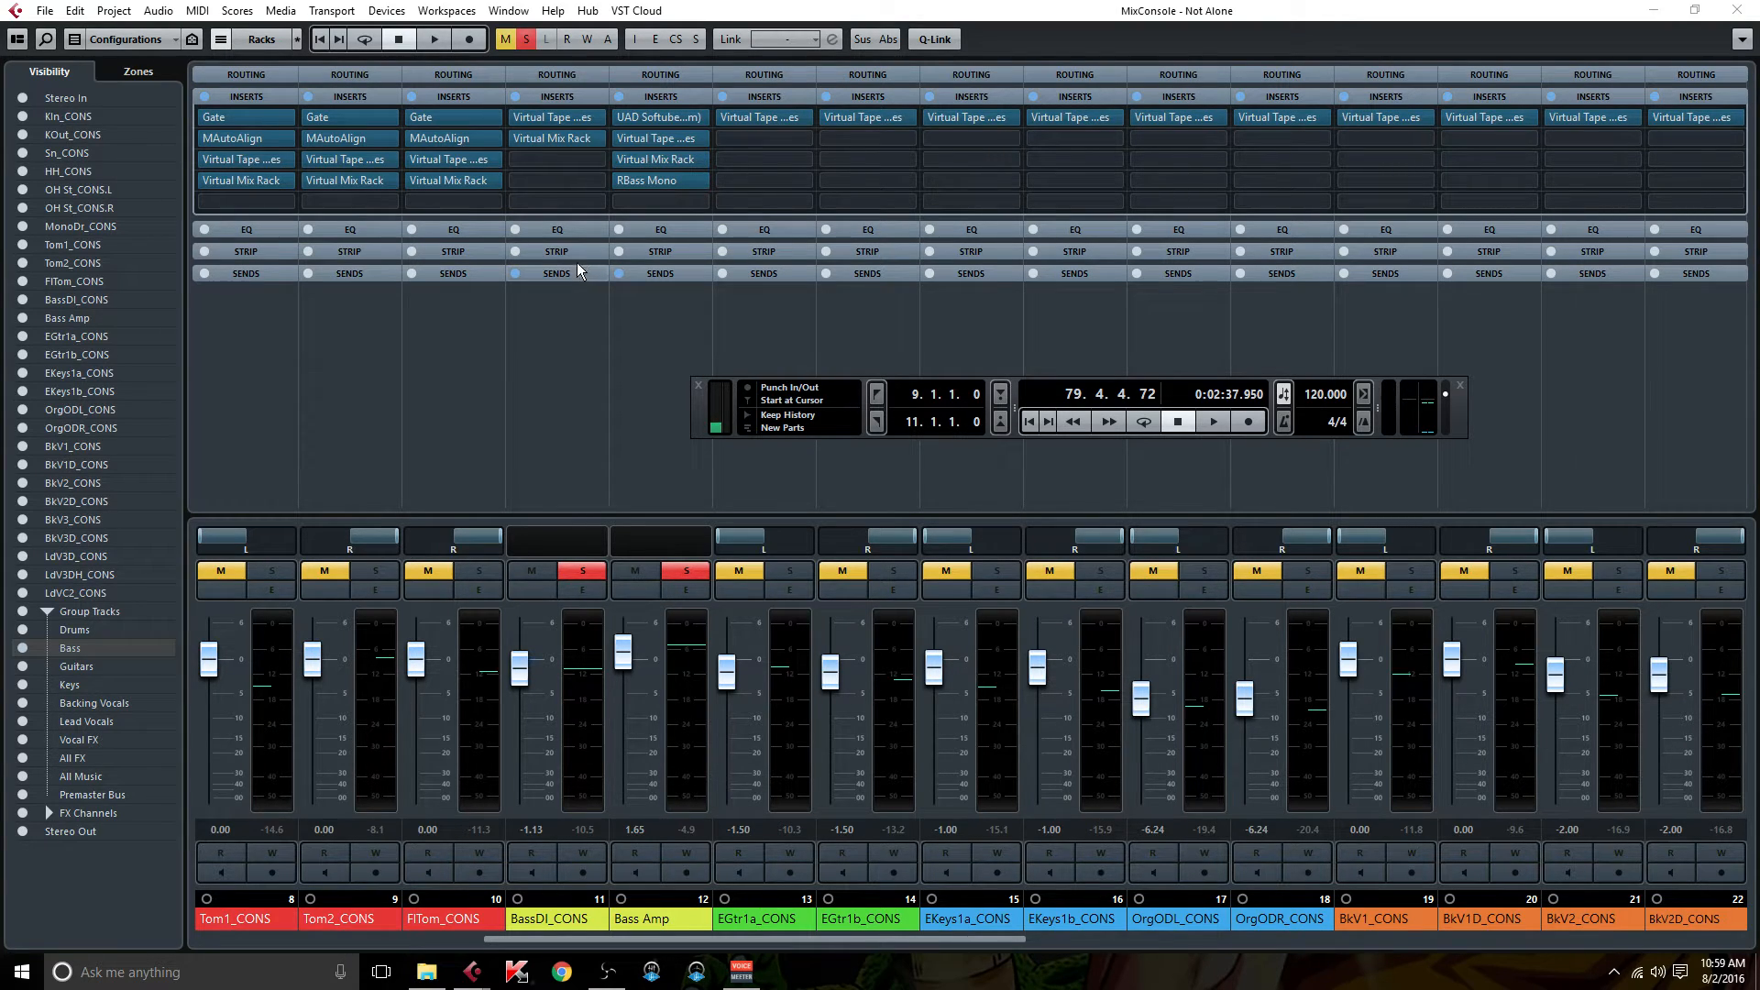
mouse_move(568, 123)
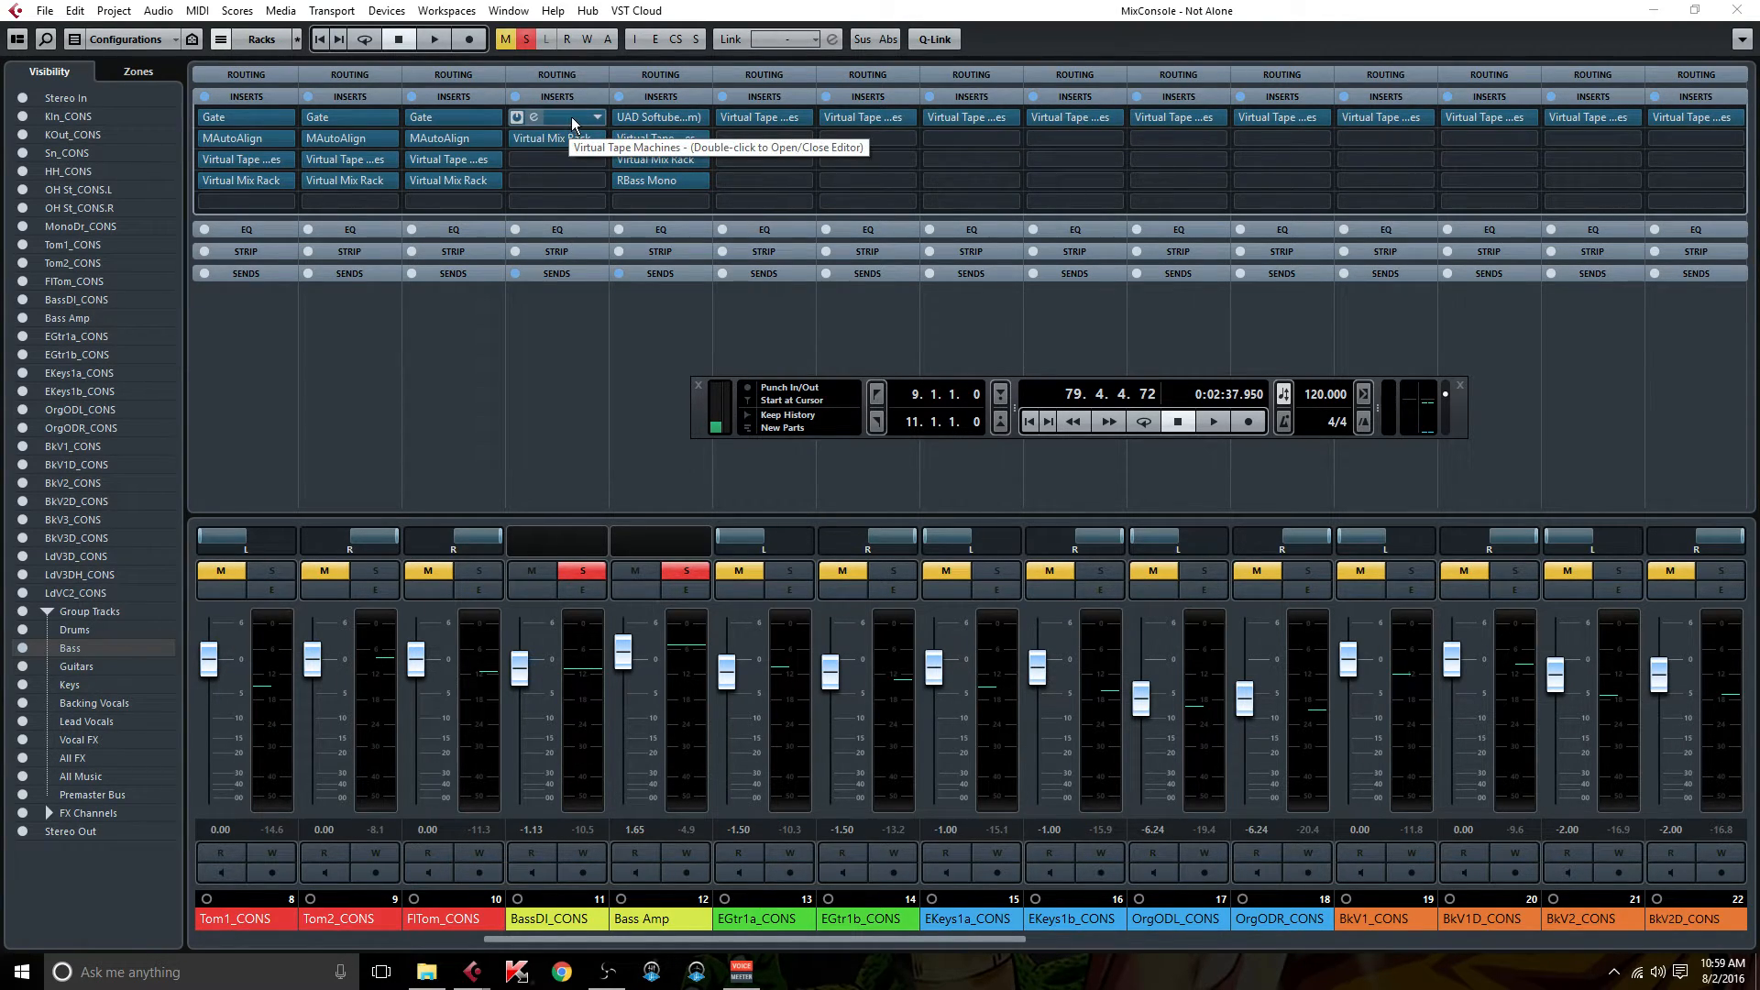
double_click(560, 136)
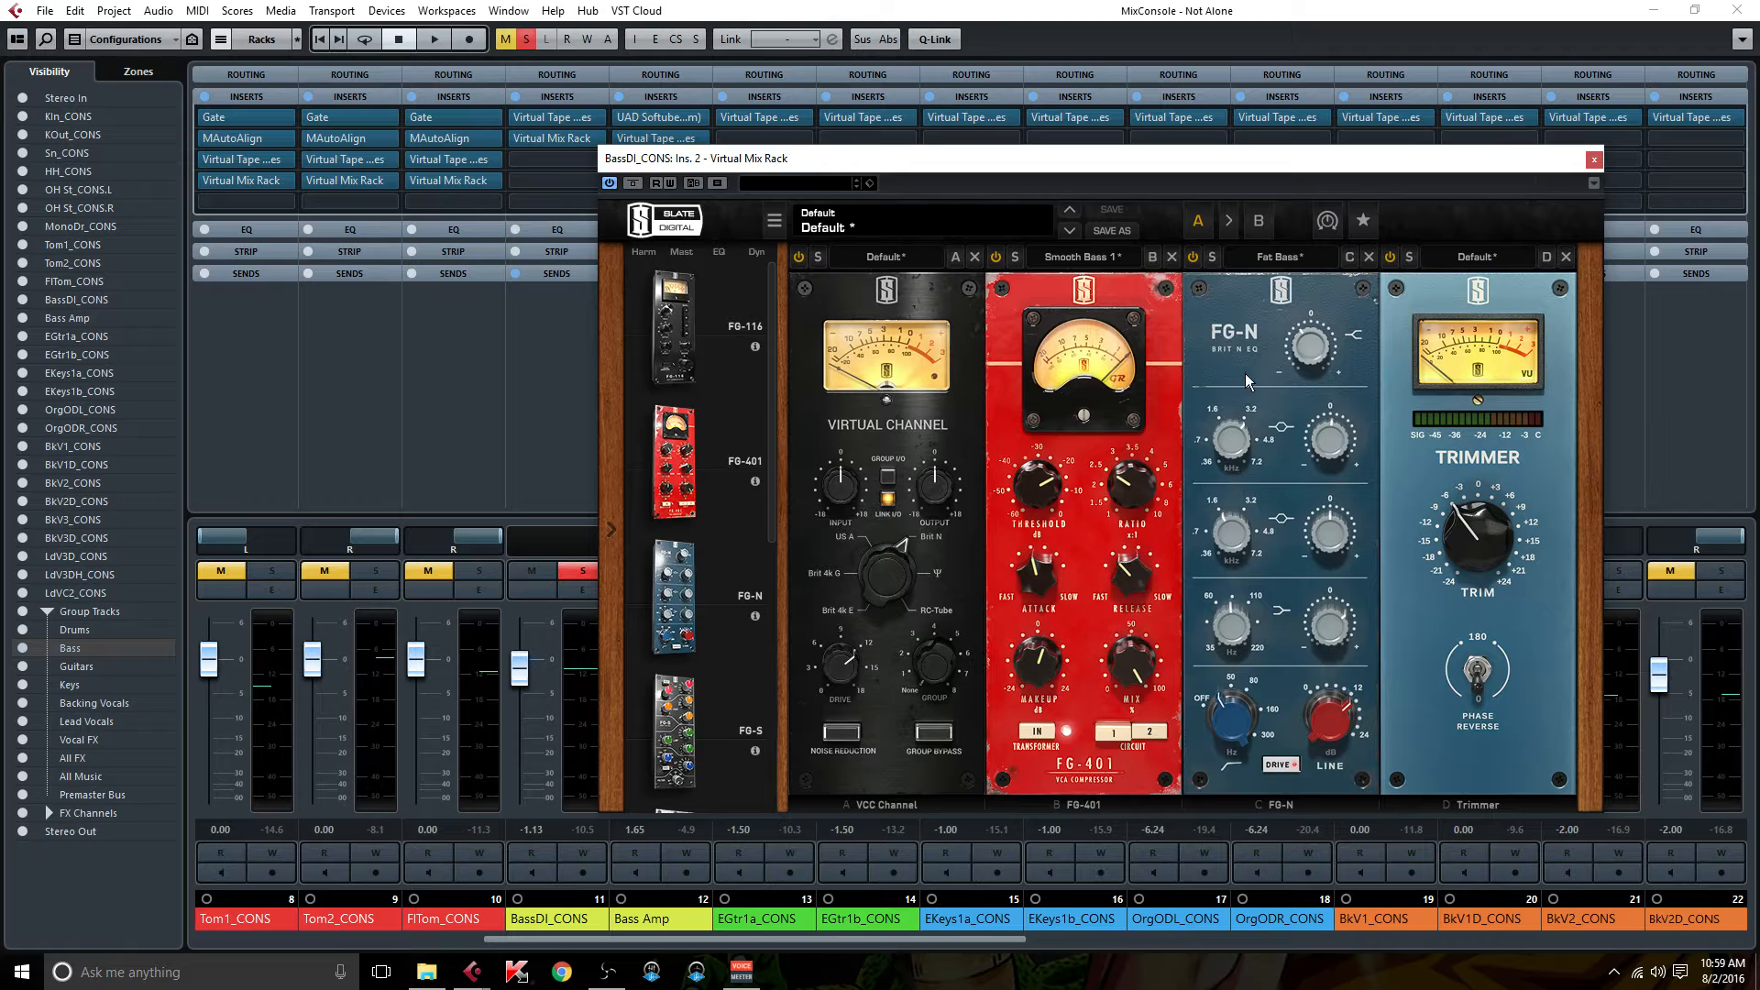
click(1594, 160)
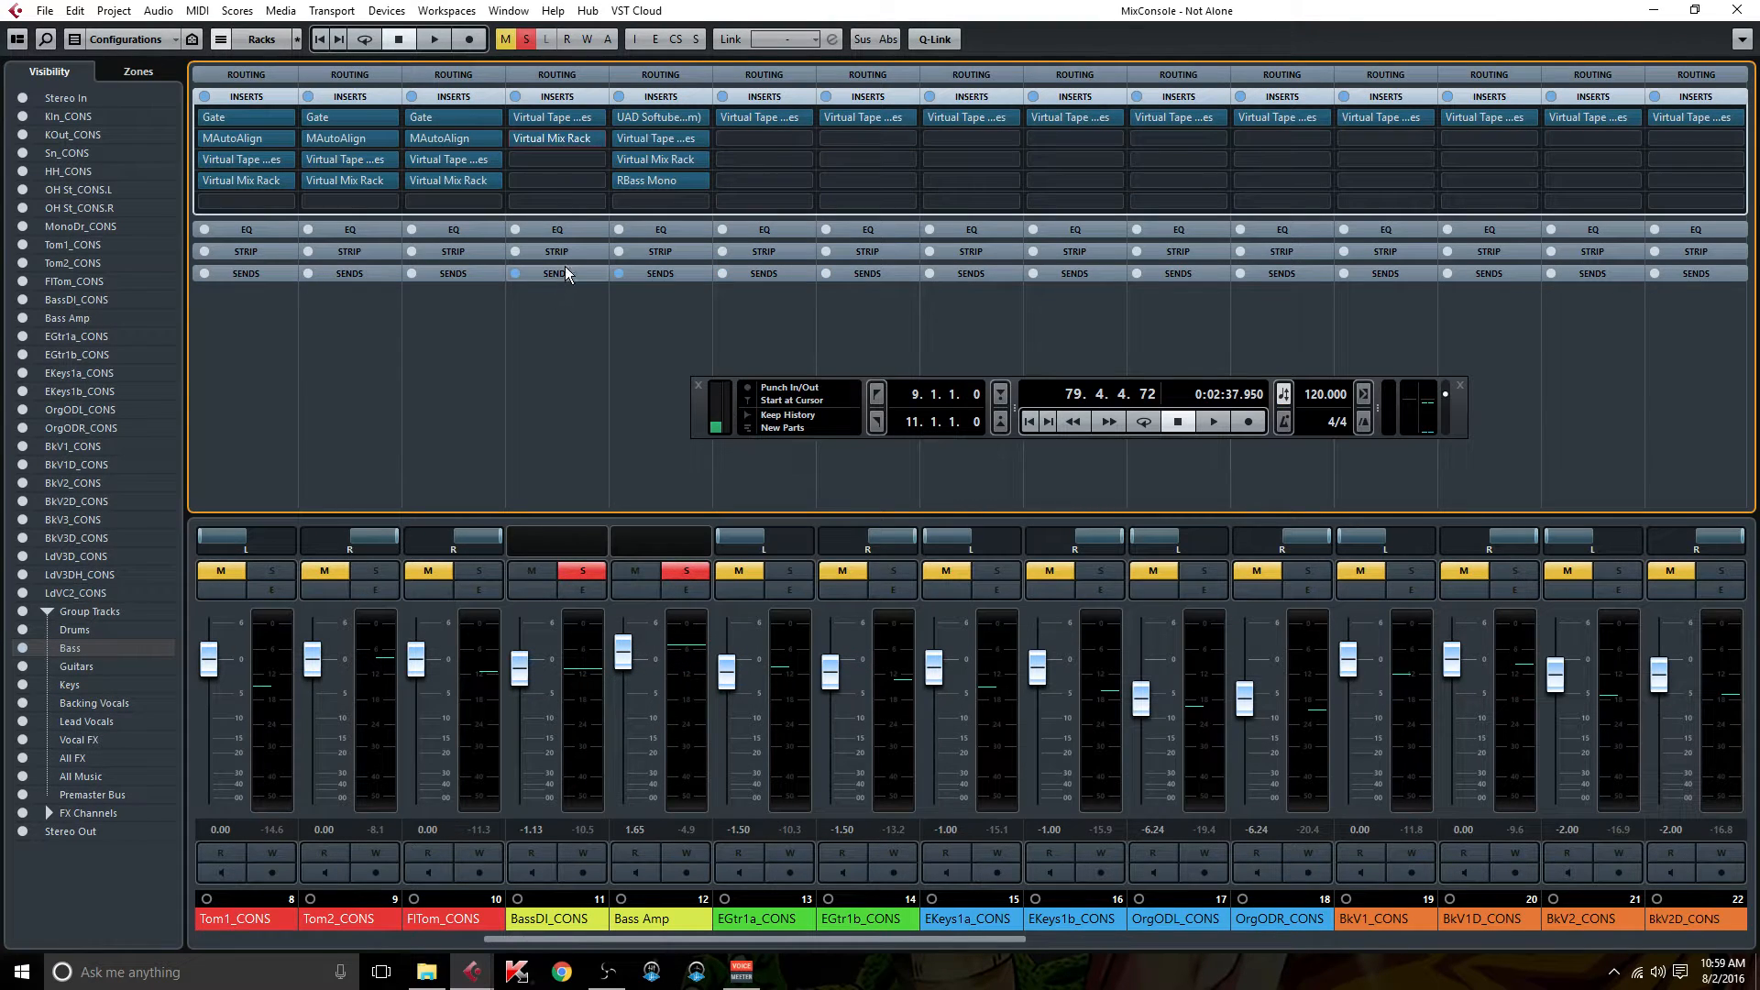
Review the RBass Mono insert on the Bass Amp channel and the effect sends of both bass channels, closing each view.
click(666, 180)
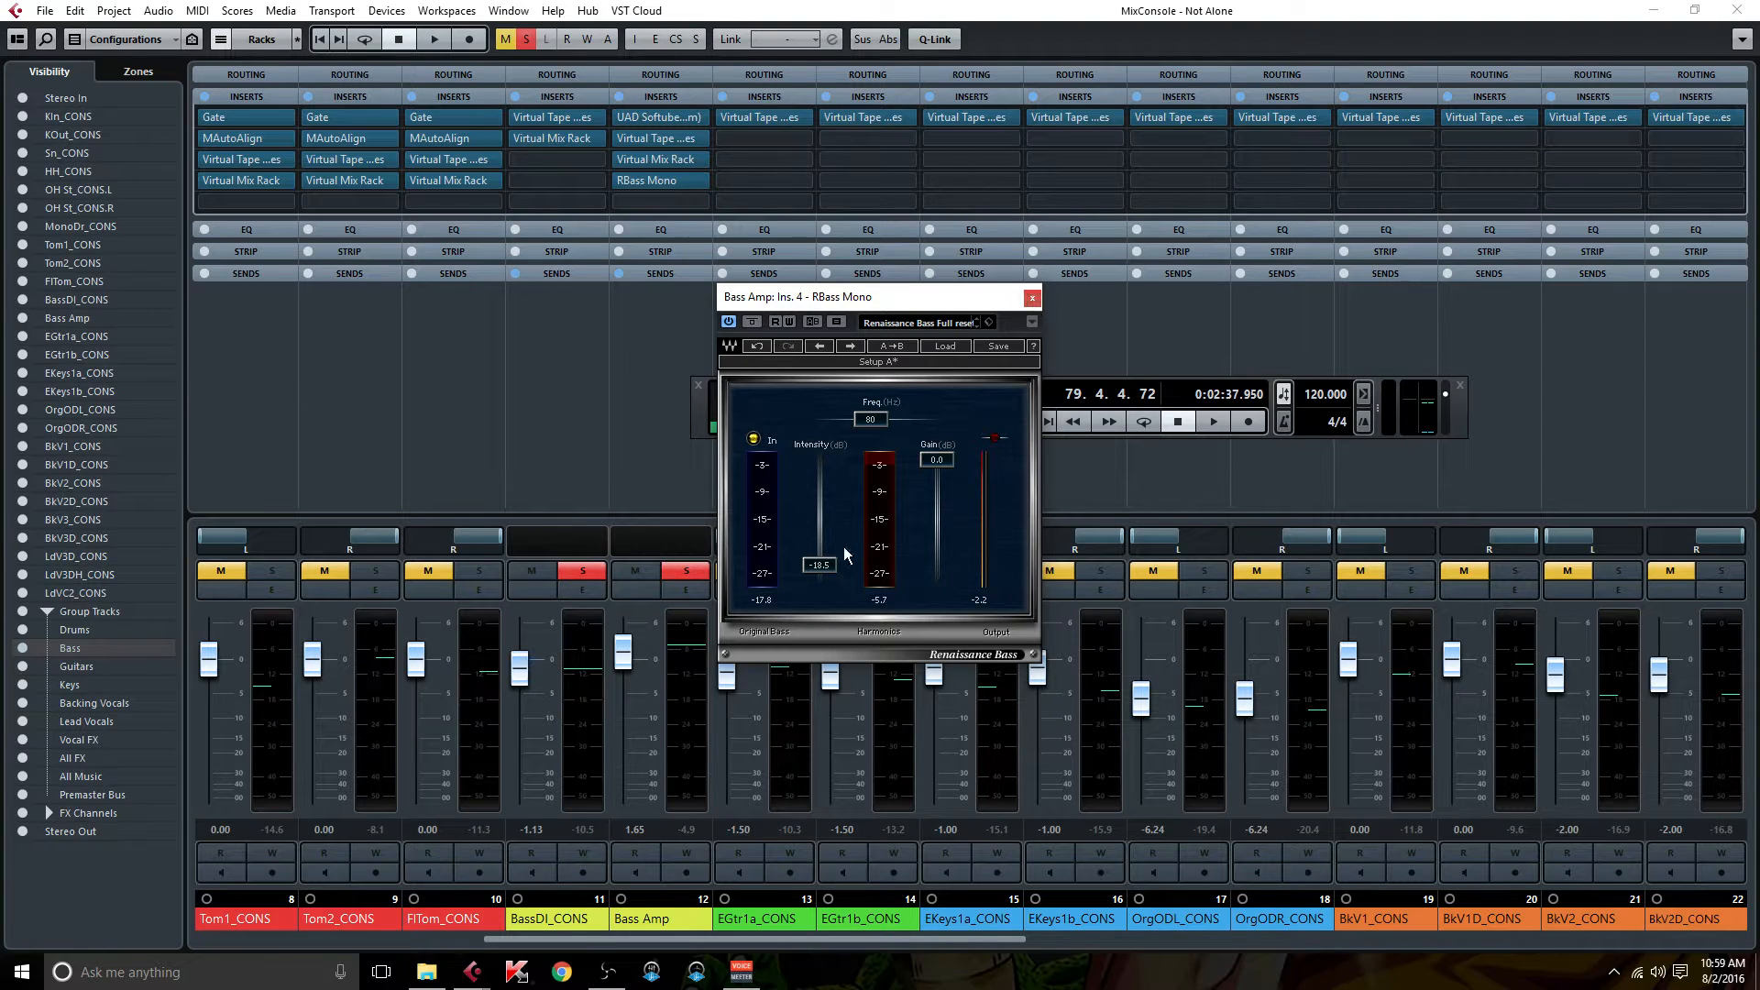
click(1033, 298)
click(563, 274)
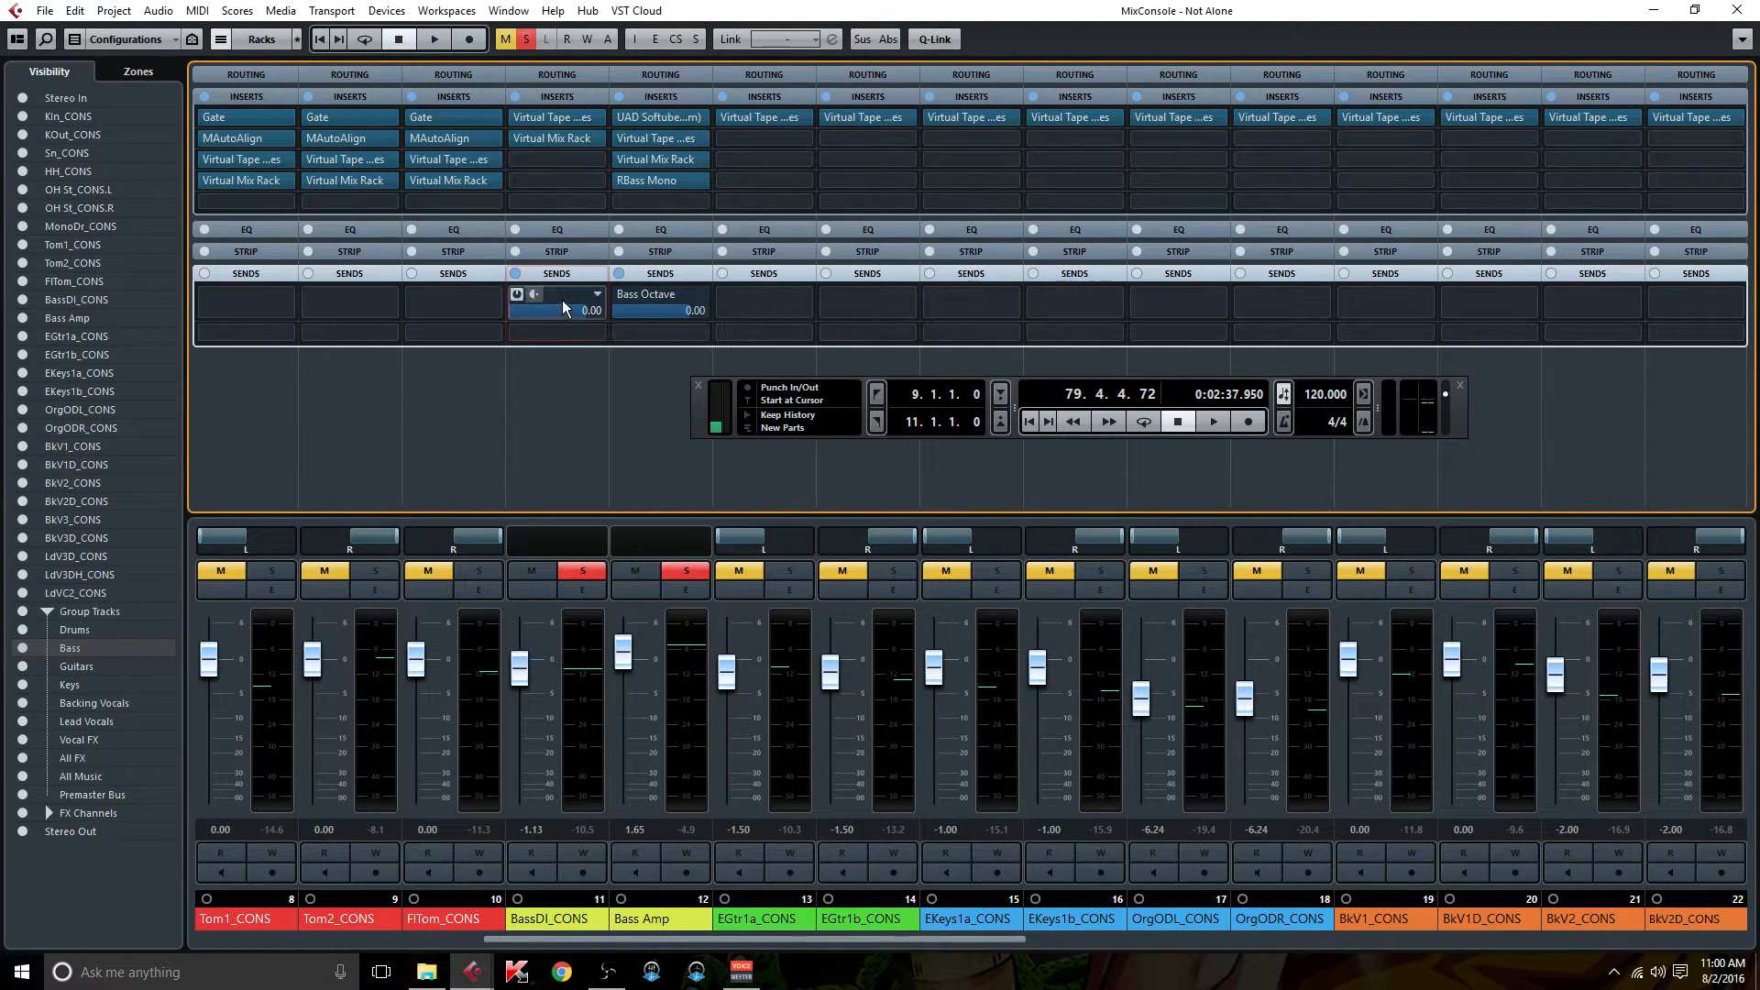
click(656, 275)
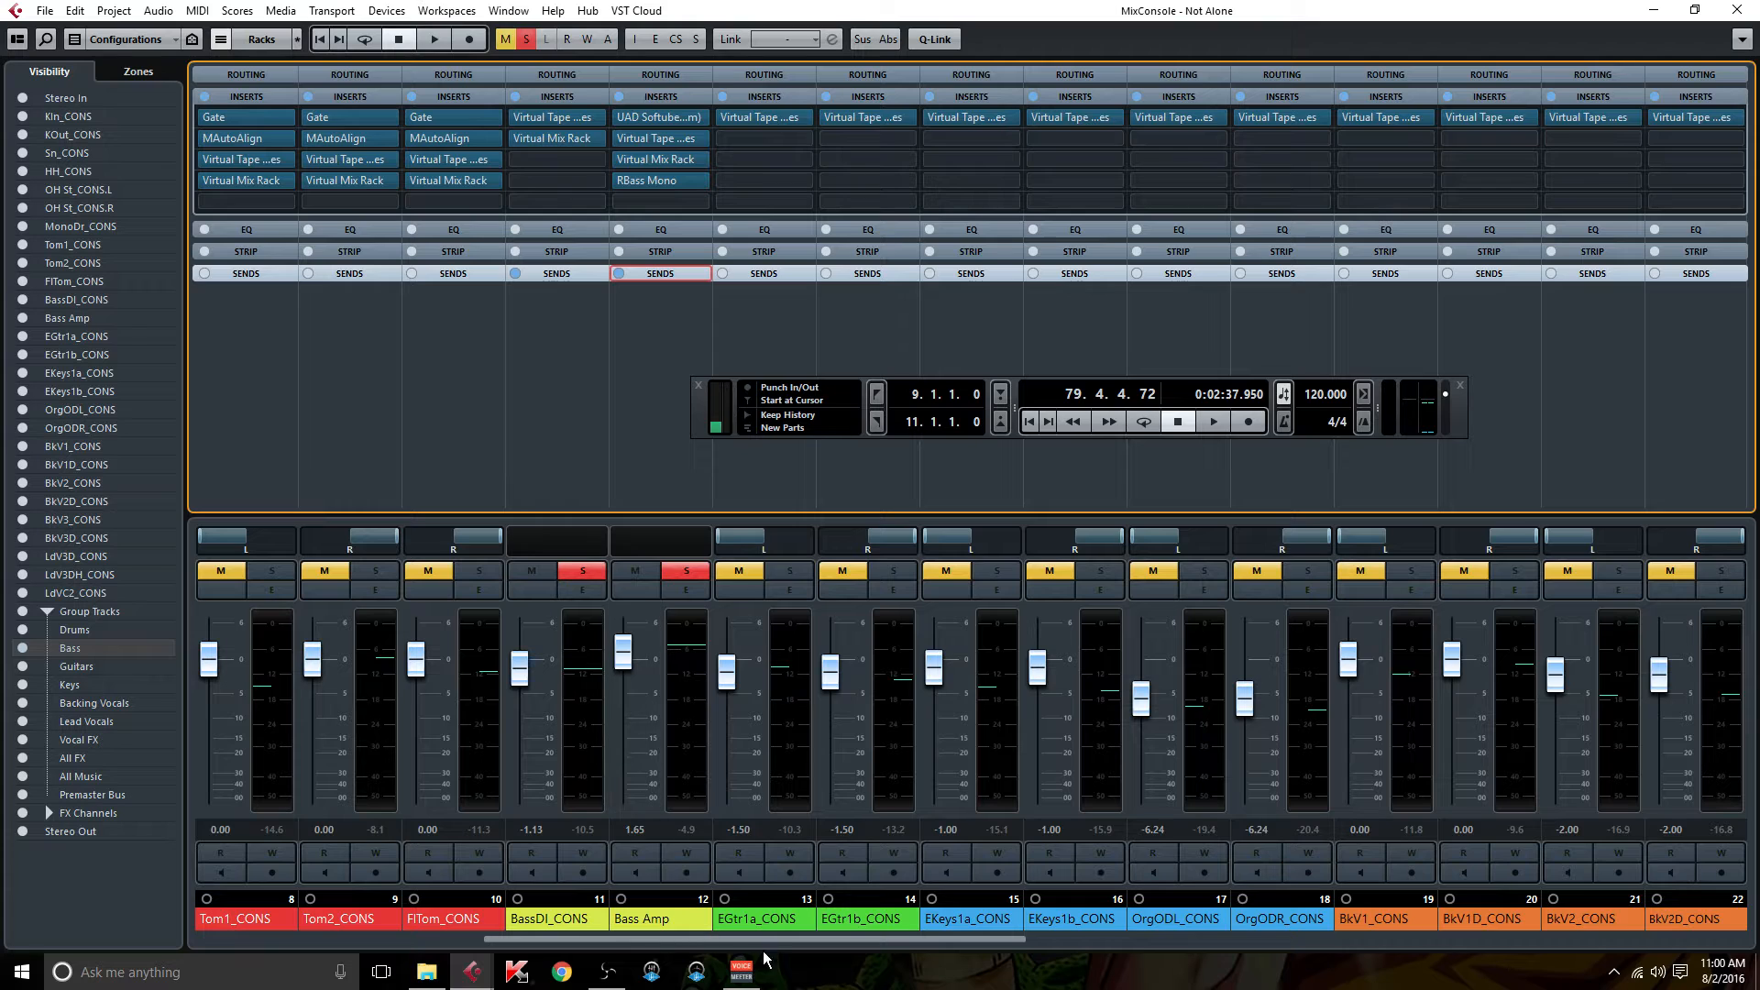
Review the FabFilter Pro-Q insert and the channel EQ of the Bass group, with the transport bar moved clear of its strip.
drag(783, 938, 1208, 933)
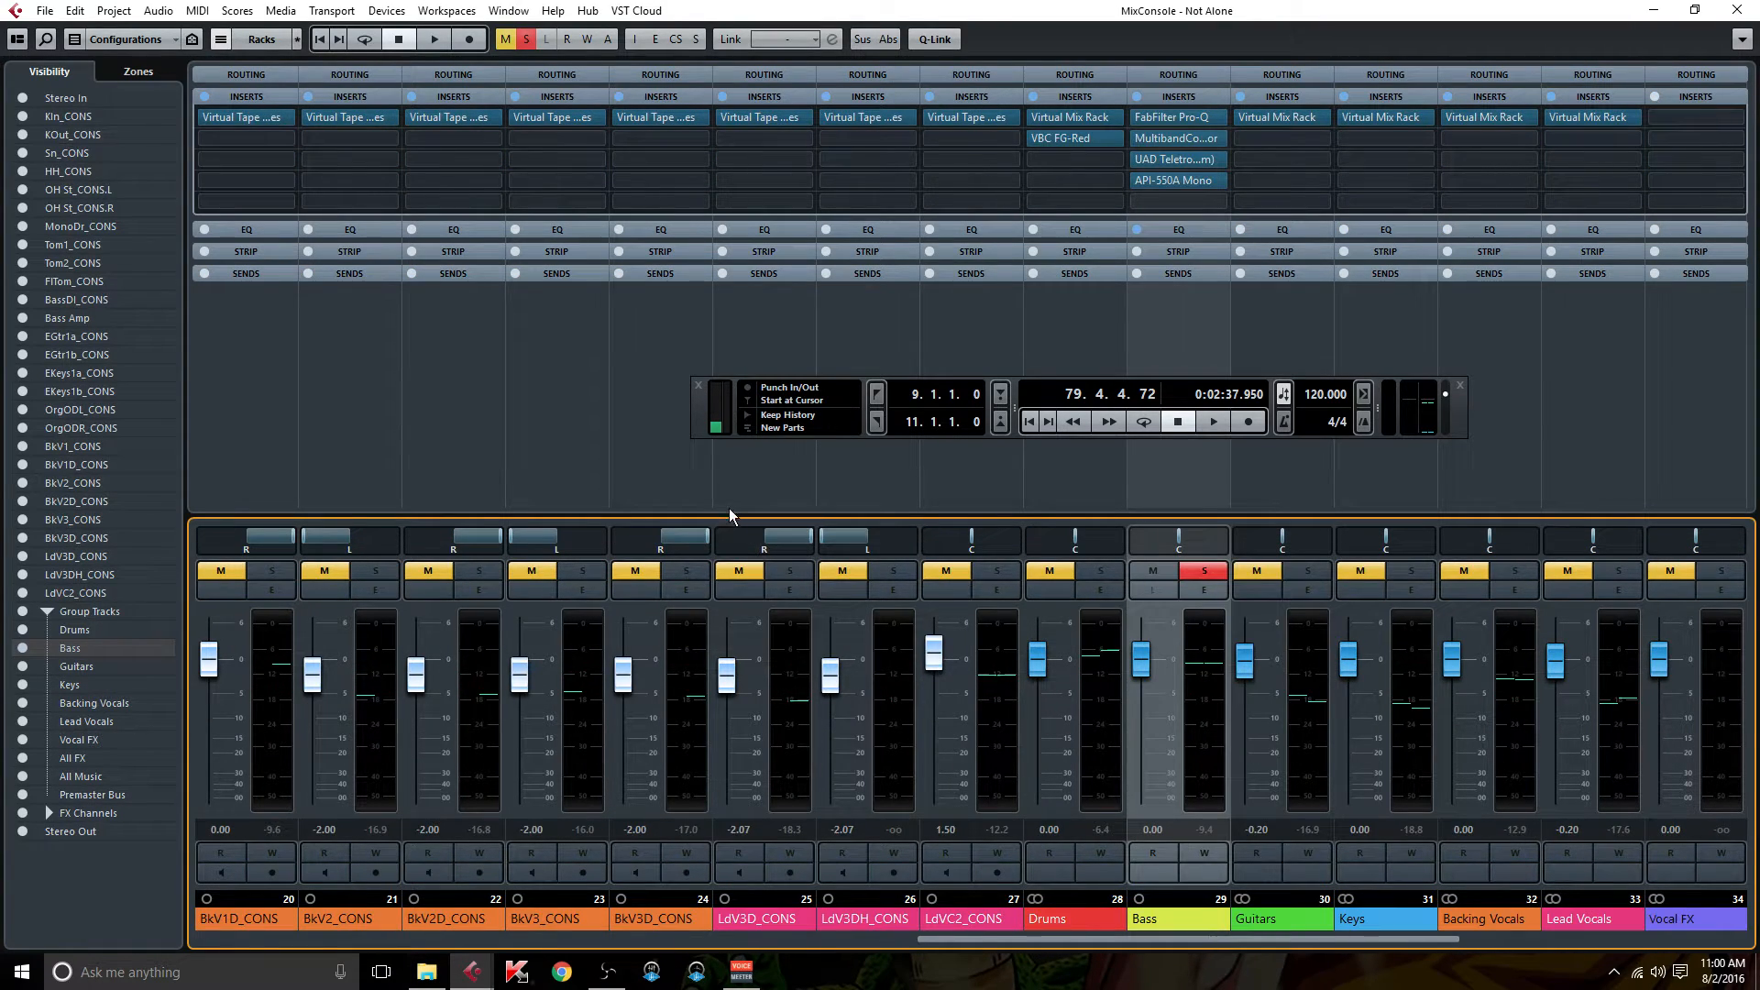
drag(698, 427, 334, 359)
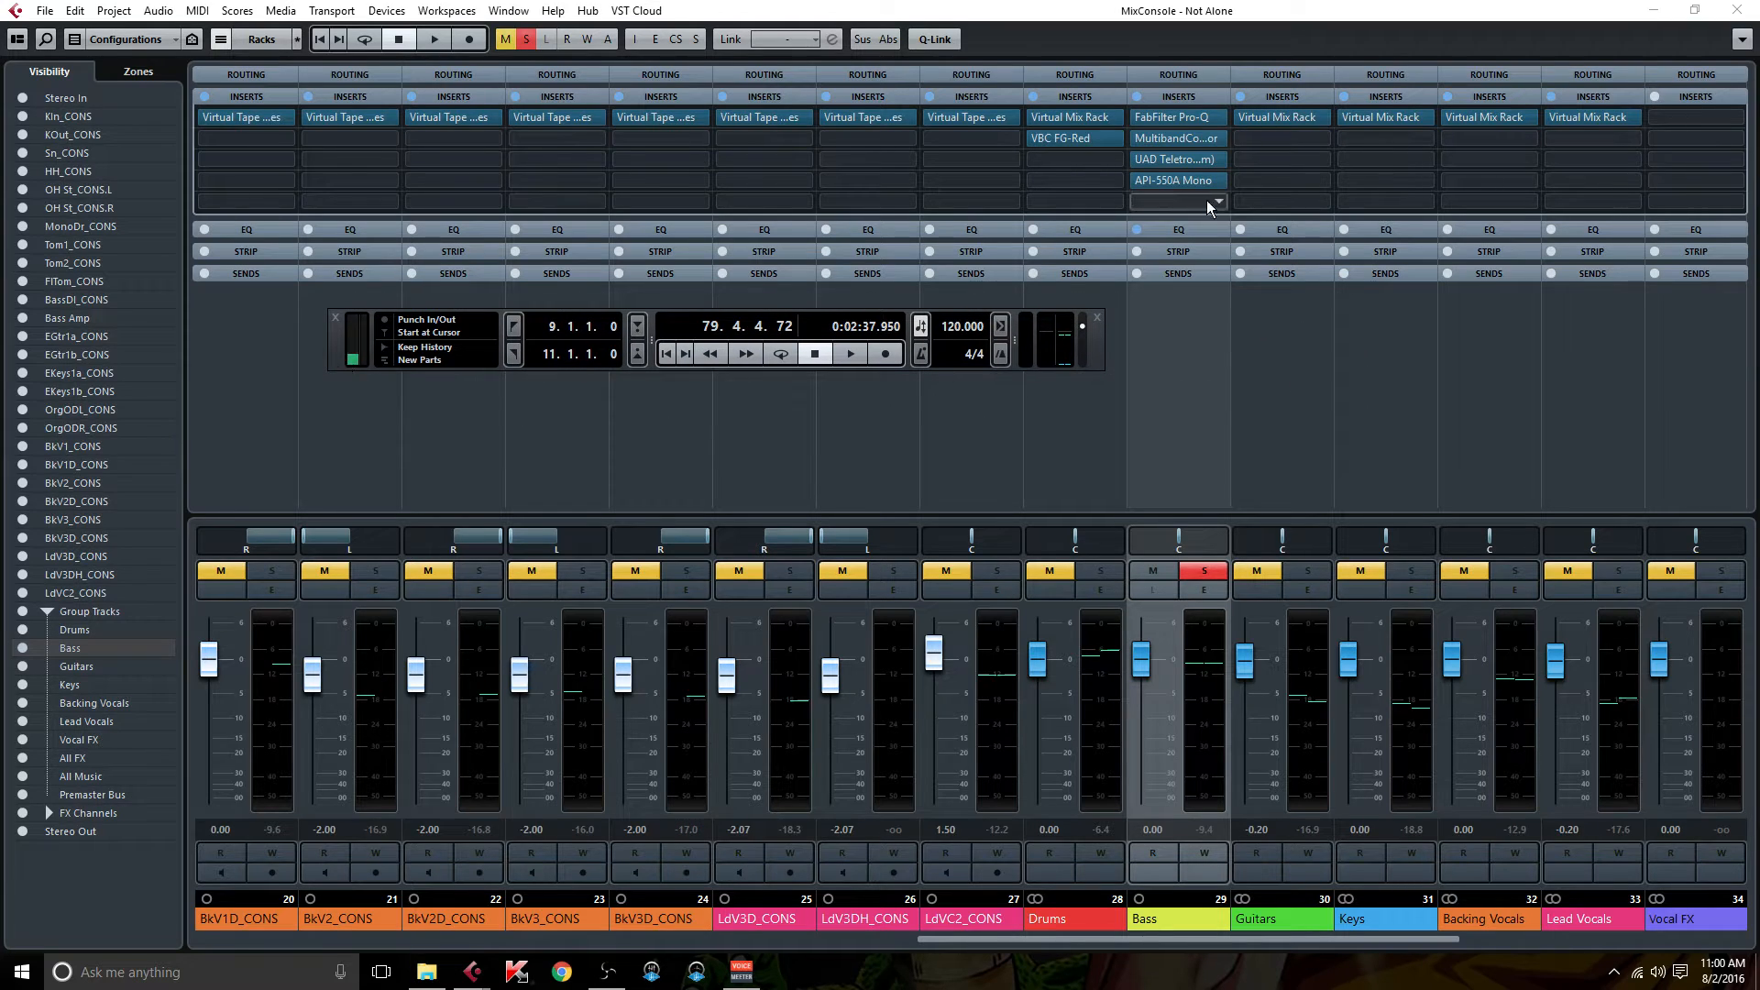
double_click(1183, 116)
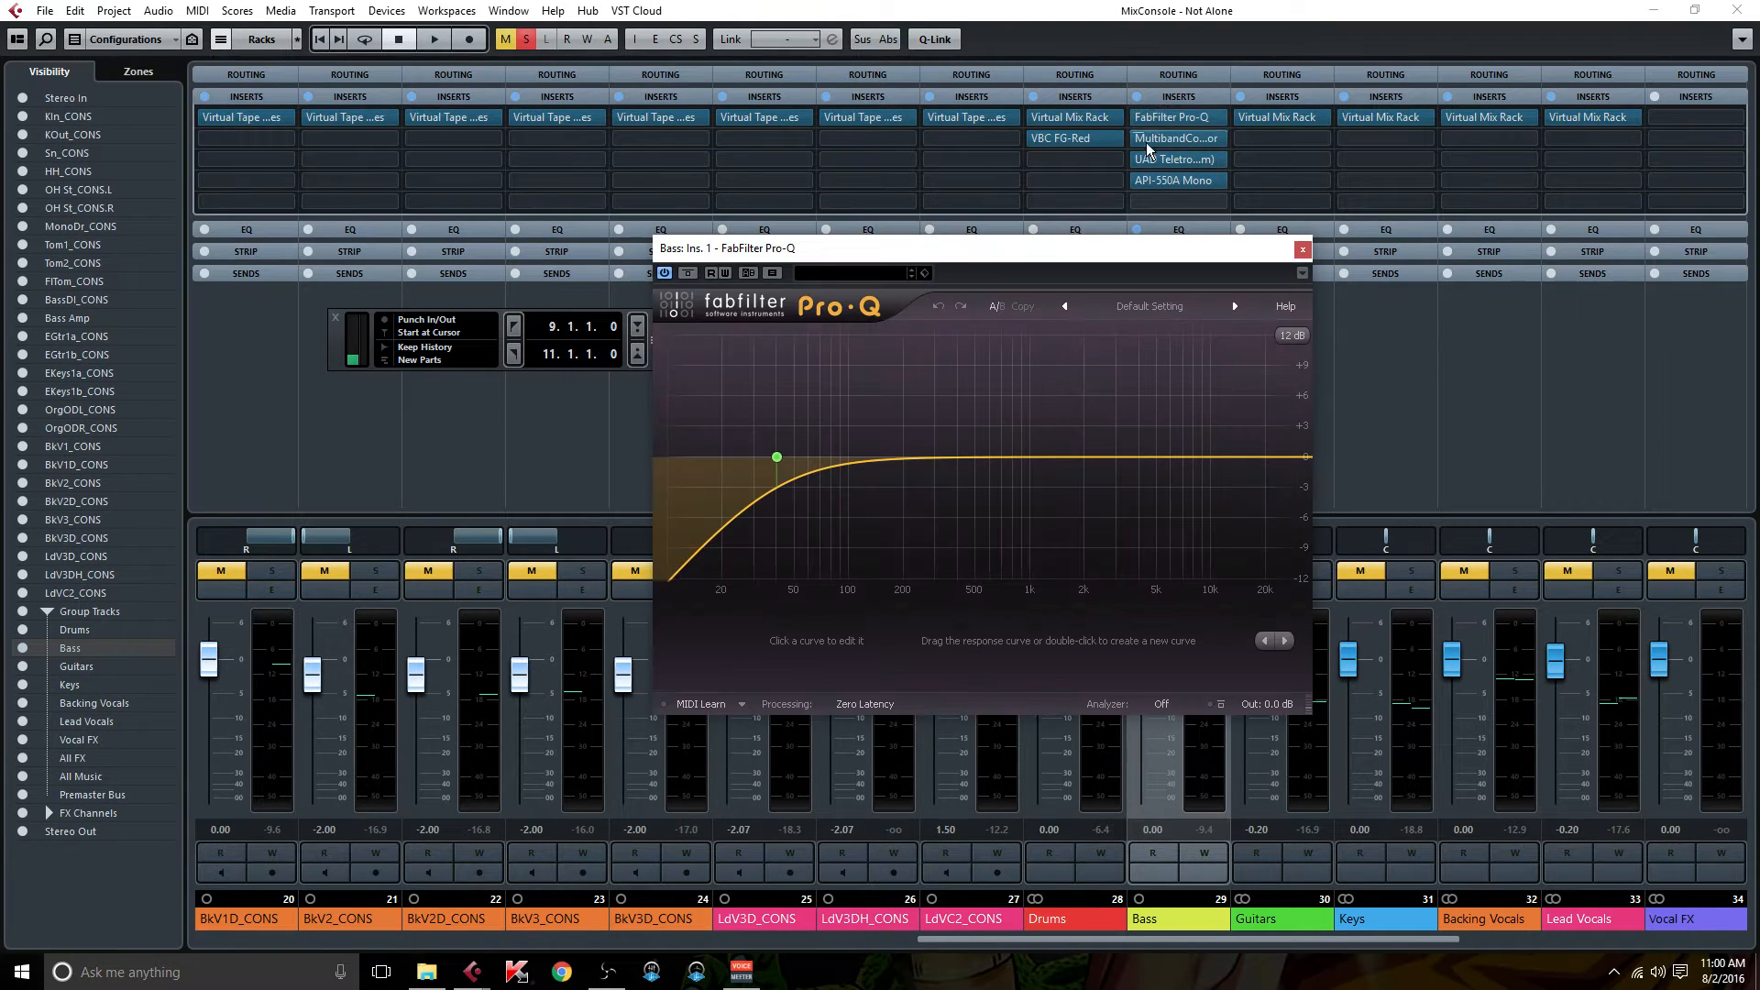
click(1302, 250)
click(1217, 227)
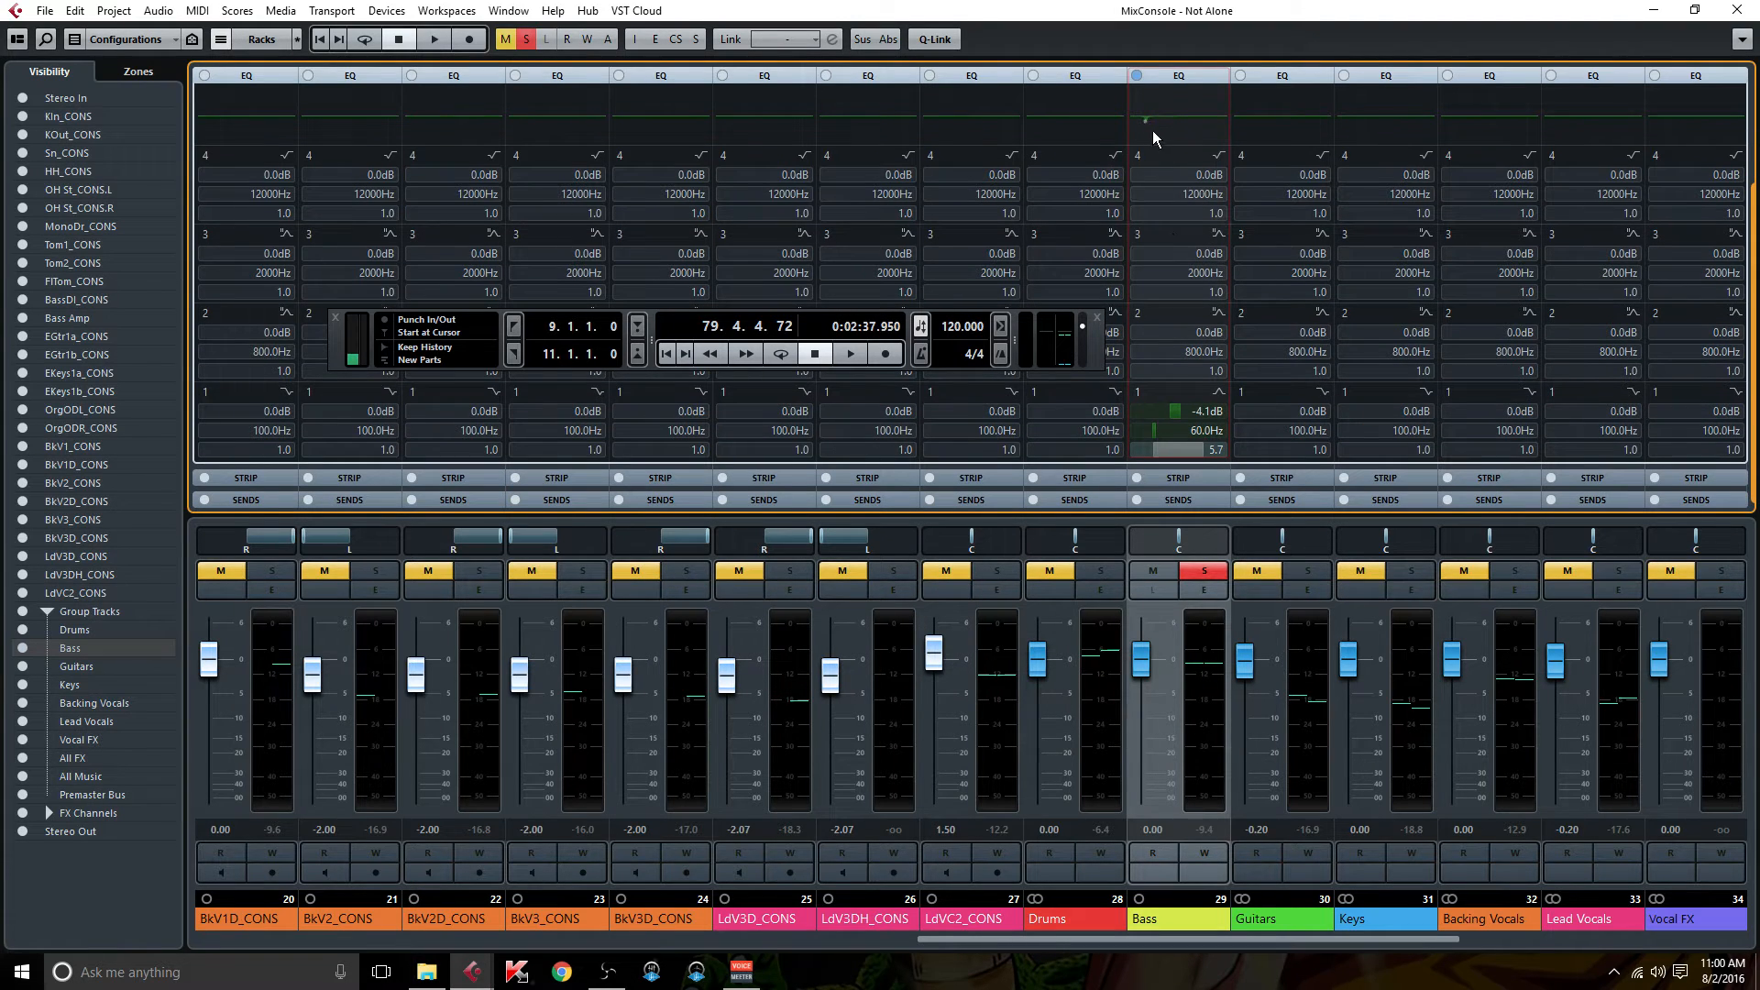
click(1163, 78)
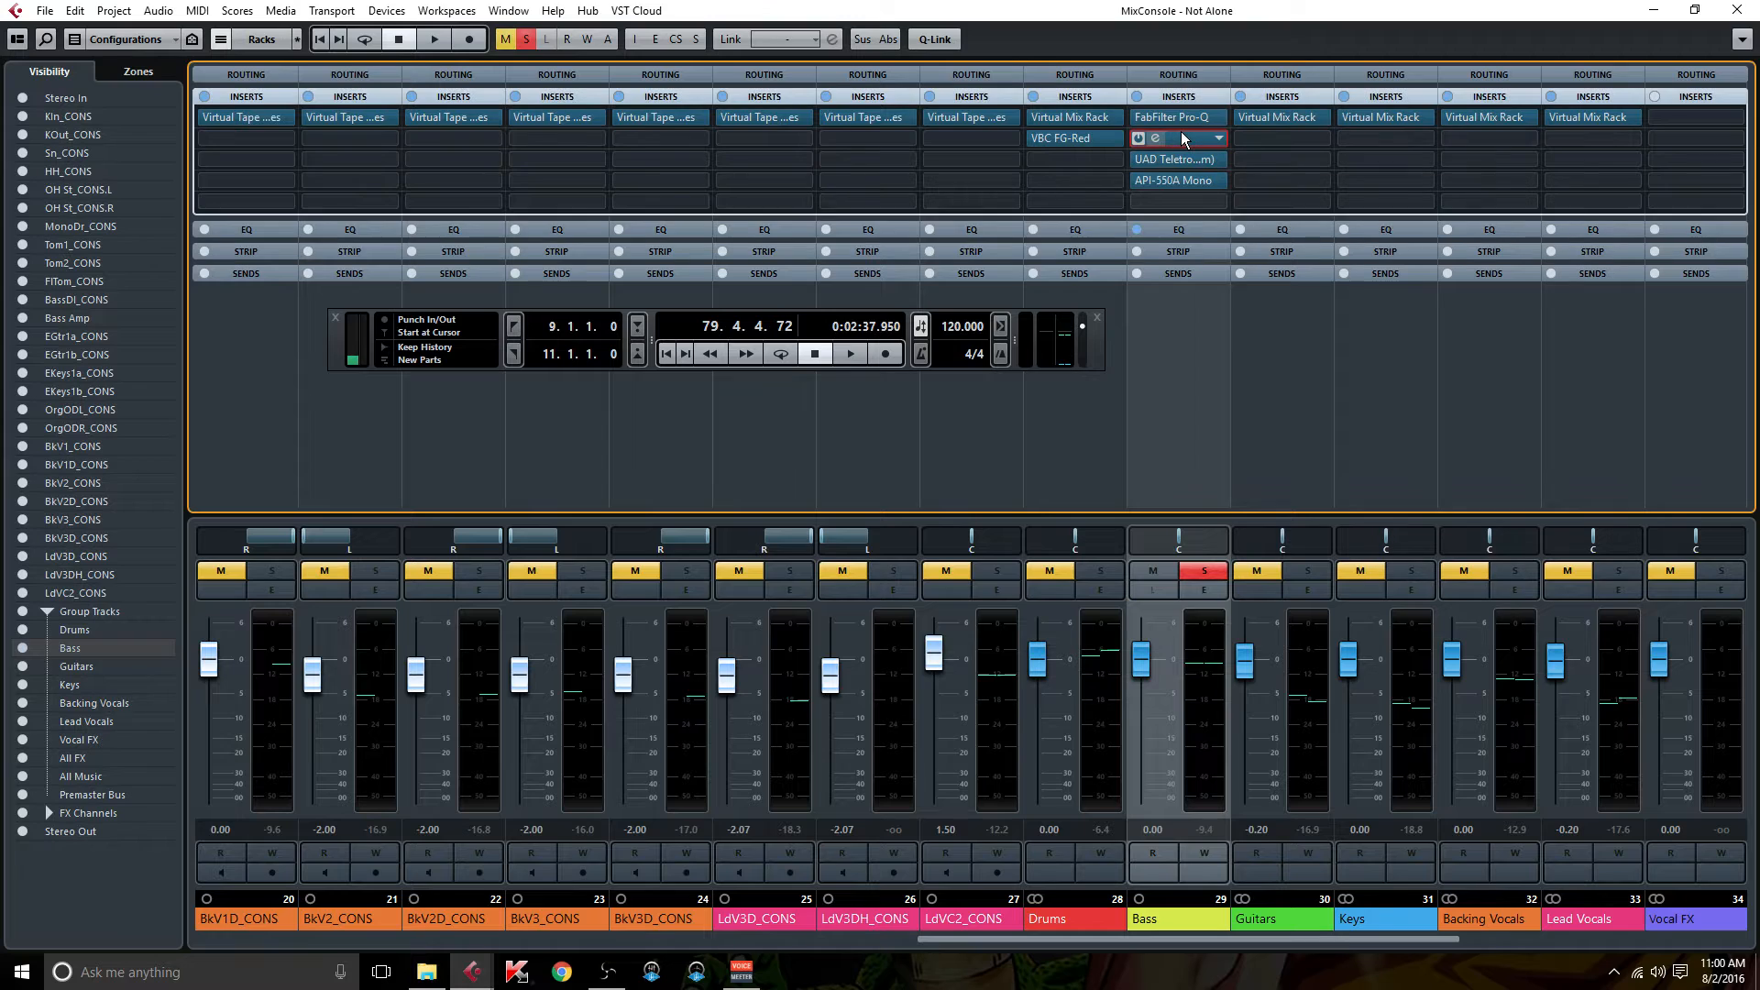
Inspect the Bass group's MultibandCompressor and Teletronix LA-2A settings and close both plug-in windows.
click(1181, 136)
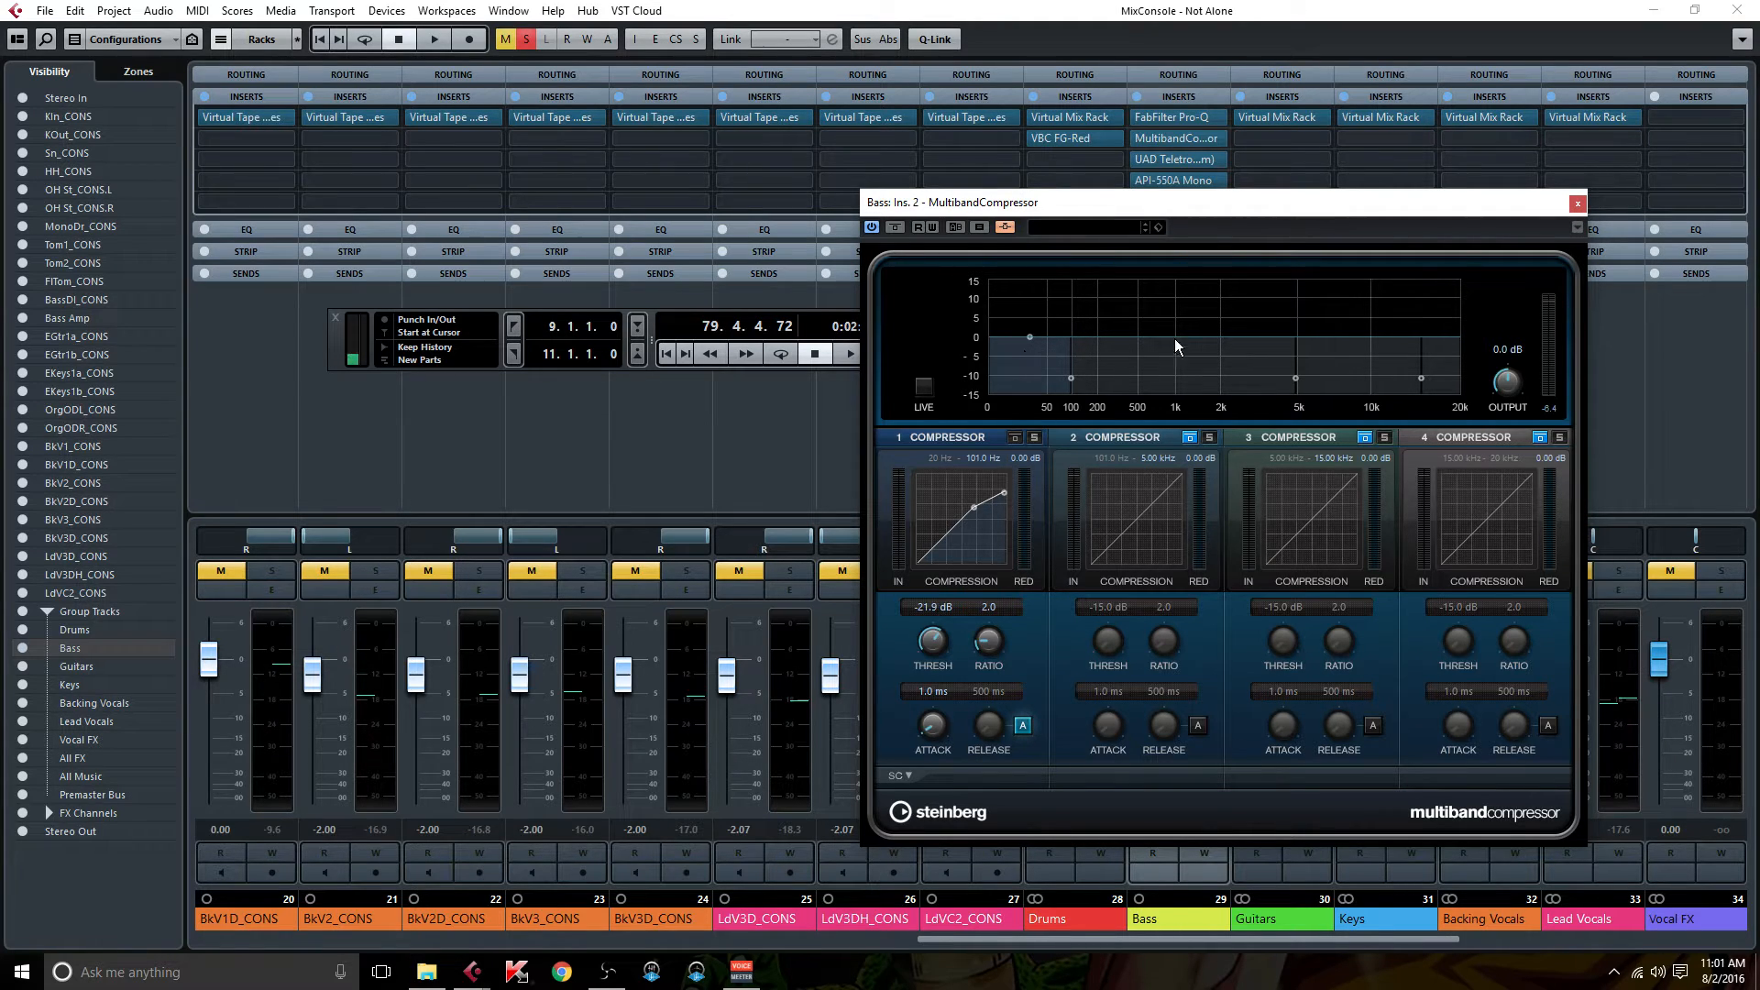
click(1578, 203)
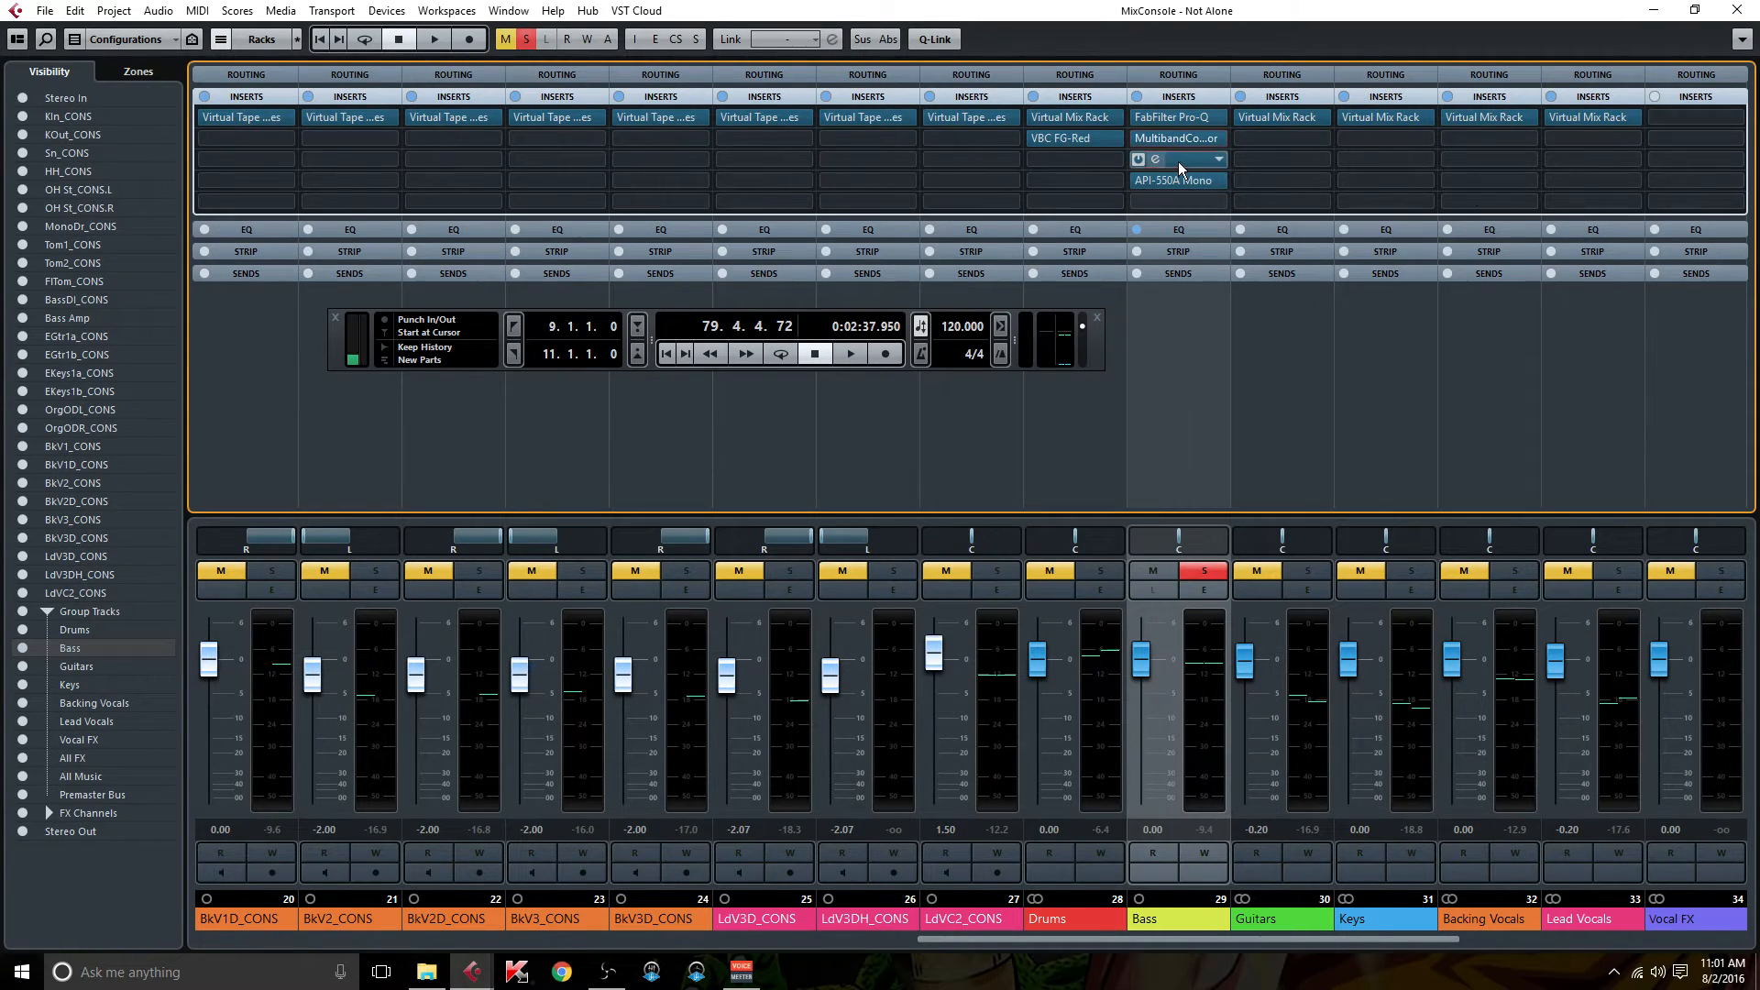
click(1179, 161)
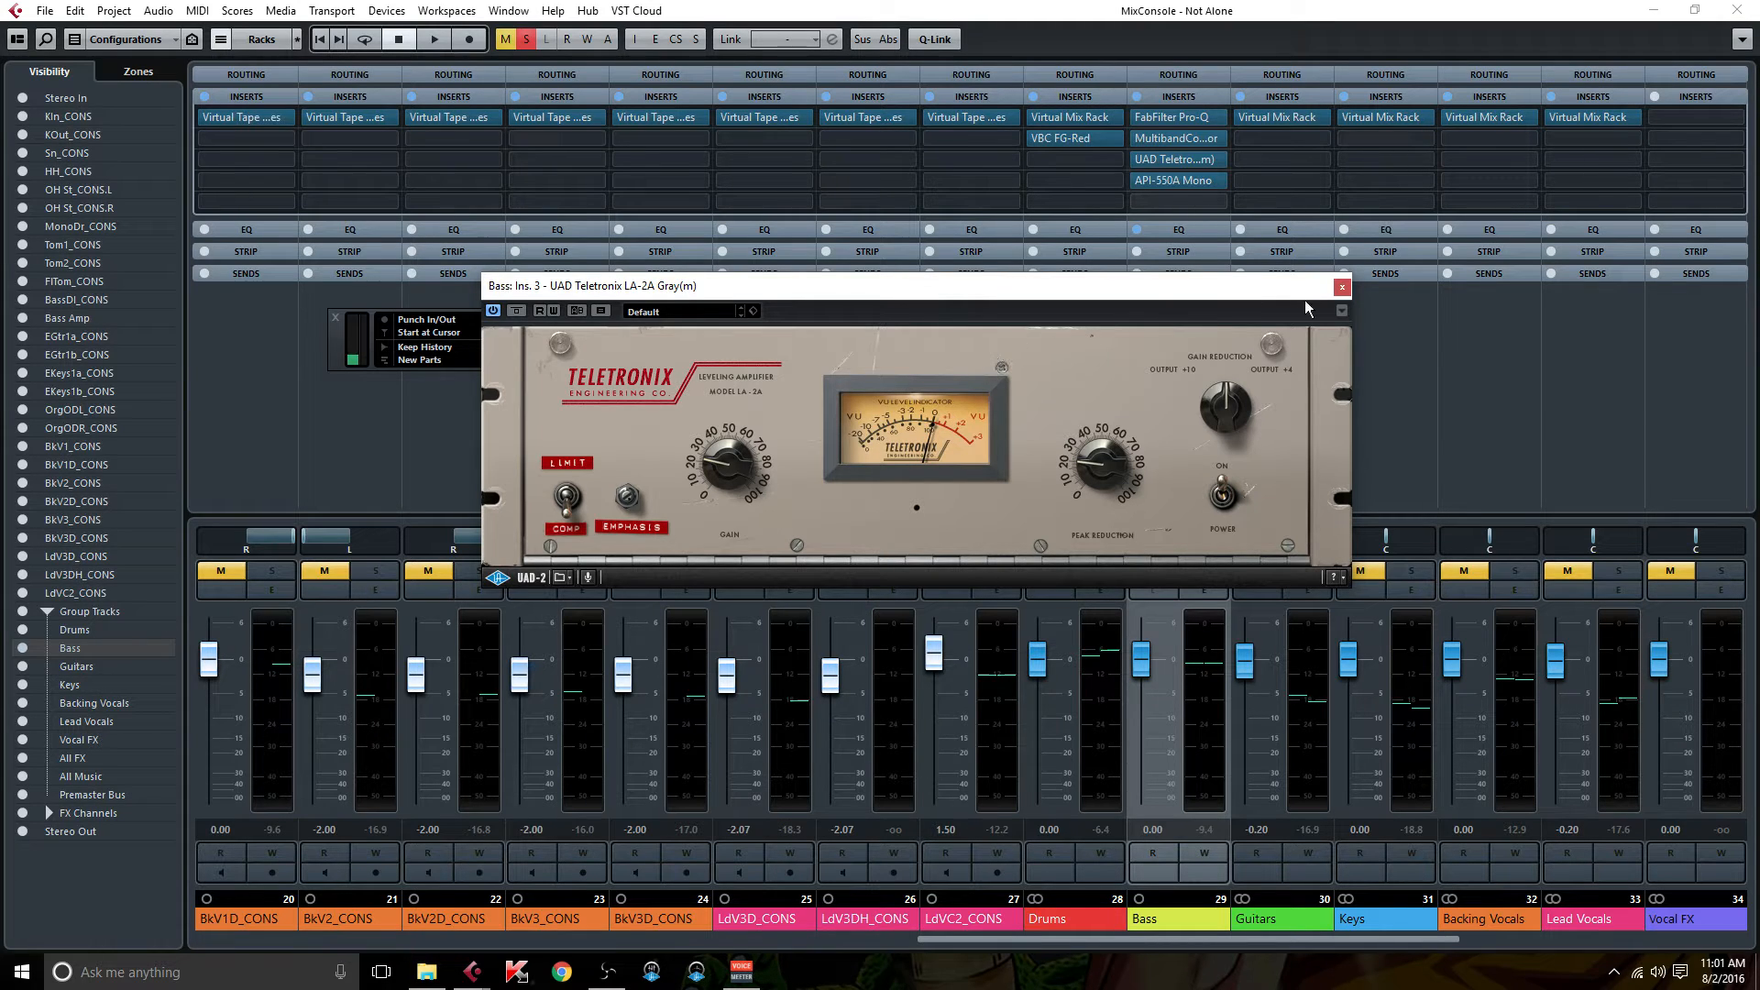
click(1342, 290)
Inspect the band and output settings of the API-550A Mono equalizer on the Bass group and close it.
click(1179, 180)
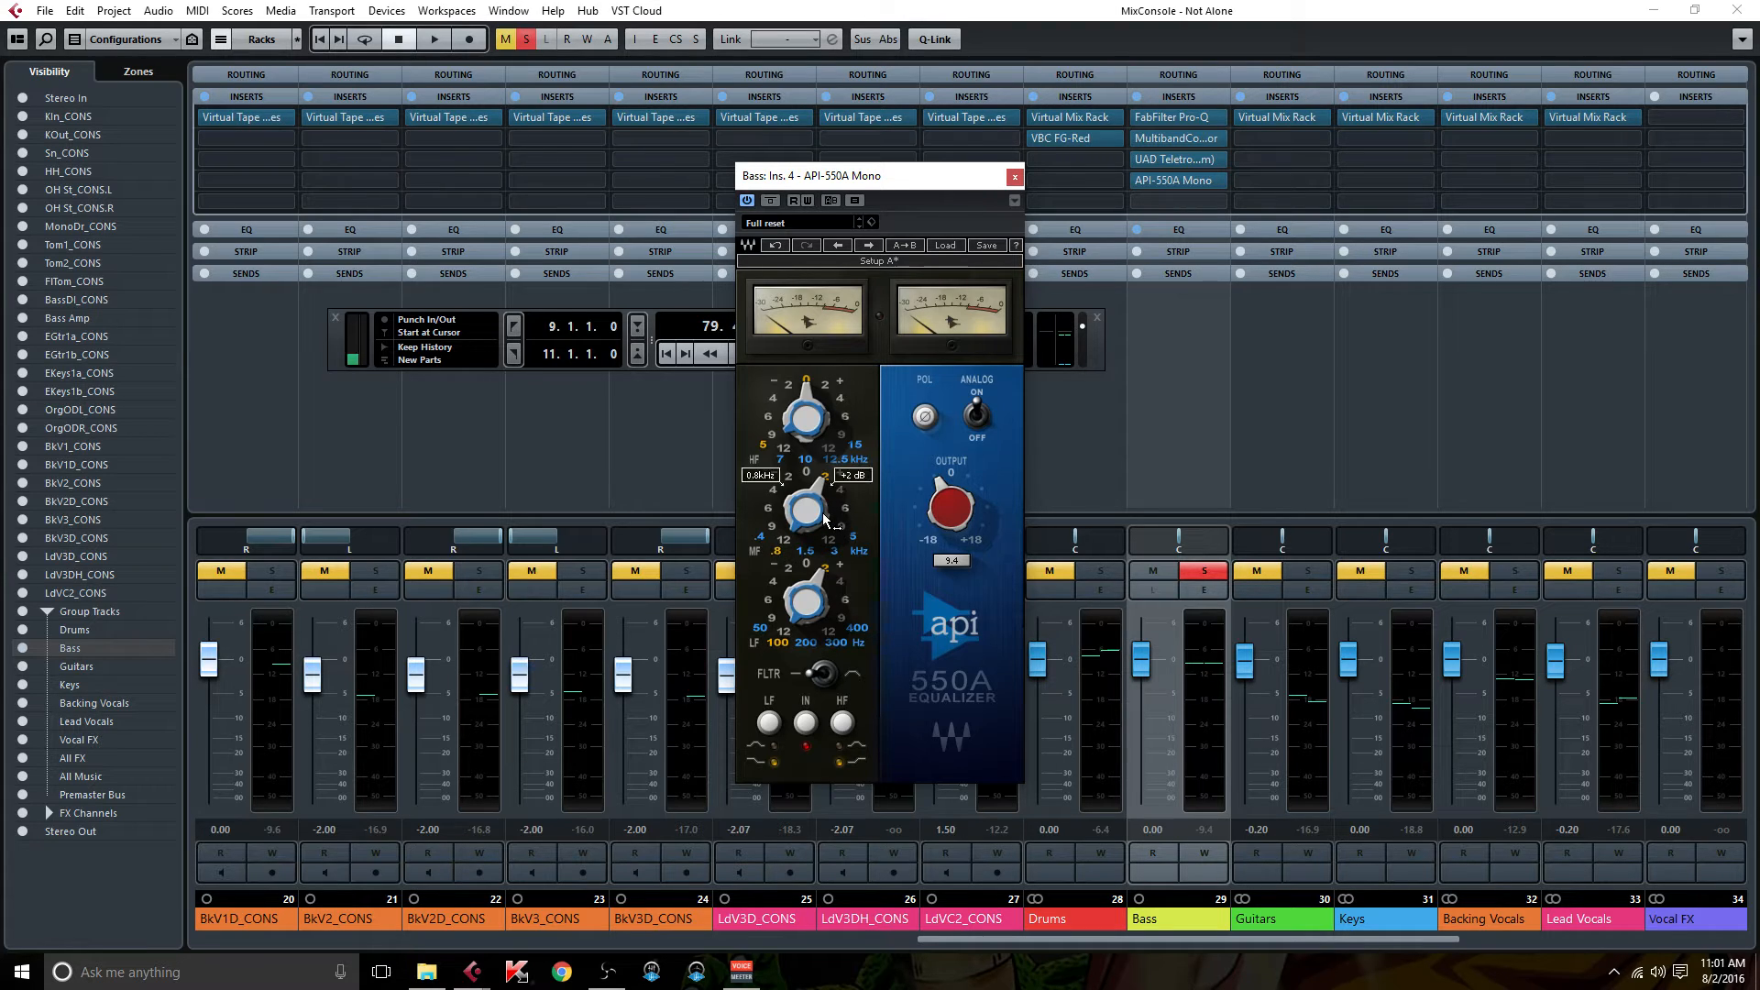
mouse_move(833, 493)
click(1016, 182)
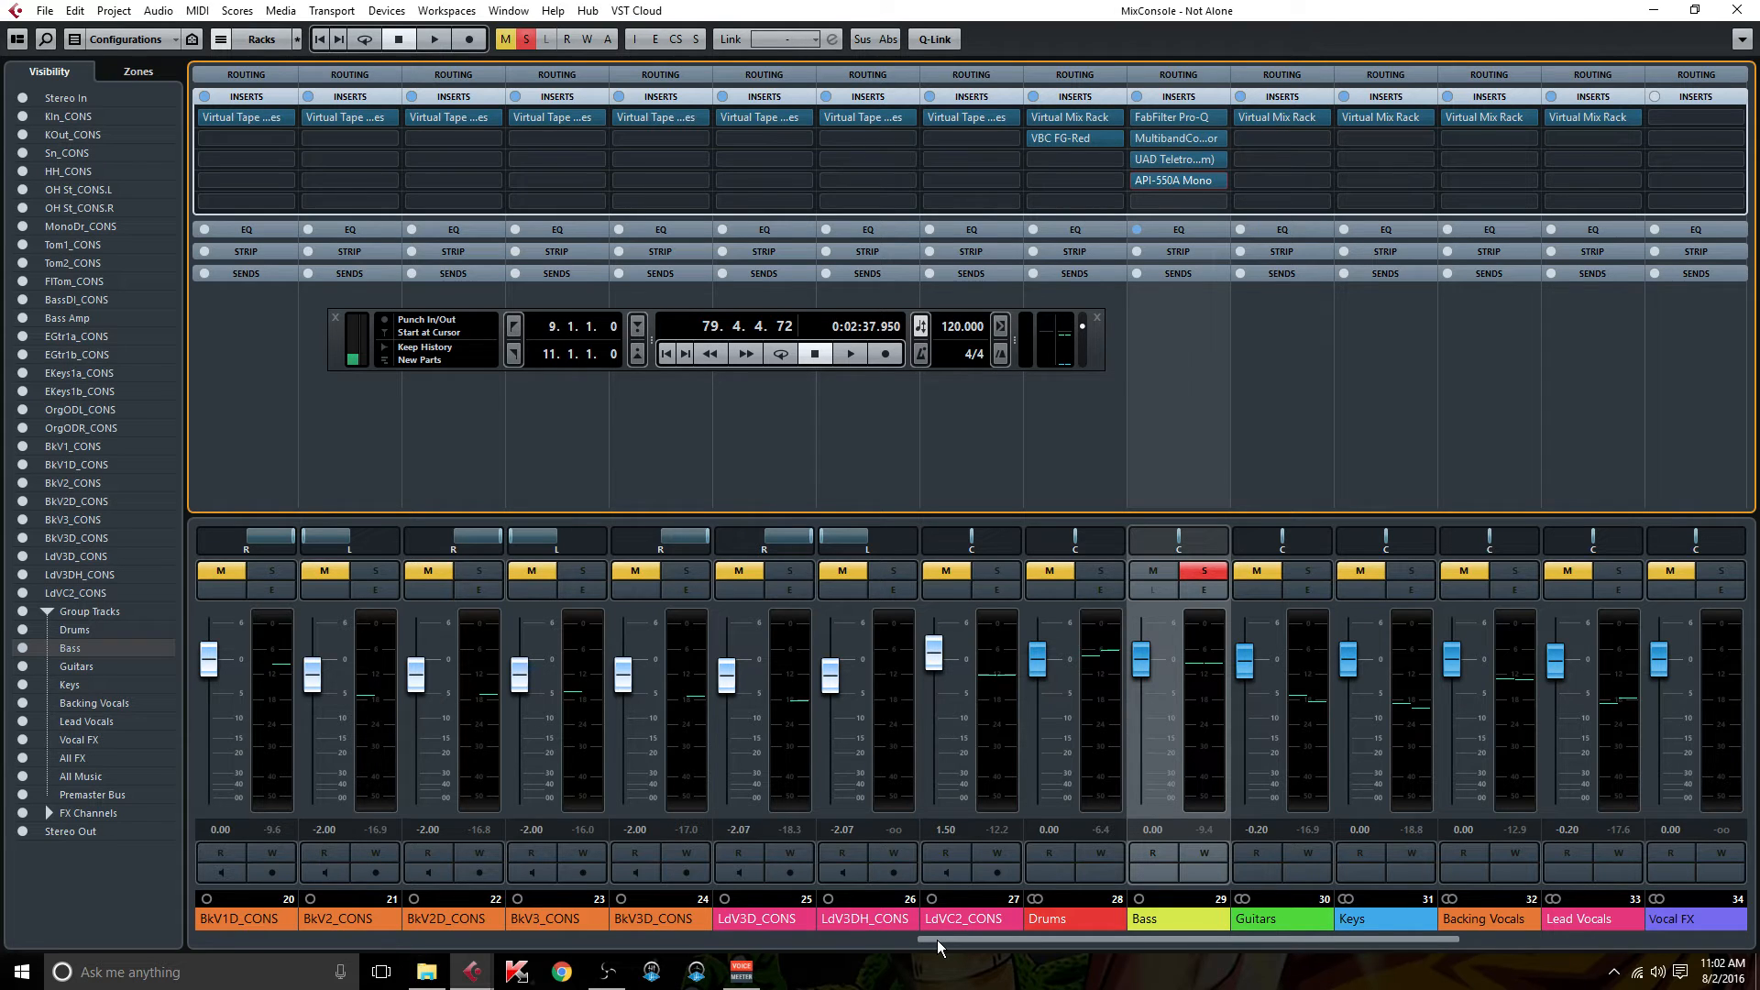
Look over the mixer from the BassDI_CONS and Bass Amp channels through the Bass group to the bass effect channels and Stereo Out.
drag(937, 939, 425, 935)
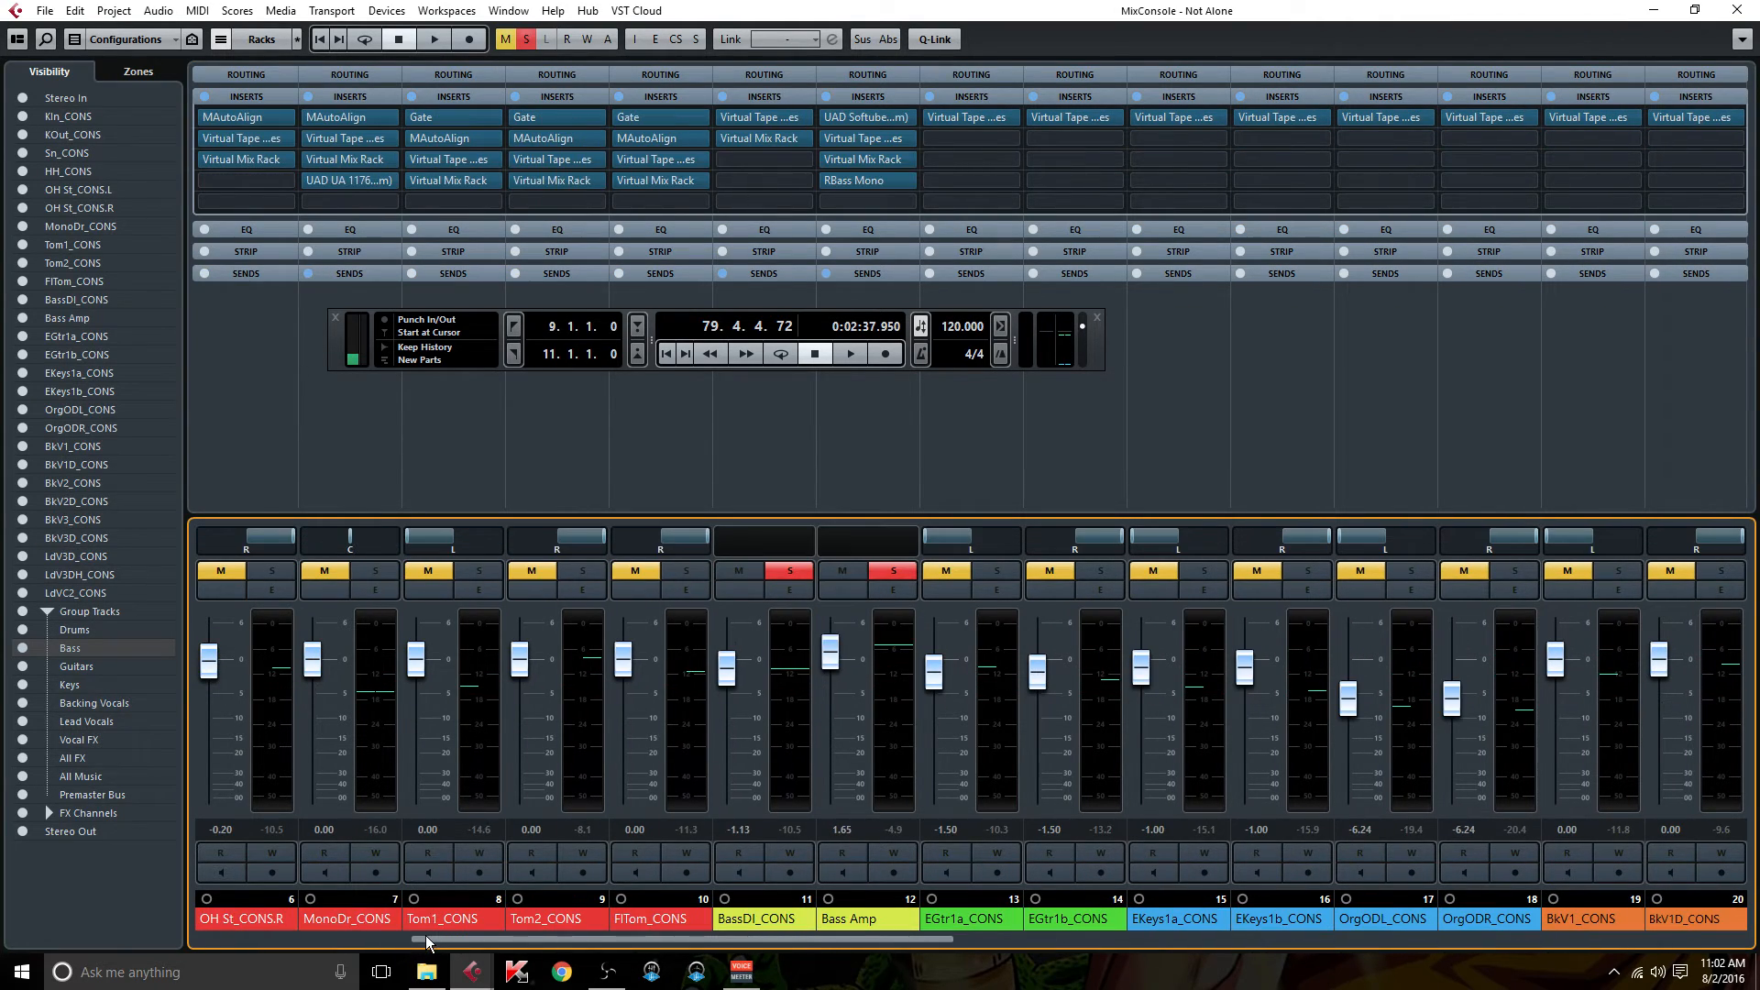
drag(344, 351, 572, 453)
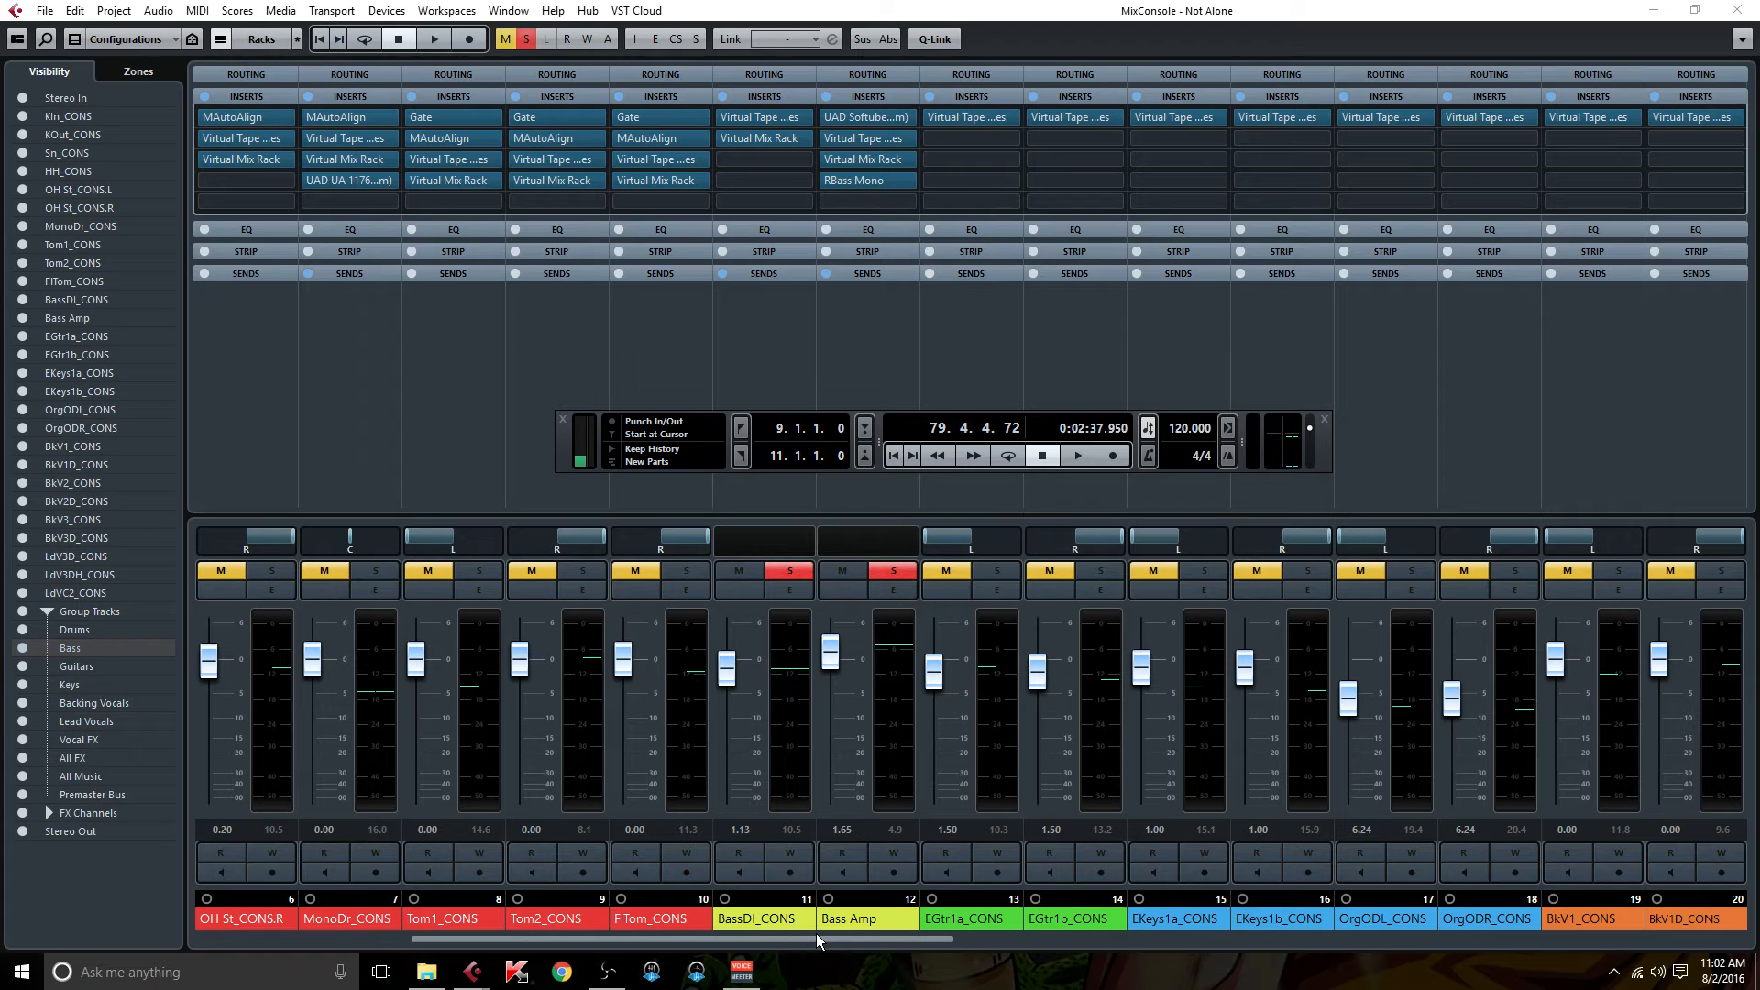
click(861, 935)
drag(922, 940, 1007, 935)
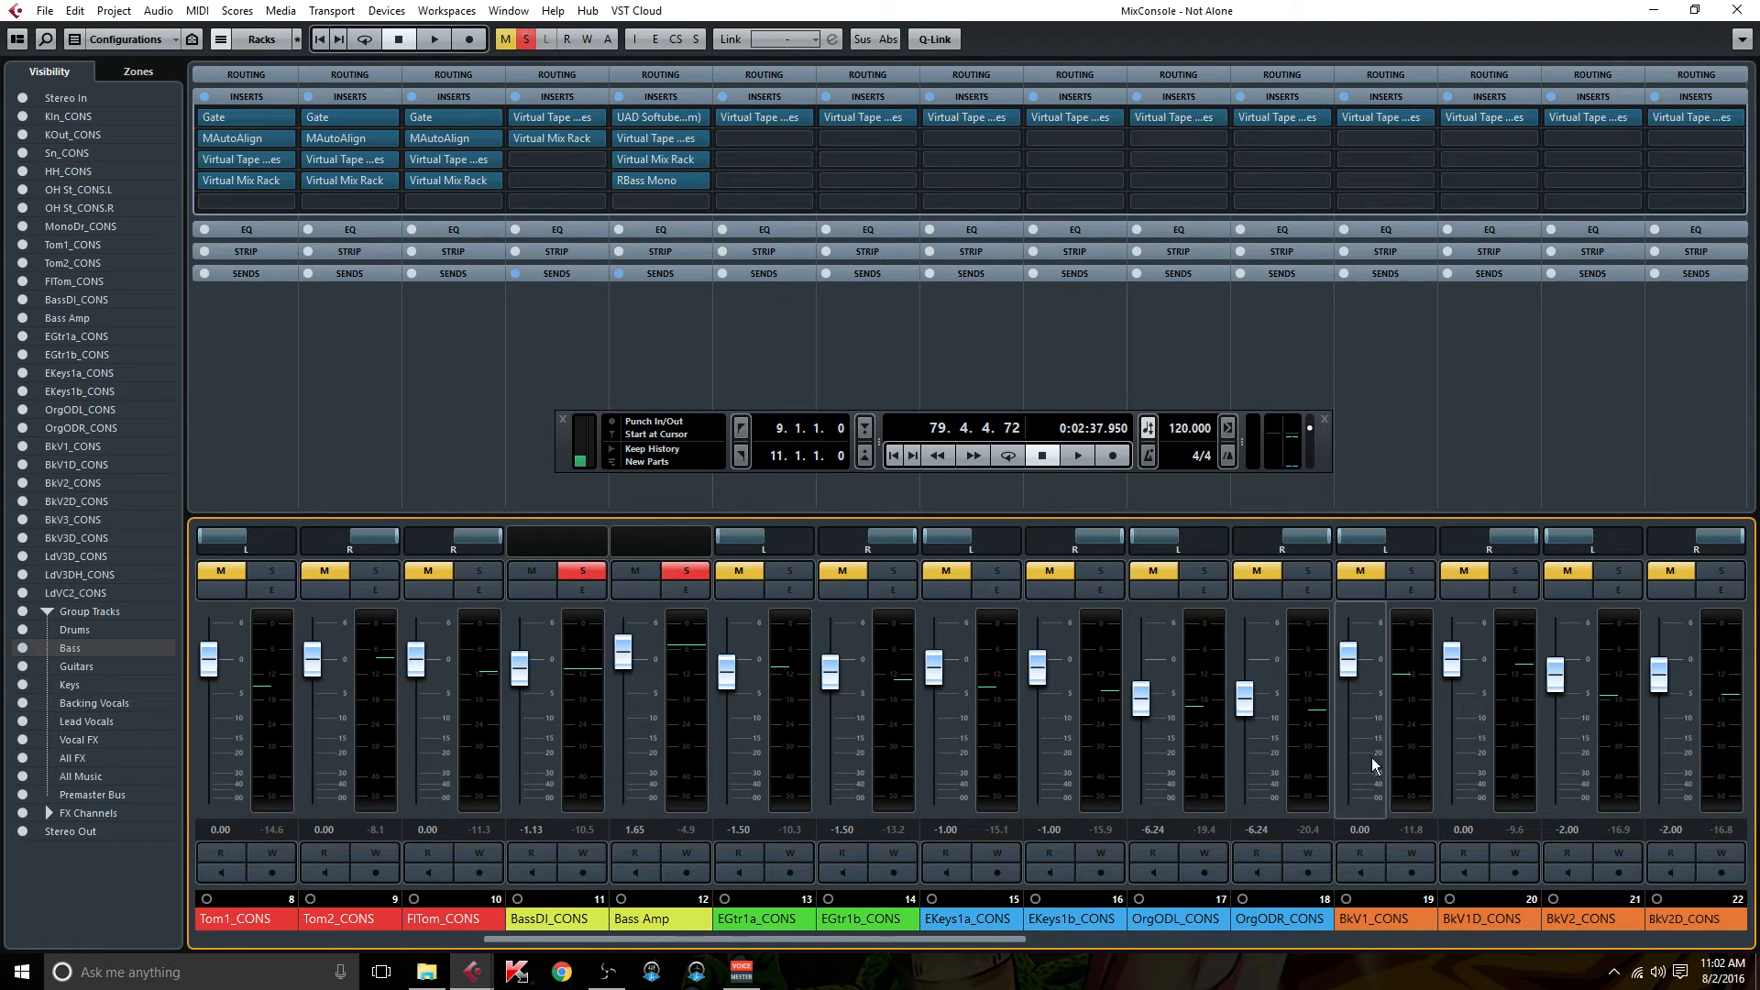
drag(977, 939, 1183, 940)
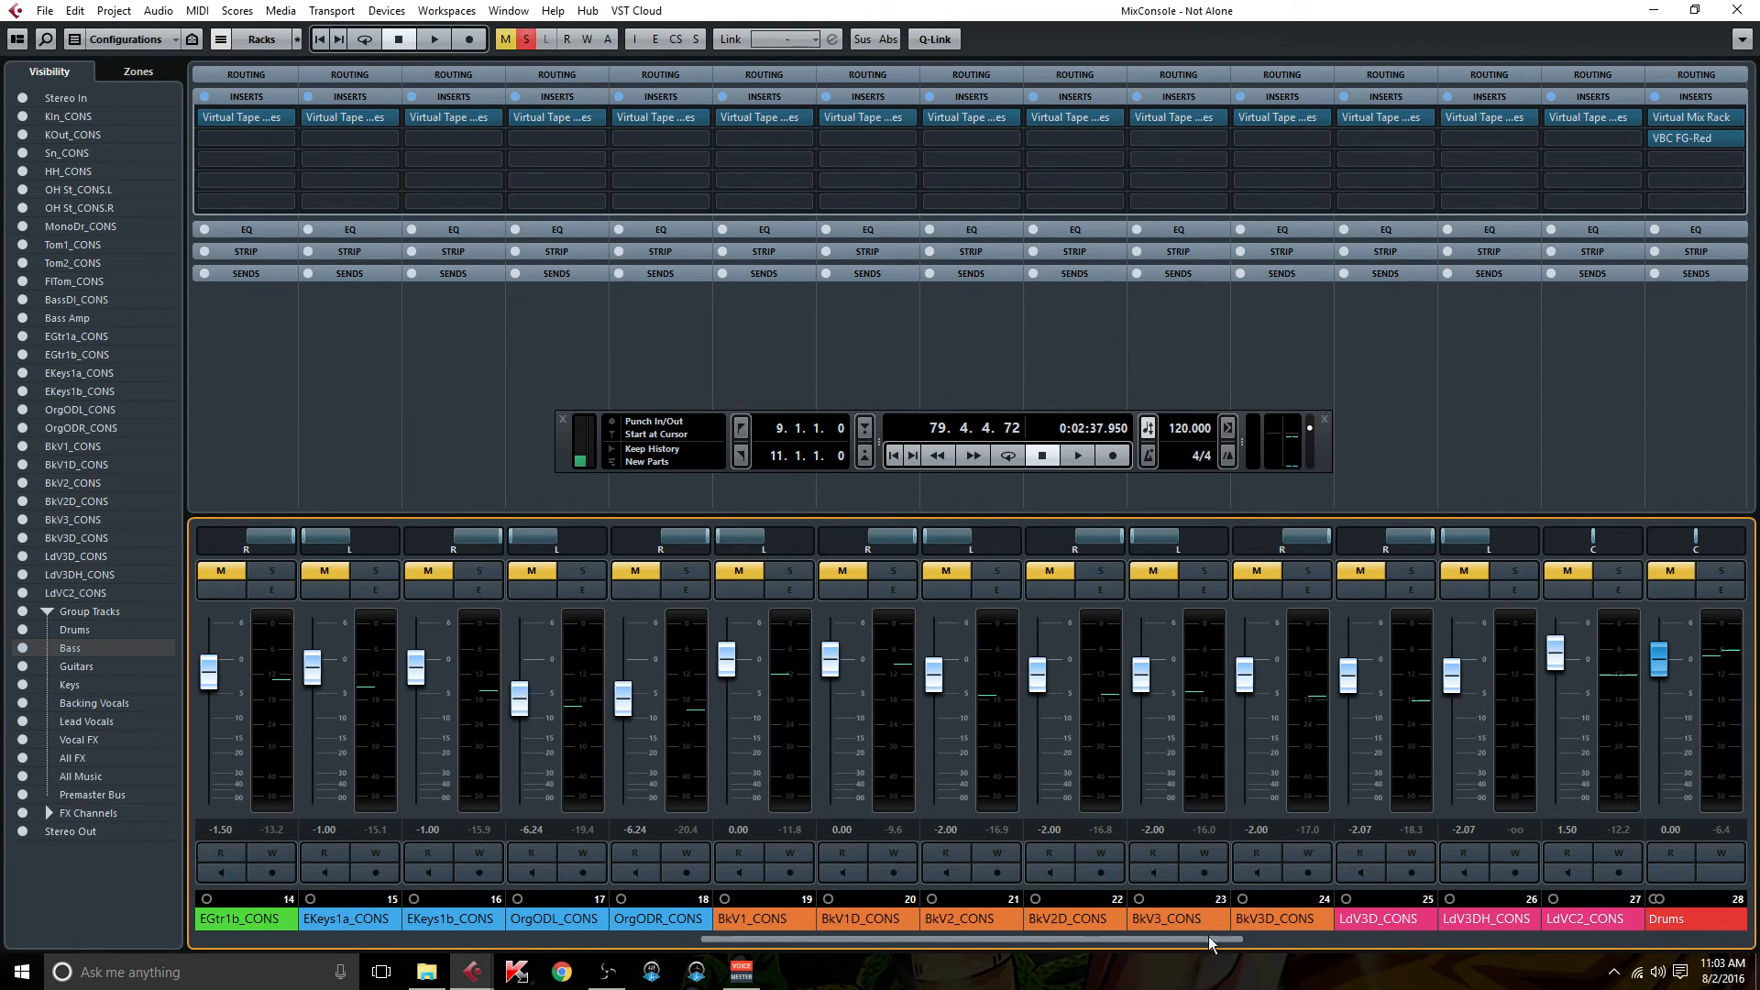
drag(1202, 940, 1373, 945)
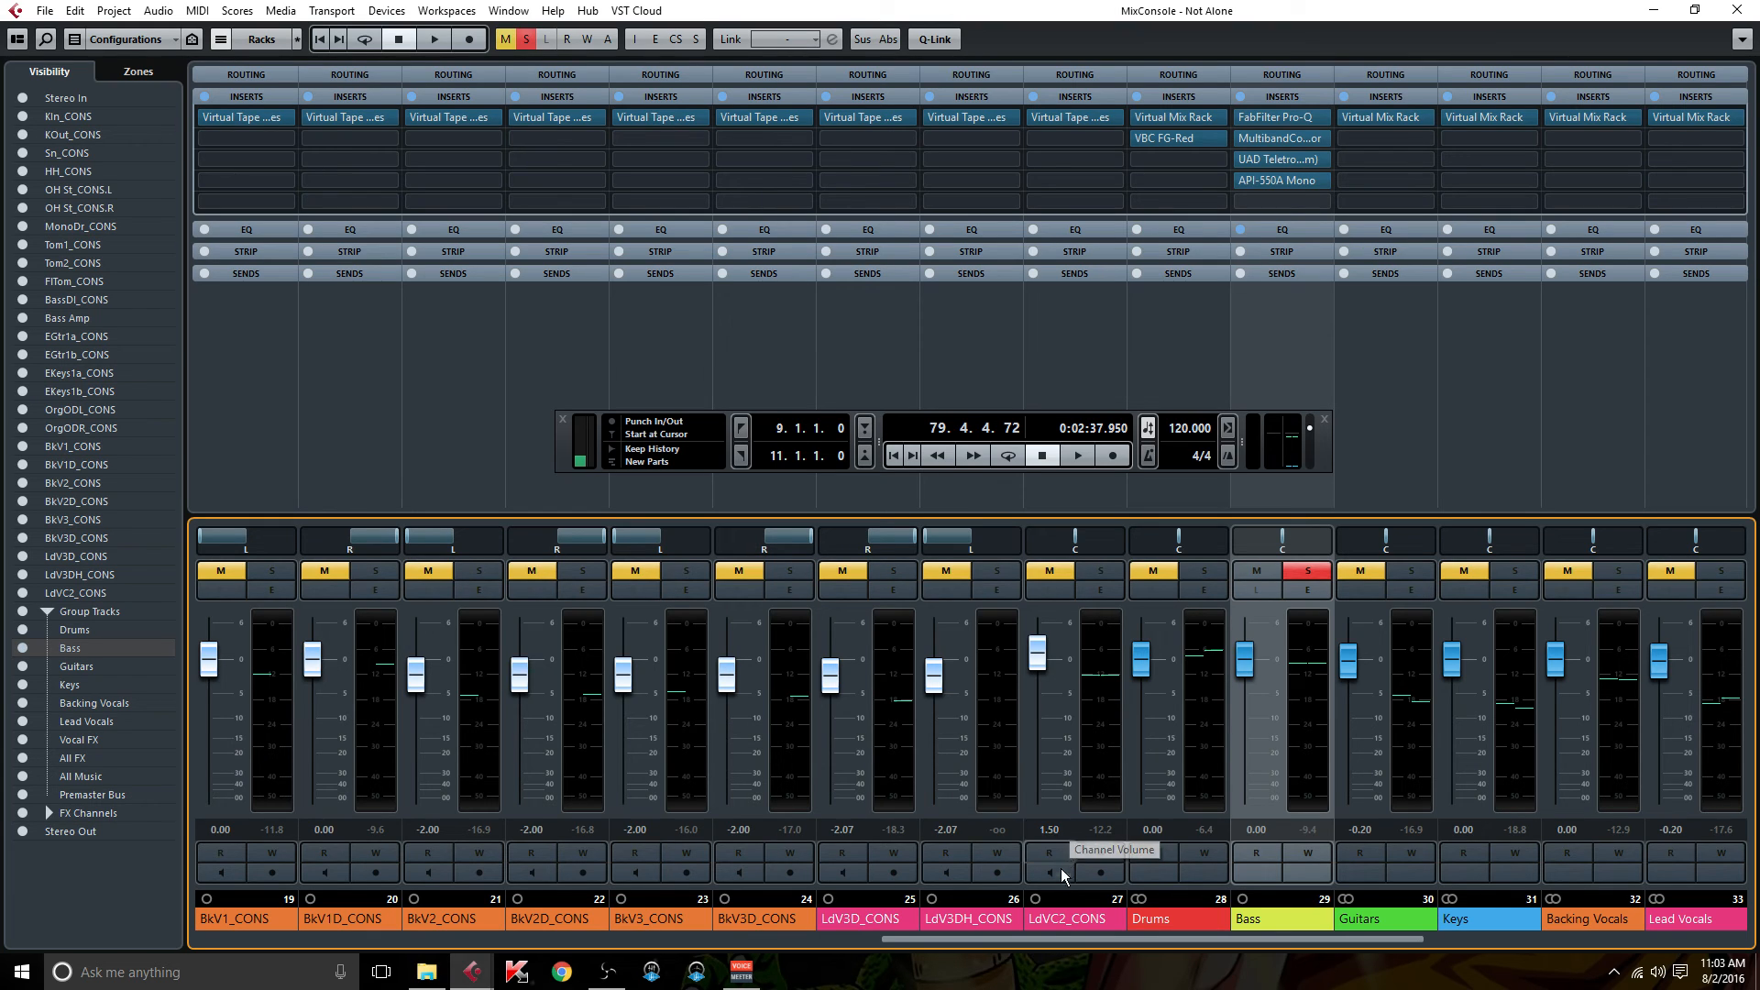
drag(1111, 943, 1509, 937)
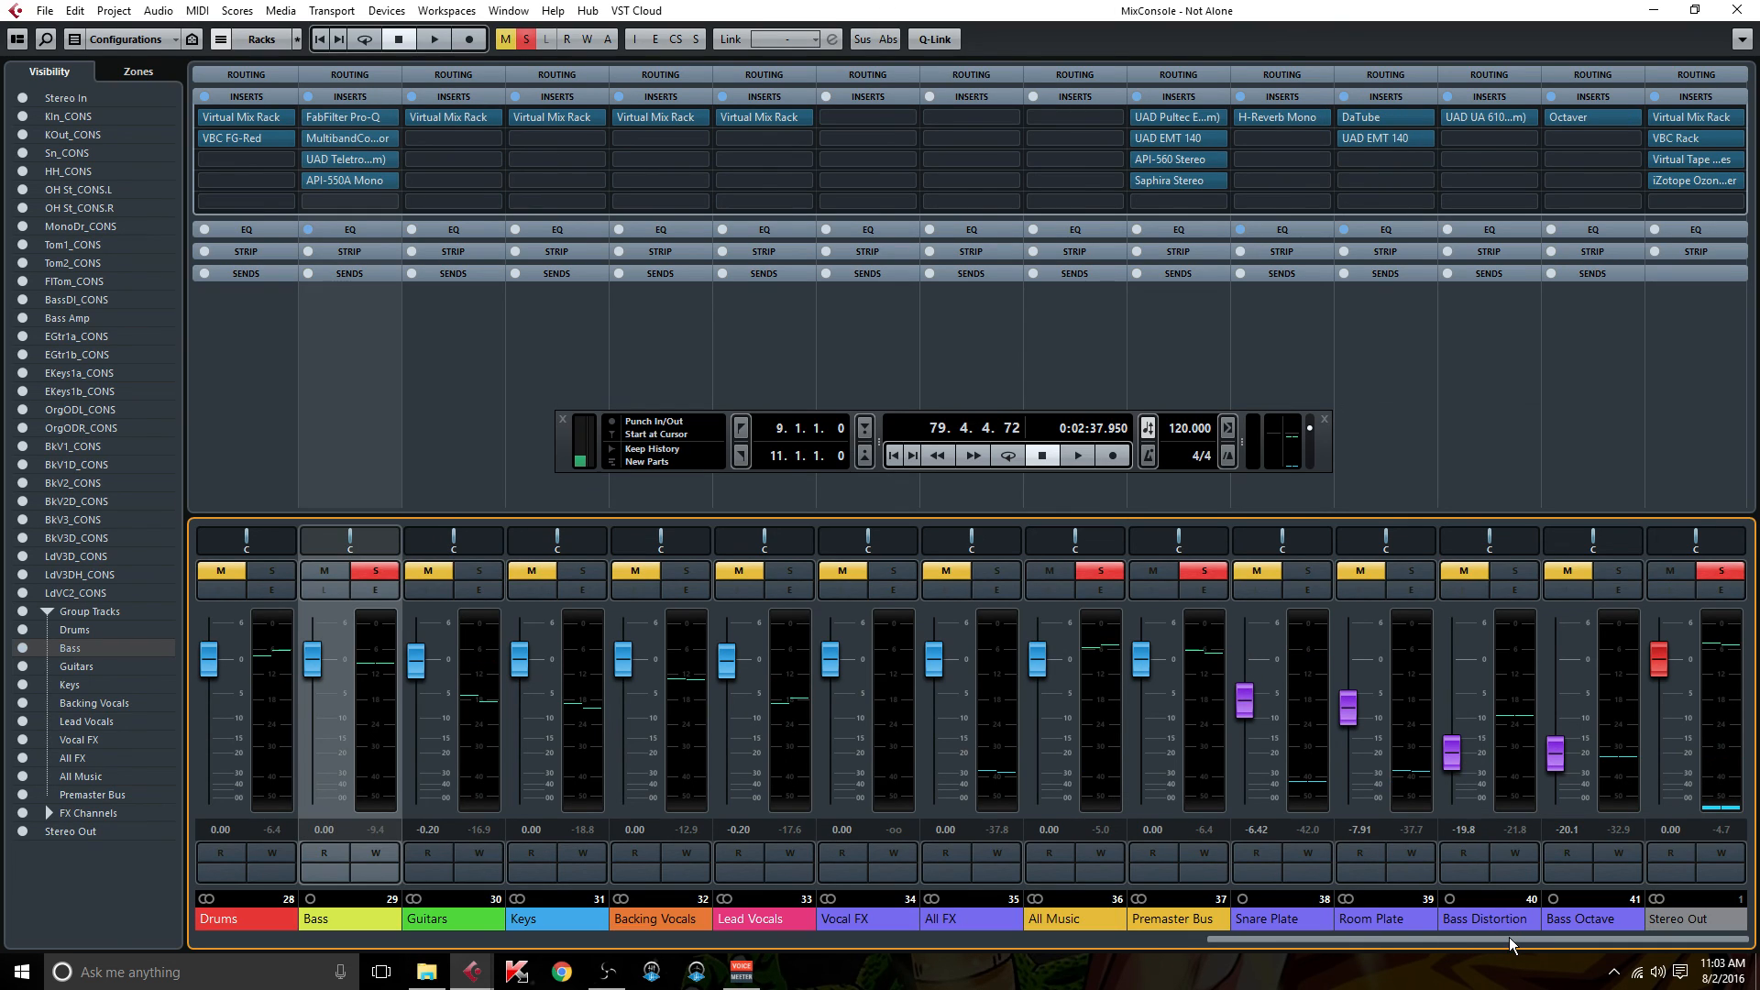